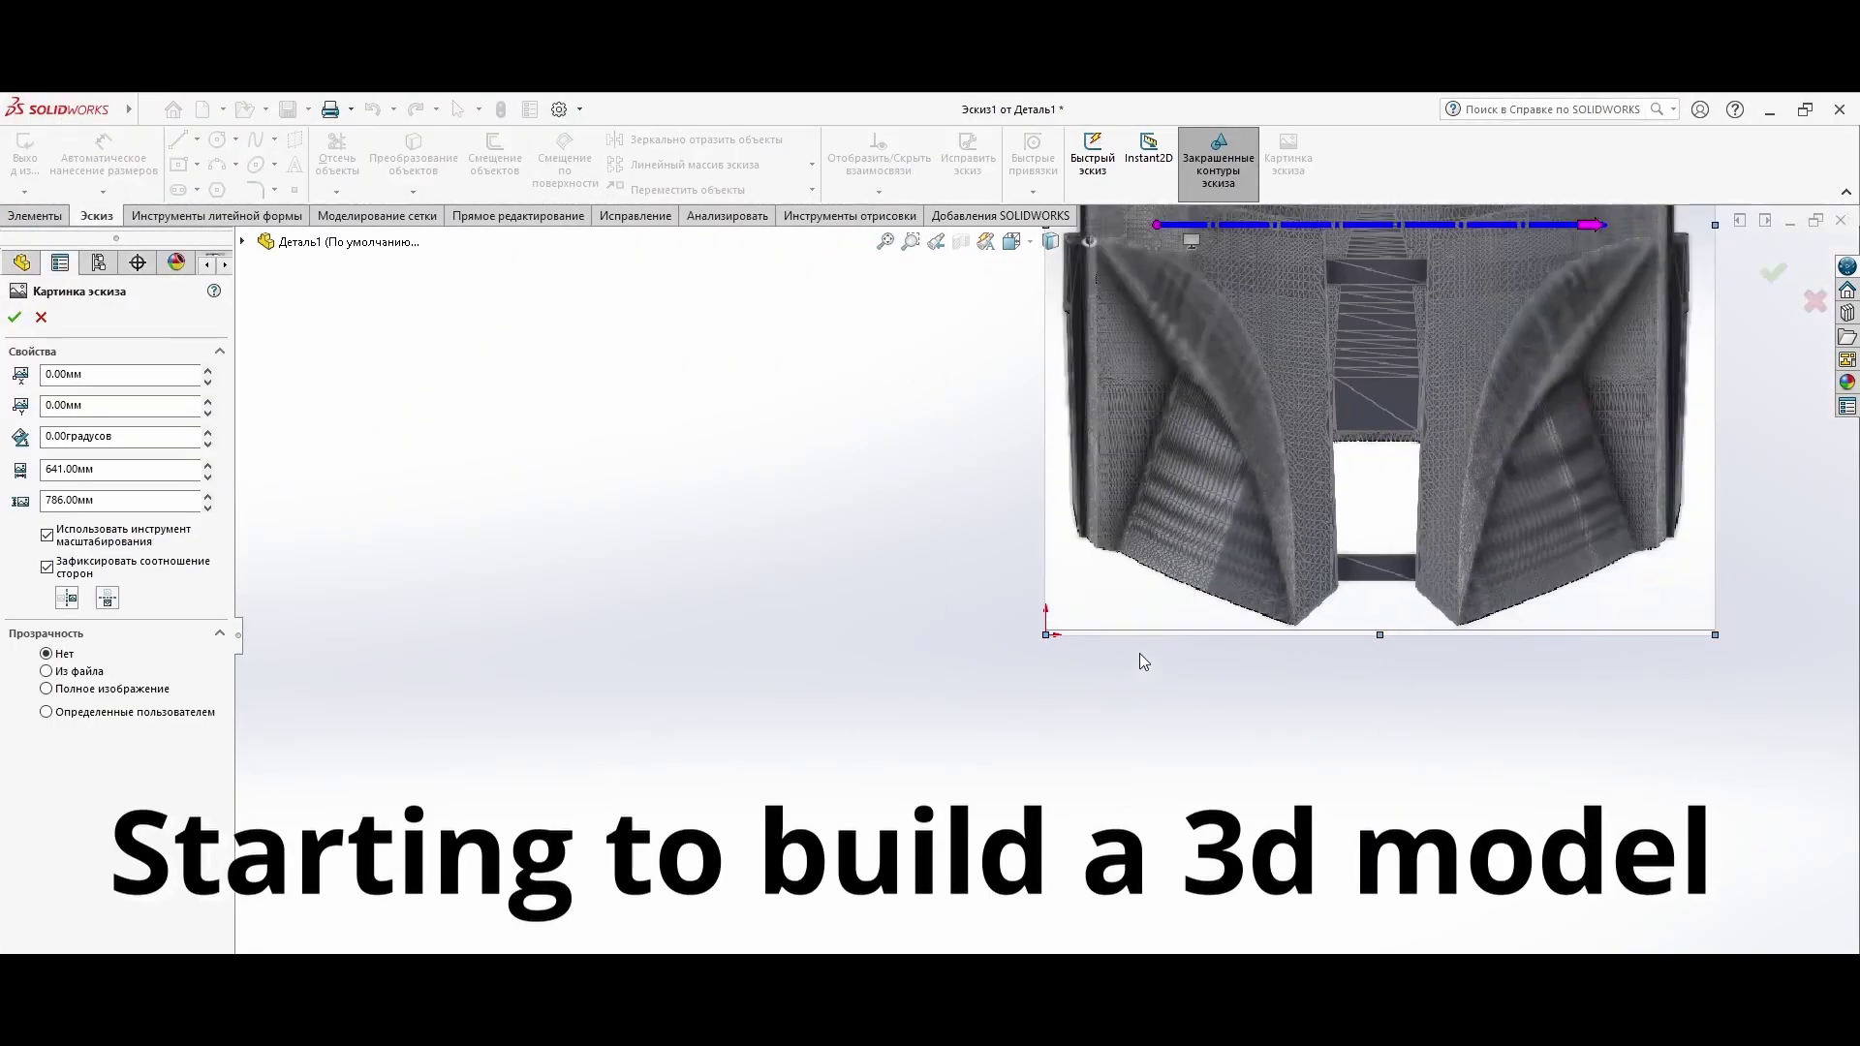
Step: Place the front-view helmet picture with its bottom centre on the origin at 0.60 transparency
scroll(1140, 655, up, 3)
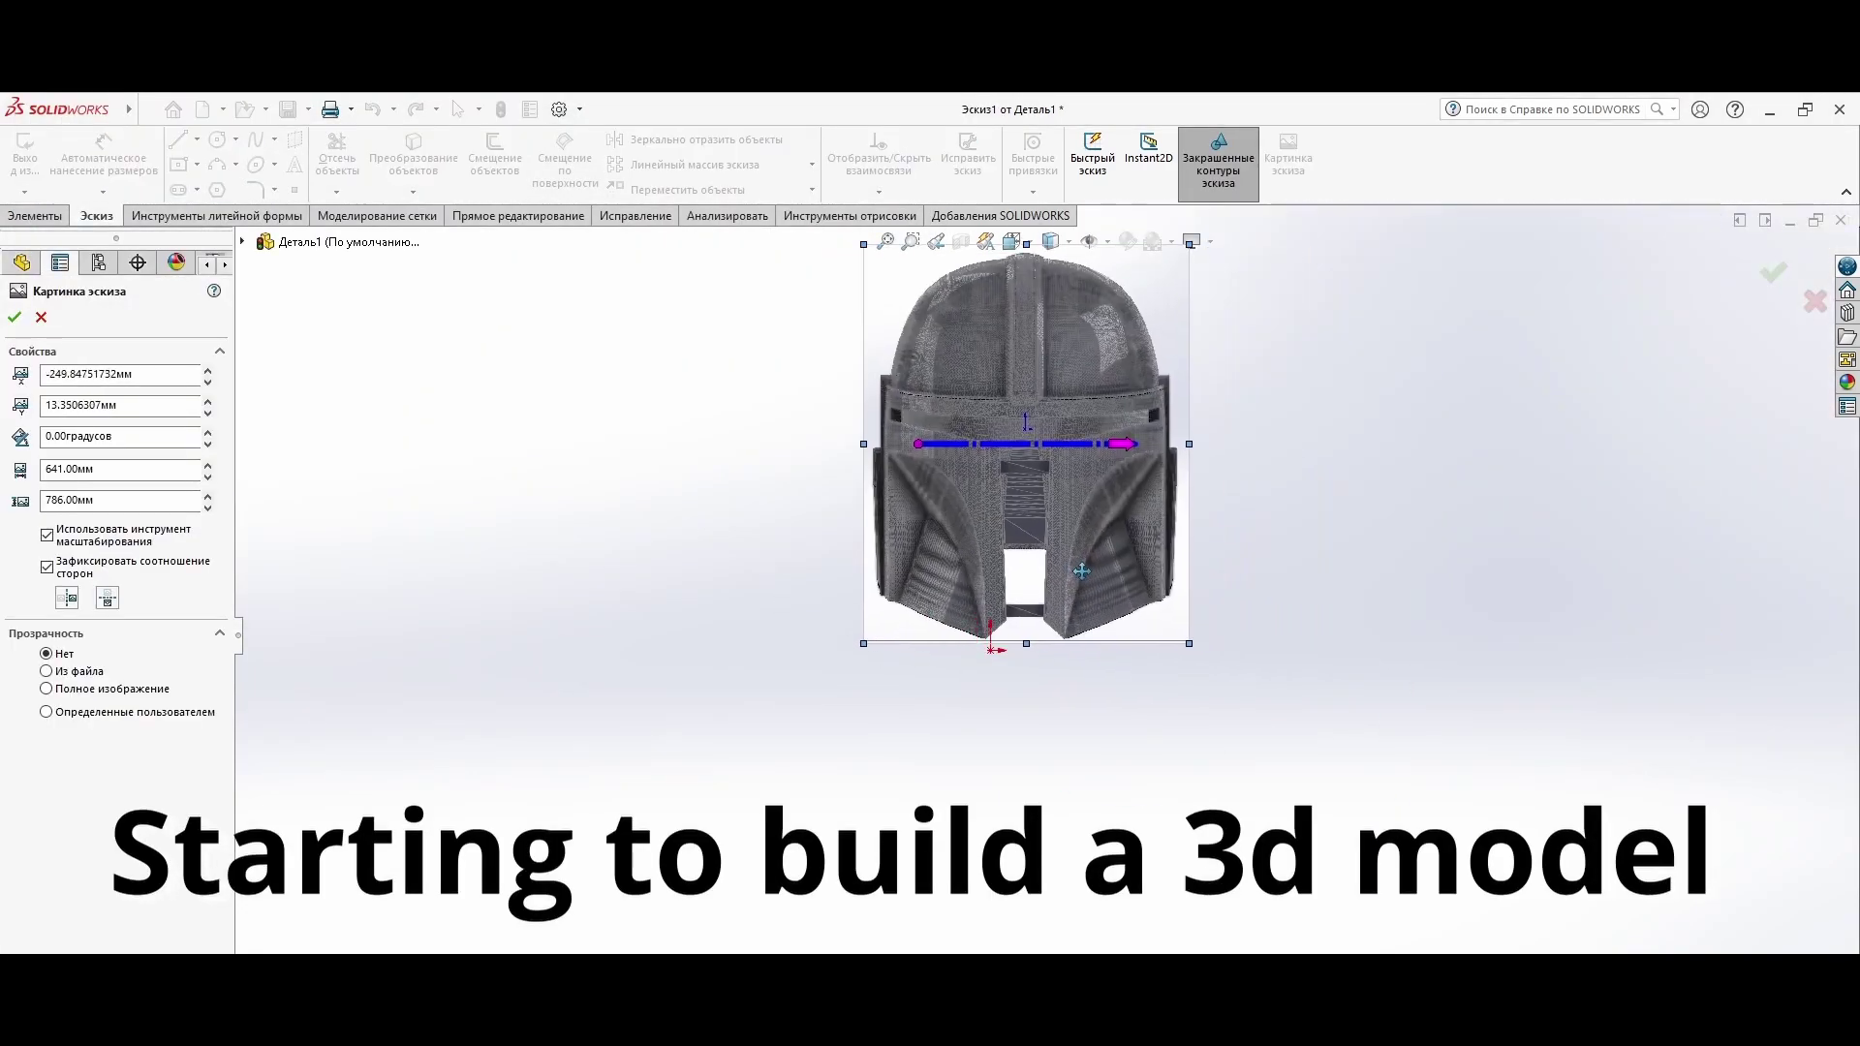
drag(1066, 610, 1003, 676)
scroll(1081, 563, down, 4)
scroll(1082, 563, down, 3)
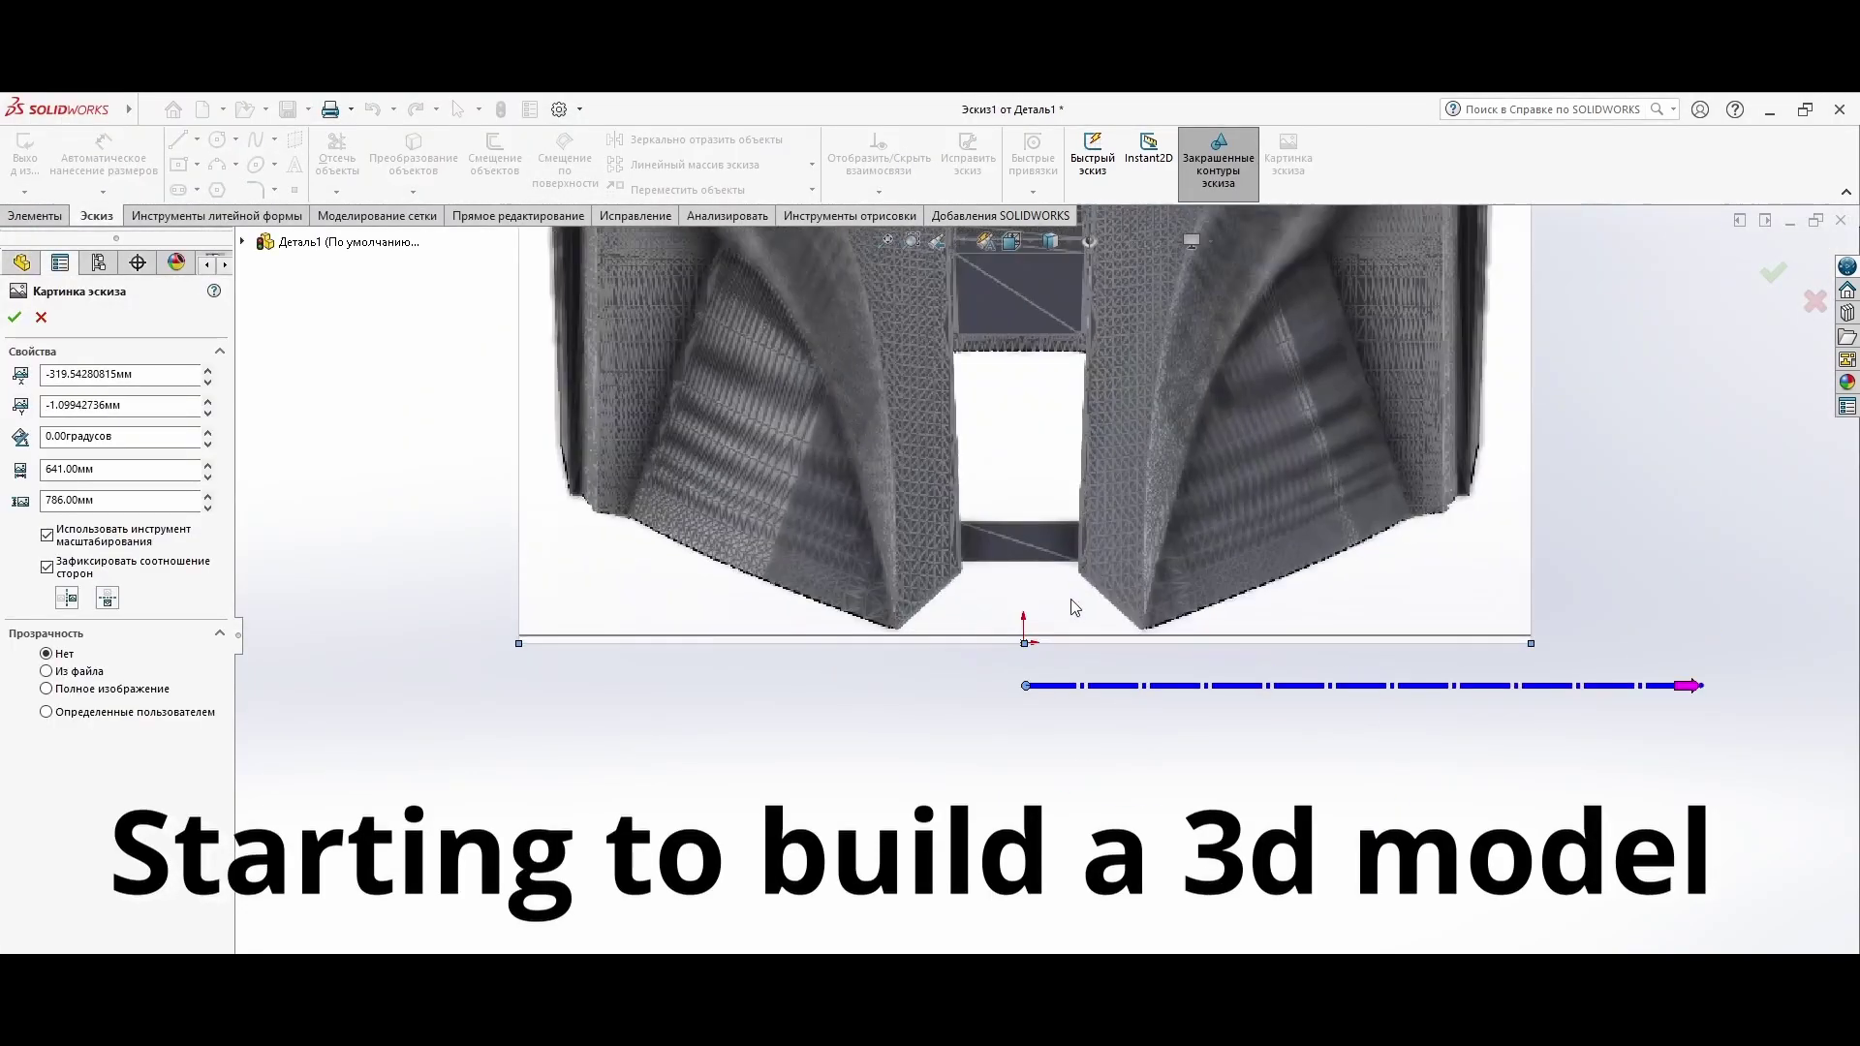
scroll(1059, 606, down, 5)
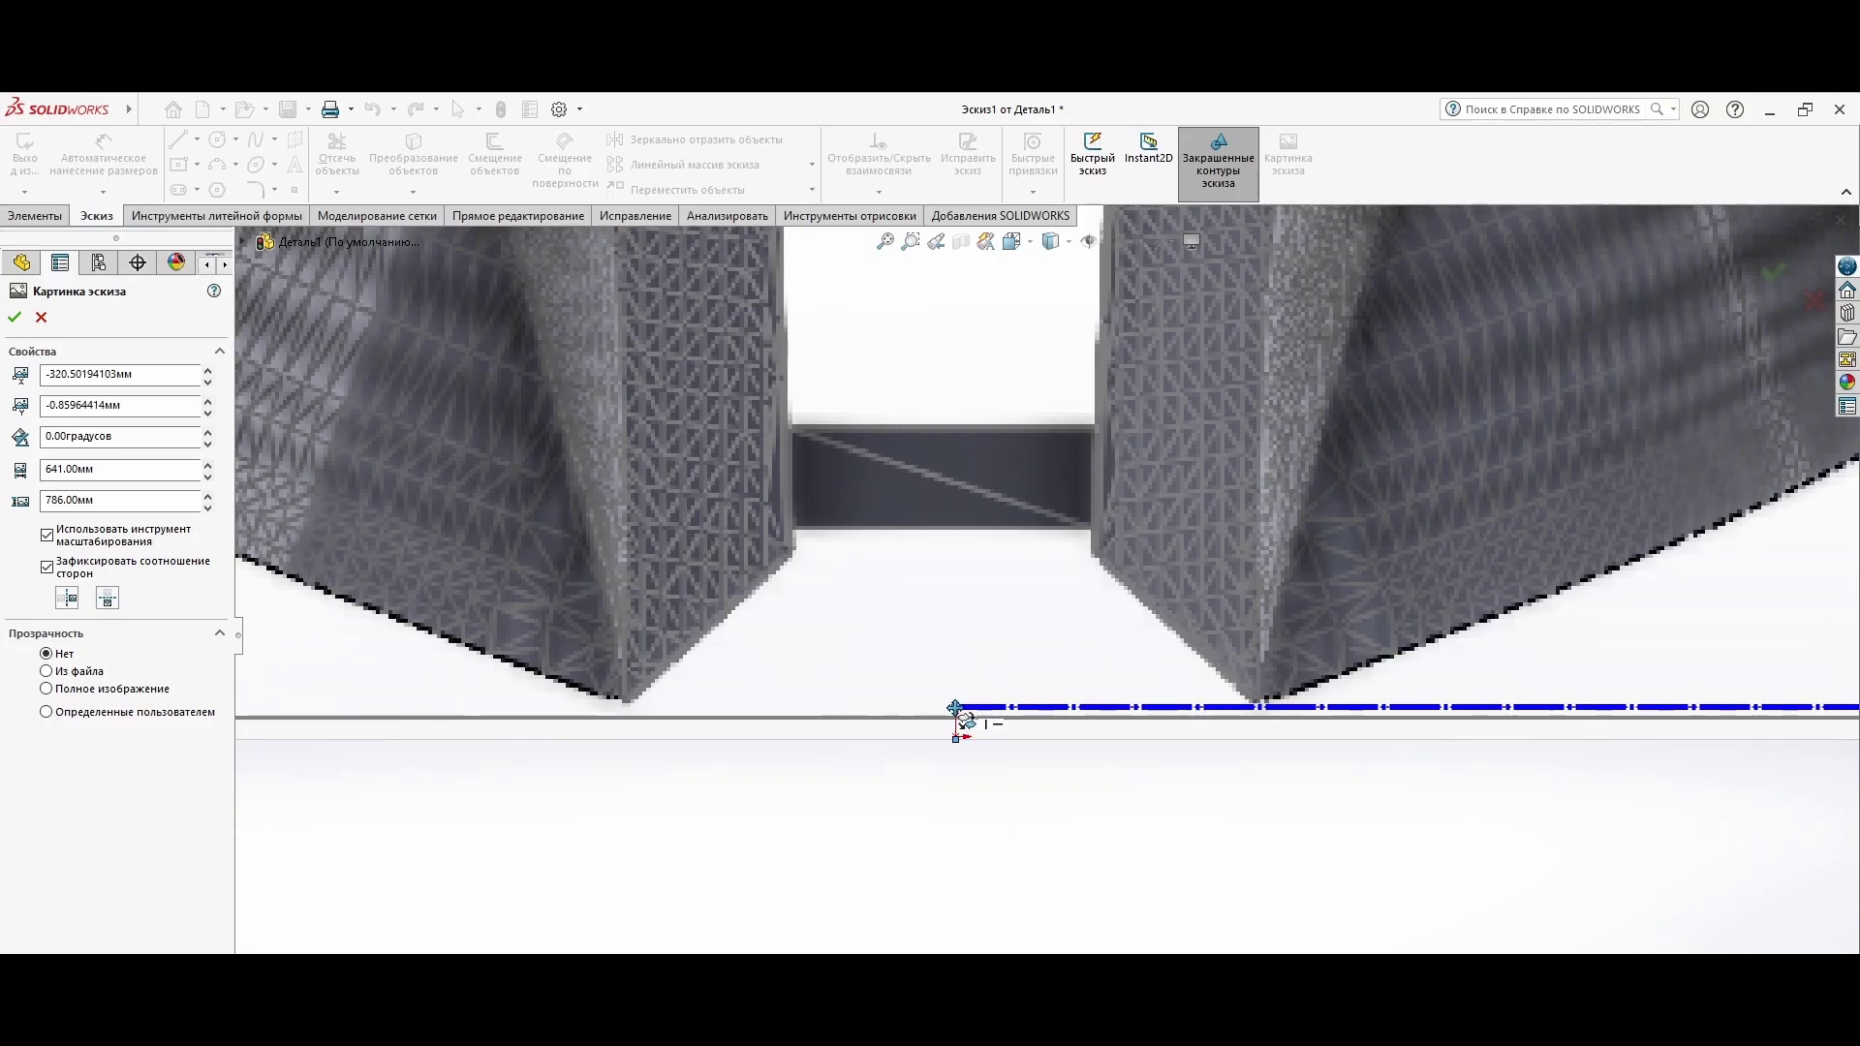
scroll(1068, 789, up, 2)
scroll(1088, 924, up, 3)
scroll(1046, 678, up, 2)
scroll(1002, 388, down, 5)
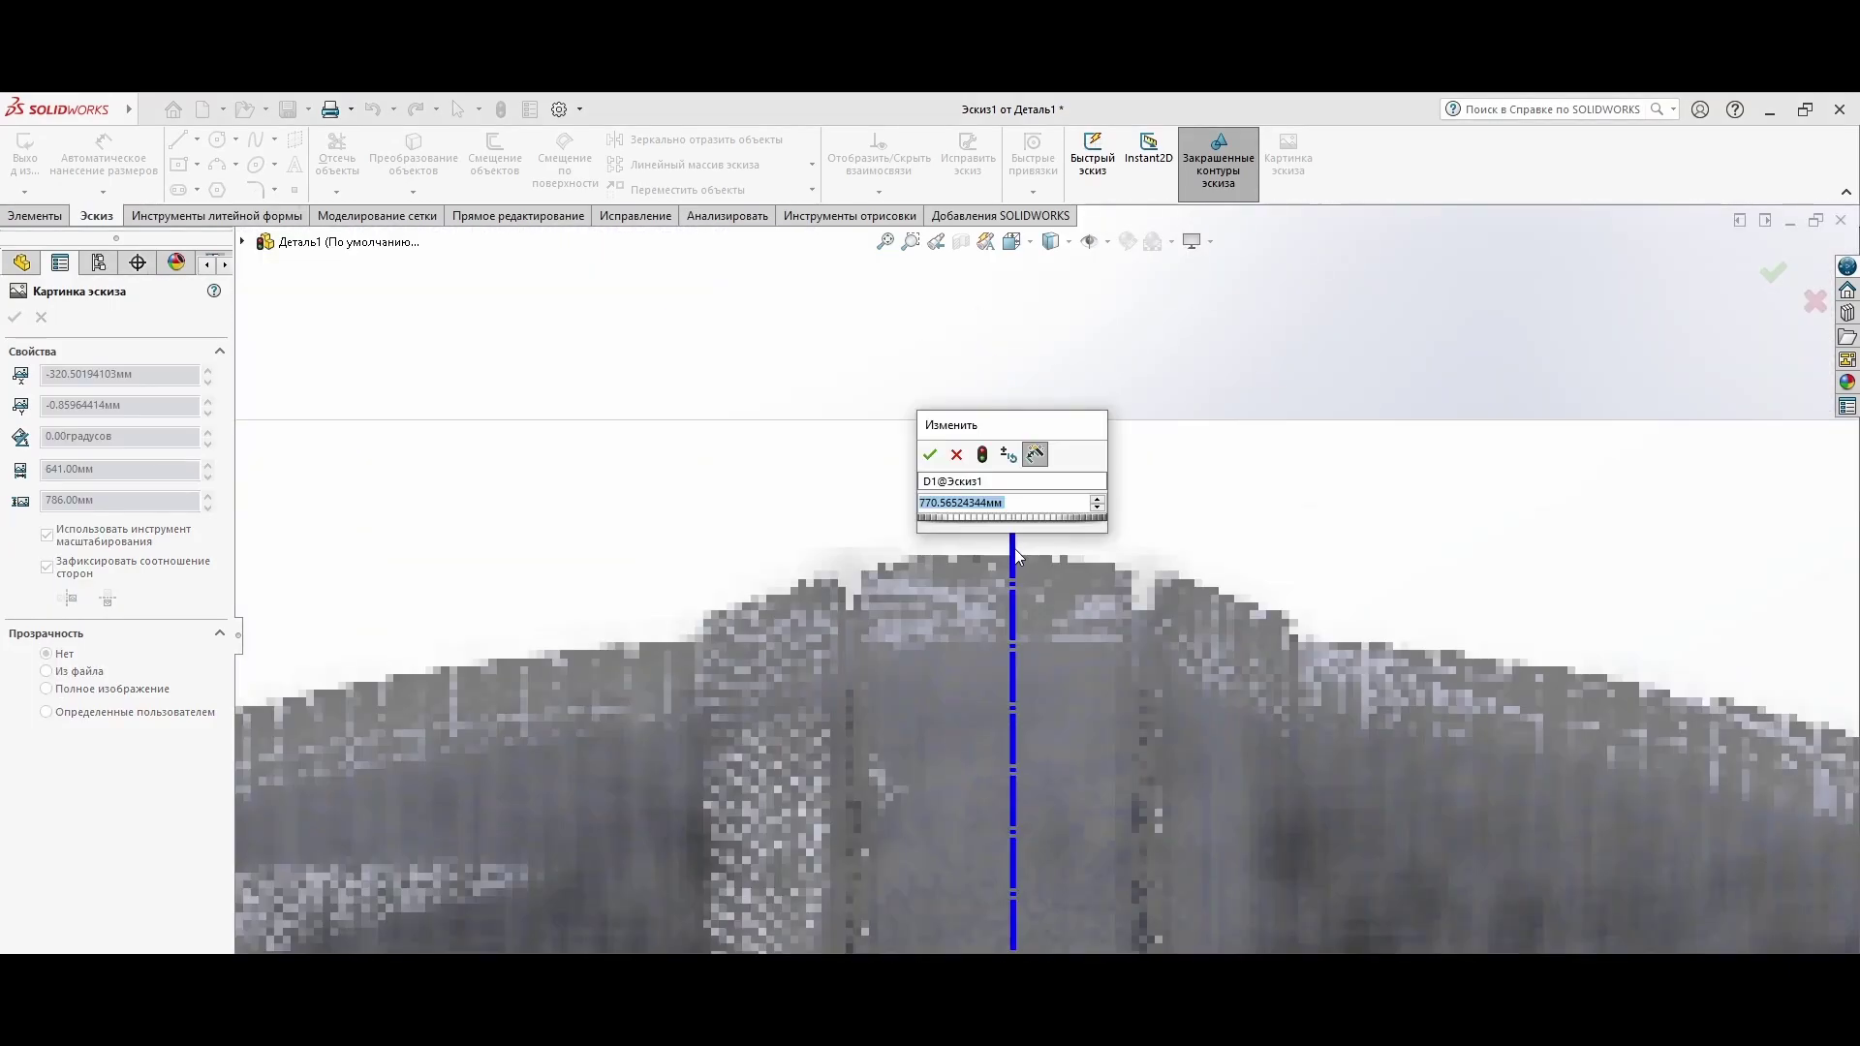
key(Escape)
Step: Orbit to check the picture edge-on and select the Right plane
scroll(1055, 621, up, 5)
scroll(1055, 621, down, 5)
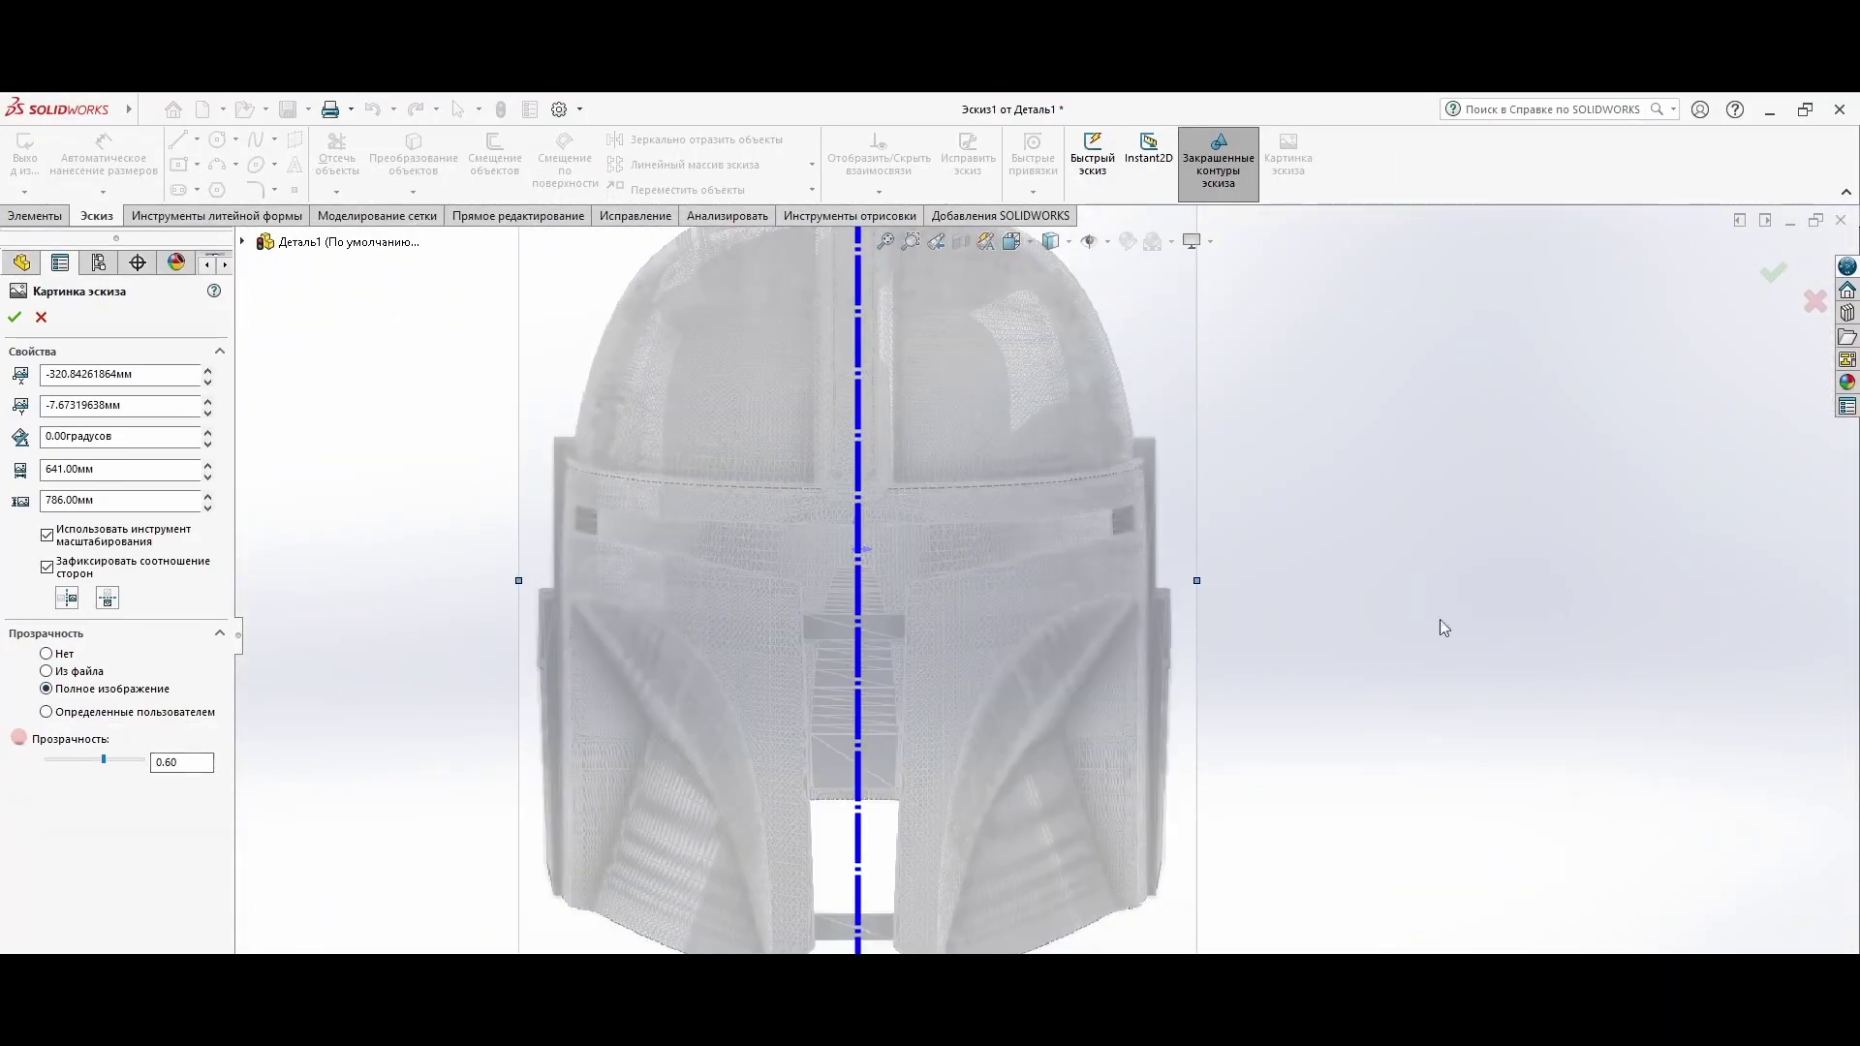
mouse_move(1177, 823)
middle_down()
mouse_move(958, 830)
mouse_move(1123, 787)
middle_up()
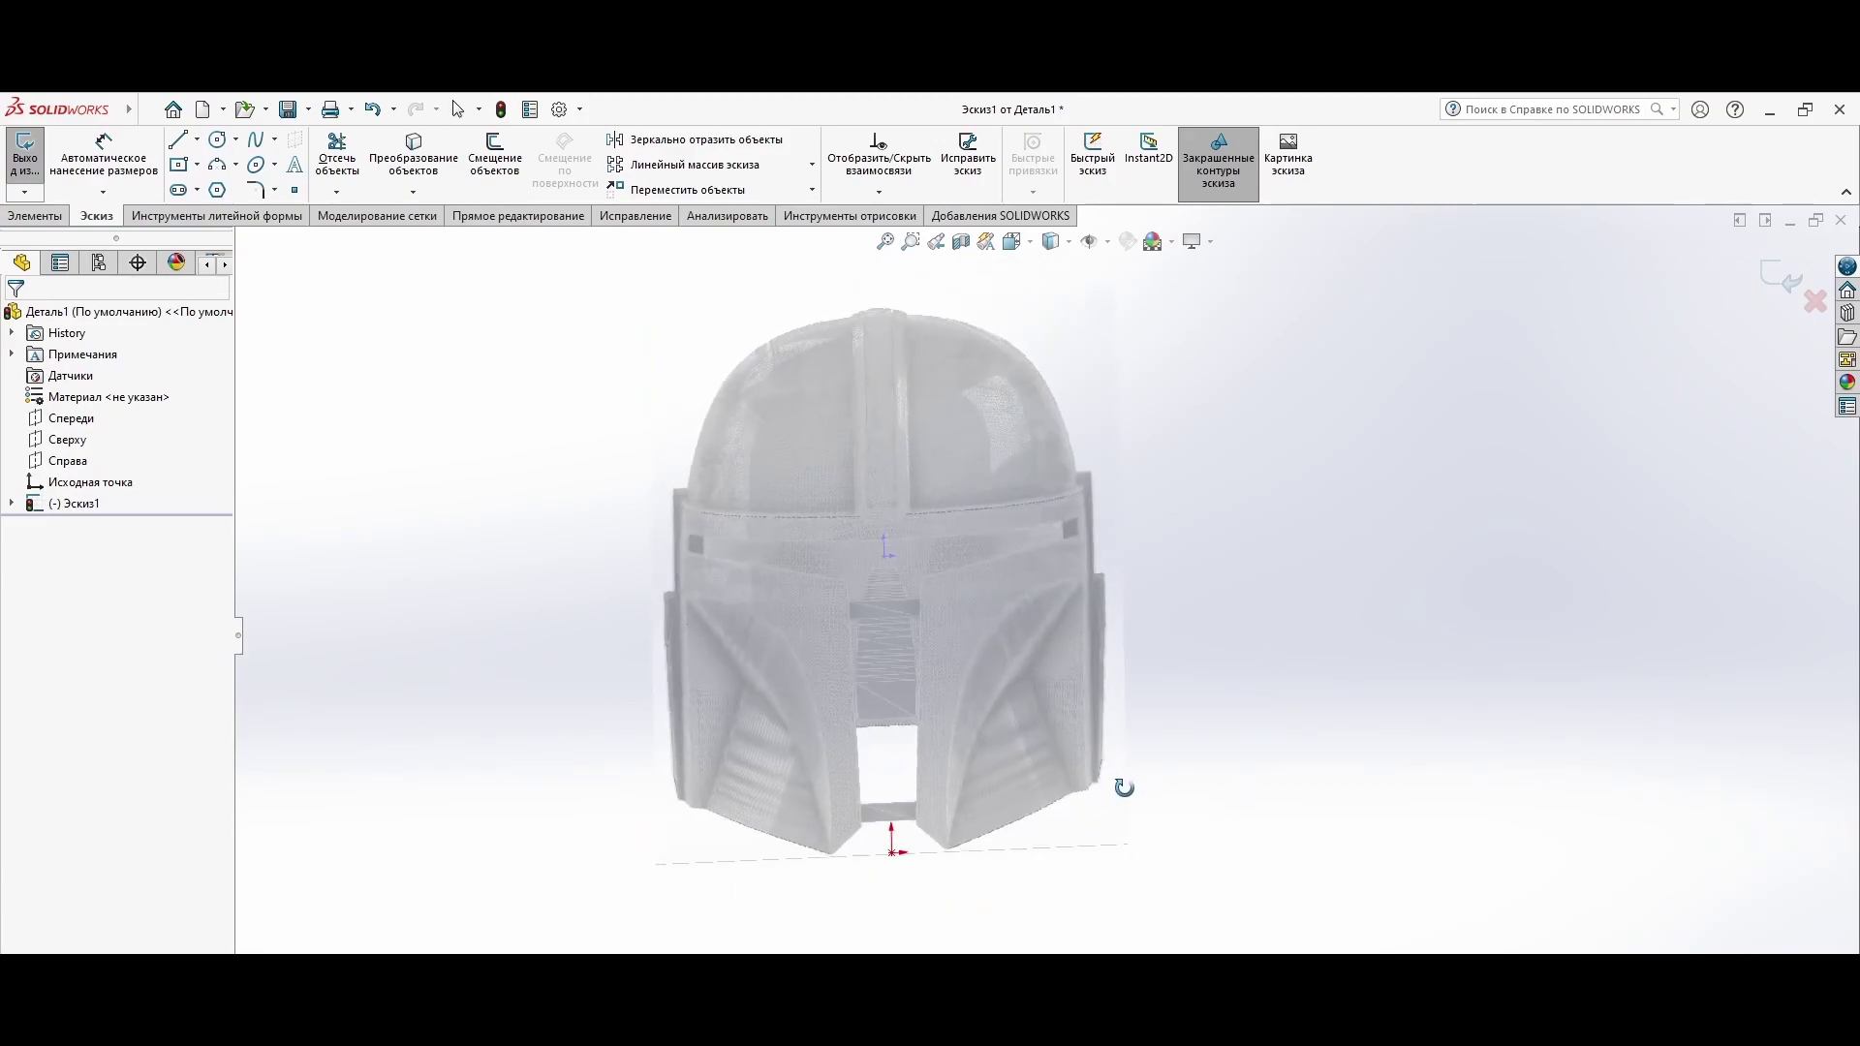
click(65, 463)
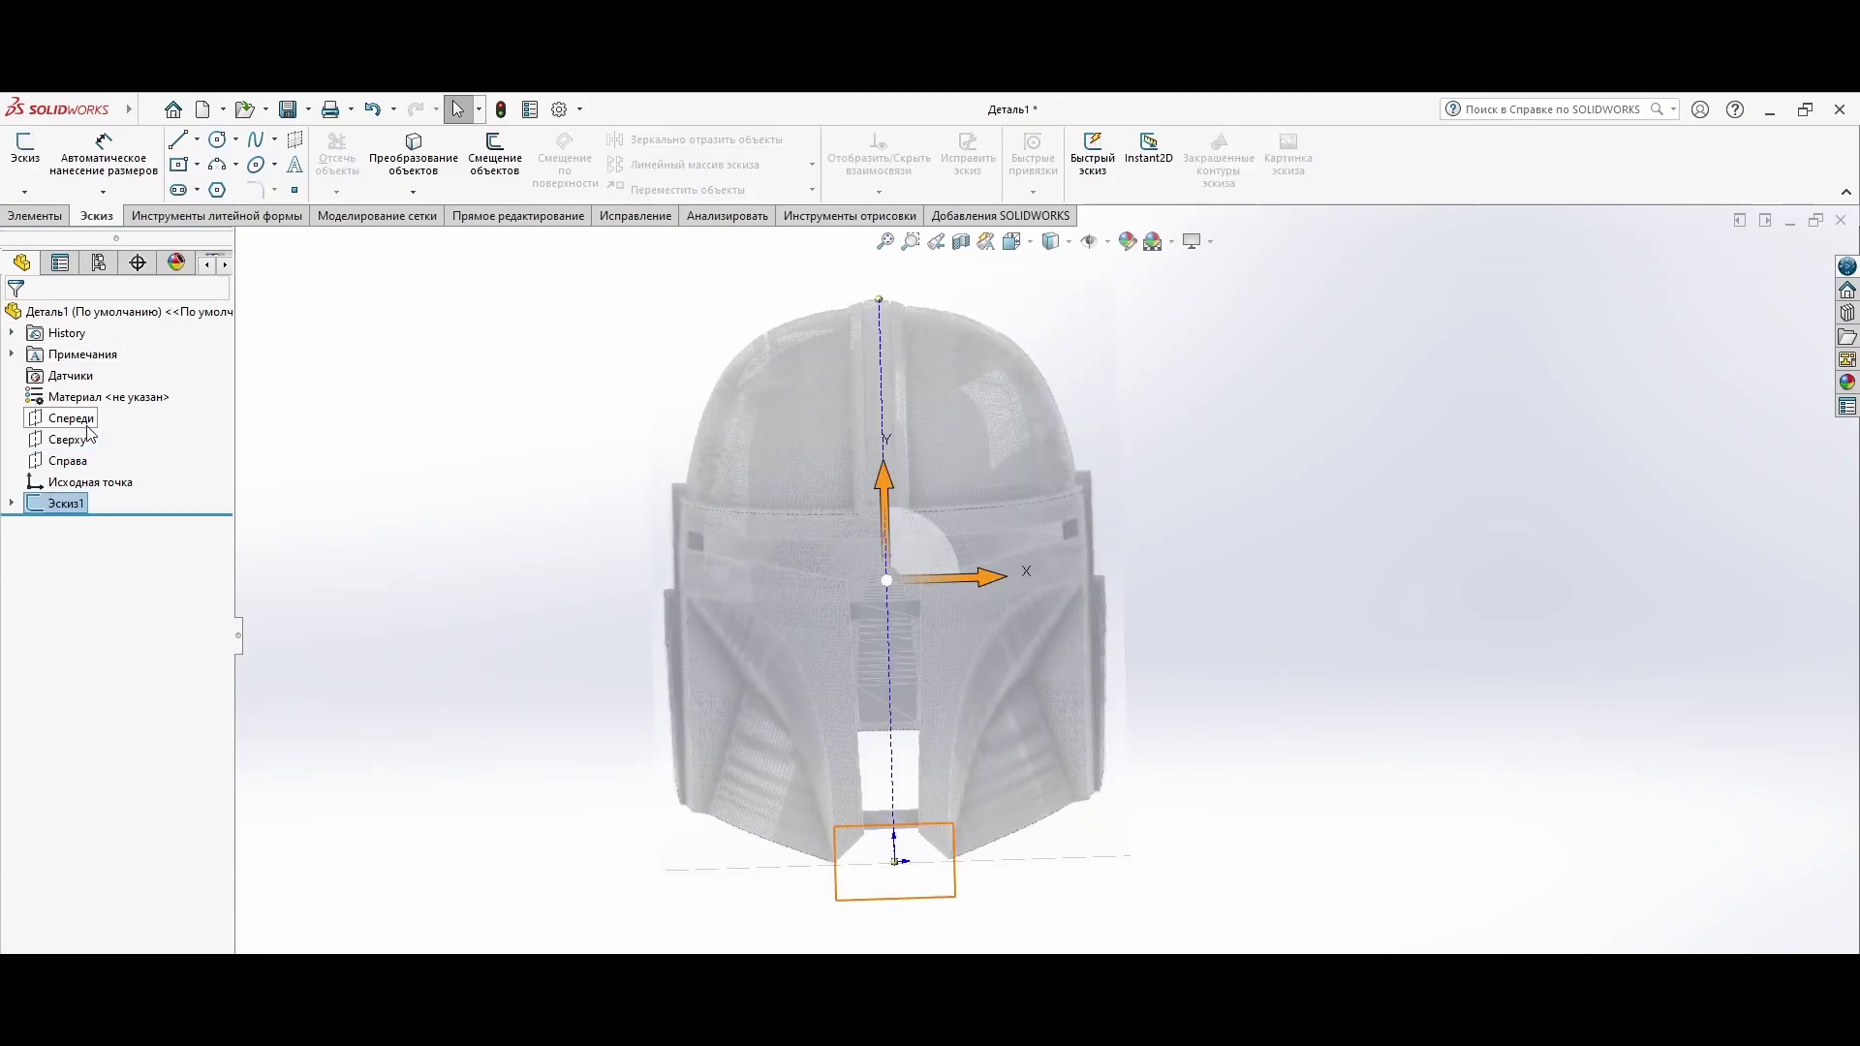
Step: Insert the side-view helmet picture into a new sketch on the Right plane
click(25, 145)
click(1287, 155)
click(739, 590)
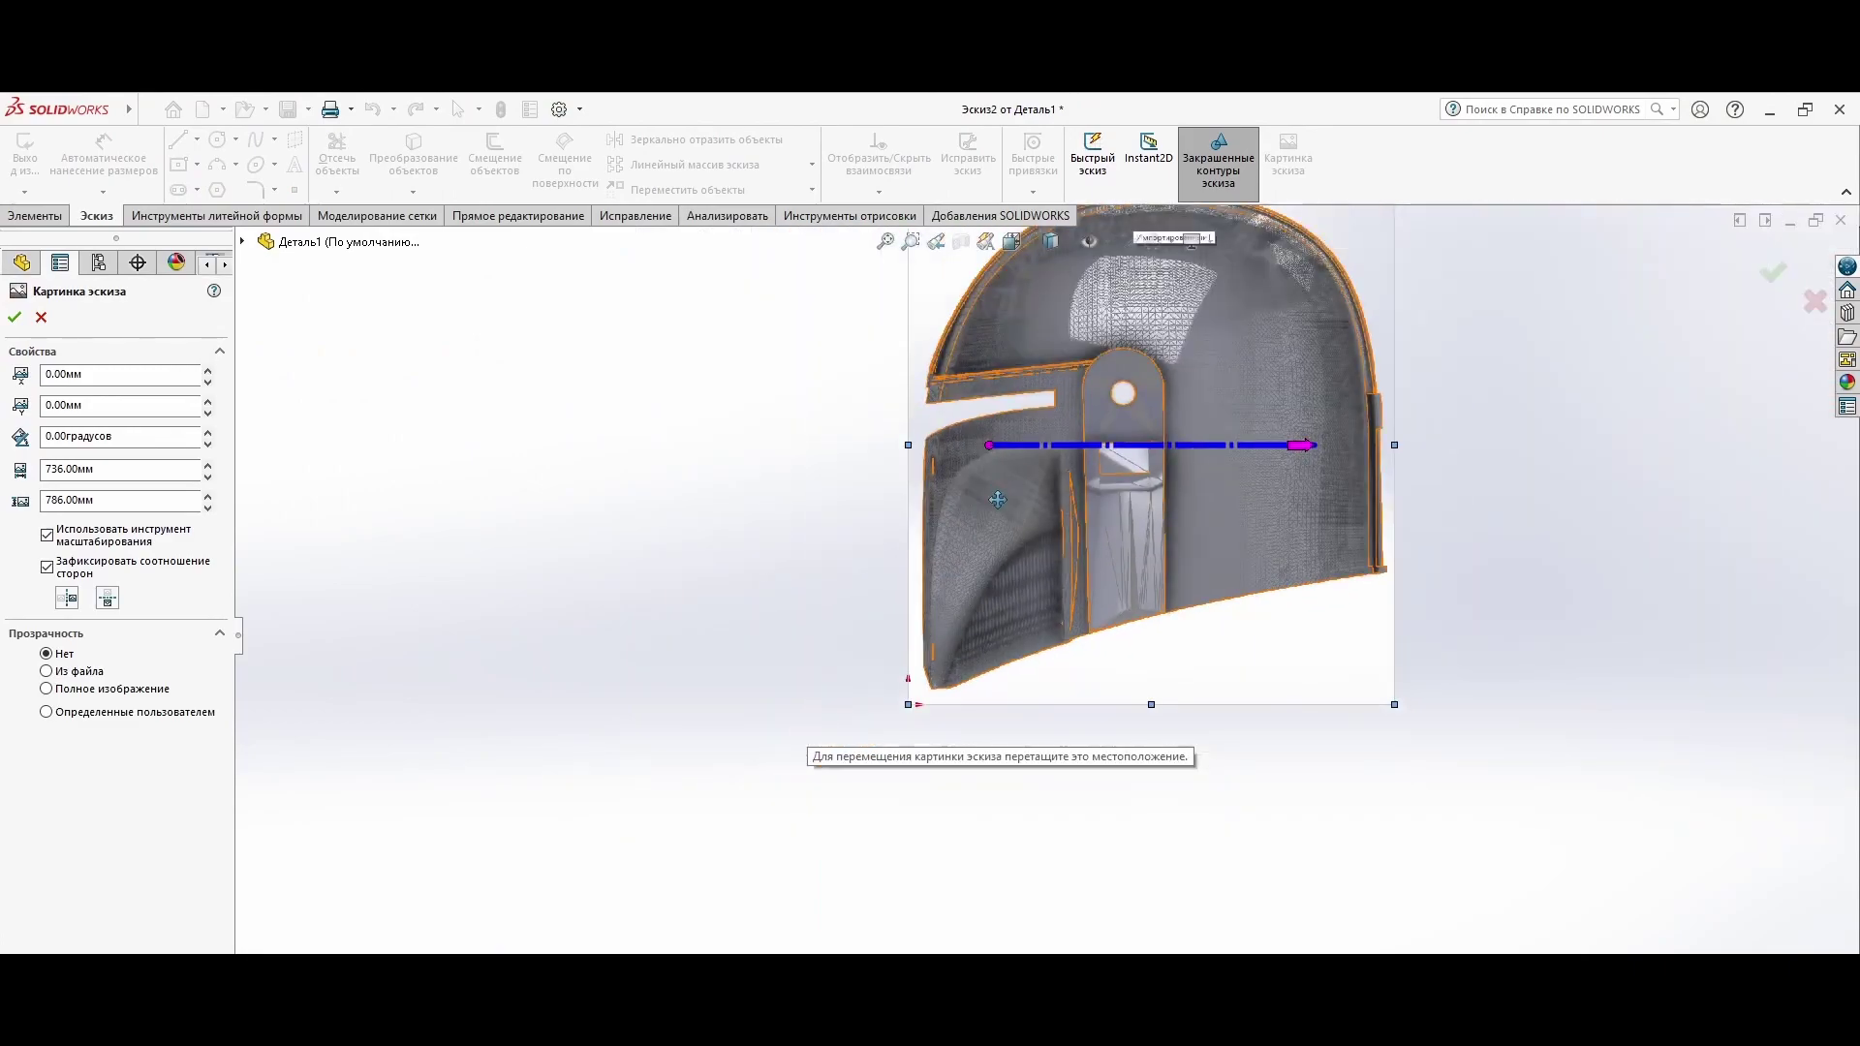
drag(997, 500, 969, 831)
scroll(816, 846, down, 5)
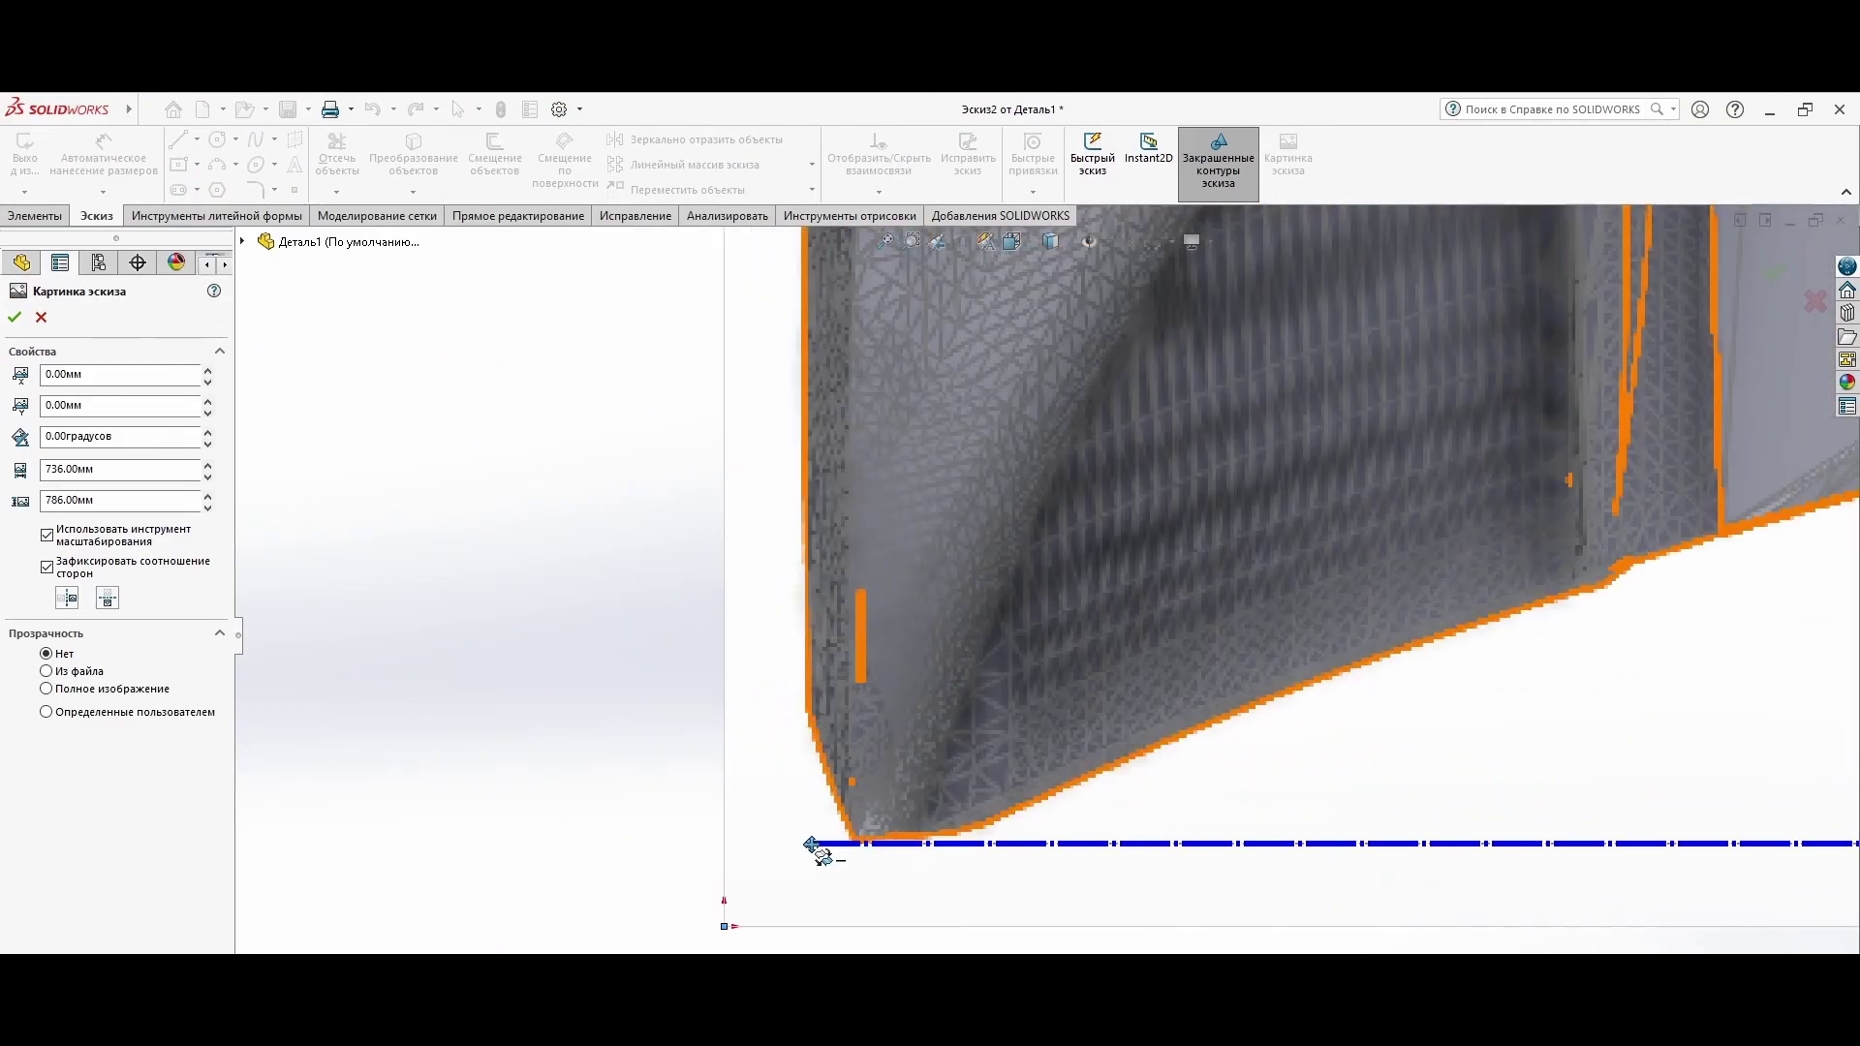
click(809, 845)
Step: Scale the side picture with a 31 reference line from the helmet's bottom and close its settings
scroll(914, 872, up, 2)
scroll(969, 581, up, 4)
scroll(1028, 281, up, 3)
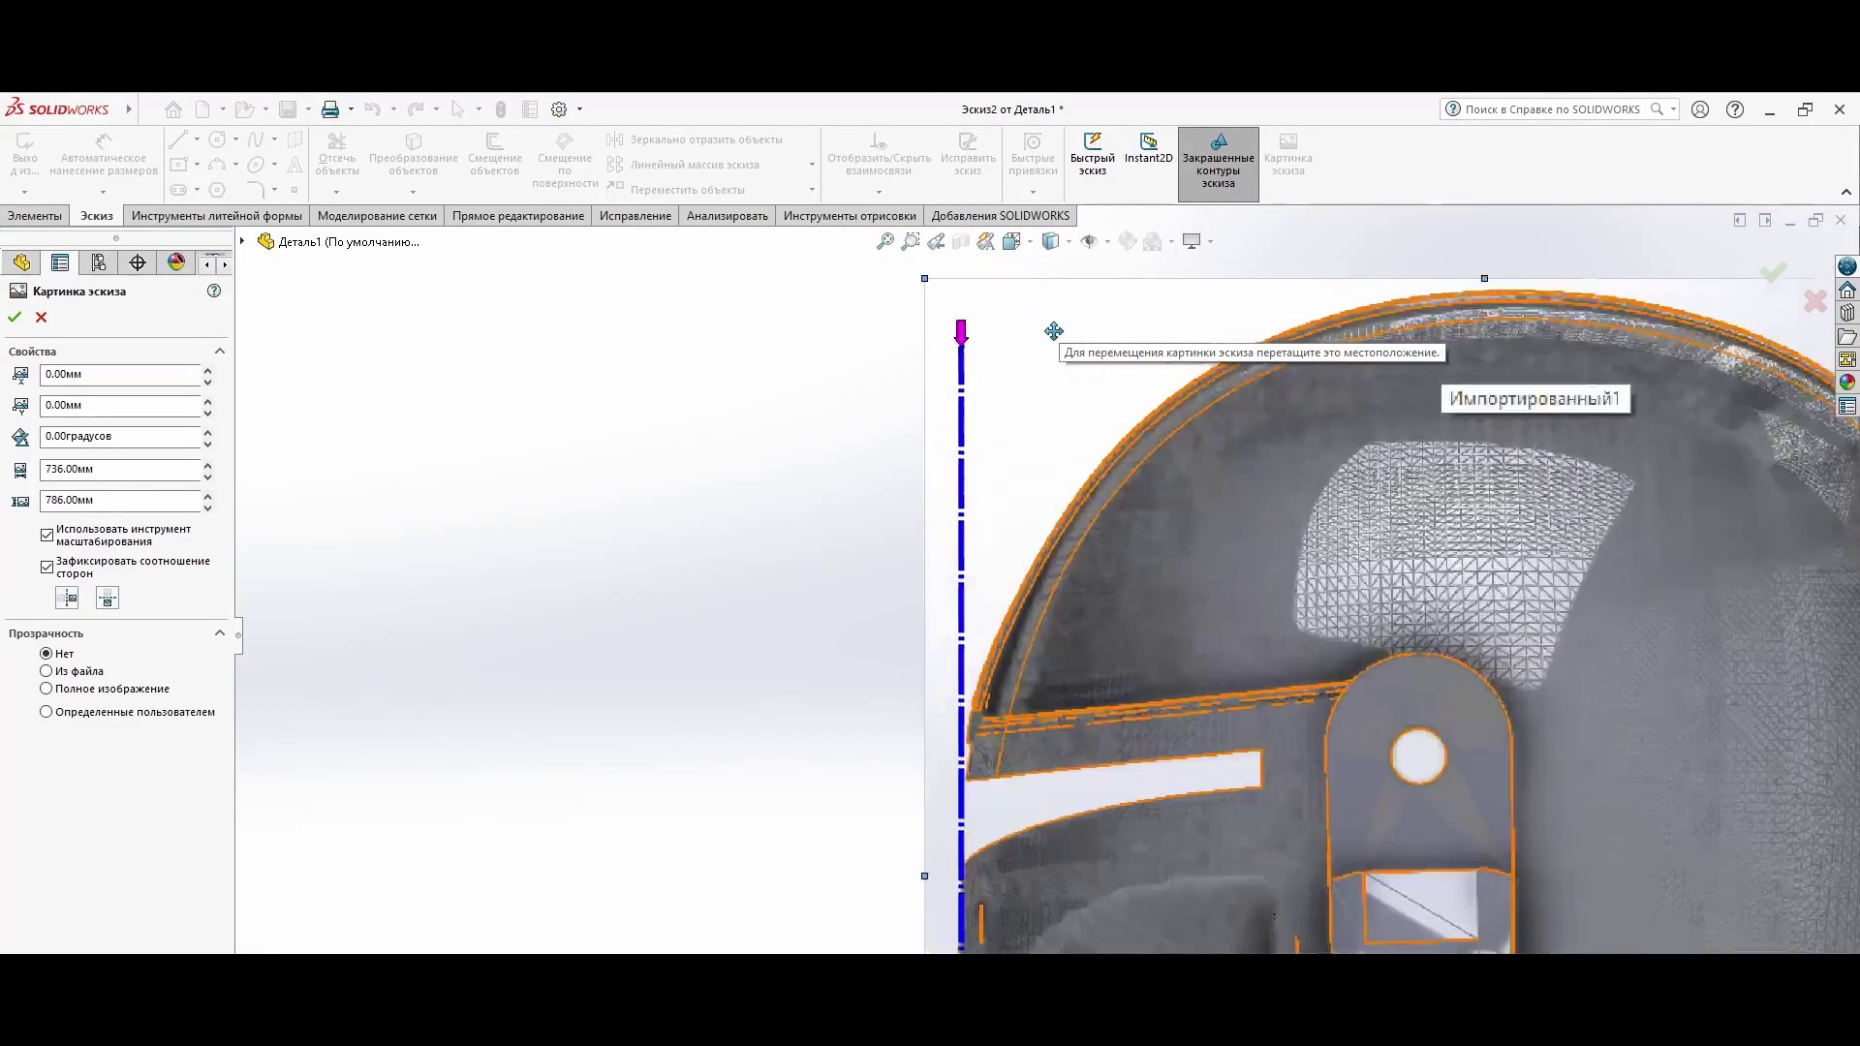
click(962, 330)
text(31)
key(Return)
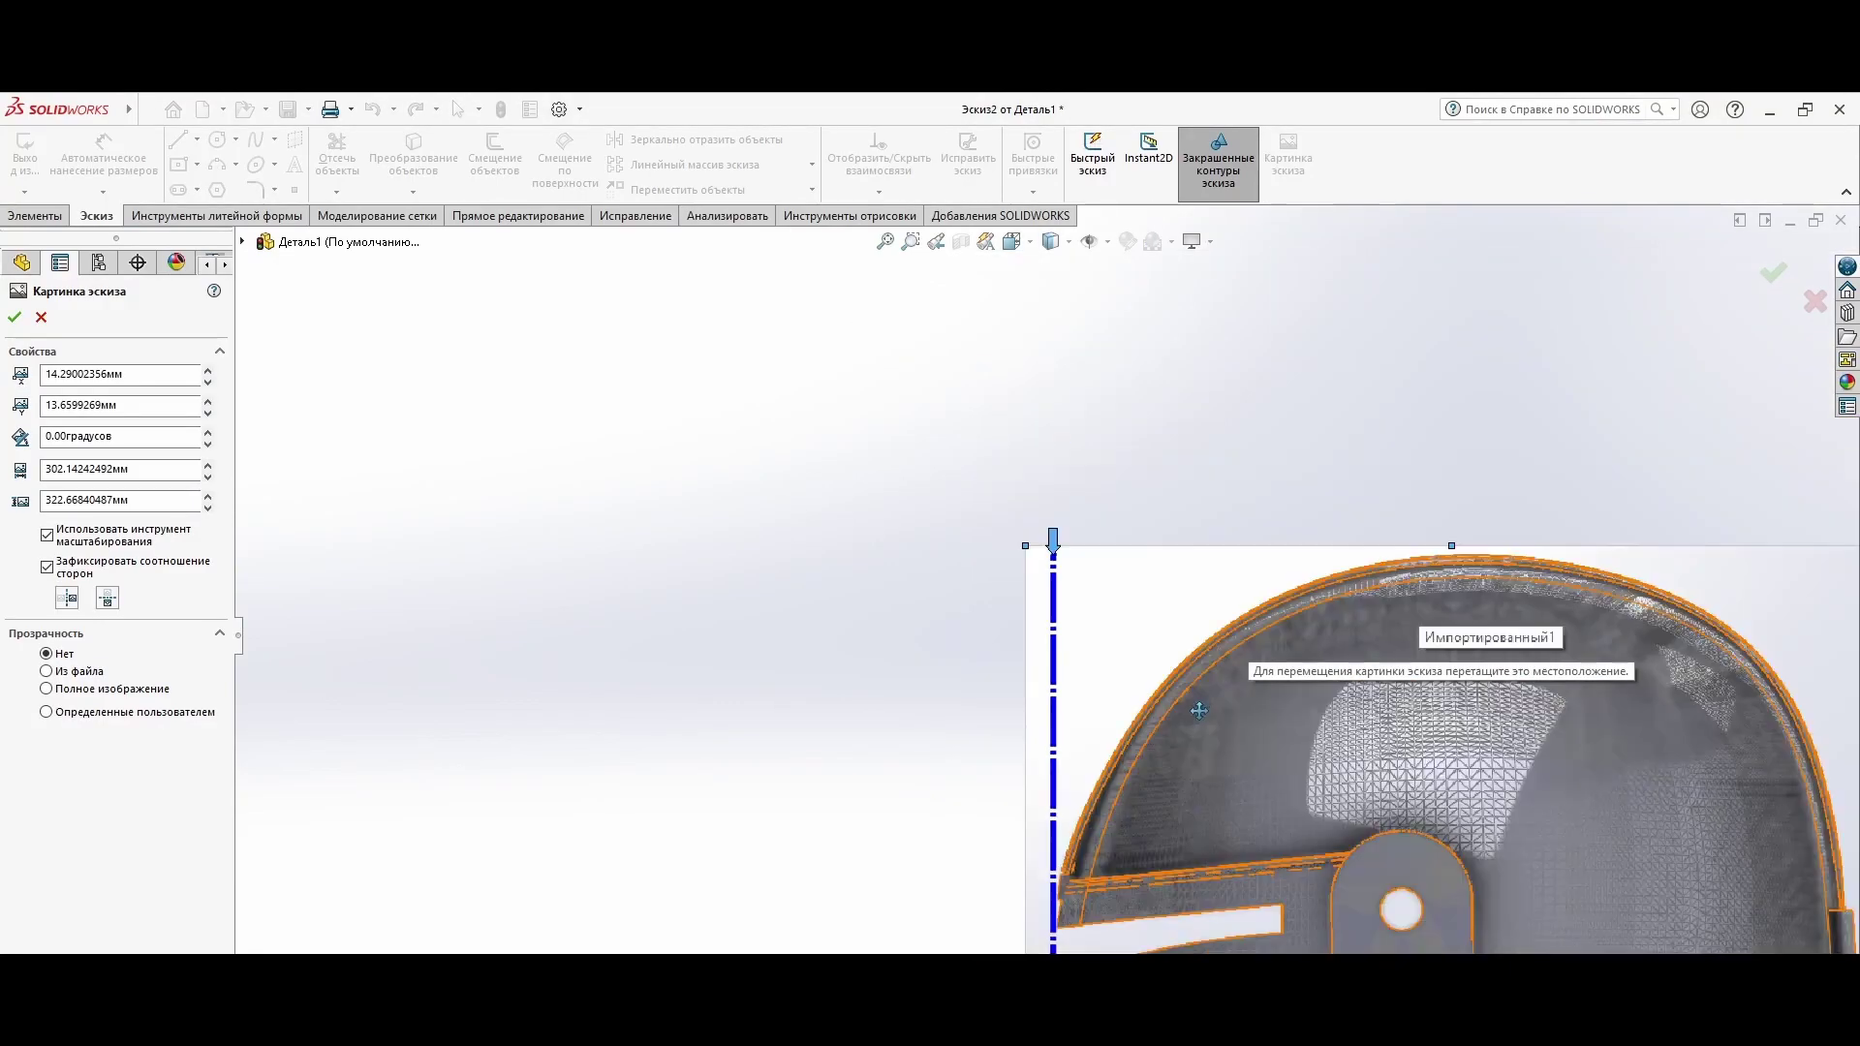
scroll(968, 581, up, 3)
right_click(1184, 739)
click(1242, 811)
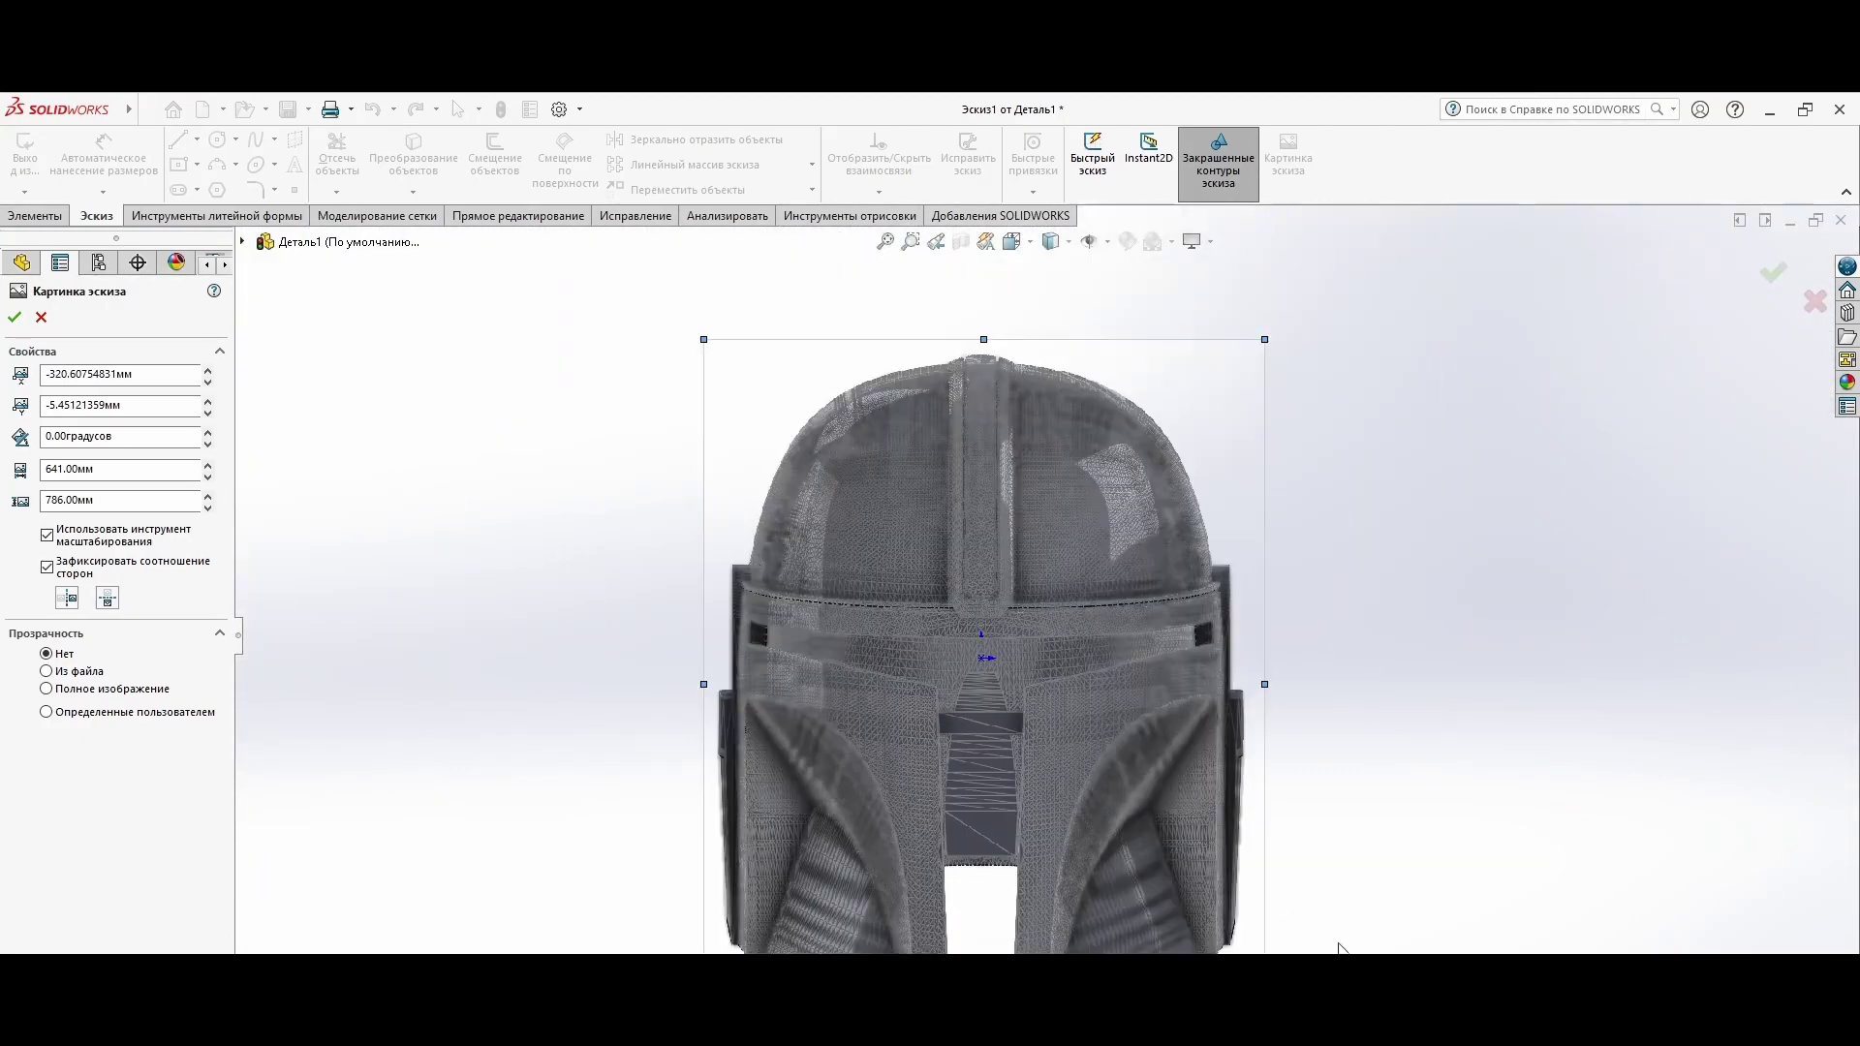
Step: Rescale the front picture to 261 mm and exit its sketch
scroll(975, 335, up, 5)
click(1004, 489)
key(Return)
scroll(1005, 489, down, 5)
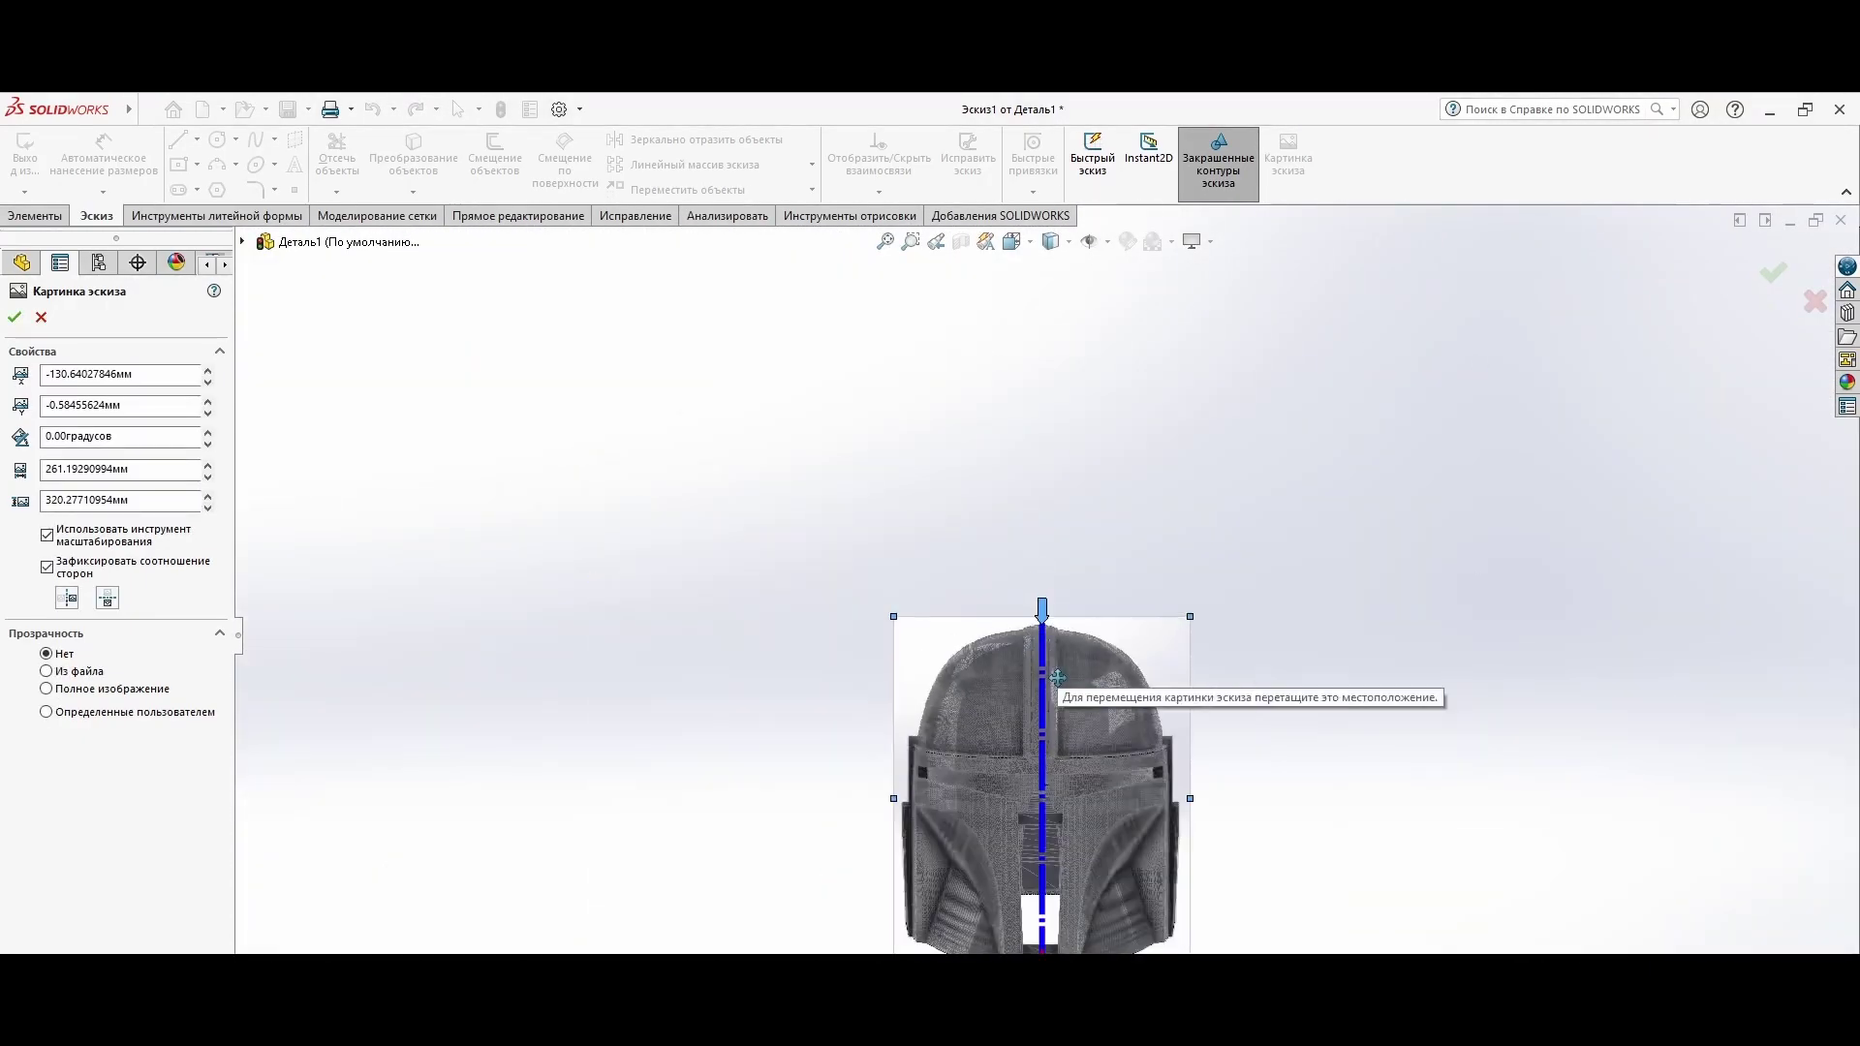
click(1773, 274)
mouse_move(739, 705)
middle_down()
mouse_move(962, 733)
mouse_move(733, 726)
middle_up()
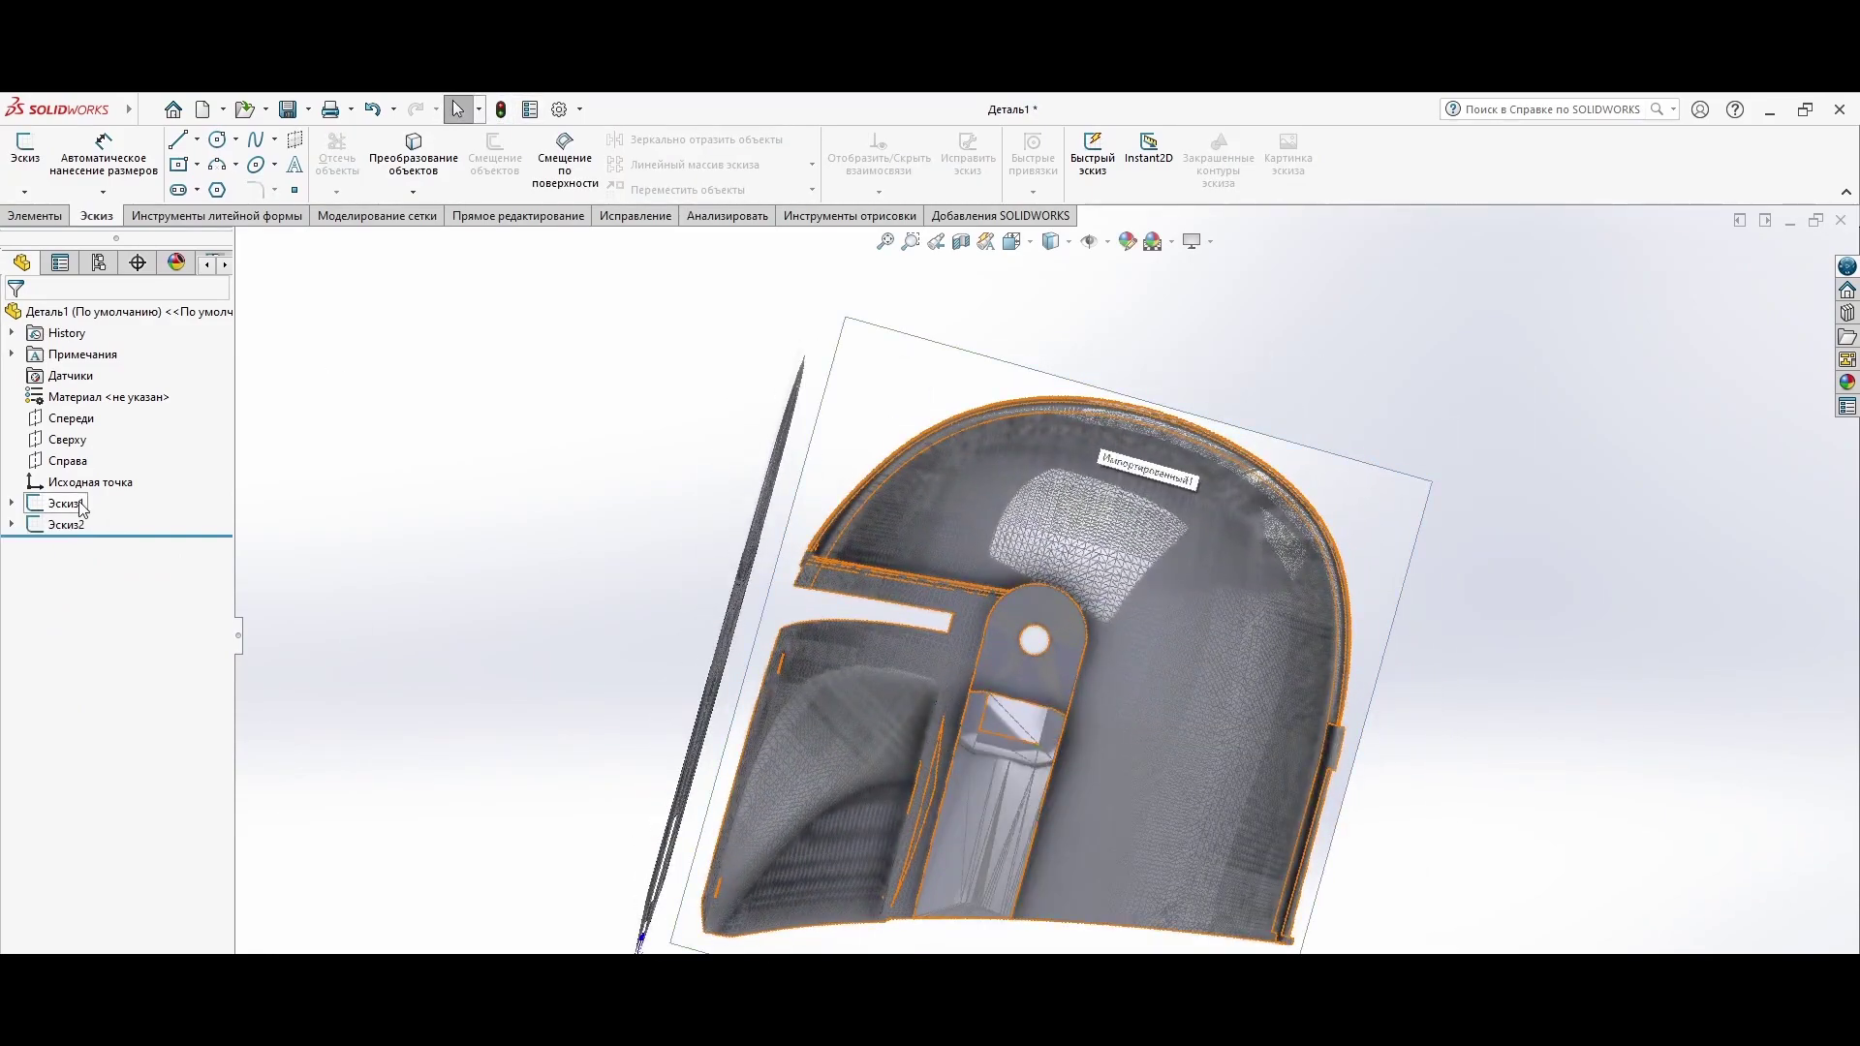
Step: Draw a line along the helmet's centre ridge in the top-view sketch
click(458, 109)
mouse_move(775, 630)
middle_down()
mouse_move(1202, 744)
mouse_move(547, 624)
mouse_move(508, 527)
mouse_move(758, 684)
middle_up()
double_click(547, 625)
key(Return)
drag(1237, 638, 643, 863)
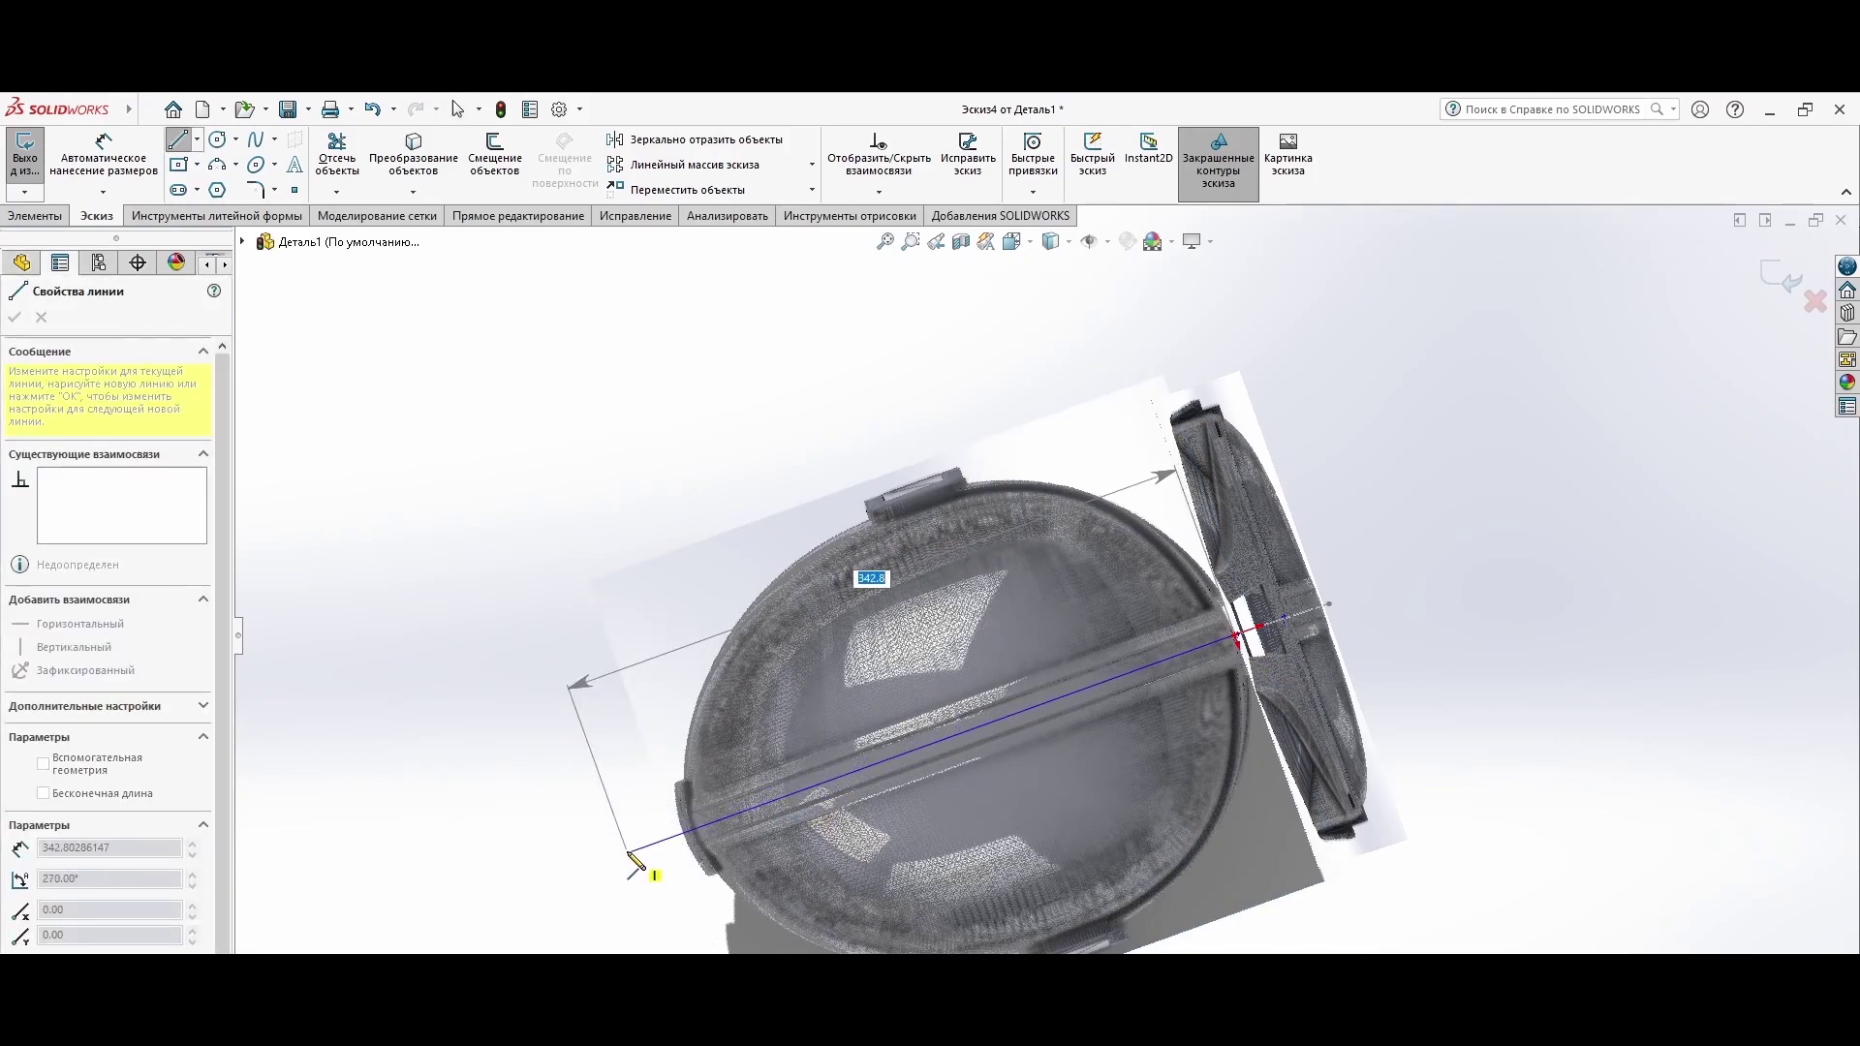
key(Escape)
Step: Trace the helmet's outer rim with a spline starting at the centre line
scroll(908, 708, down, 3)
click(255, 139)
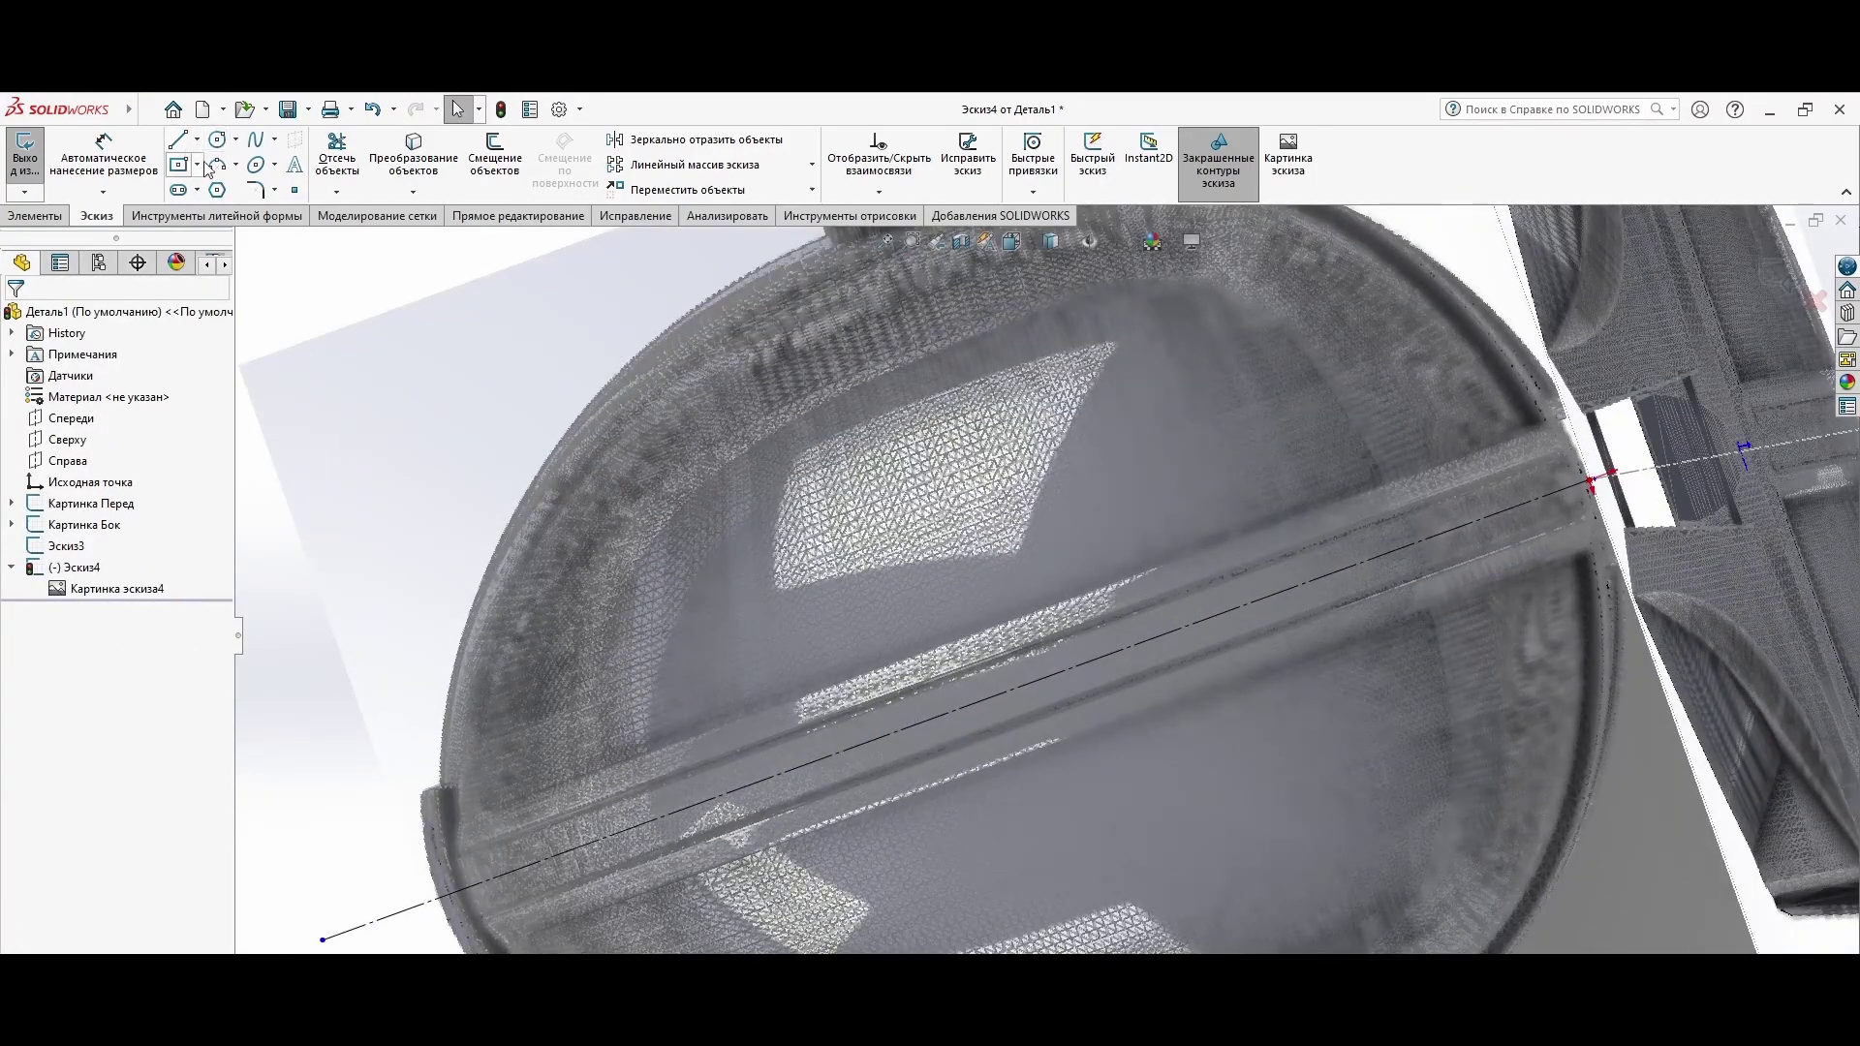
scroll(909, 708, up, 2)
click(1400, 645)
click(1090, 378)
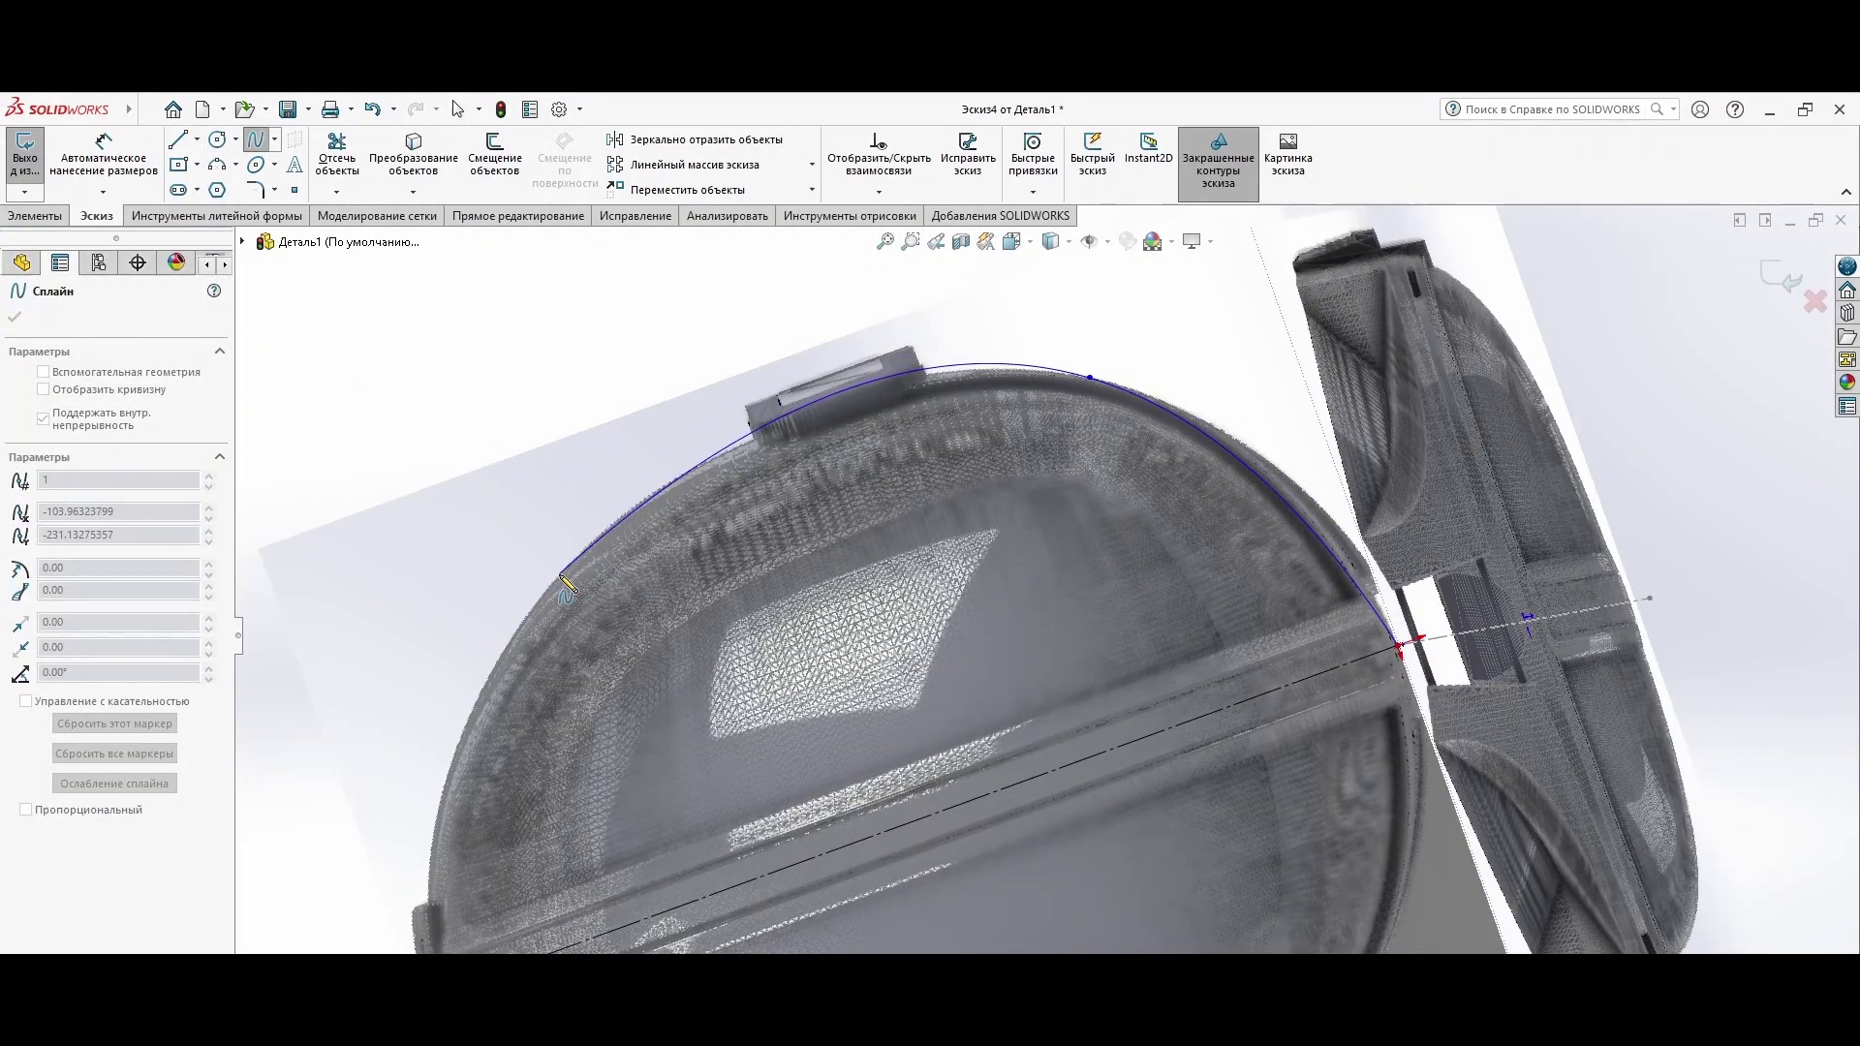
click(1398, 647)
key(Escape)
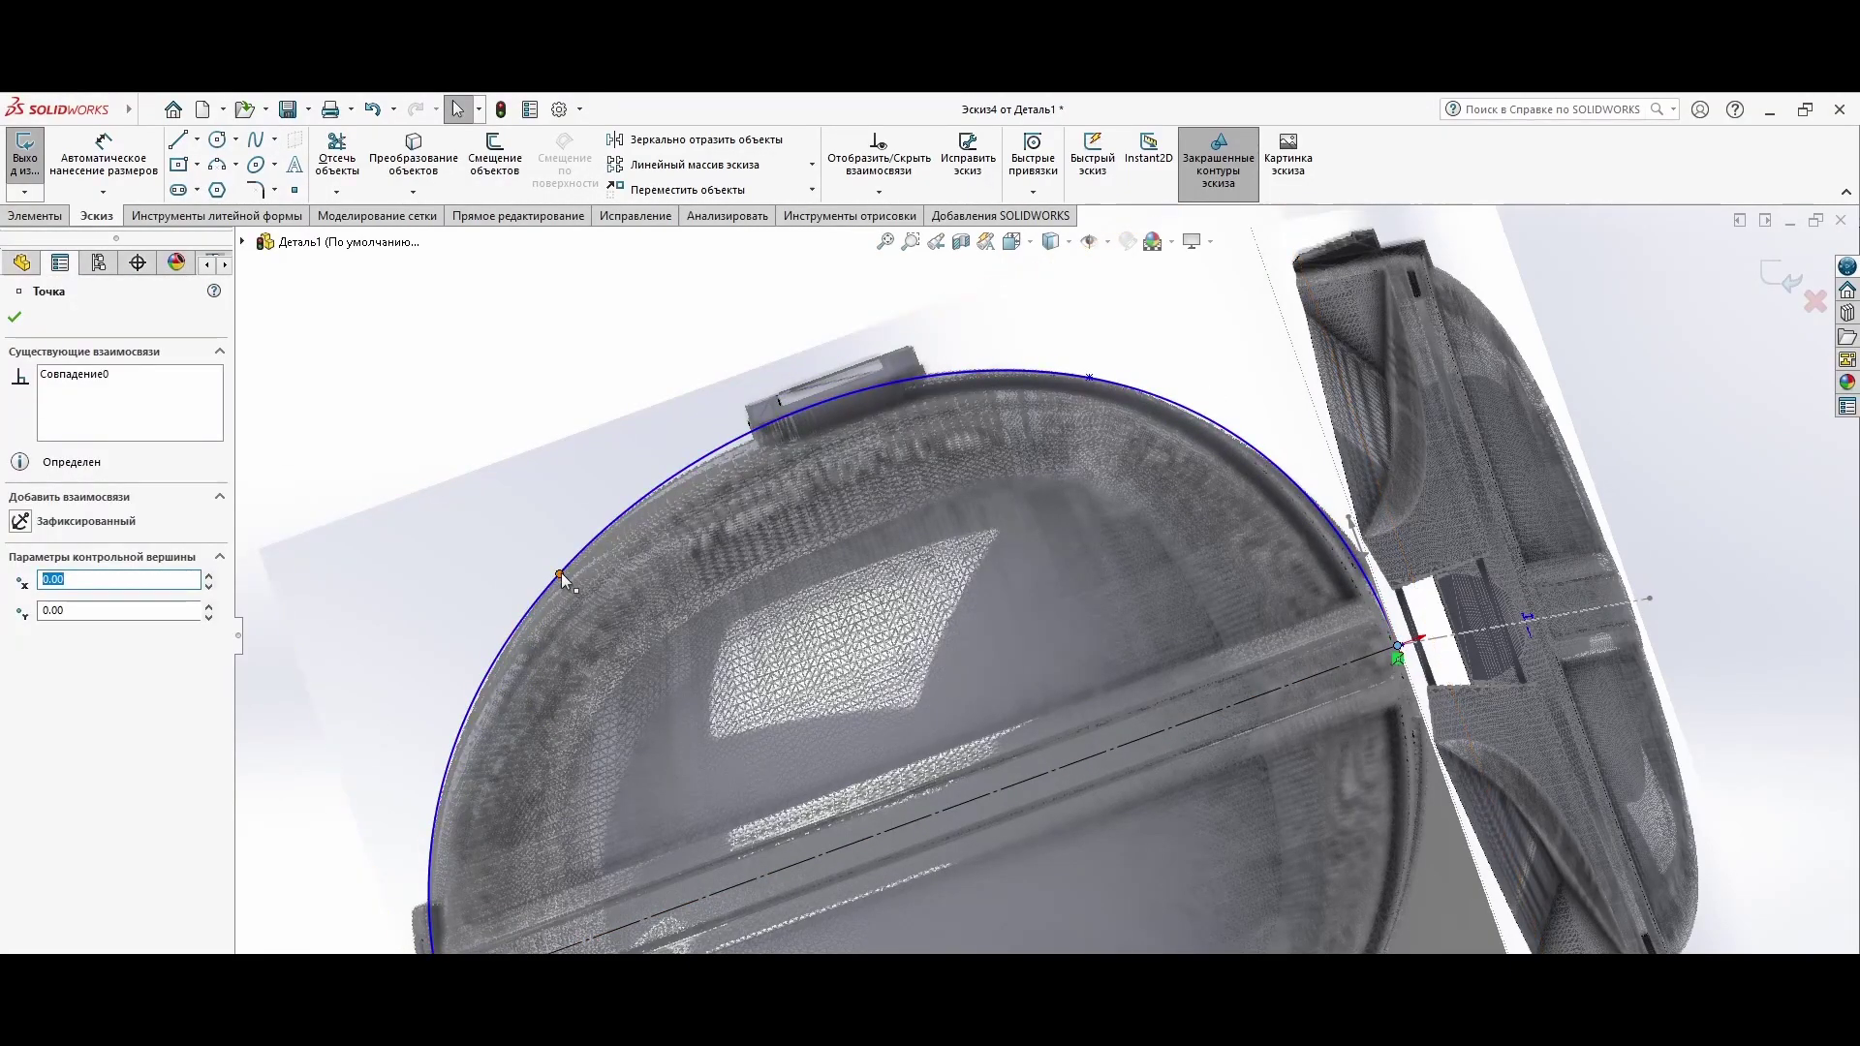
Step: Adjust the spline's tangent handles and points to follow the rim
drag(649, 468, 616, 510)
click(480, 663)
click(1052, 374)
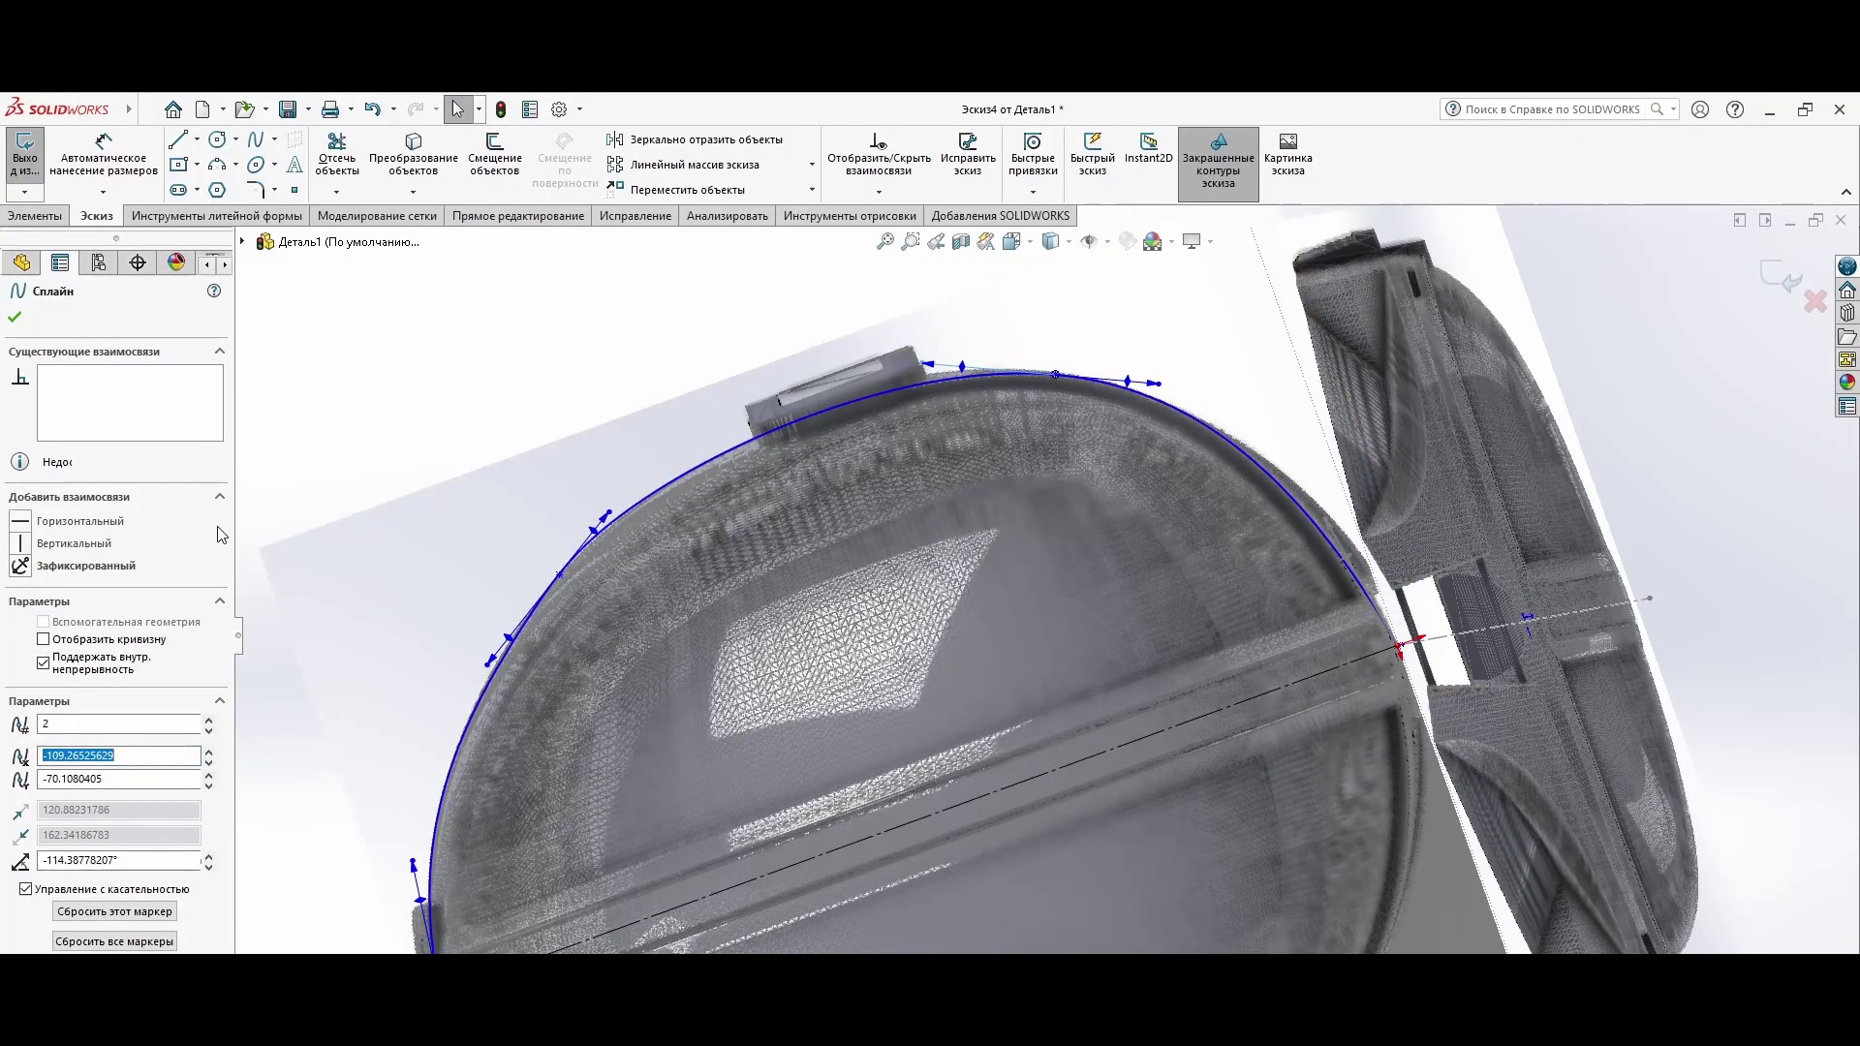
middle_drag(441, 591, 419, 579)
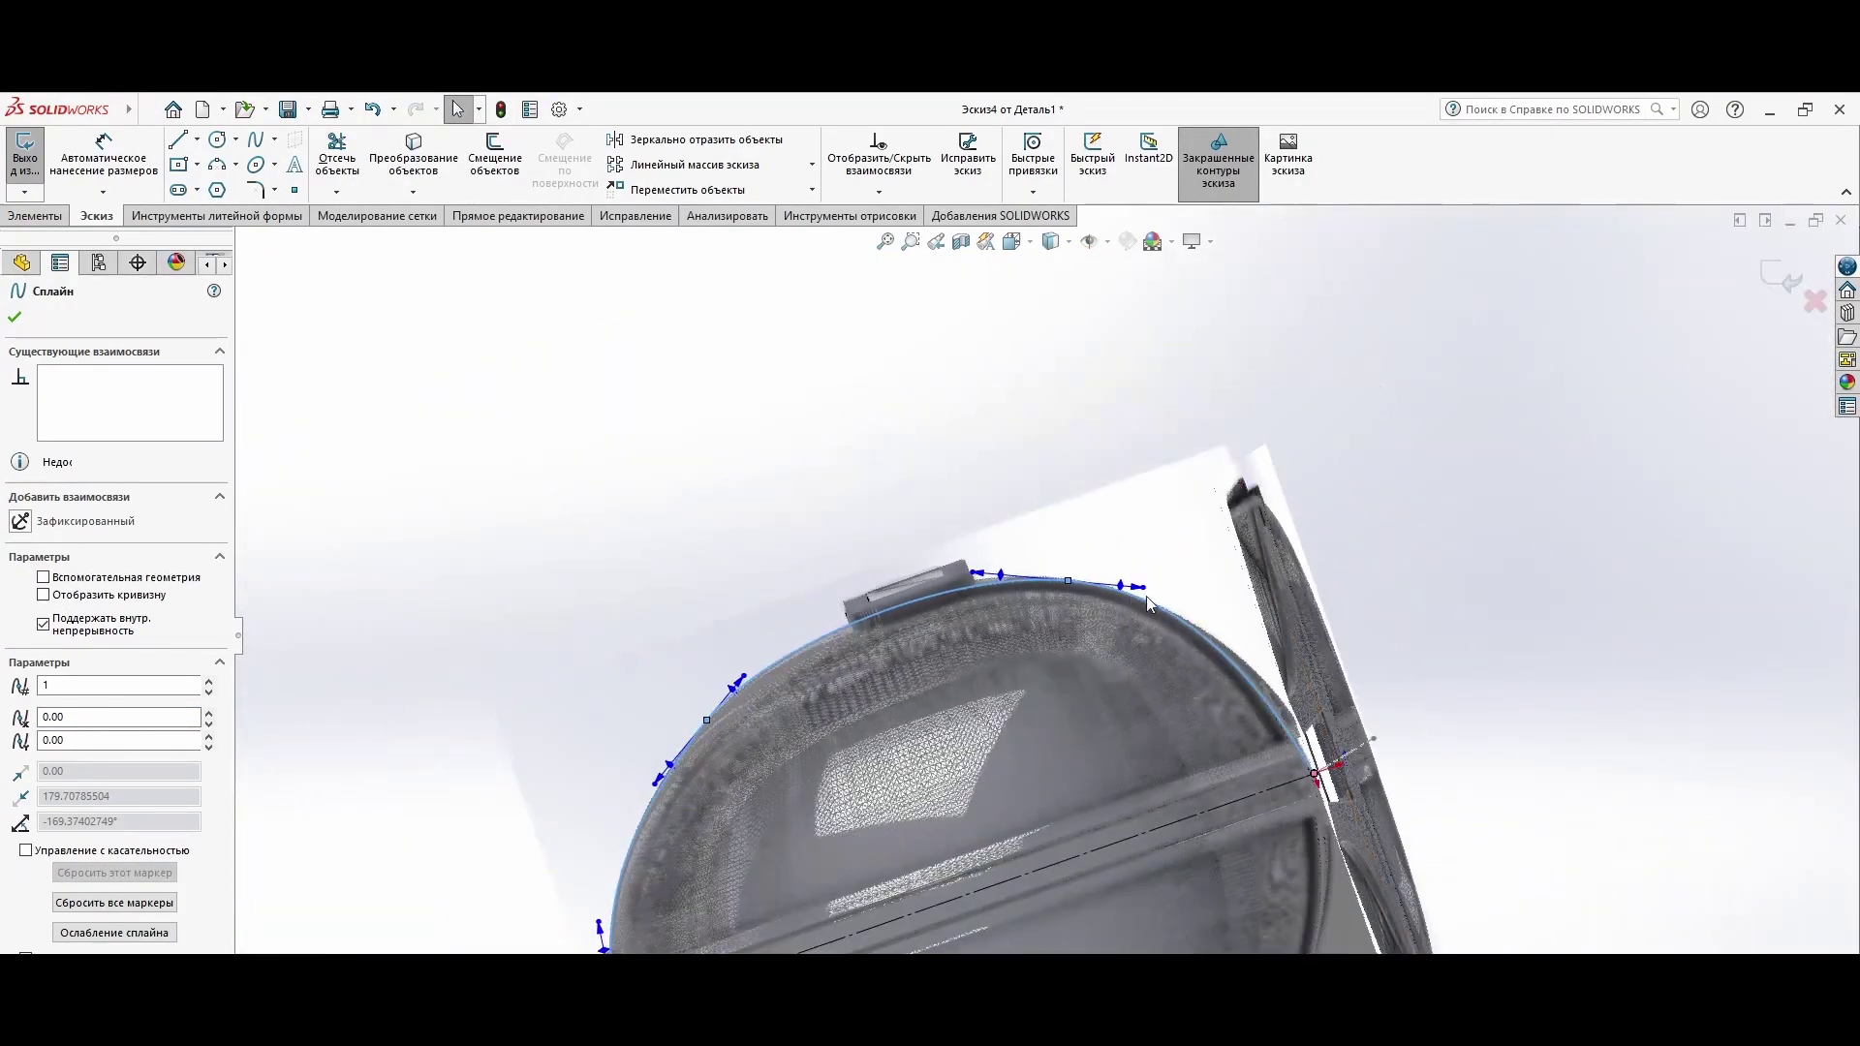
right_click(1183, 541)
scroll(1182, 540, down, 5)
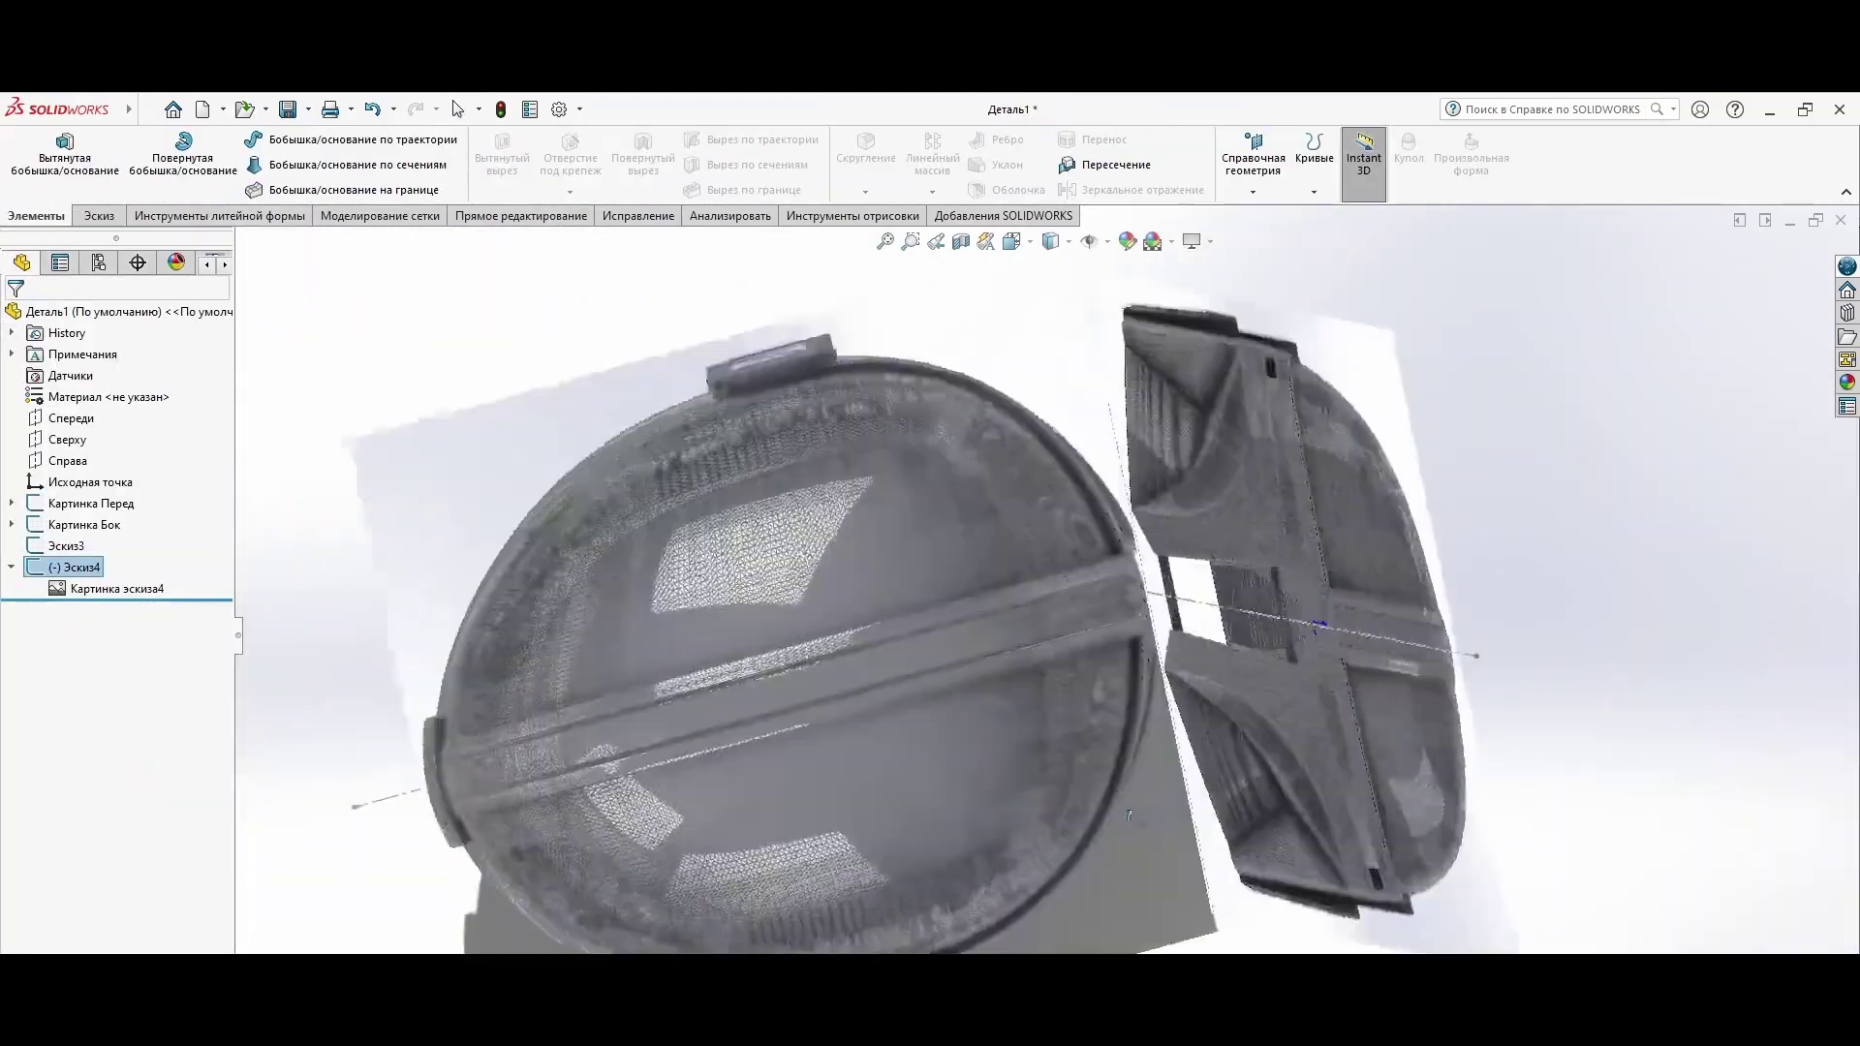
Step: Draw a spline to the dome's top centre with Plane1 viewed Normal To
key(s)
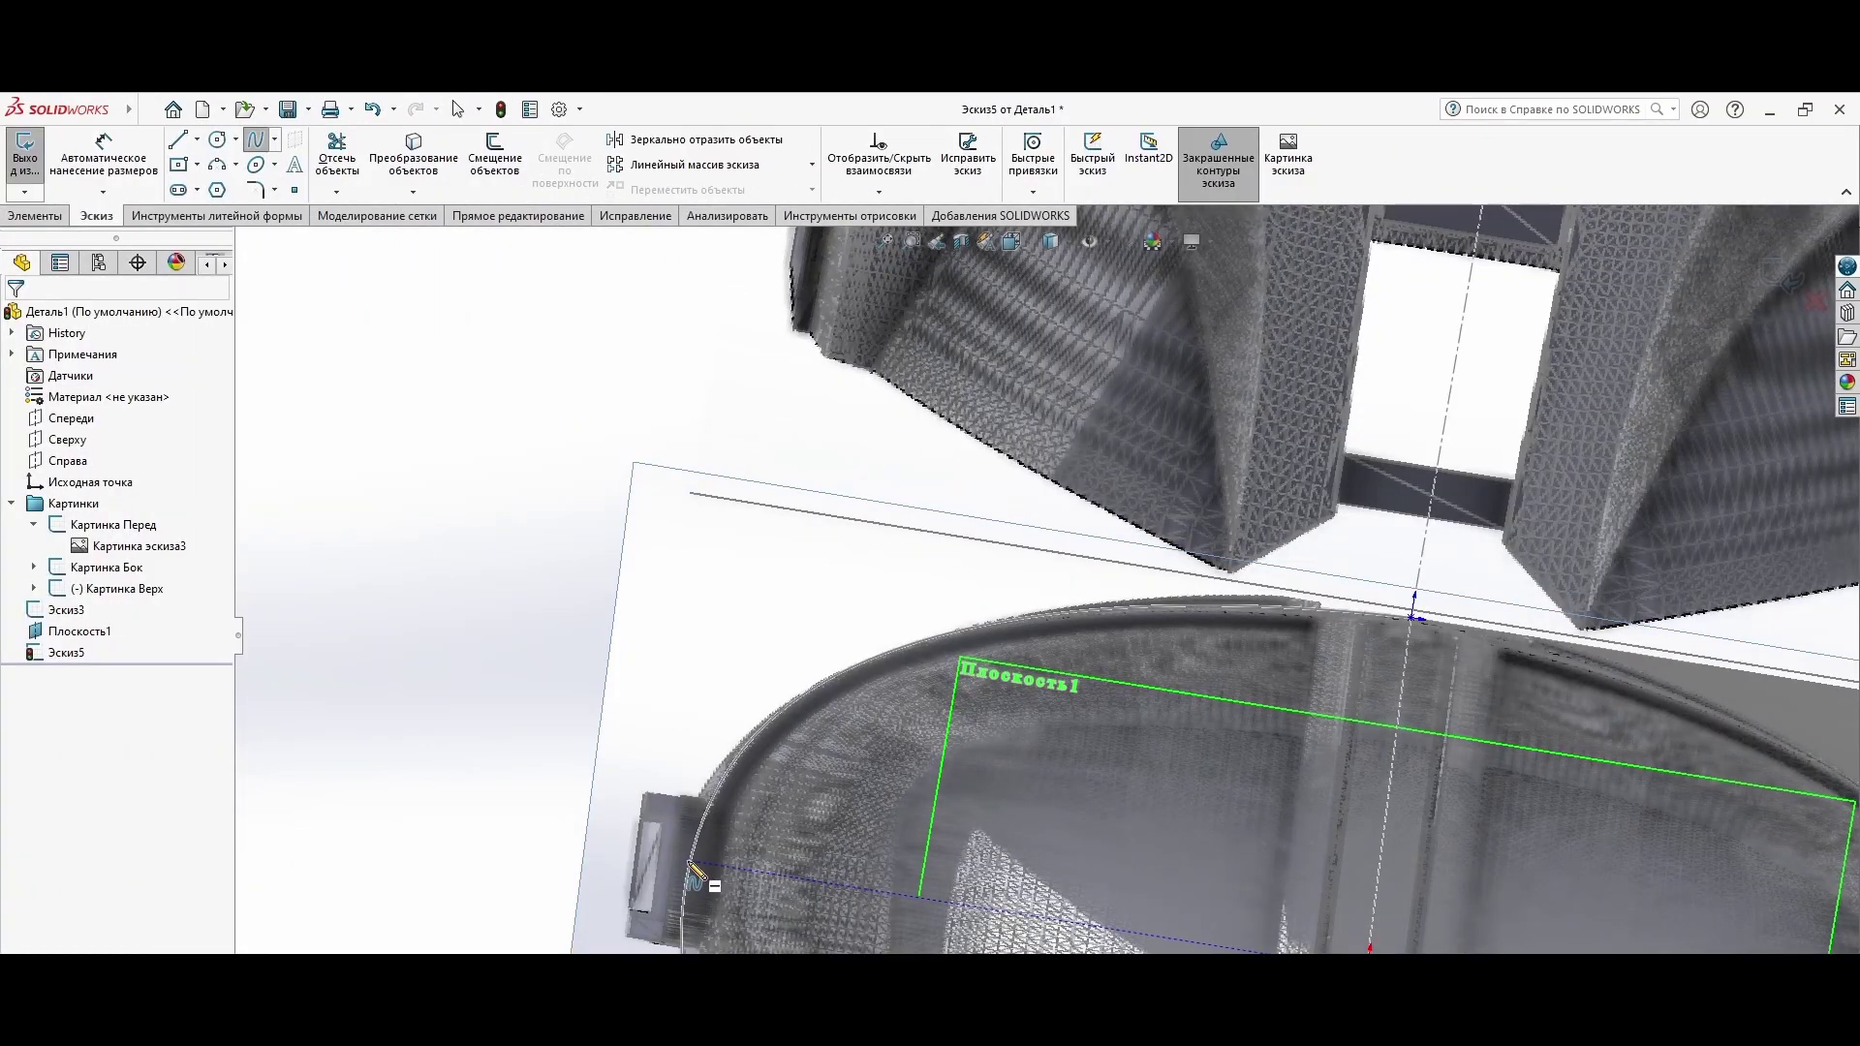
key(ctrl+8)
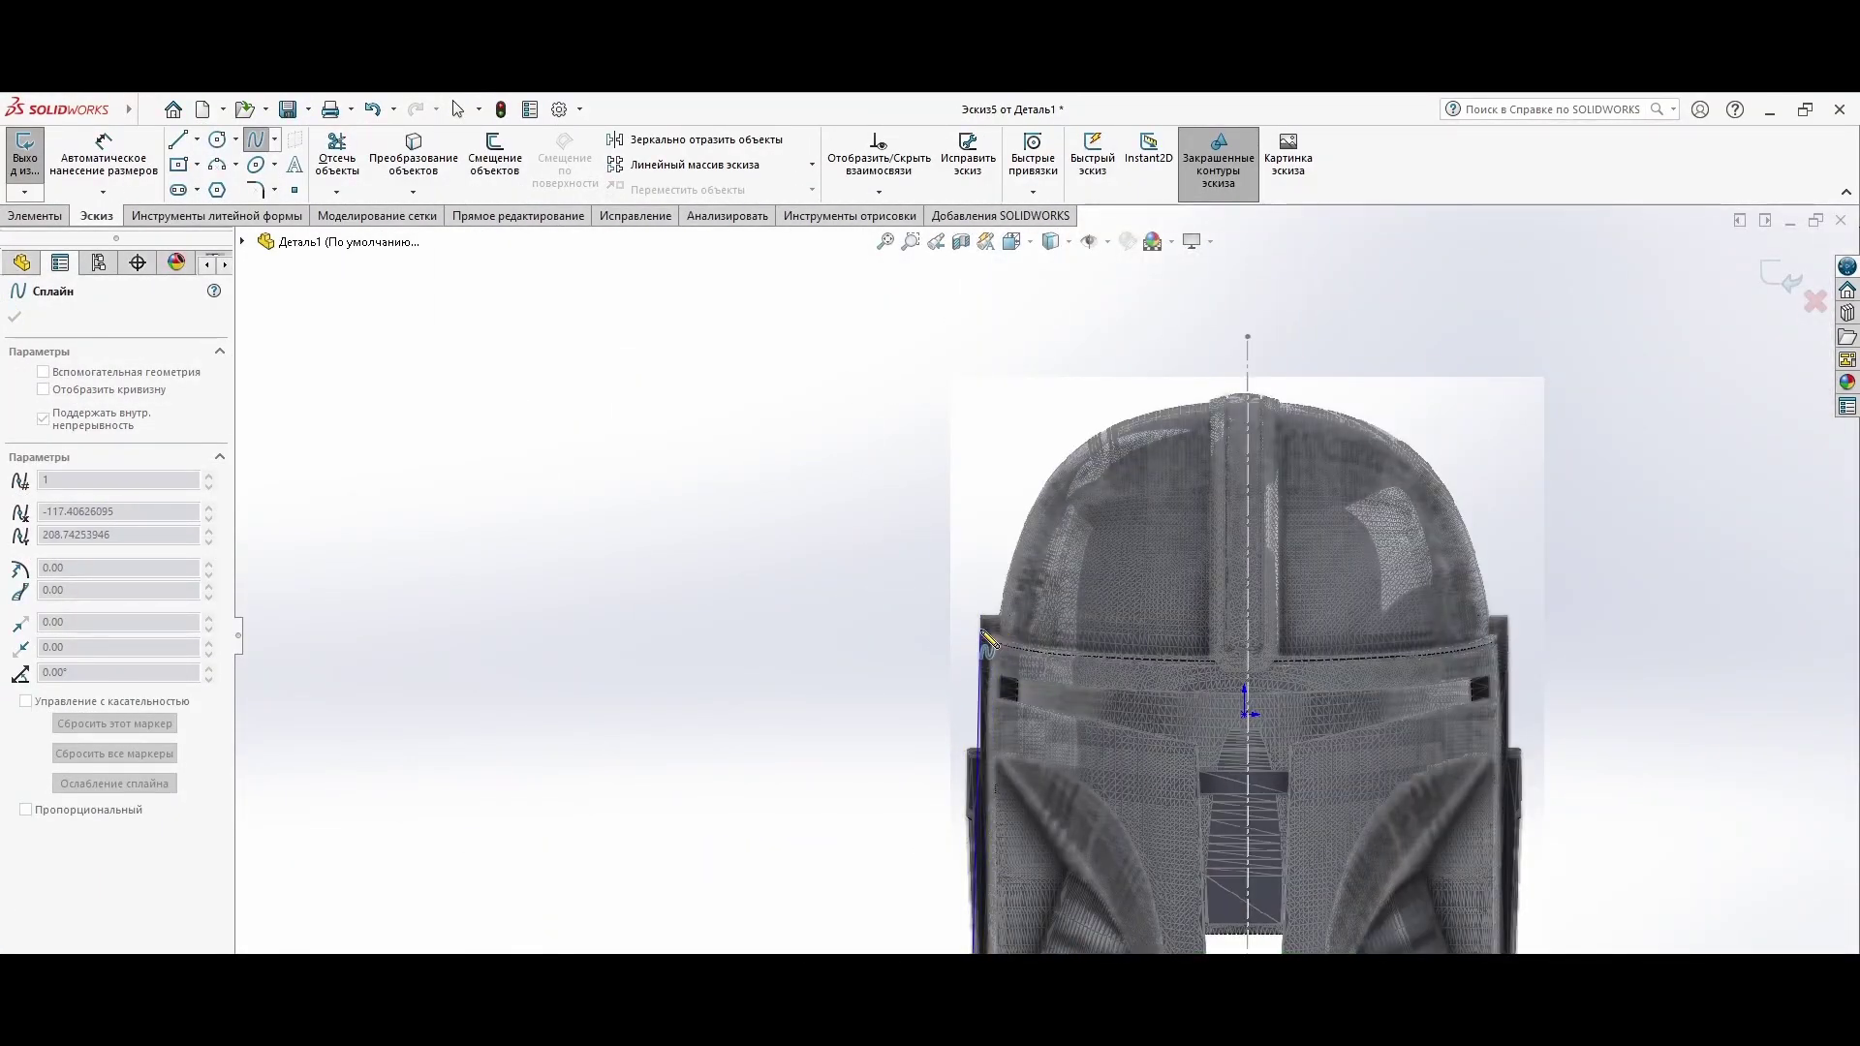
key(Escape)
click(1248, 395)
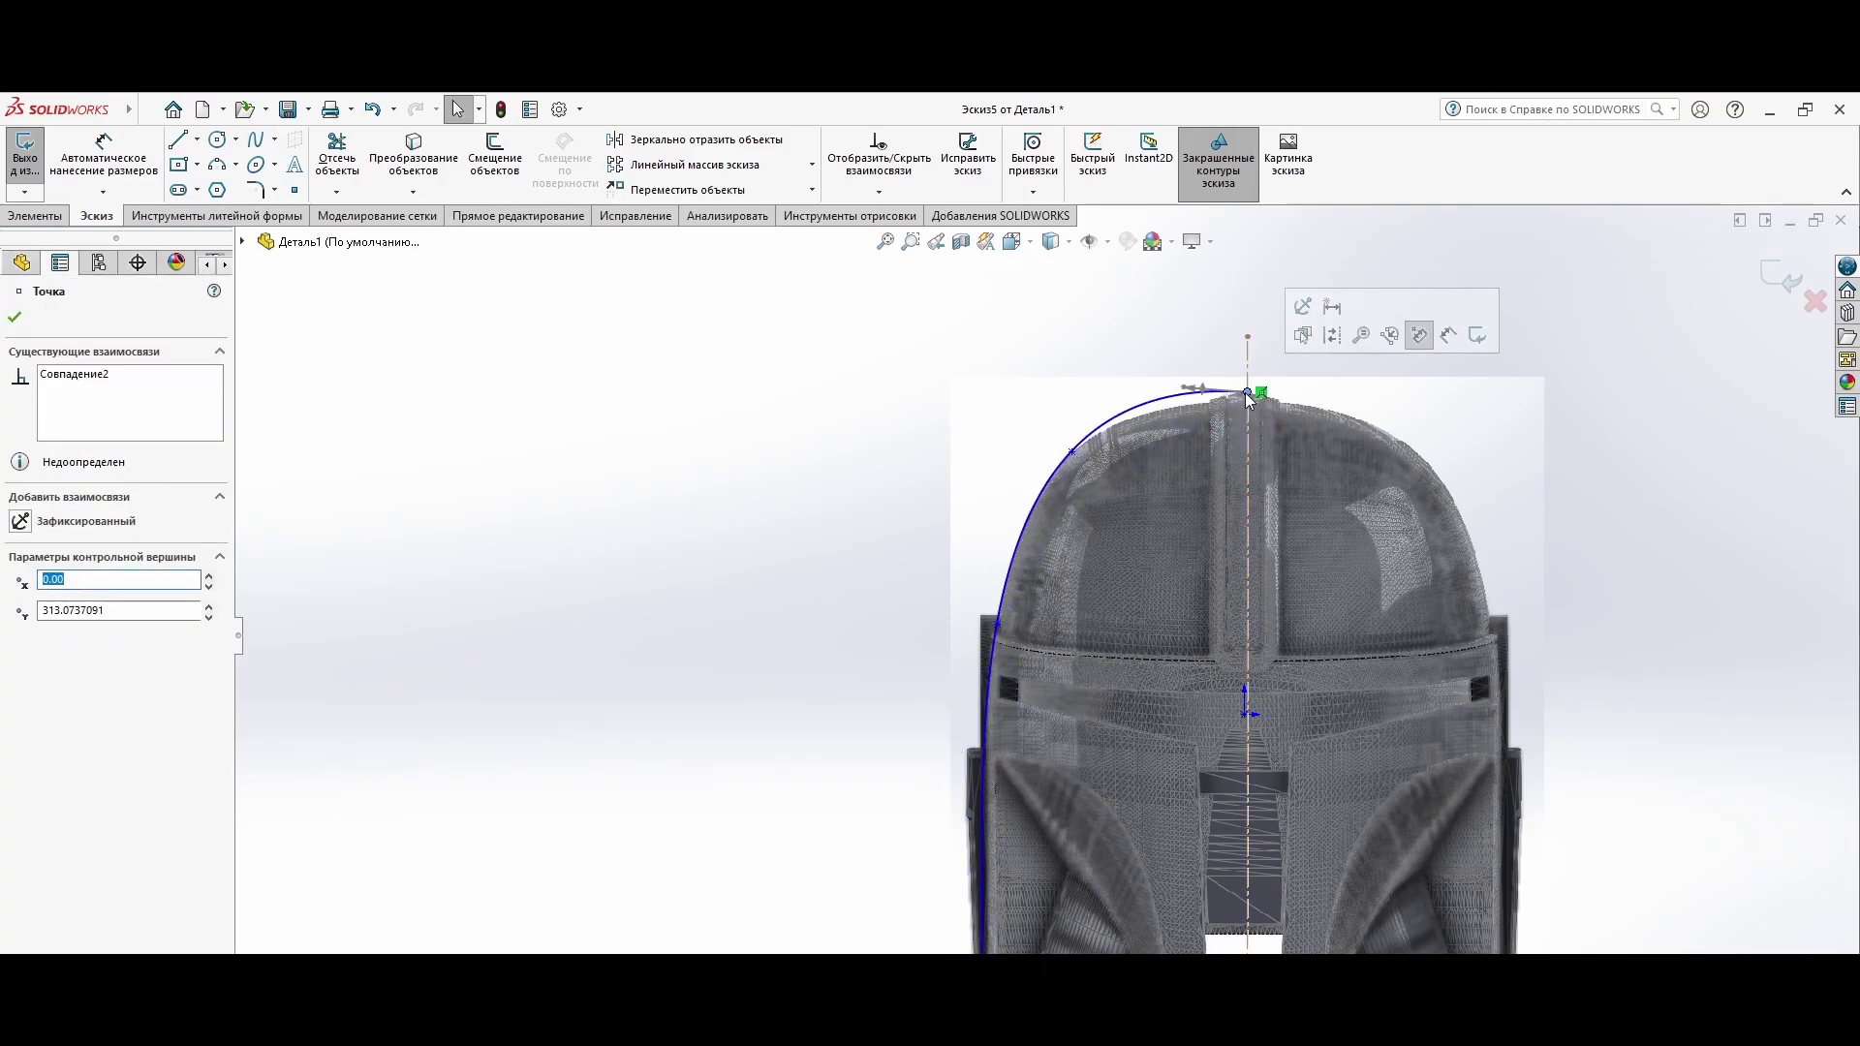
scroll(1302, 341, up, 5)
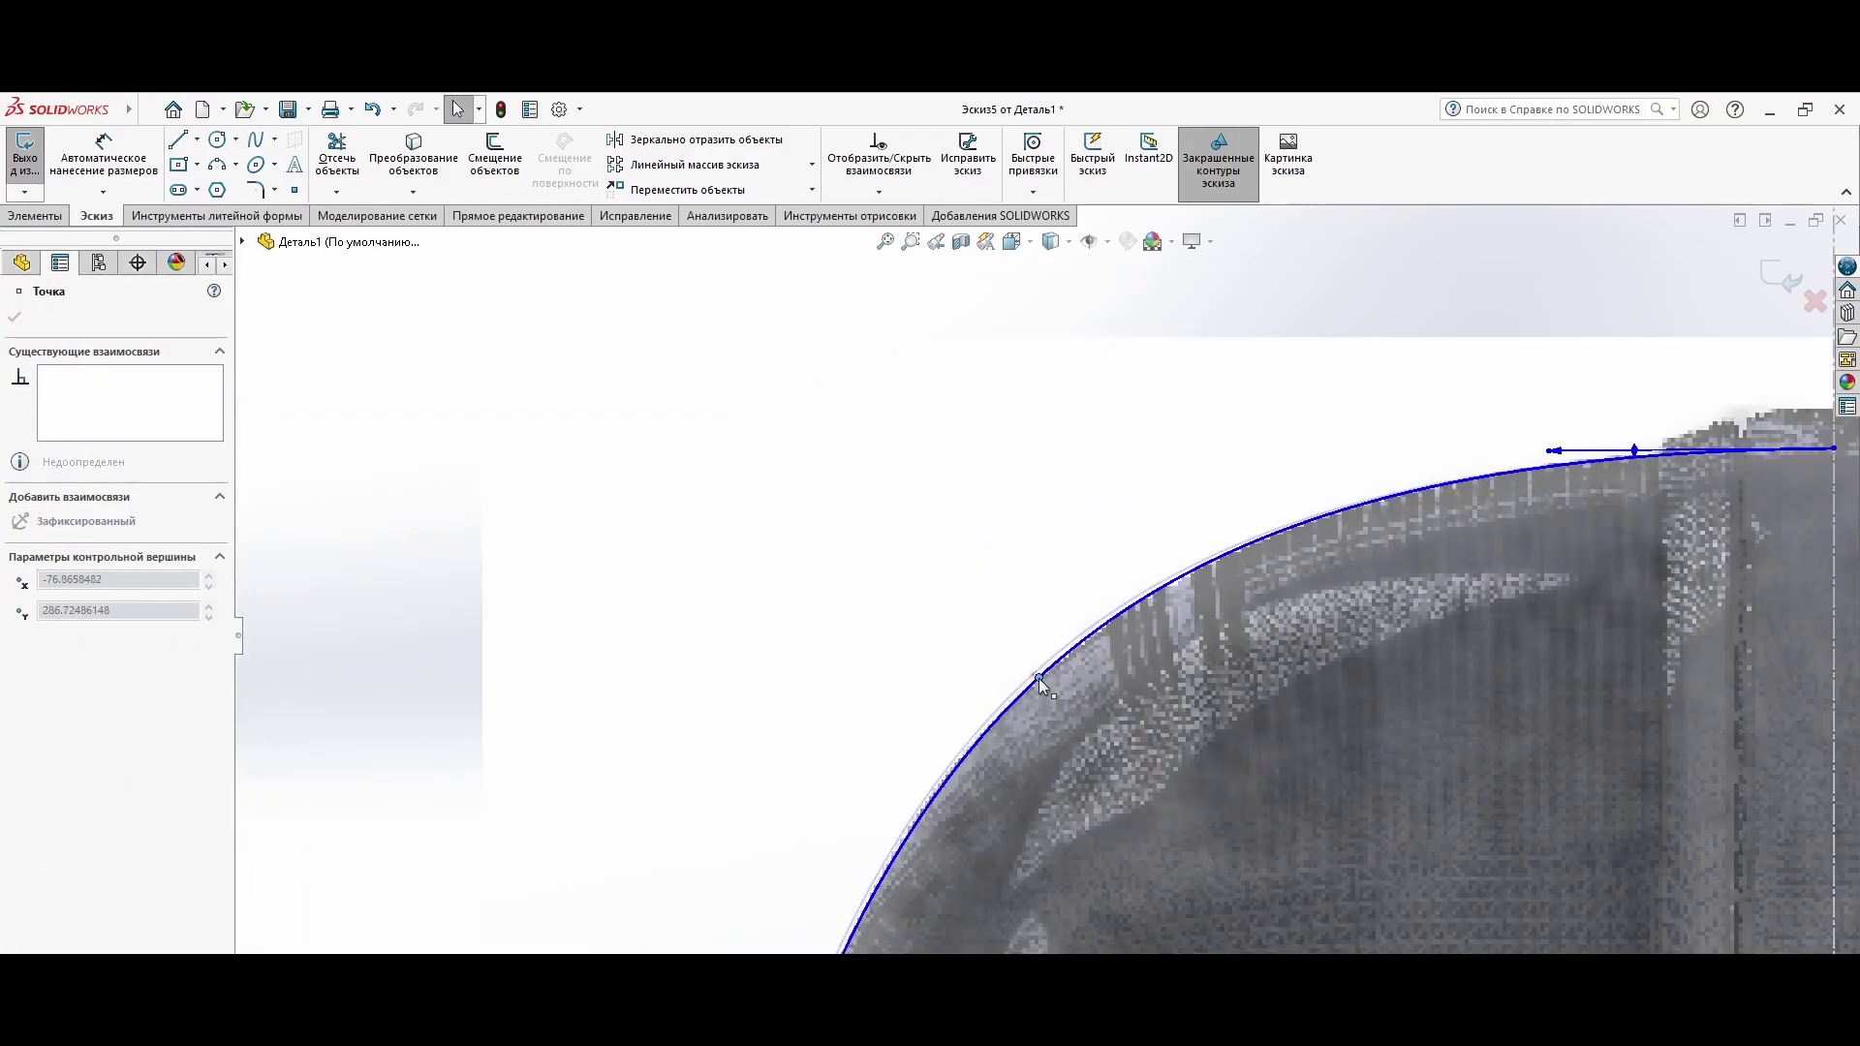
scroll(1072, 678, down, 3)
scroll(1026, 672, down, 3)
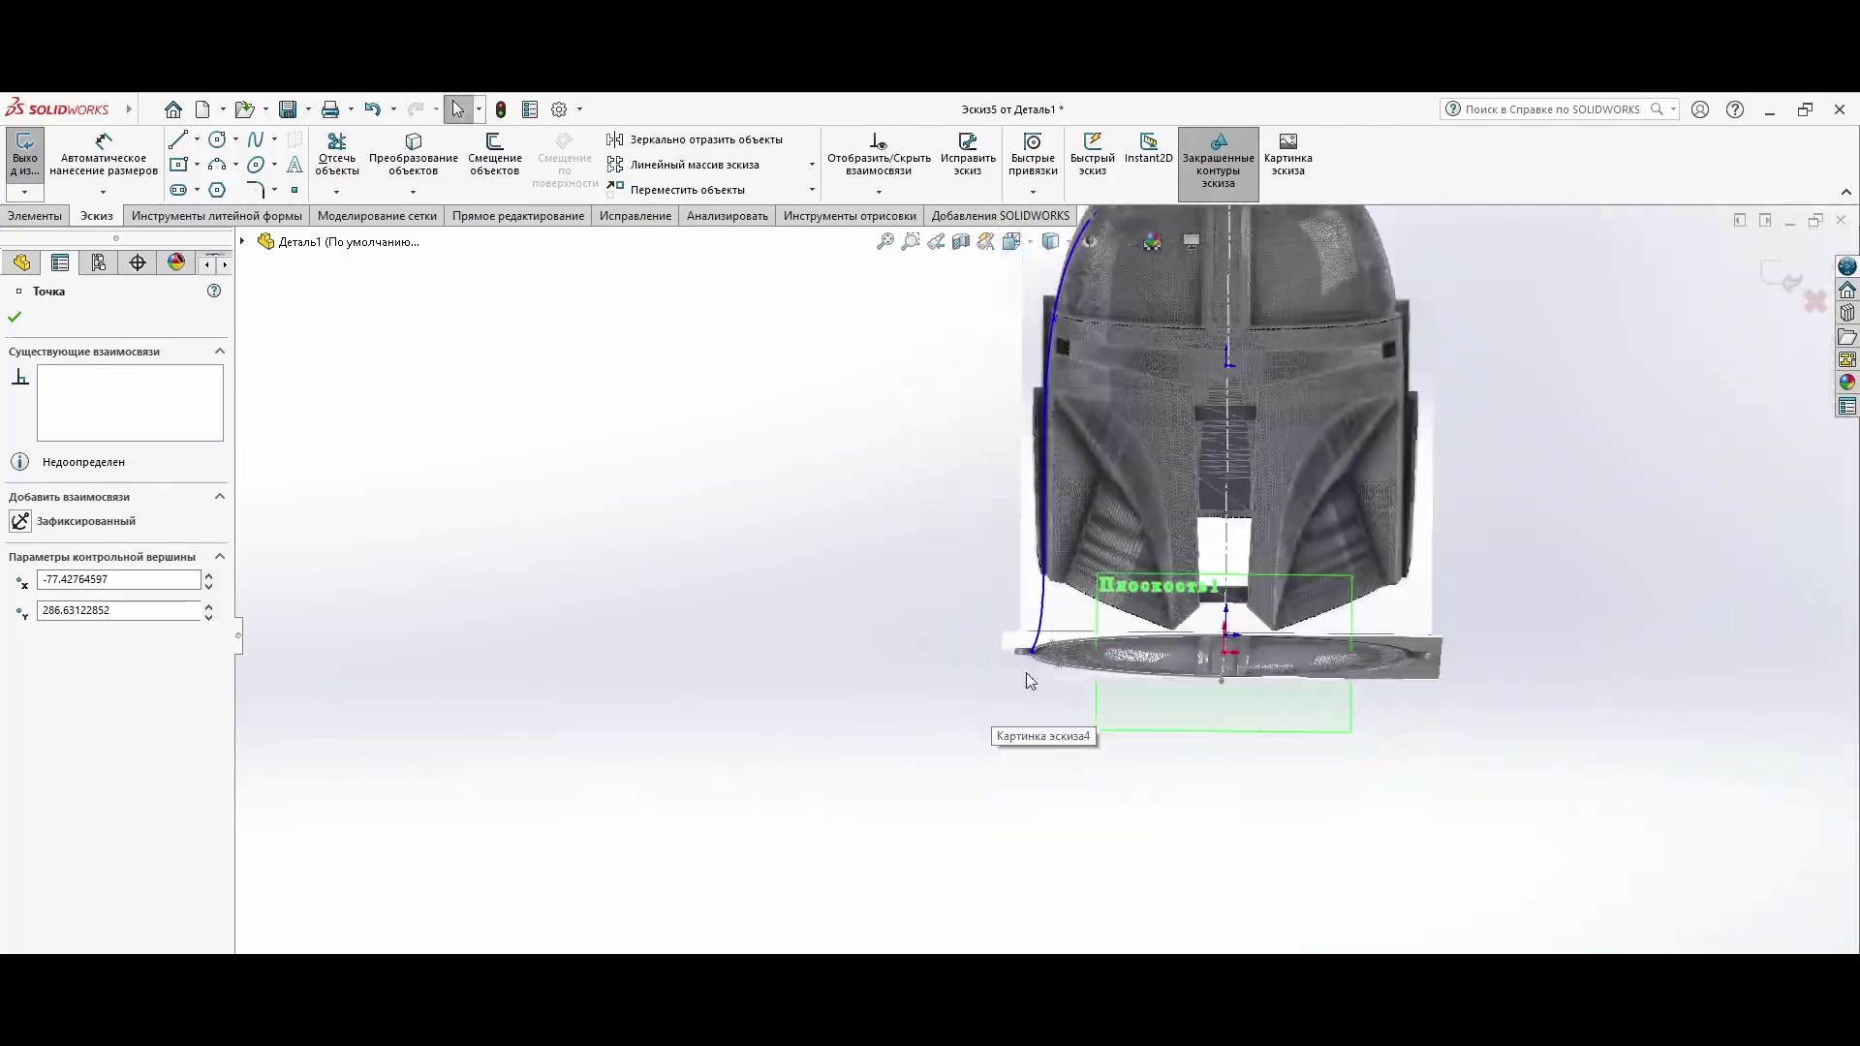
scroll(1085, 513, up, 5)
Step: Select the dome spline for adjustment
right_click(1096, 444)
key(Escape)
scroll(1096, 485, down, 3)
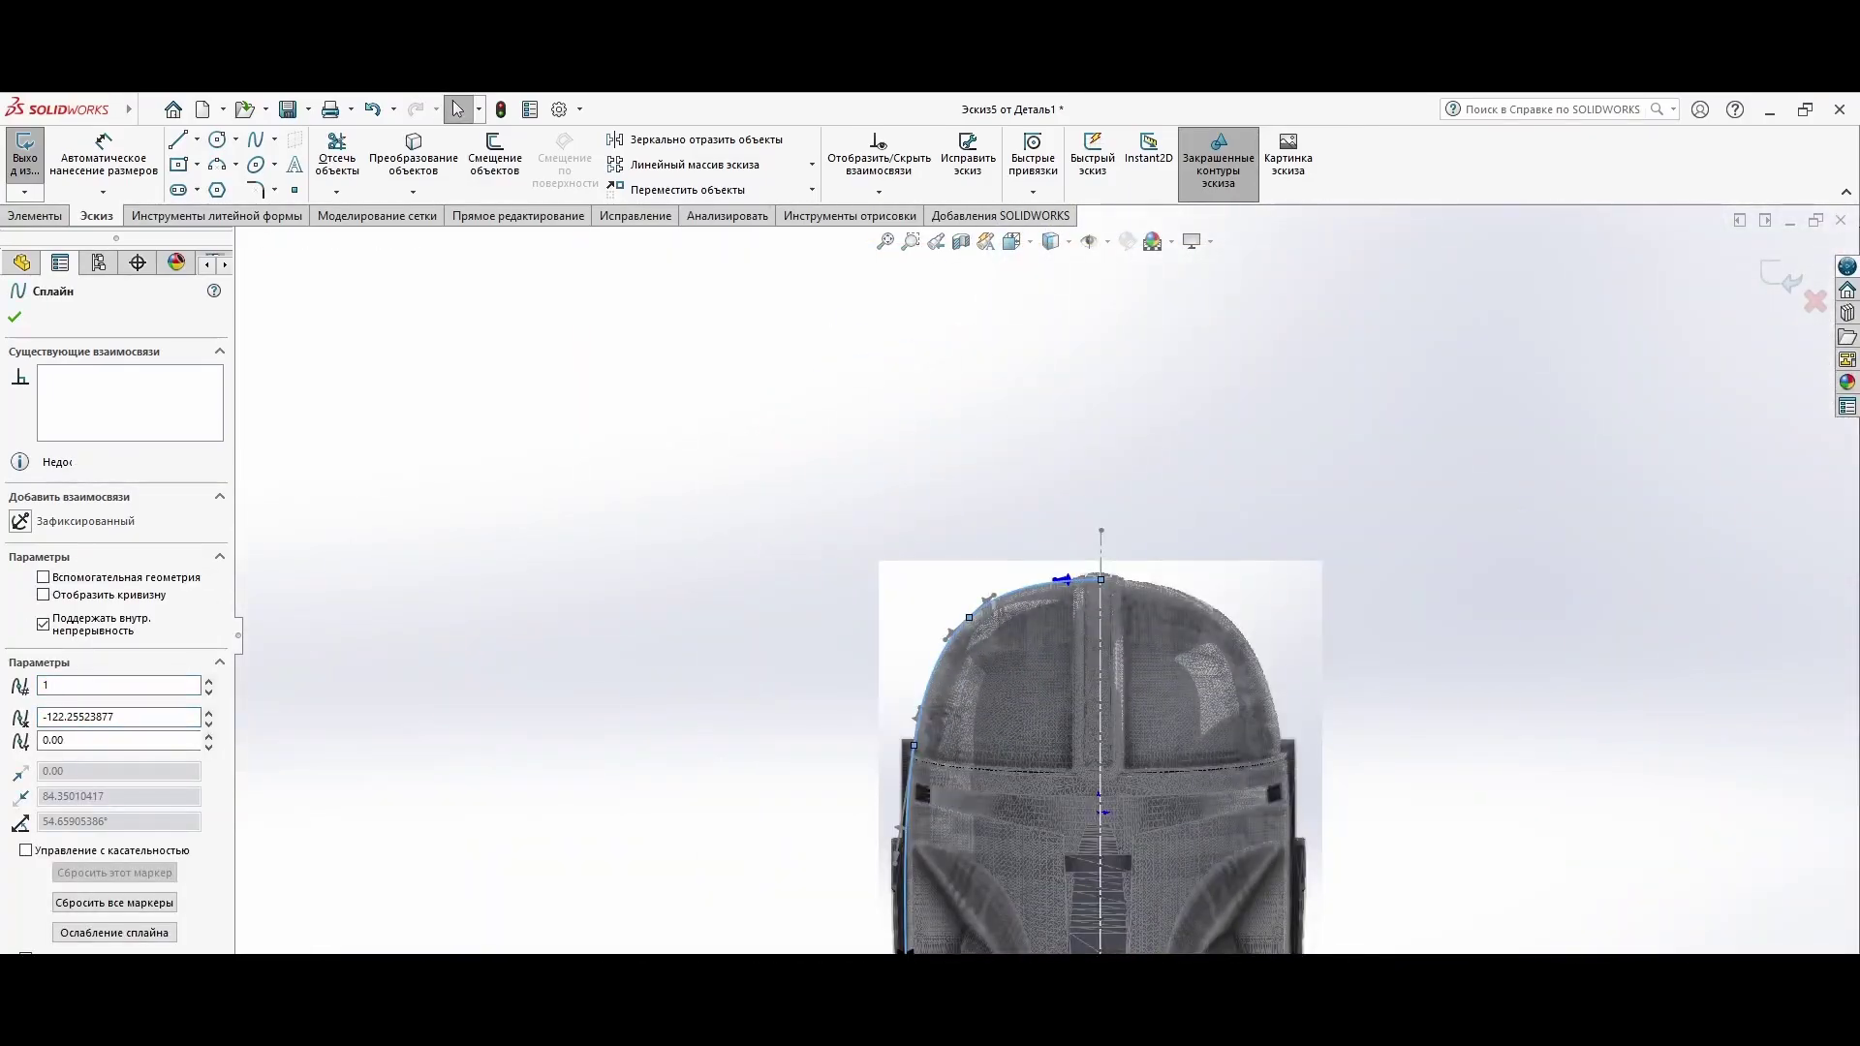
scroll(1007, 775, up, 5)
click(1008, 801)
scroll(1007, 800, down, 3)
scroll(1037, 375, up, 4)
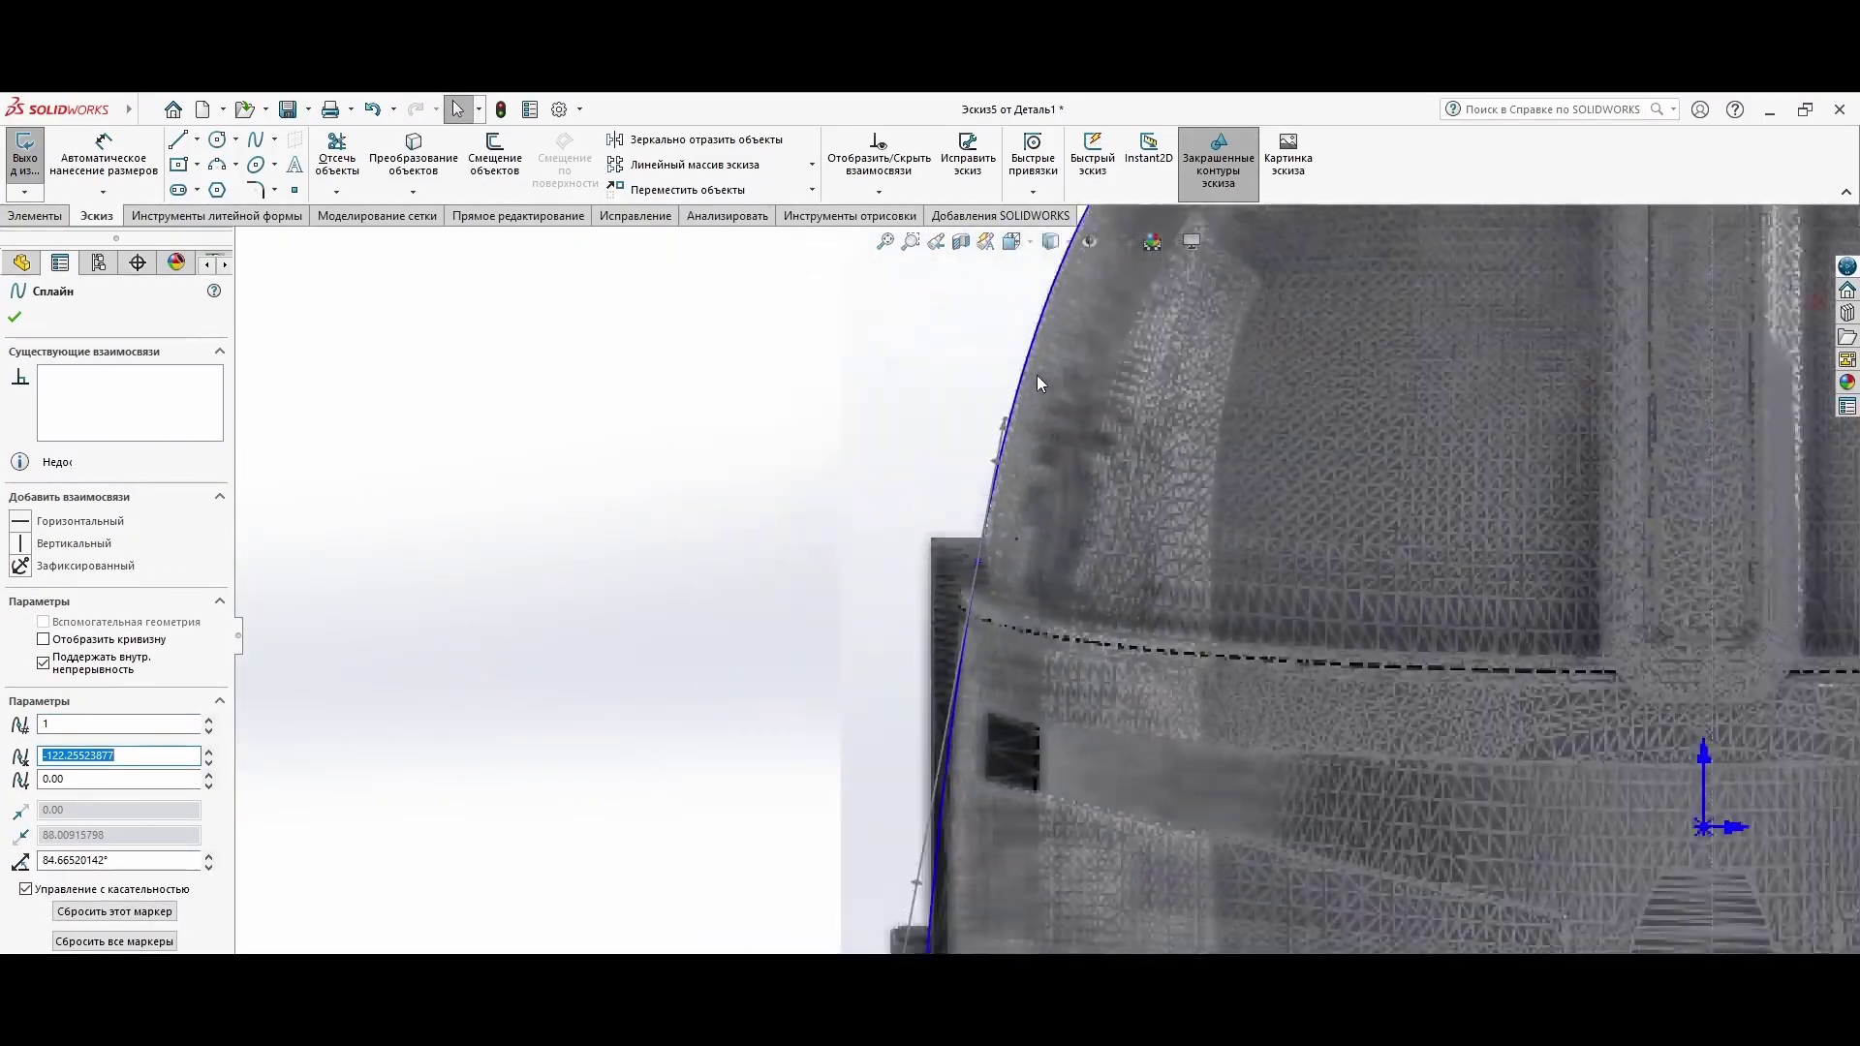
scroll(1019, 670, down, 1)
Step: Insert a spline point at the helmet's left edge and exit the sketch
right_click(1019, 670)
click(1143, 841)
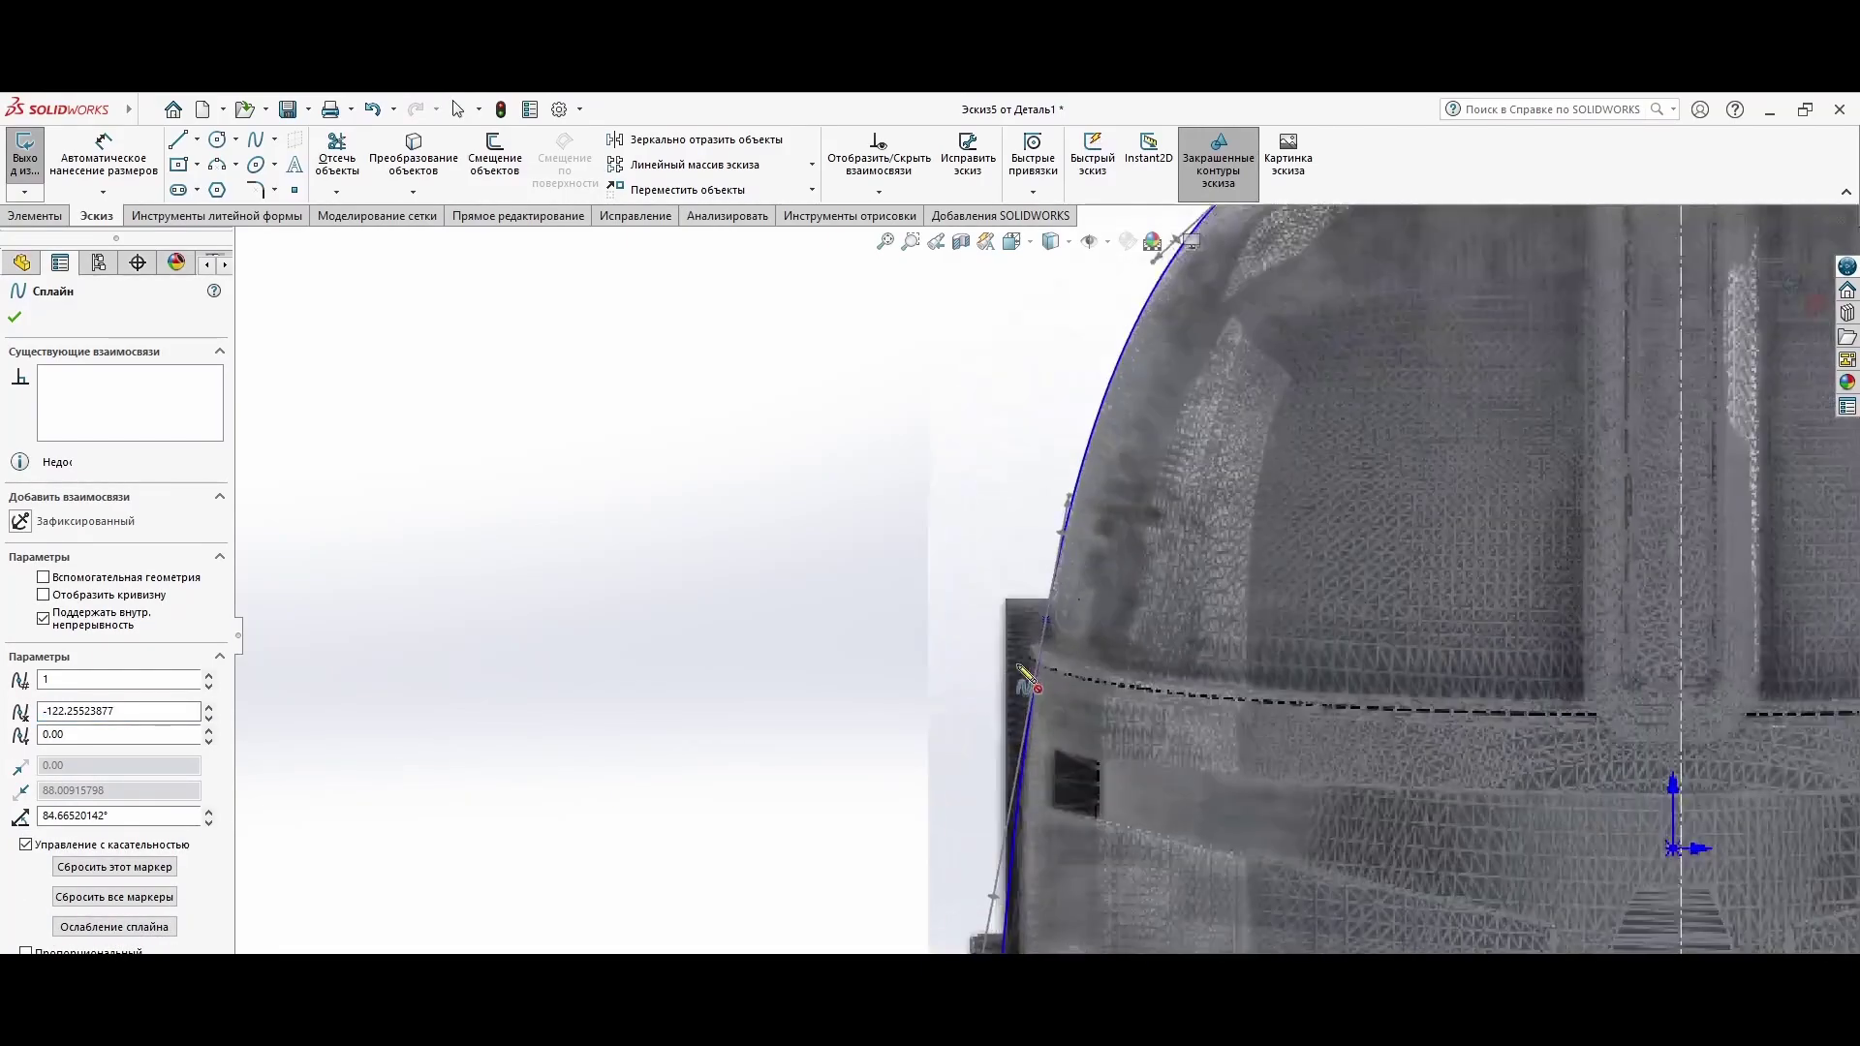
scroll(1007, 891, up, 3)
click(1051, 586)
scroll(1071, 713, up, 2)
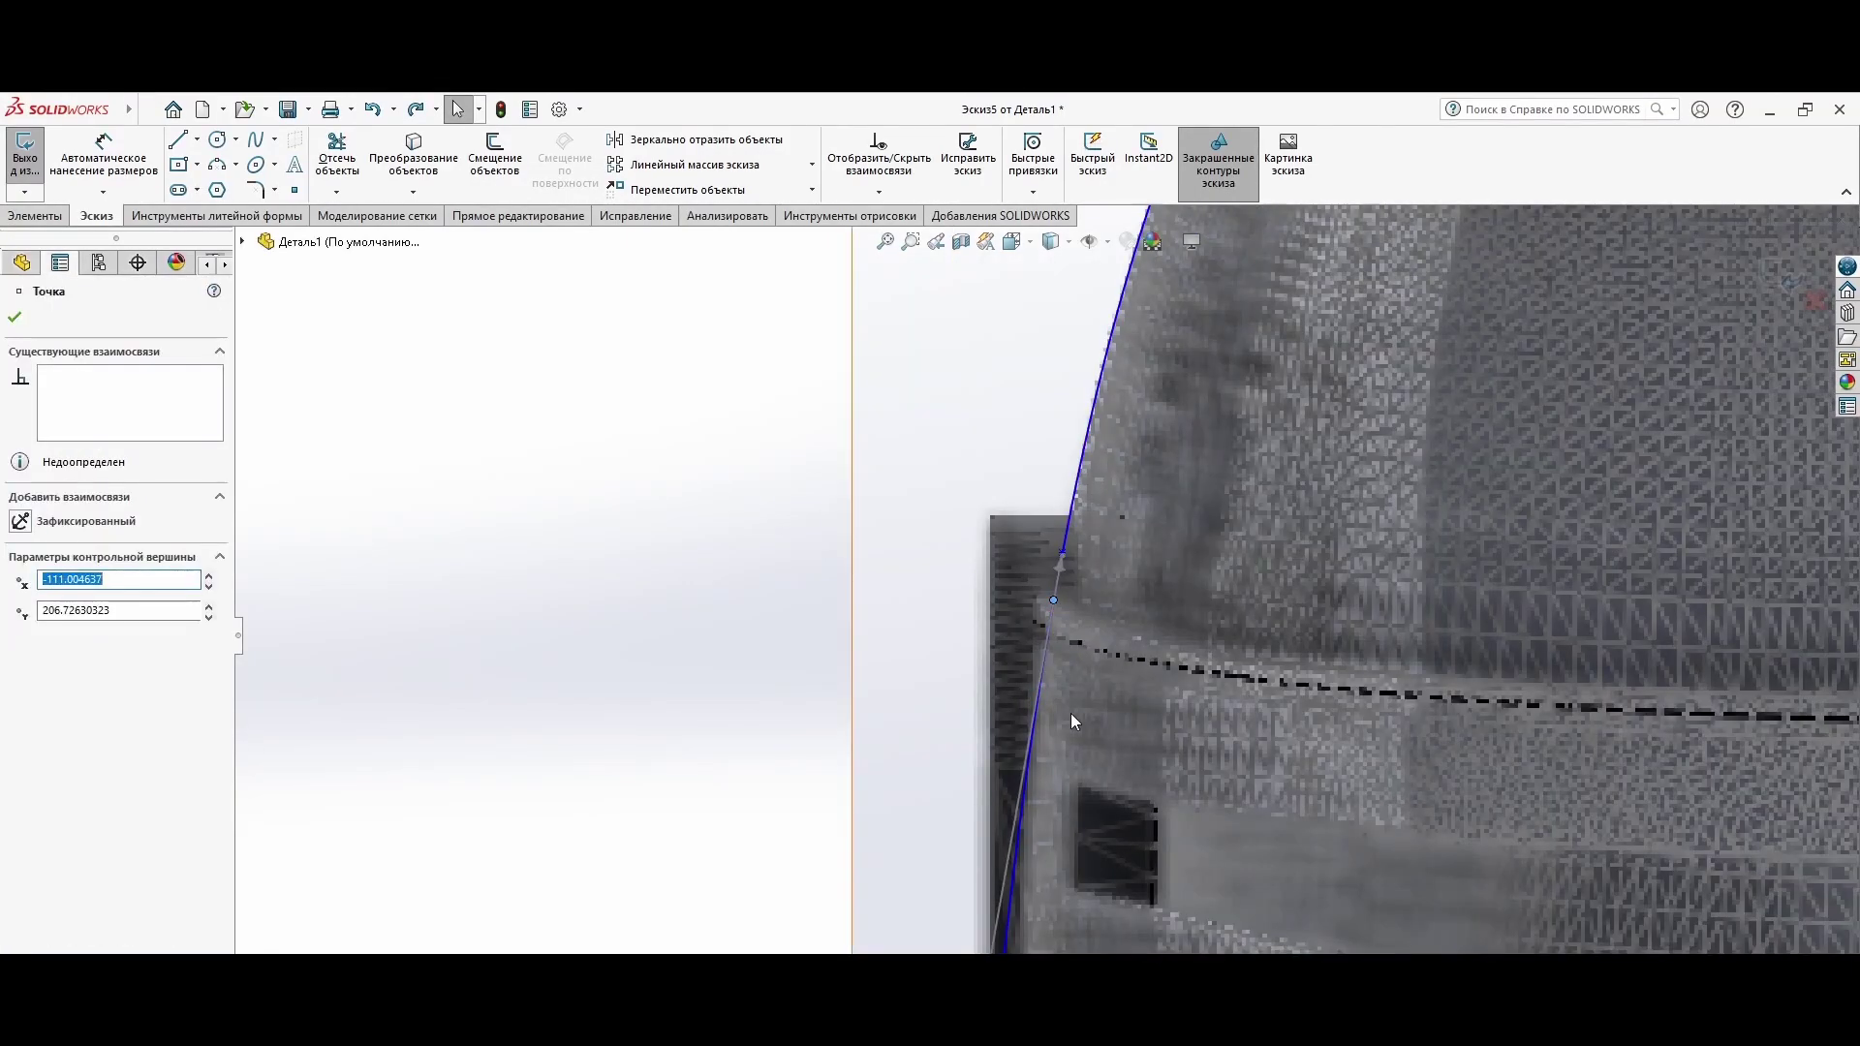
scroll(1038, 713, down, 3)
key(Escape)
click(24, 159)
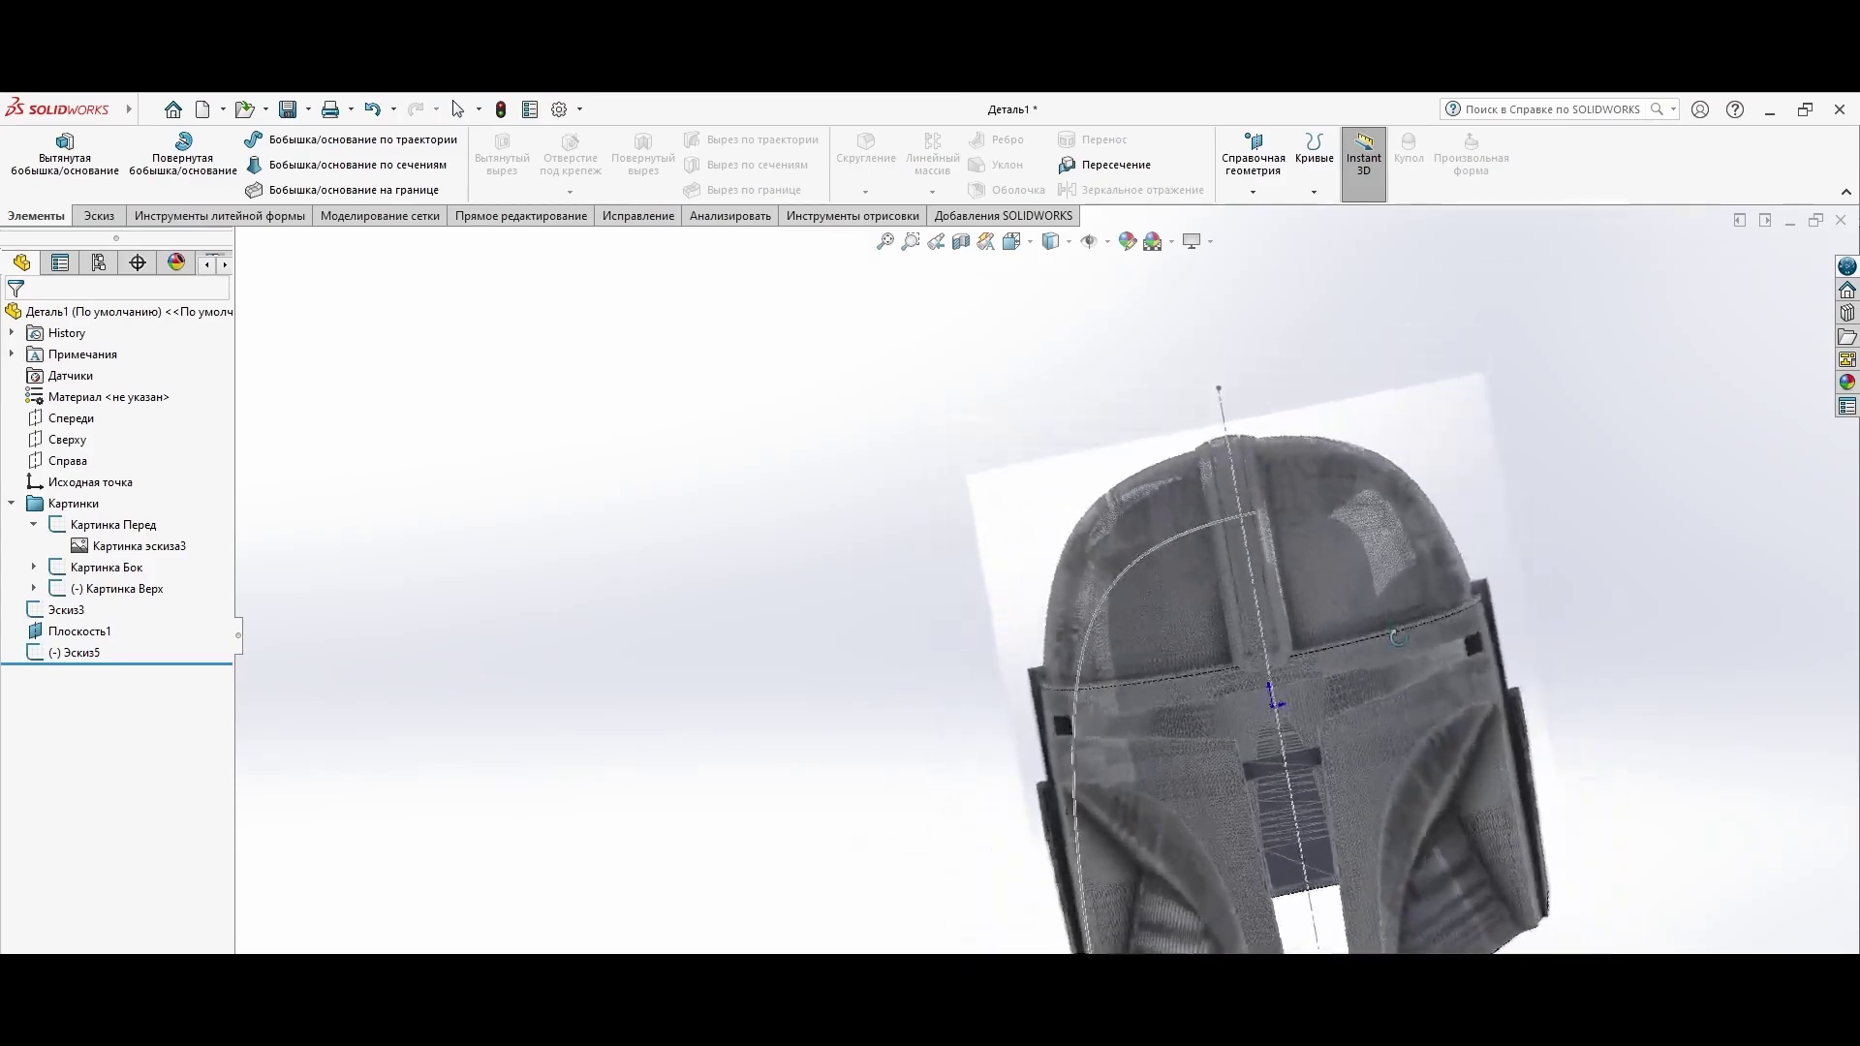
Step: Hide the top reference picture Картинка эскиза4
click(100, 588)
click(532, 623)
middle_drag(532, 623, 877, 540)
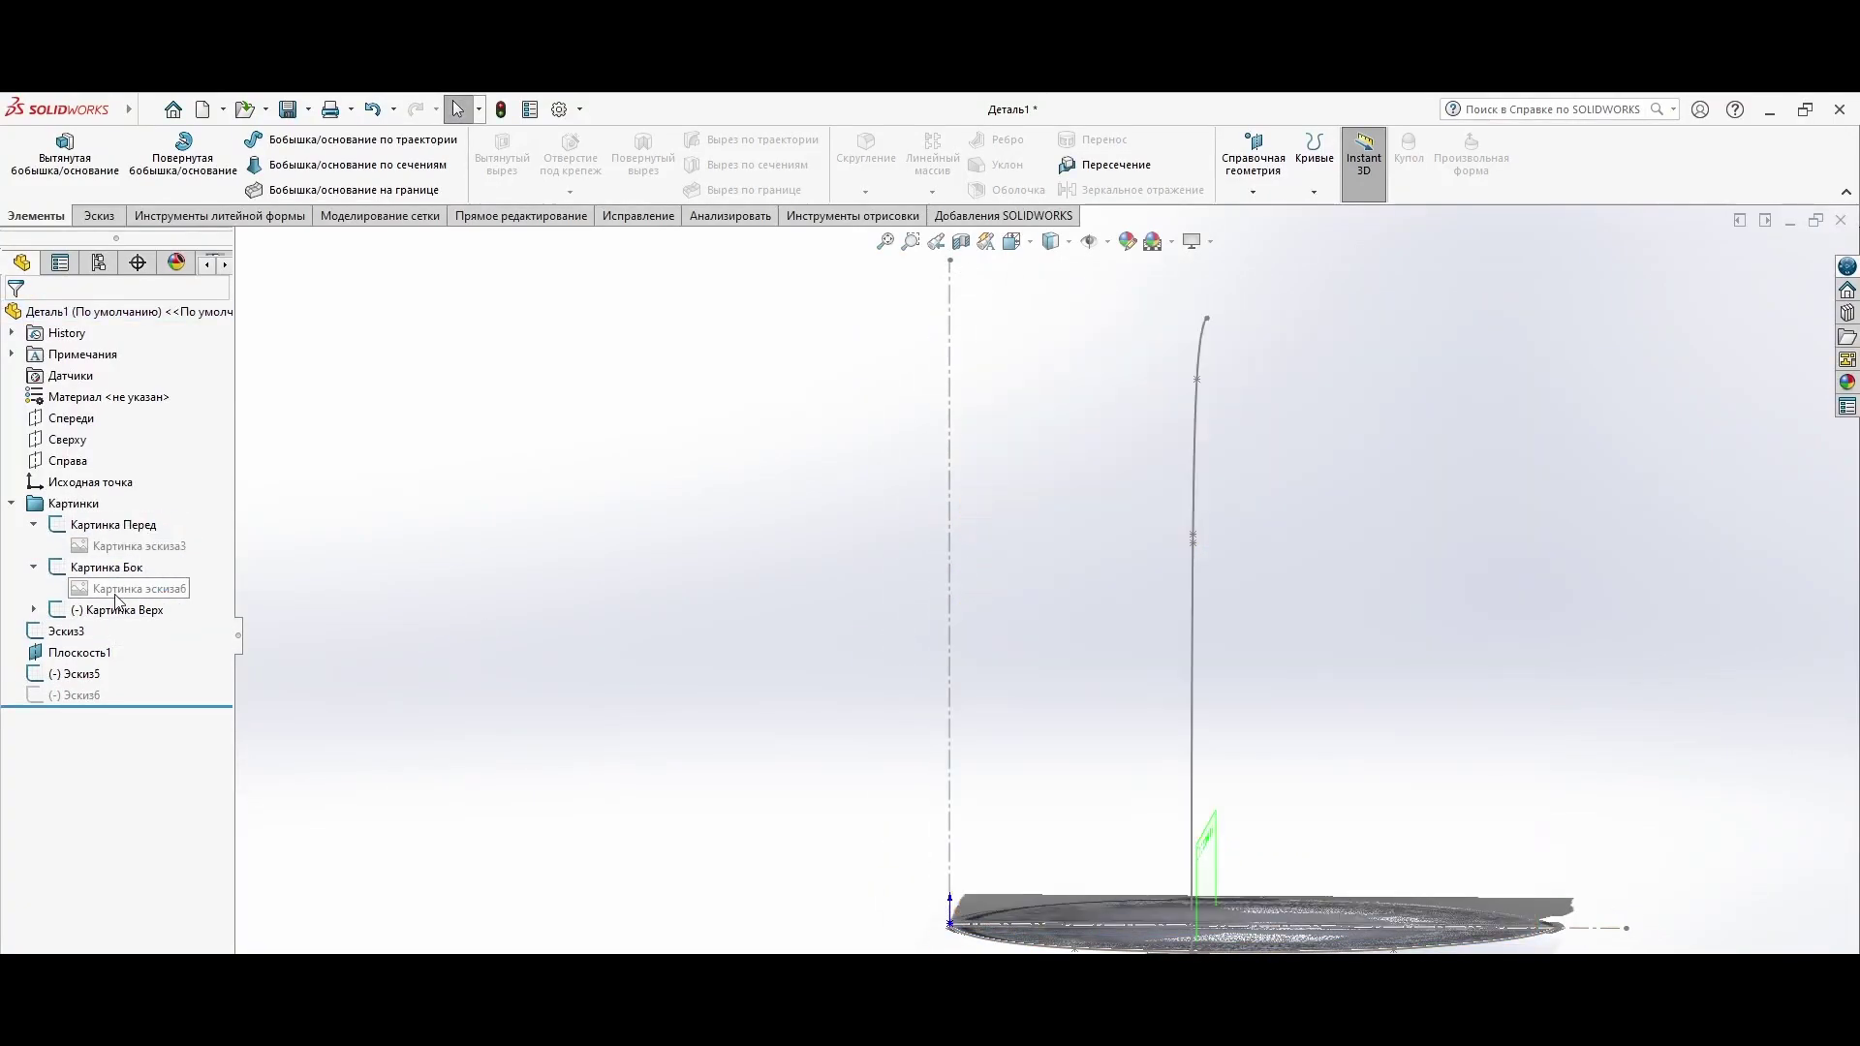
middle_drag(581, 678, 740, 714)
right_click(139, 631)
click(387, 645)
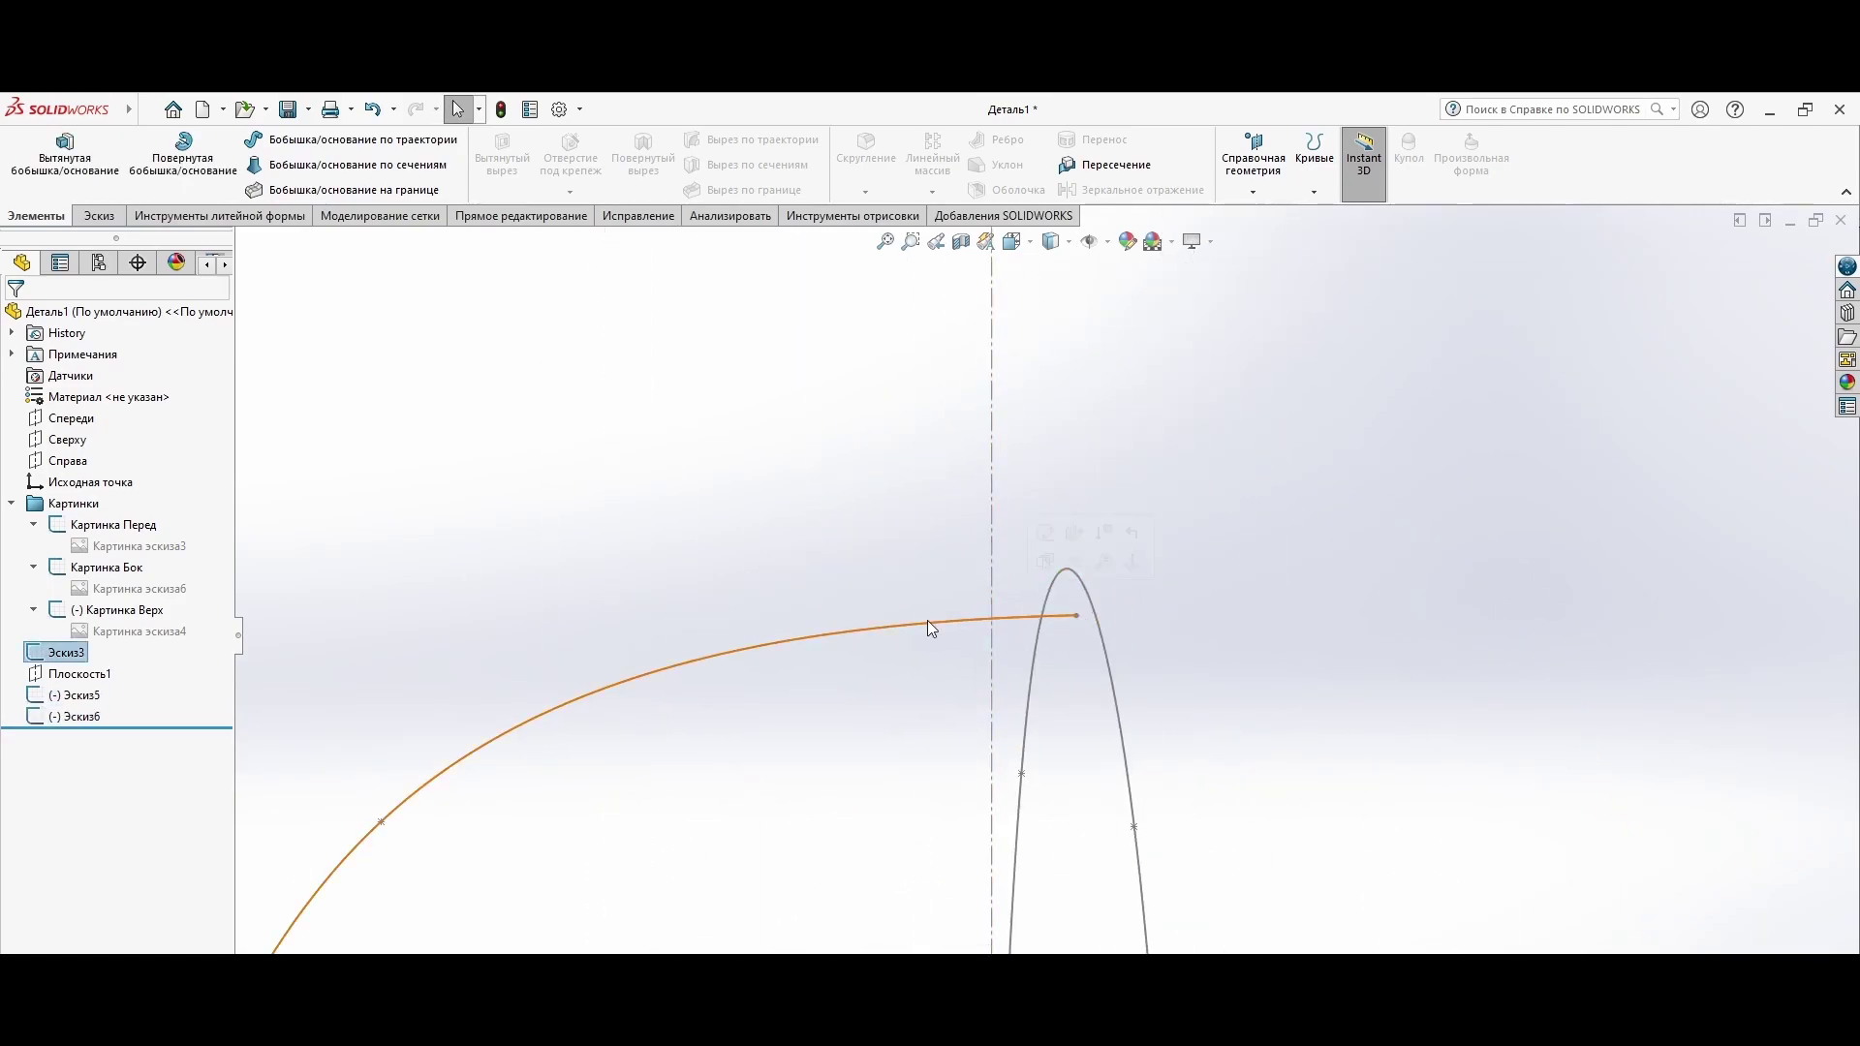
Step: Make the Эскиз6 arch end coincident with the end point of the Эскиз5 curve
double_click(927, 620)
key(Escape)
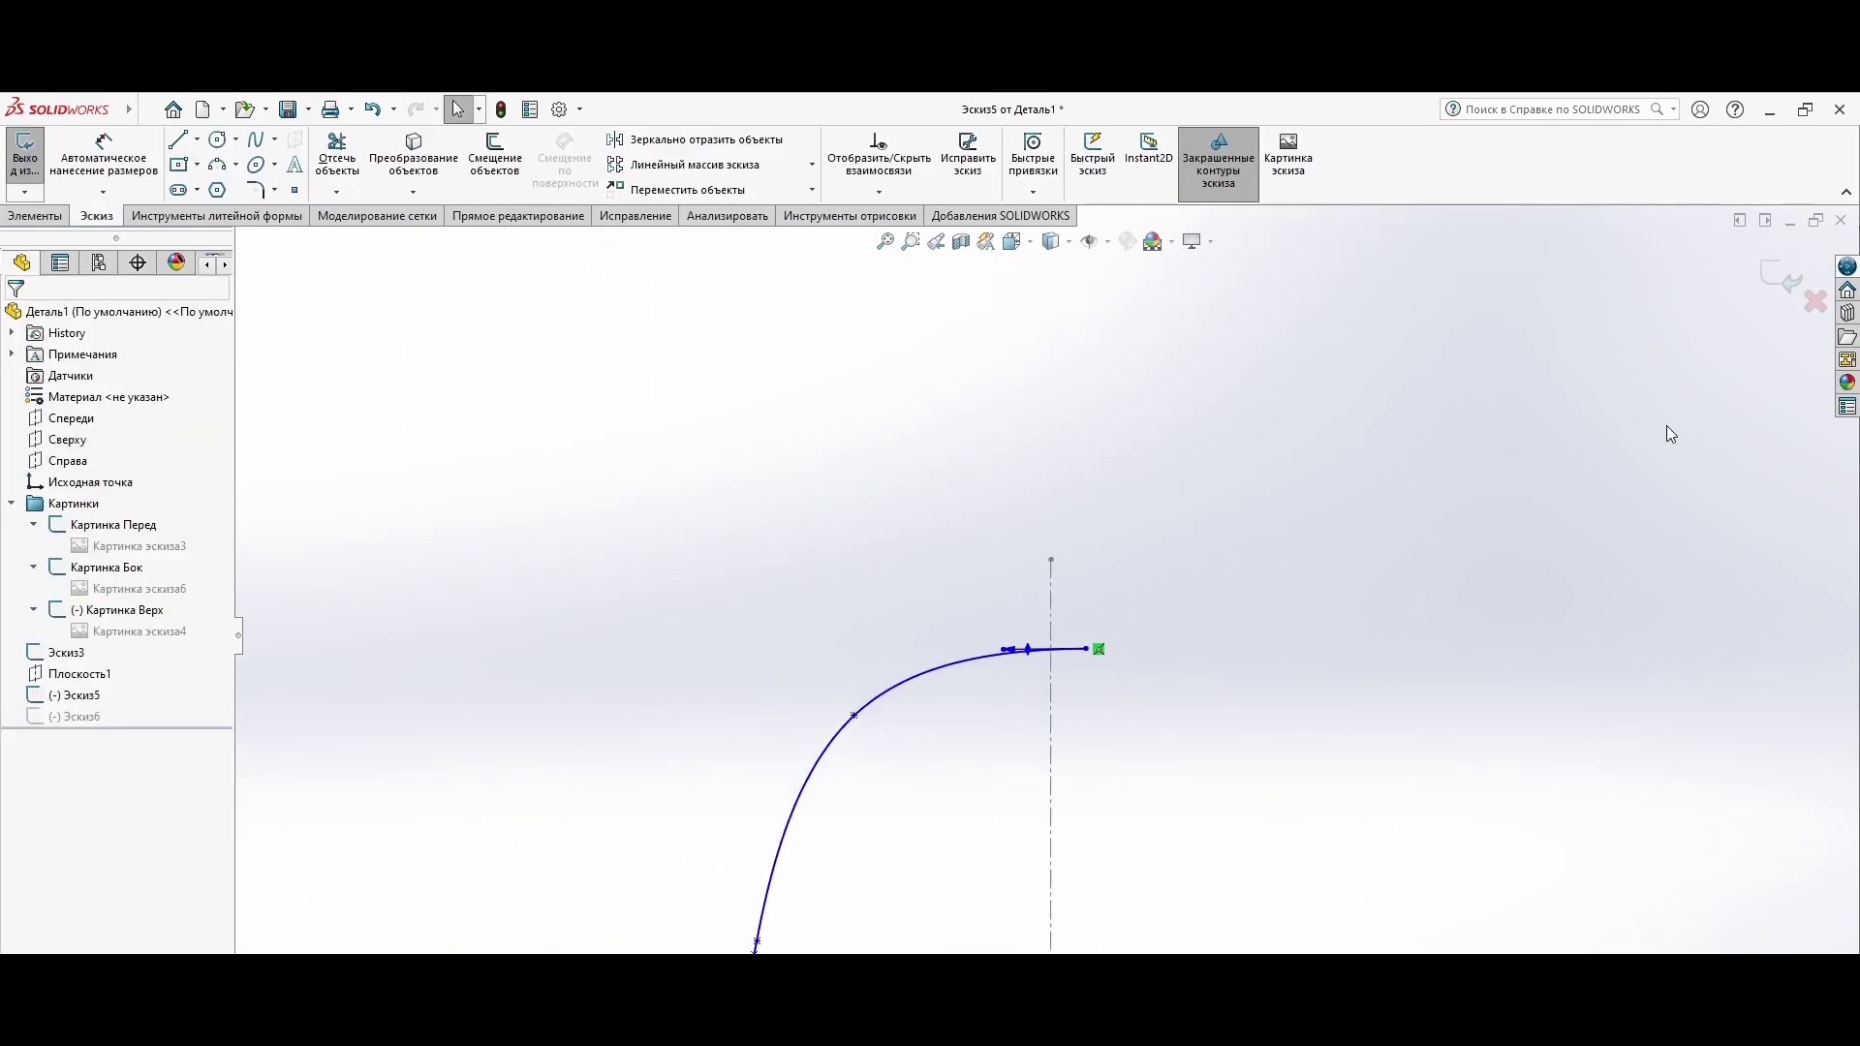
click(1782, 278)
middle_drag(1664, 432, 1163, 709)
double_click(75, 716)
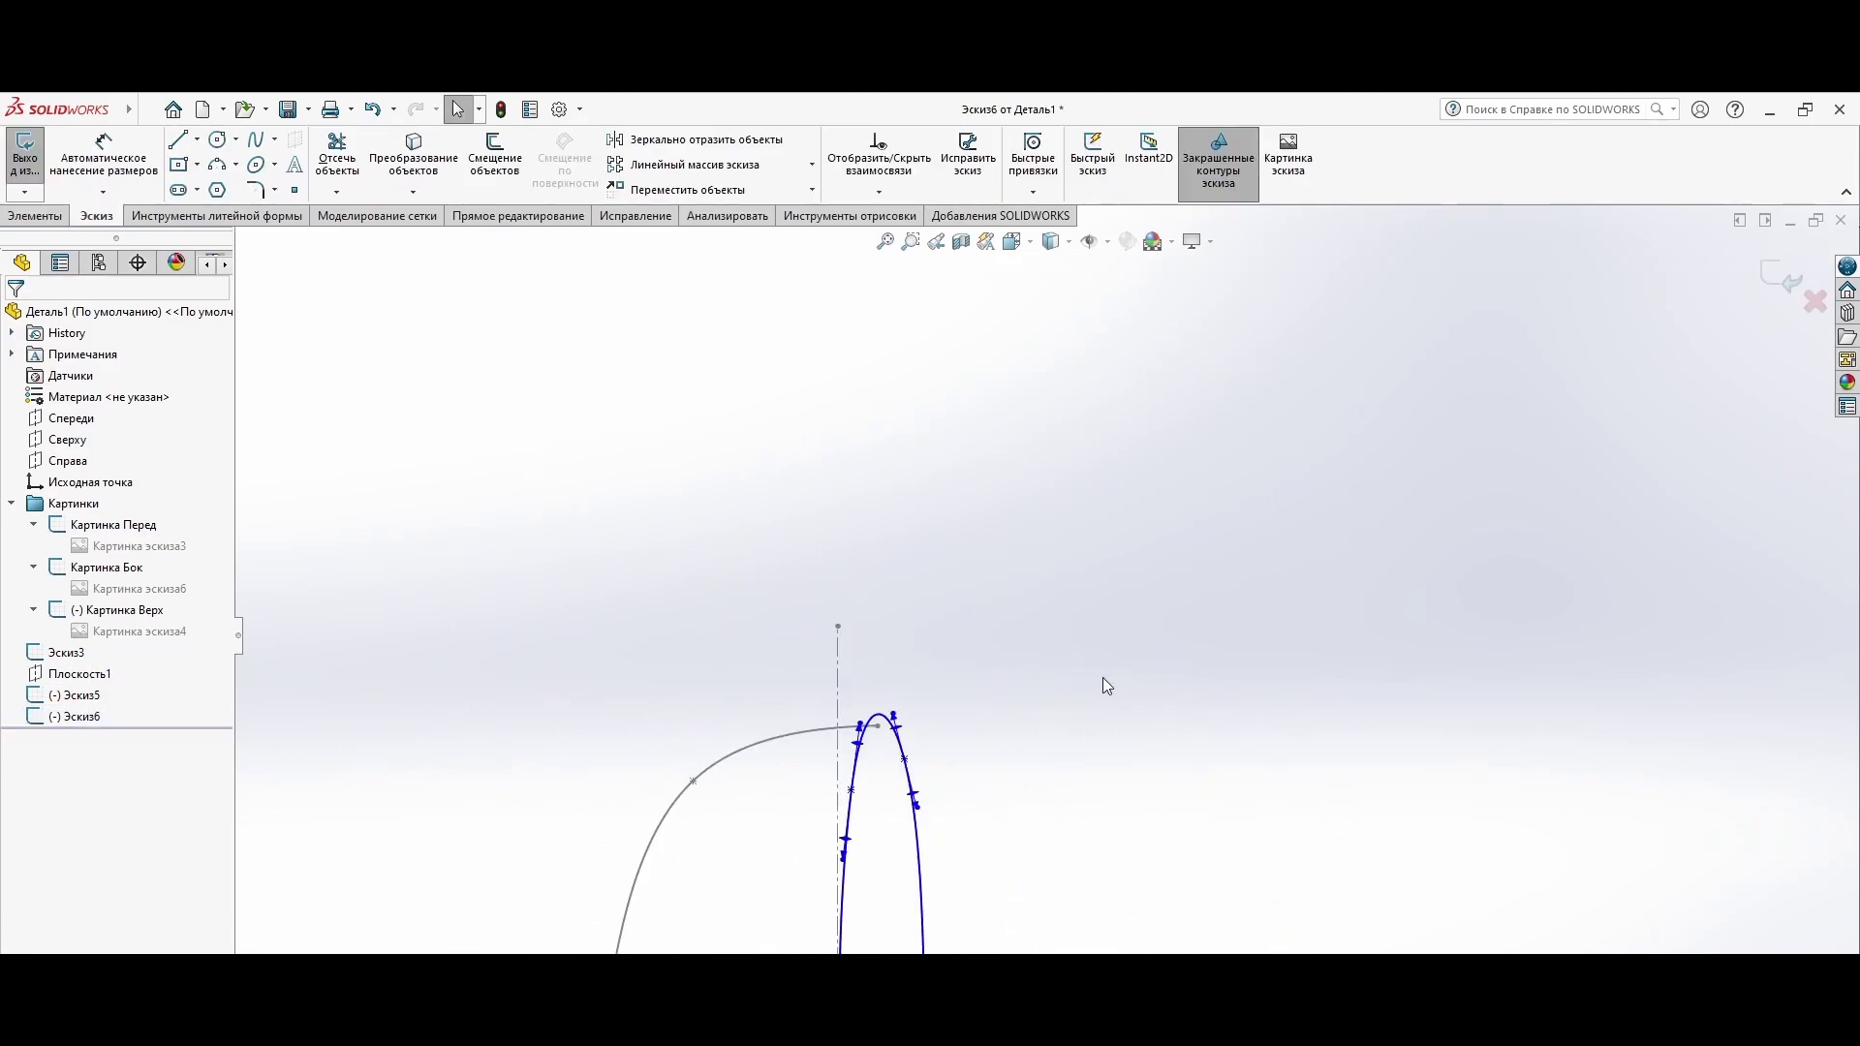
click(594, 759)
ctrl+click(490, 813)
click(1782, 278)
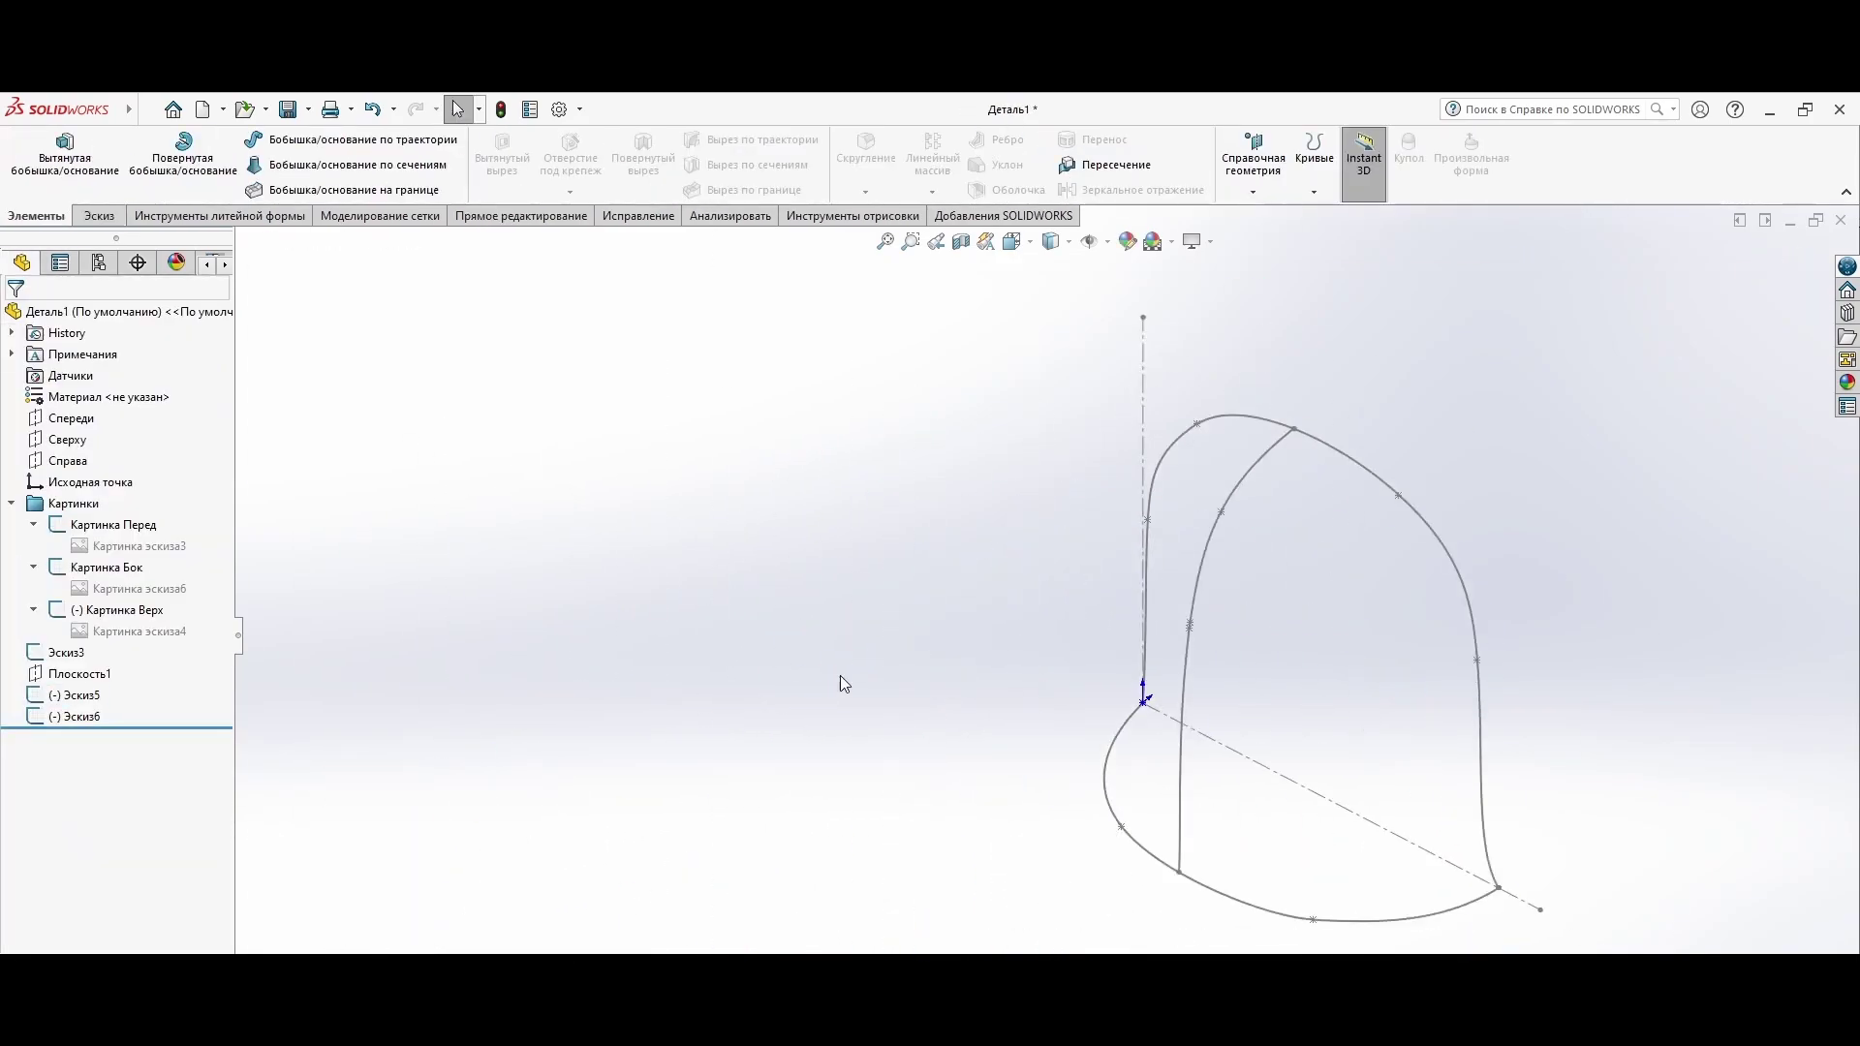
click(359, 140)
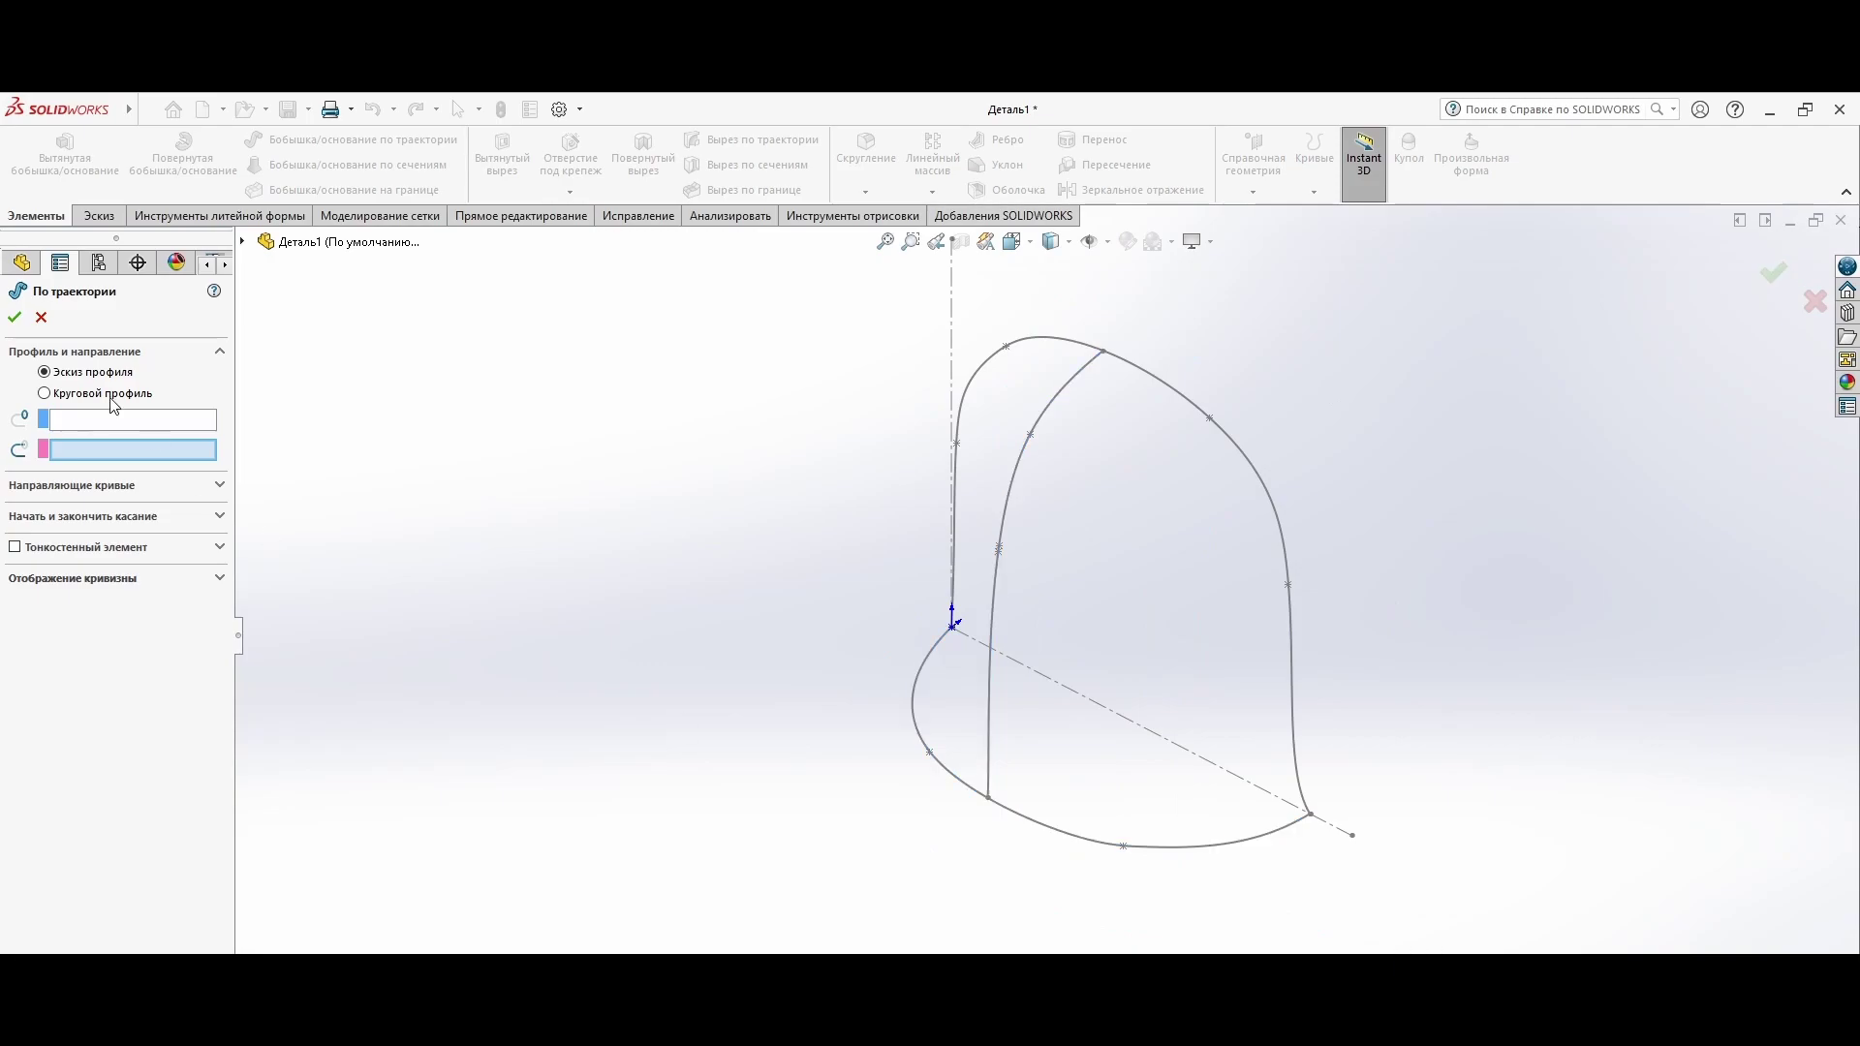
click(1154, 734)
click(1050, 652)
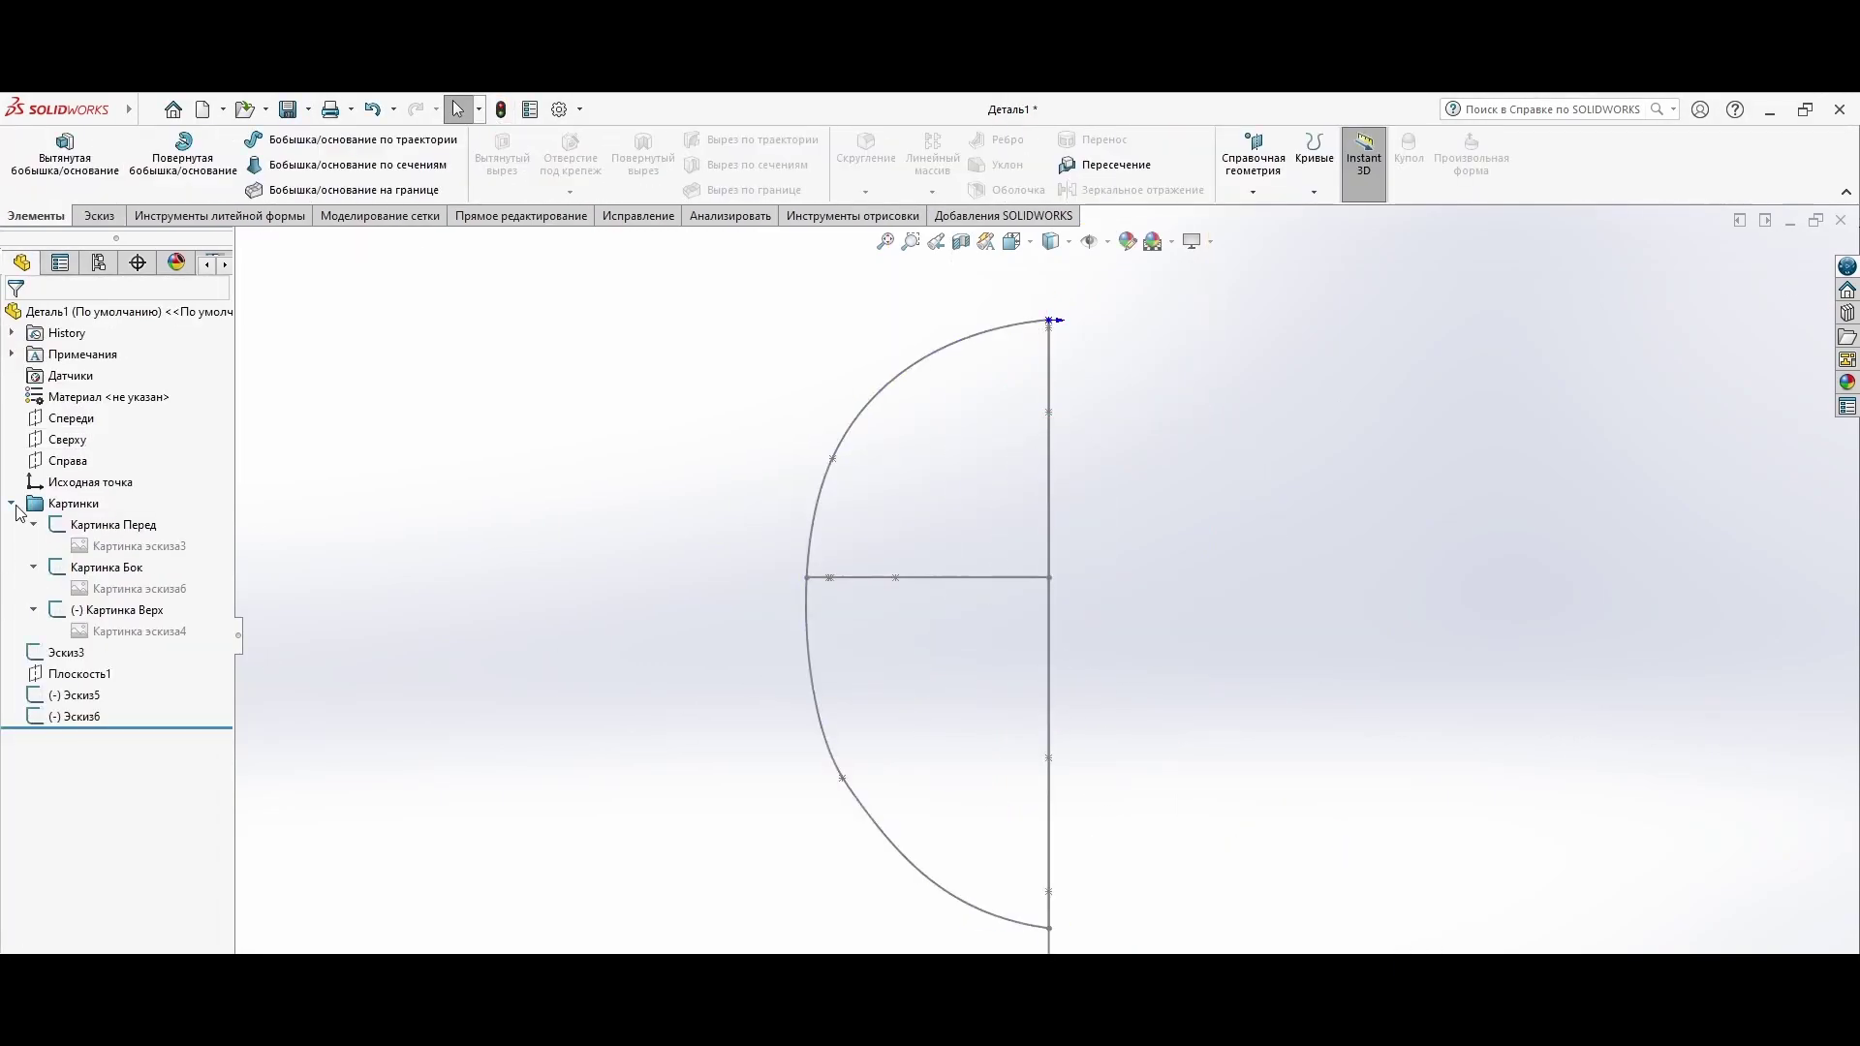
click(358, 139)
scroll(1130, 727, down, 5)
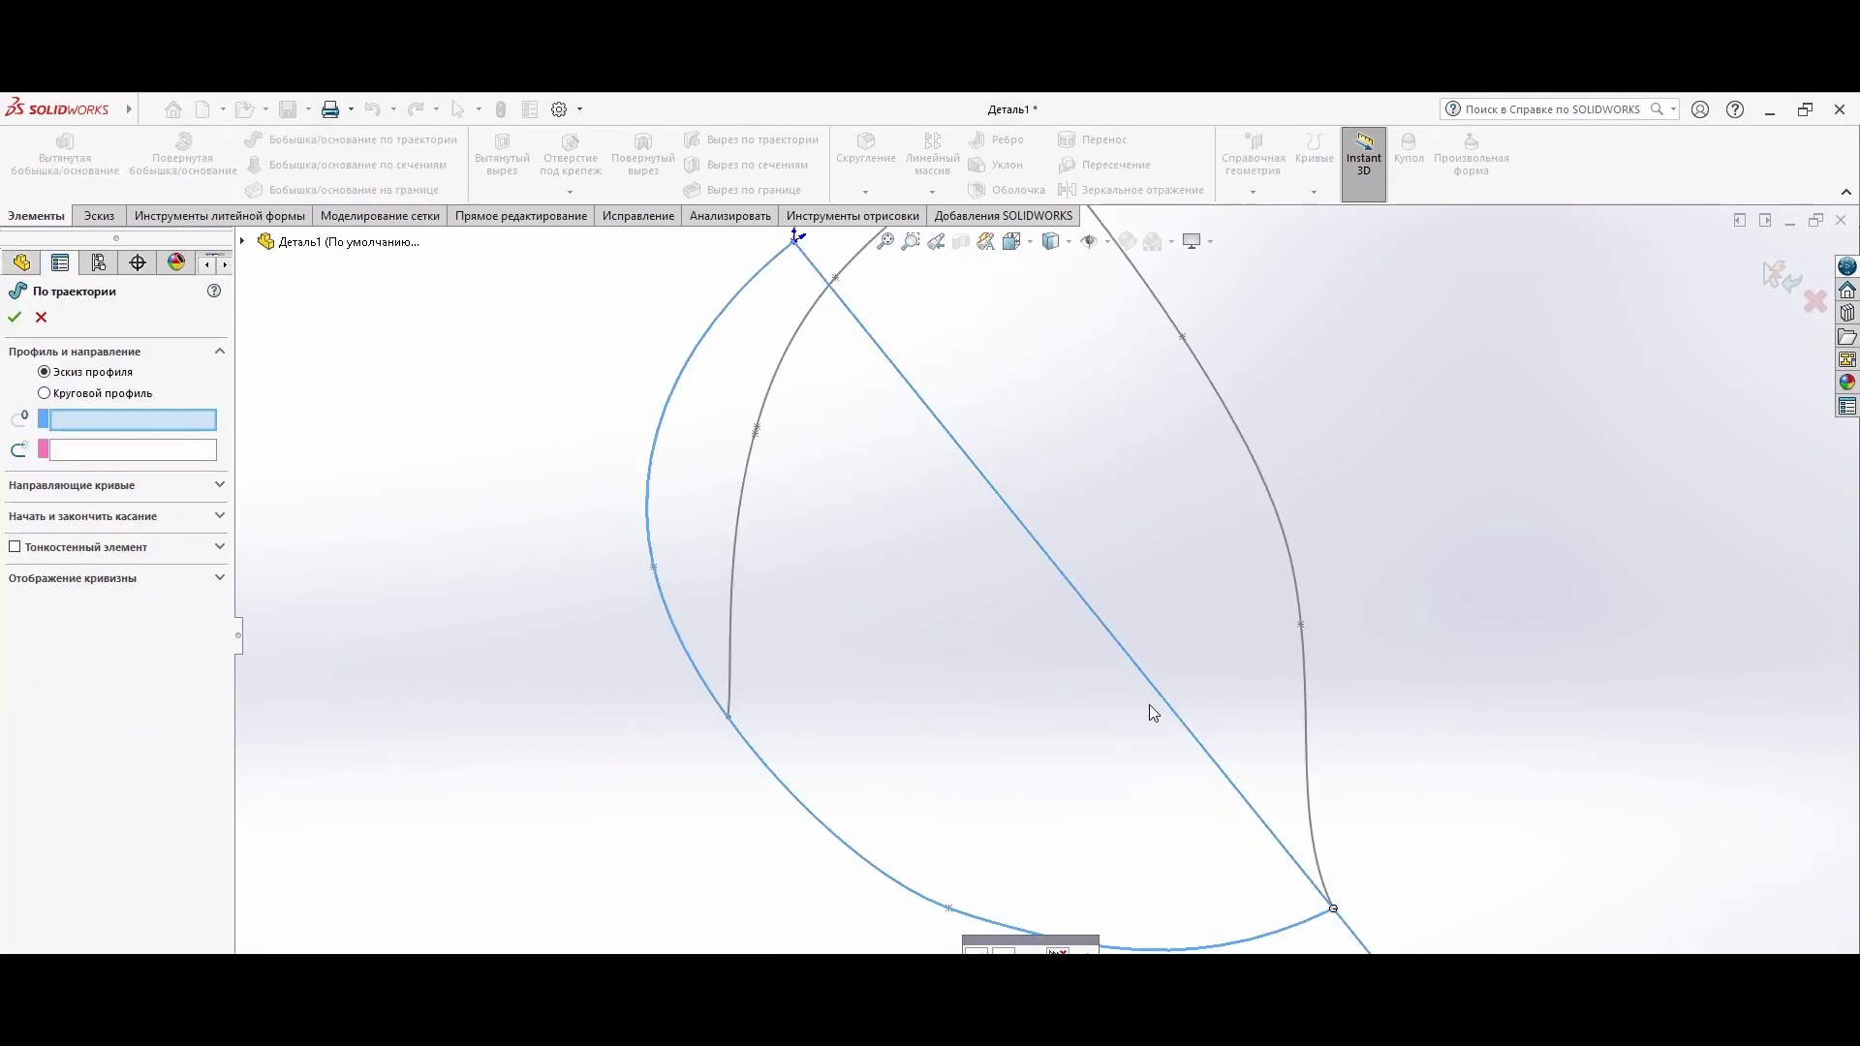
click(1152, 715)
click(1028, 664)
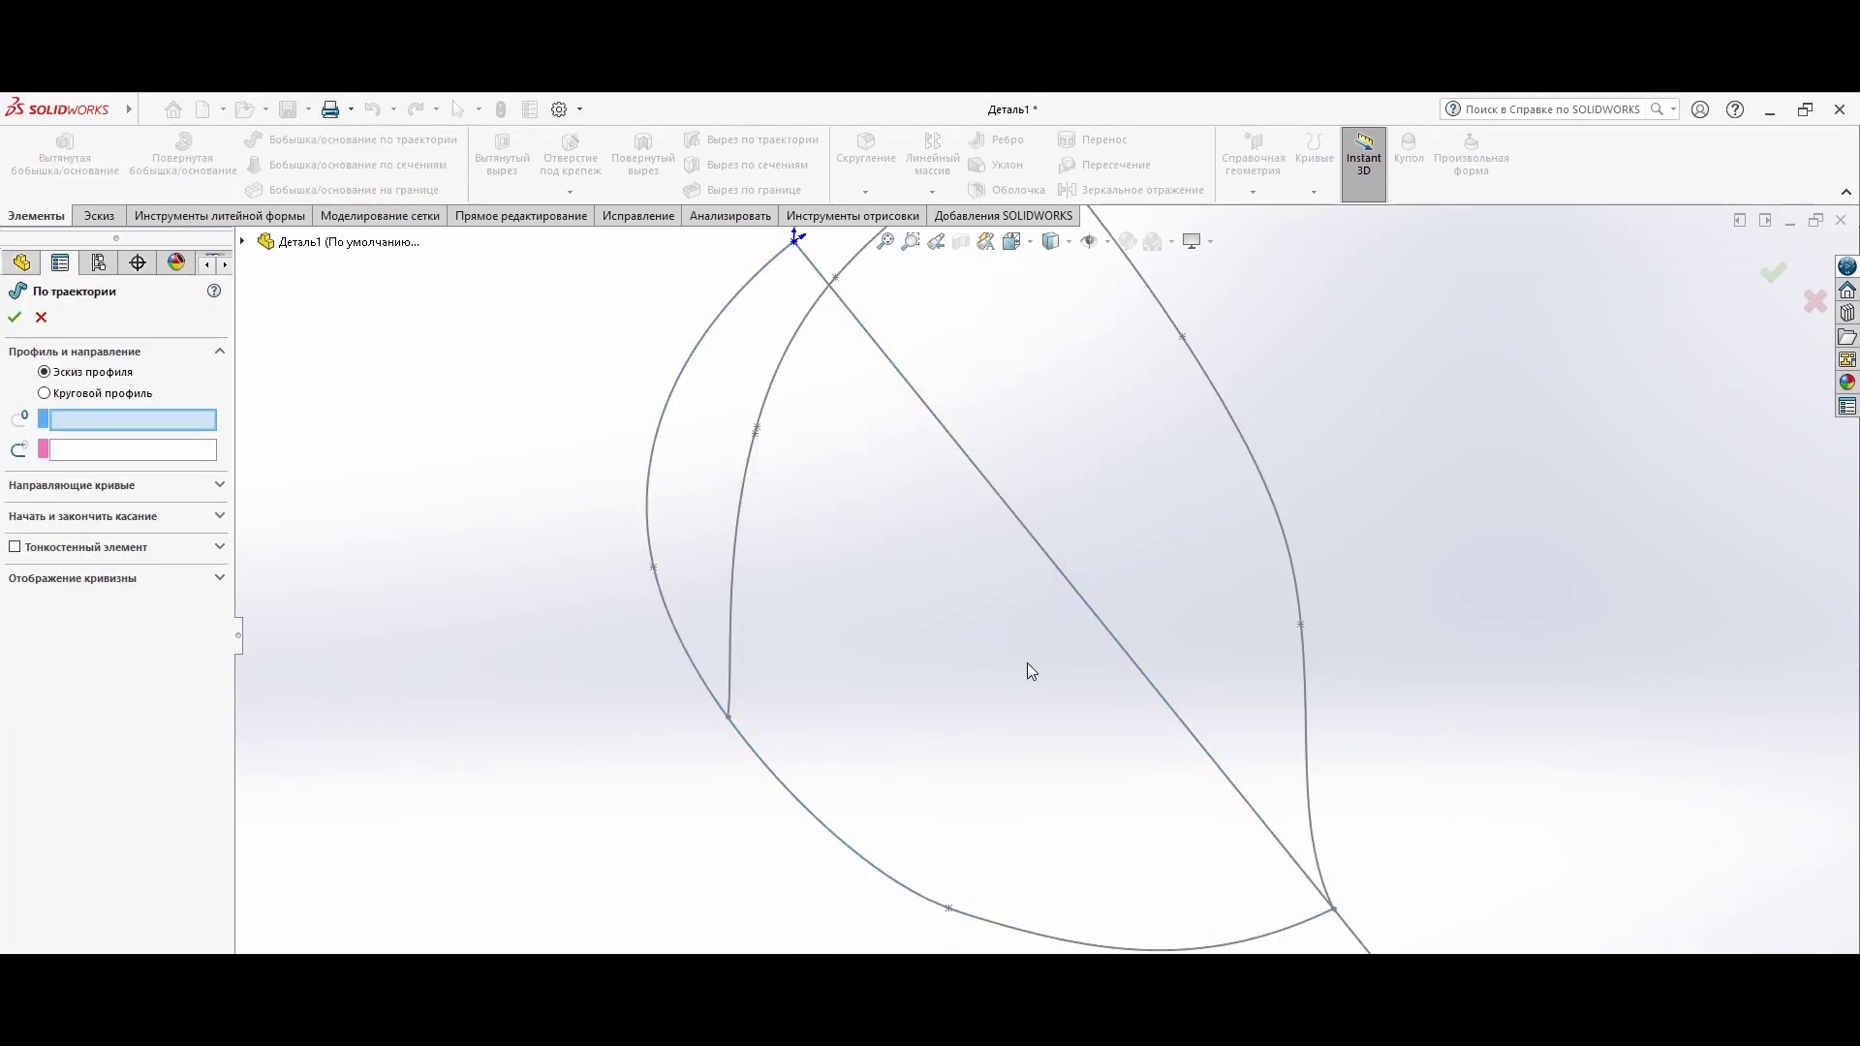
middle_drag(712, 659, 355, 525)
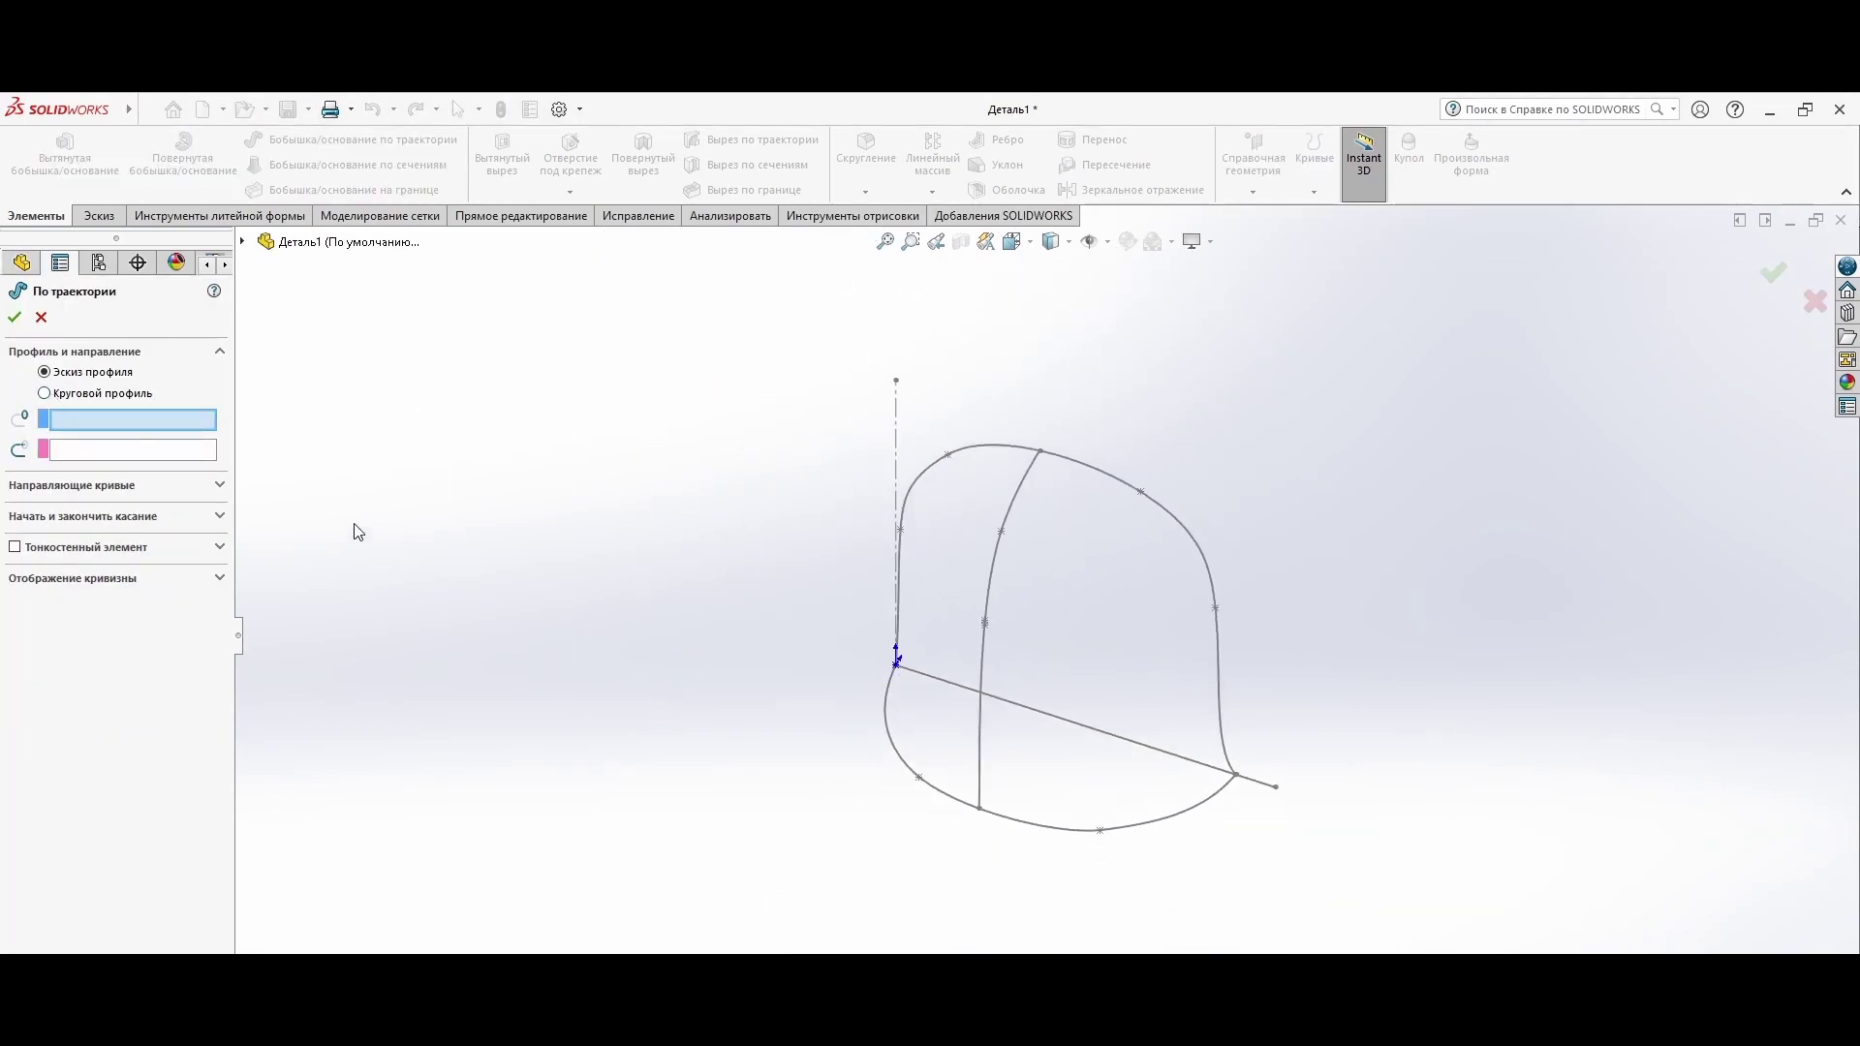
key(Escape)
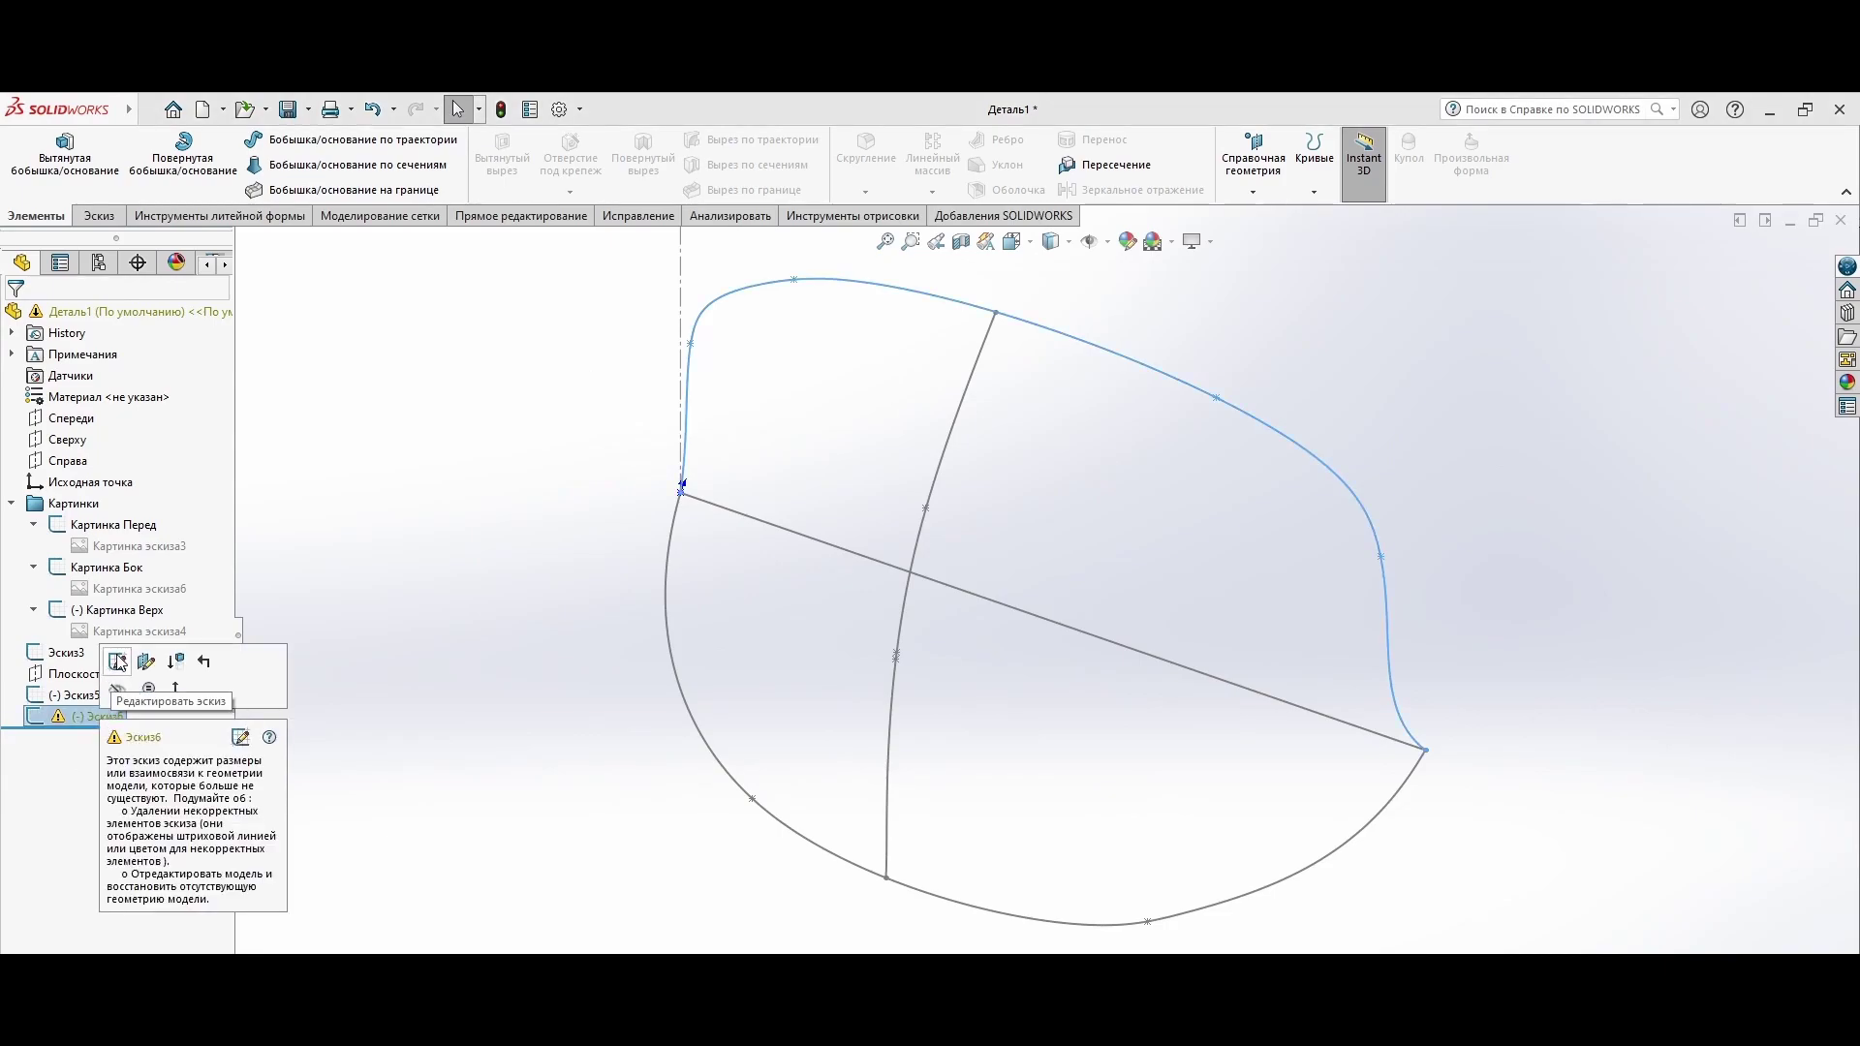
Step: Repair the broken relation at the Эскиз6 arch's endpoint
click(118, 663)
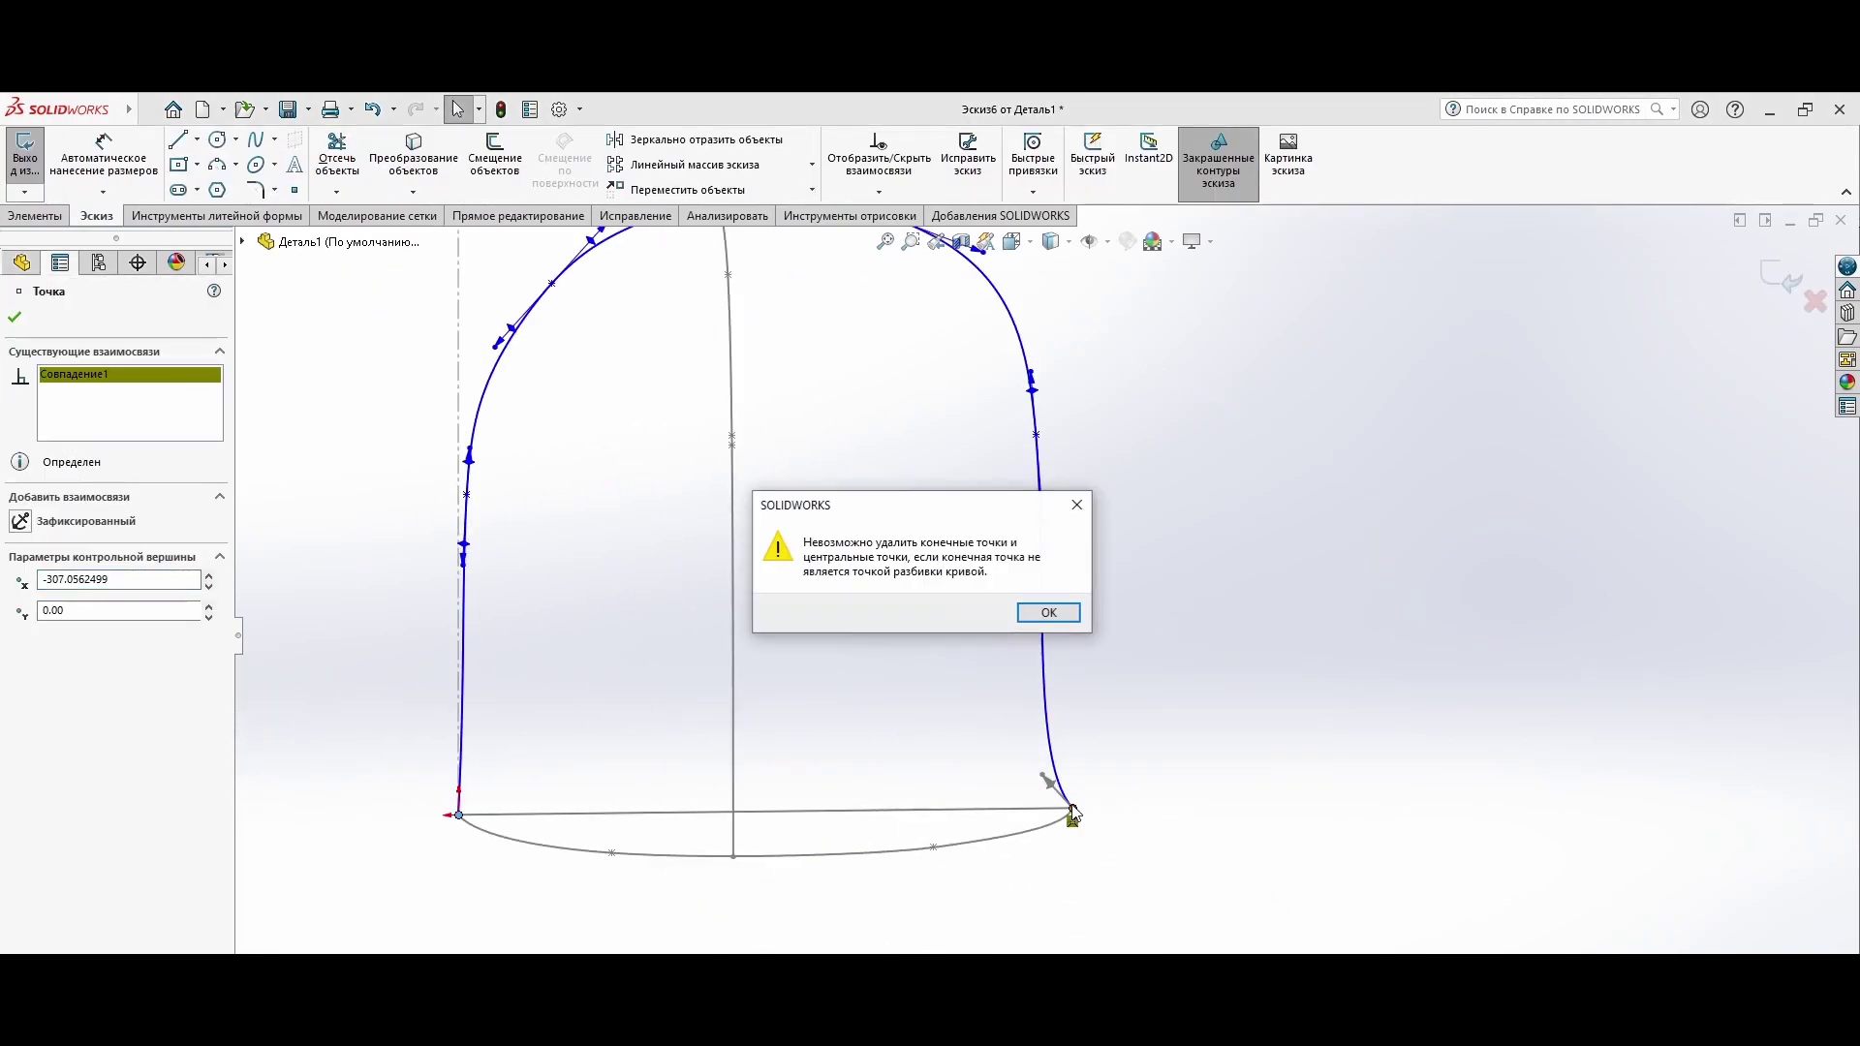
scroll(1072, 814, up, 3)
click(1066, 746)
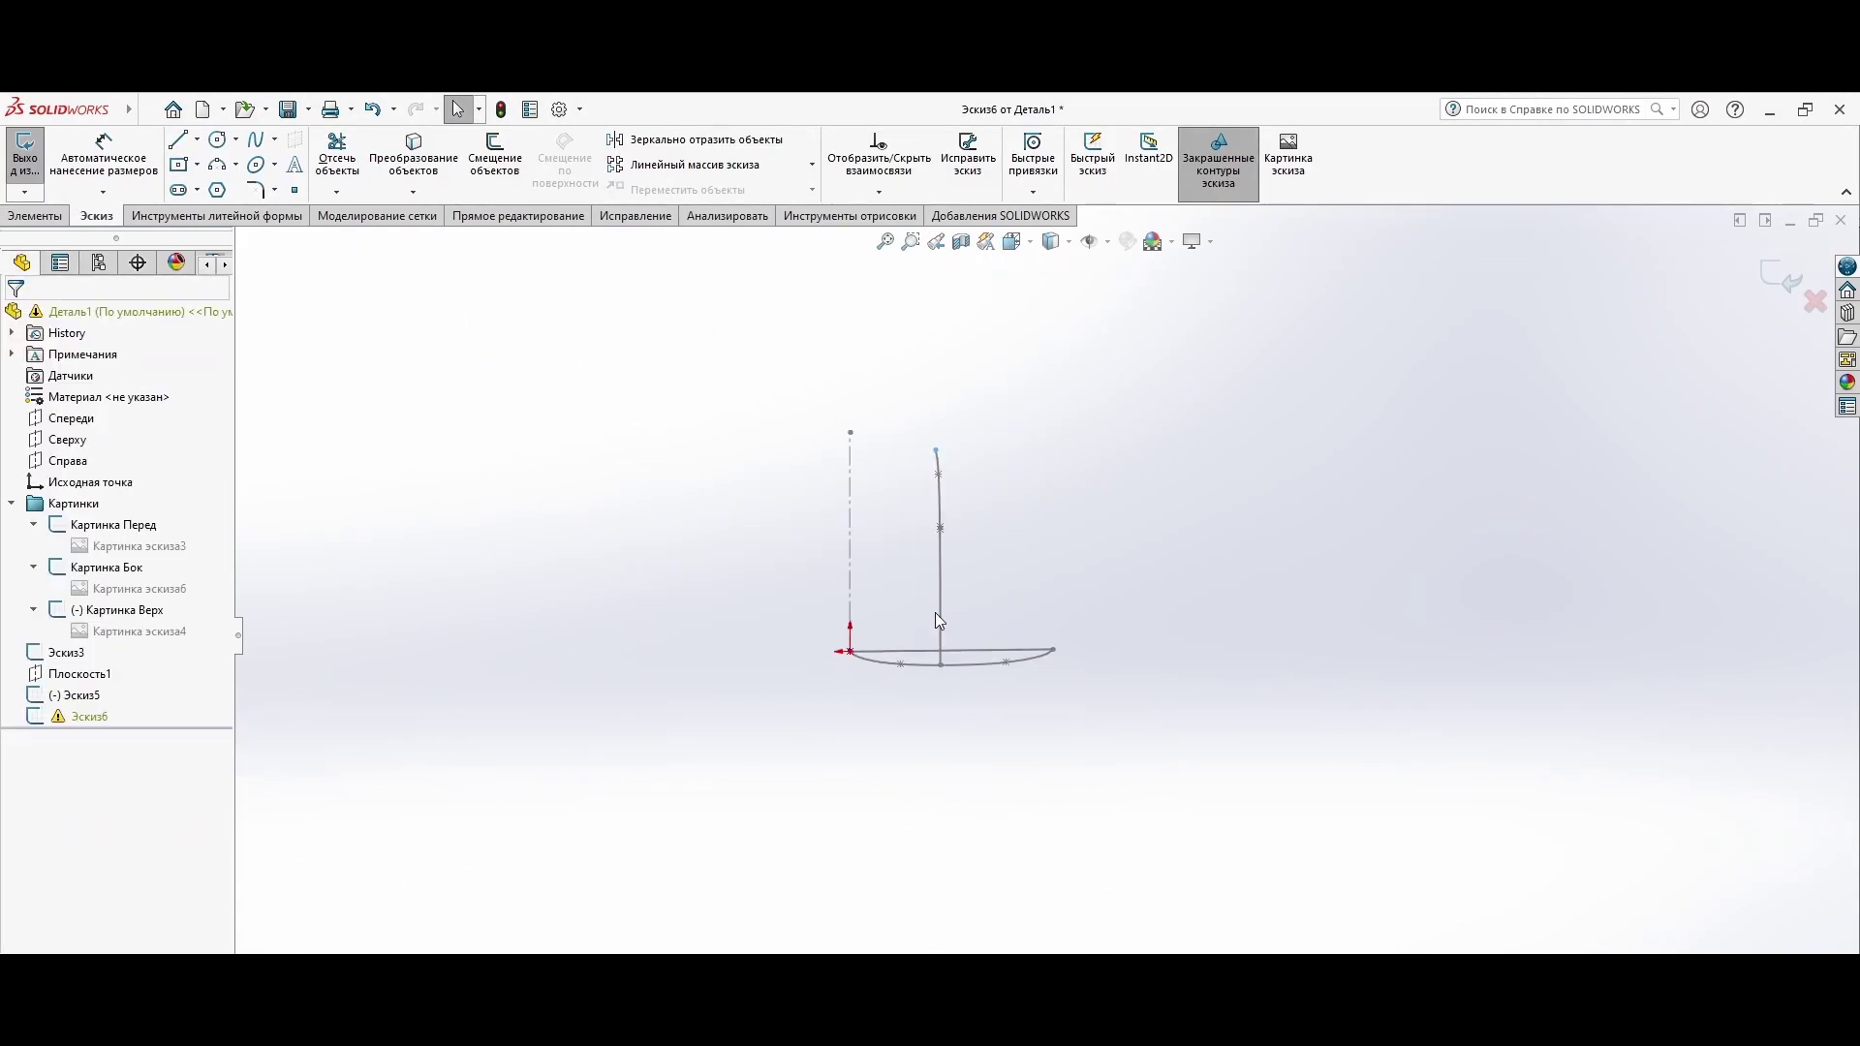
Step: Set up a Swept Boss with profile Картинка Верх, path Эскиз6 and guide curve Эскиз5
click(348, 140)
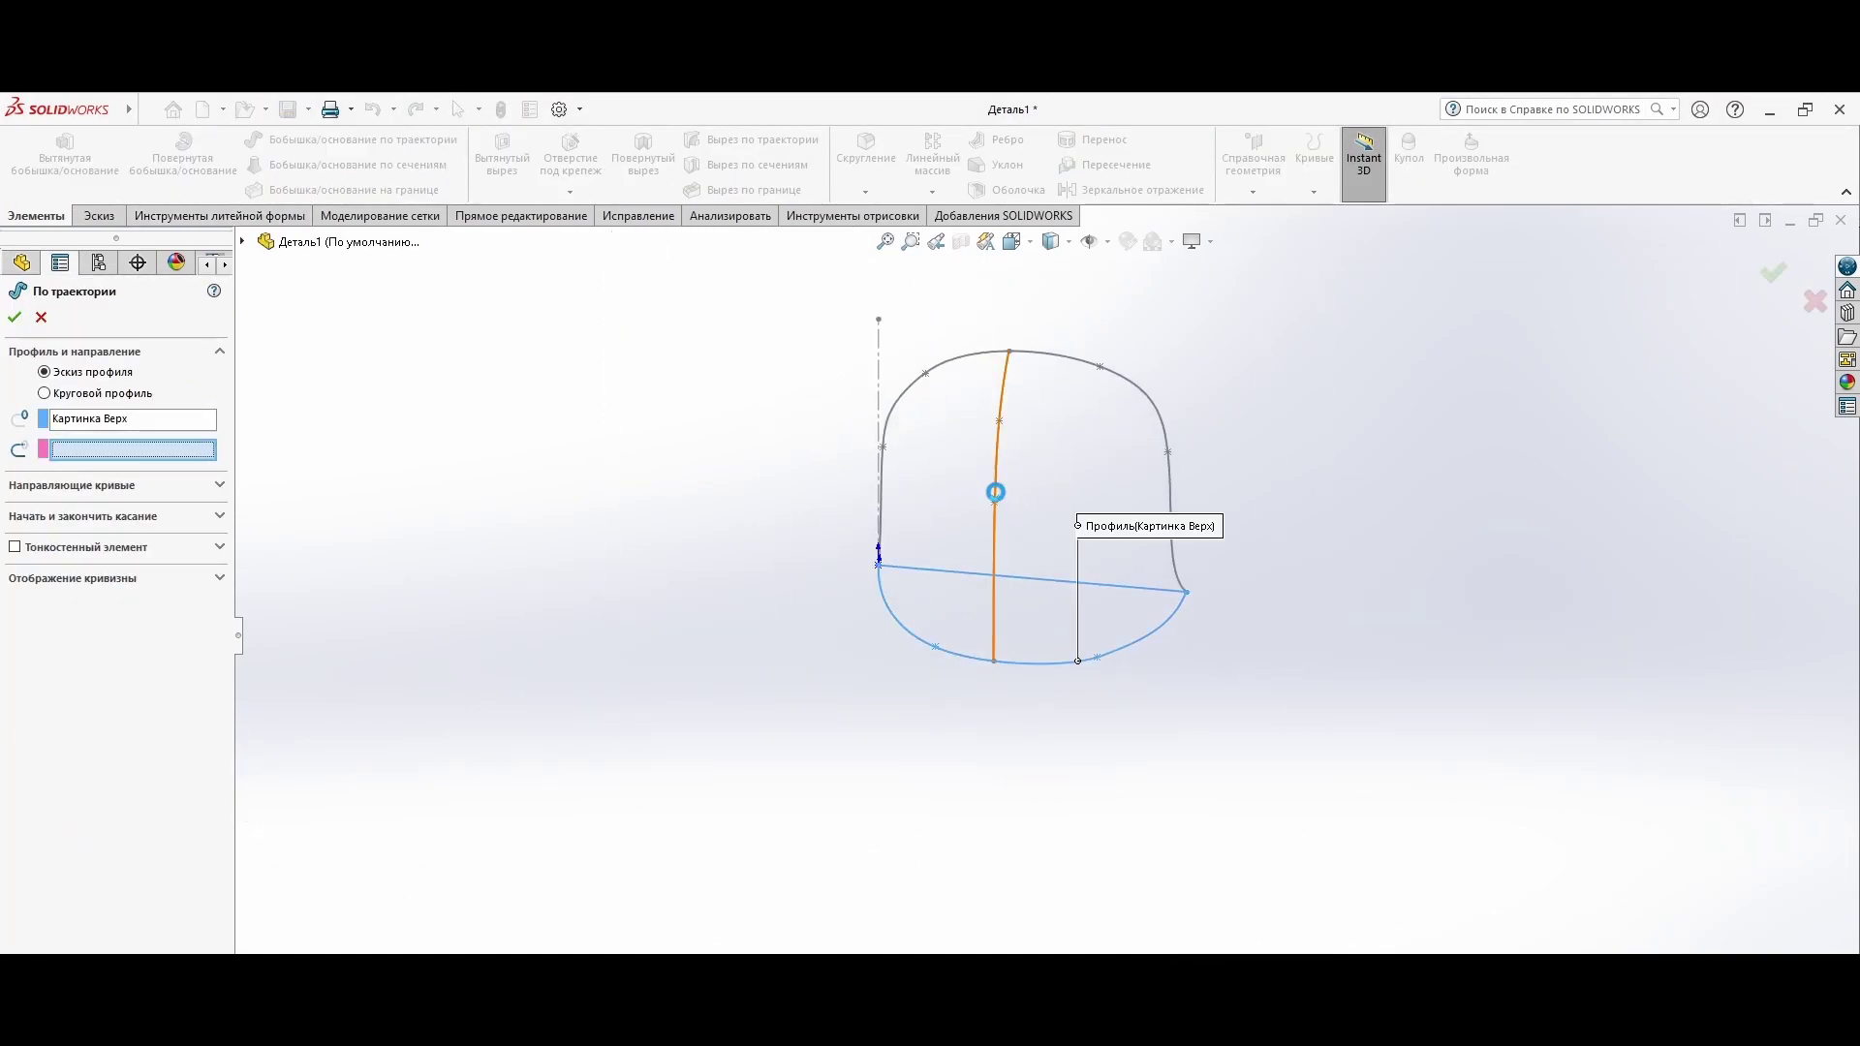
click(994, 492)
scroll(1004, 610, down, 5)
mouse_move(1004, 610)
middle_down()
mouse_move(834, 622)
mouse_move(913, 594)
mouse_move(1121, 665)
mouse_move(460, 581)
mouse_move(1601, 415)
middle_up()
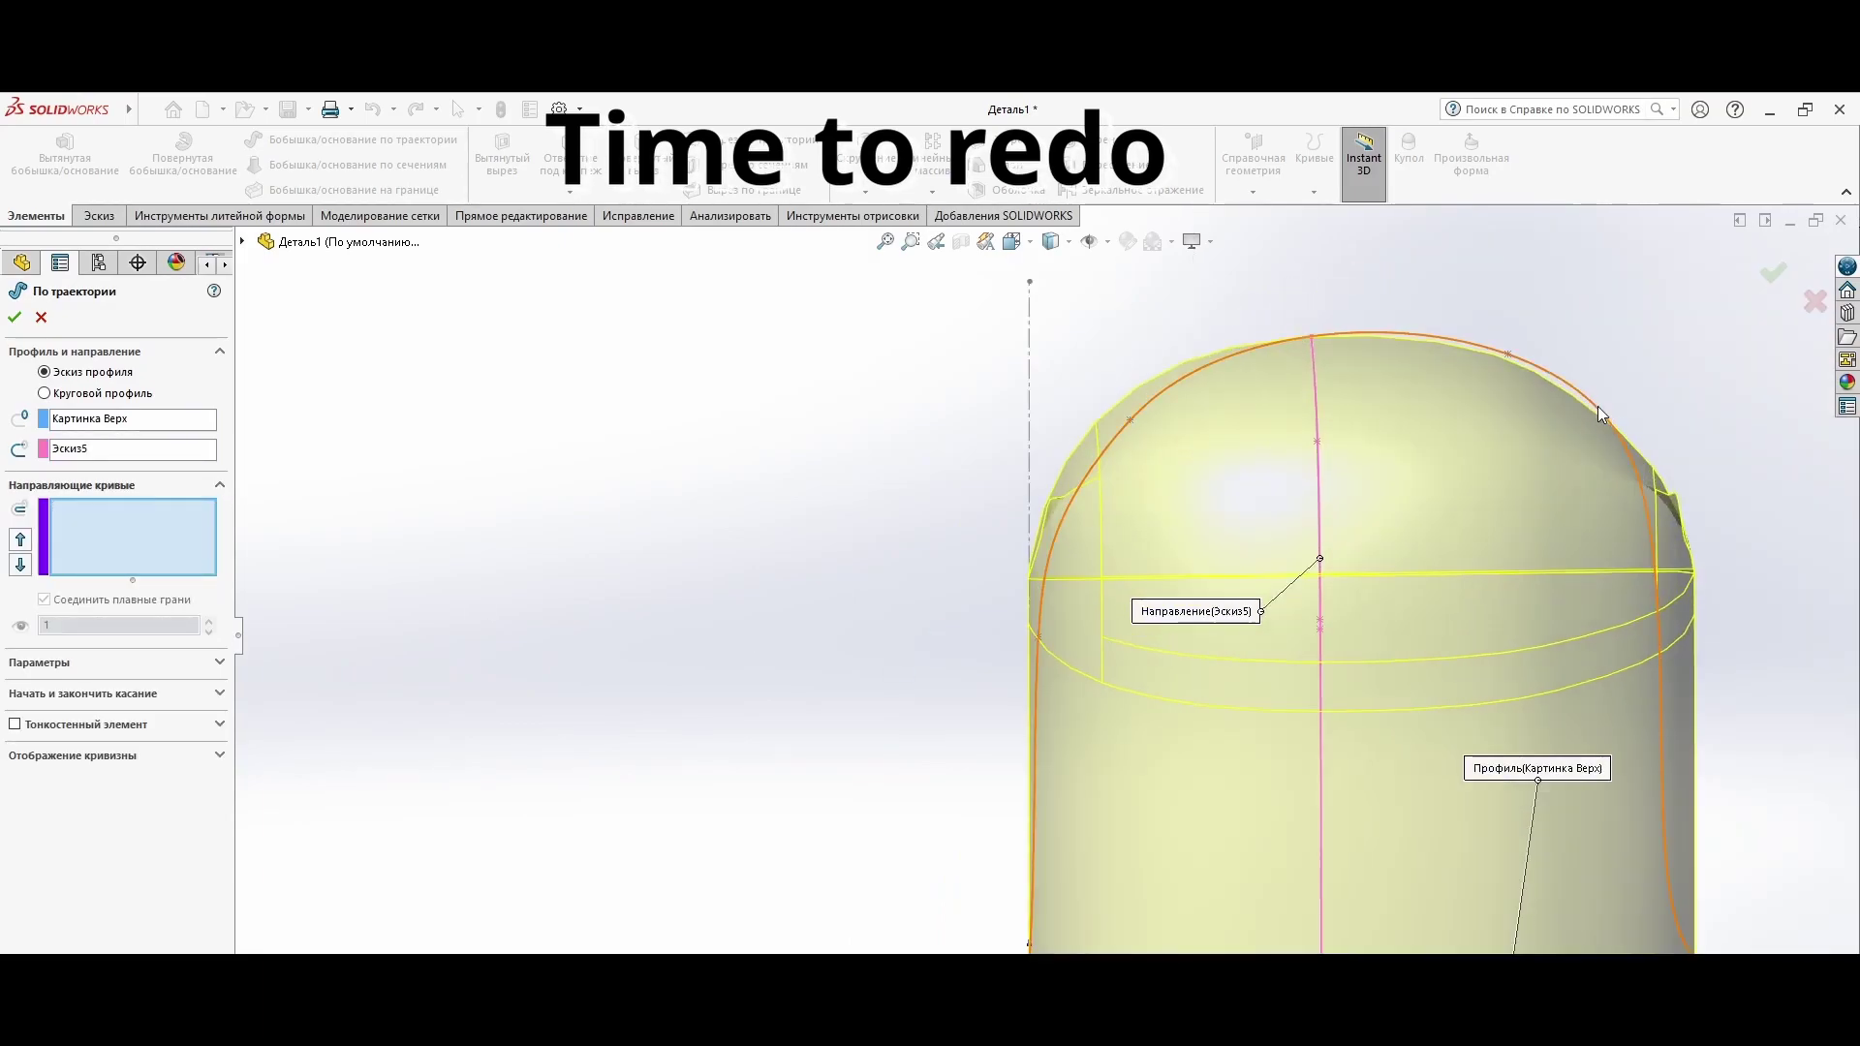
click(1601, 415)
middle_drag(800, 707, 1342, 739)
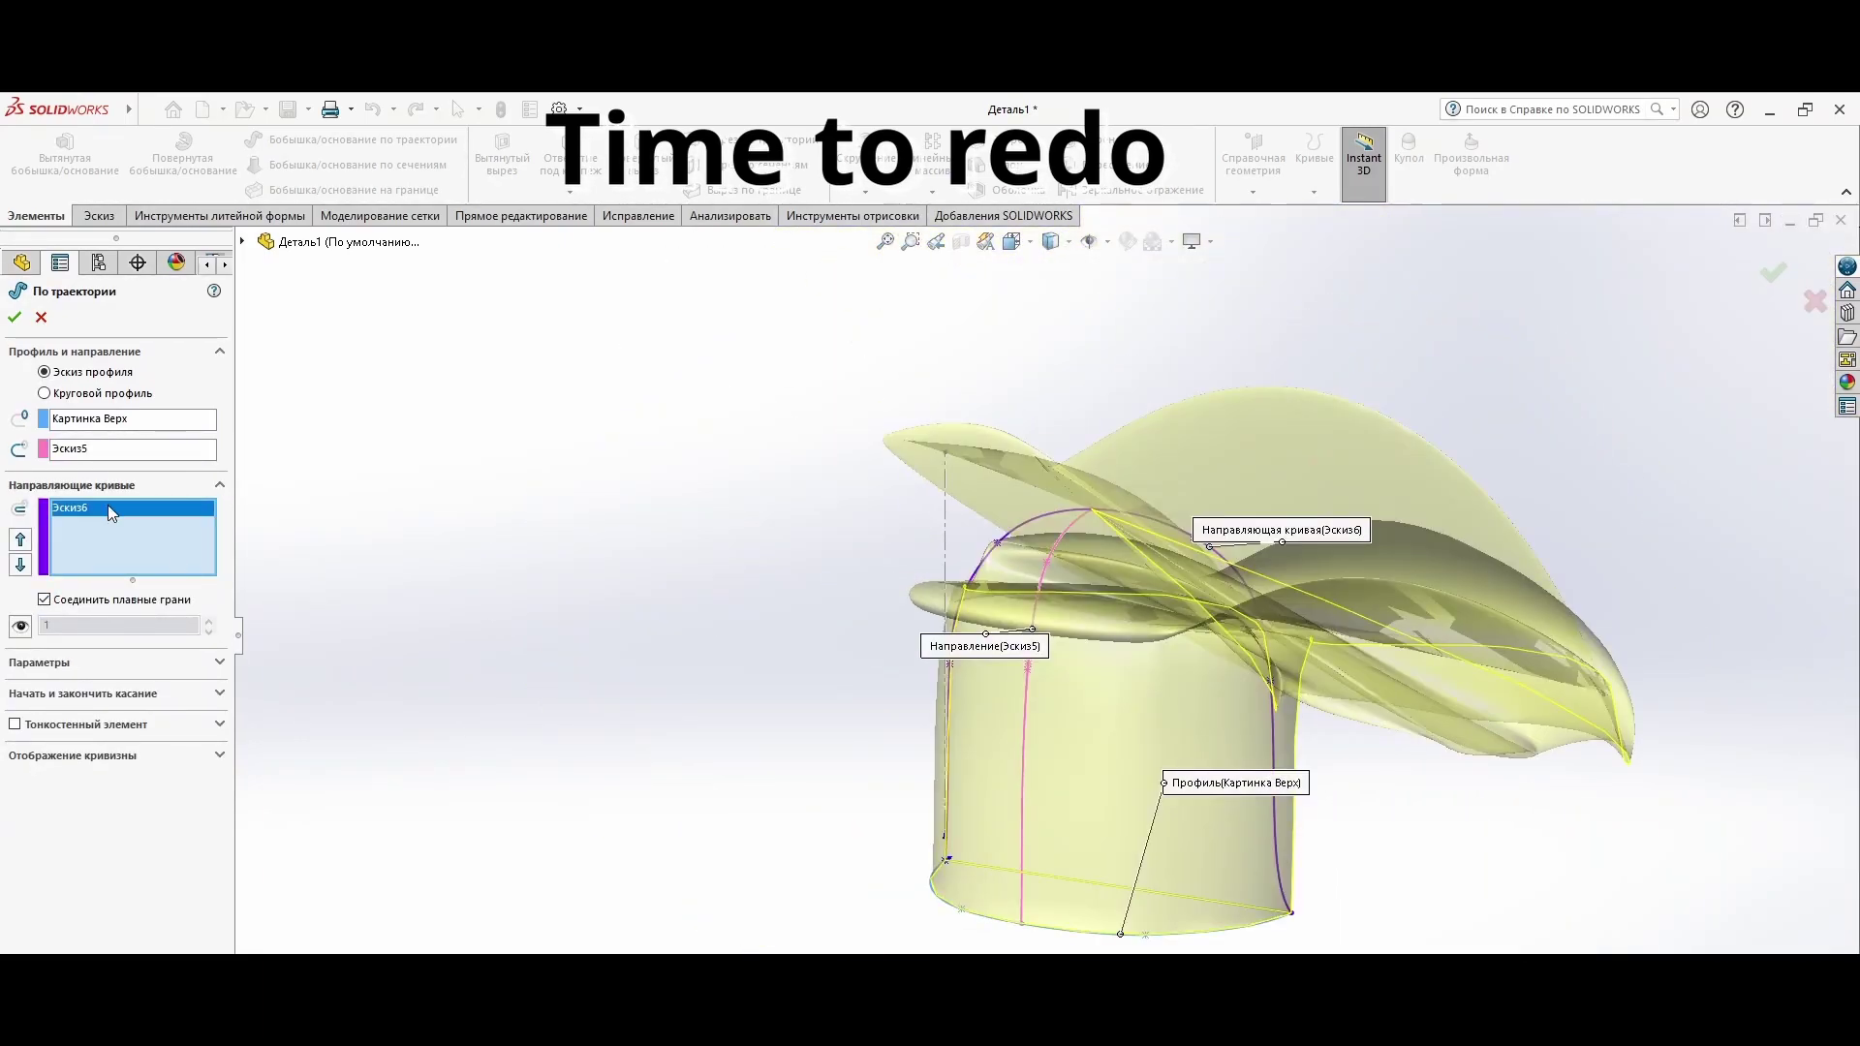
key(Delete)
key(Delete)
click(1026, 668)
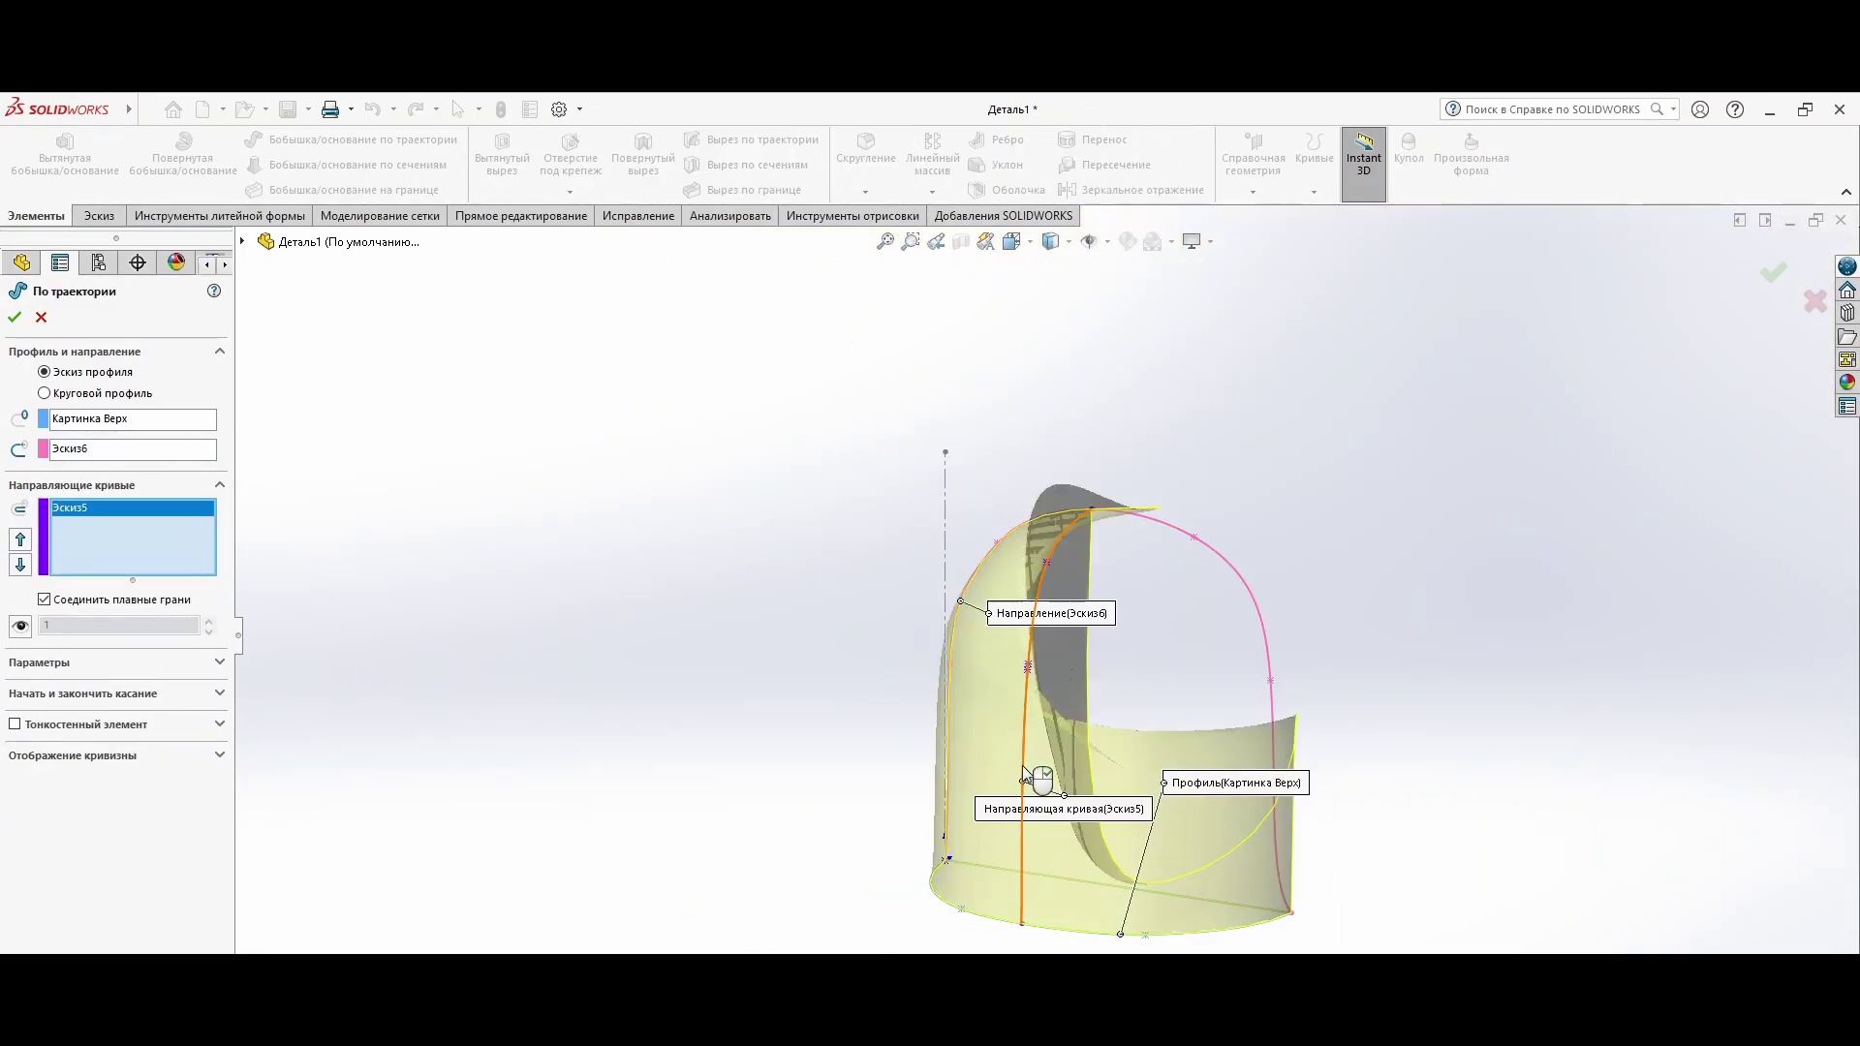
mouse_move(1034, 714)
middle_down()
mouse_move(1154, 714)
mouse_move(799, 628)
middle_up()
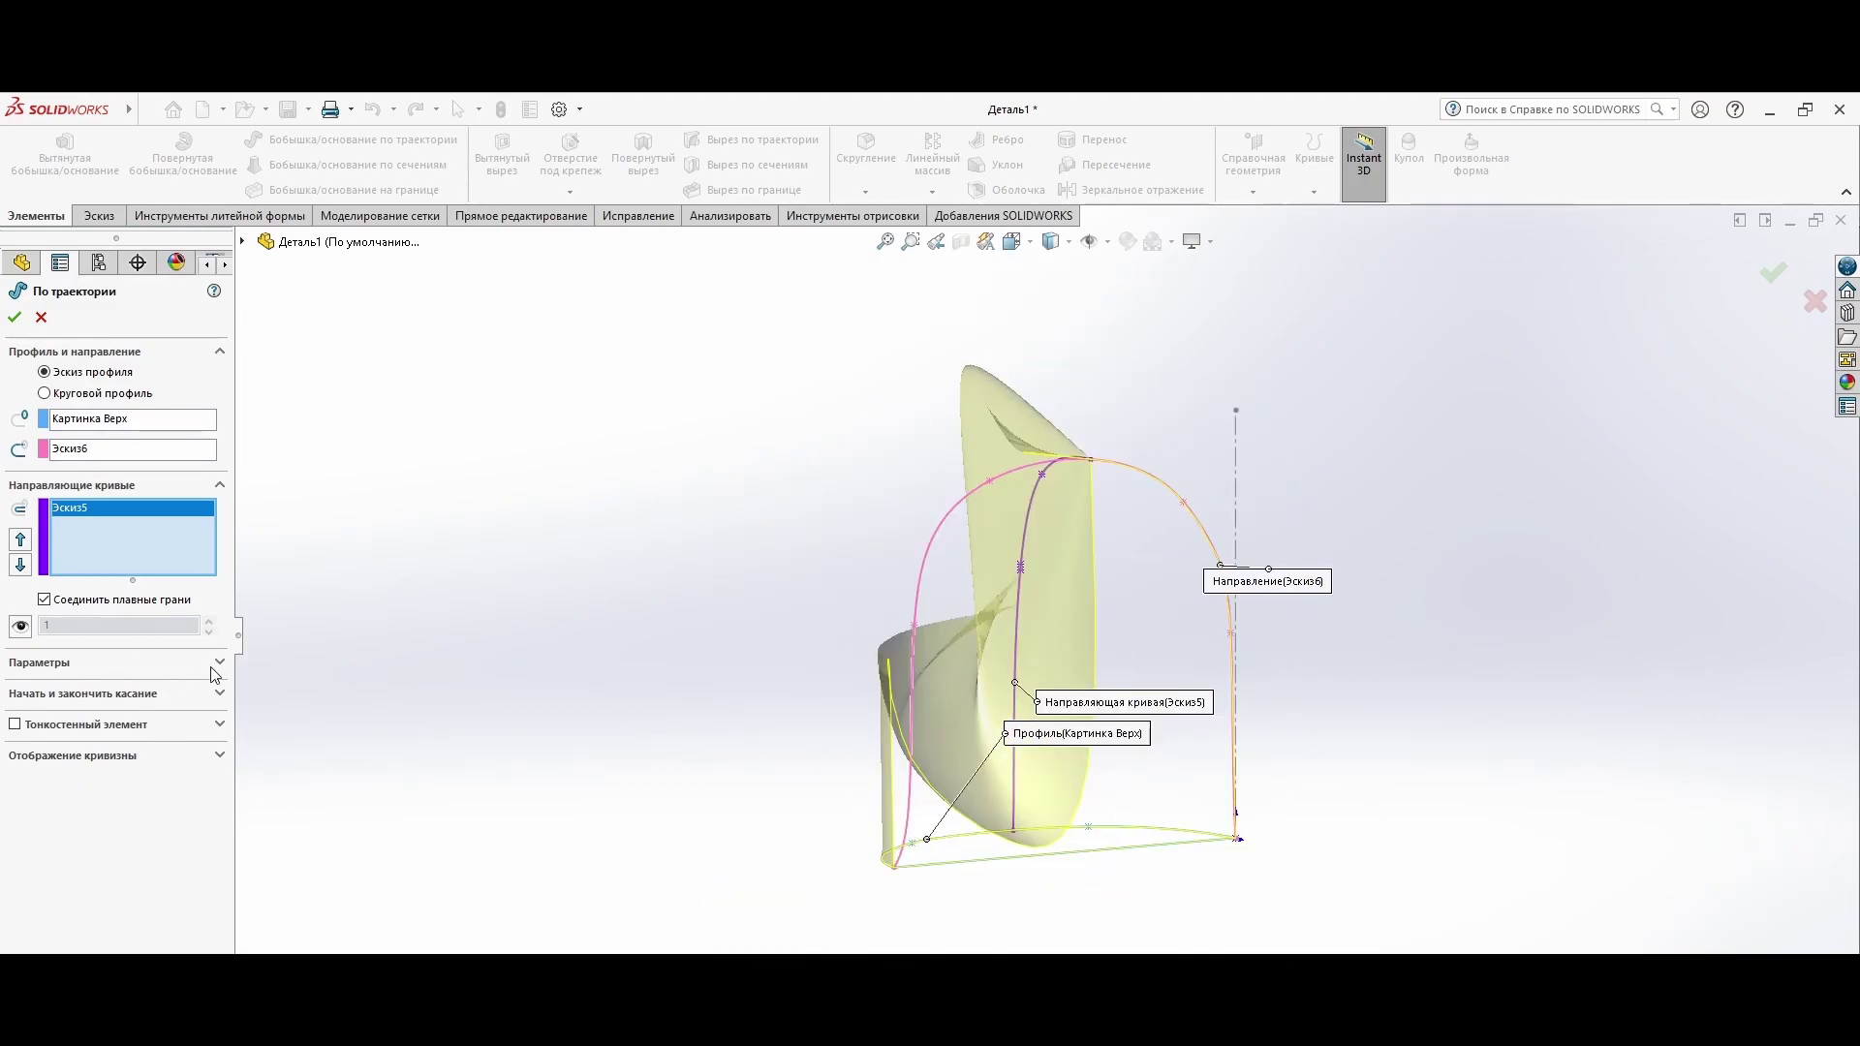
Step: Set the sweep orientation to Parallel to start and merge tangent faces
click(196, 787)
click(126, 701)
click(126, 731)
middle_drag(387, 785, 736, 795)
click(220, 794)
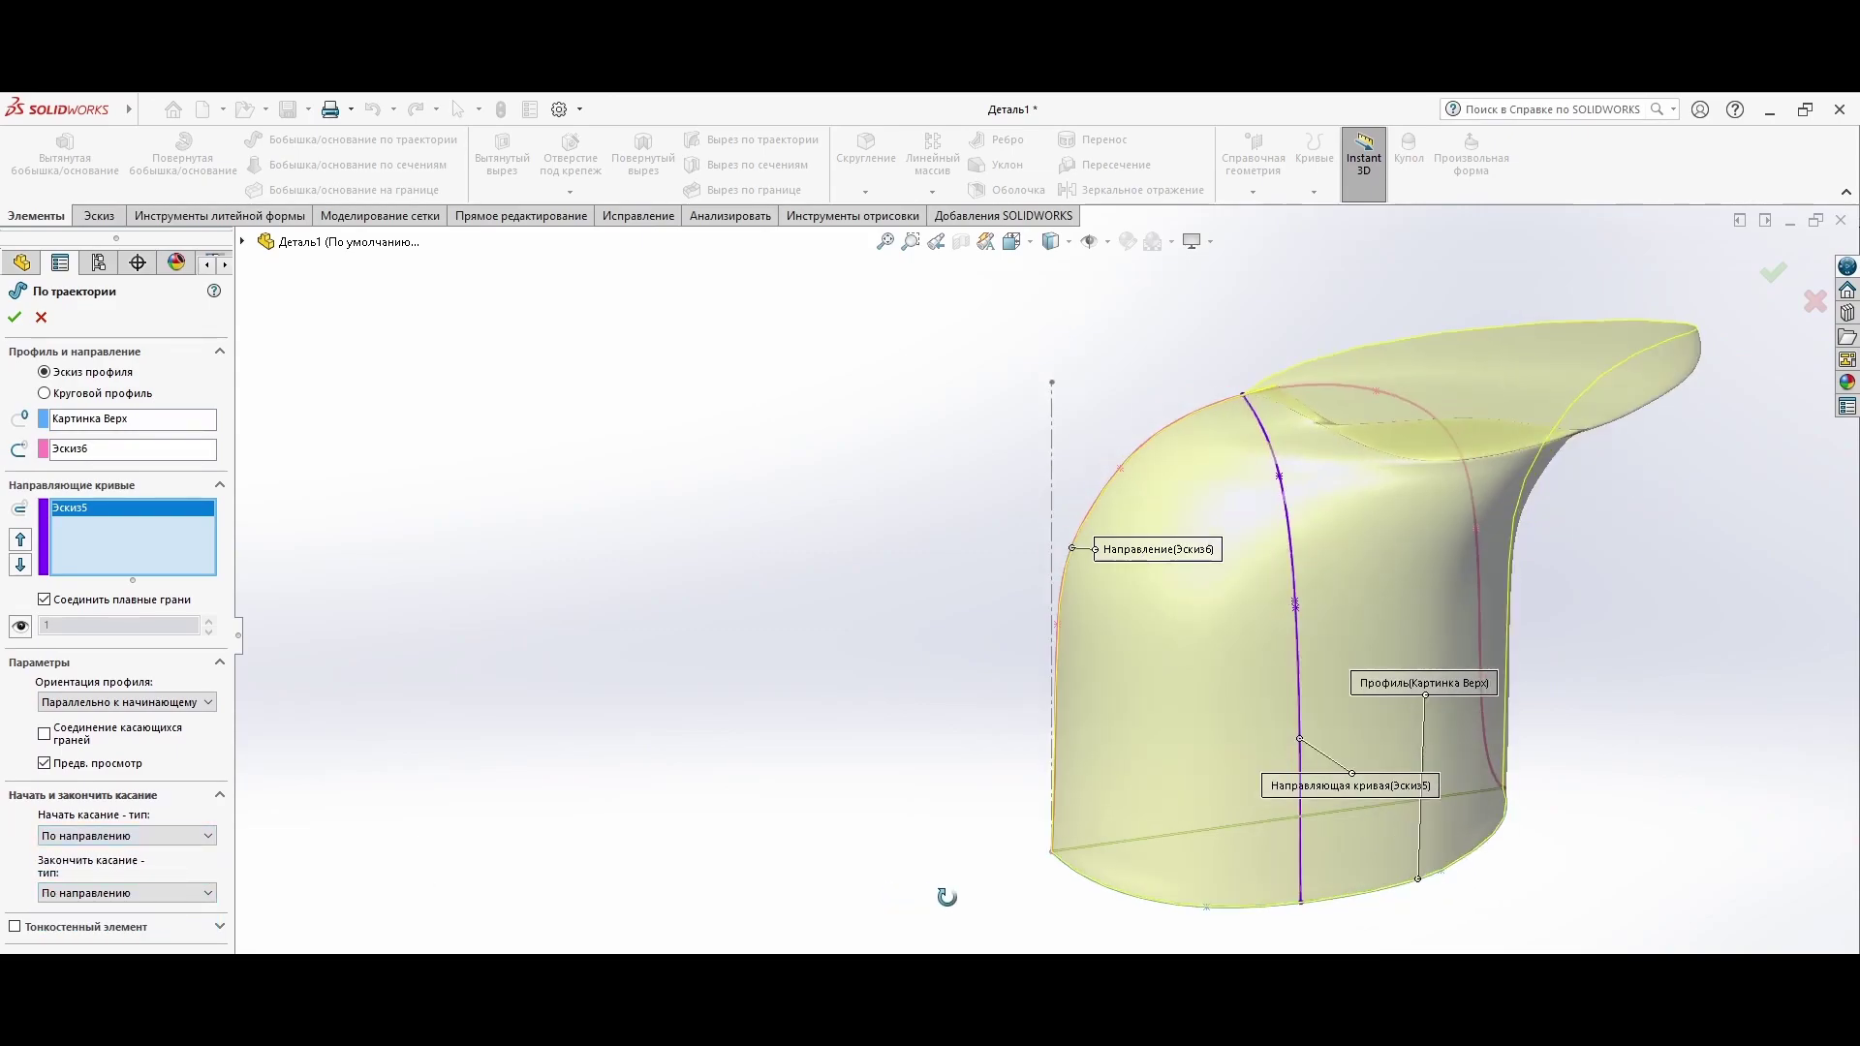
middle_drag(950, 884, 921, 782)
click(44, 733)
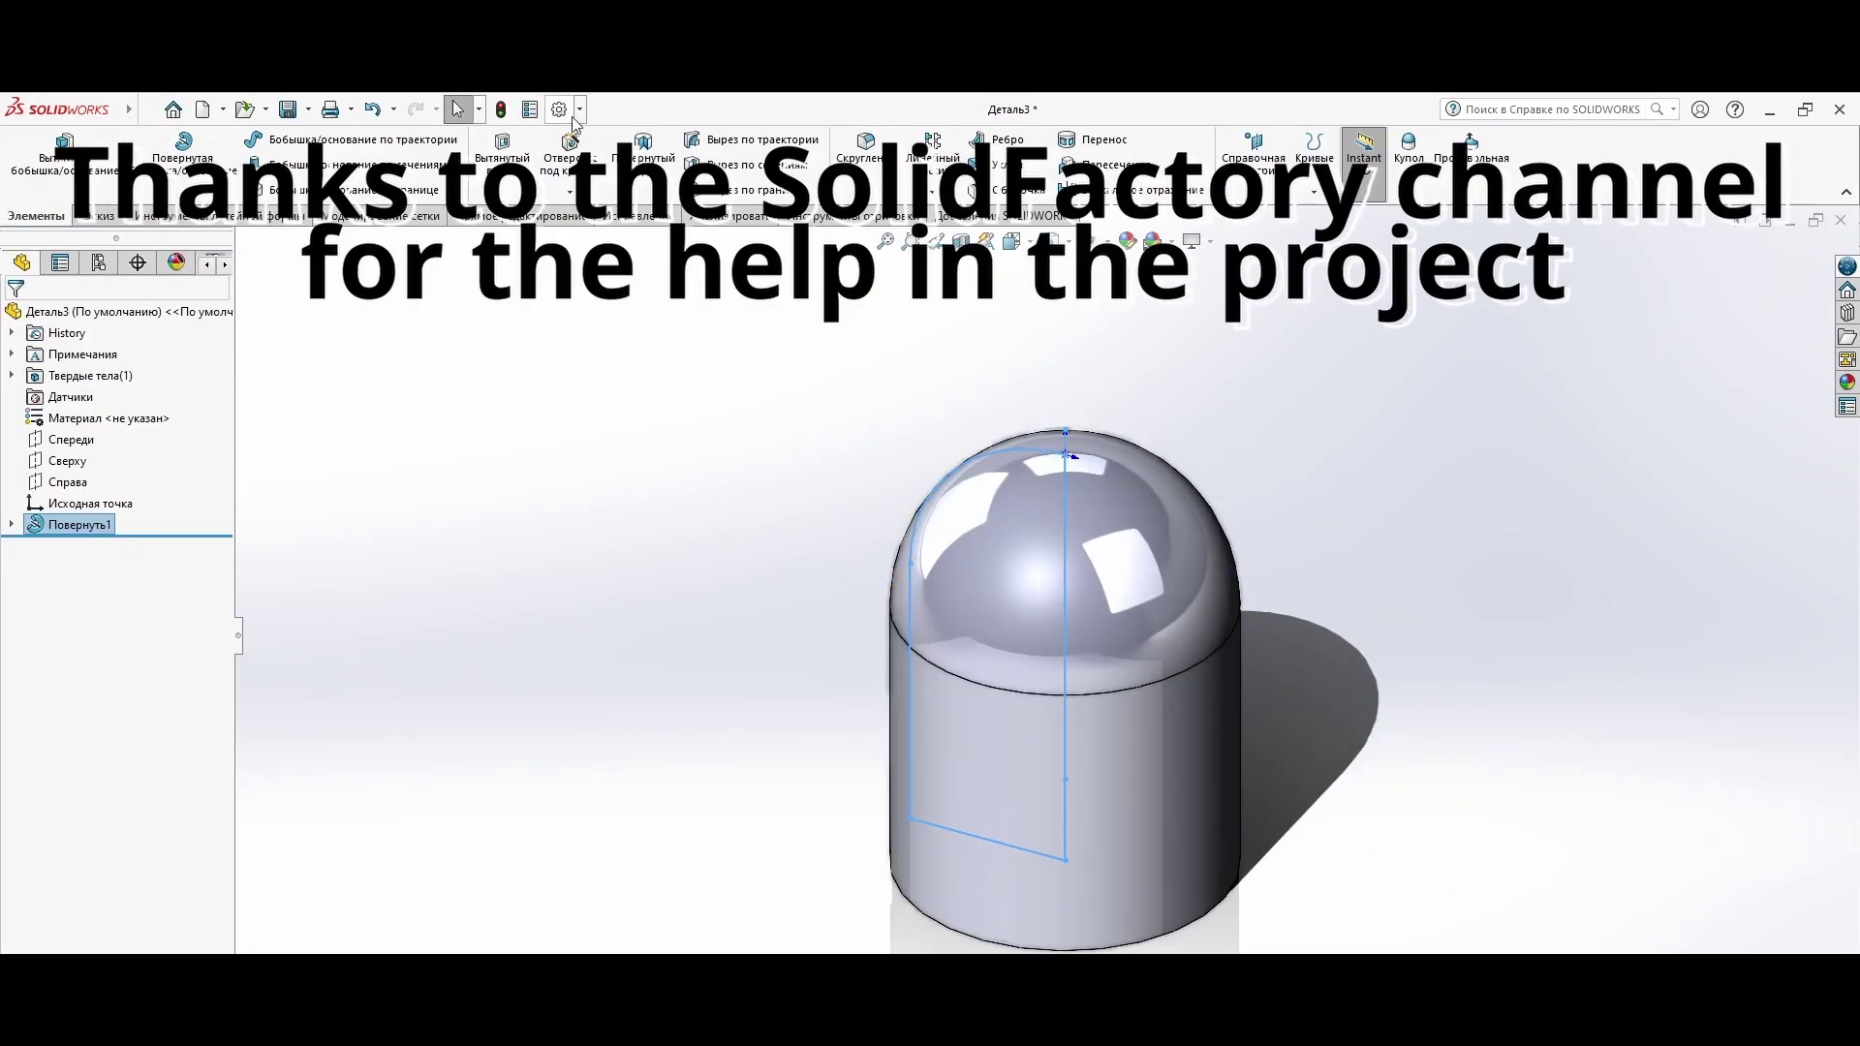
Step: Add Масштаб to the ribbon and scale the body non-uniformly to X=1, Y=1, Z=1.2
right_click(1554, 152)
click(1298, 675)
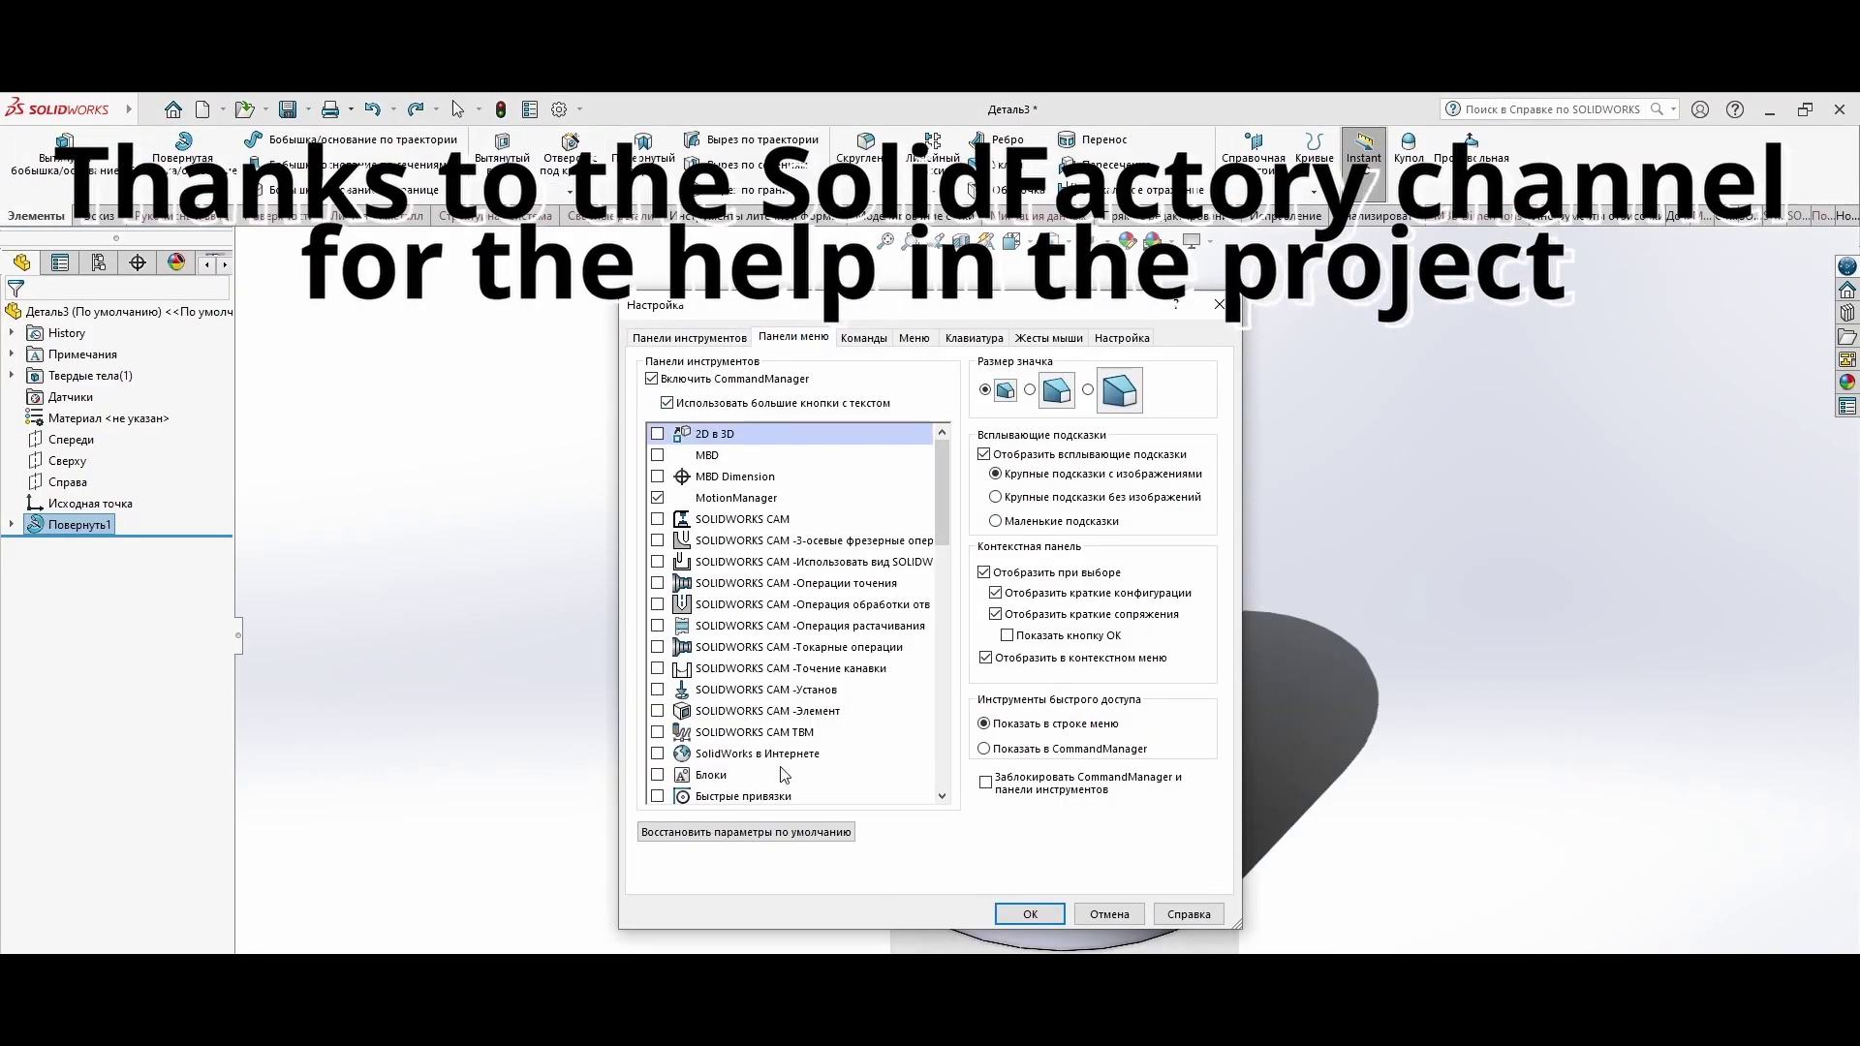
click(864, 337)
click(1030, 913)
click(1542, 152)
text(1.2)
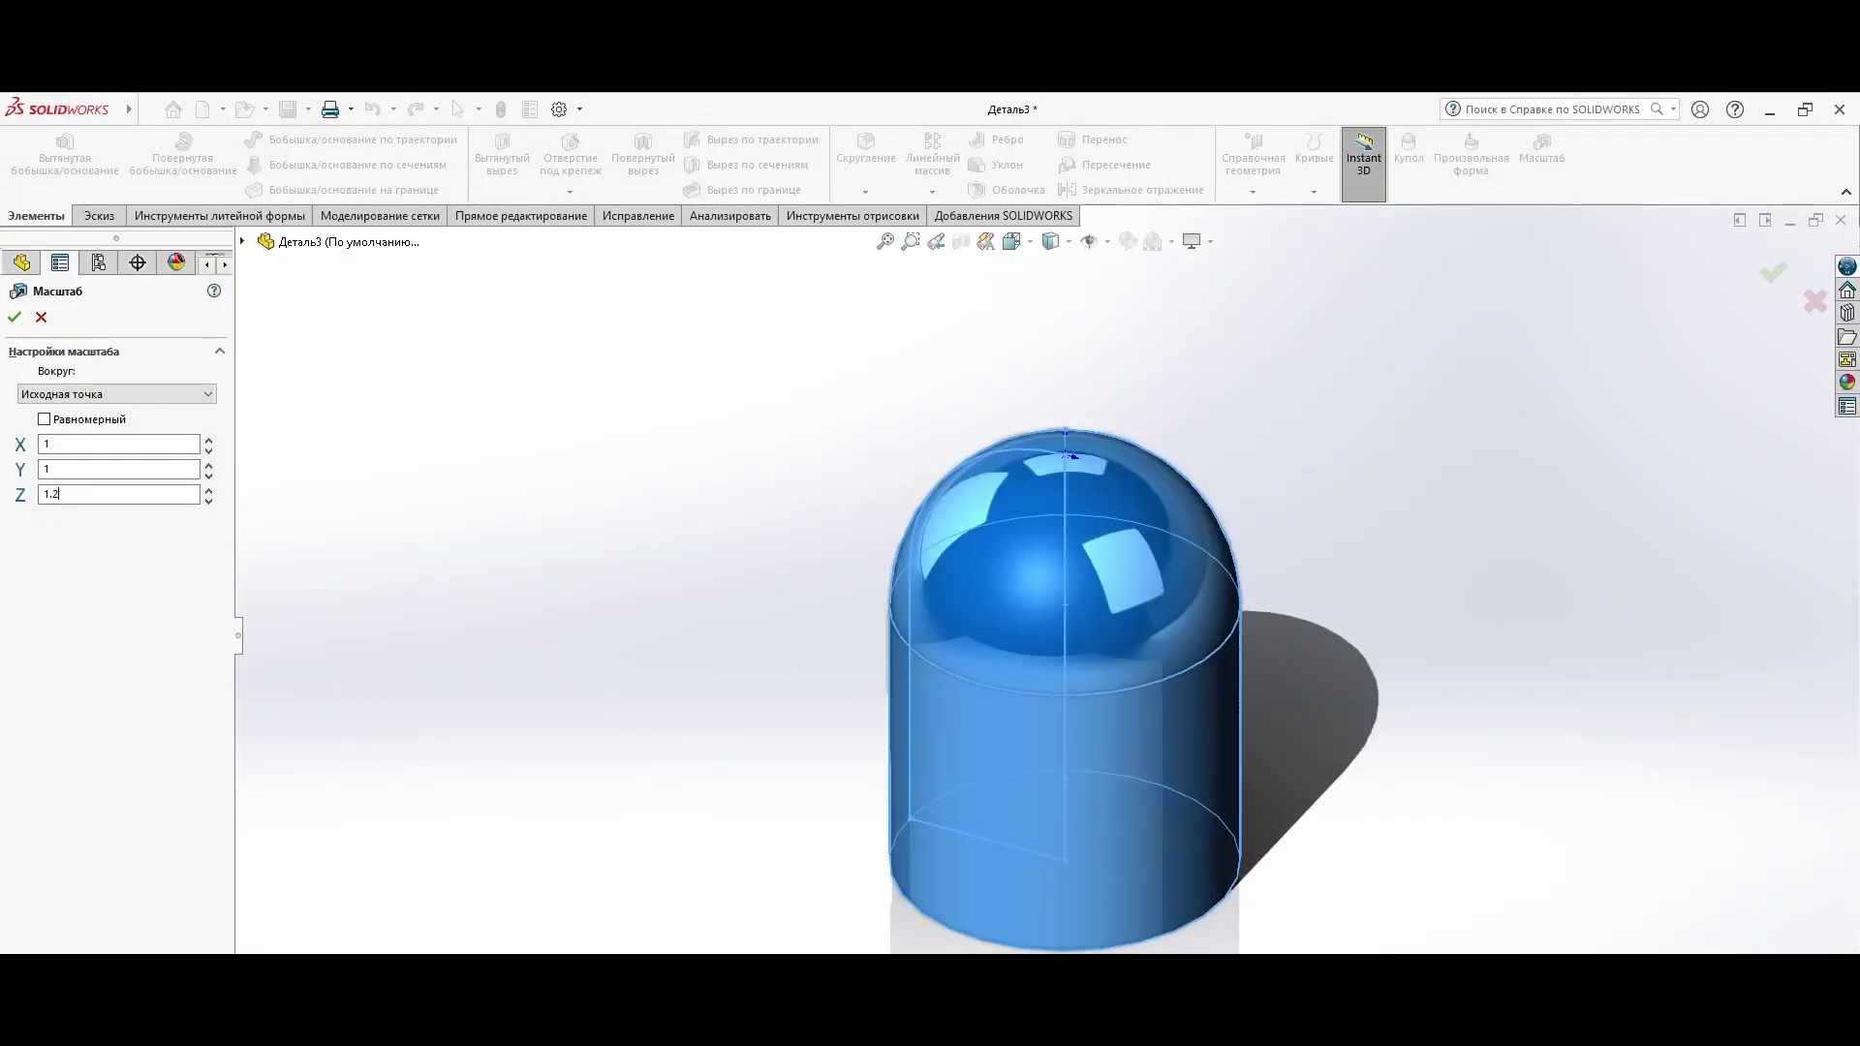
key(Return)
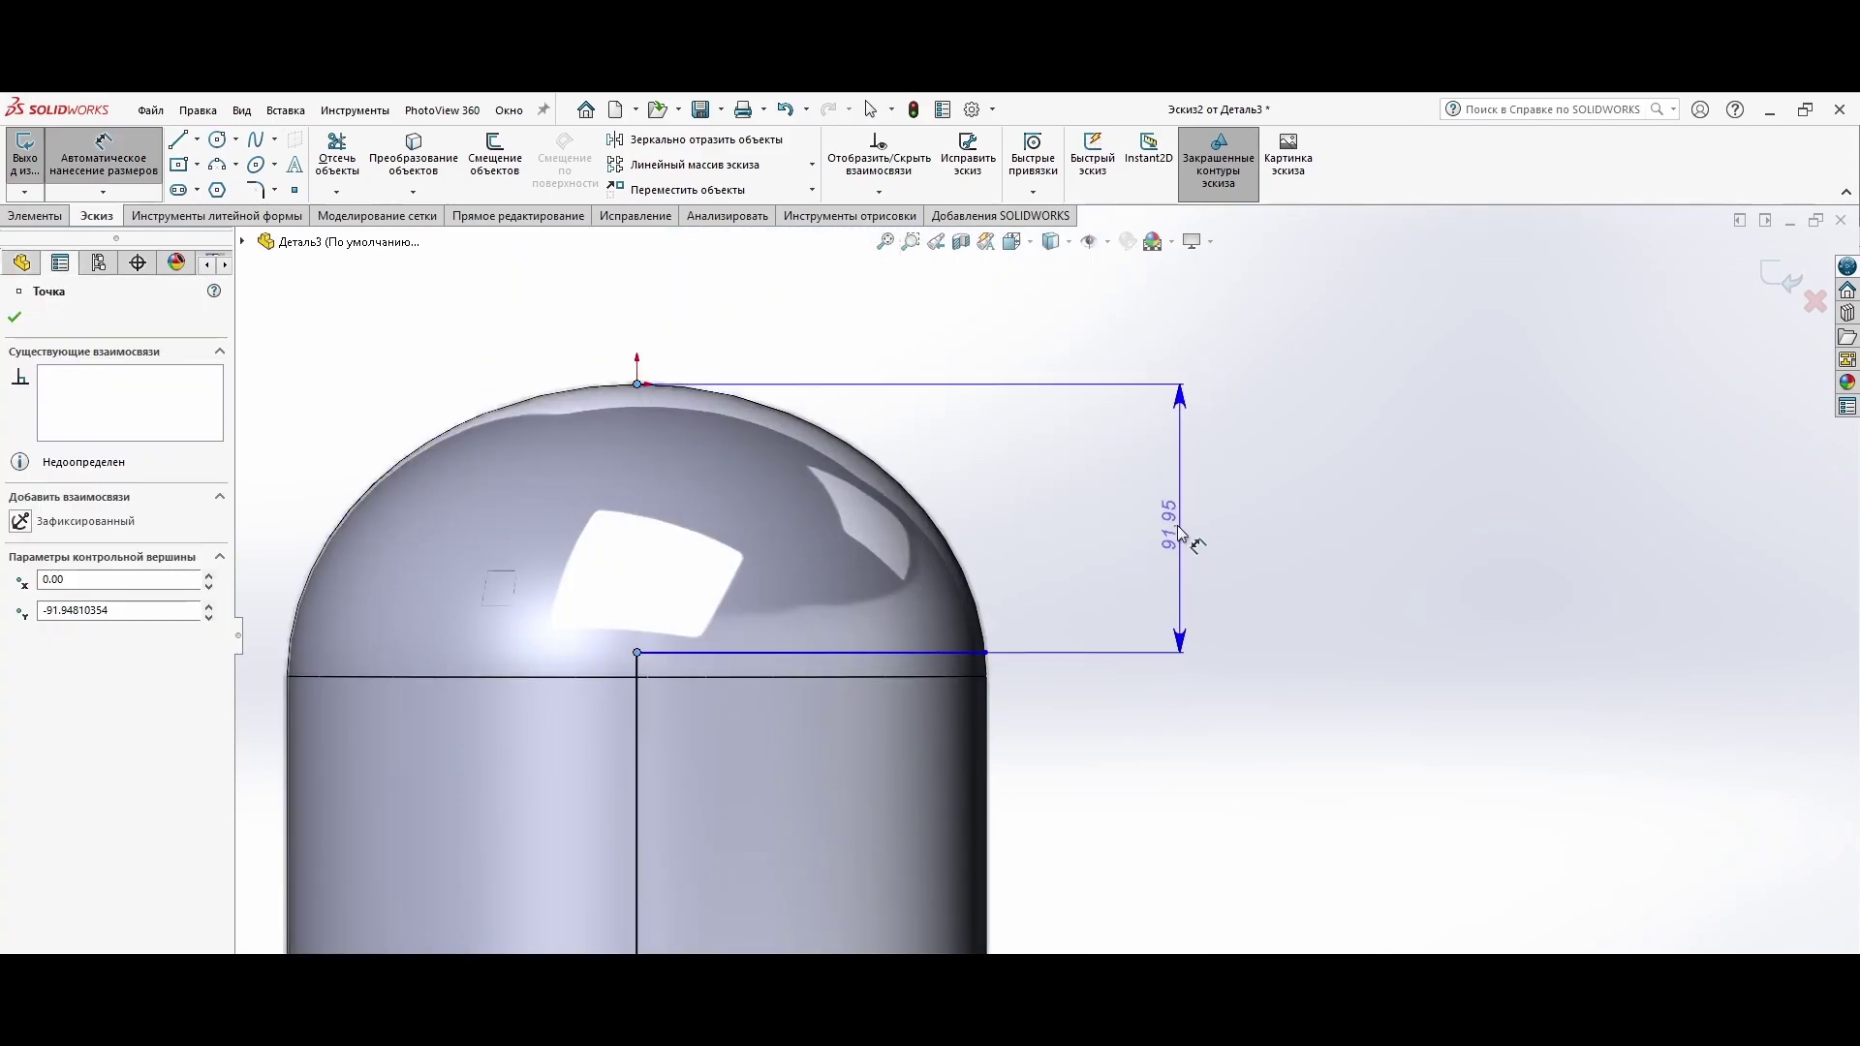
Step: Dimension the dome height to 95 mm and leave the sketch
click(1180, 533)
text(95.00мм)
key(Return)
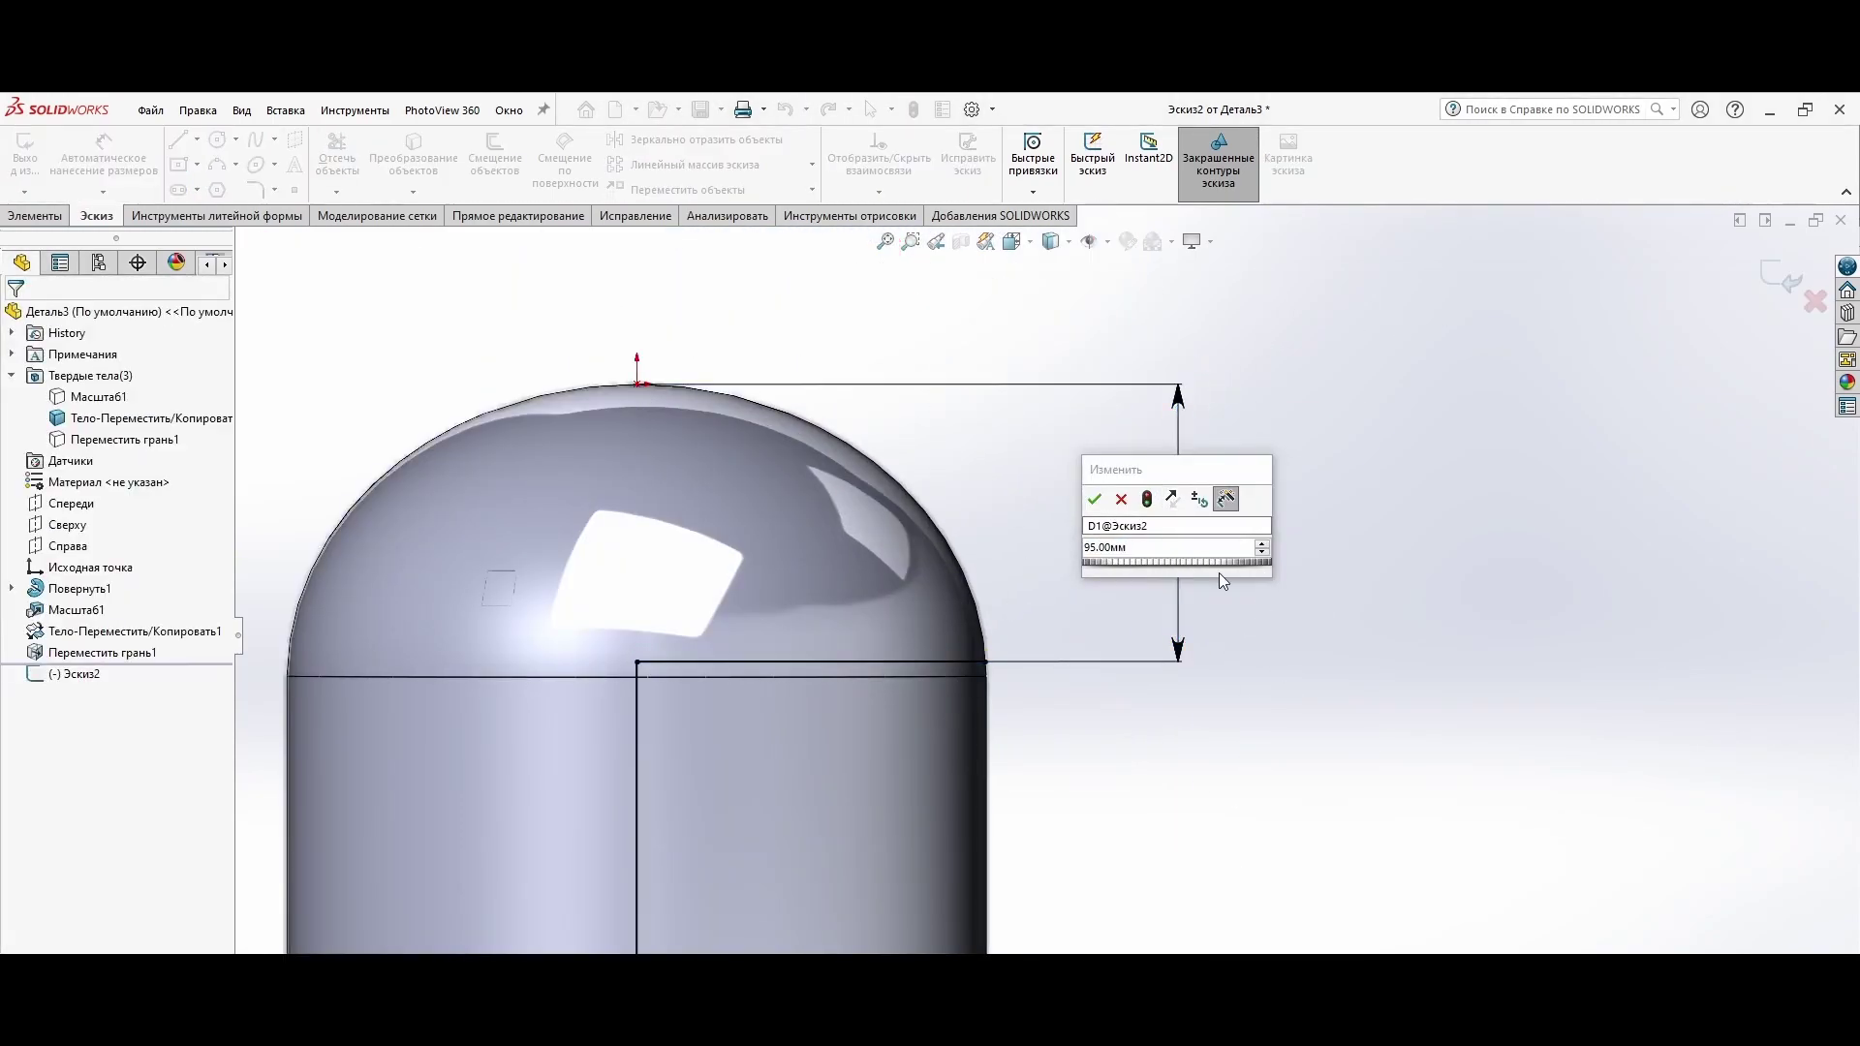
click(36, 215)
Step: Cut through the body with a flipped Through All extruded cut
click(502, 155)
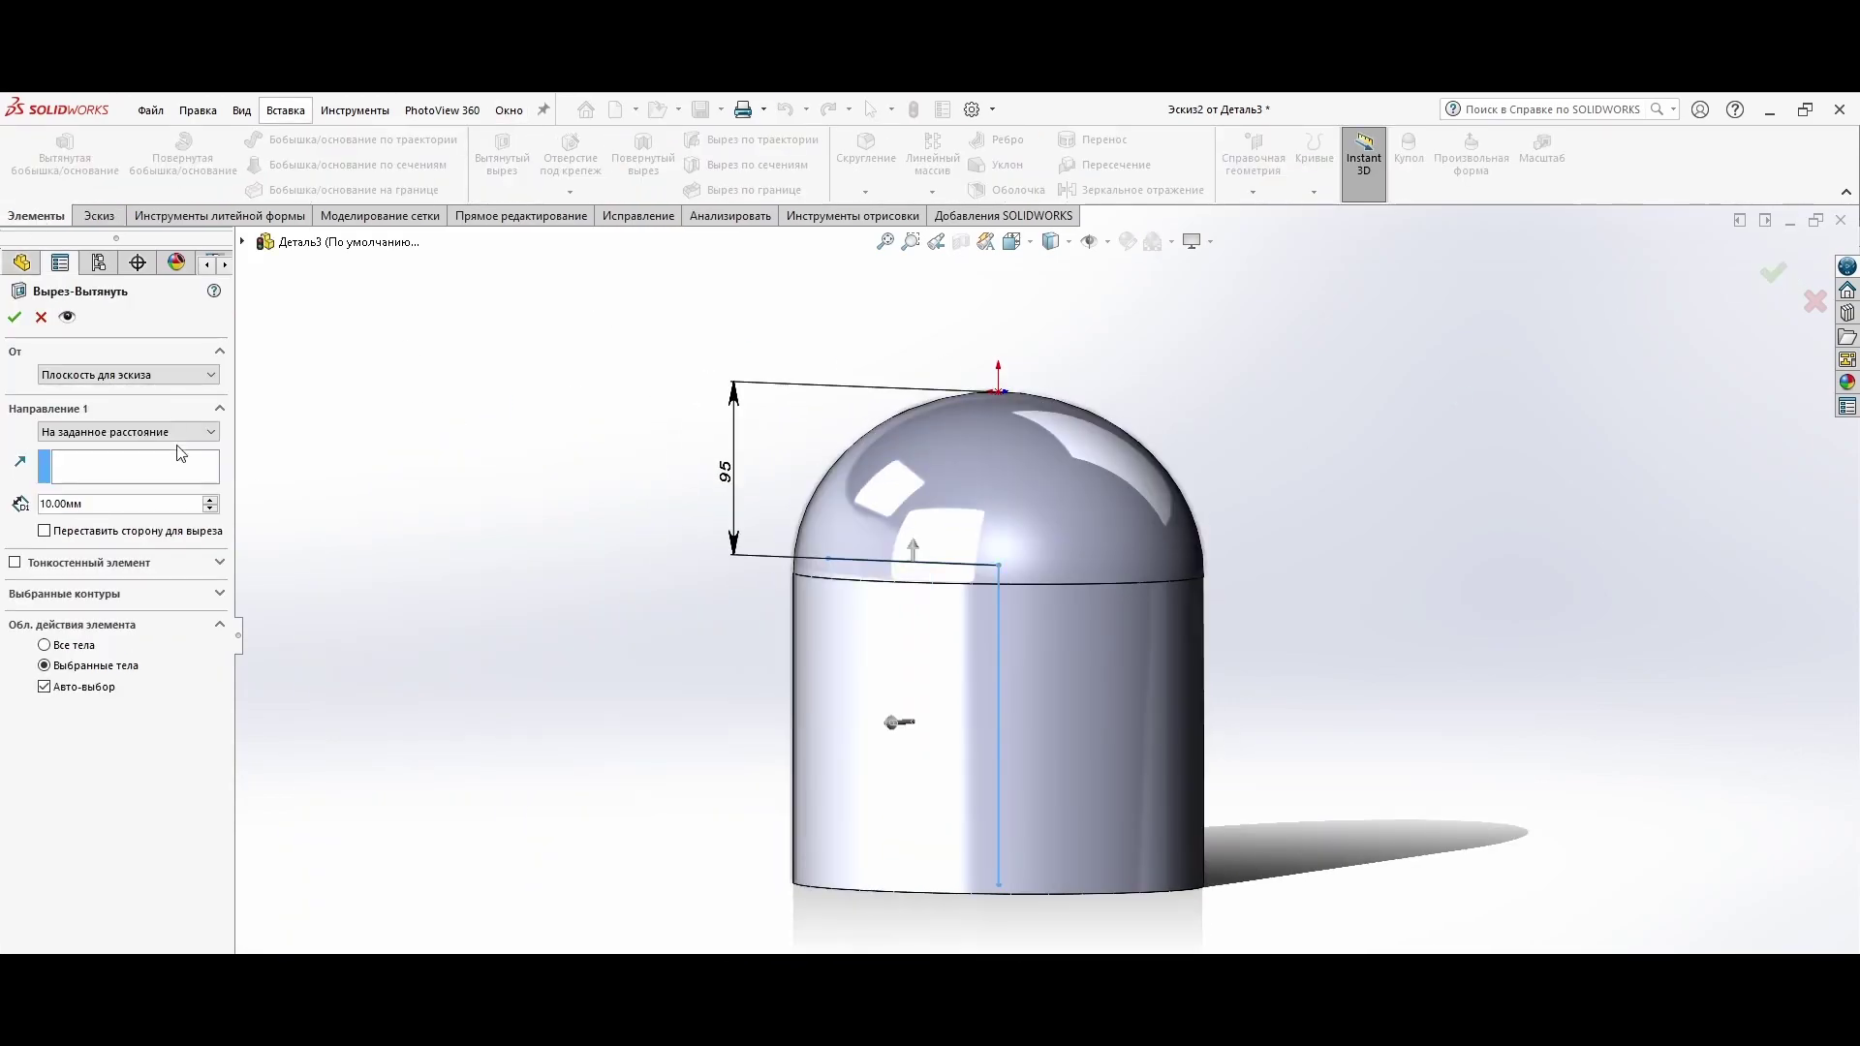
click(126, 374)
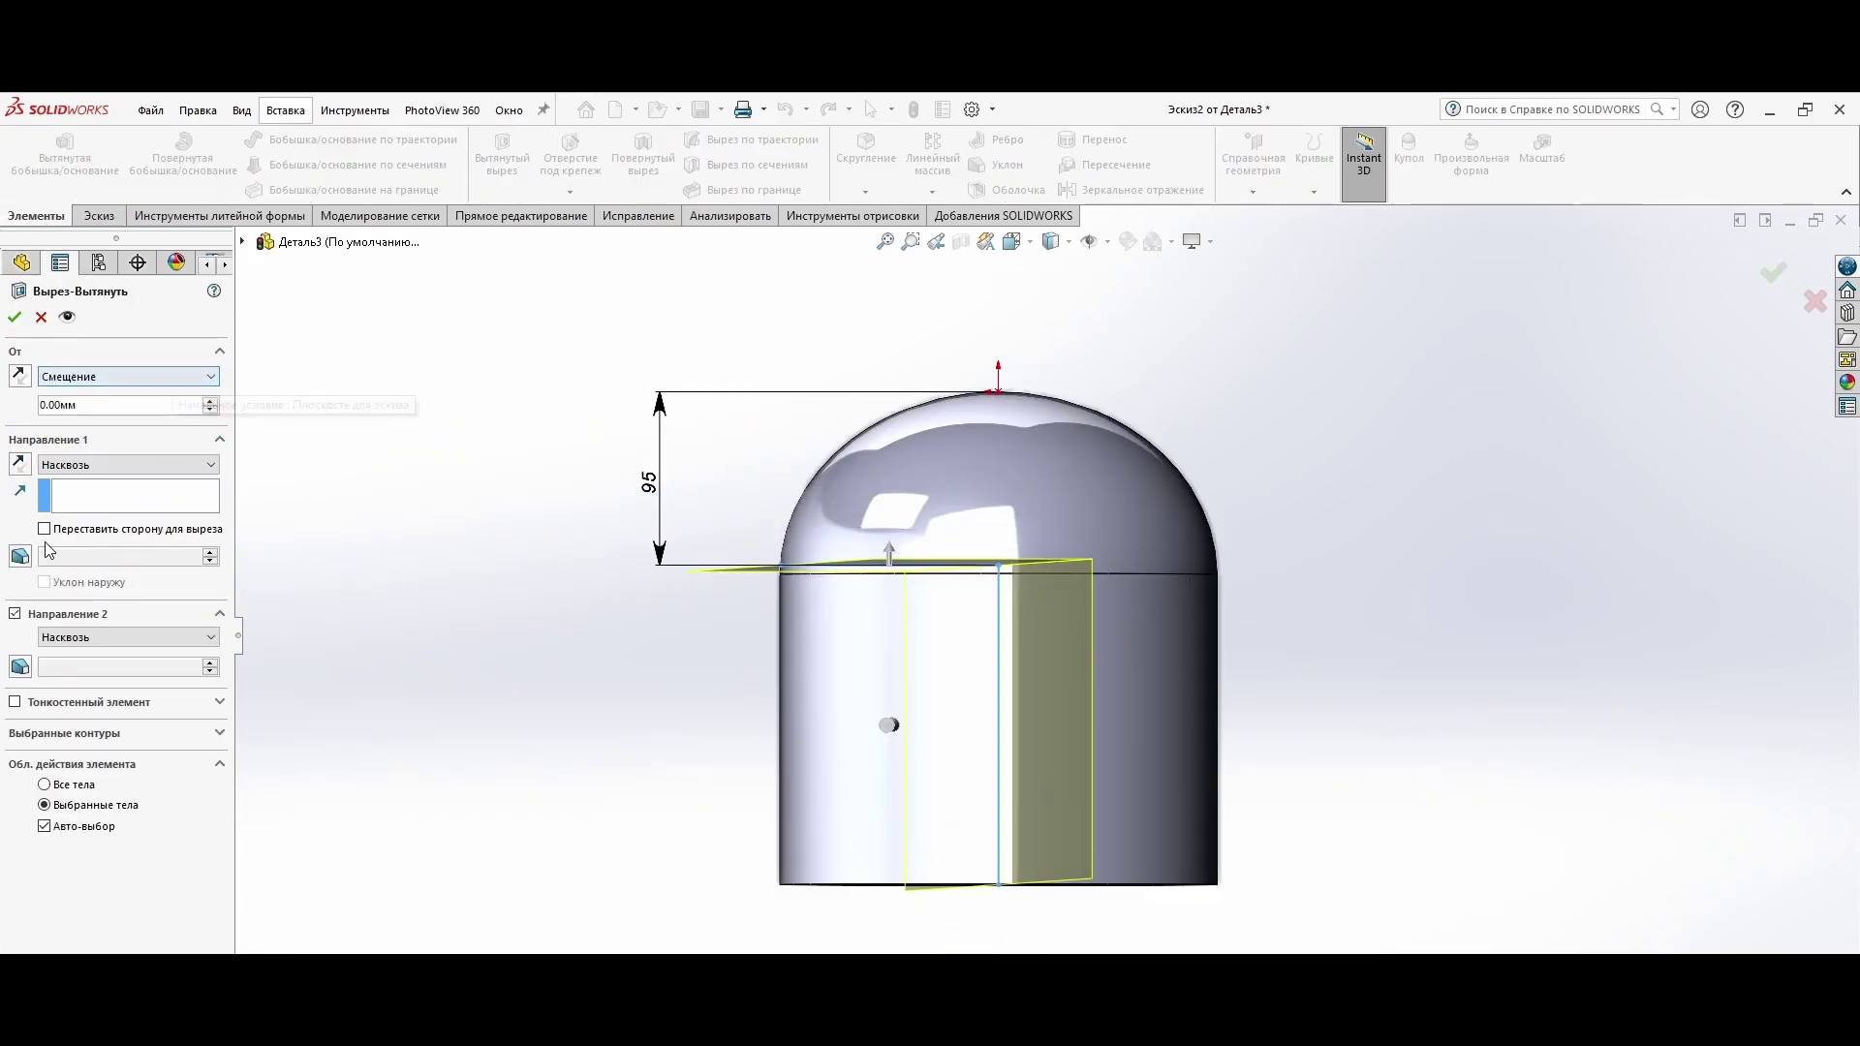
click(44, 528)
key(Return)
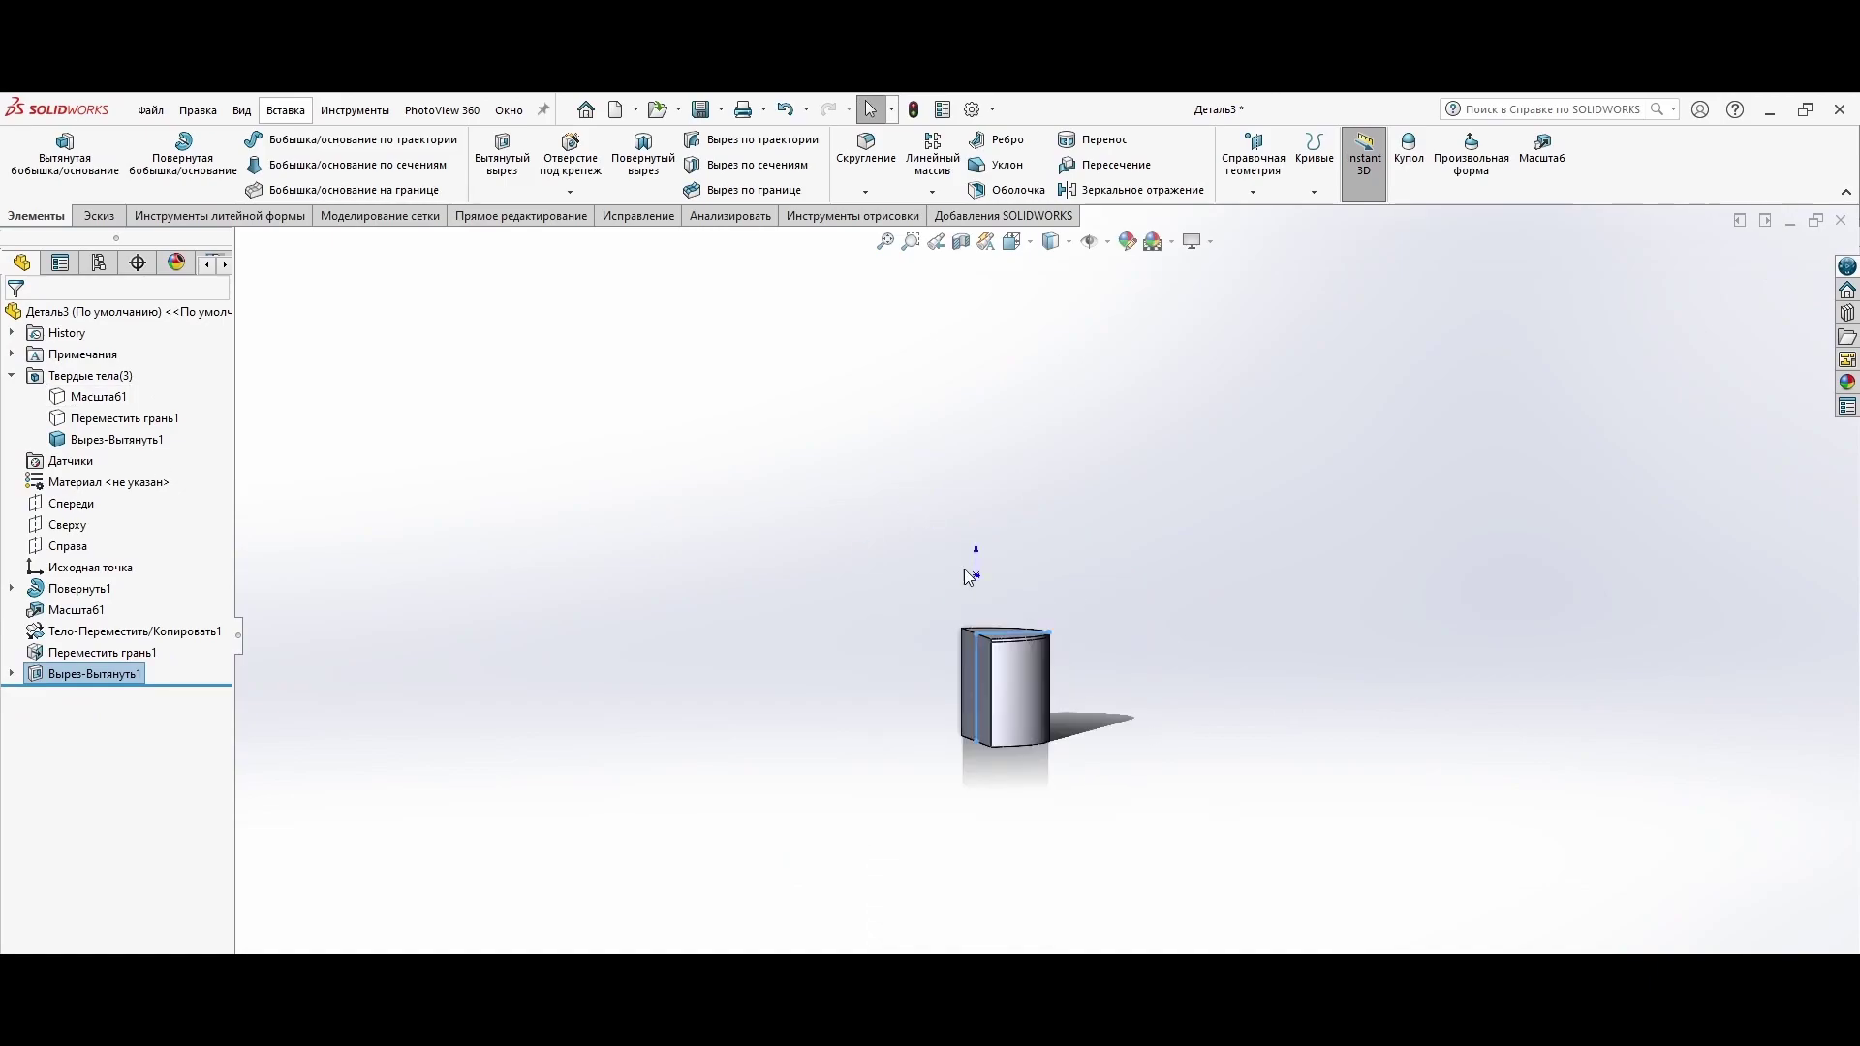
Step: Combine the resulting bodies into one
scroll(387, 649, down, 5)
click(286, 109)
click(630, 619)
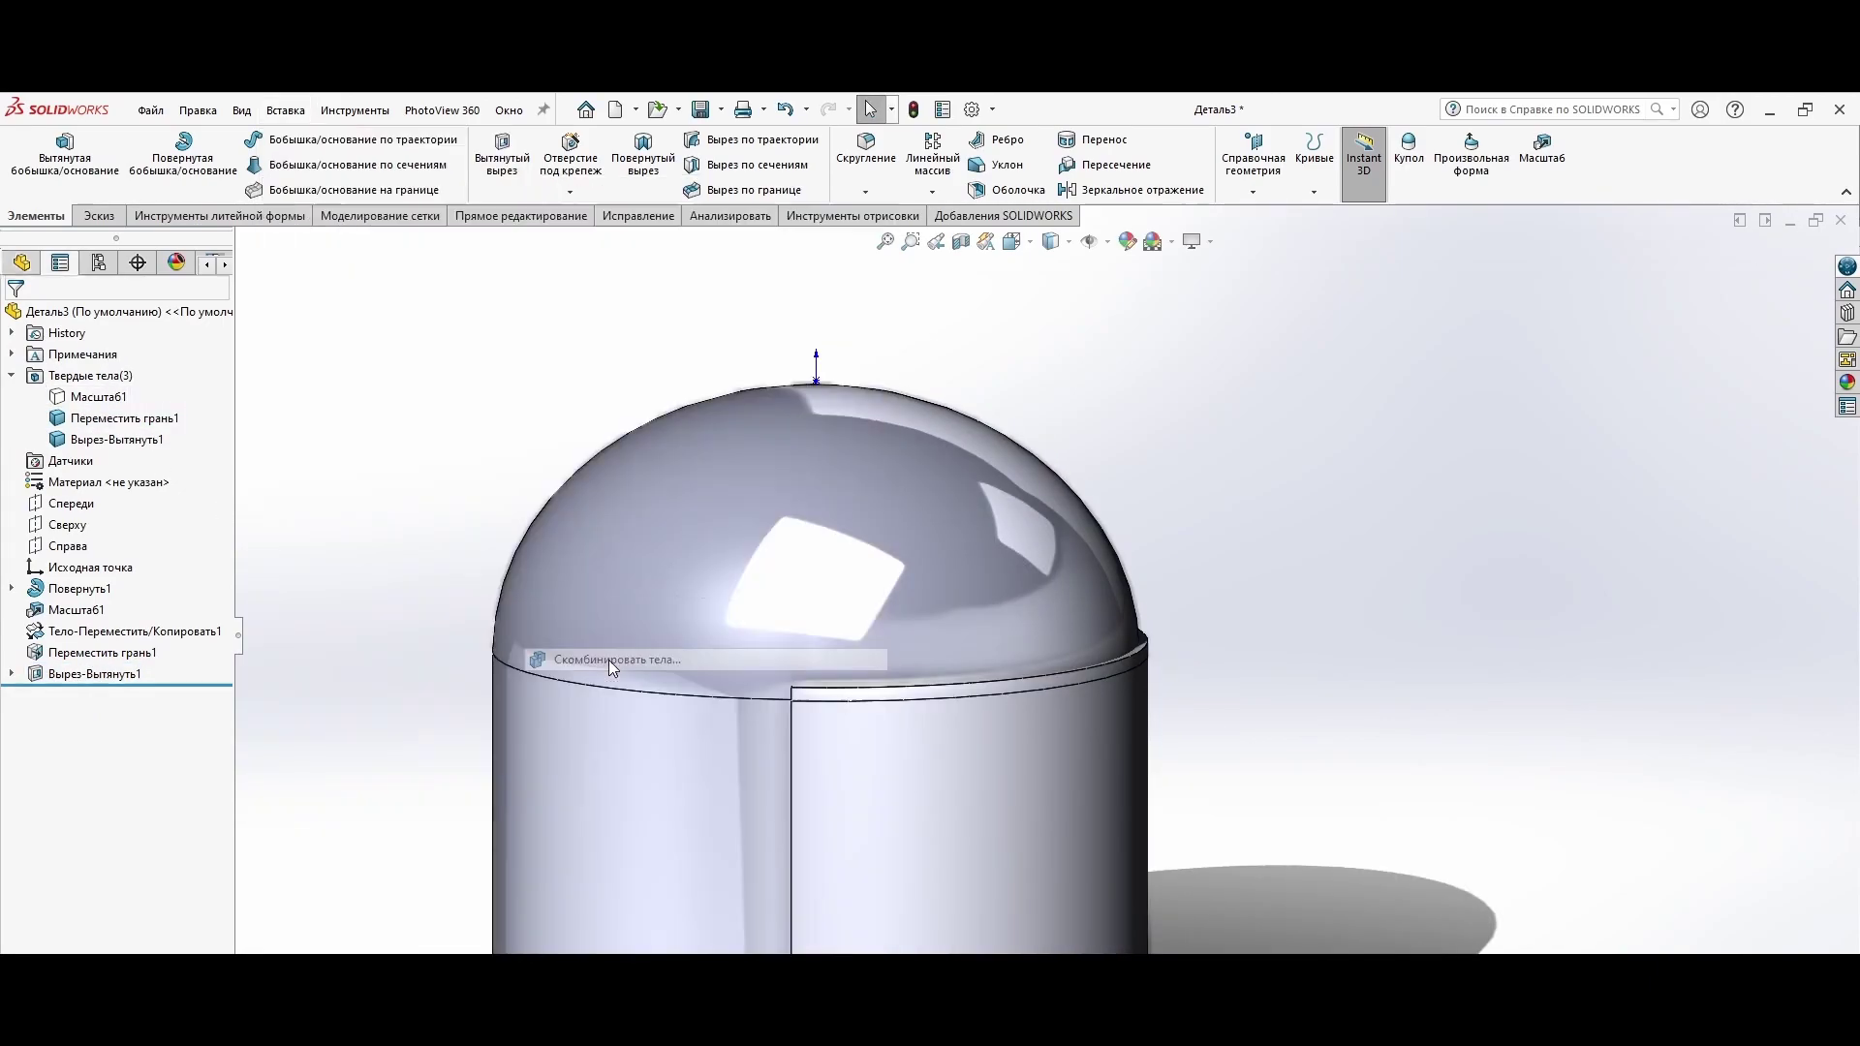
key(Return)
scroll(1005, 714, up, 3)
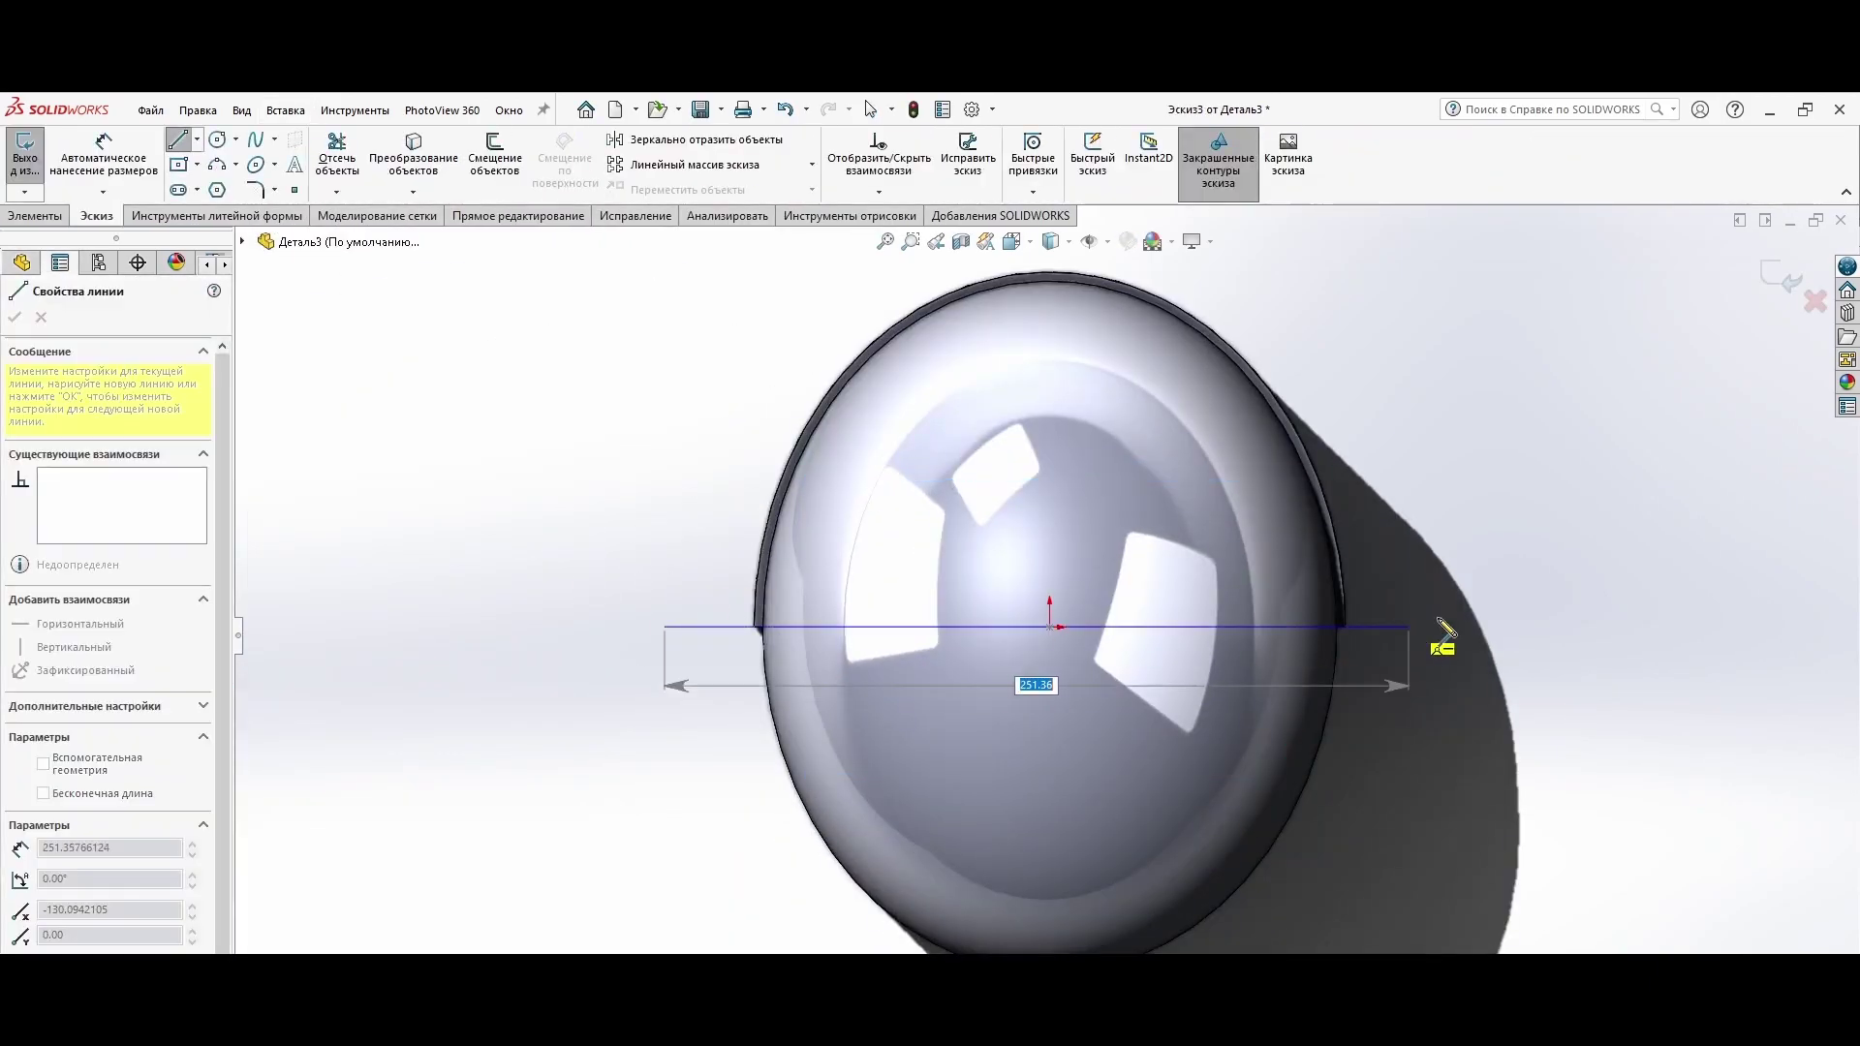
Step: Draw a vertical centerline through the origin and the left half of the chamfered band outline
right_drag(1035, 318, 1029, 291)
click(1051, 627)
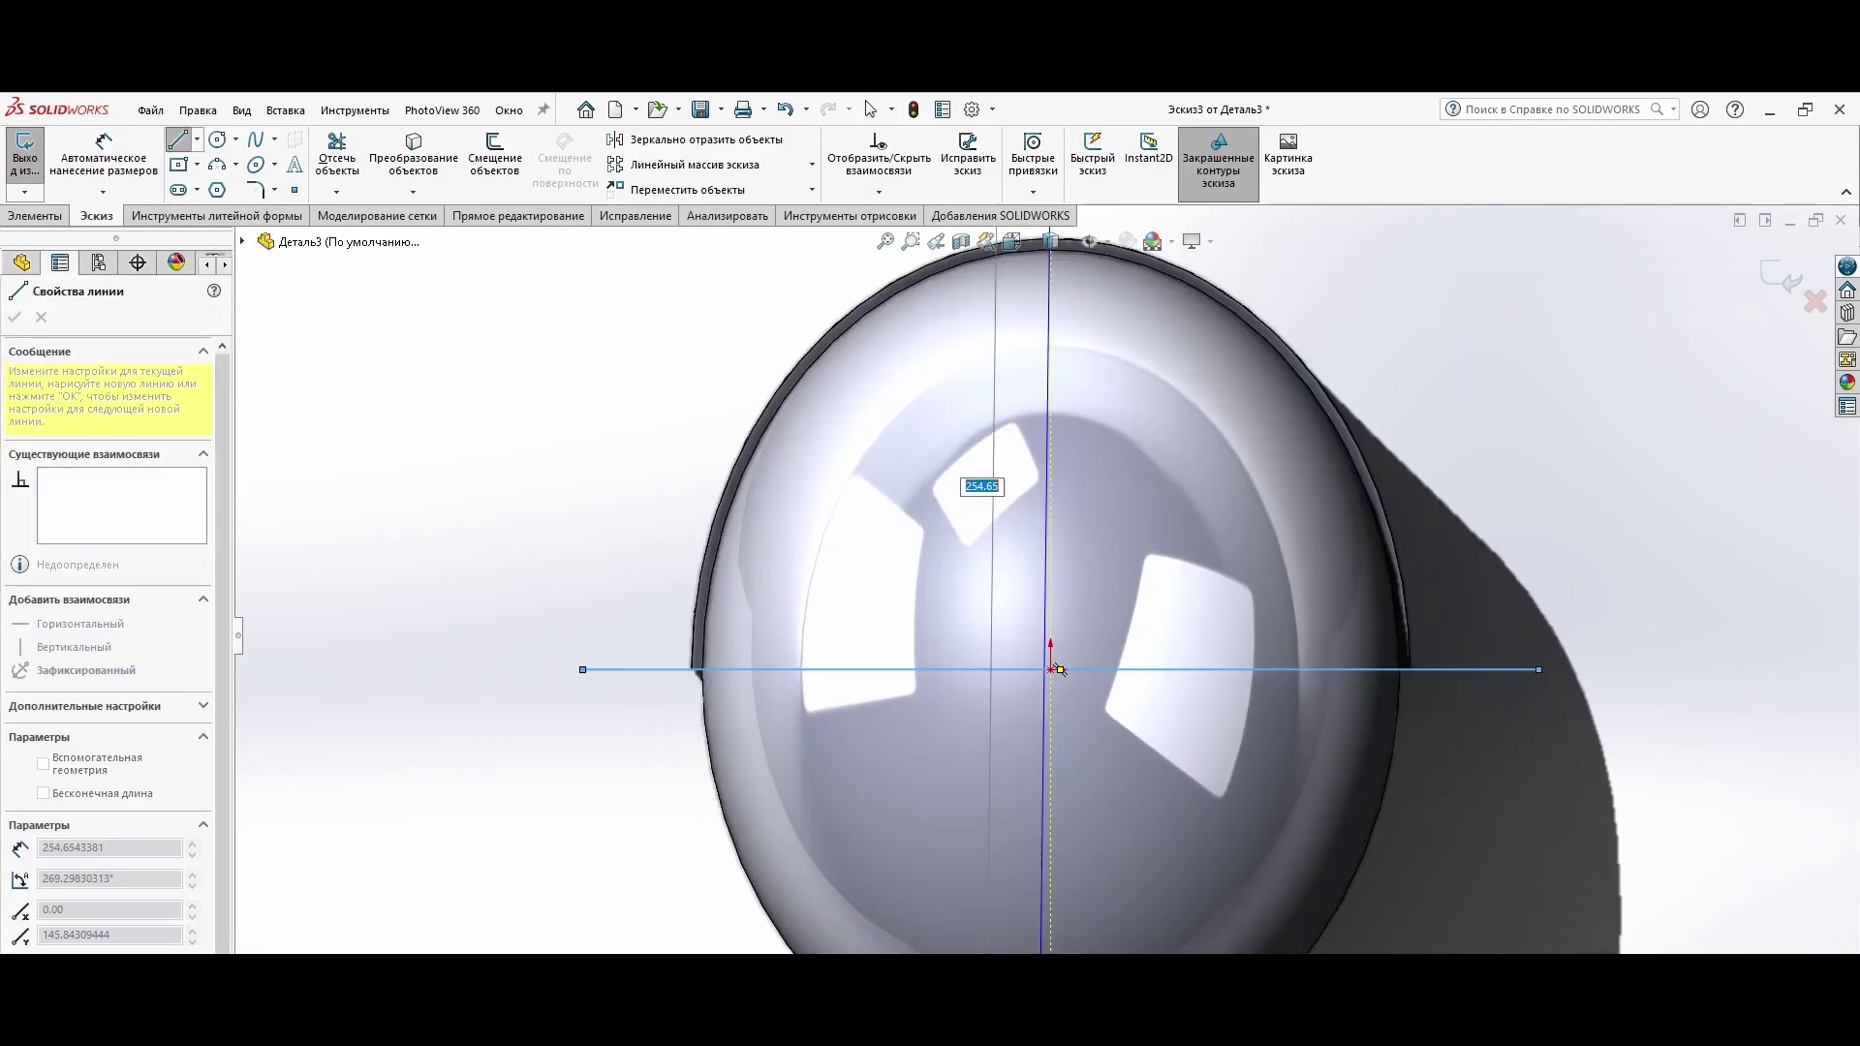
key(Escape)
scroll(1013, 664, up, 2)
scroll(1013, 667, down, 2)
key(l)
click(965, 553)
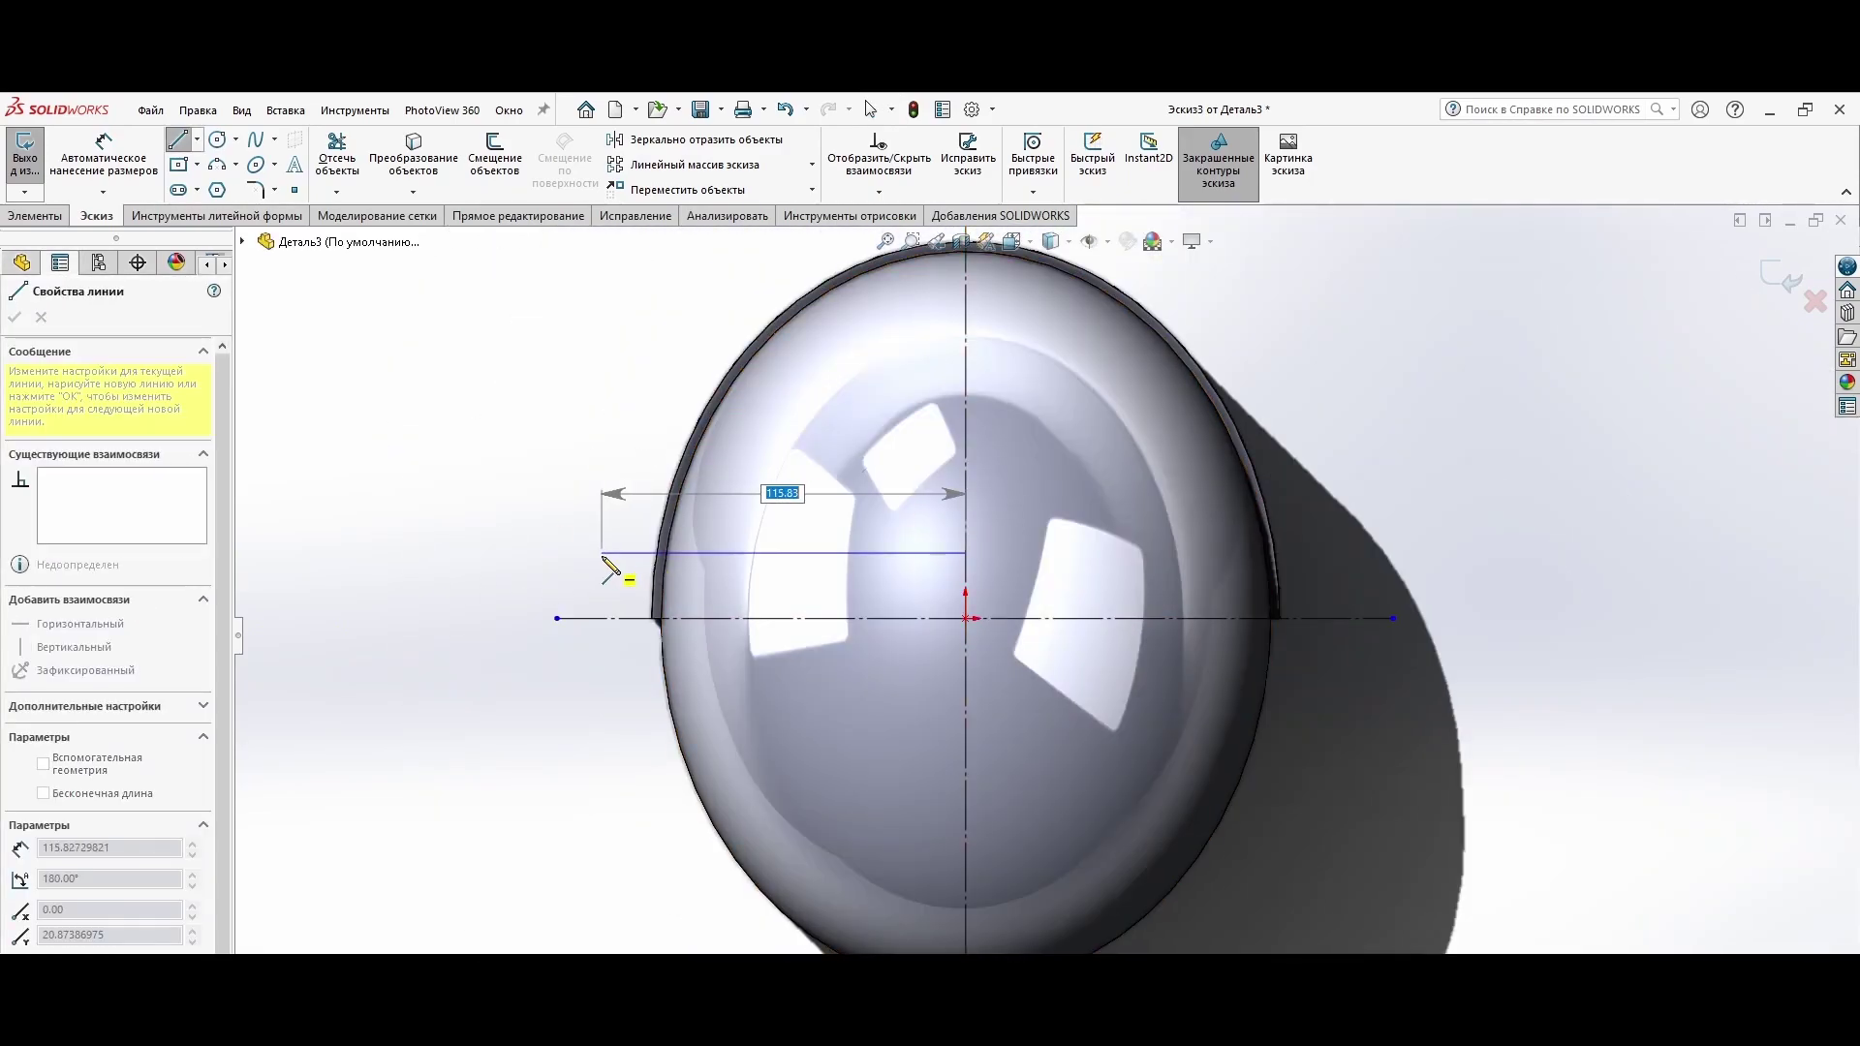
click(591, 592)
double_click(590, 618)
Step: Mirror the left half of the band about the centerline to close the profile
right_drag(852, 639, 880, 634)
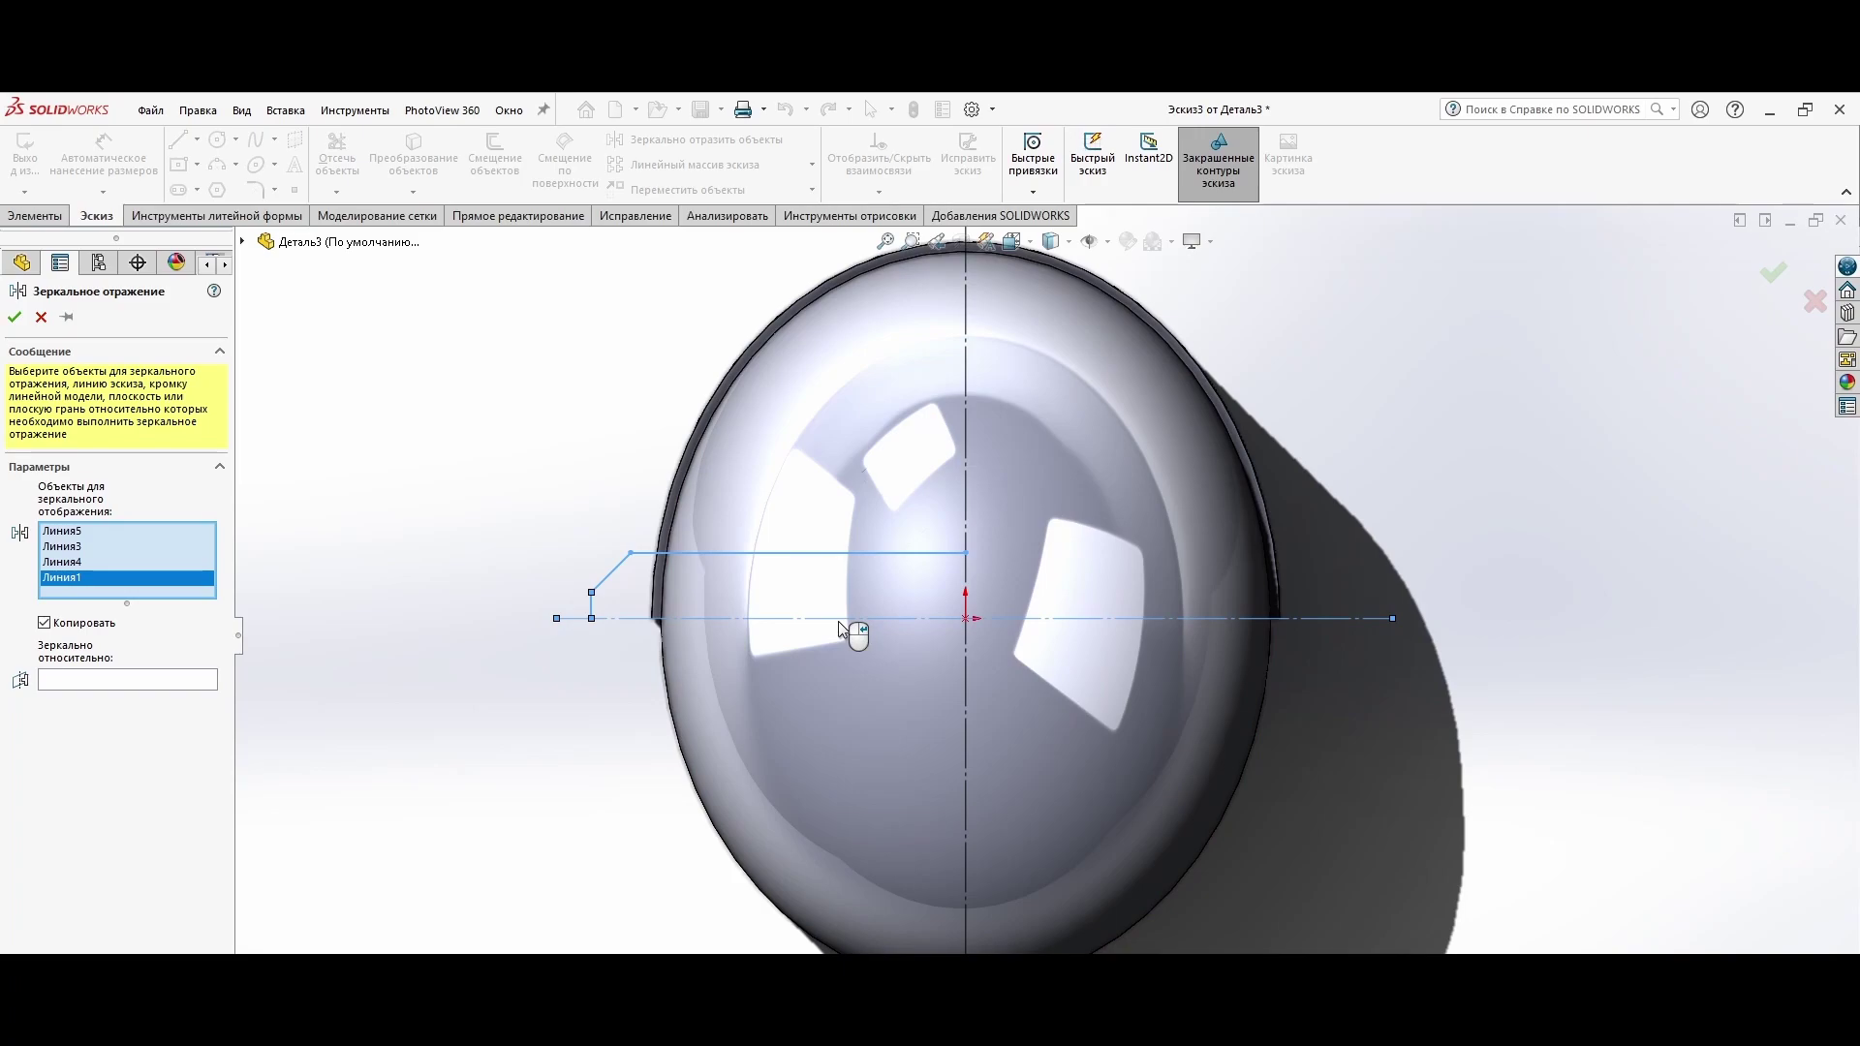
drag(467, 471, 689, 683)
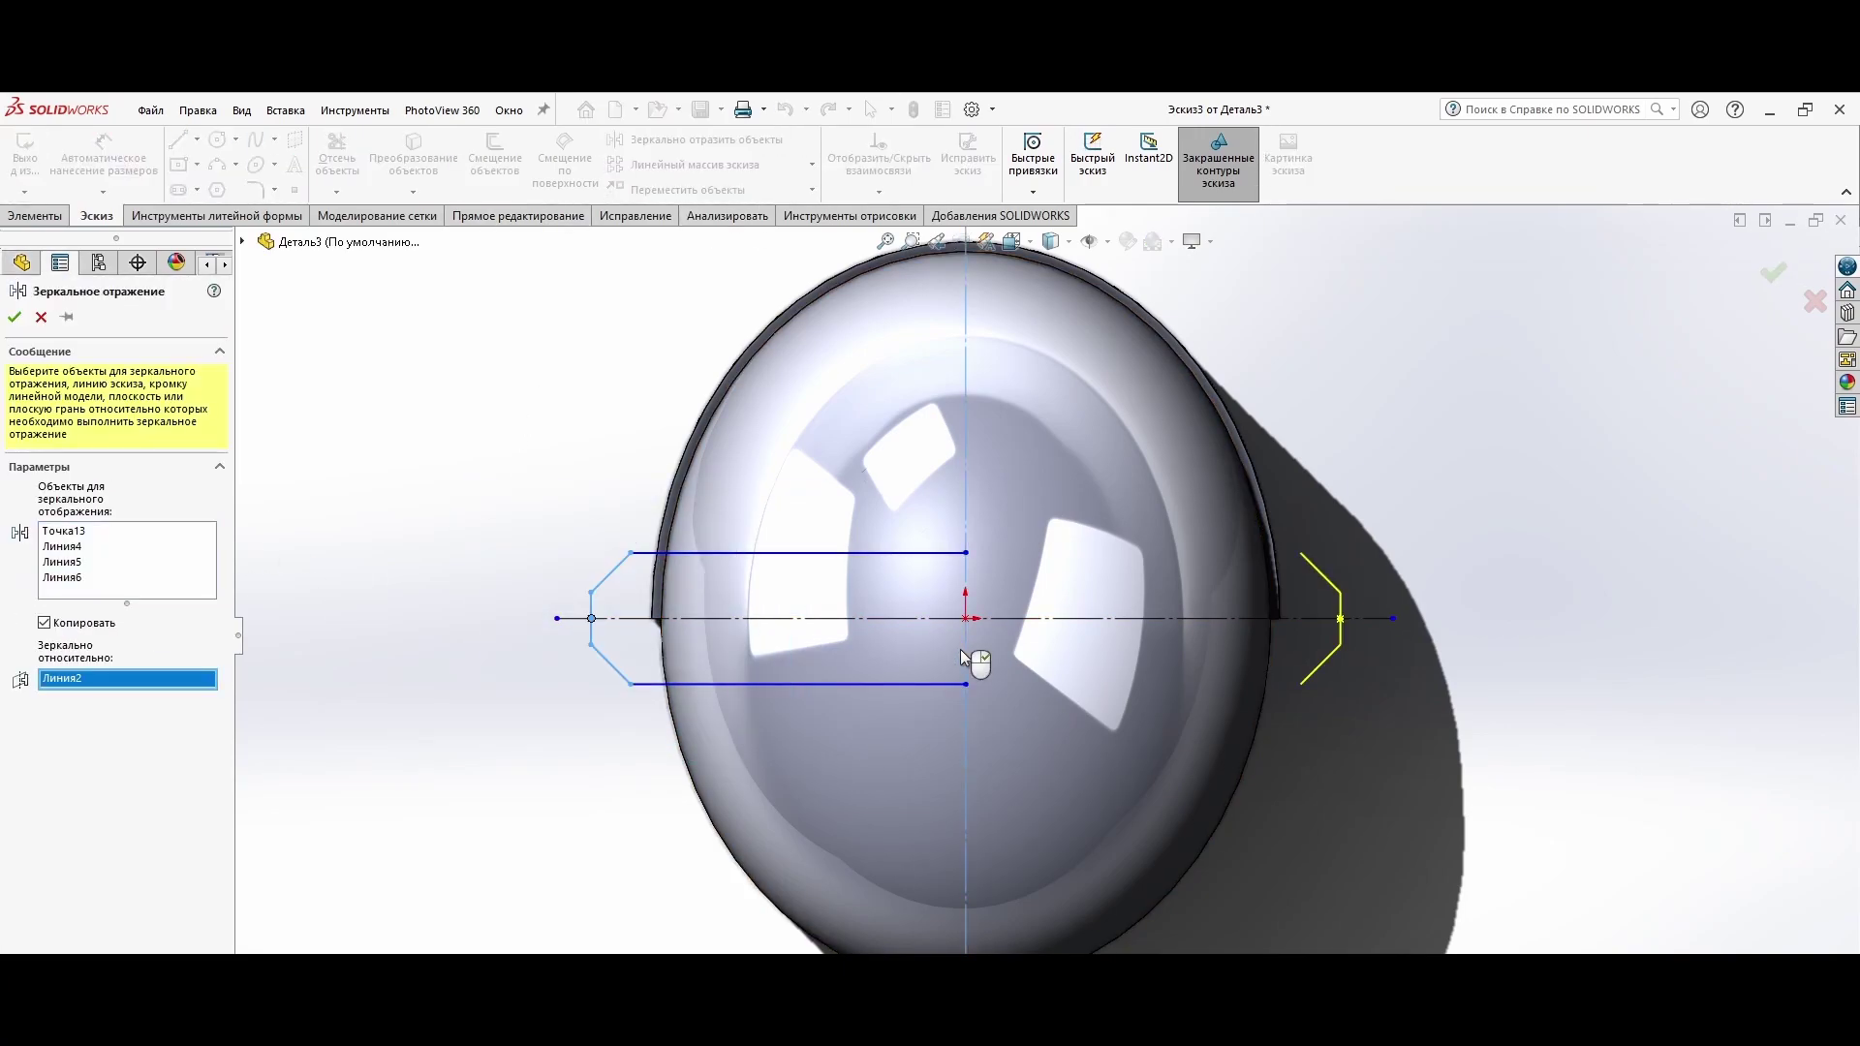
right_click(972, 722)
scroll(678, 726, up, 3)
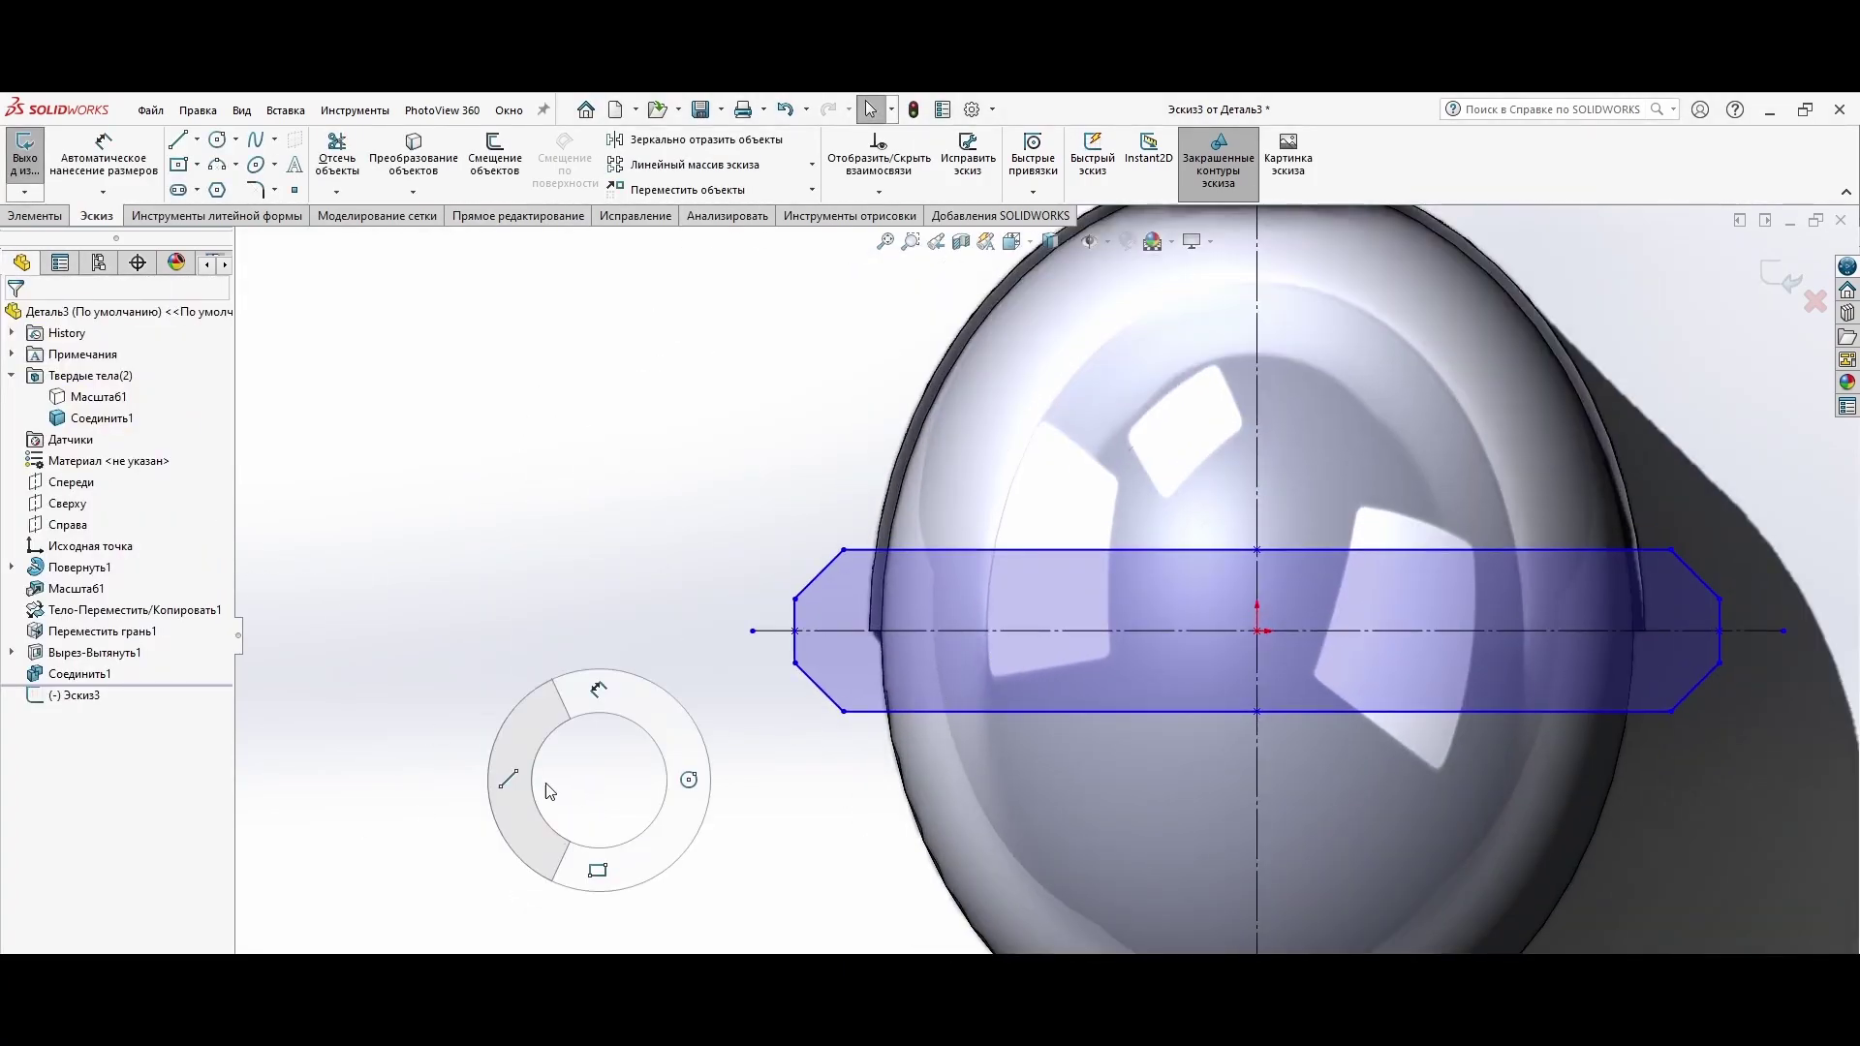
scroll(581, 678, down, 2)
Step: Dimension the band 230 wide overall with 5 mm end heights
click(501, 629)
click(1443, 630)
click(921, 484)
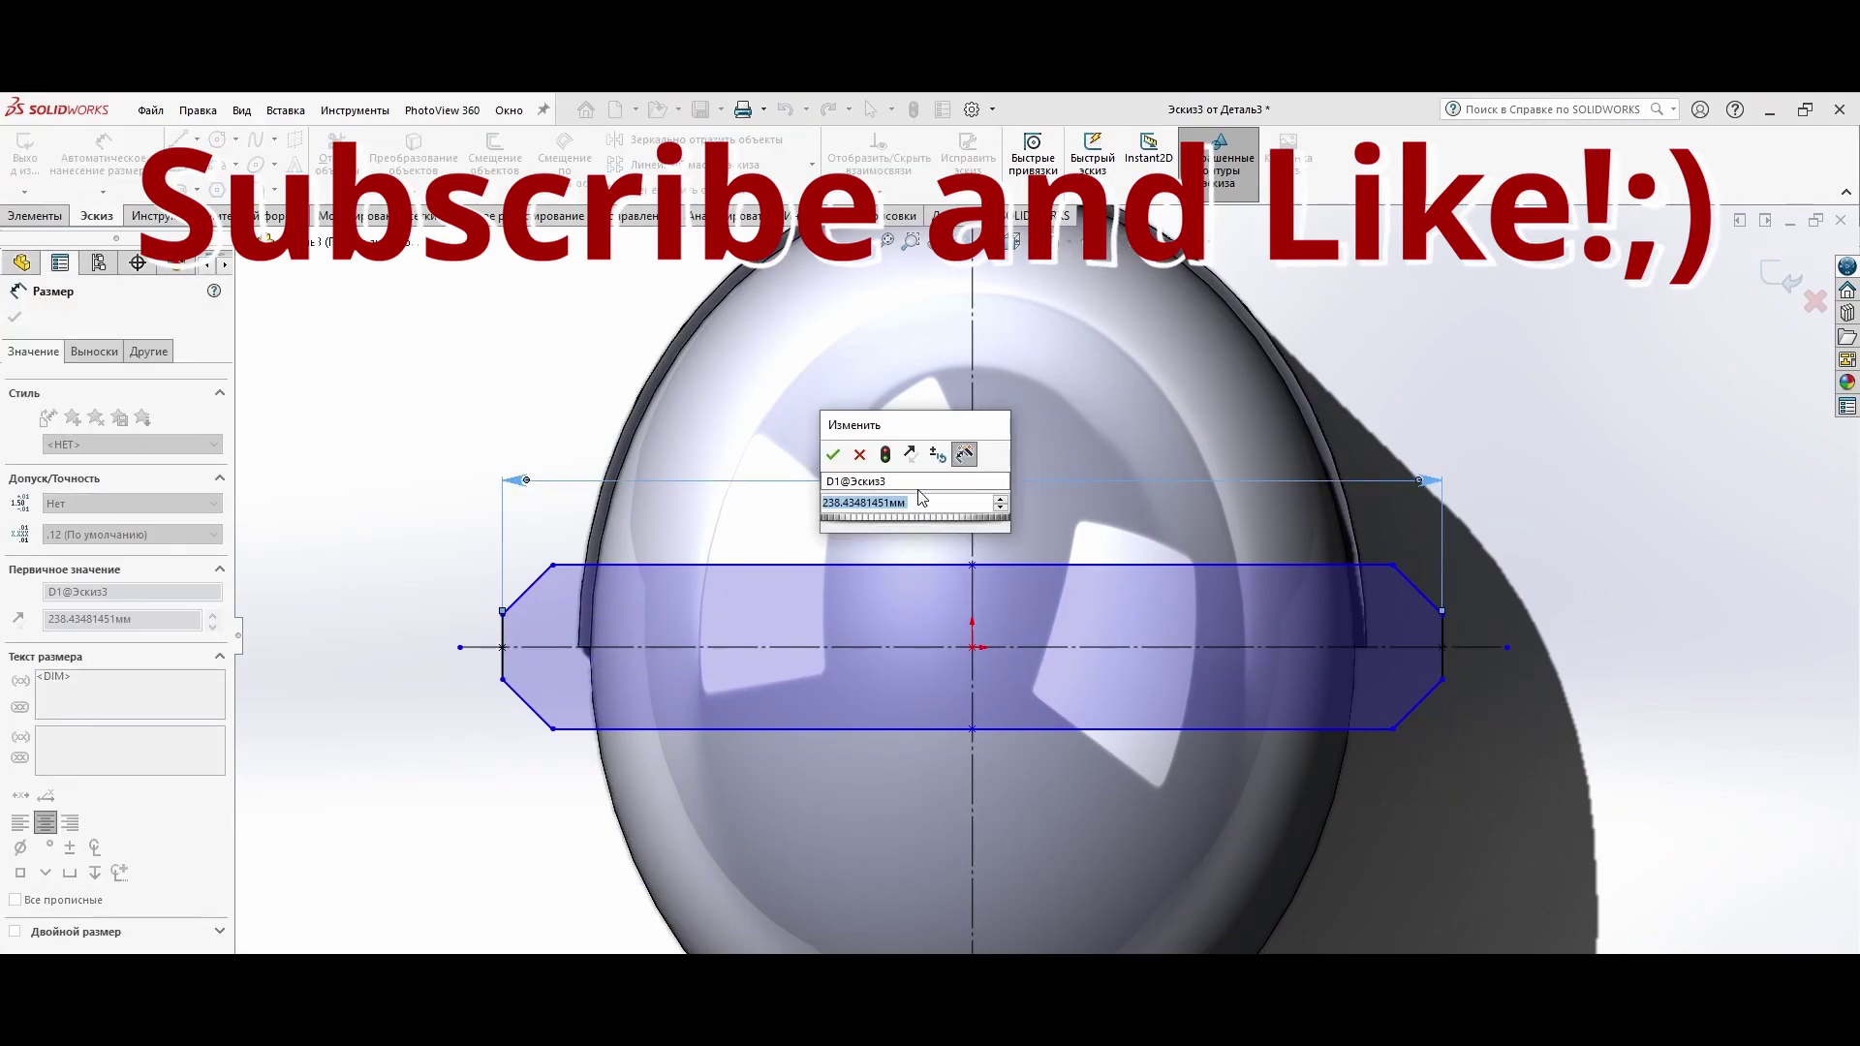
text(230)
key(Return)
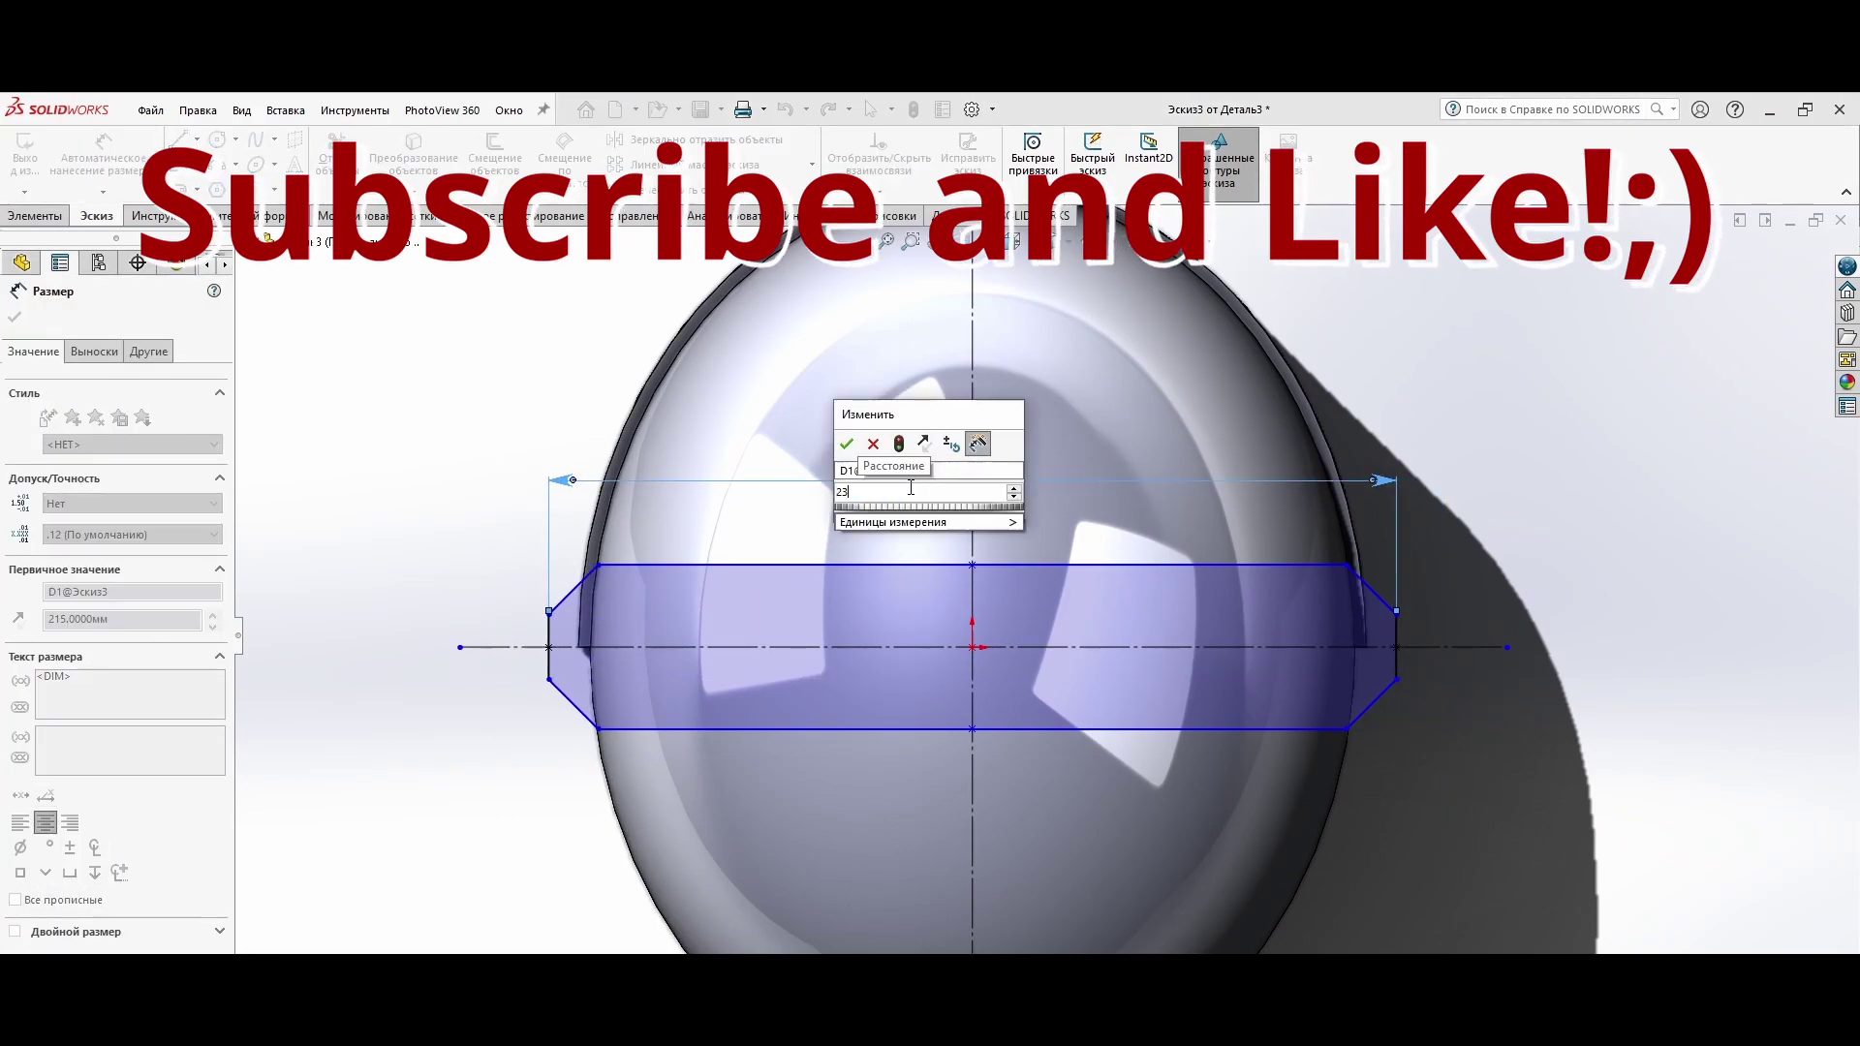
click(519, 658)
click(430, 649)
text(5)
key(Return)
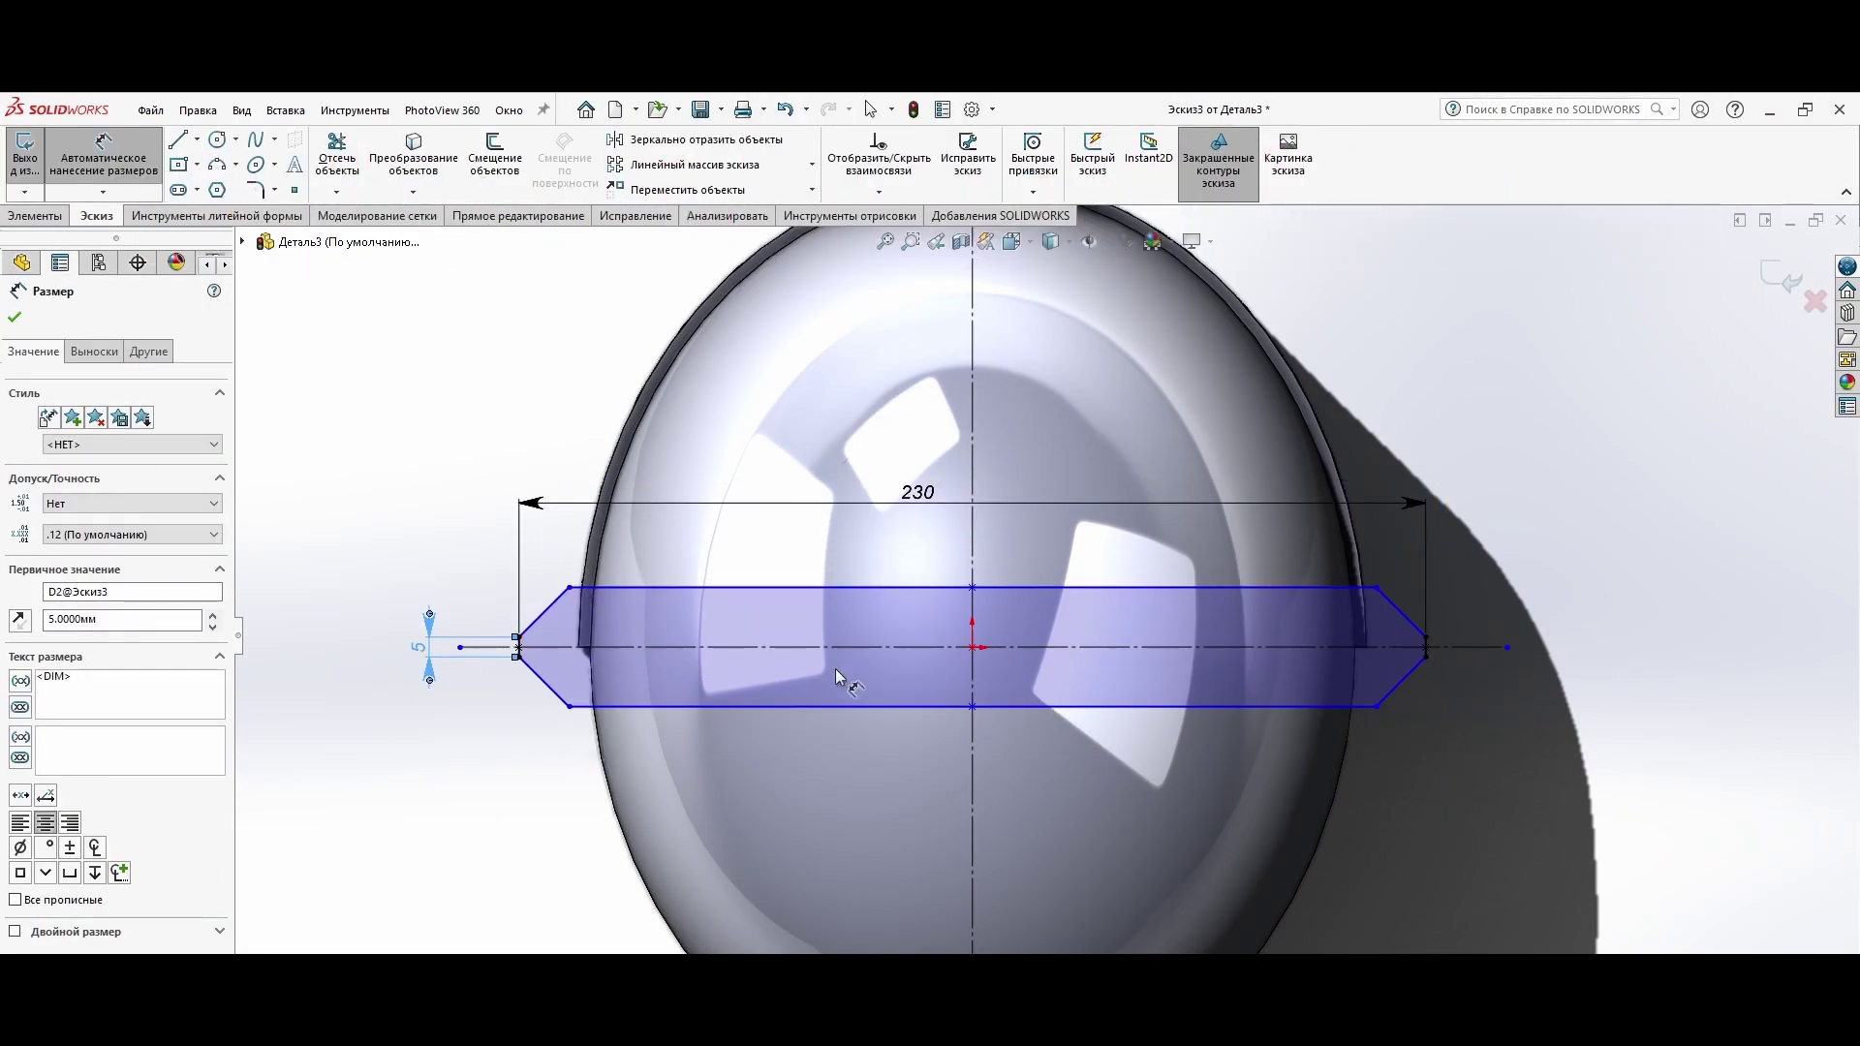
Step: Set the band height to 35 and the chamfer angles to 22°
click(789, 647)
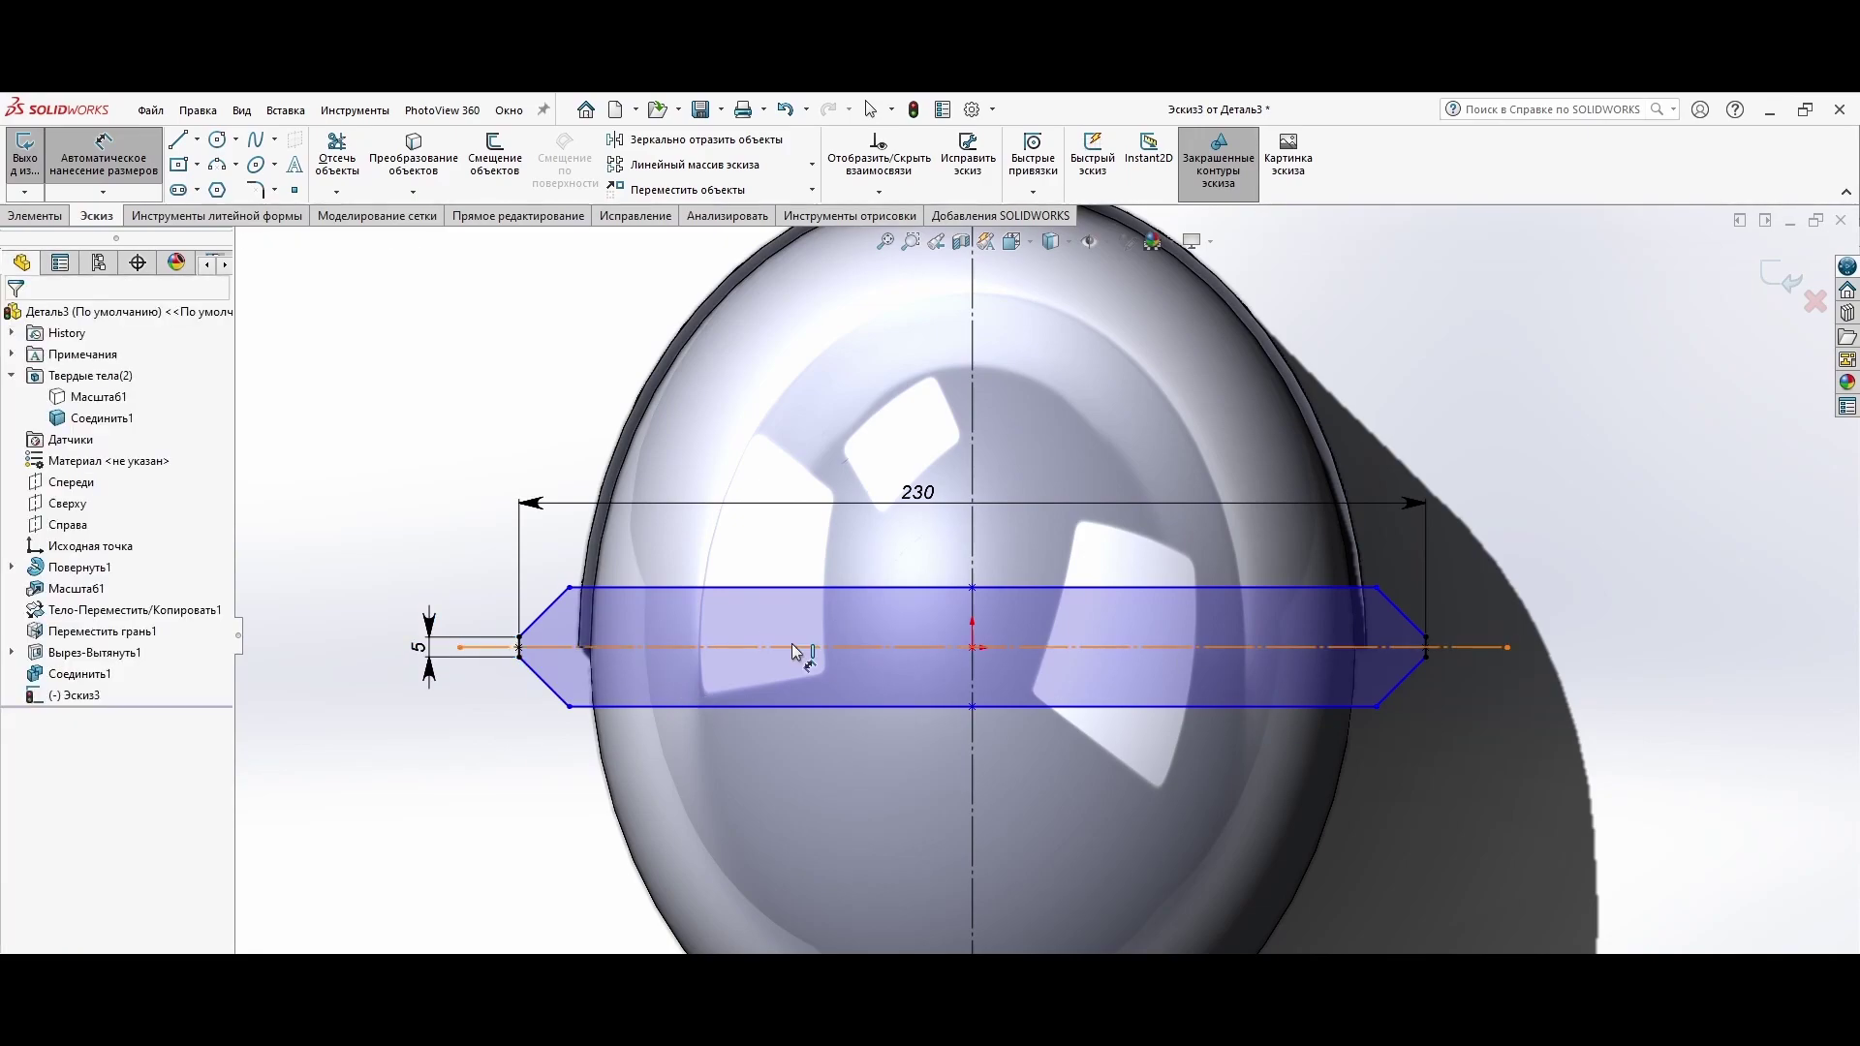
click(759, 588)
click(373, 649)
text(35)
key(Return)
click(569, 717)
click(581, 804)
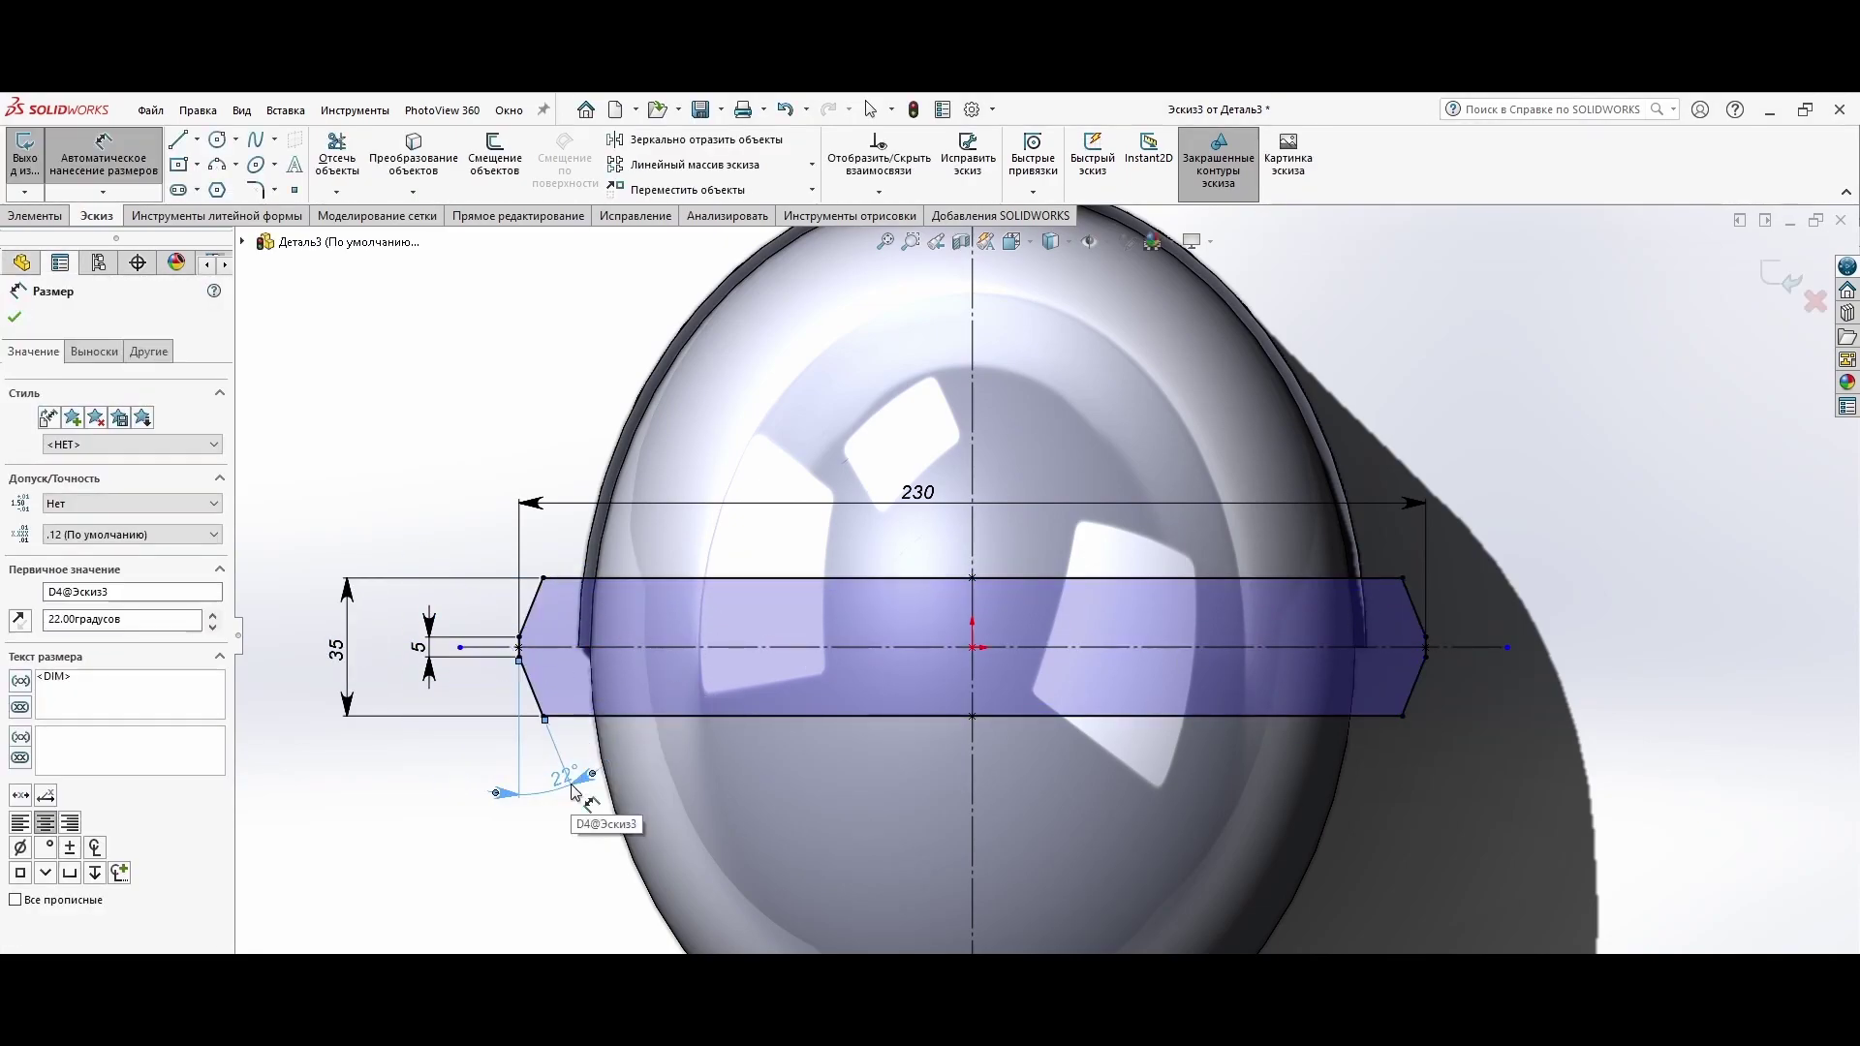
mouse_move(581, 804)
middle_down()
mouse_move(873, 523)
mouse_move(864, 630)
middle_up()
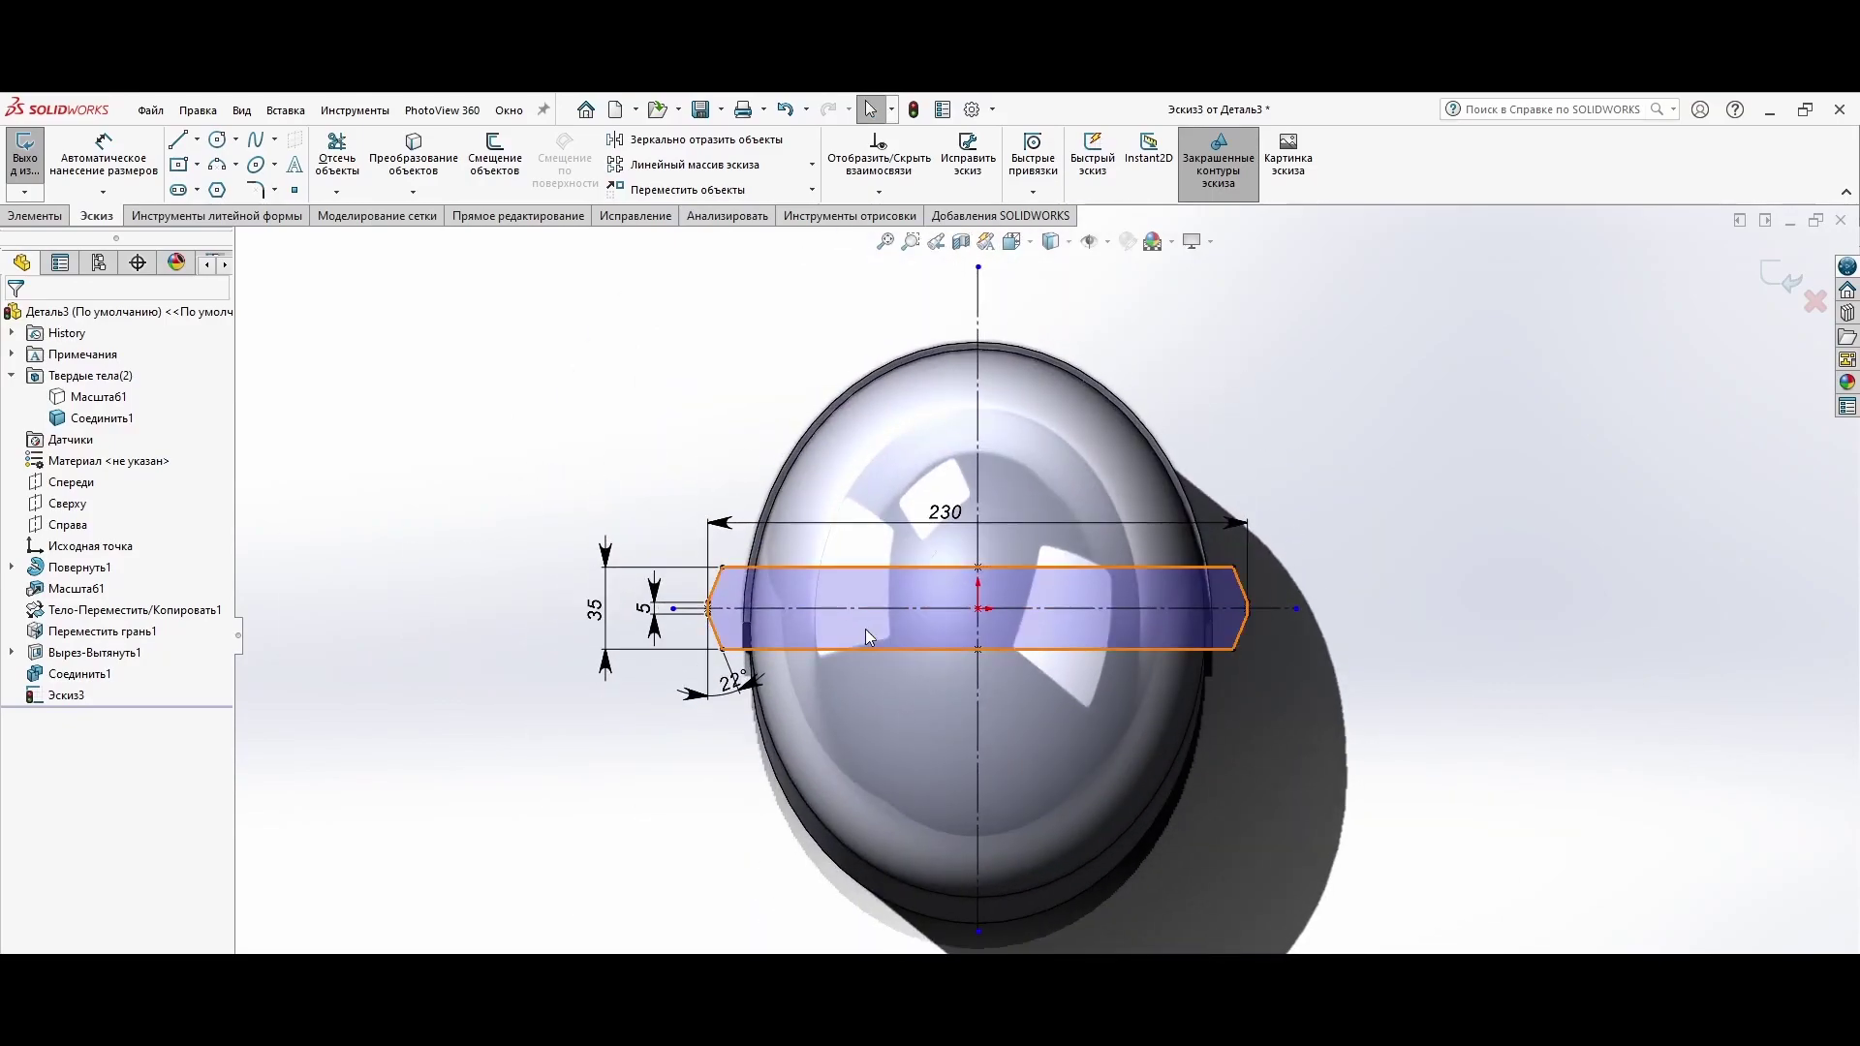
key(ctrl+a)
Step: Try a 110 mm offset extrusion, cancel it, and exit an empty sketch on the Сверху plane
click(126, 374)
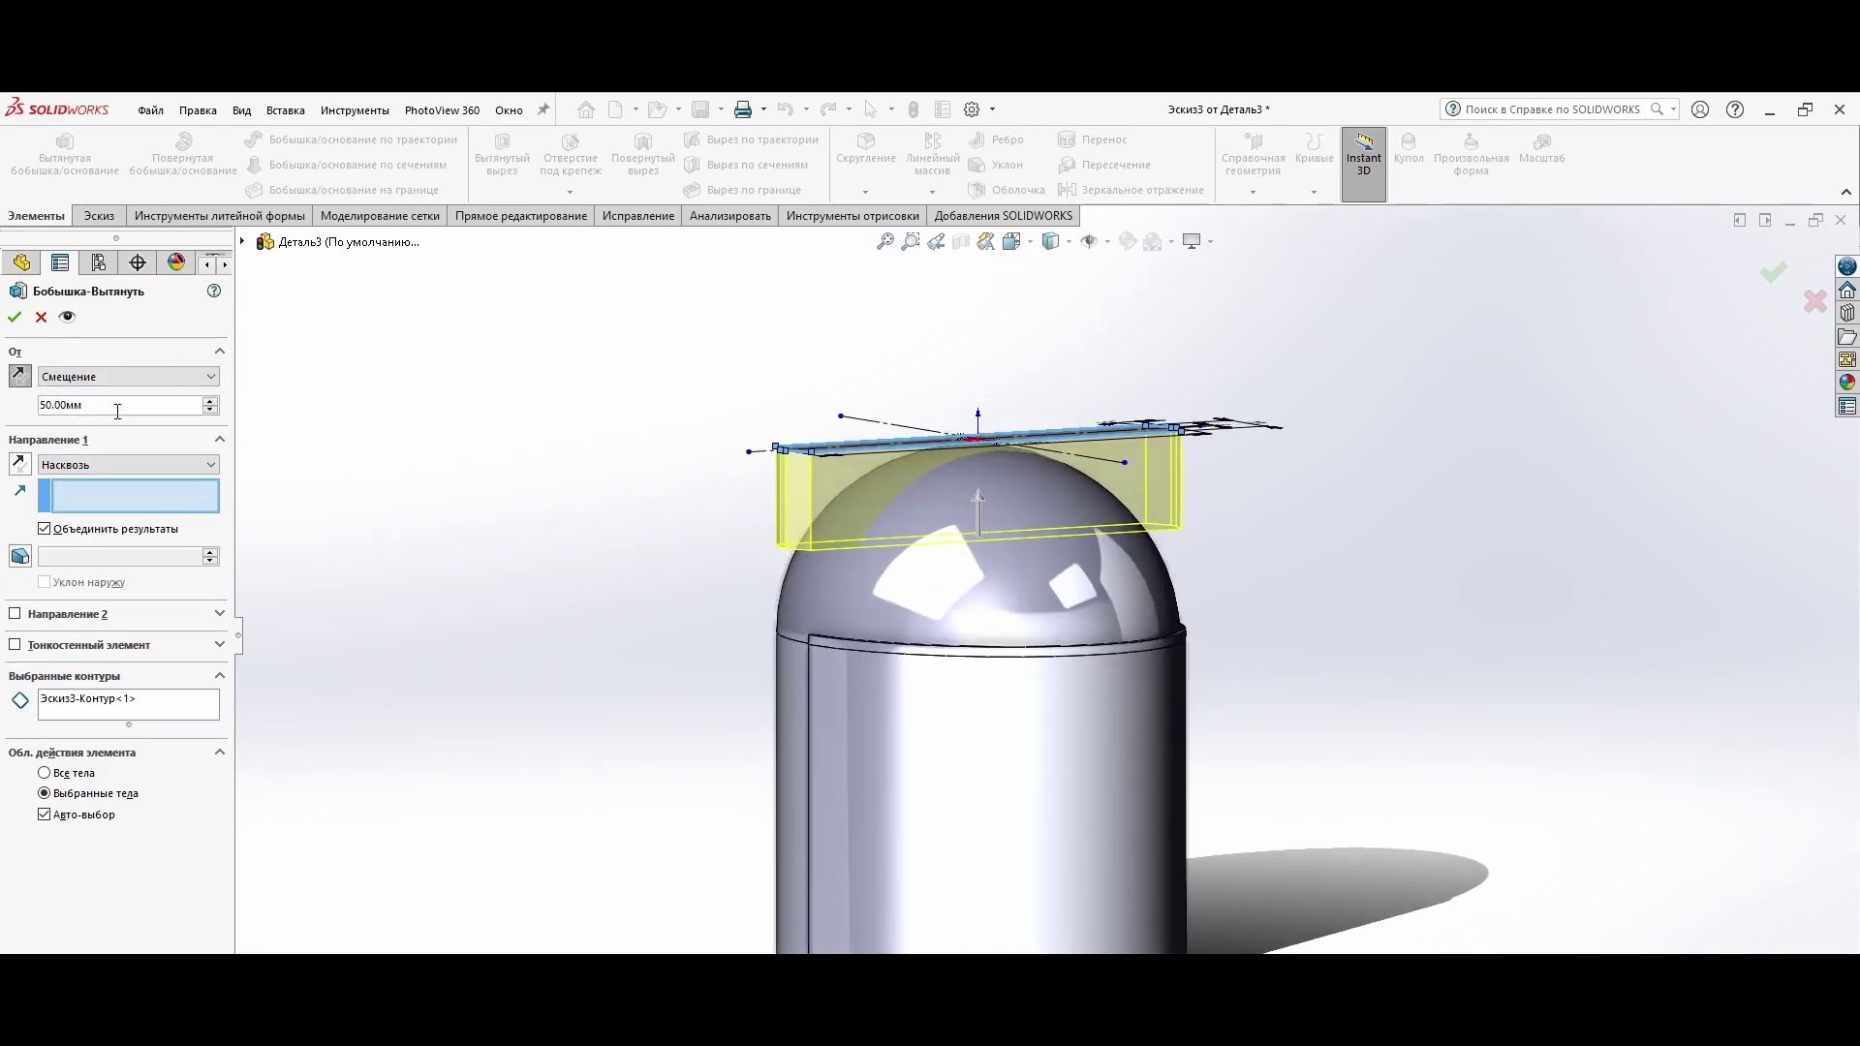
click(209, 400)
click(209, 400)
click(209, 400)
click(129, 464)
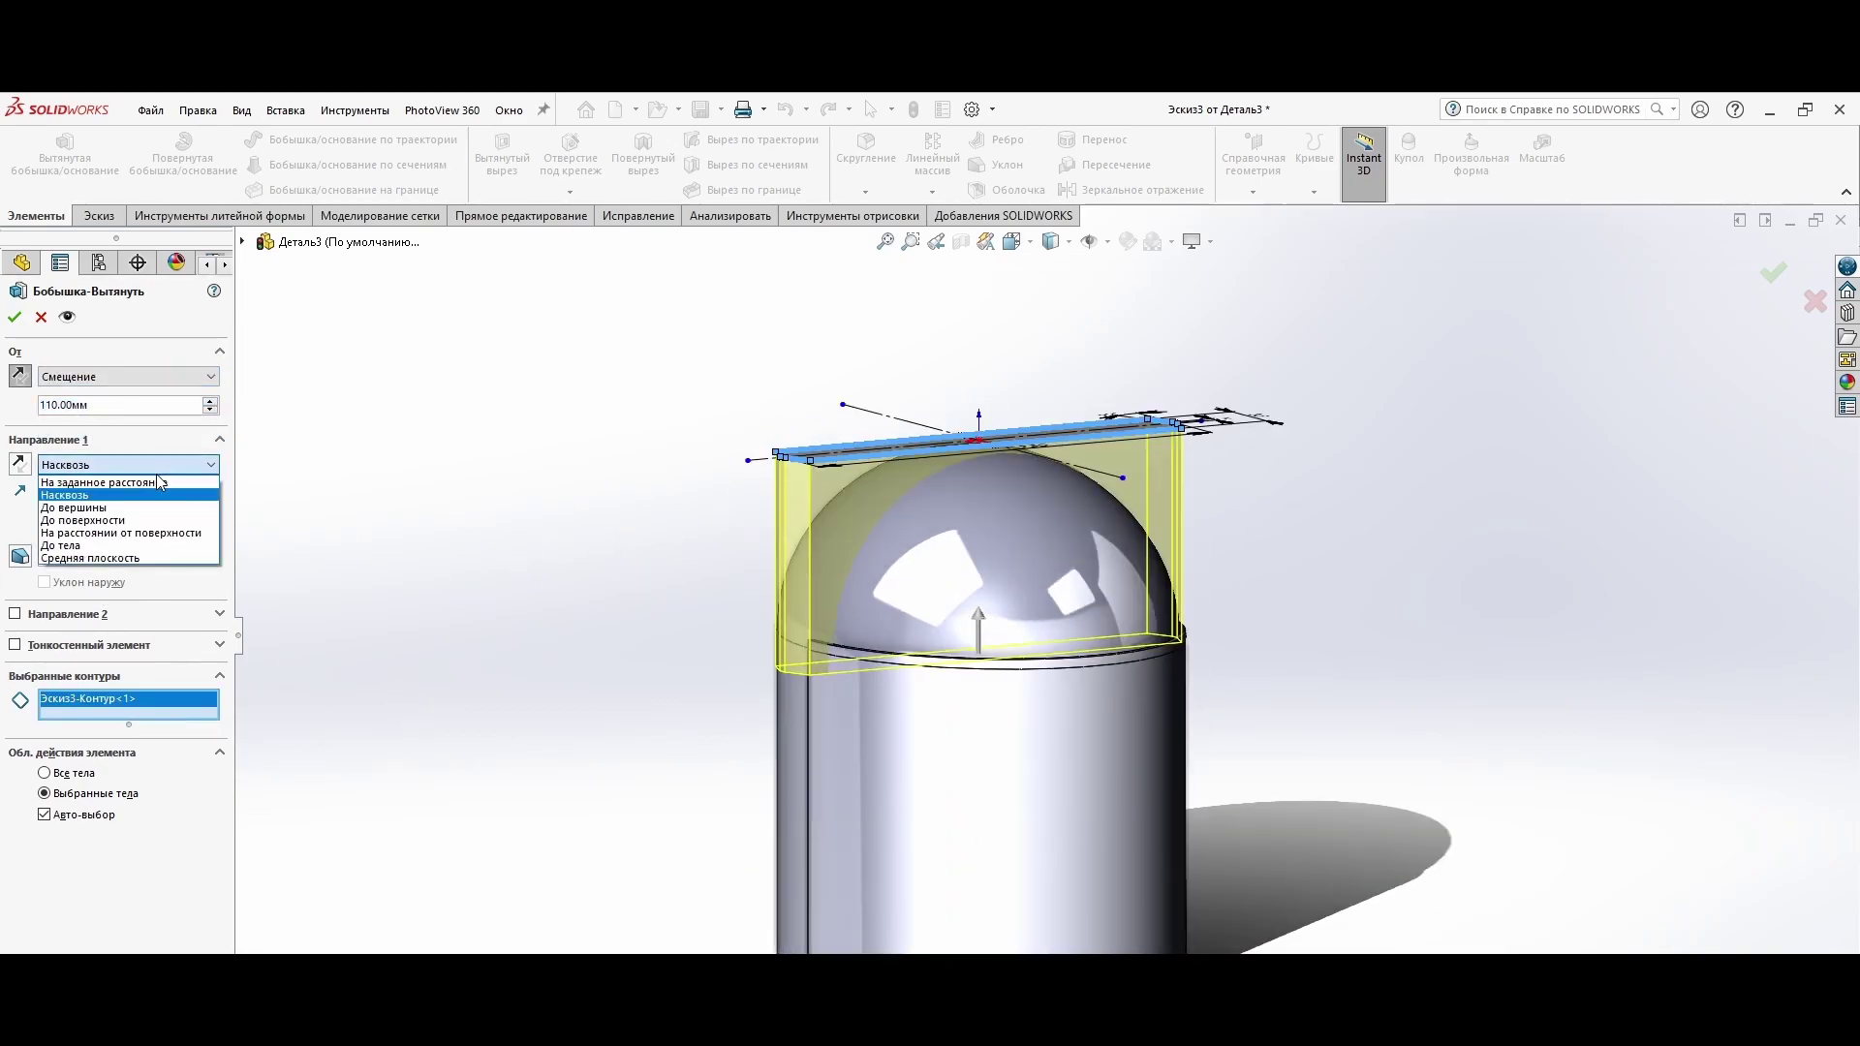
key(Escape)
click(67, 503)
click(126, 467)
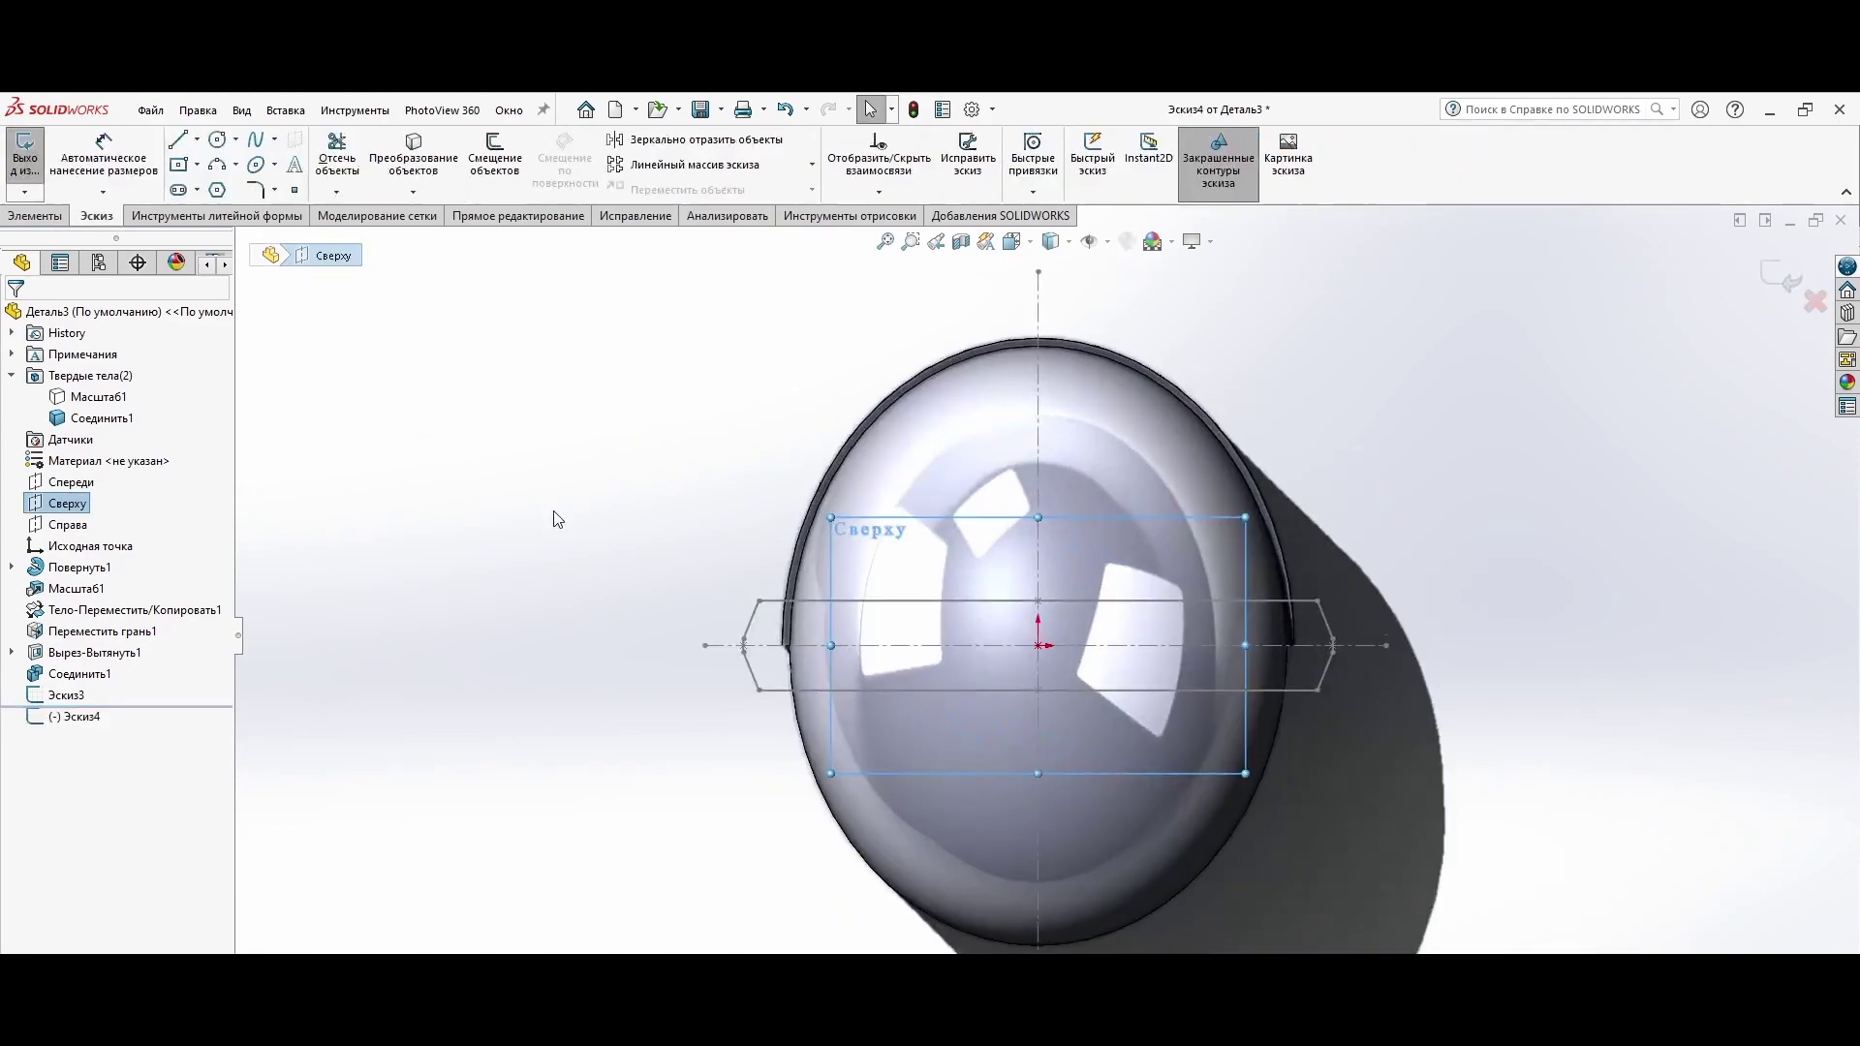
click(35, 215)
Step: Extrude the band sketch from a 110 mm offset up to the helmet surface
click(64, 155)
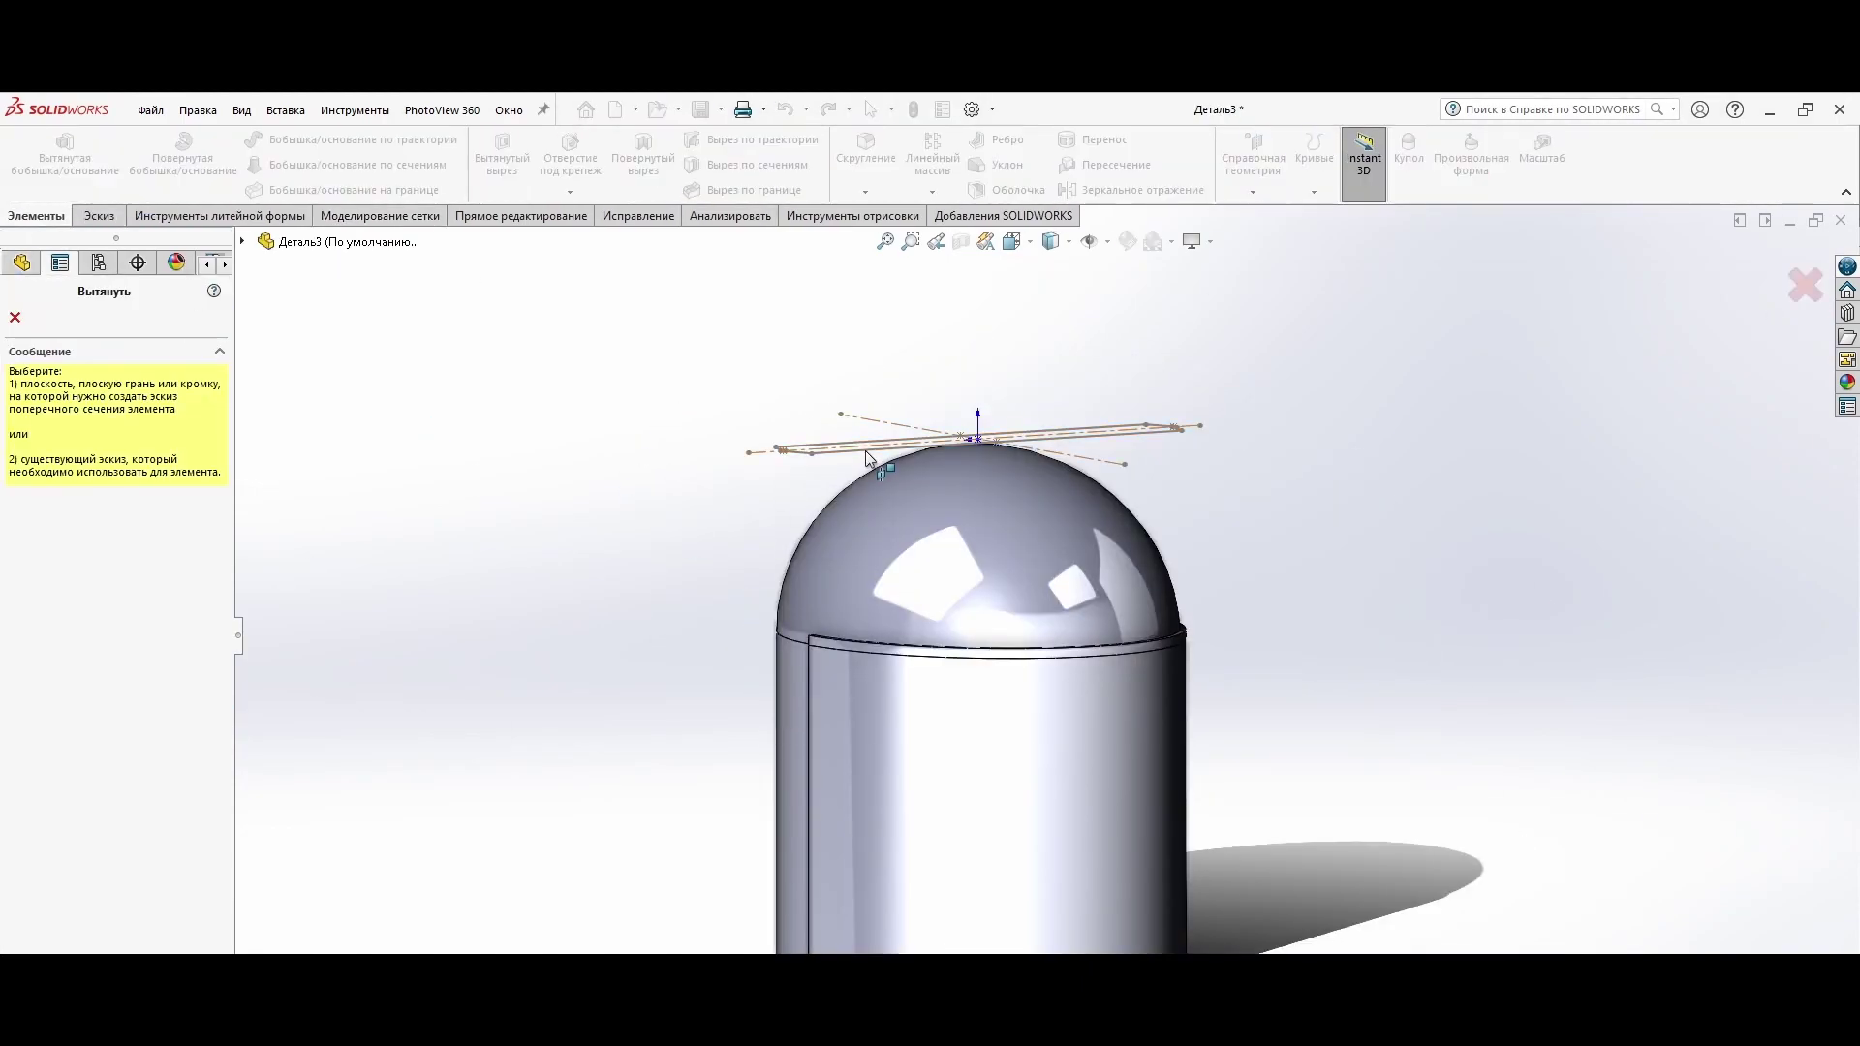
click(97, 429)
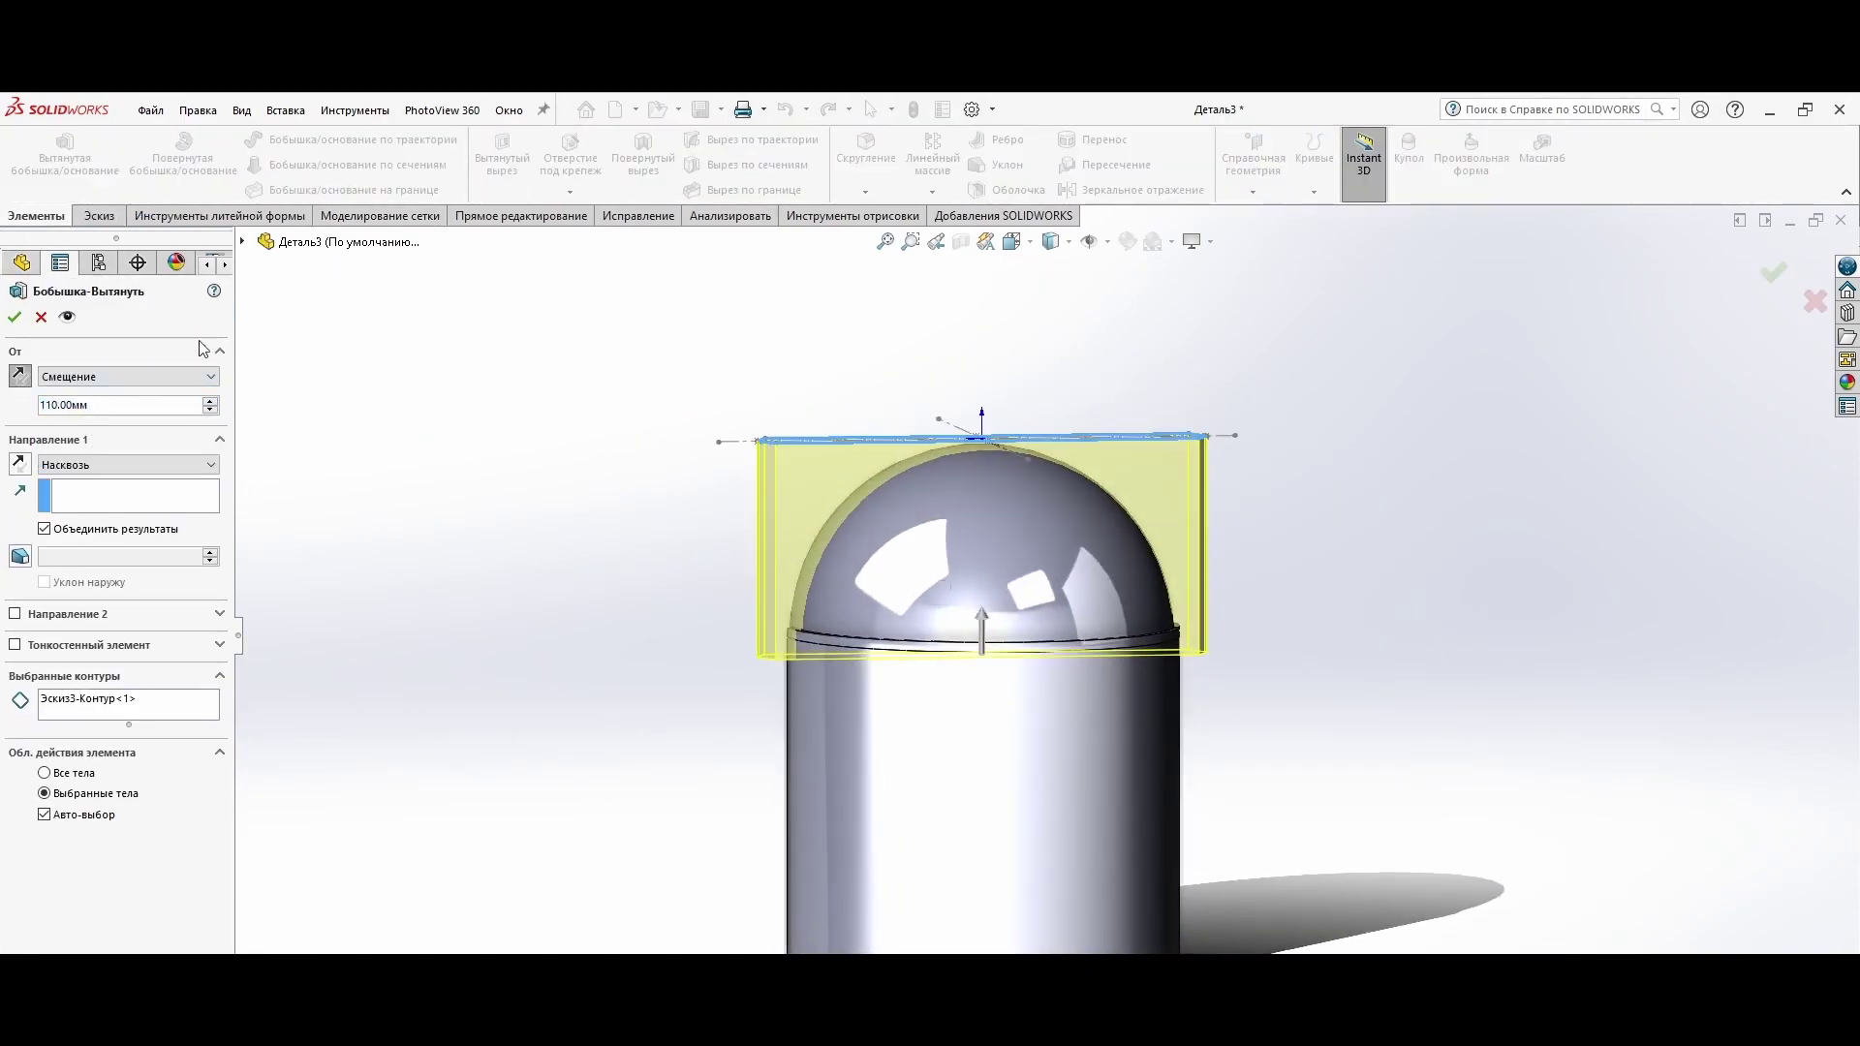
click(211, 464)
click(97, 535)
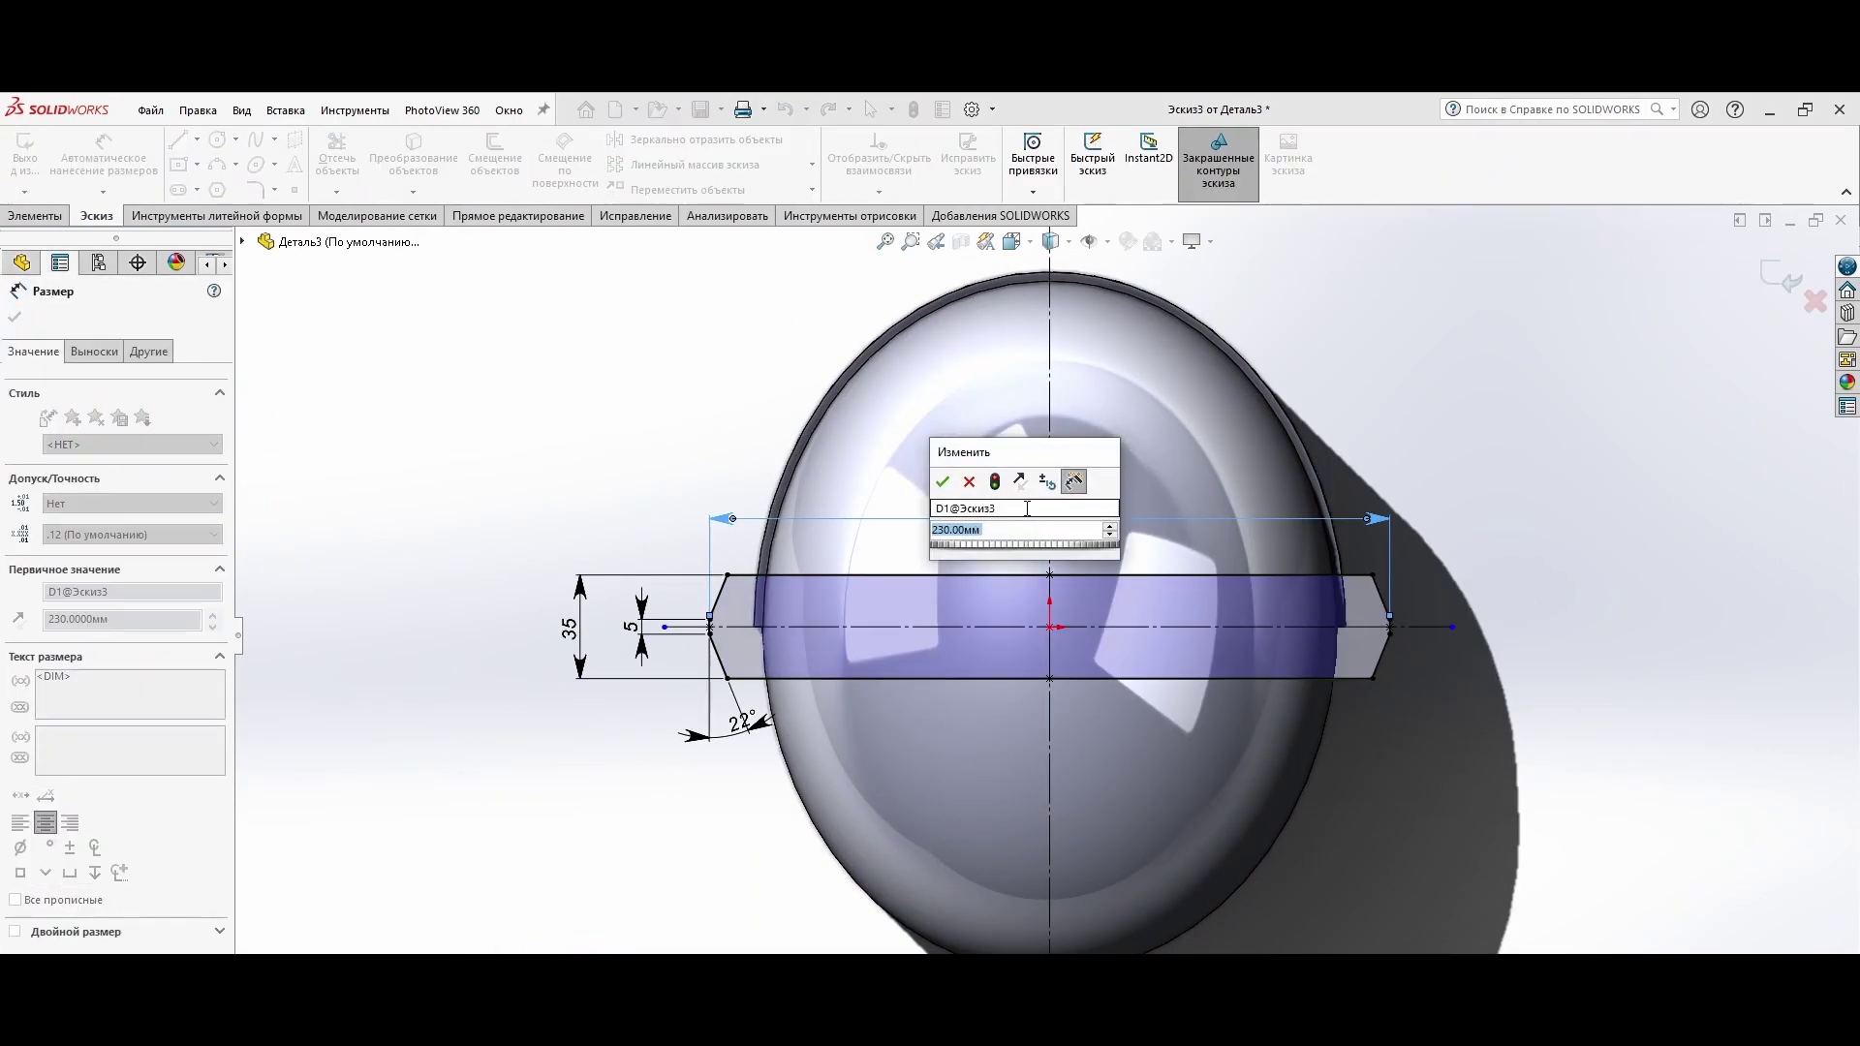
click(942, 482)
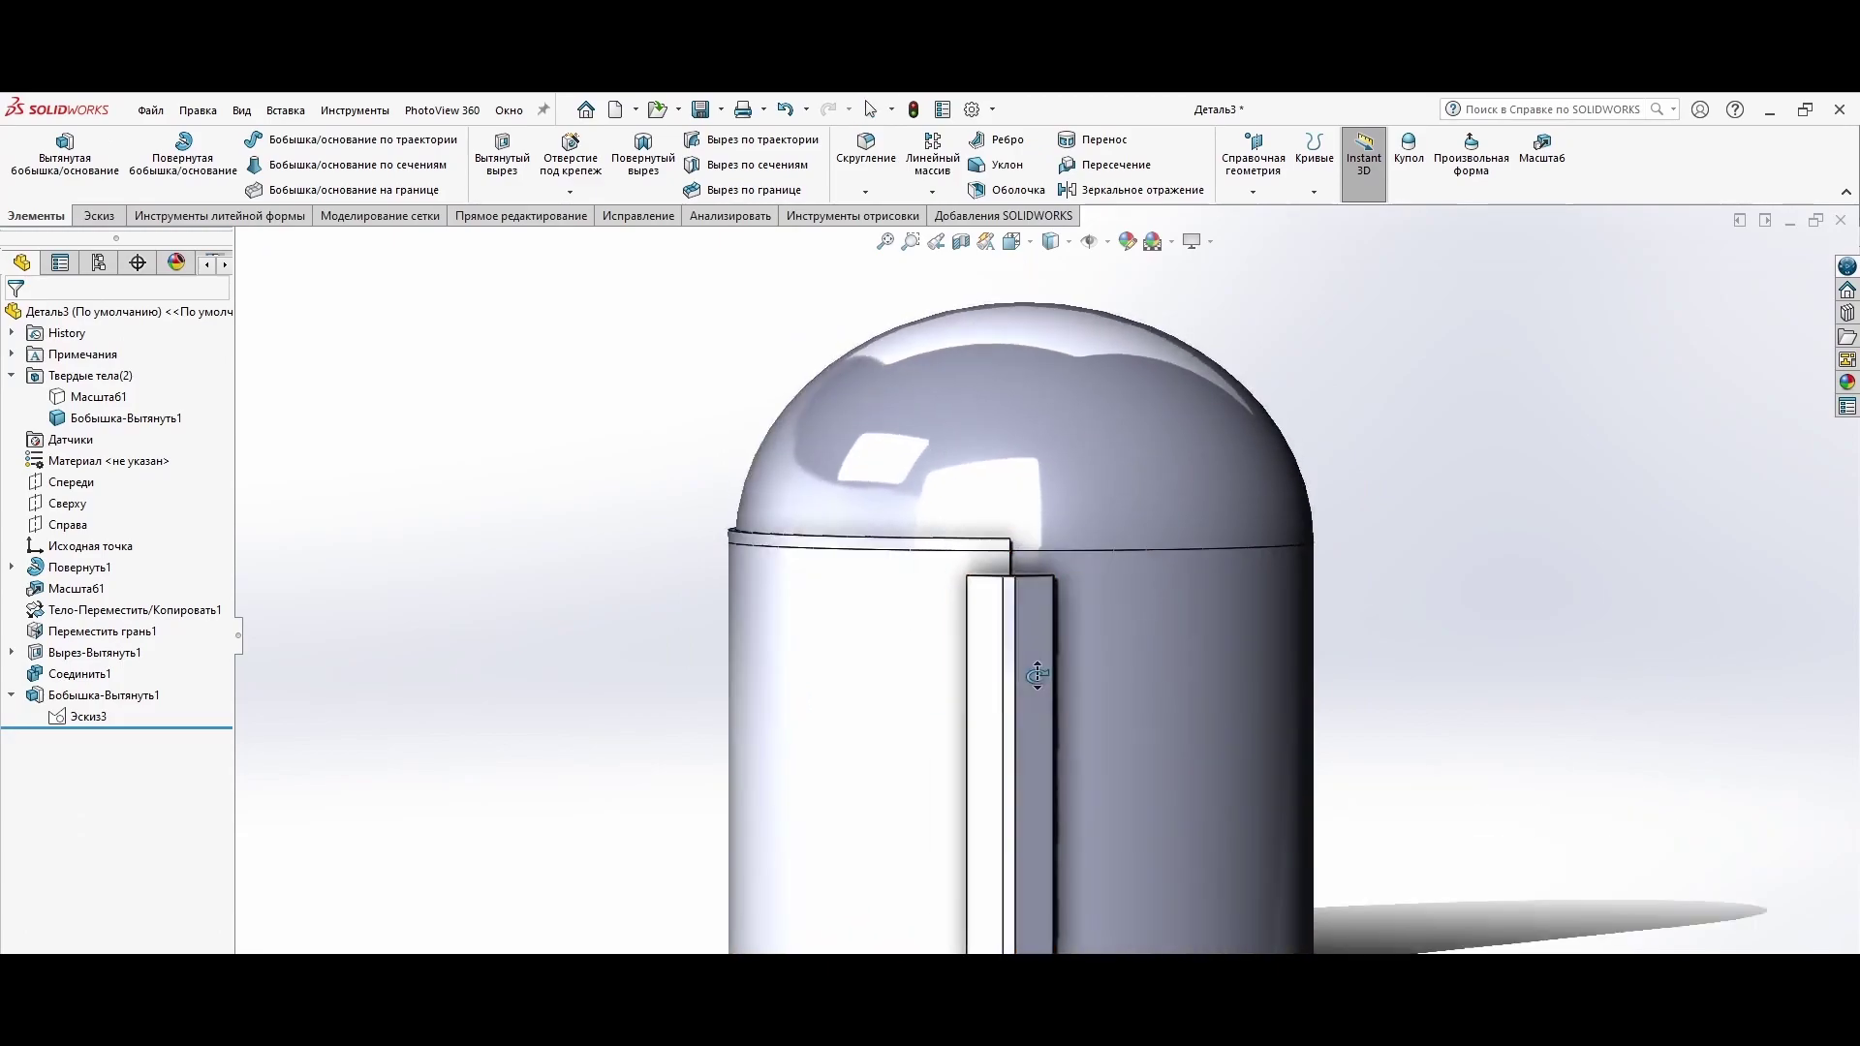
click(86, 460)
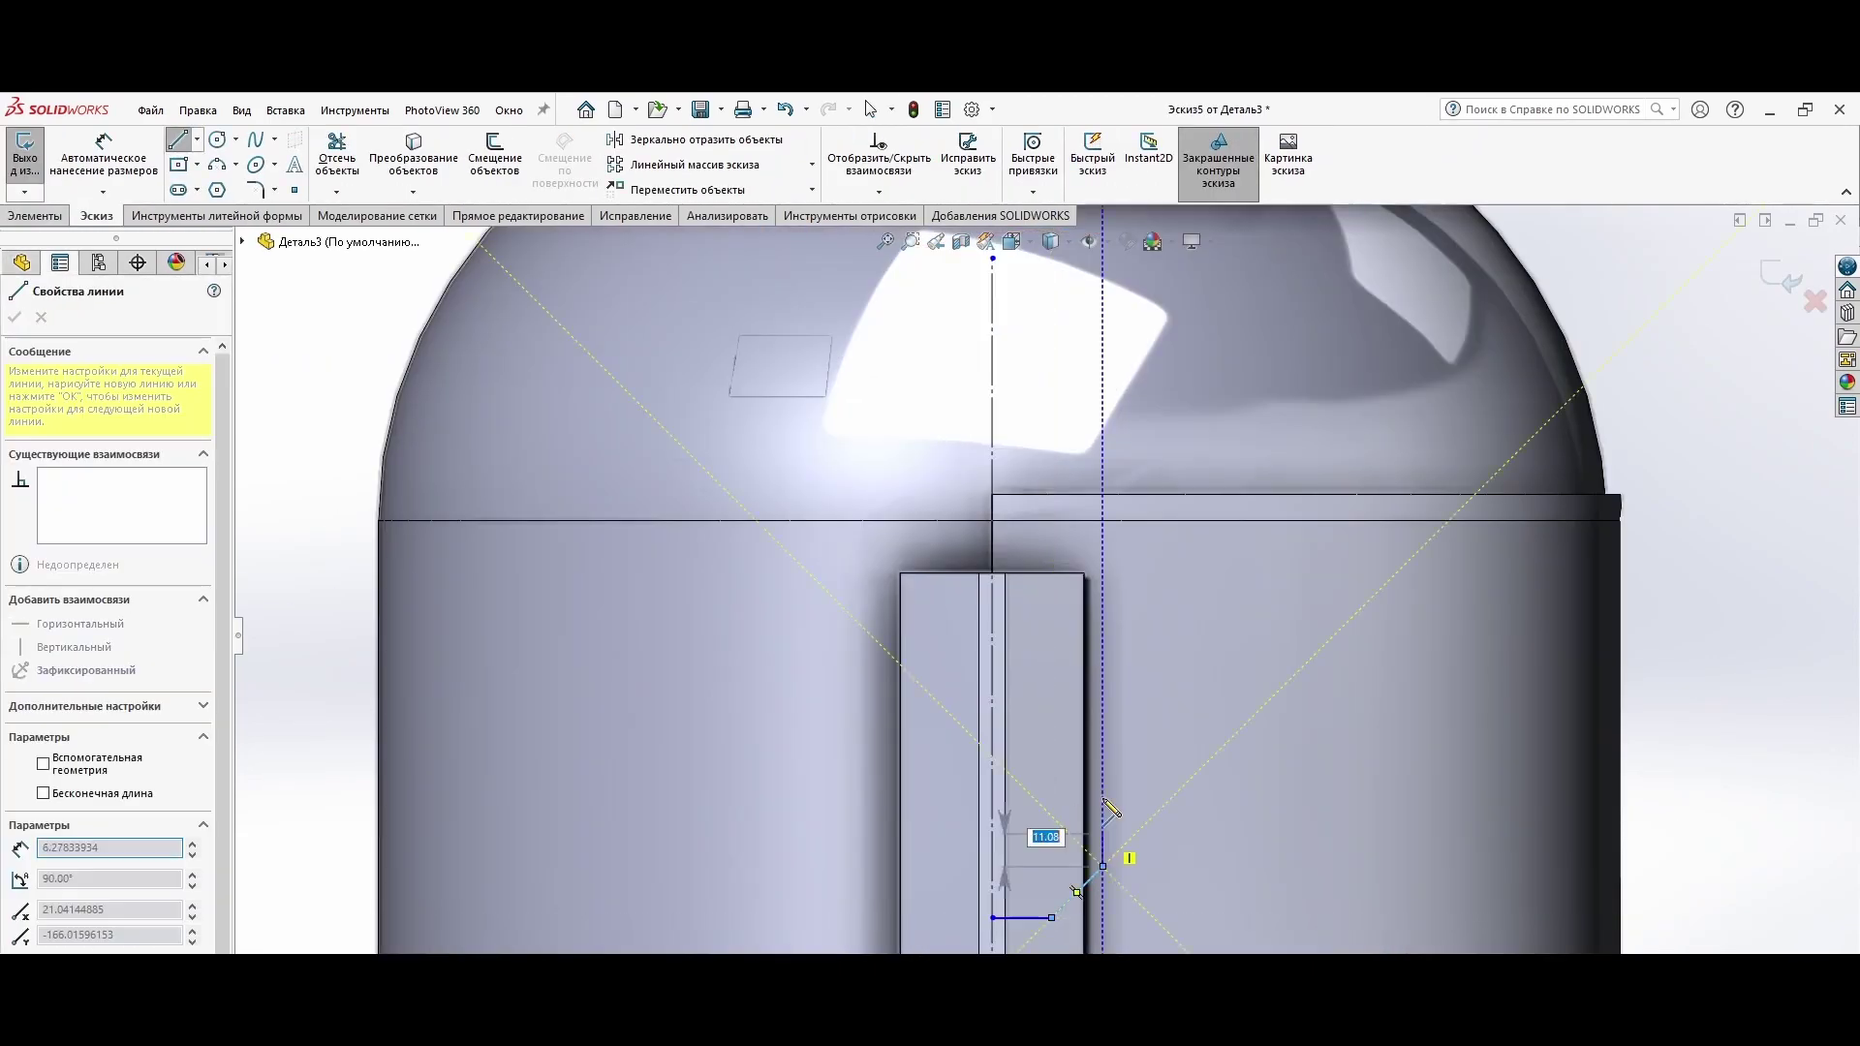
click(1103, 675)
key(Escape)
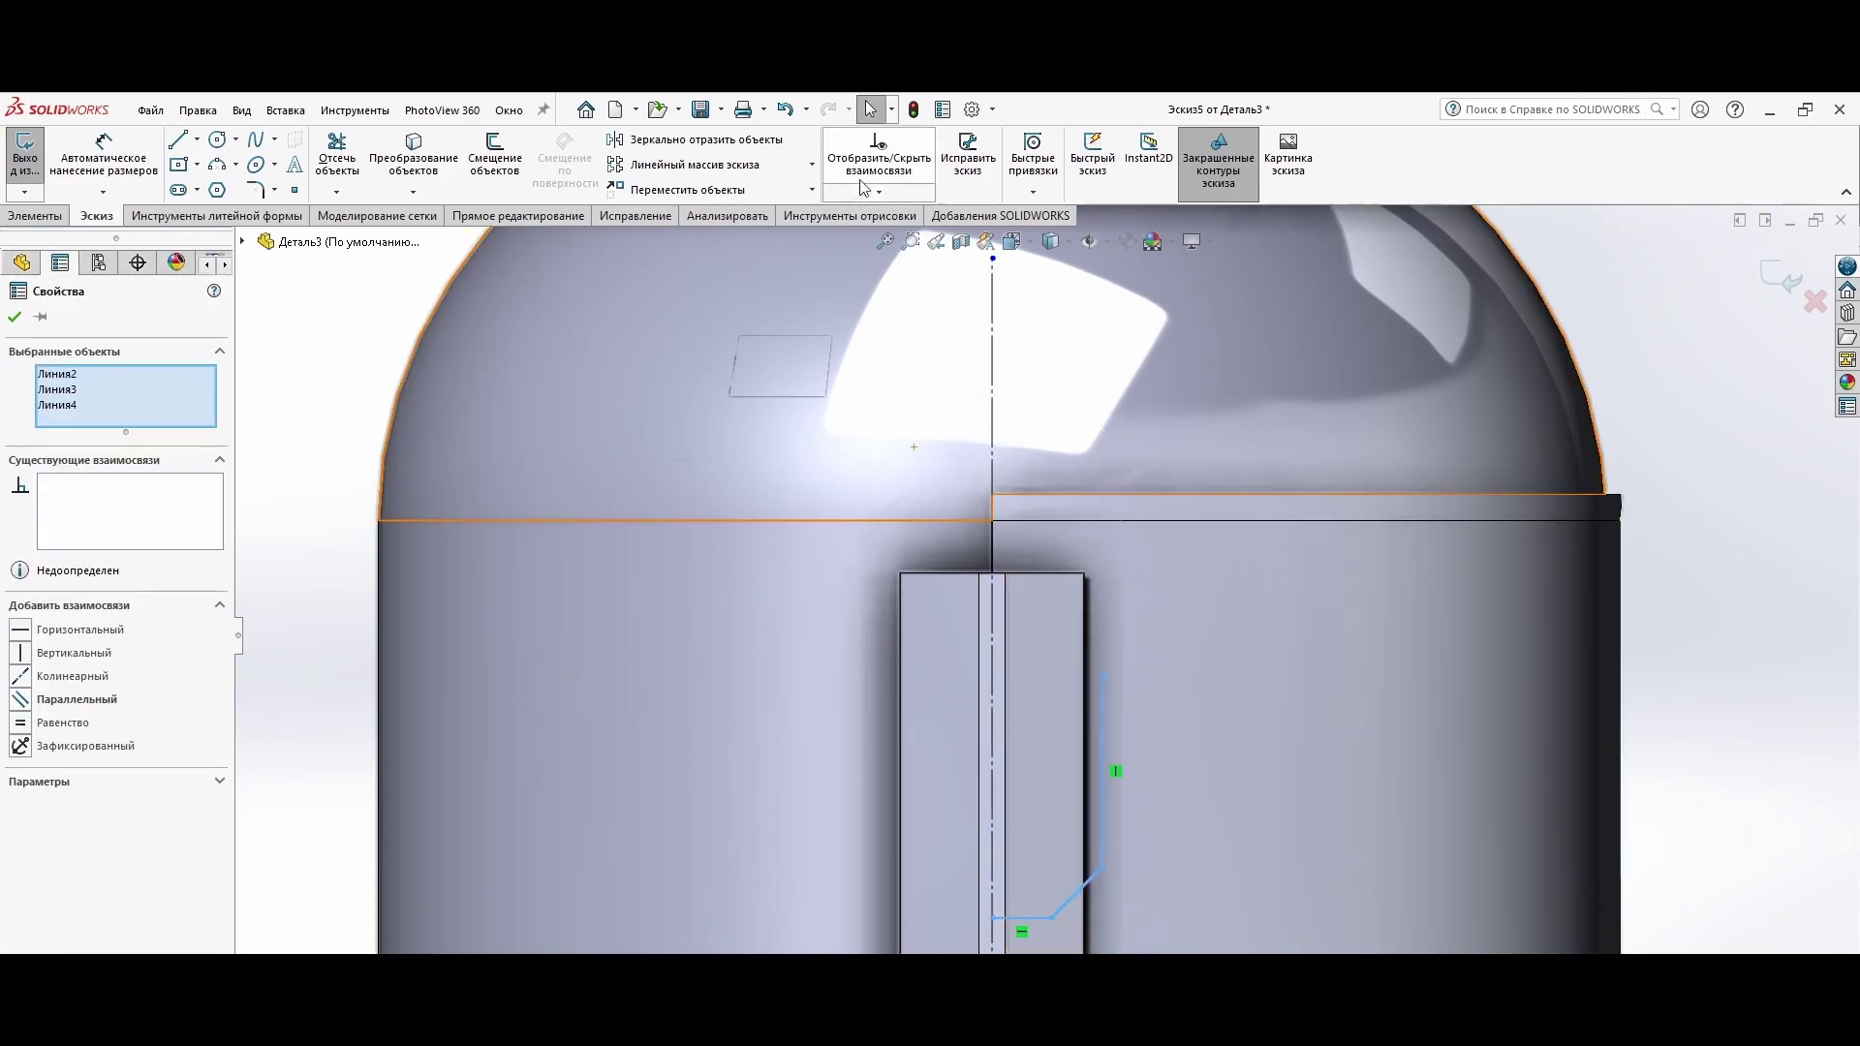
click(694, 139)
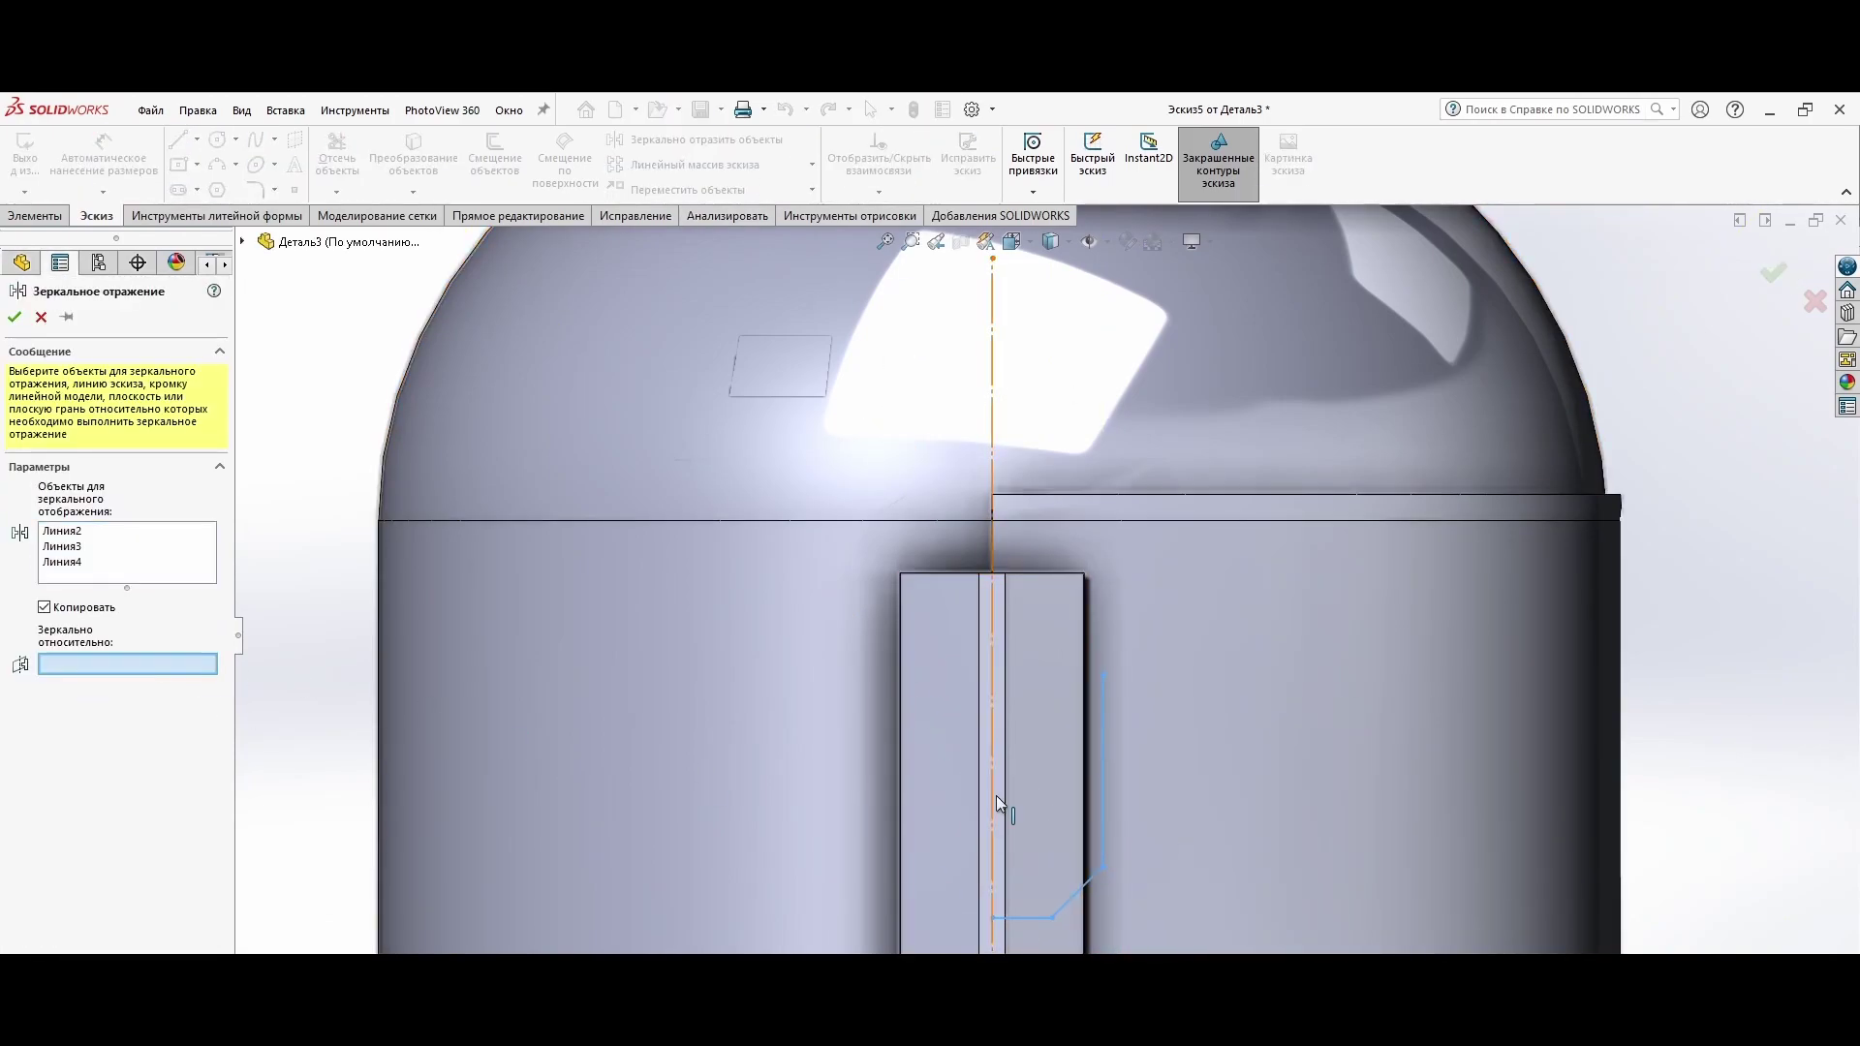
click(995, 802)
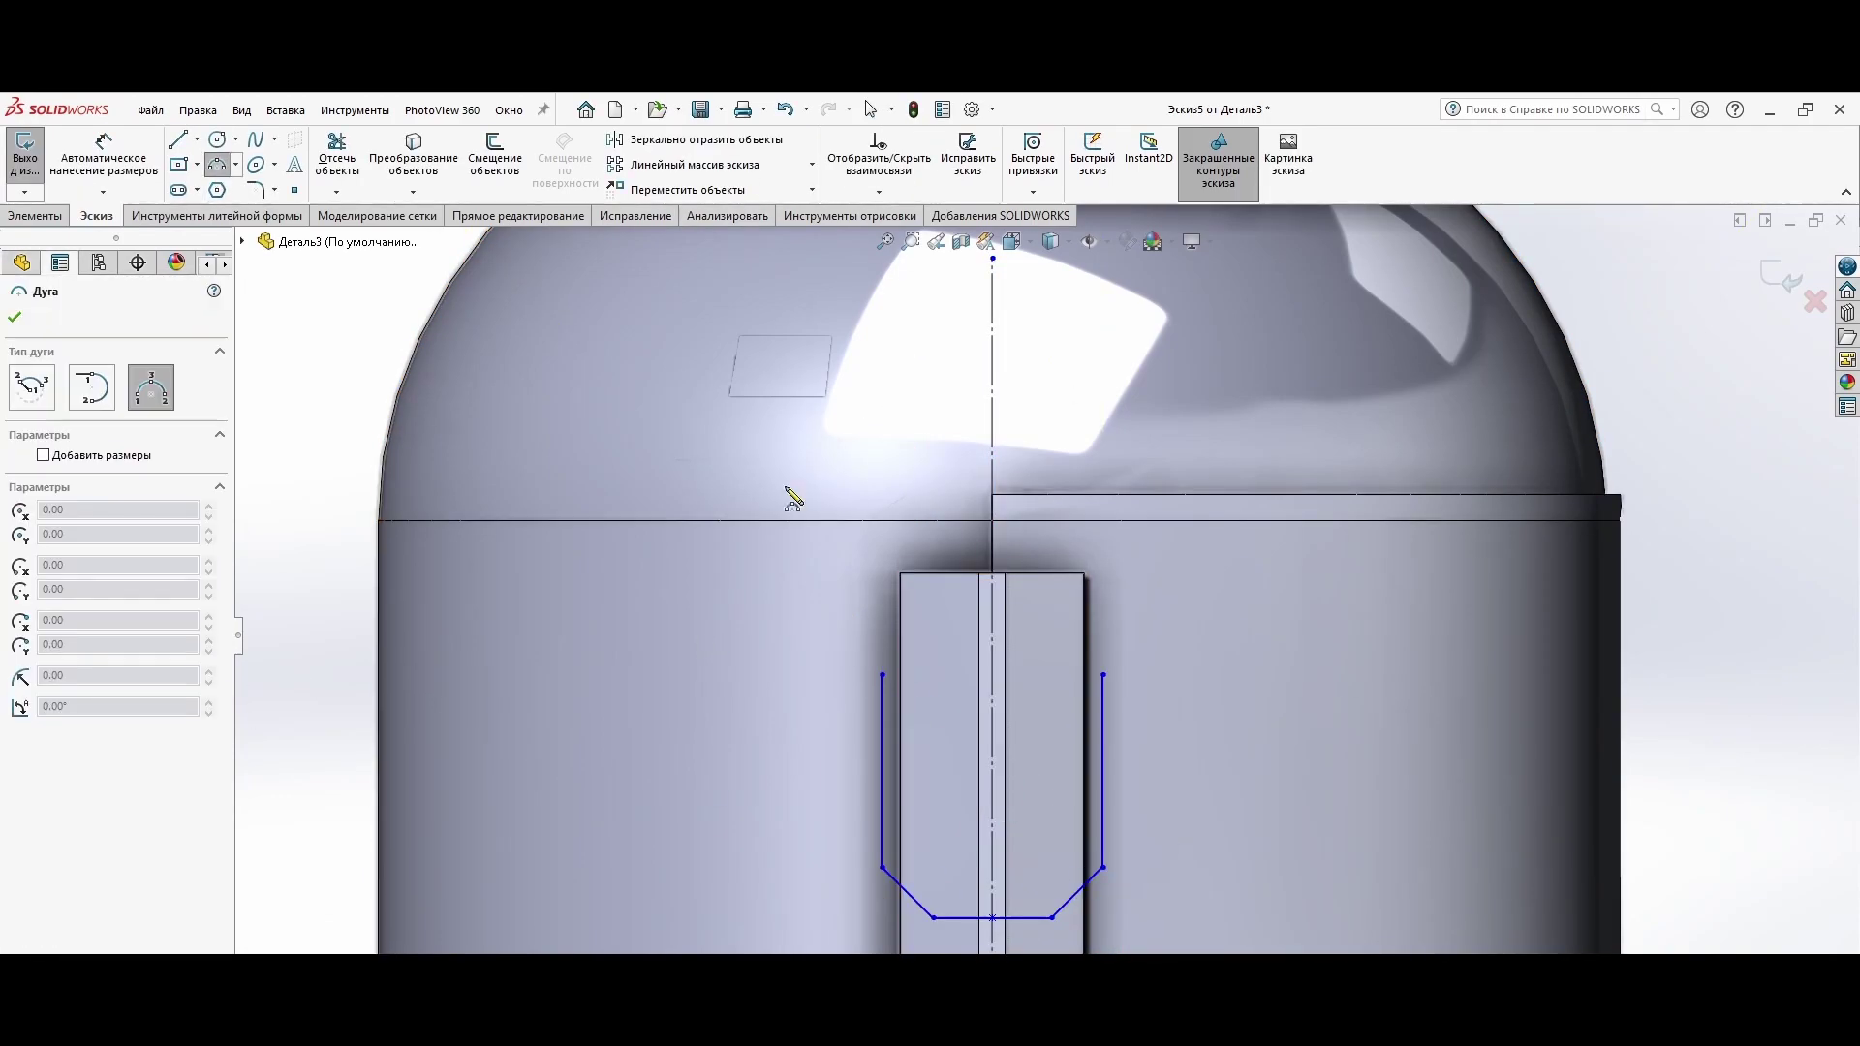
click(995, 528)
key(Escape)
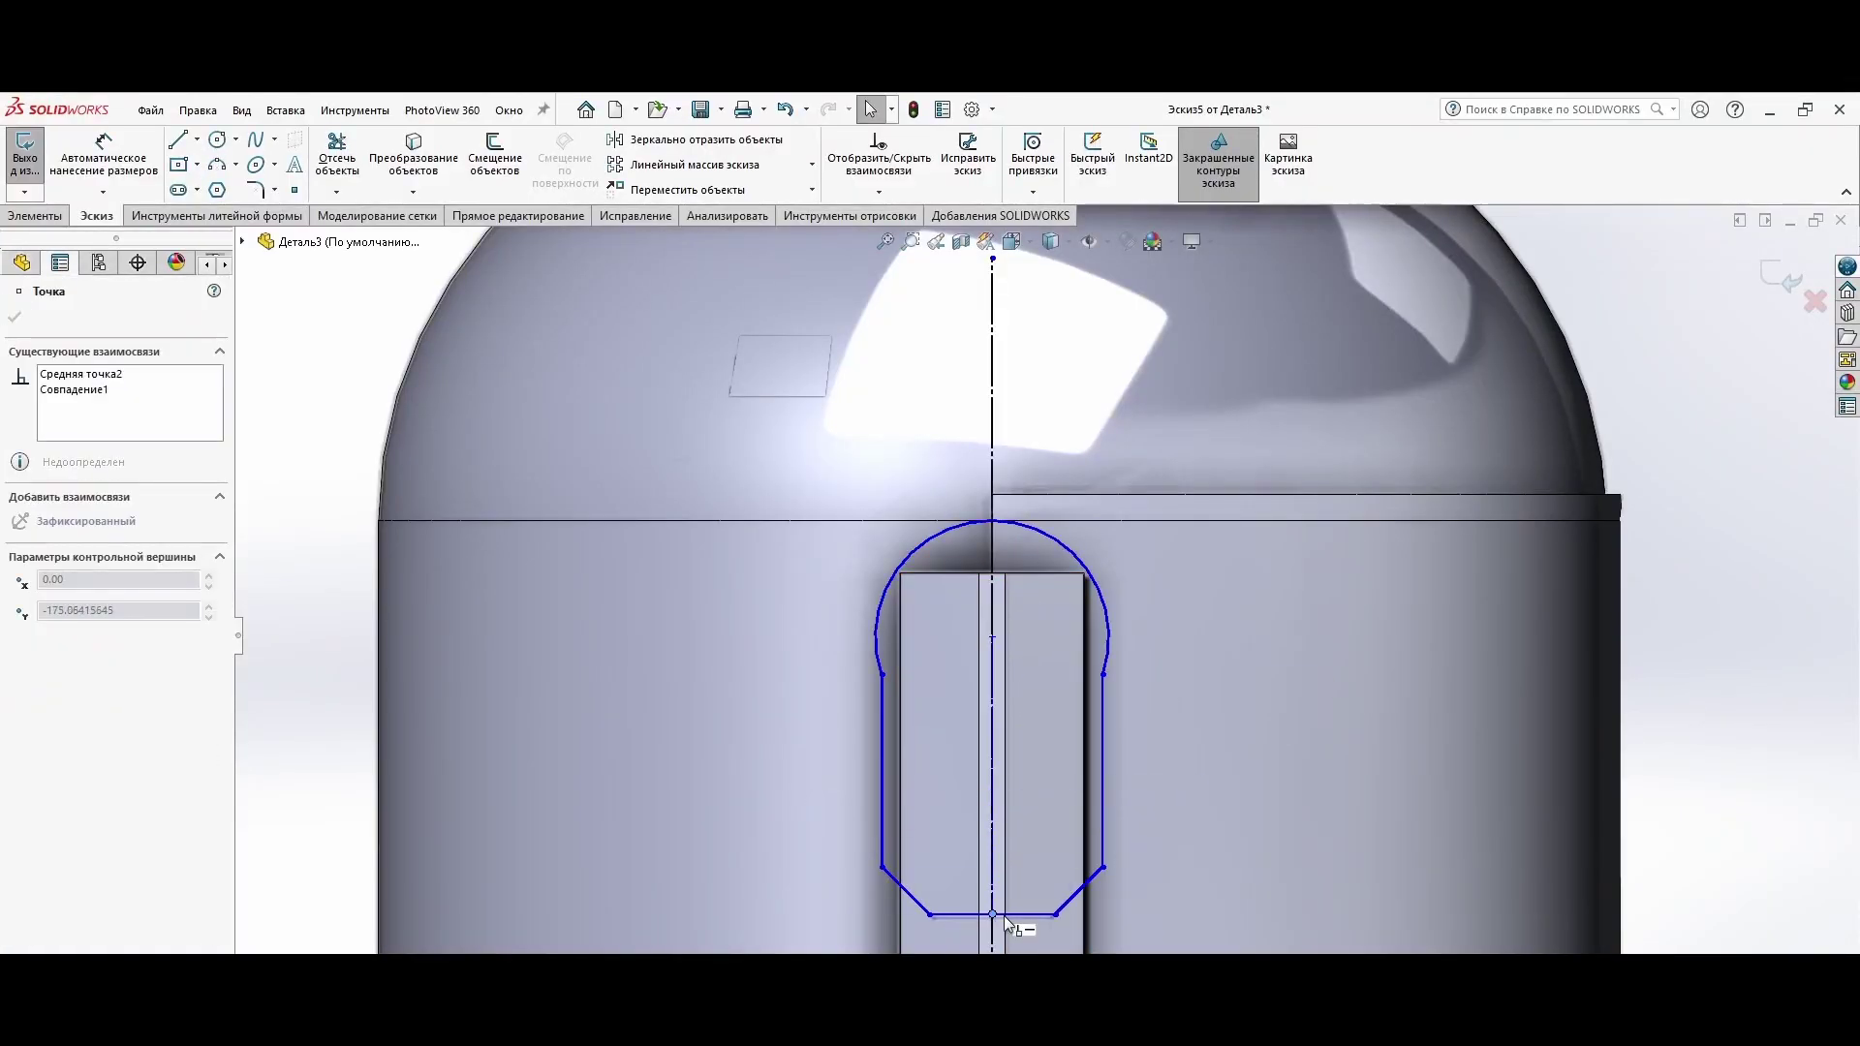
click(531, 736)
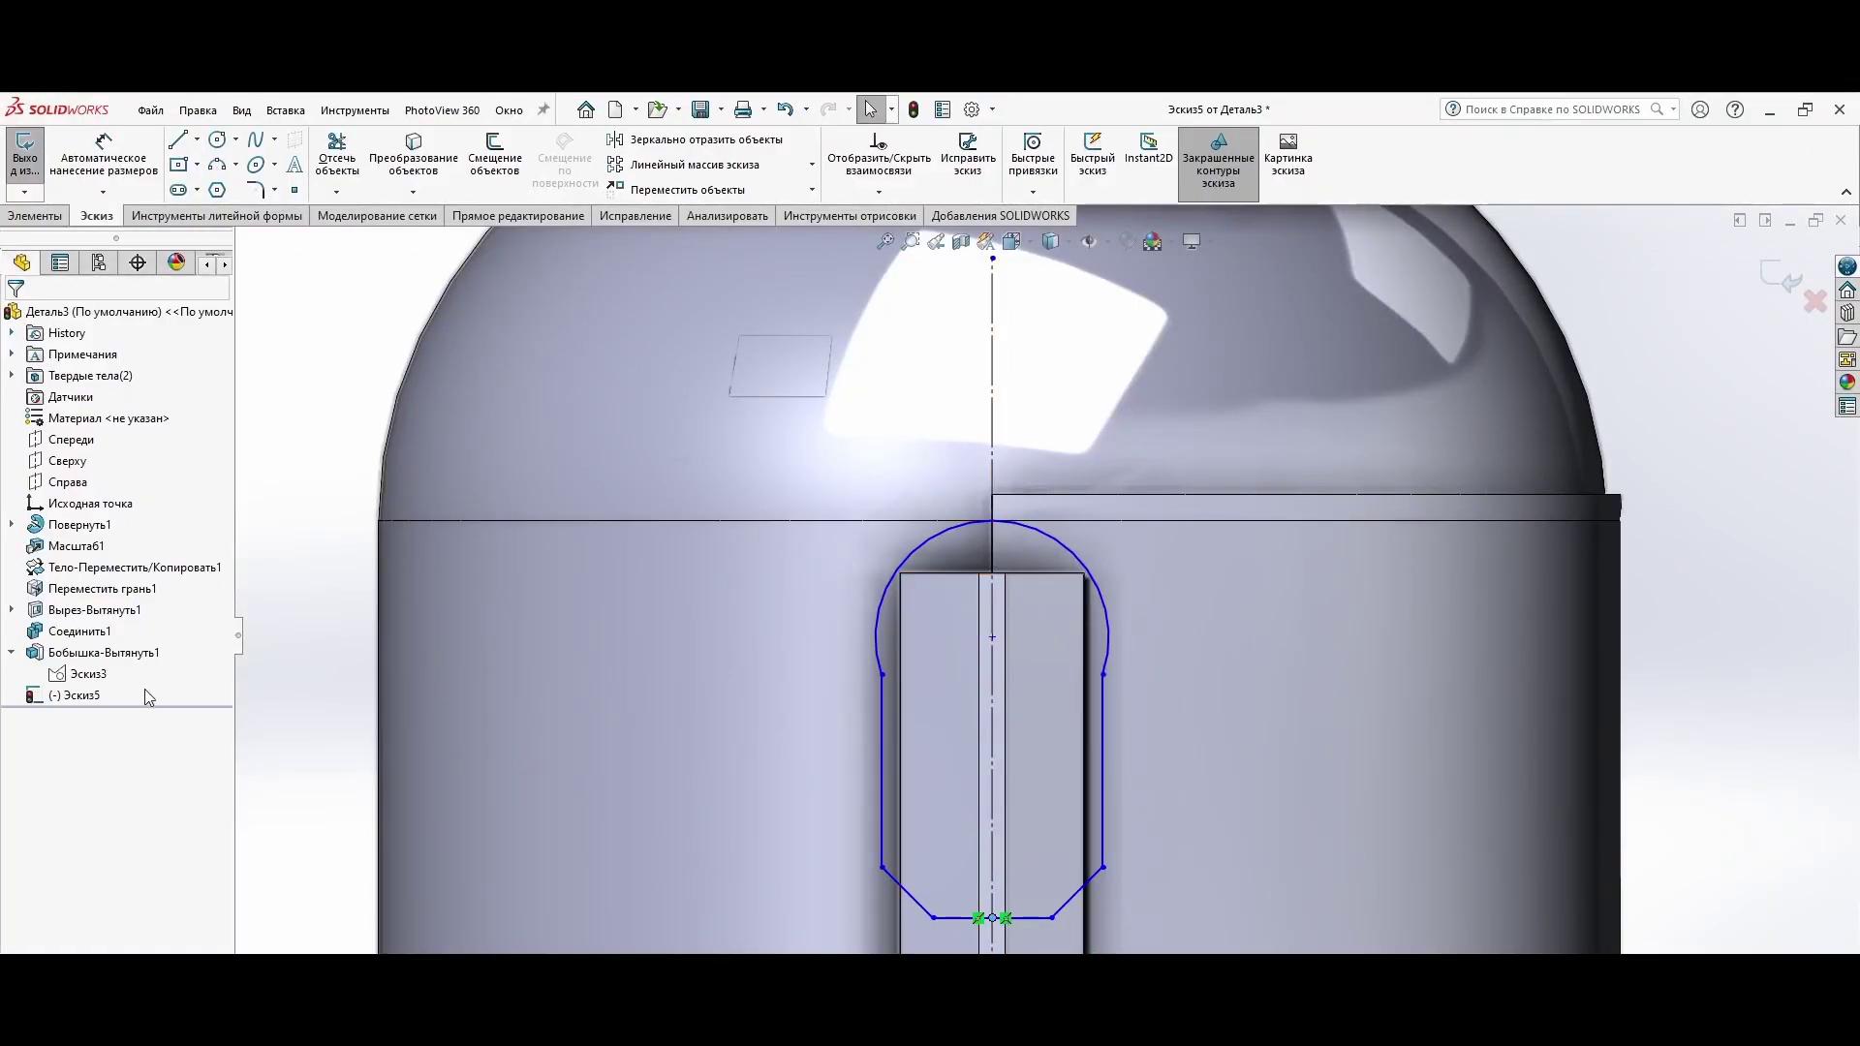
right_click(75, 696)
Step: On the Справа plane, sketch a centerline, line and tangent arc and mirror them
right_click(52, 659)
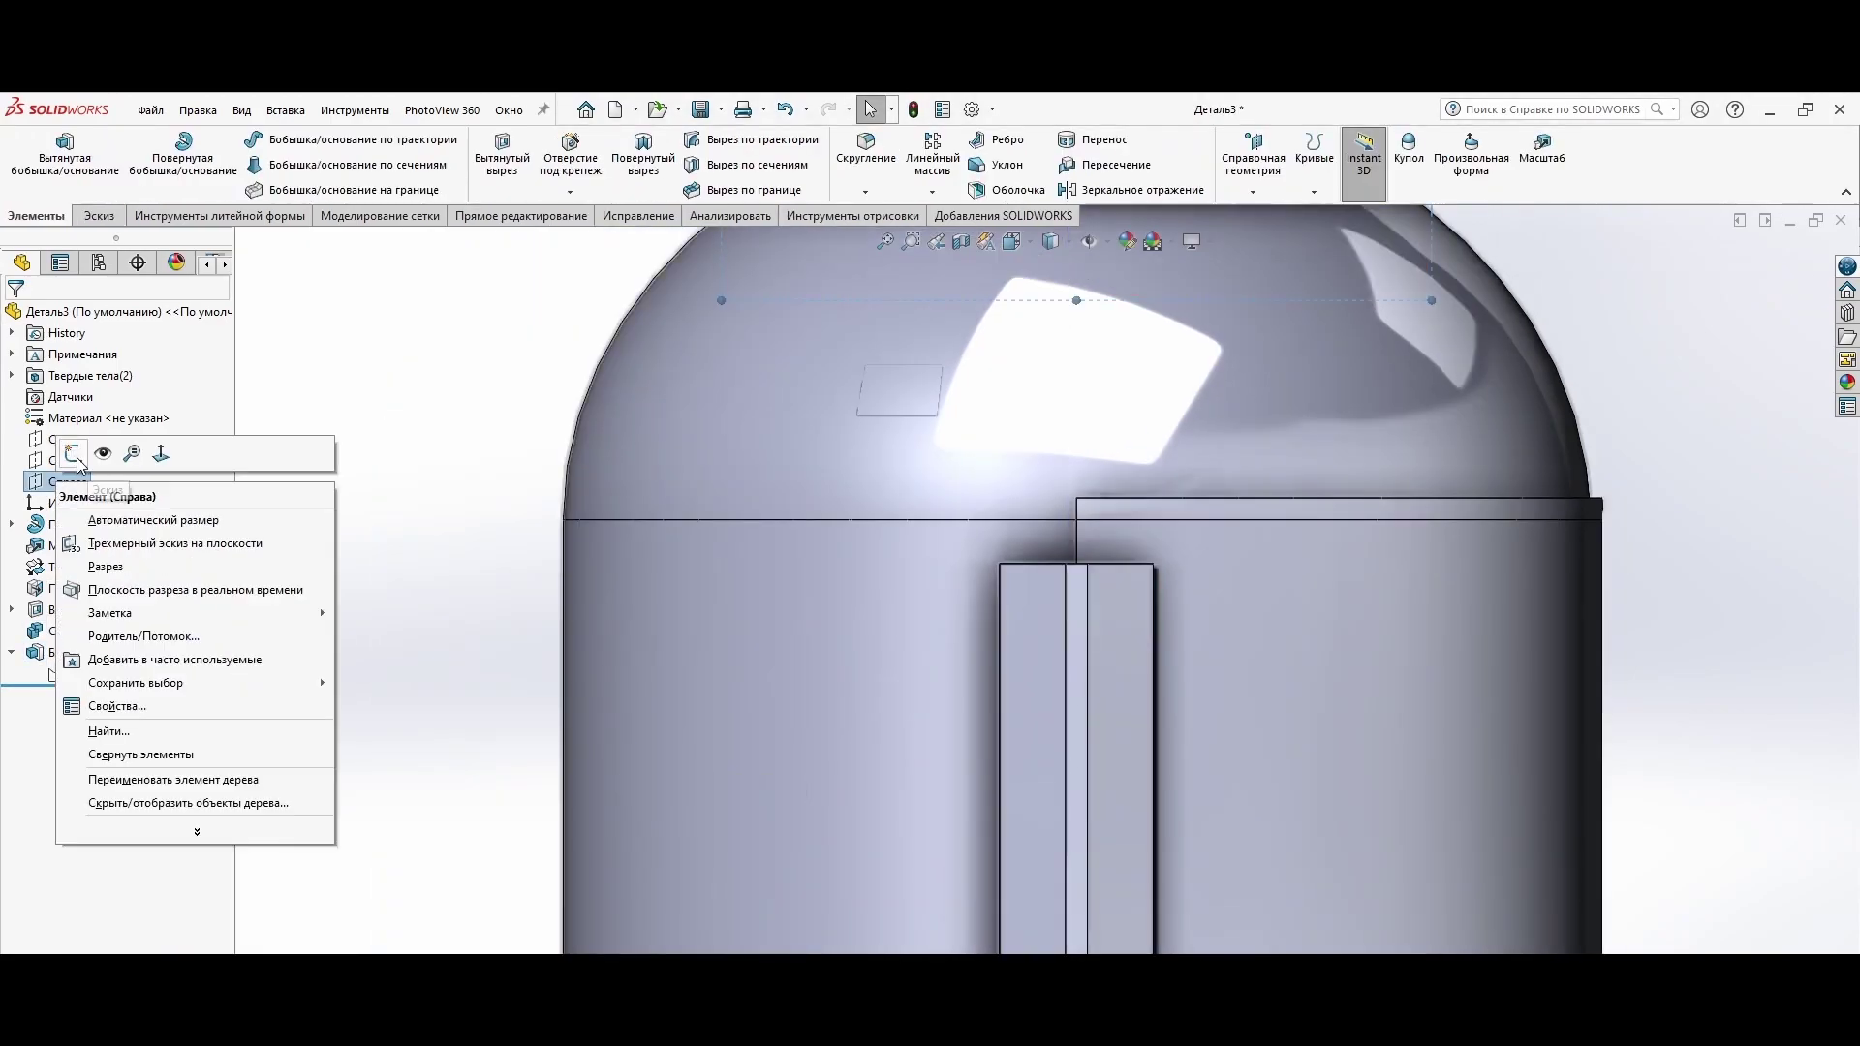
click(63, 564)
scroll(1053, 672, up, 2)
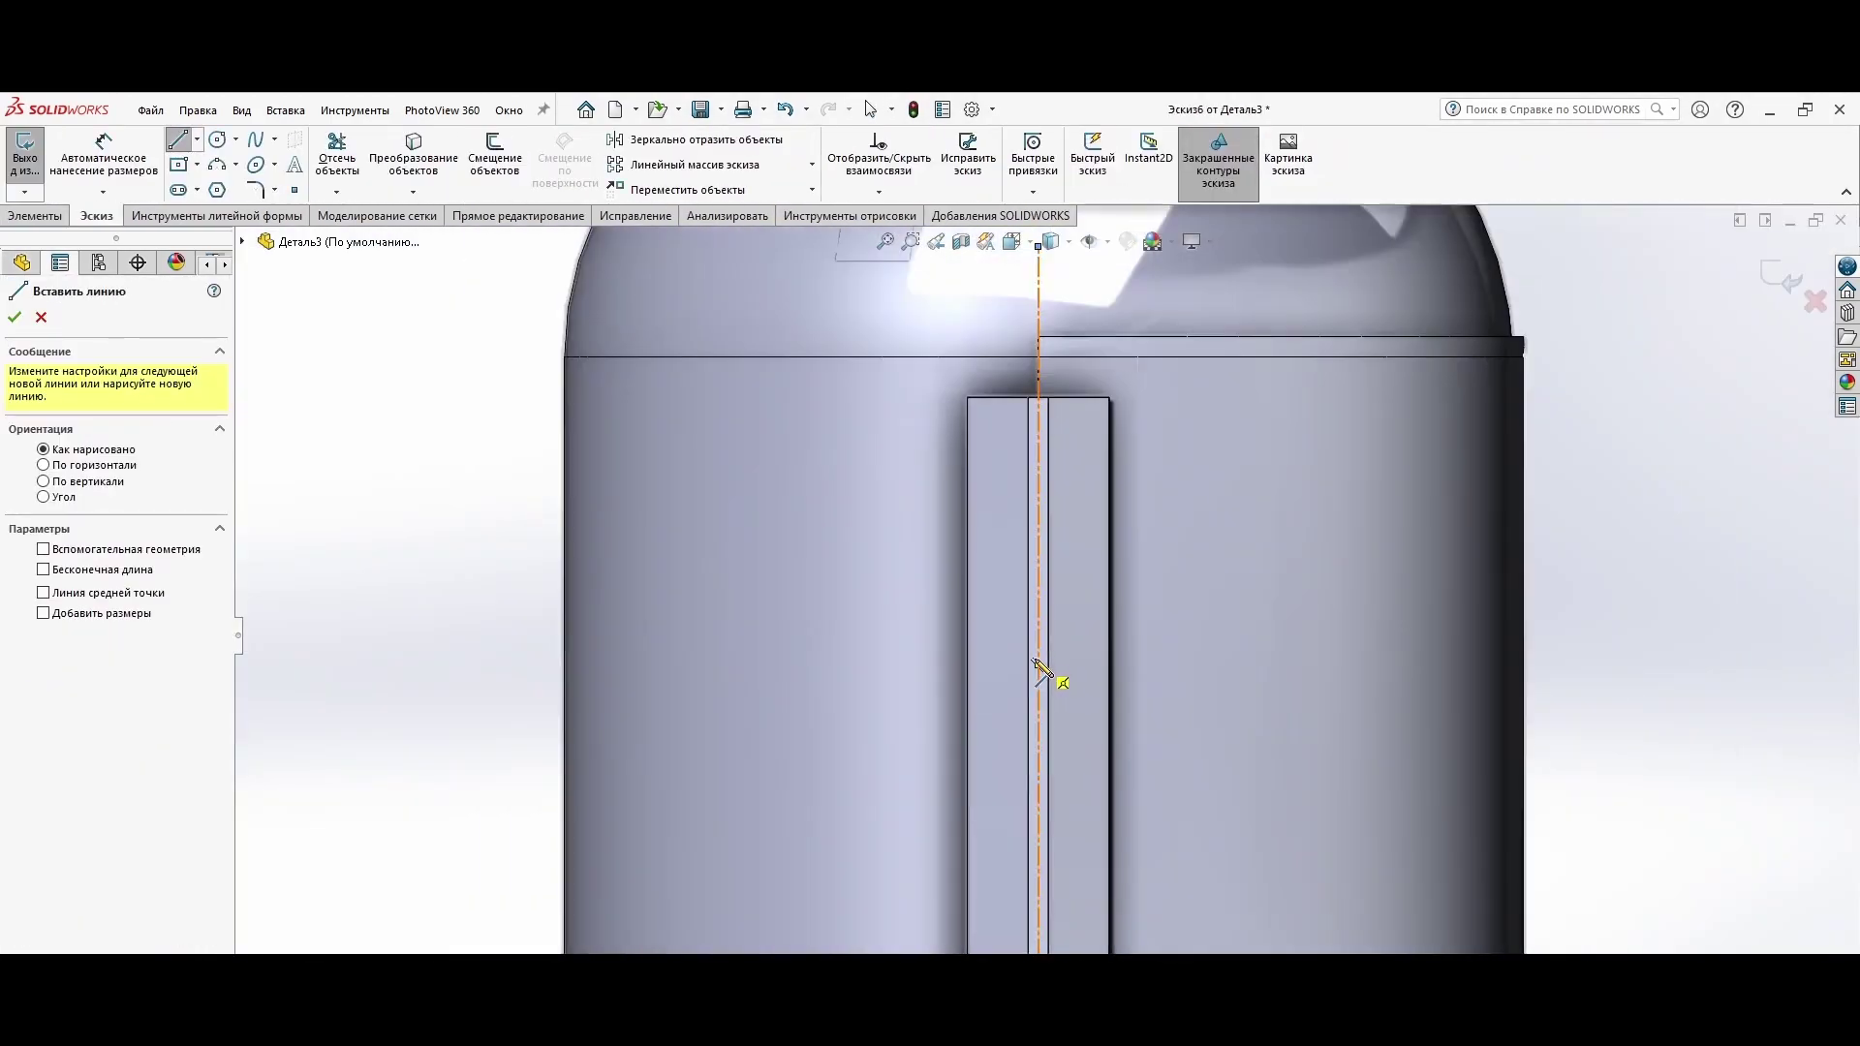
click(1035, 733)
key(a)
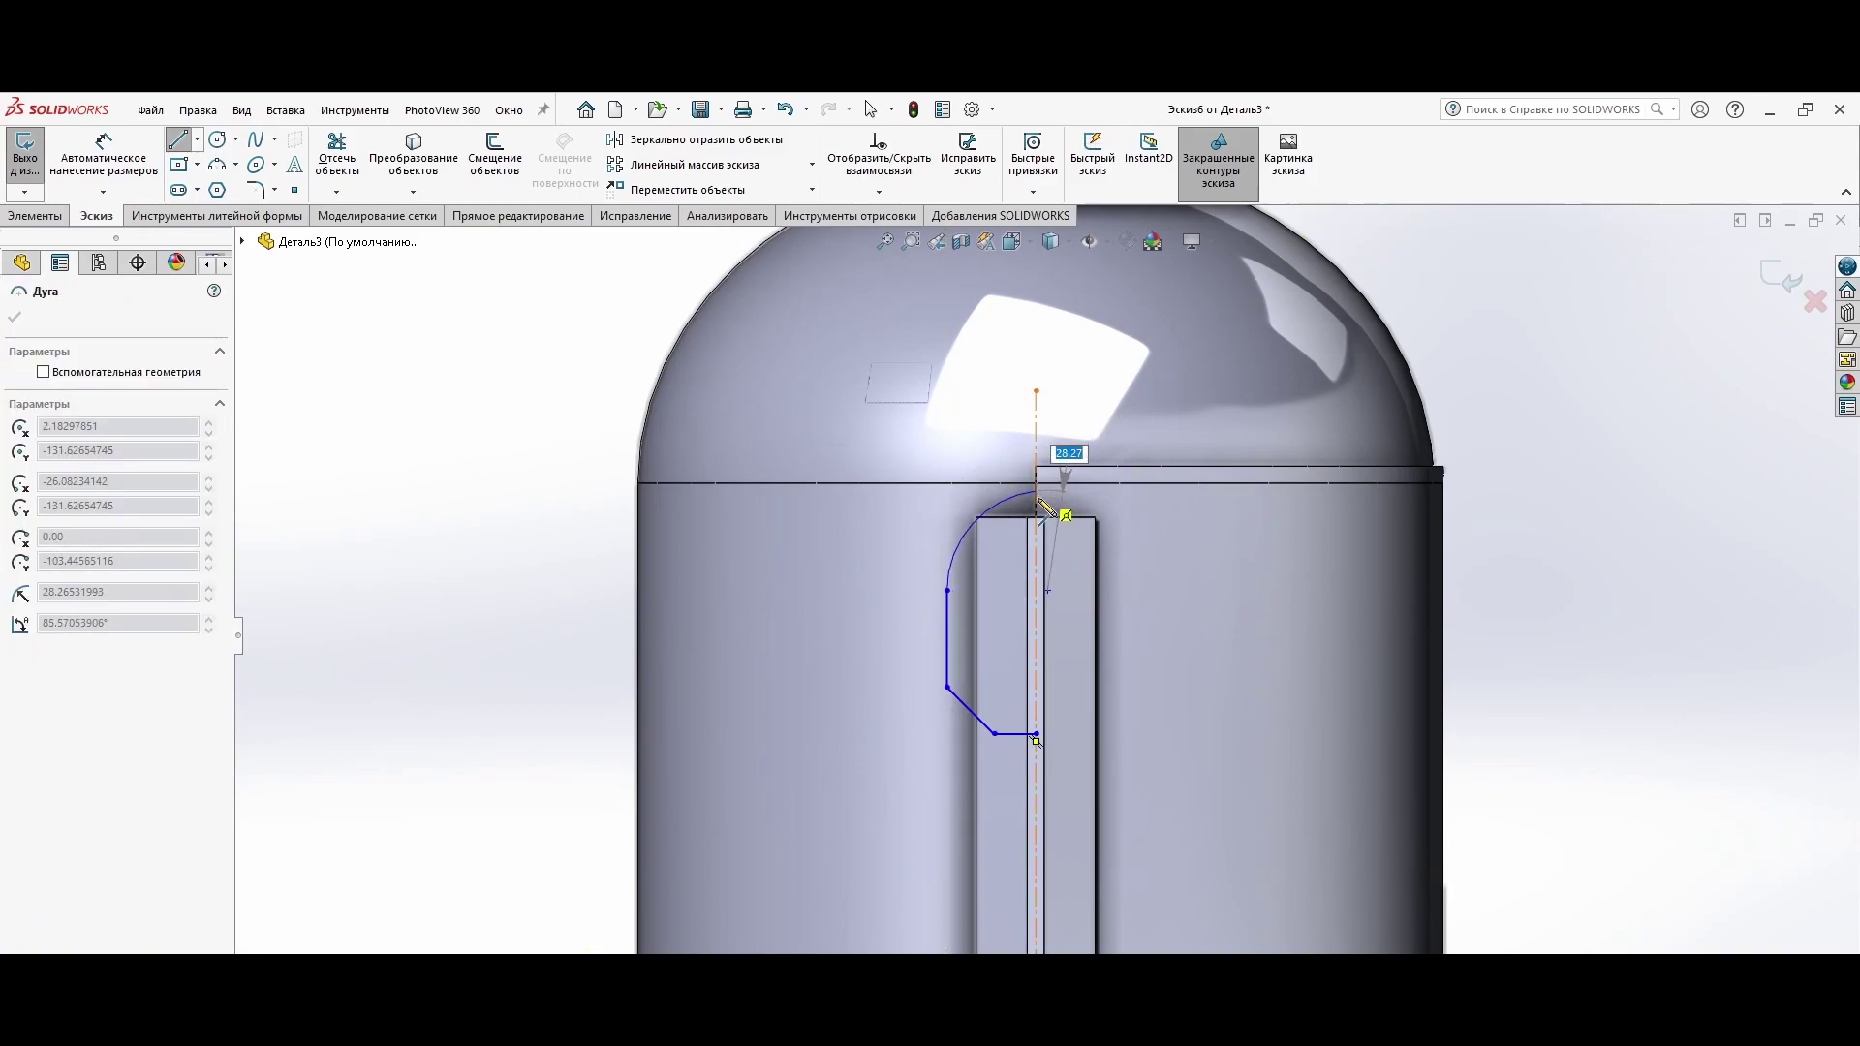
drag(1012, 778, 910, 497)
click(707, 139)
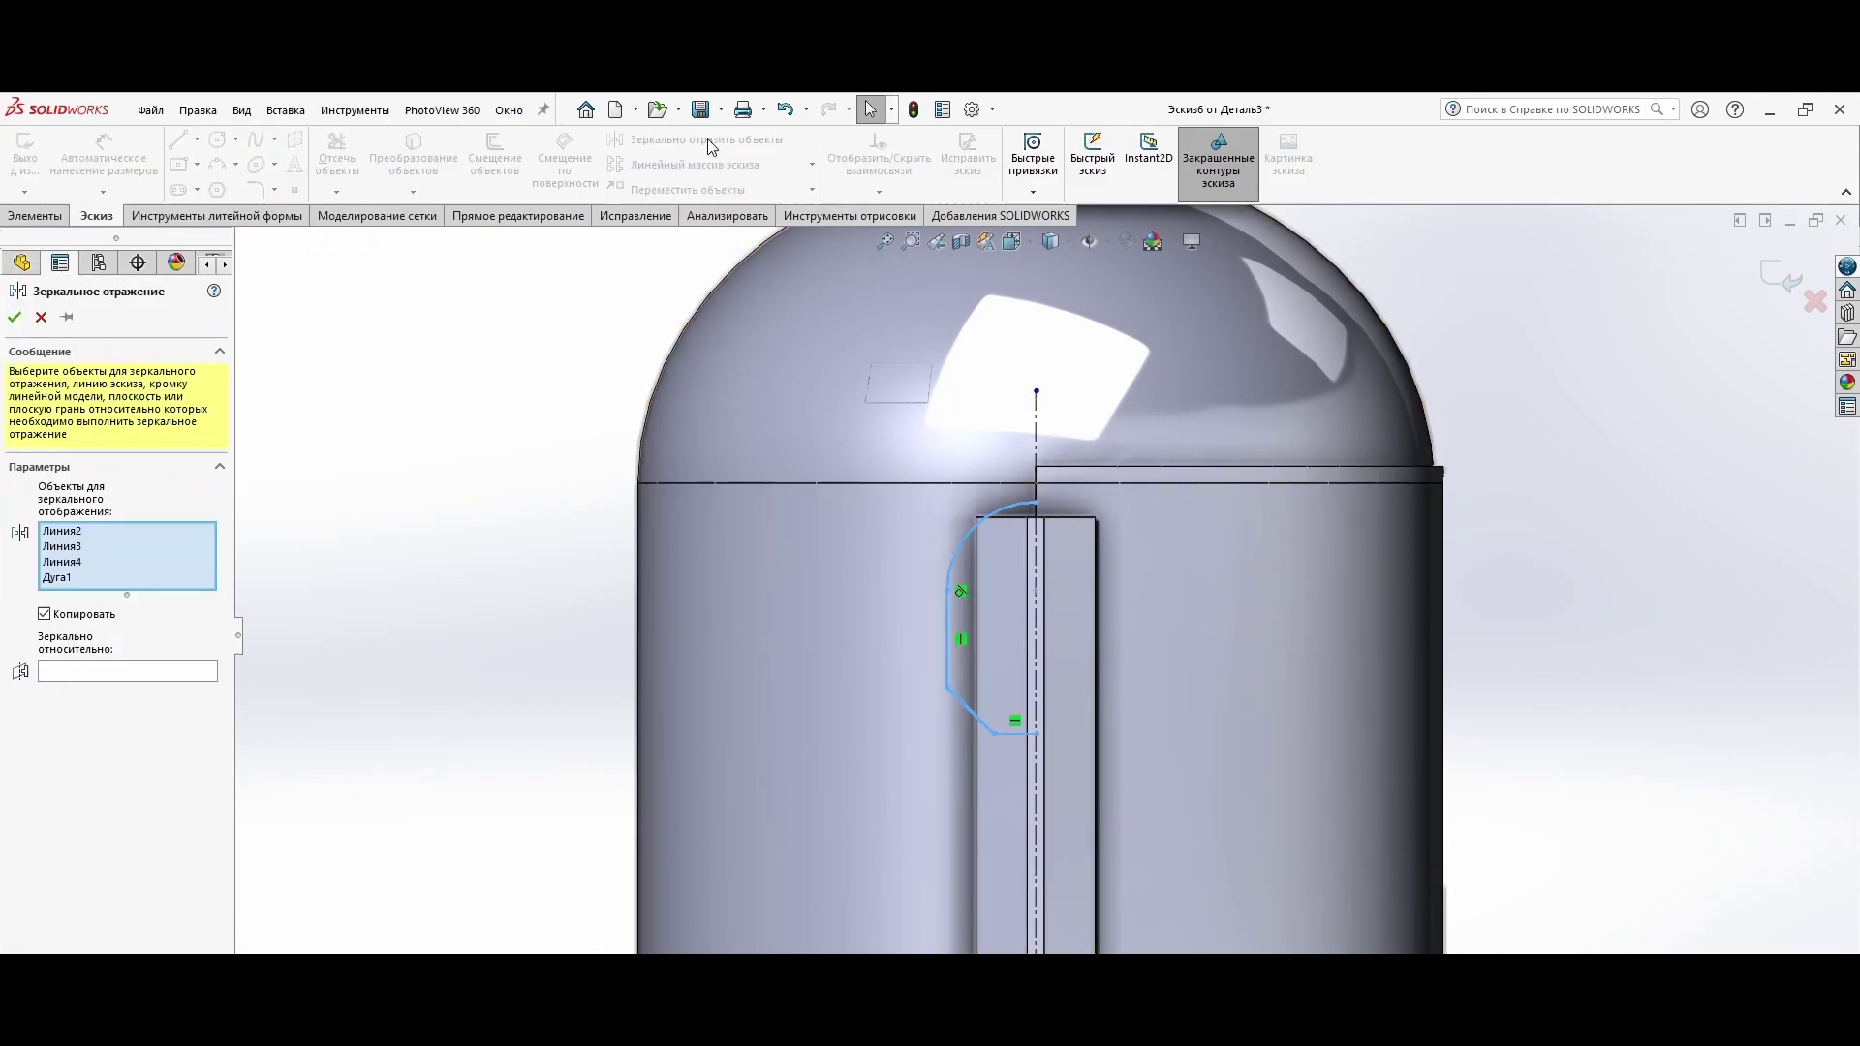
right_click(1037, 703)
scroll(1015, 643, up, 1)
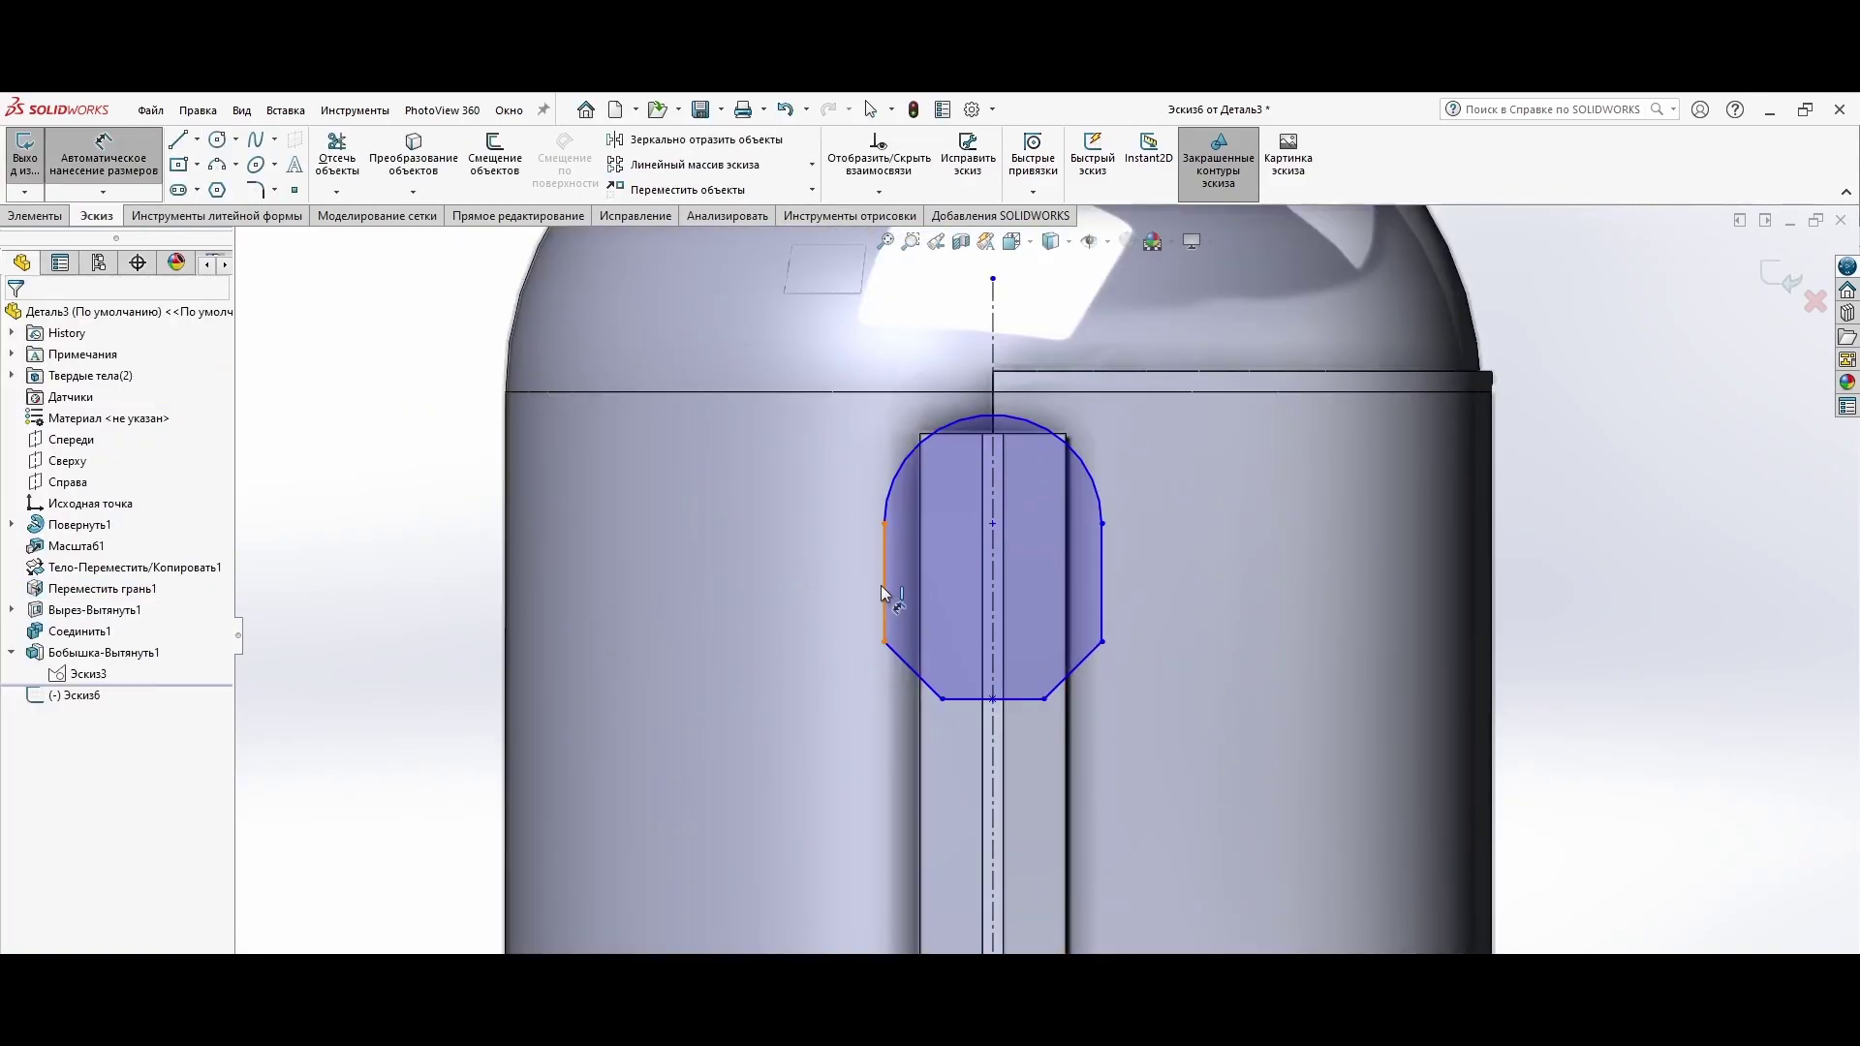
Step: Dimension the outline: 30 side length, 10 mm bottom width and R30 top arc
click(880, 593)
click(803, 581)
click(971, 714)
click(1041, 795)
text(10)
key(Return)
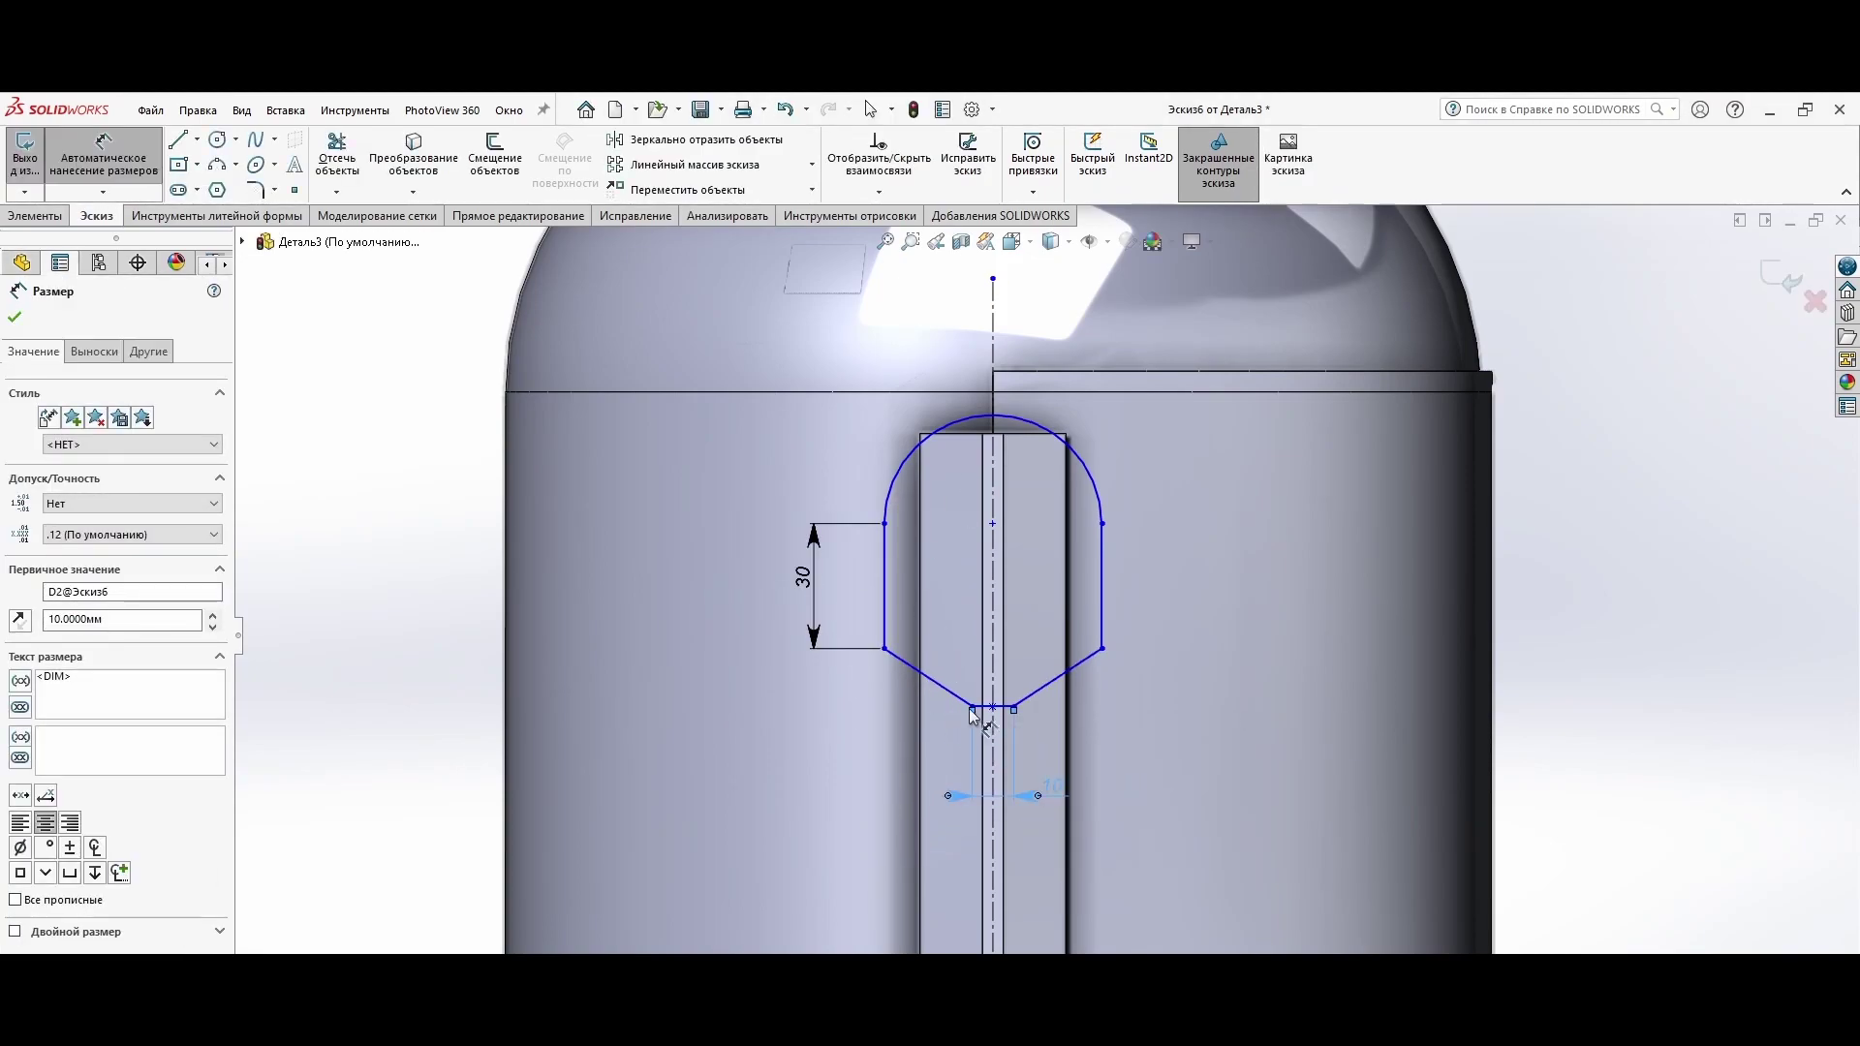
key(Escape)
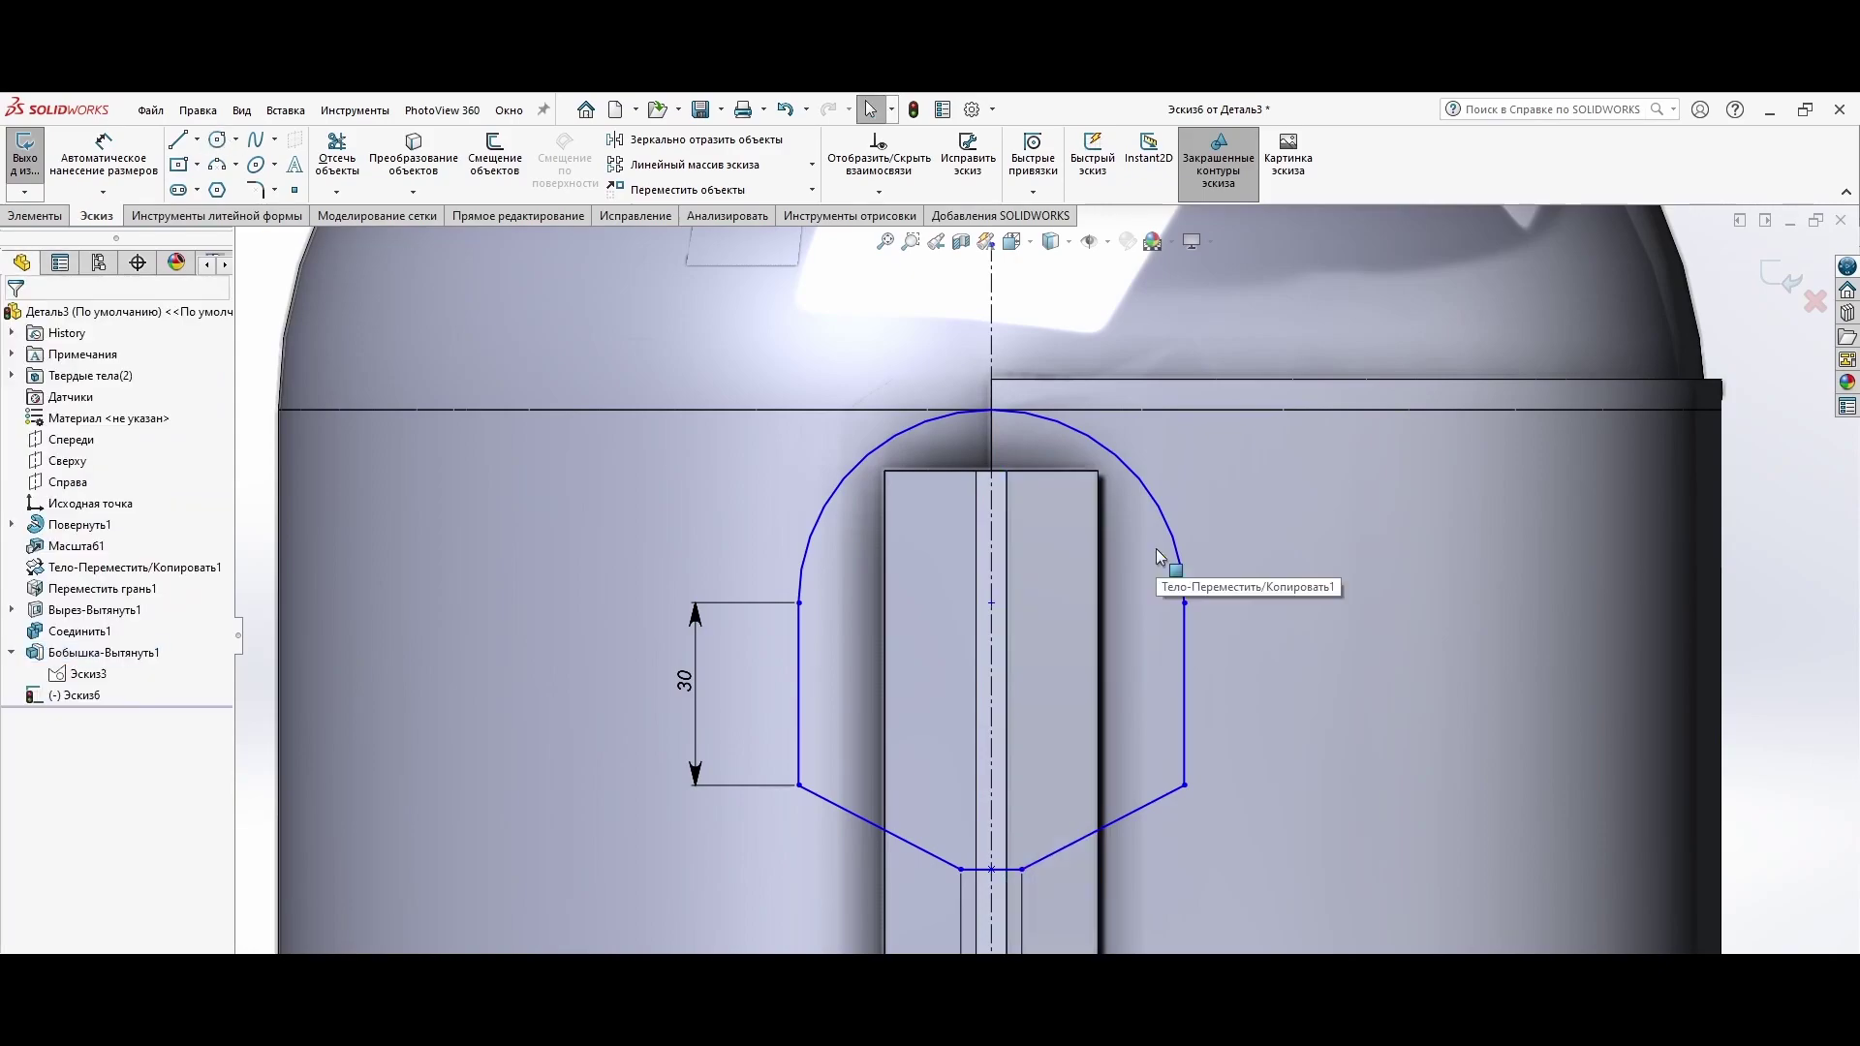
click(1158, 557)
click(1249, 419)
text(30)
key(Return)
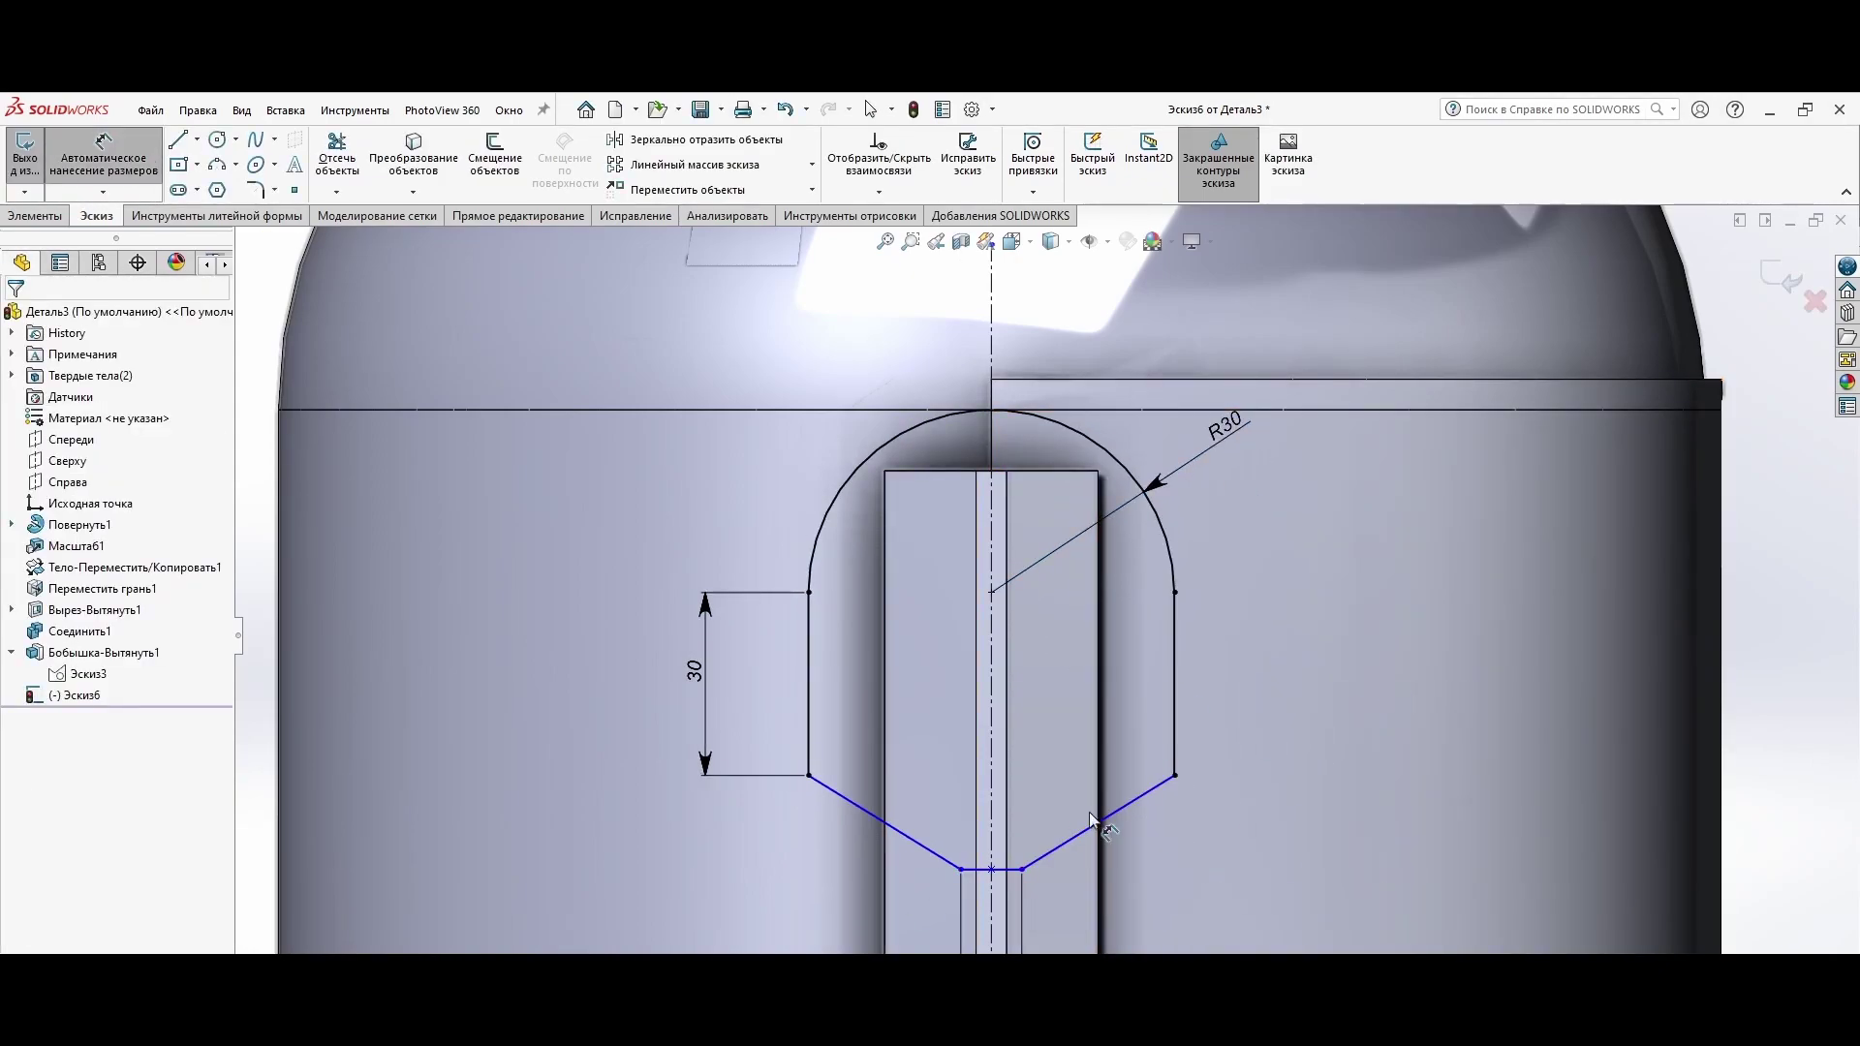
click(1310, 839)
Step: Extrude the slot outline symmetrically 220 mm and resume sketching with a tangent arc
click(34, 215)
click(63, 155)
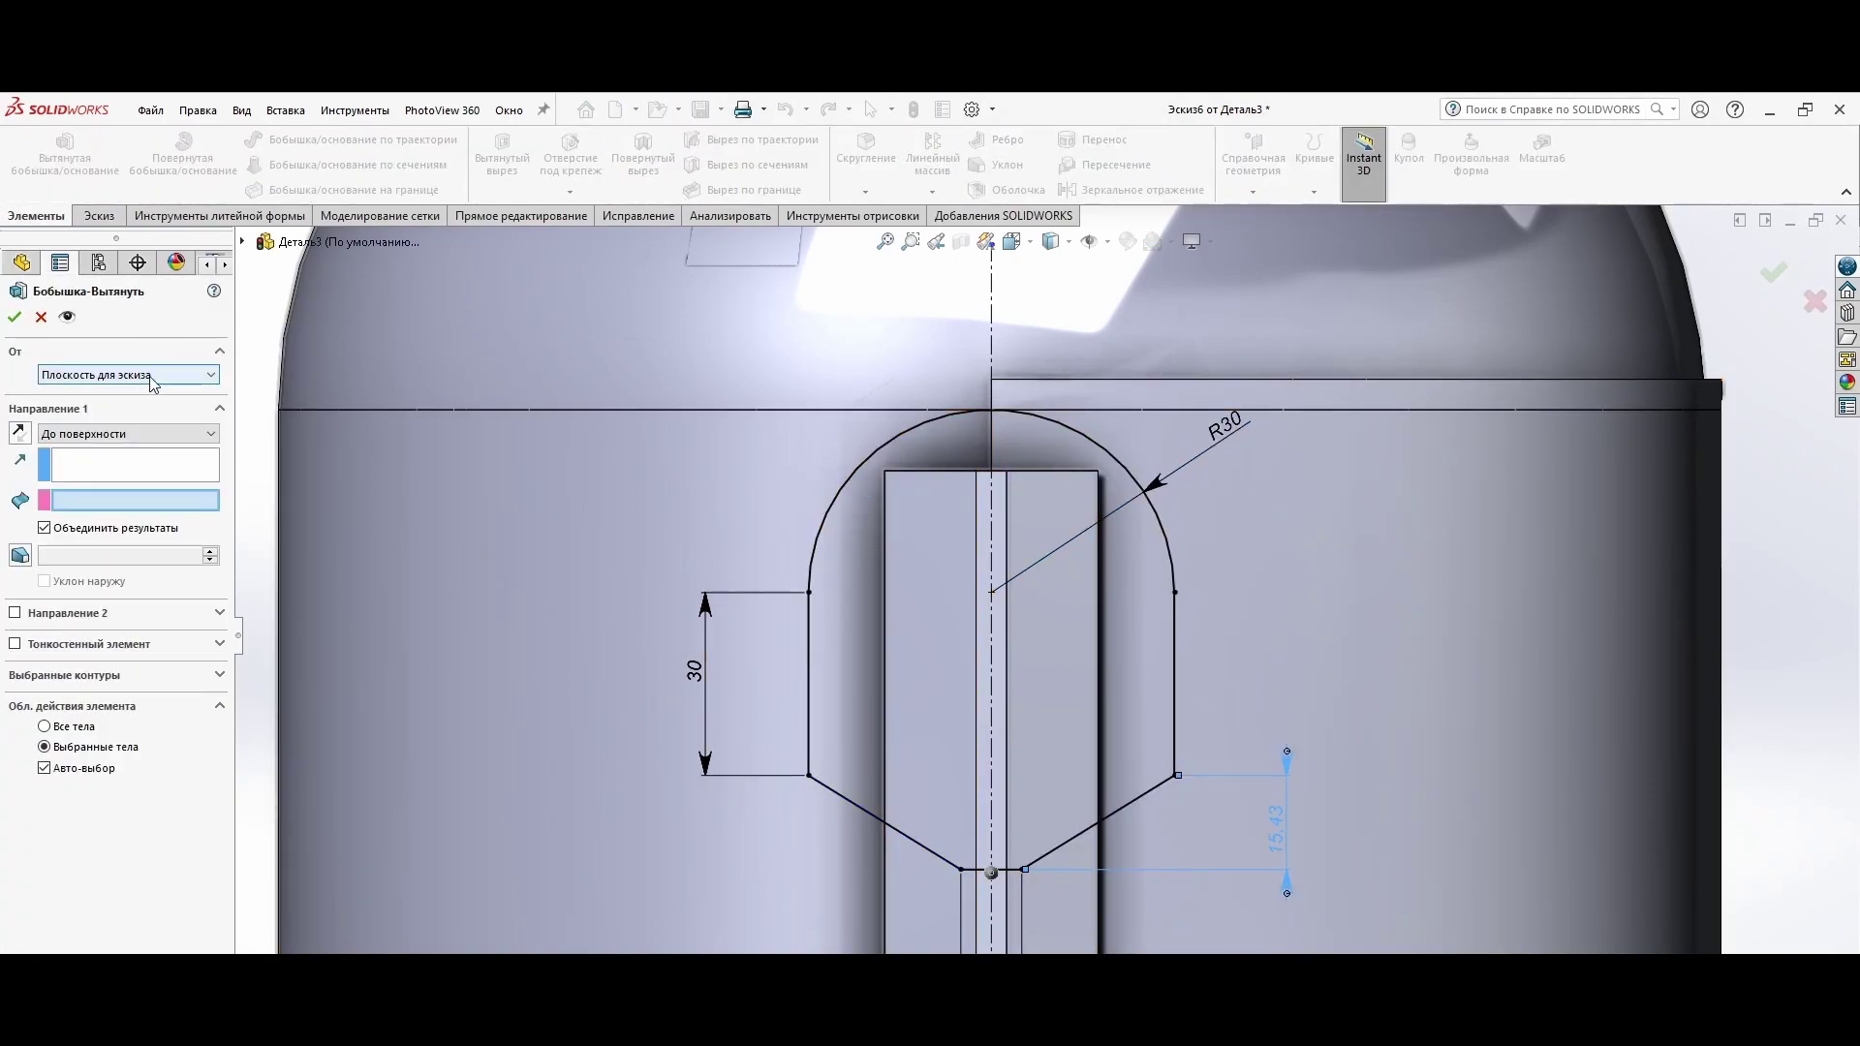
click(108, 466)
click(129, 433)
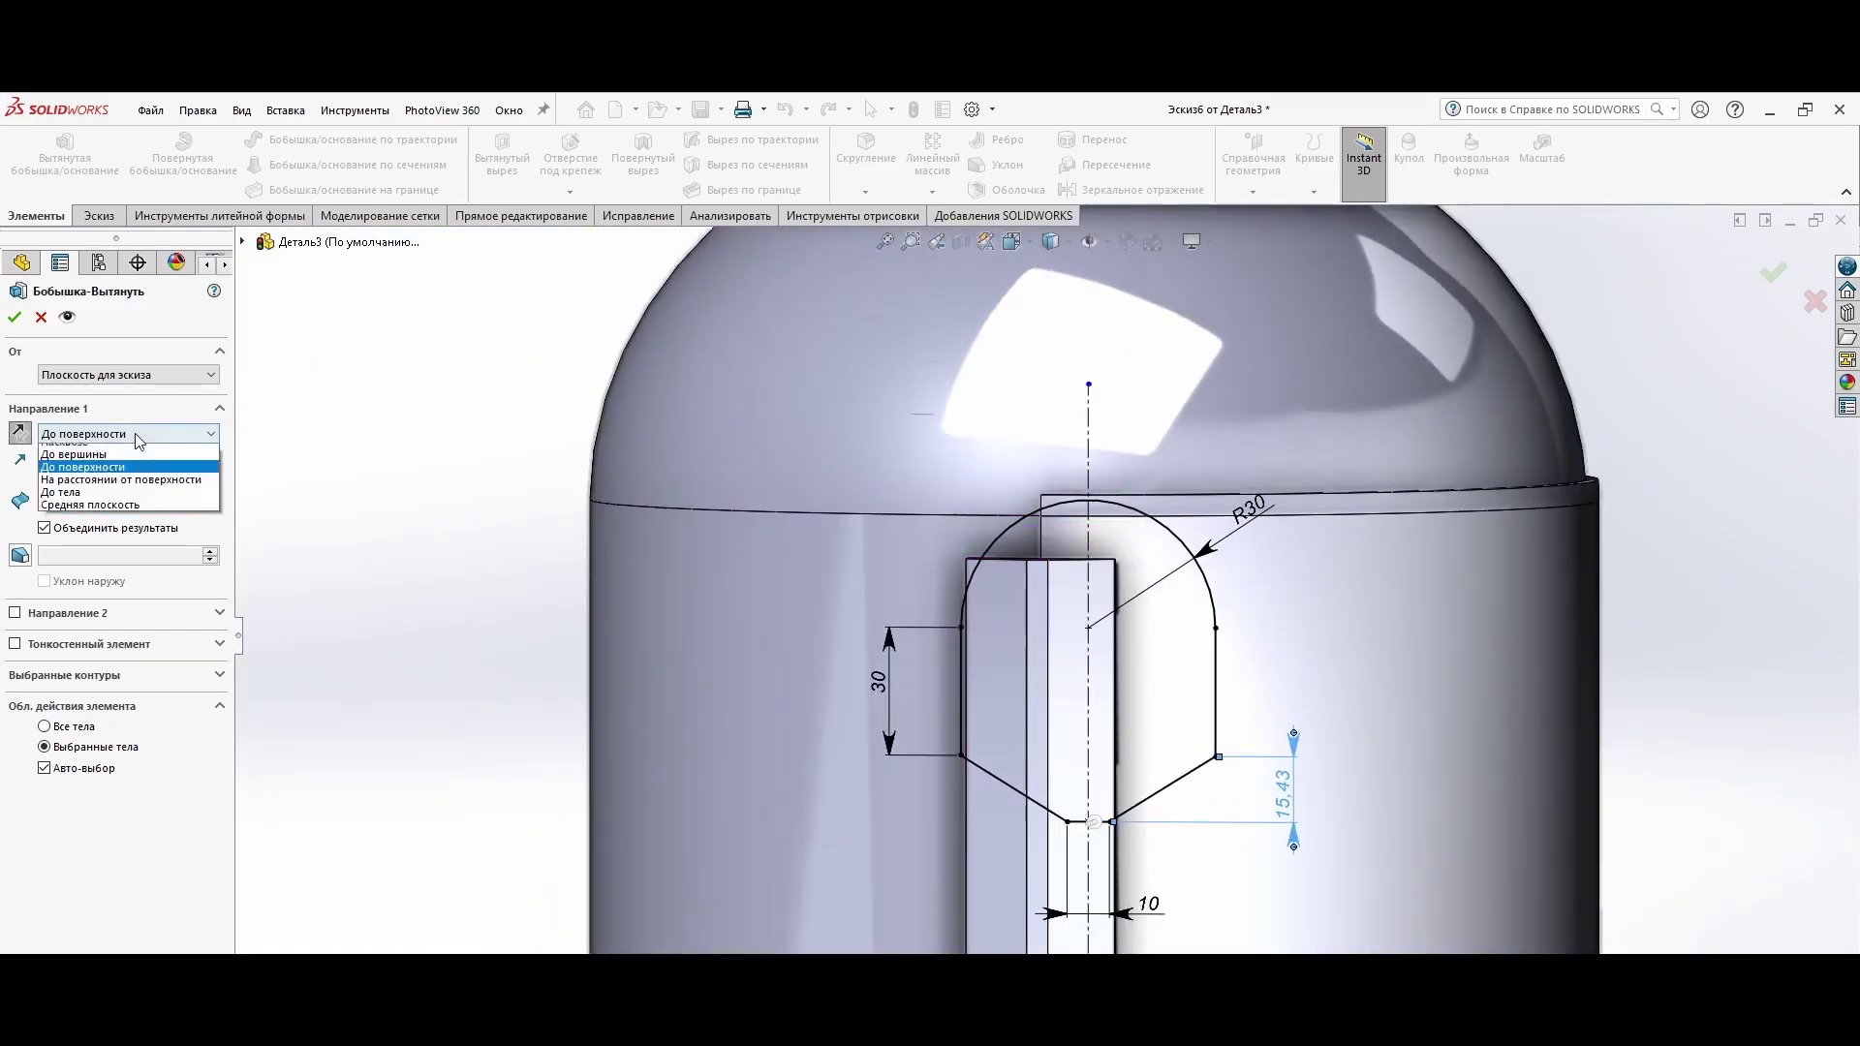
click(90, 527)
text(220.00мм)
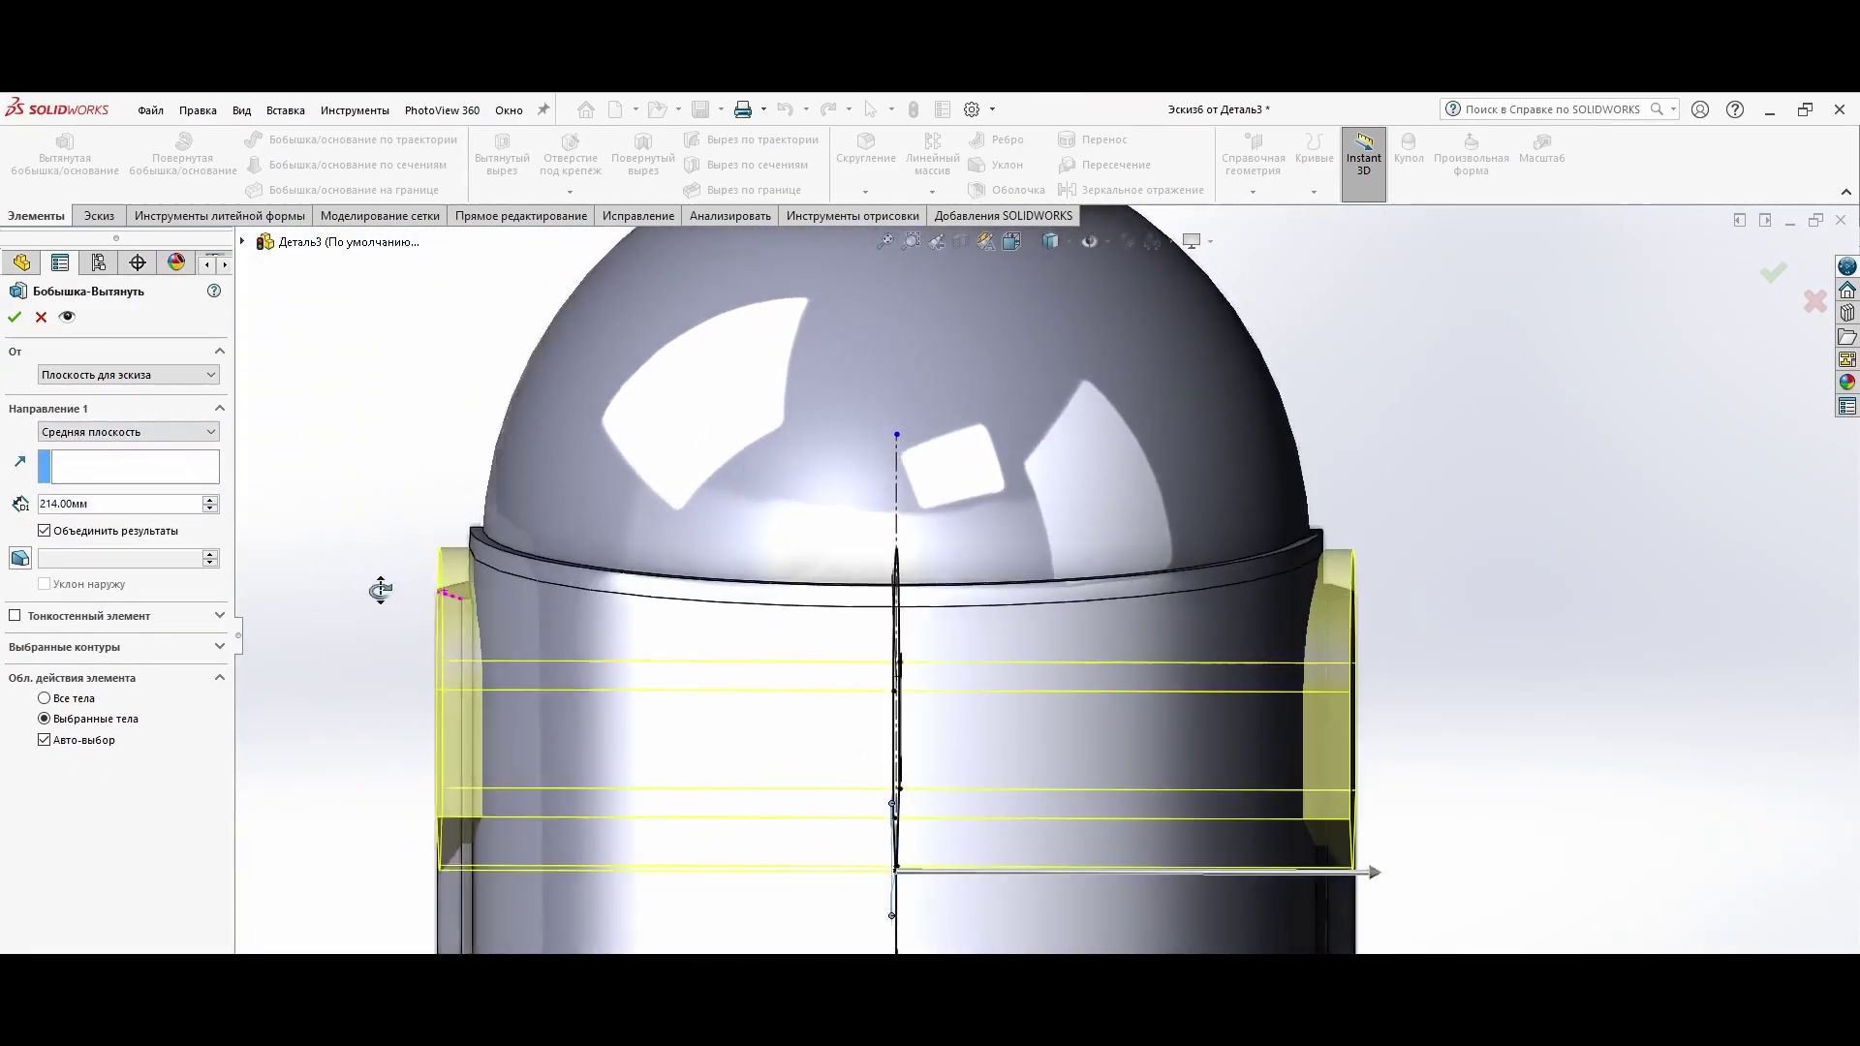
click(73, 507)
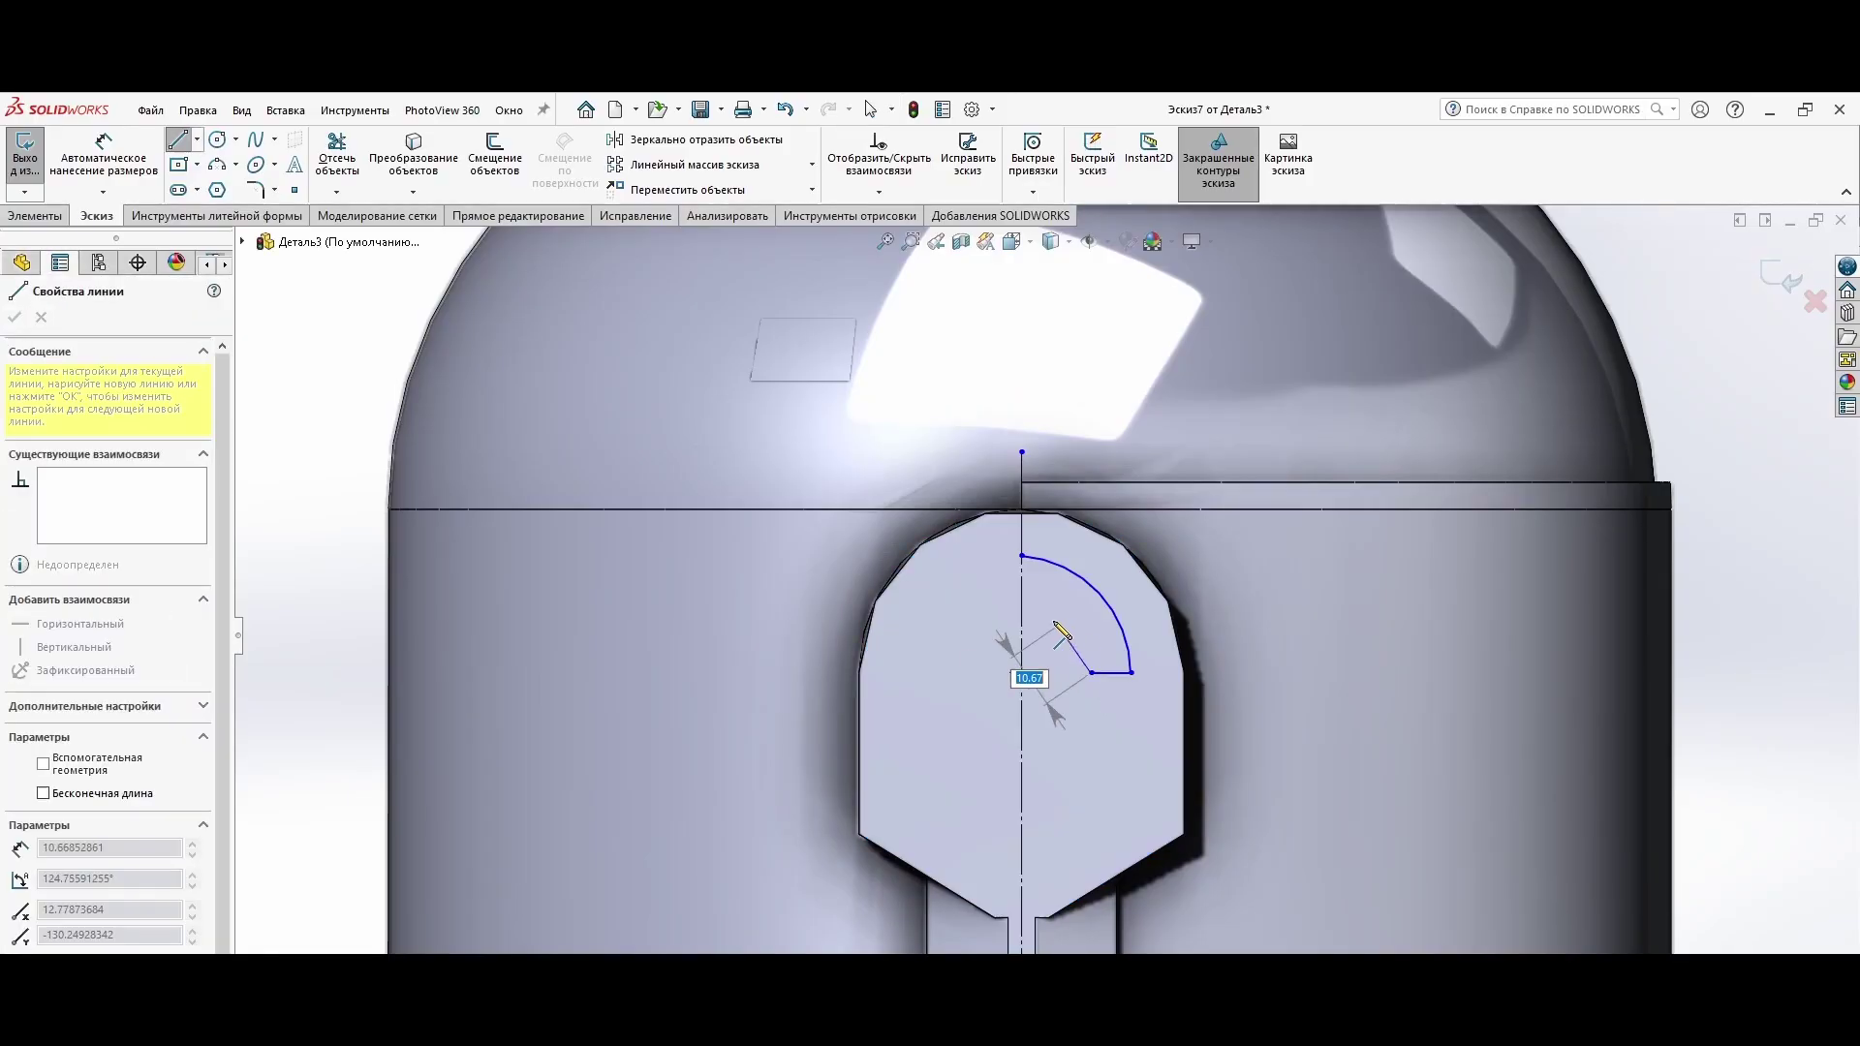
key(a)
scroll(1081, 579, down, 2)
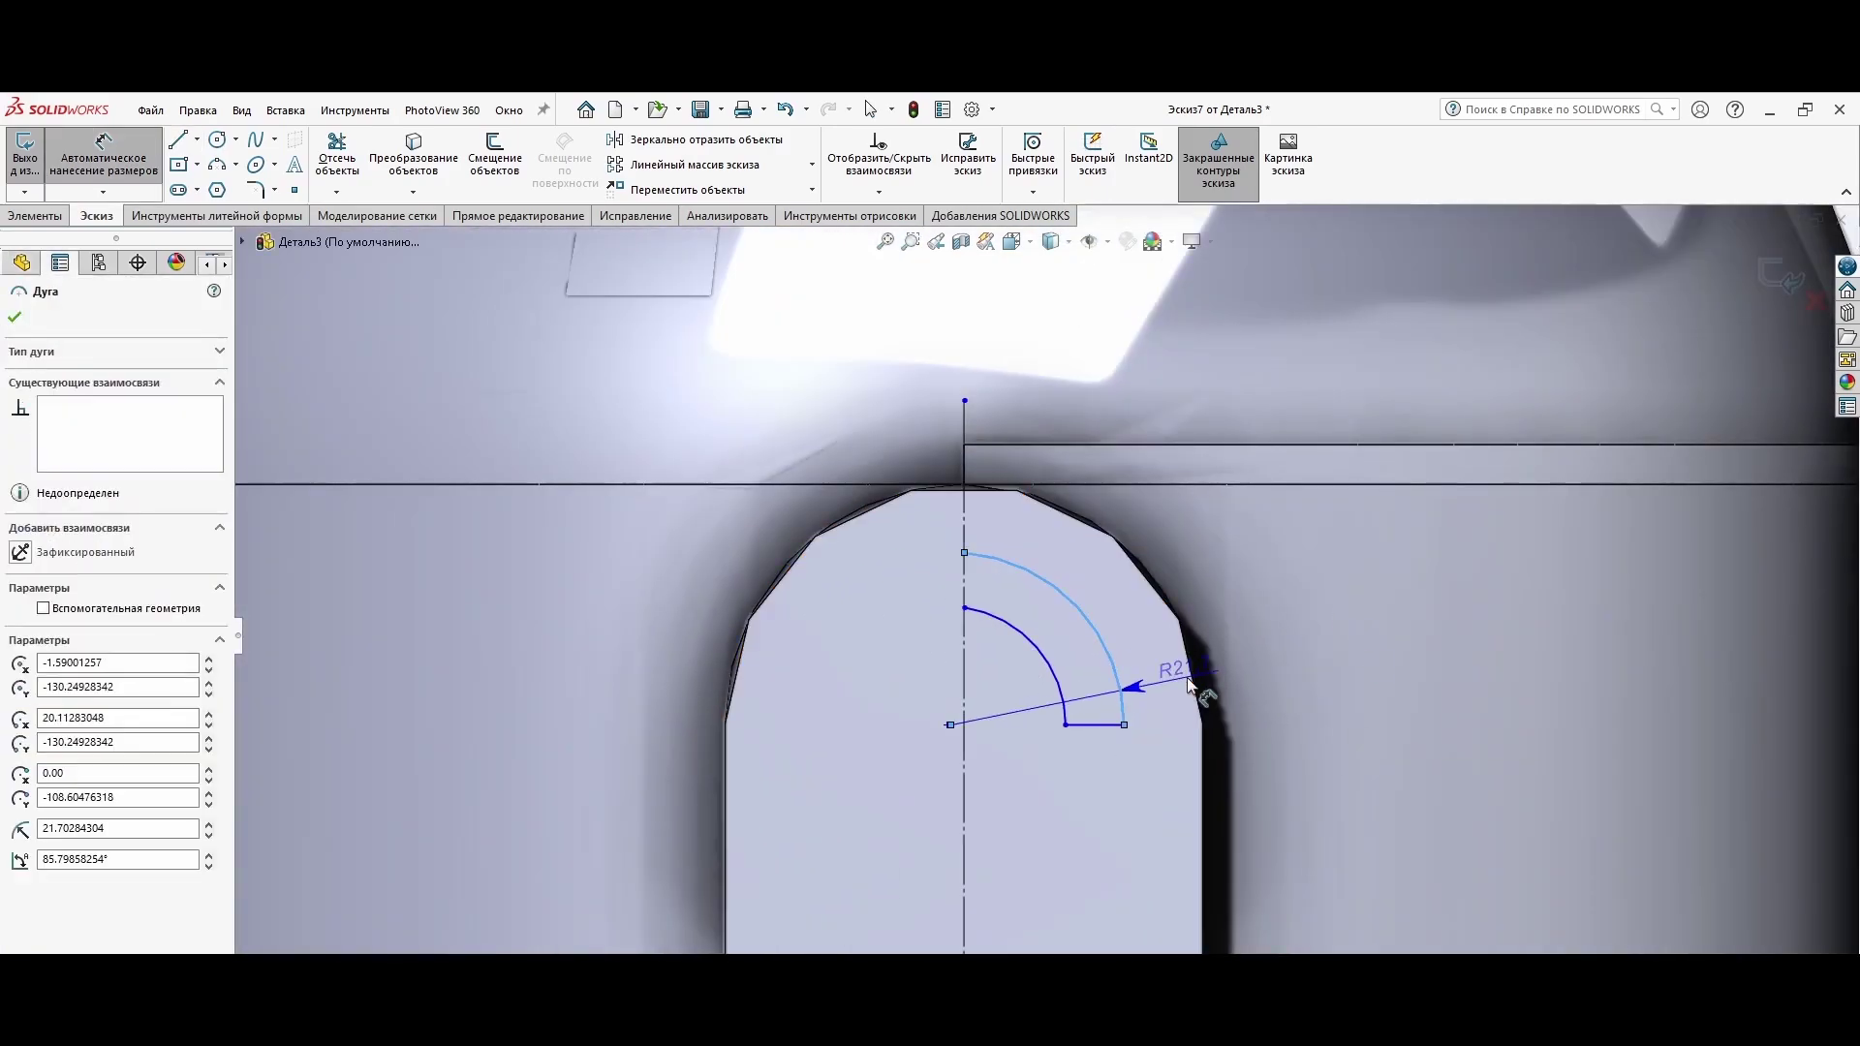
Step: Dimension the outer arc R25 and the inner arc R18
click(1280, 612)
text(25)
key(Return)
click(1254, 605)
text(18.0000мм)
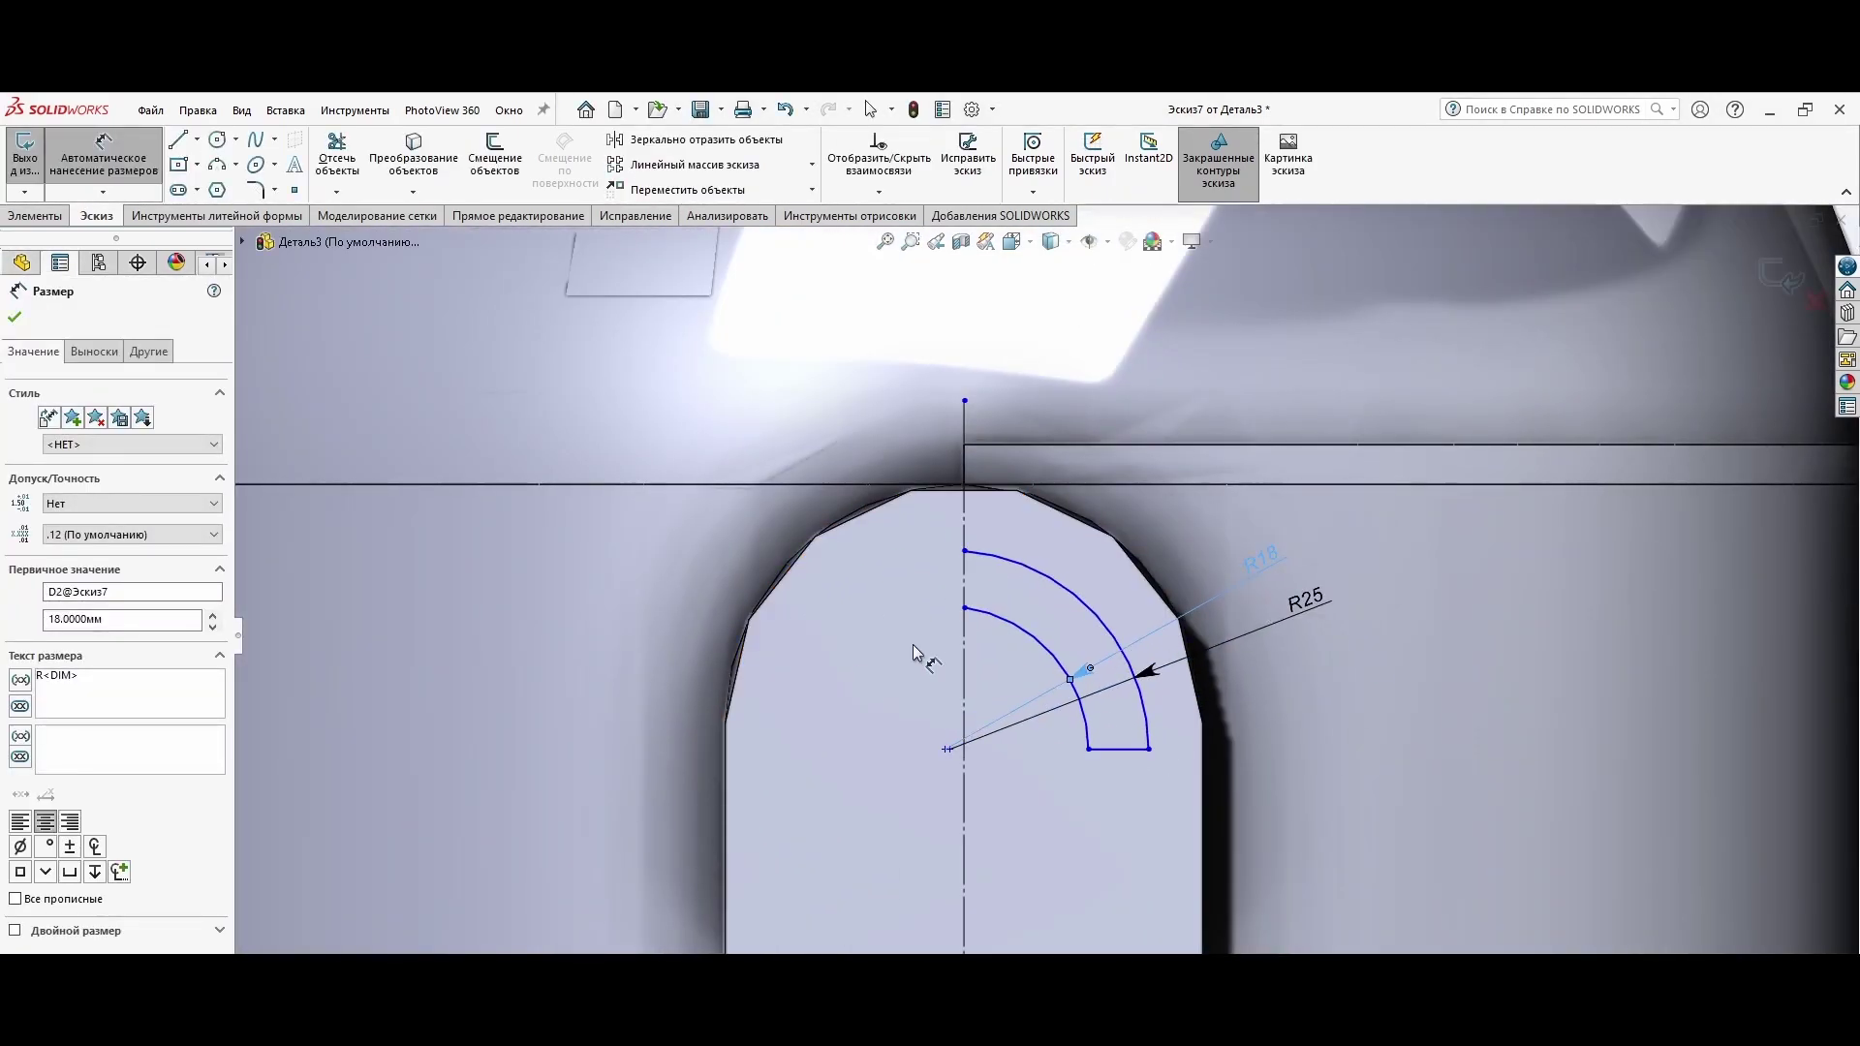
key(Return)
key(Escape)
Step: Select the ear piece's front face and offset its outline 5 mm inward
drag(1132, 793, 1131, 794)
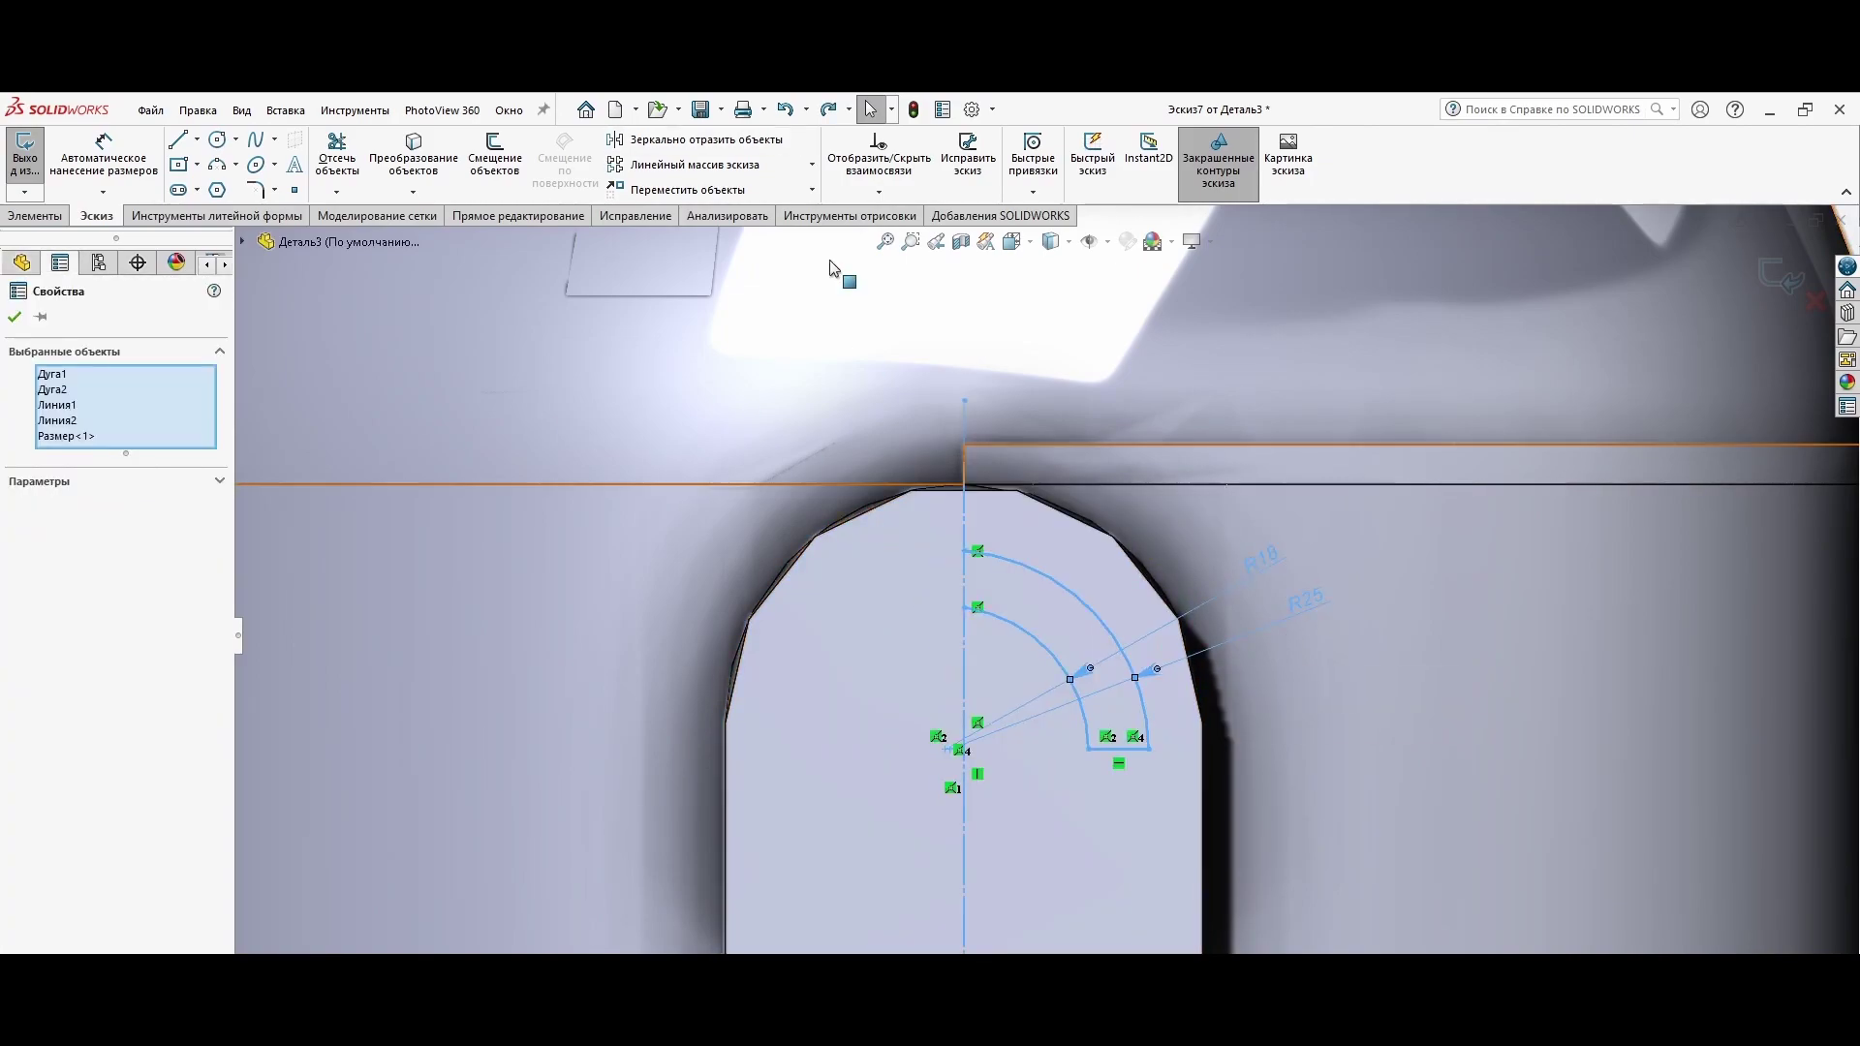
click(911, 712)
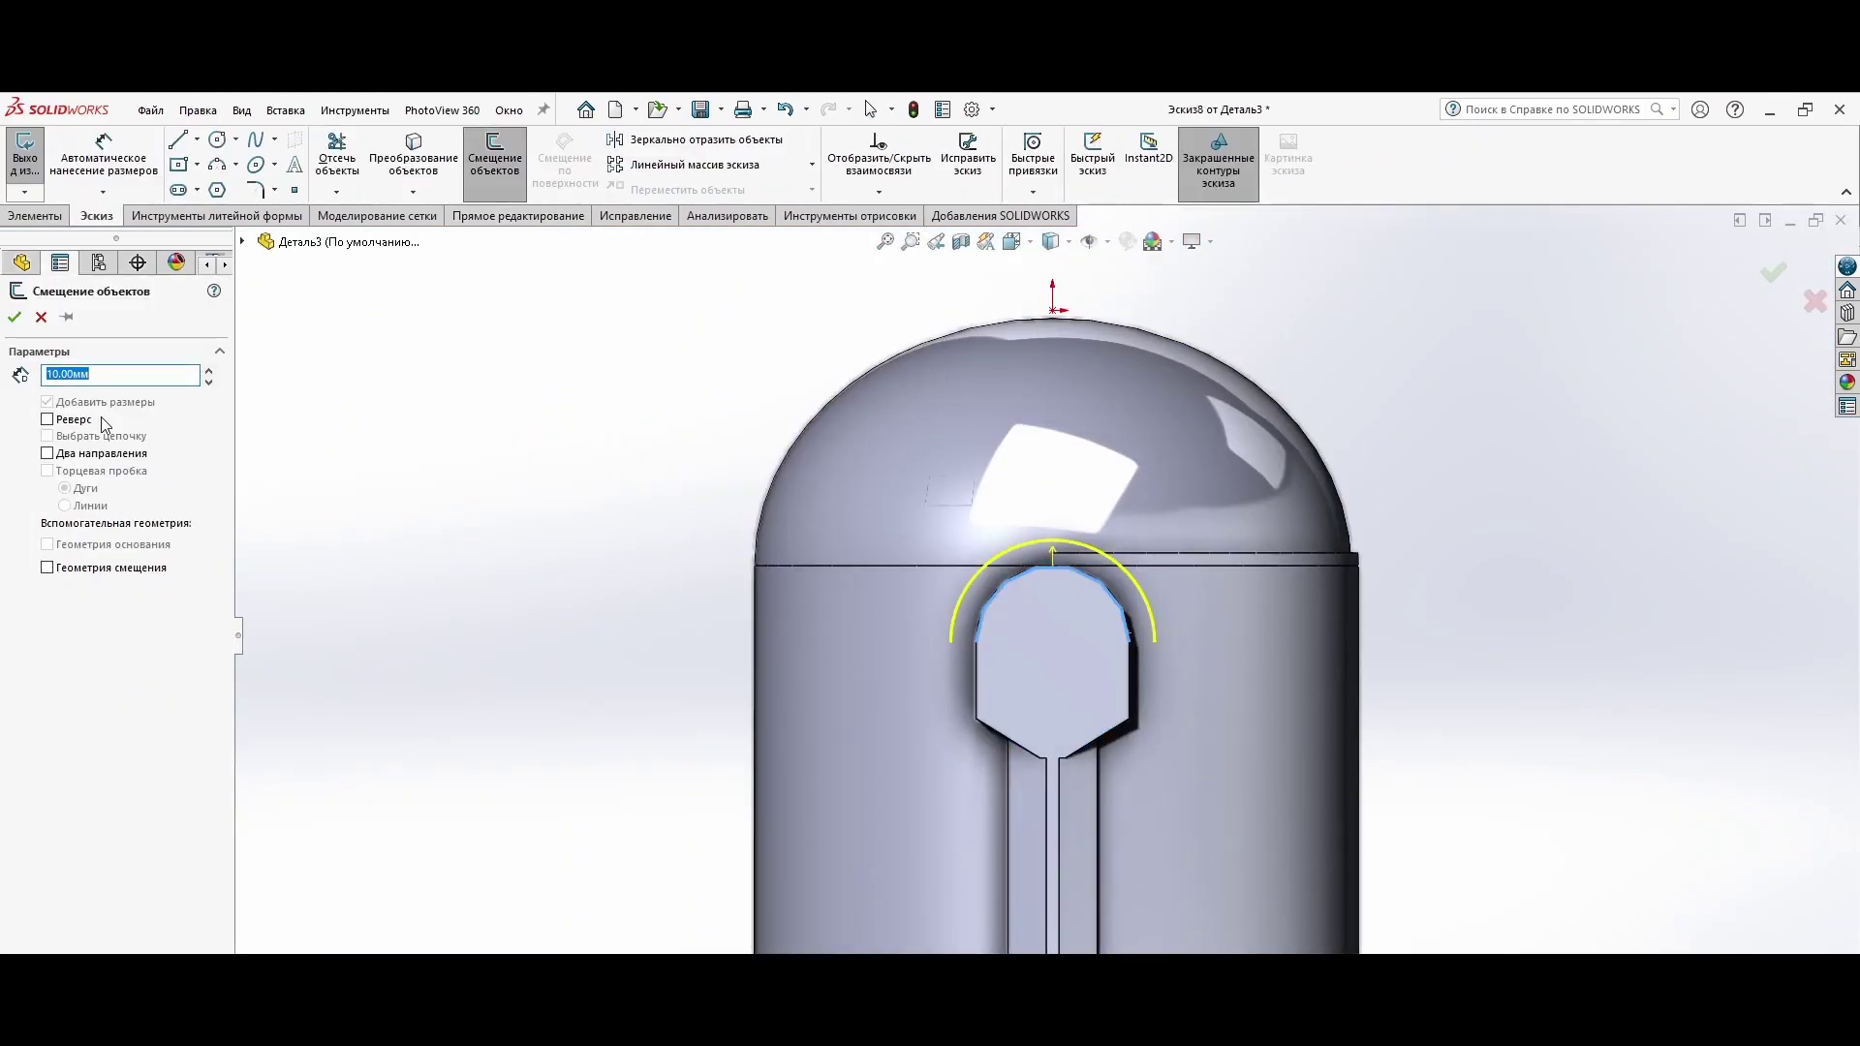
click(103, 422)
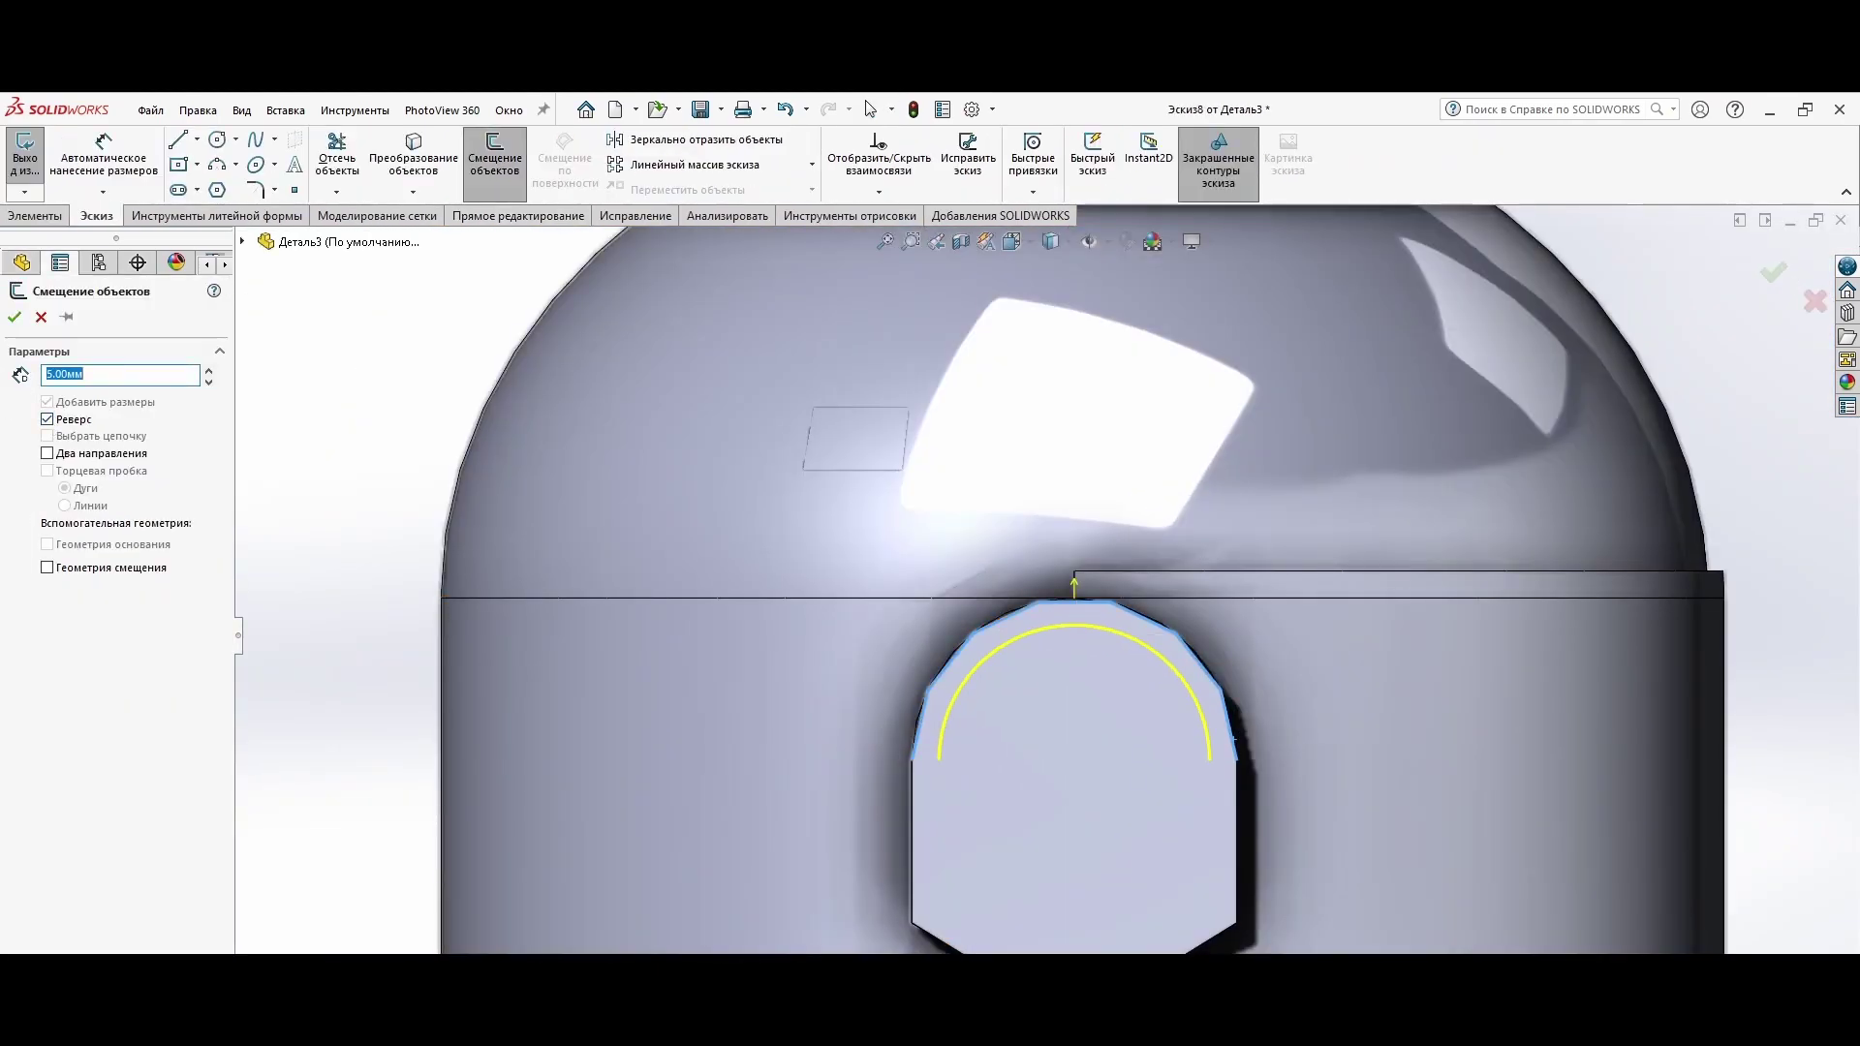
Step: Finish the 5 mm inward offset, add a closing line and trim to a U-profile
key(Return)
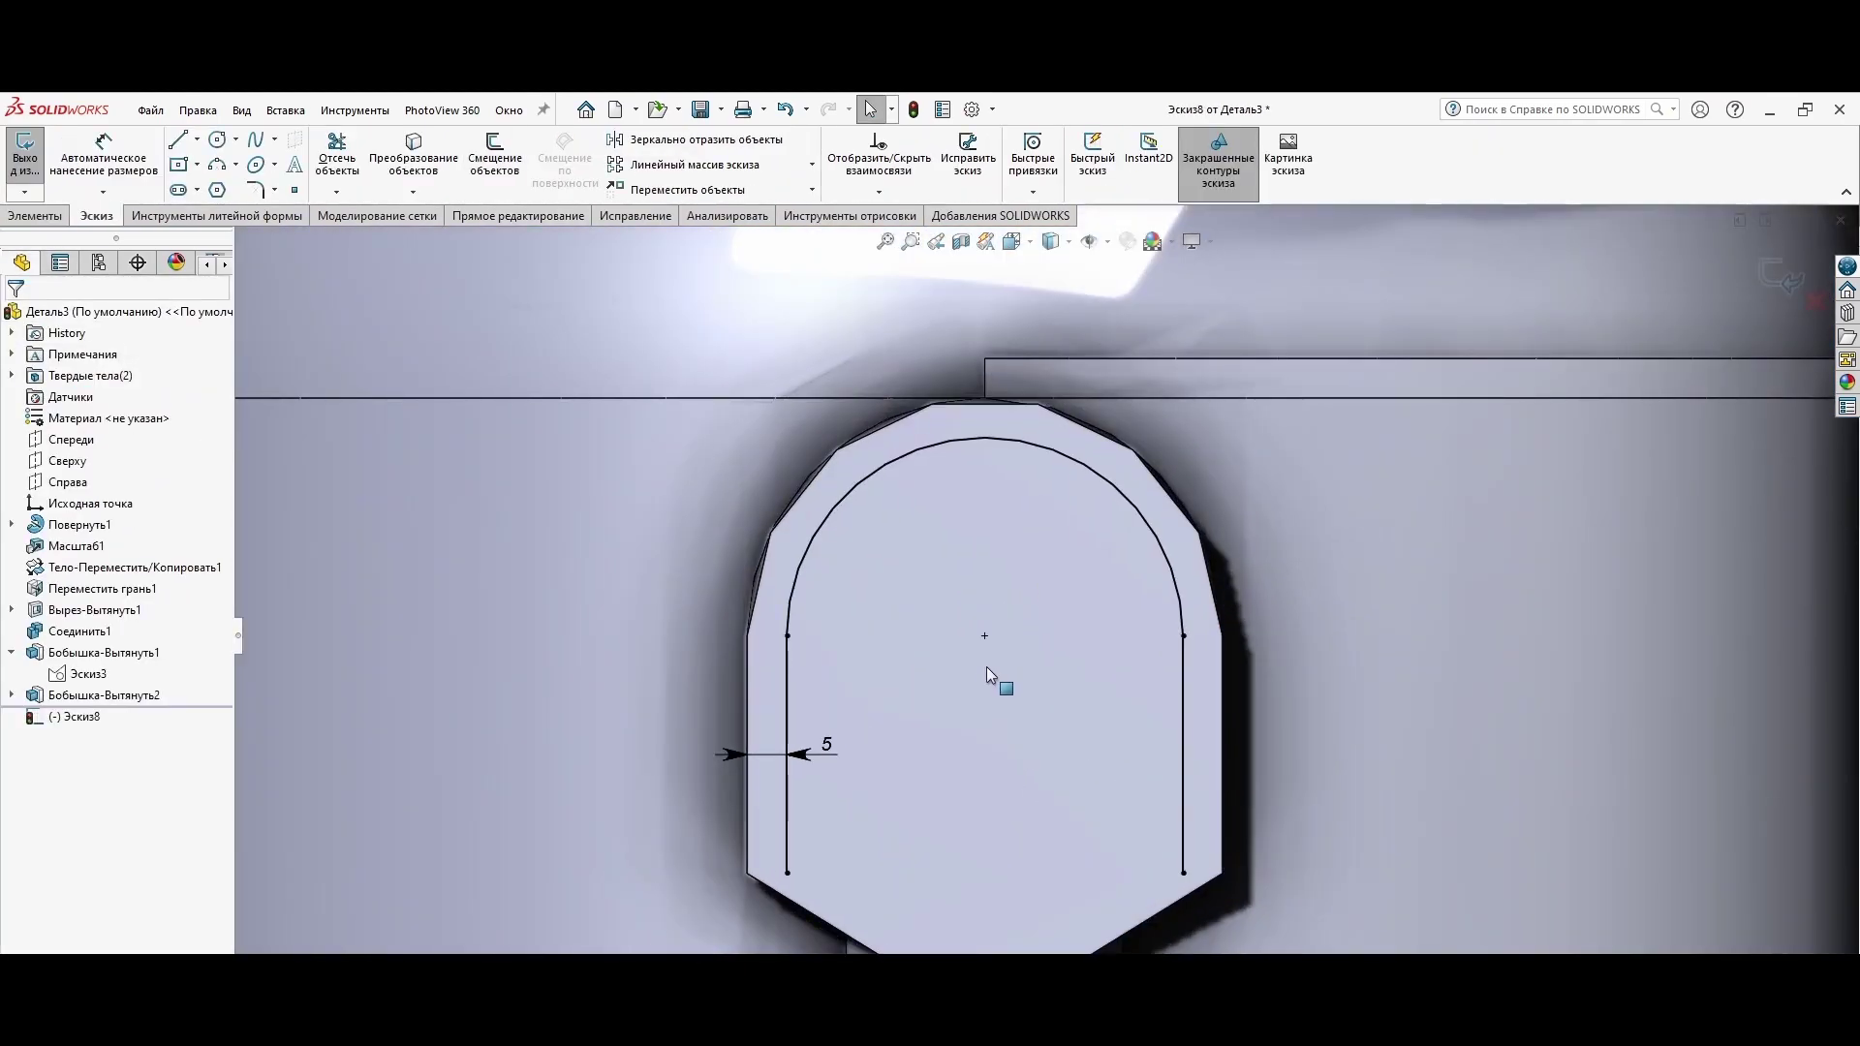
middle_drag(1227, 760, 1204, 685)
scroll(815, 669, up, 3)
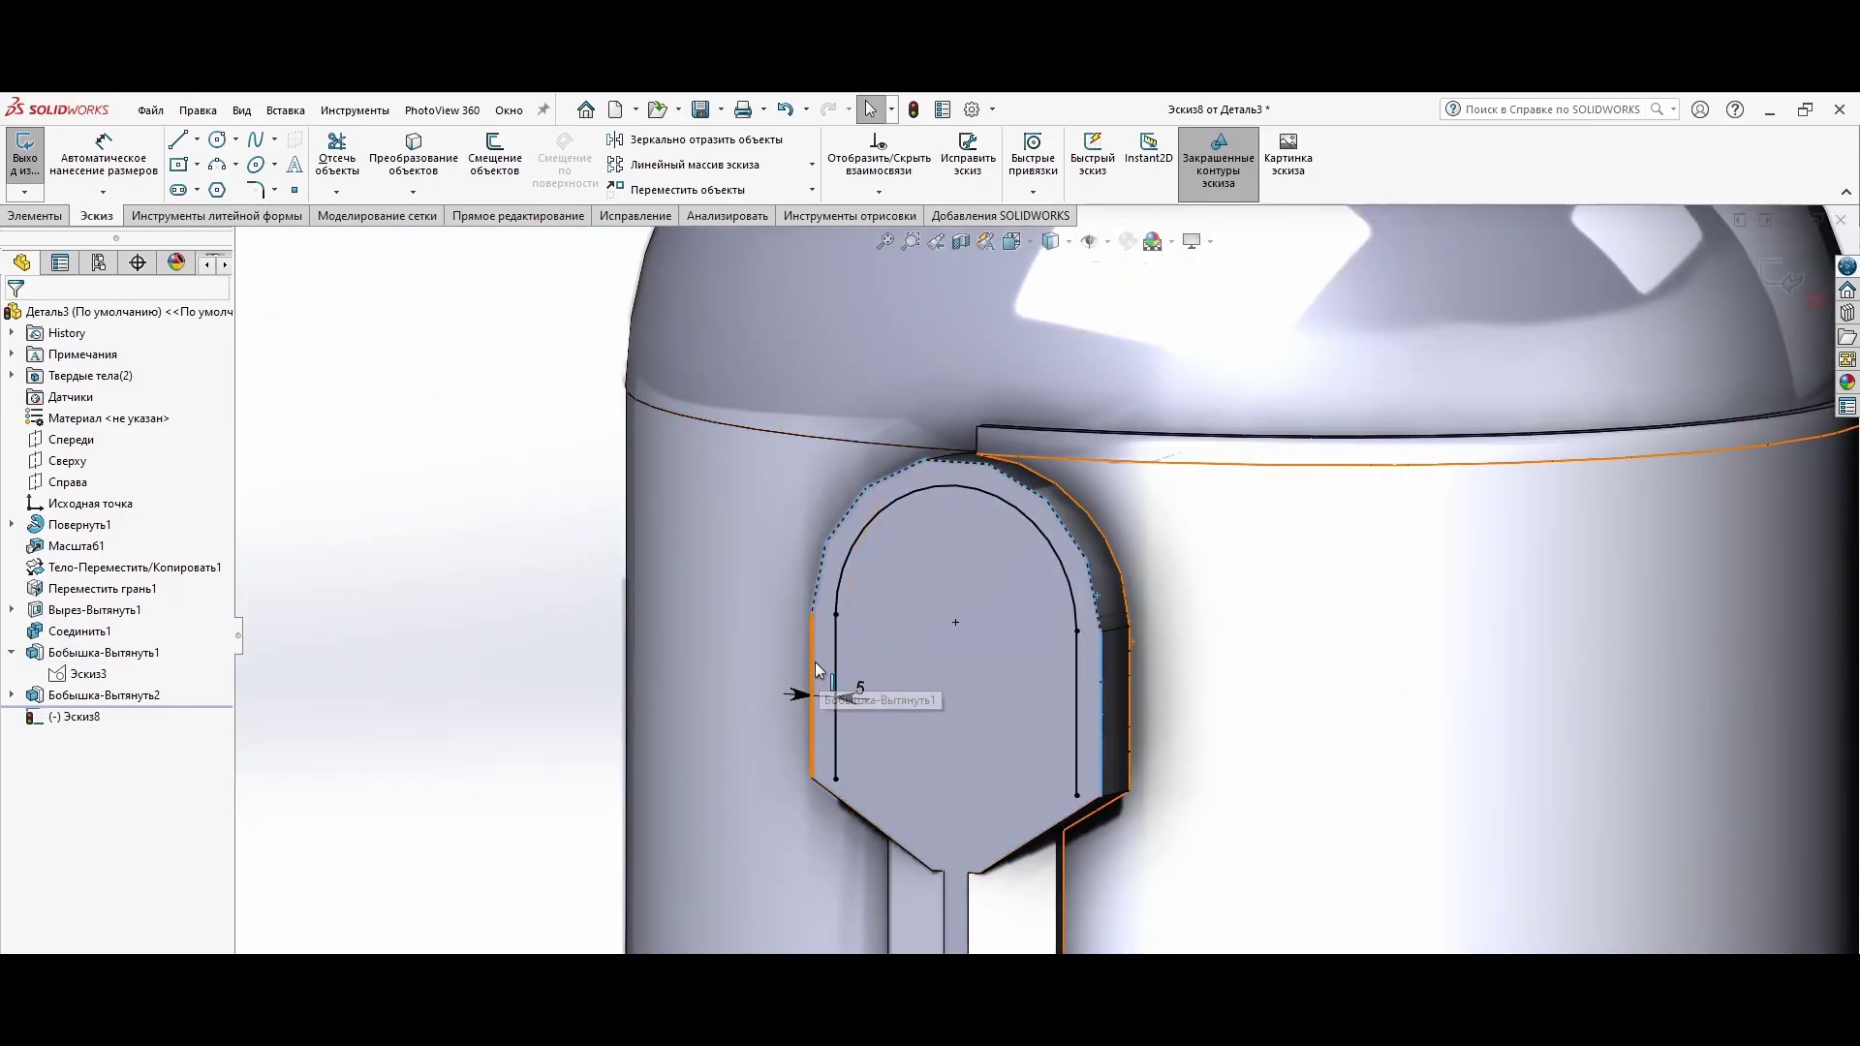
key(Return)
key(l)
mouse_move(892, 746)
mouse_down()
mouse_move(1249, 744)
mouse_move(1074, 539)
mouse_up()
scroll(1027, 712, up, 3)
right_click(1245, 746)
click(1250, 876)
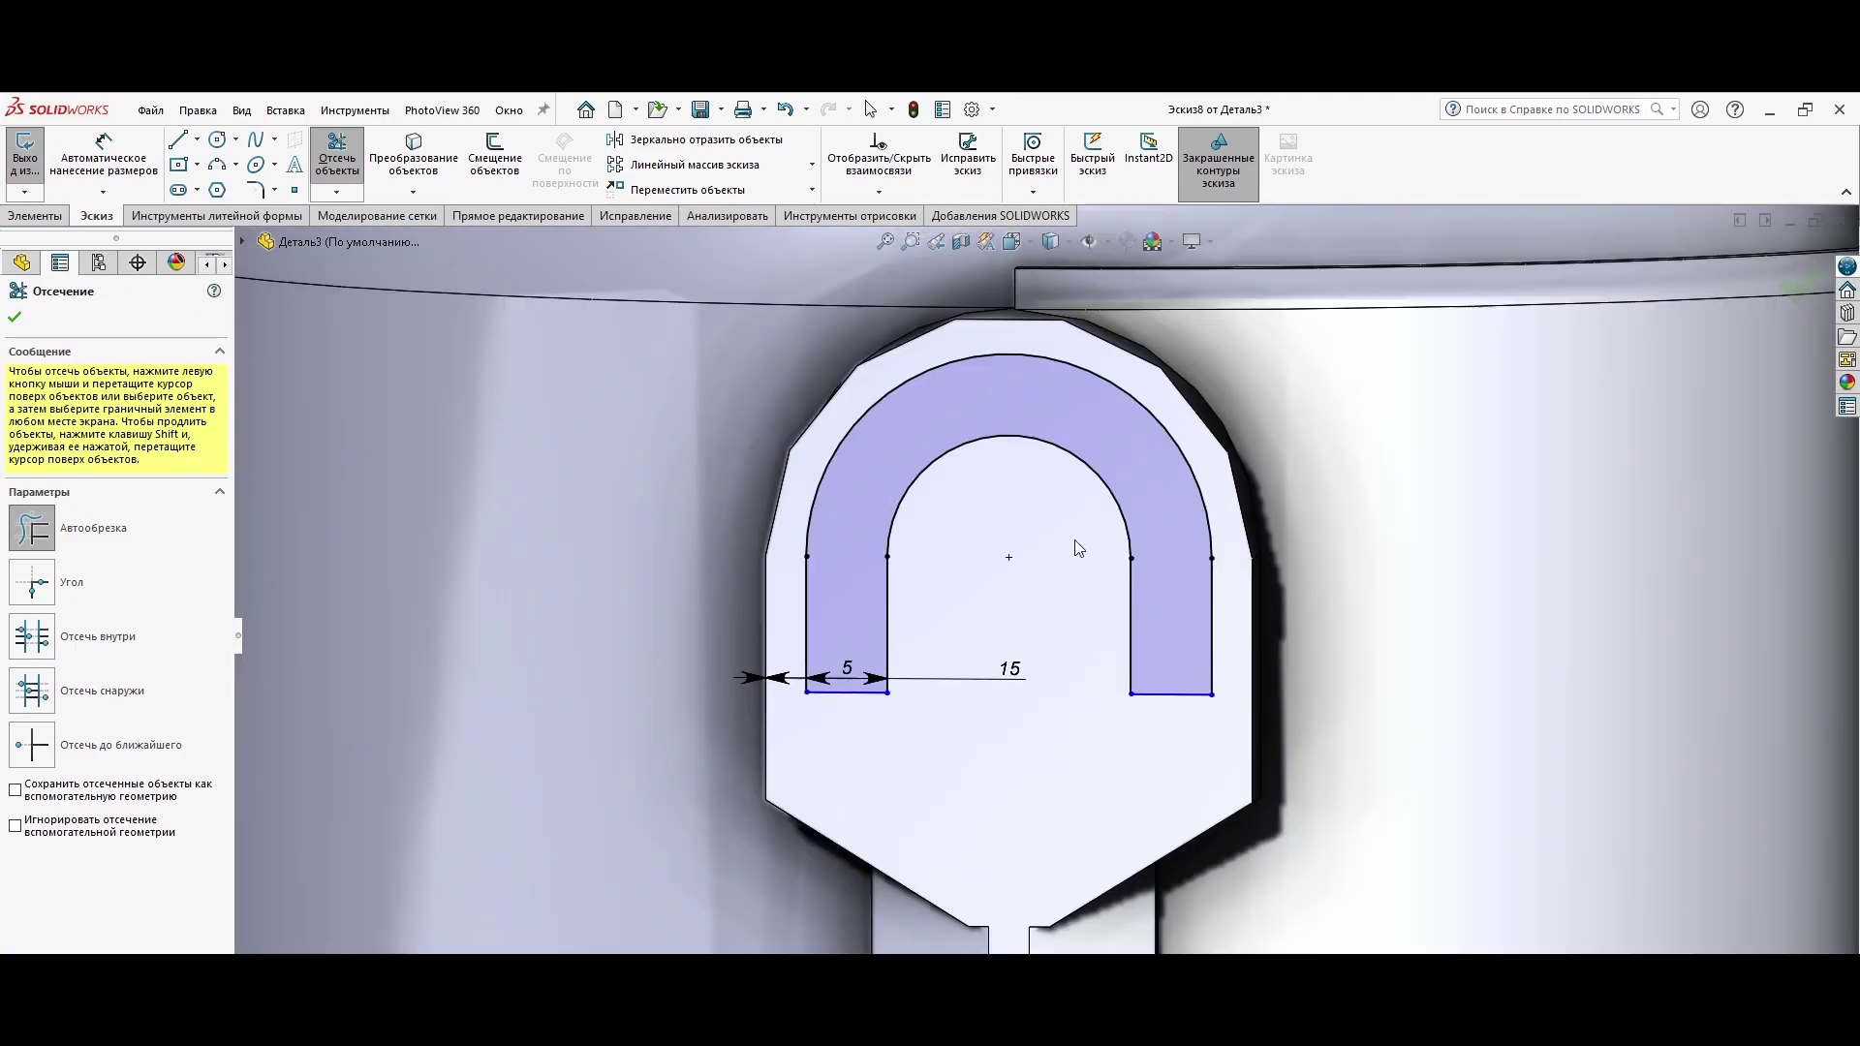
Step: Extruded-cut the U-profile into the ear piece face
click(38, 215)
click(502, 155)
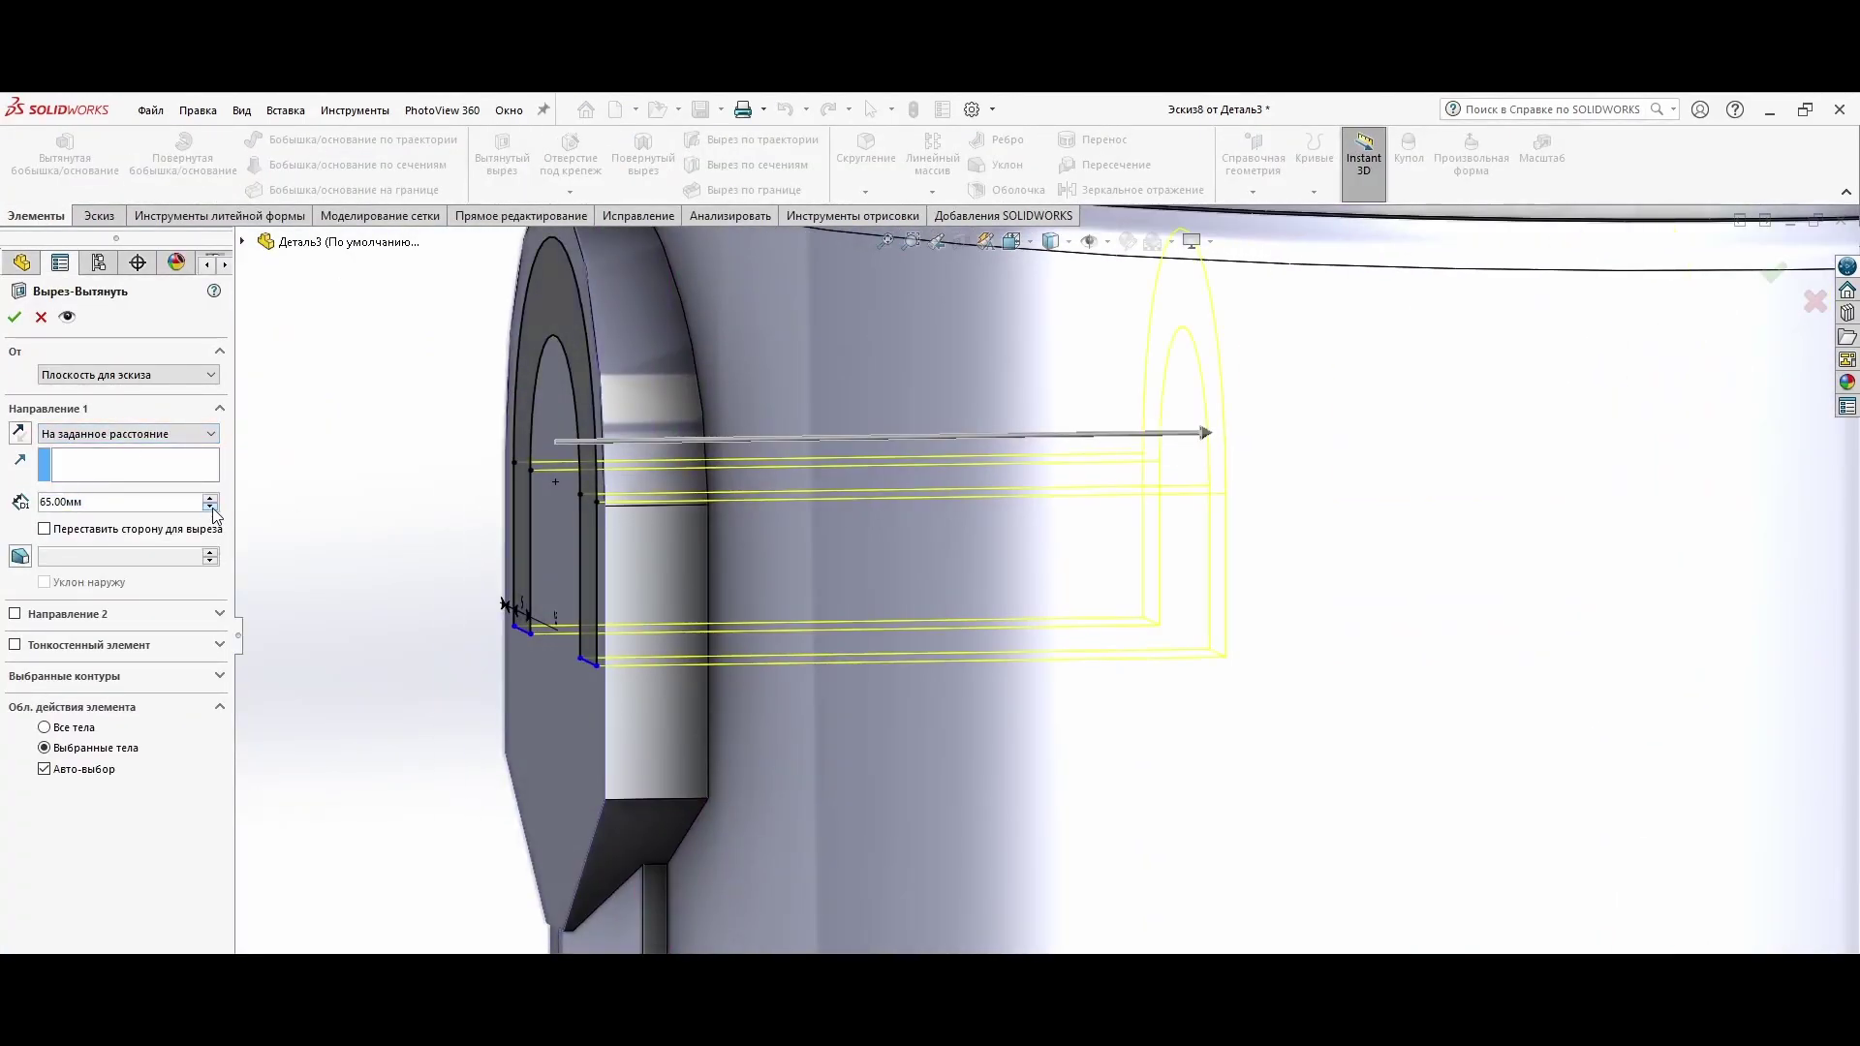
key(Return)
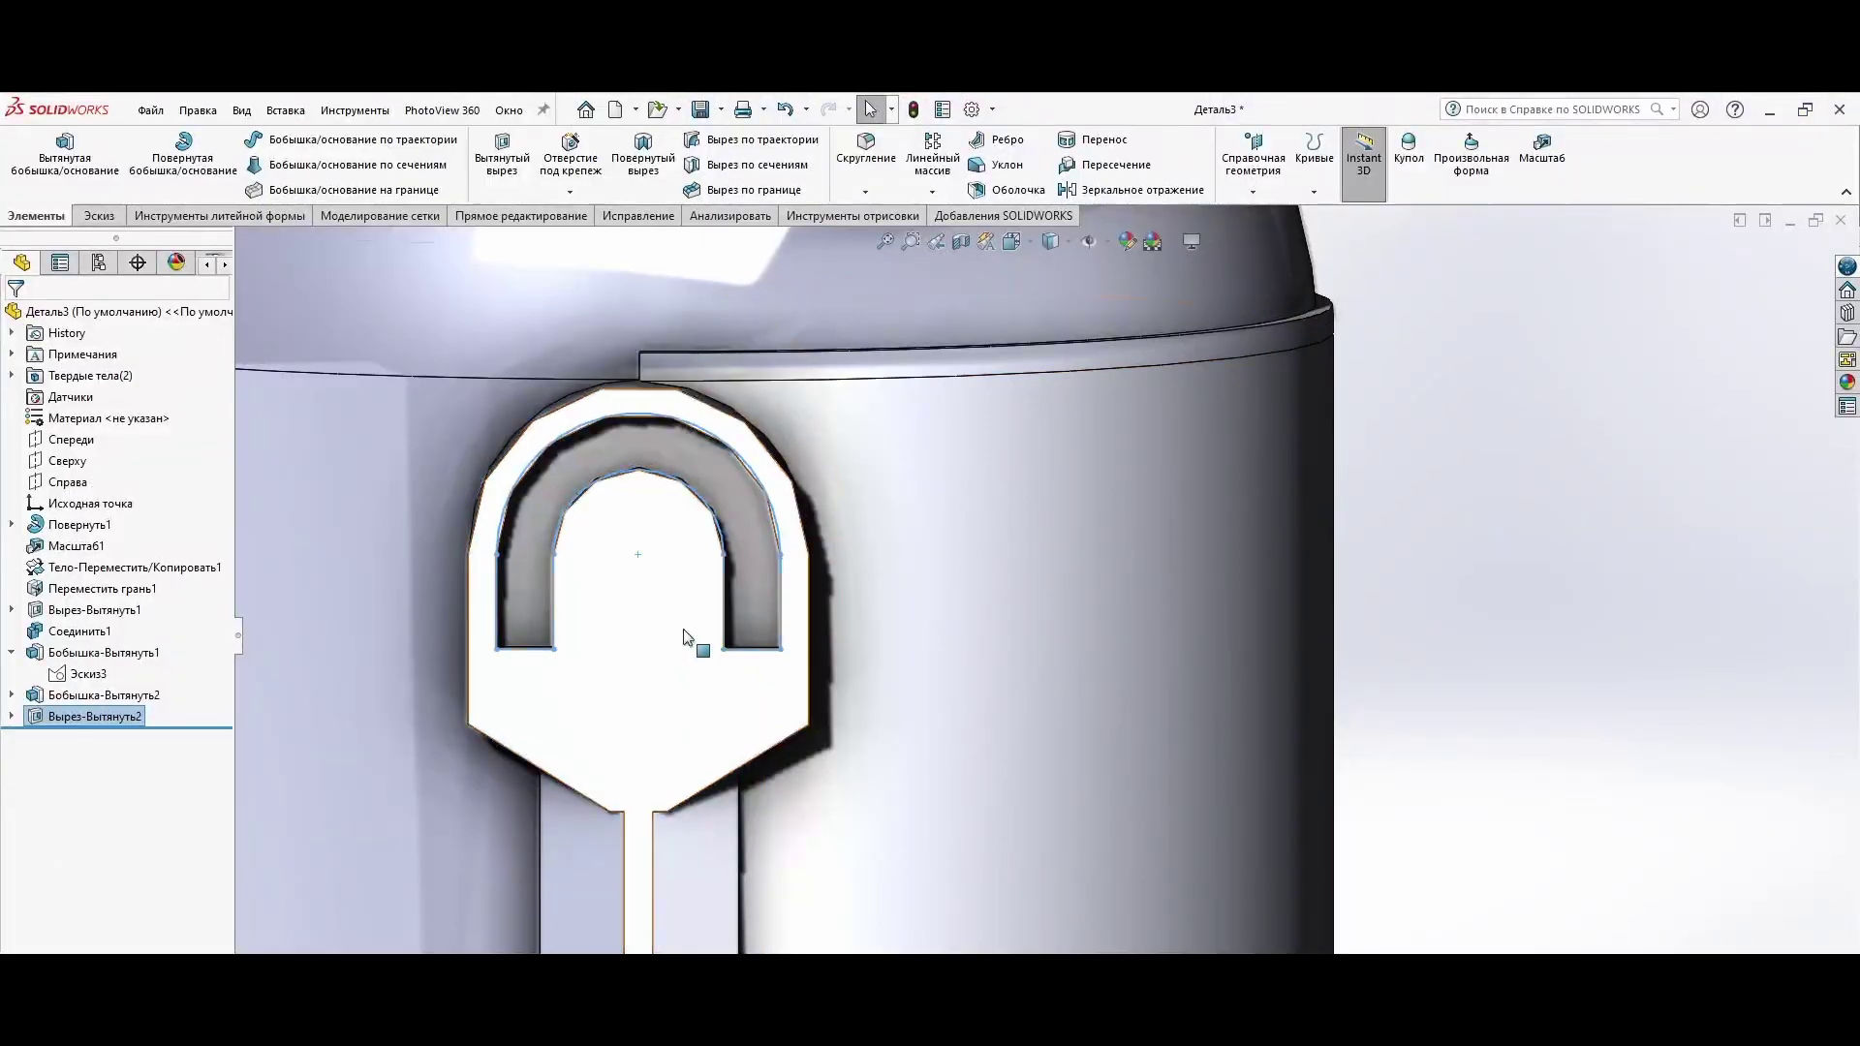
scroll(682, 819, up, 3)
Step: Start a new sketch on the ear piece face
scroll(992, 515, up, 3)
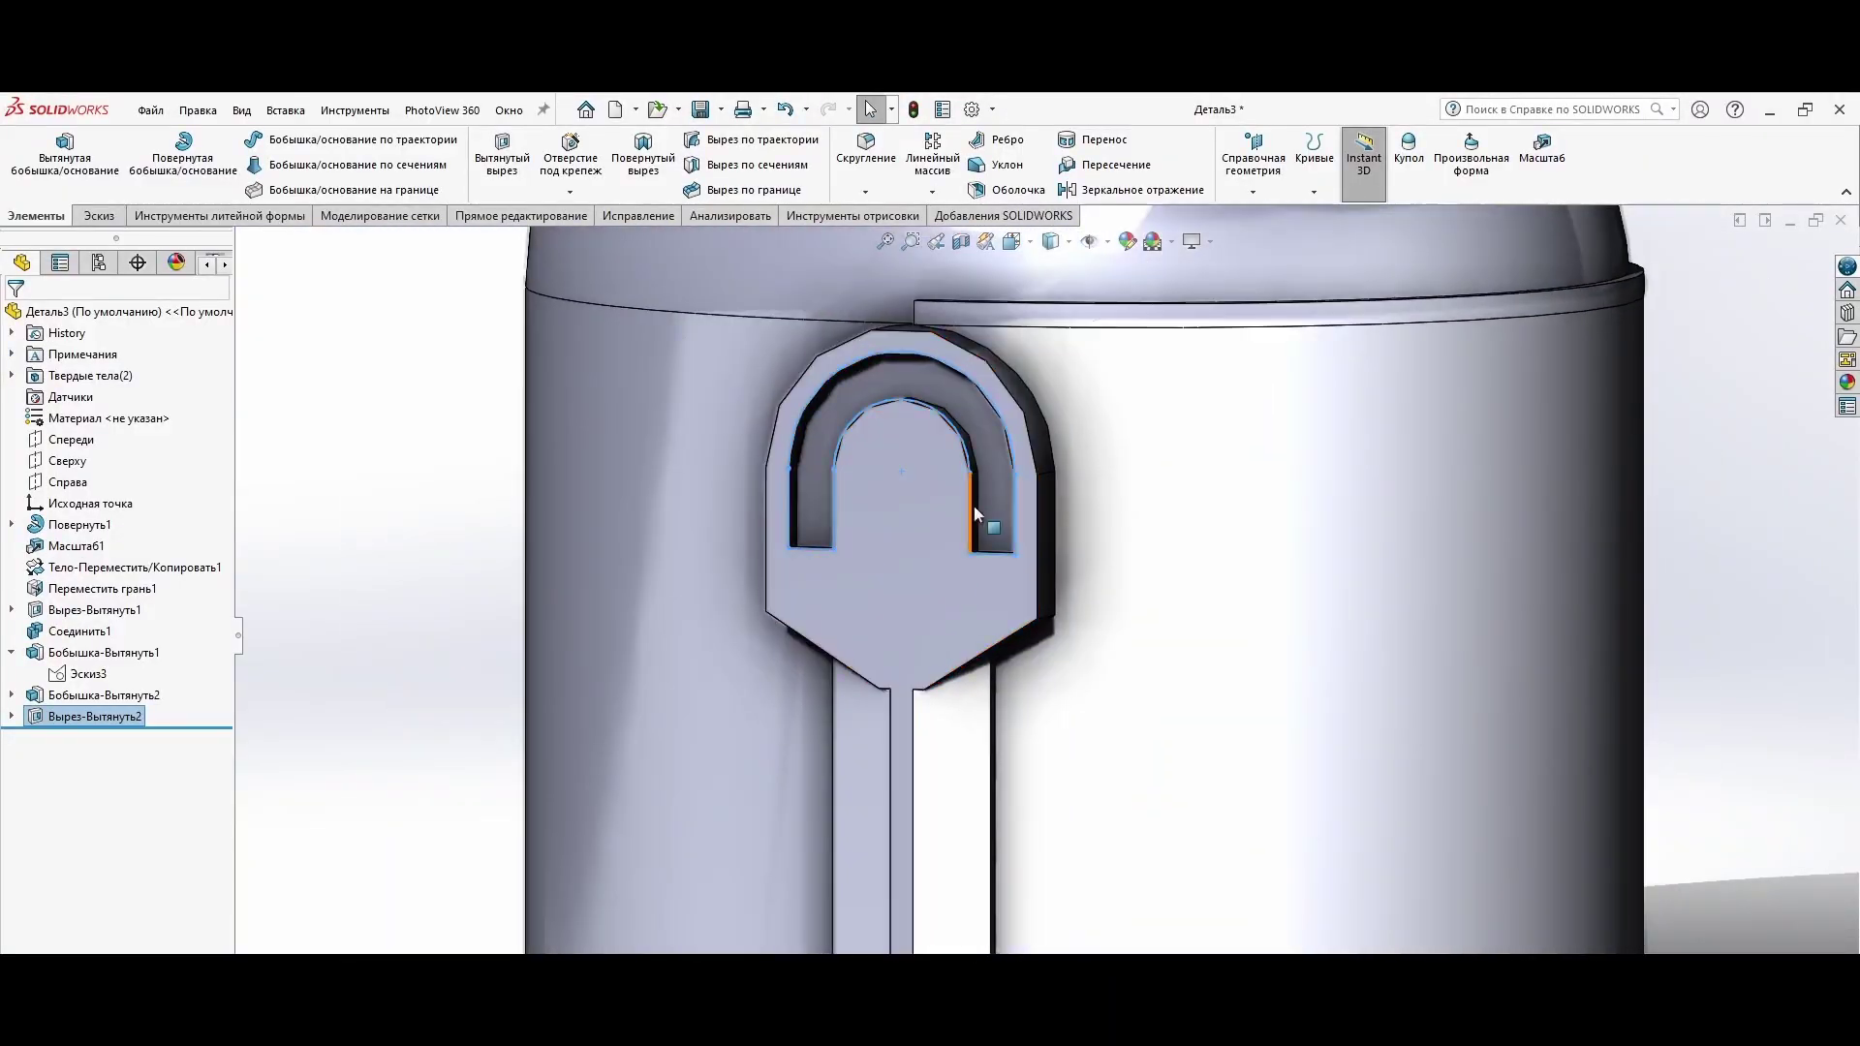
click(1025, 606)
click(912, 586)
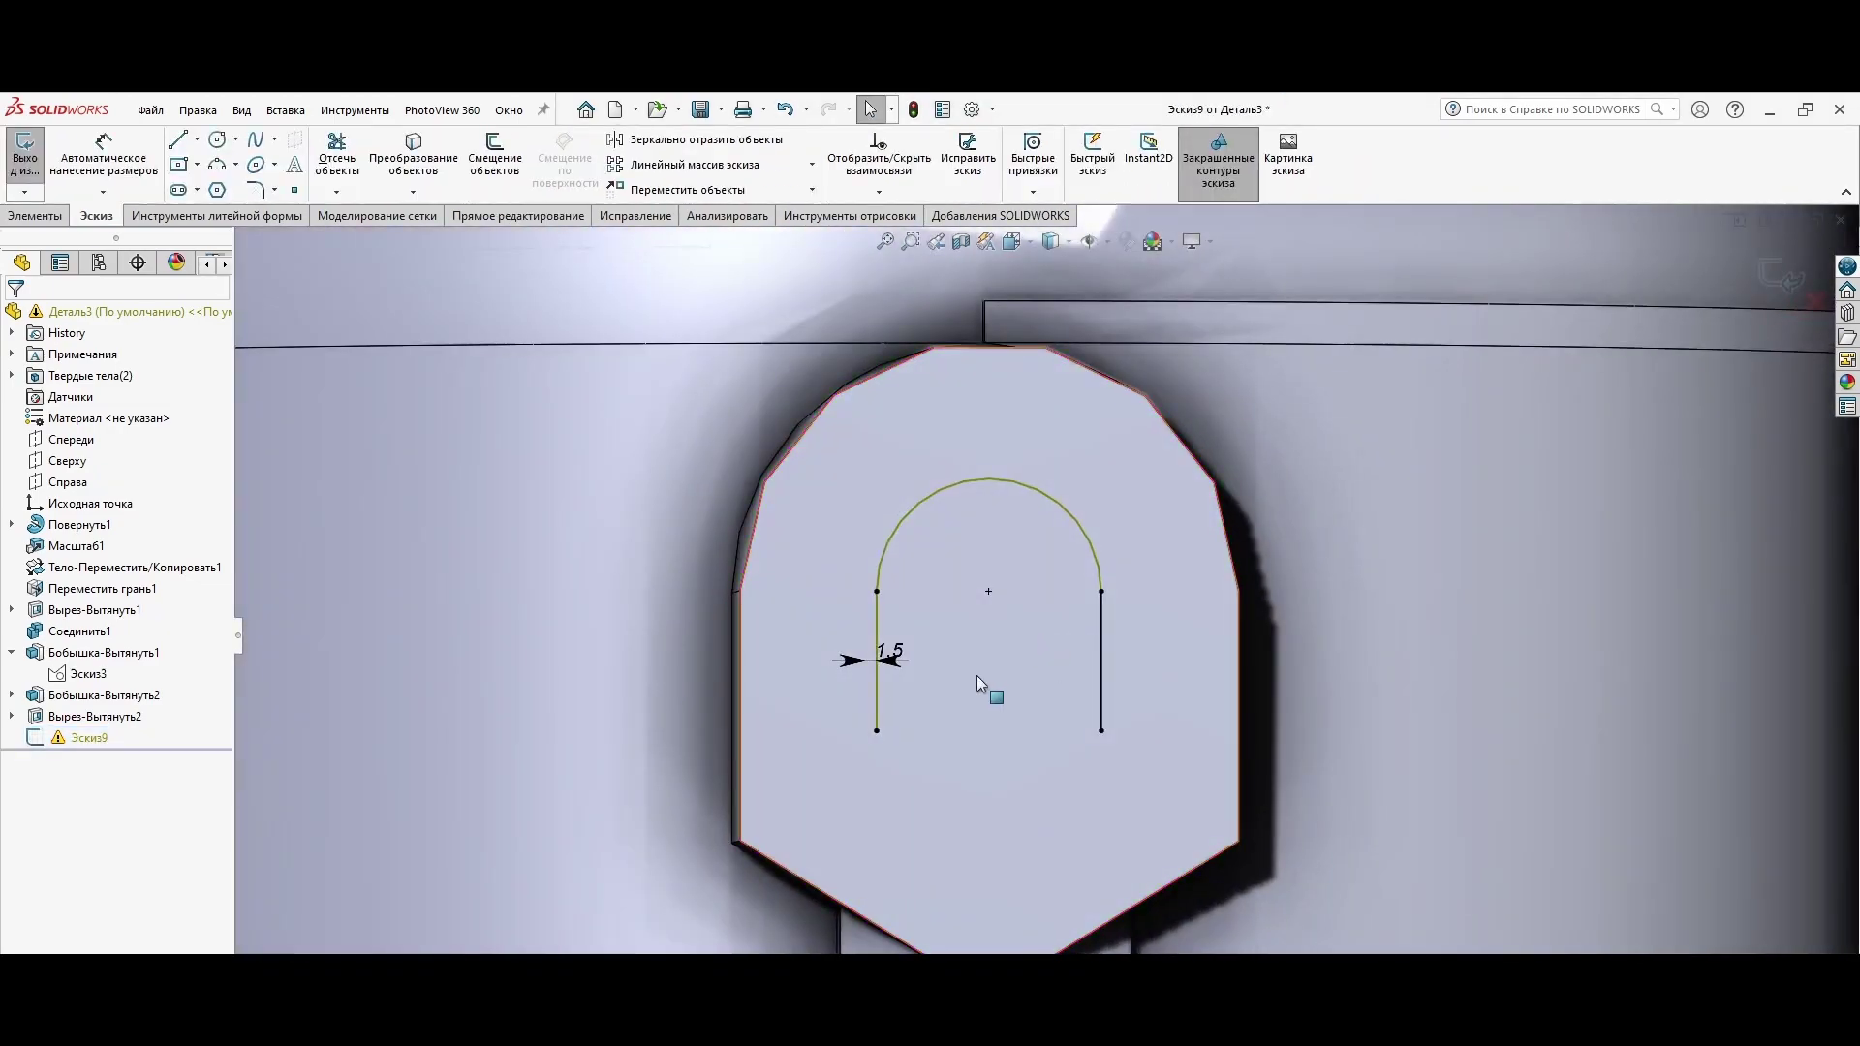
Step: Delete the U-shaped cut Вырез-Вытянуть2 and confirm the deletion
right_click(80, 738)
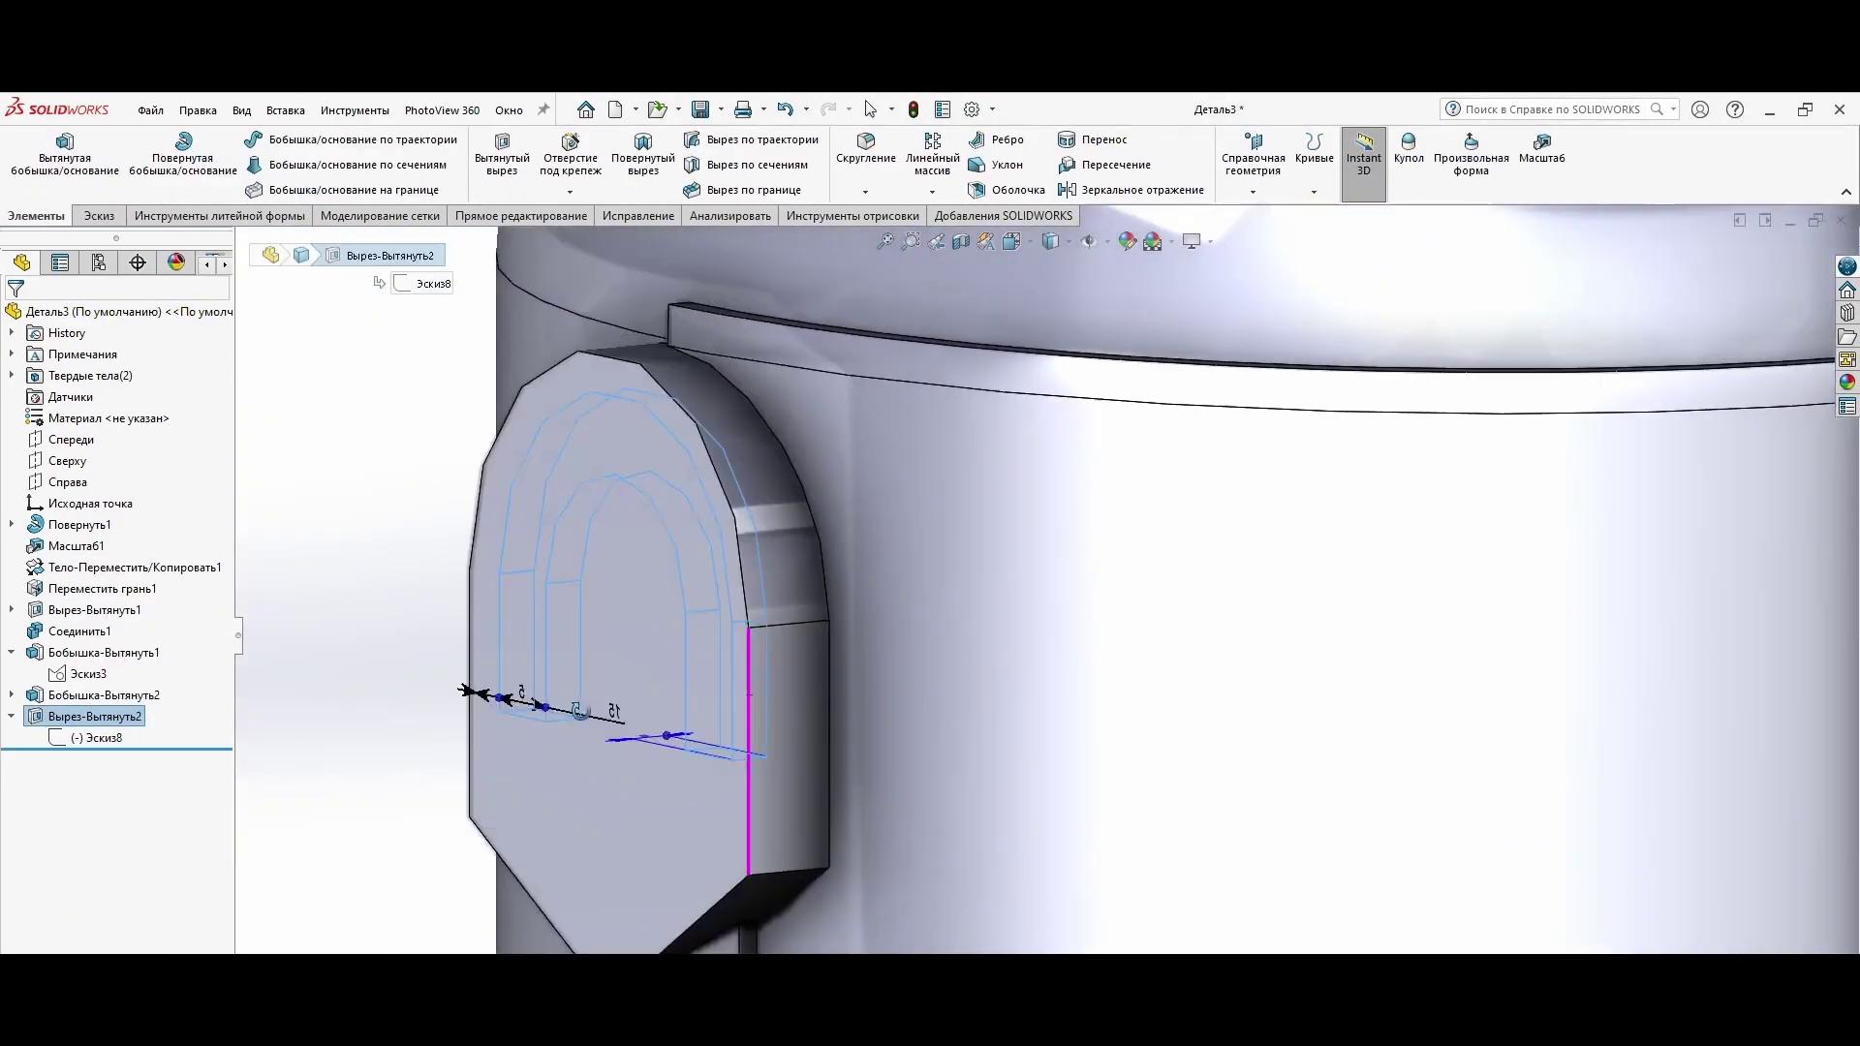
right_click(107, 738)
click(165, 683)
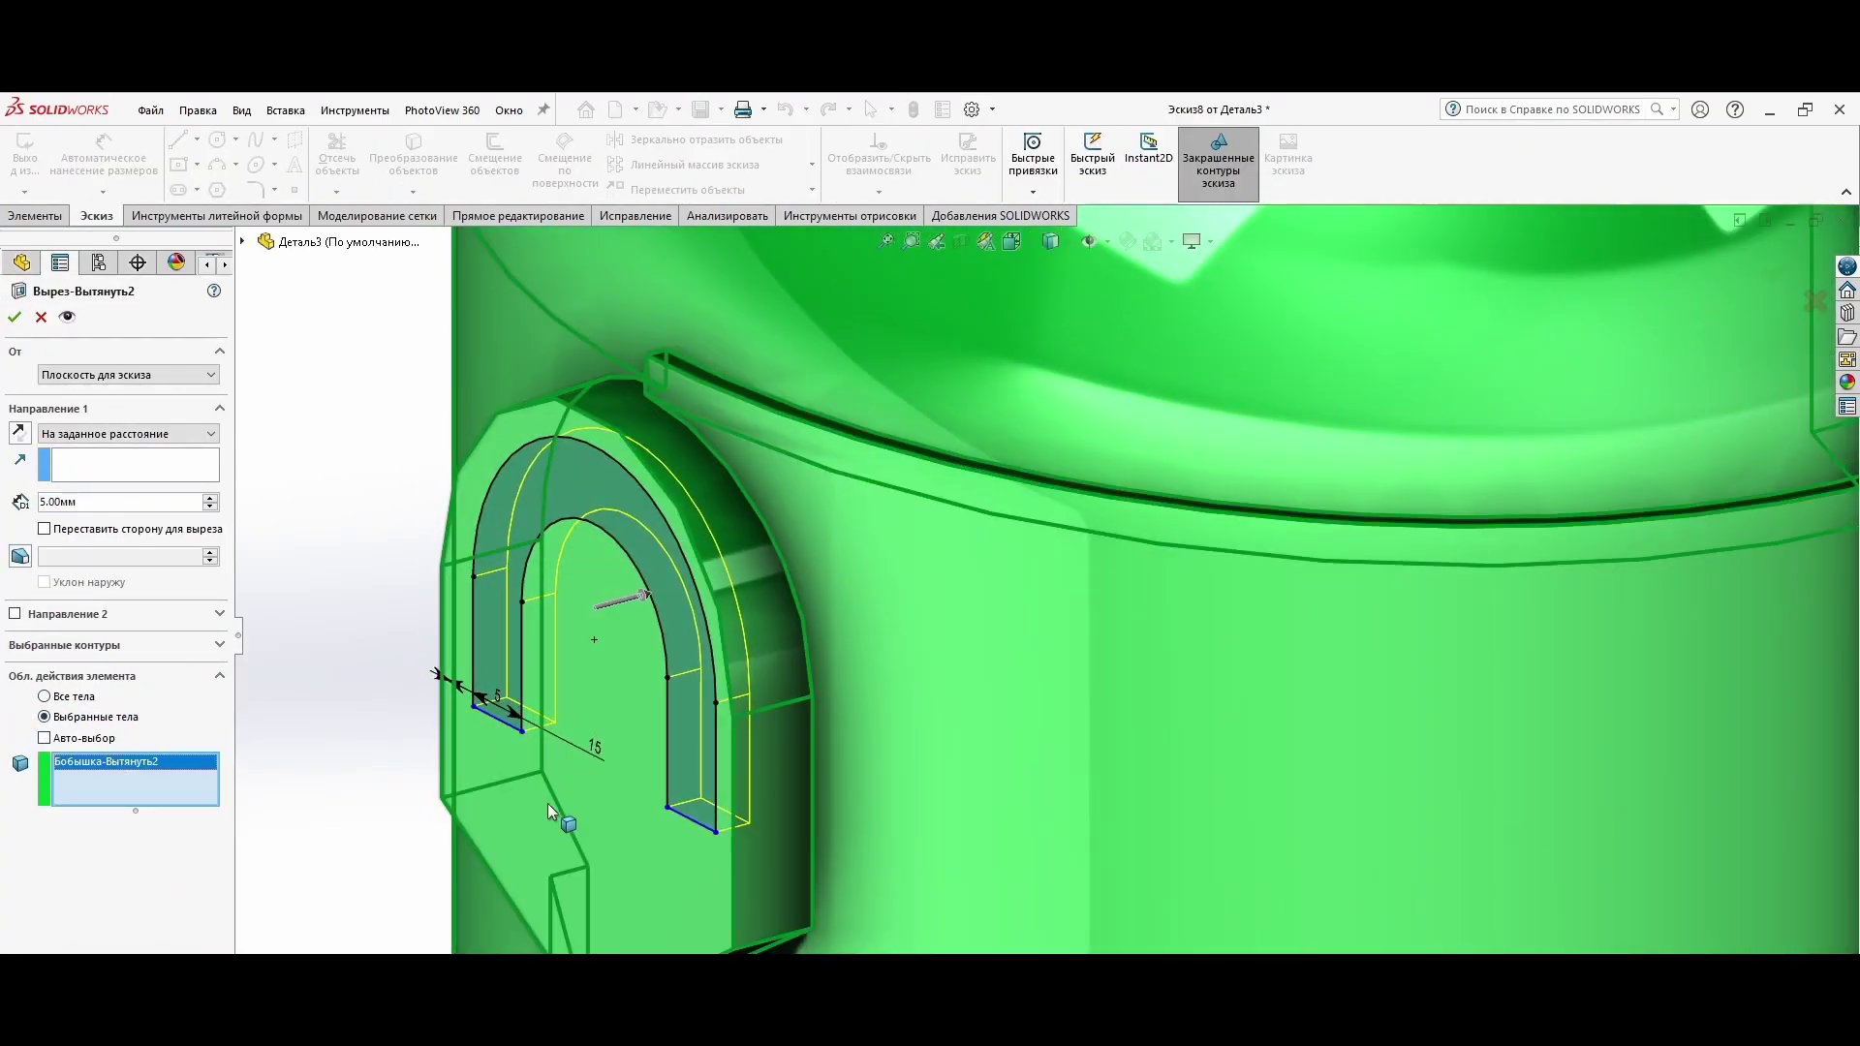
key(Escape)
key(Delete)
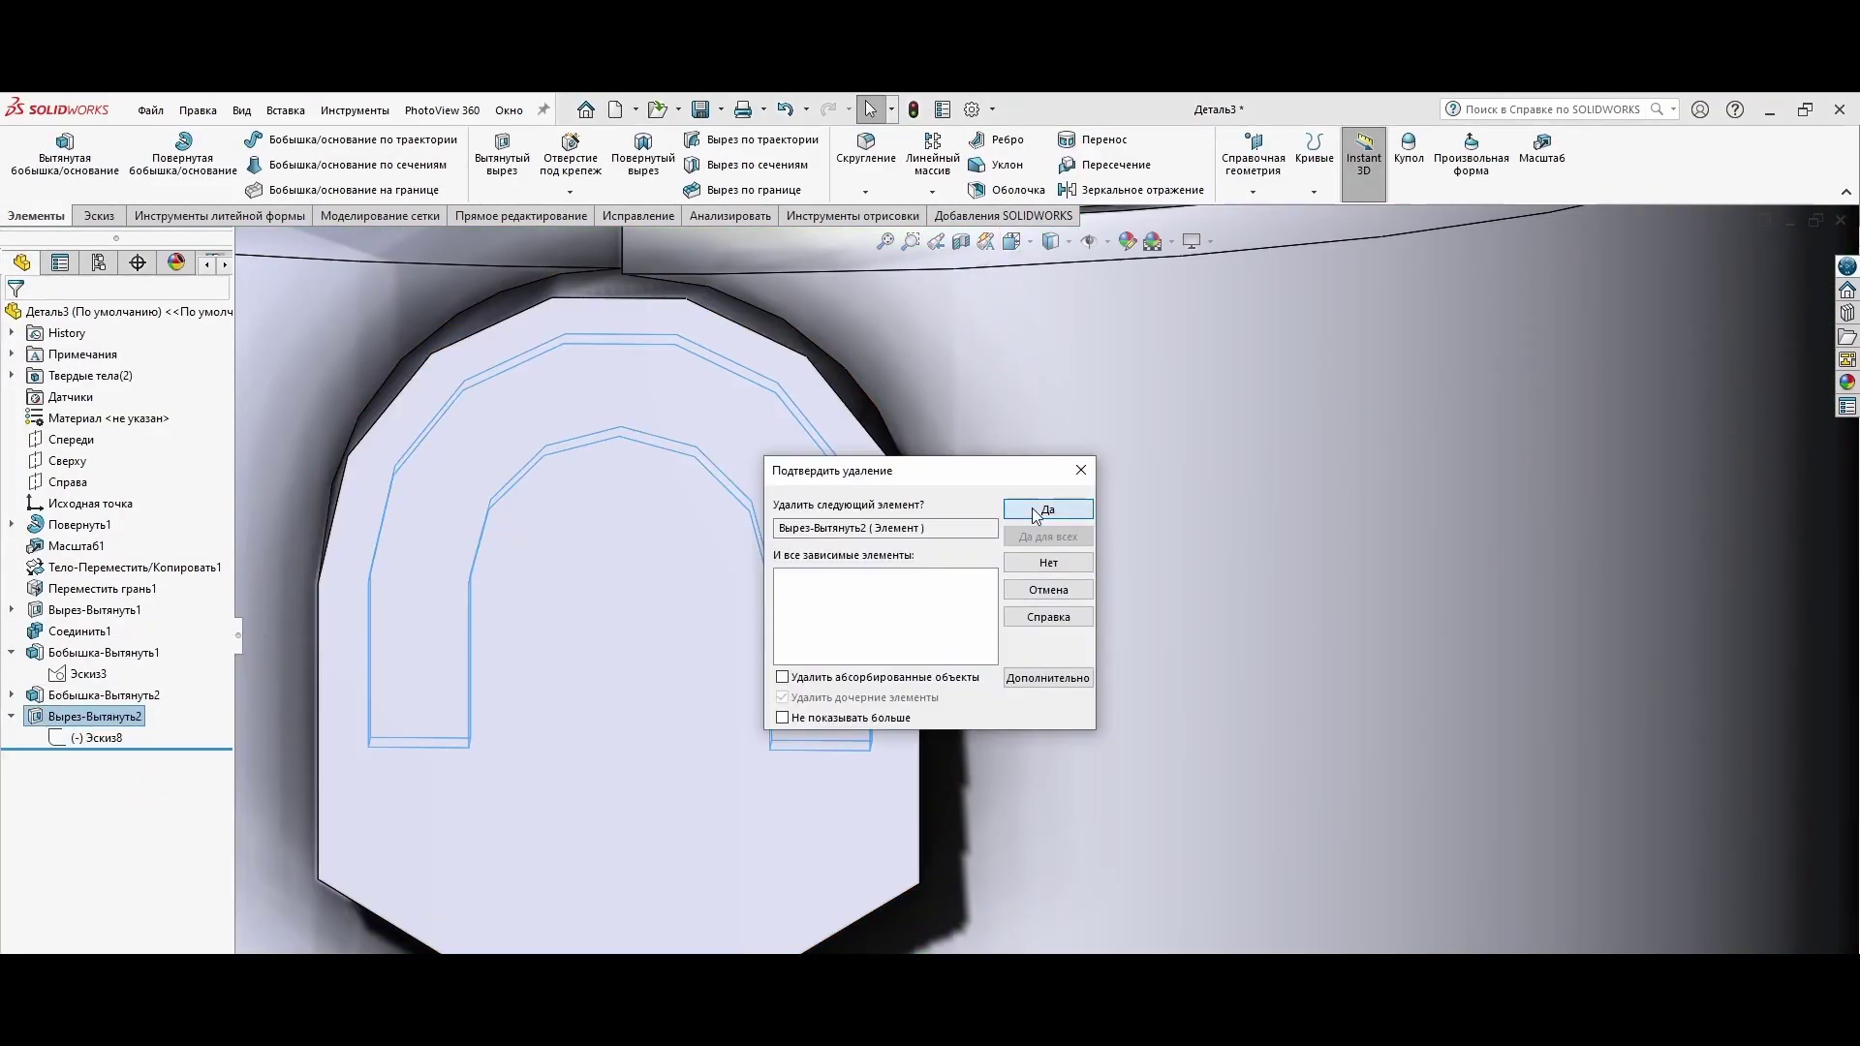
click(1036, 511)
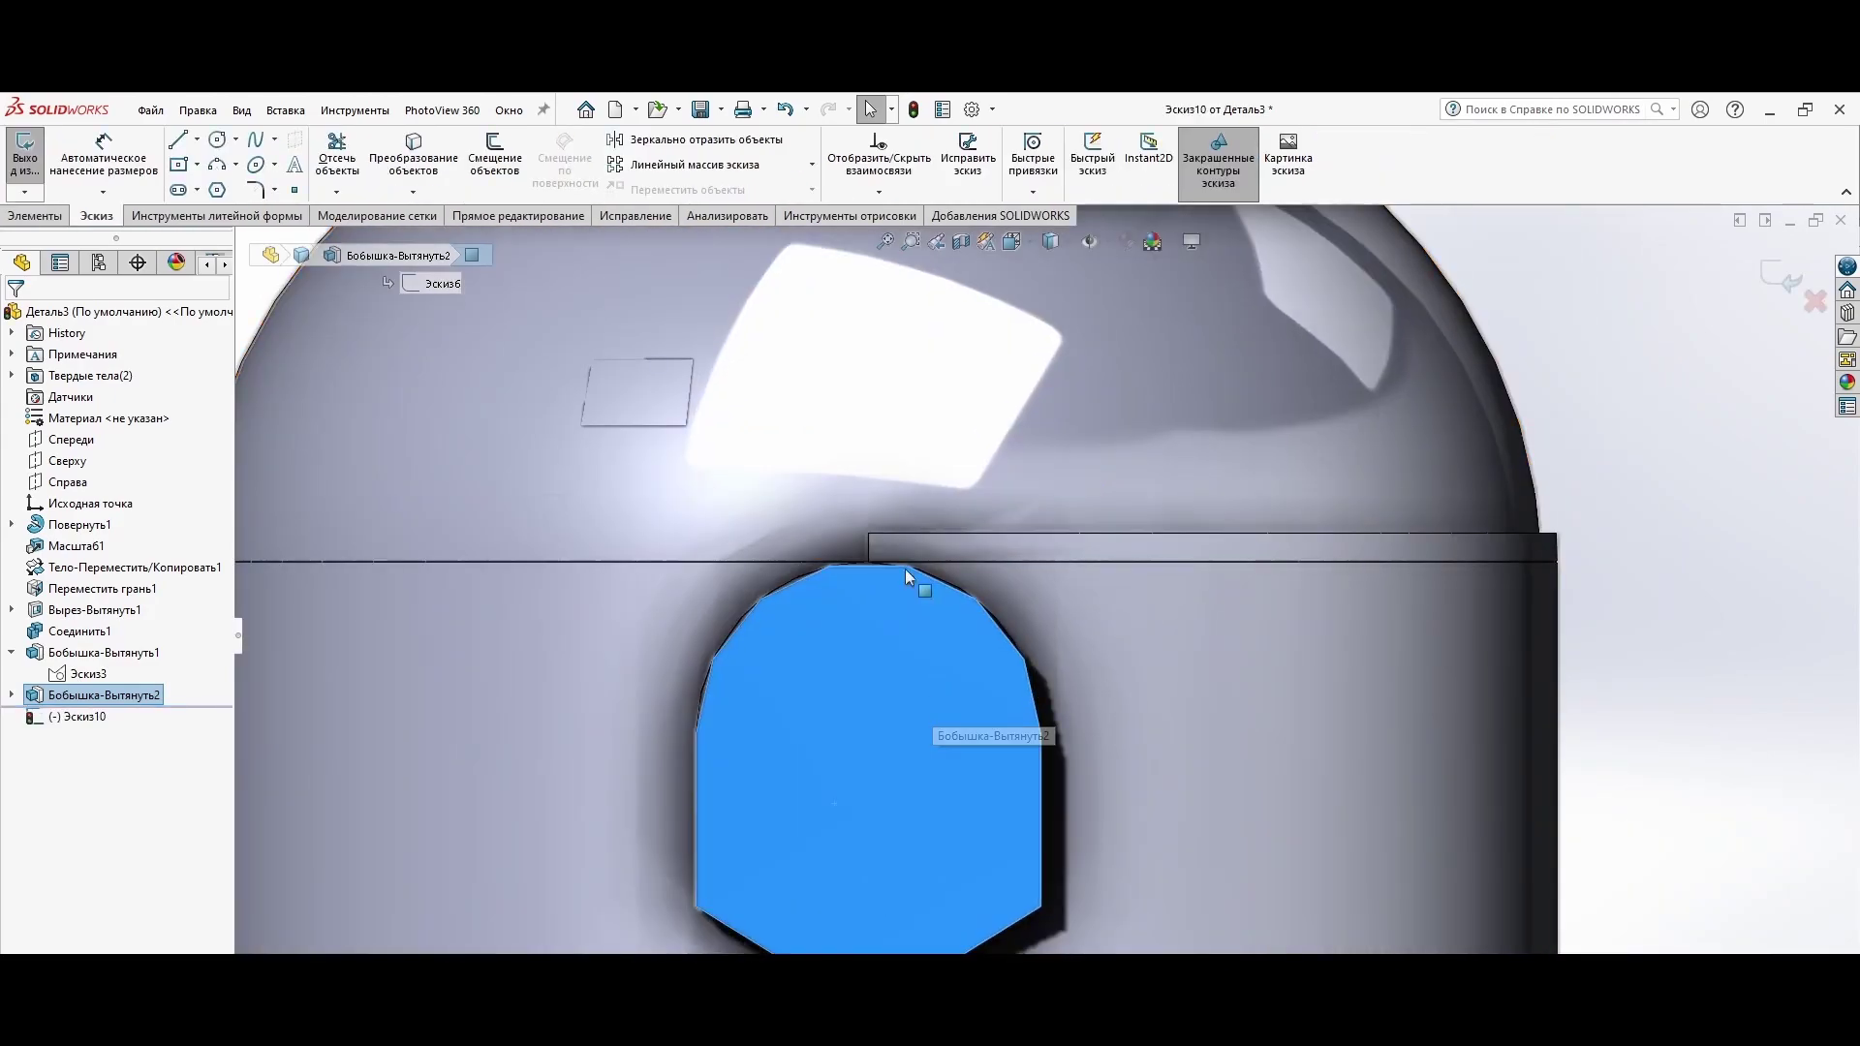
Step: Offset the ear outline 5 mm inward, add a joining line and trim the U-profile
key(Escape)
click(1043, 809)
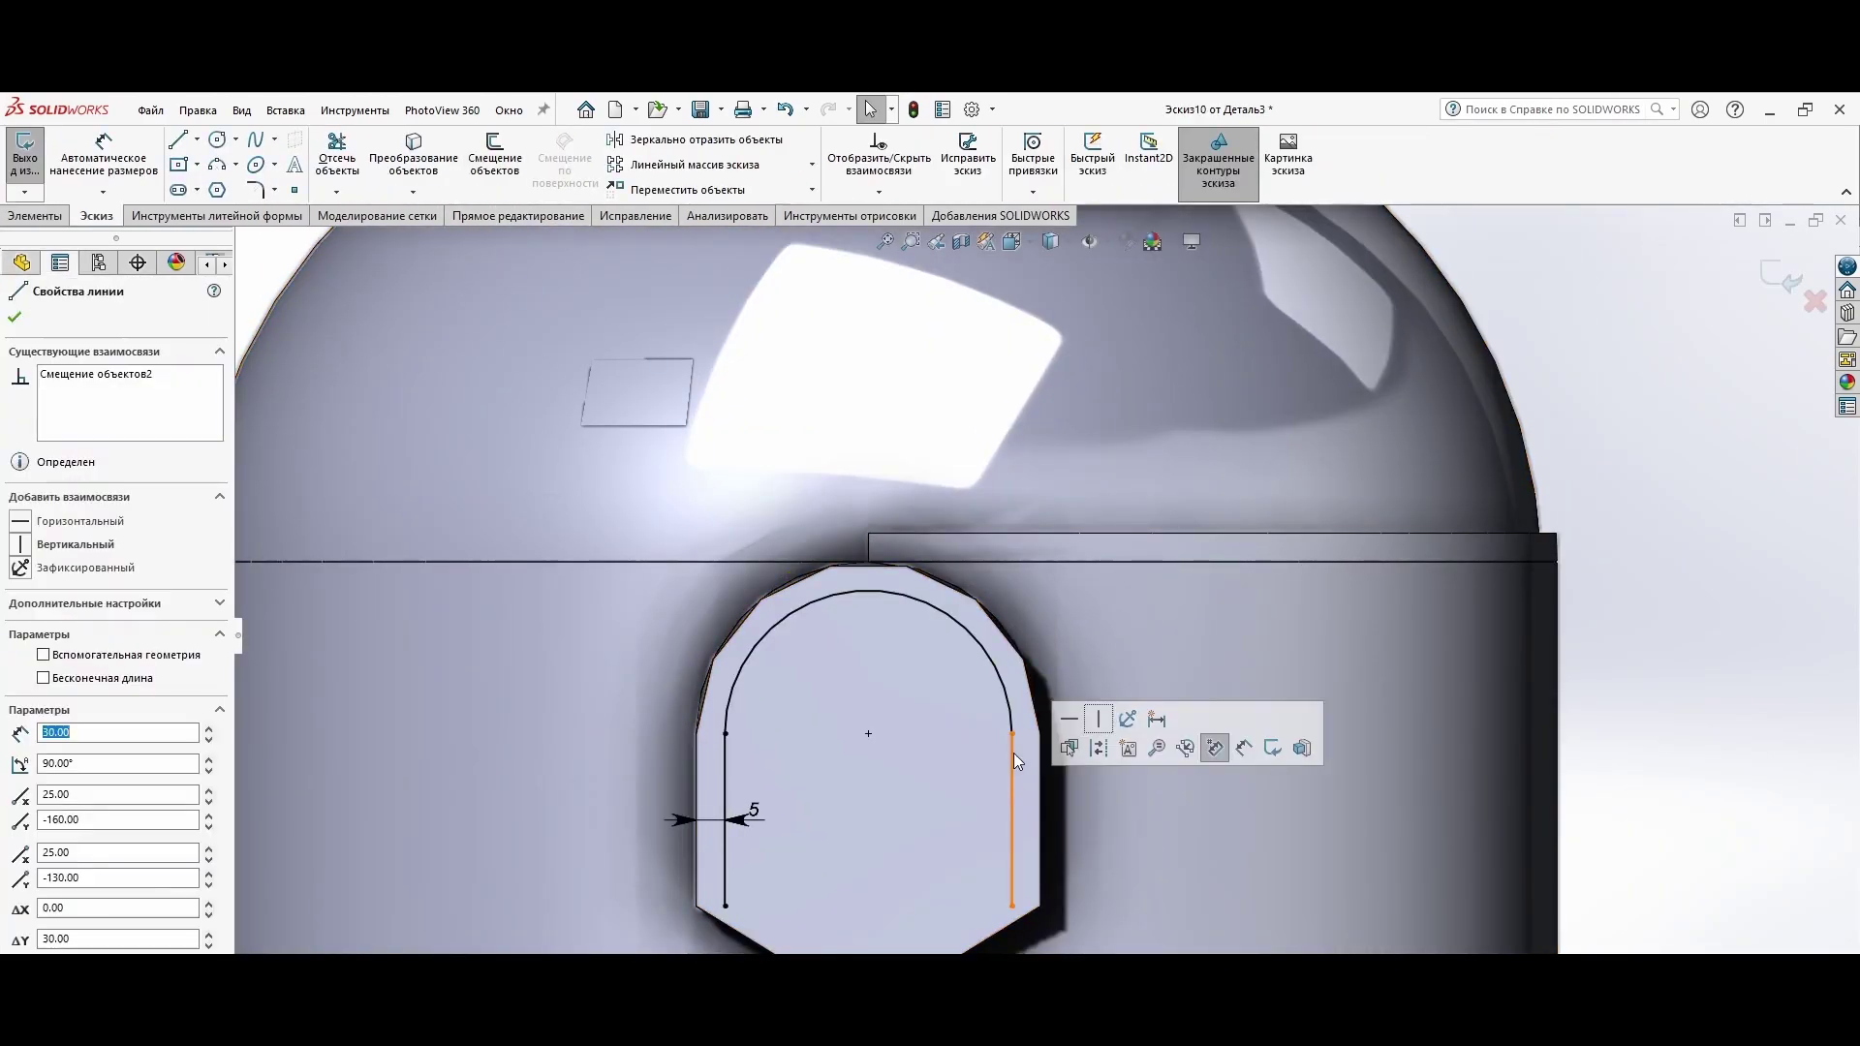
click(85, 417)
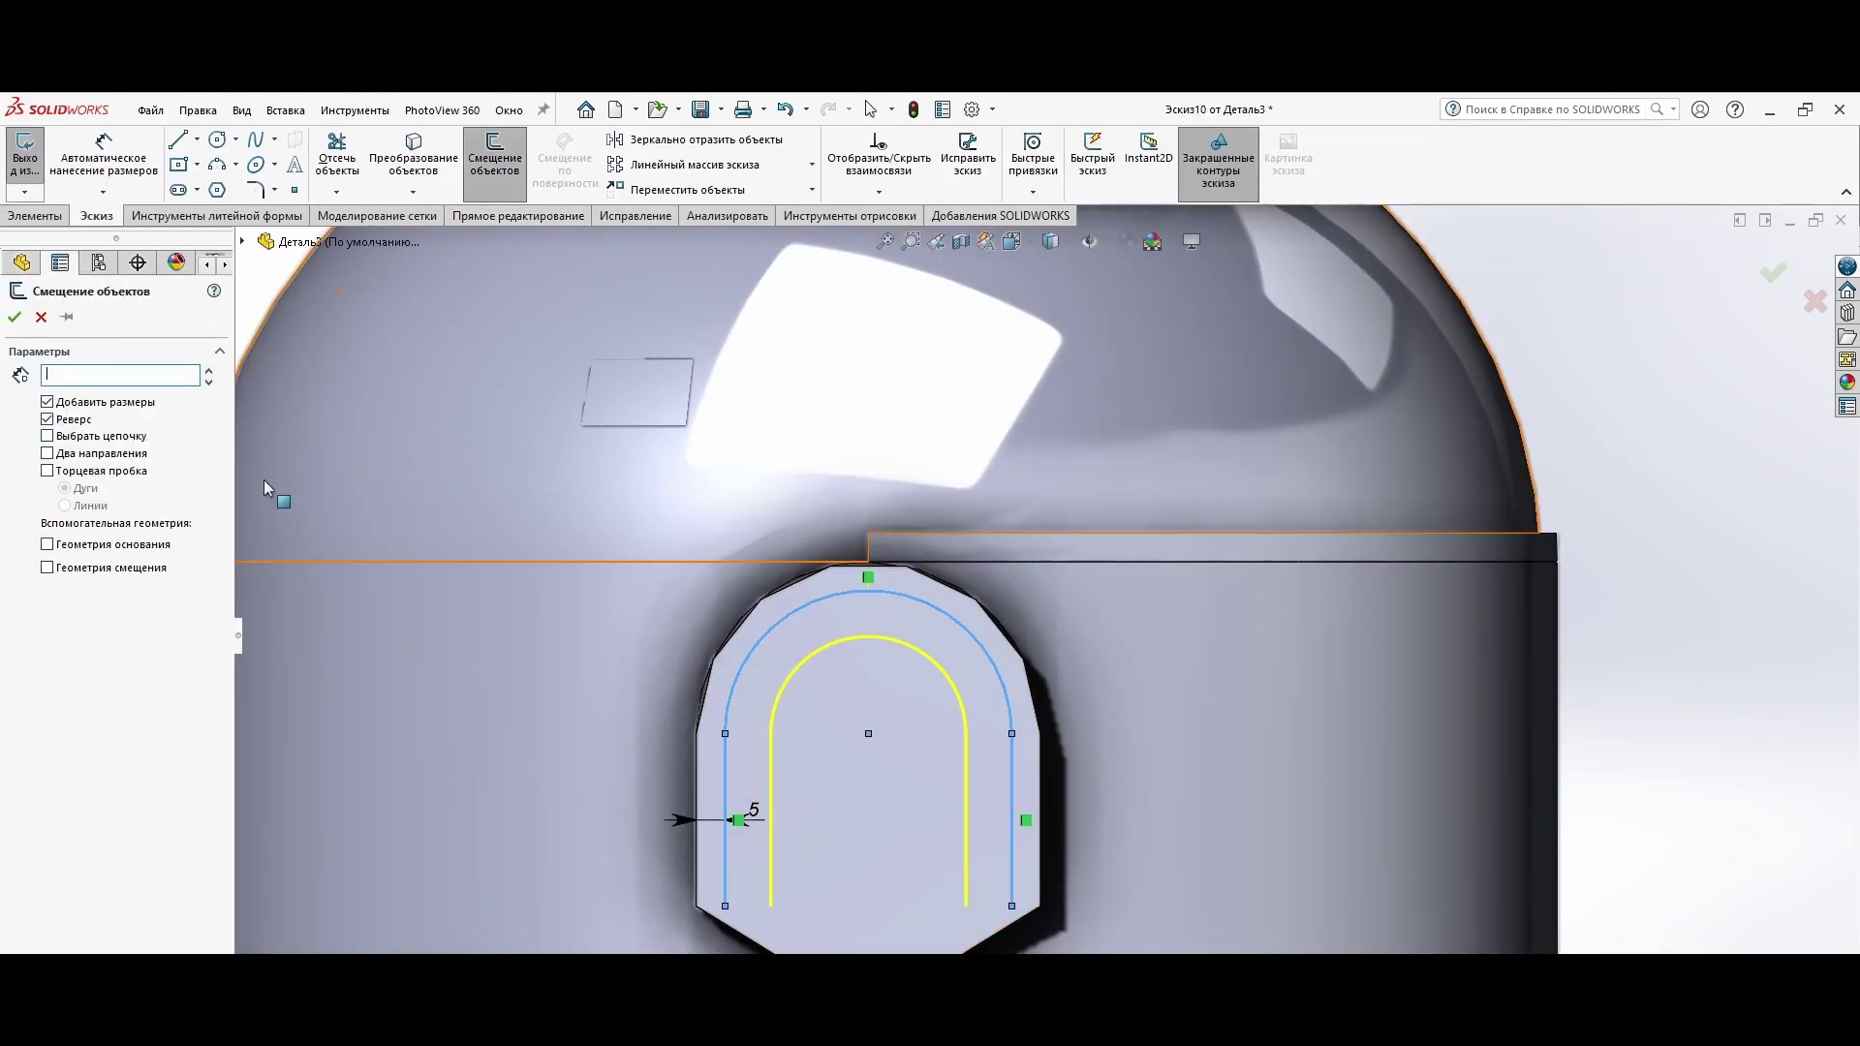
drag(725, 819, 1012, 820)
key(Escape)
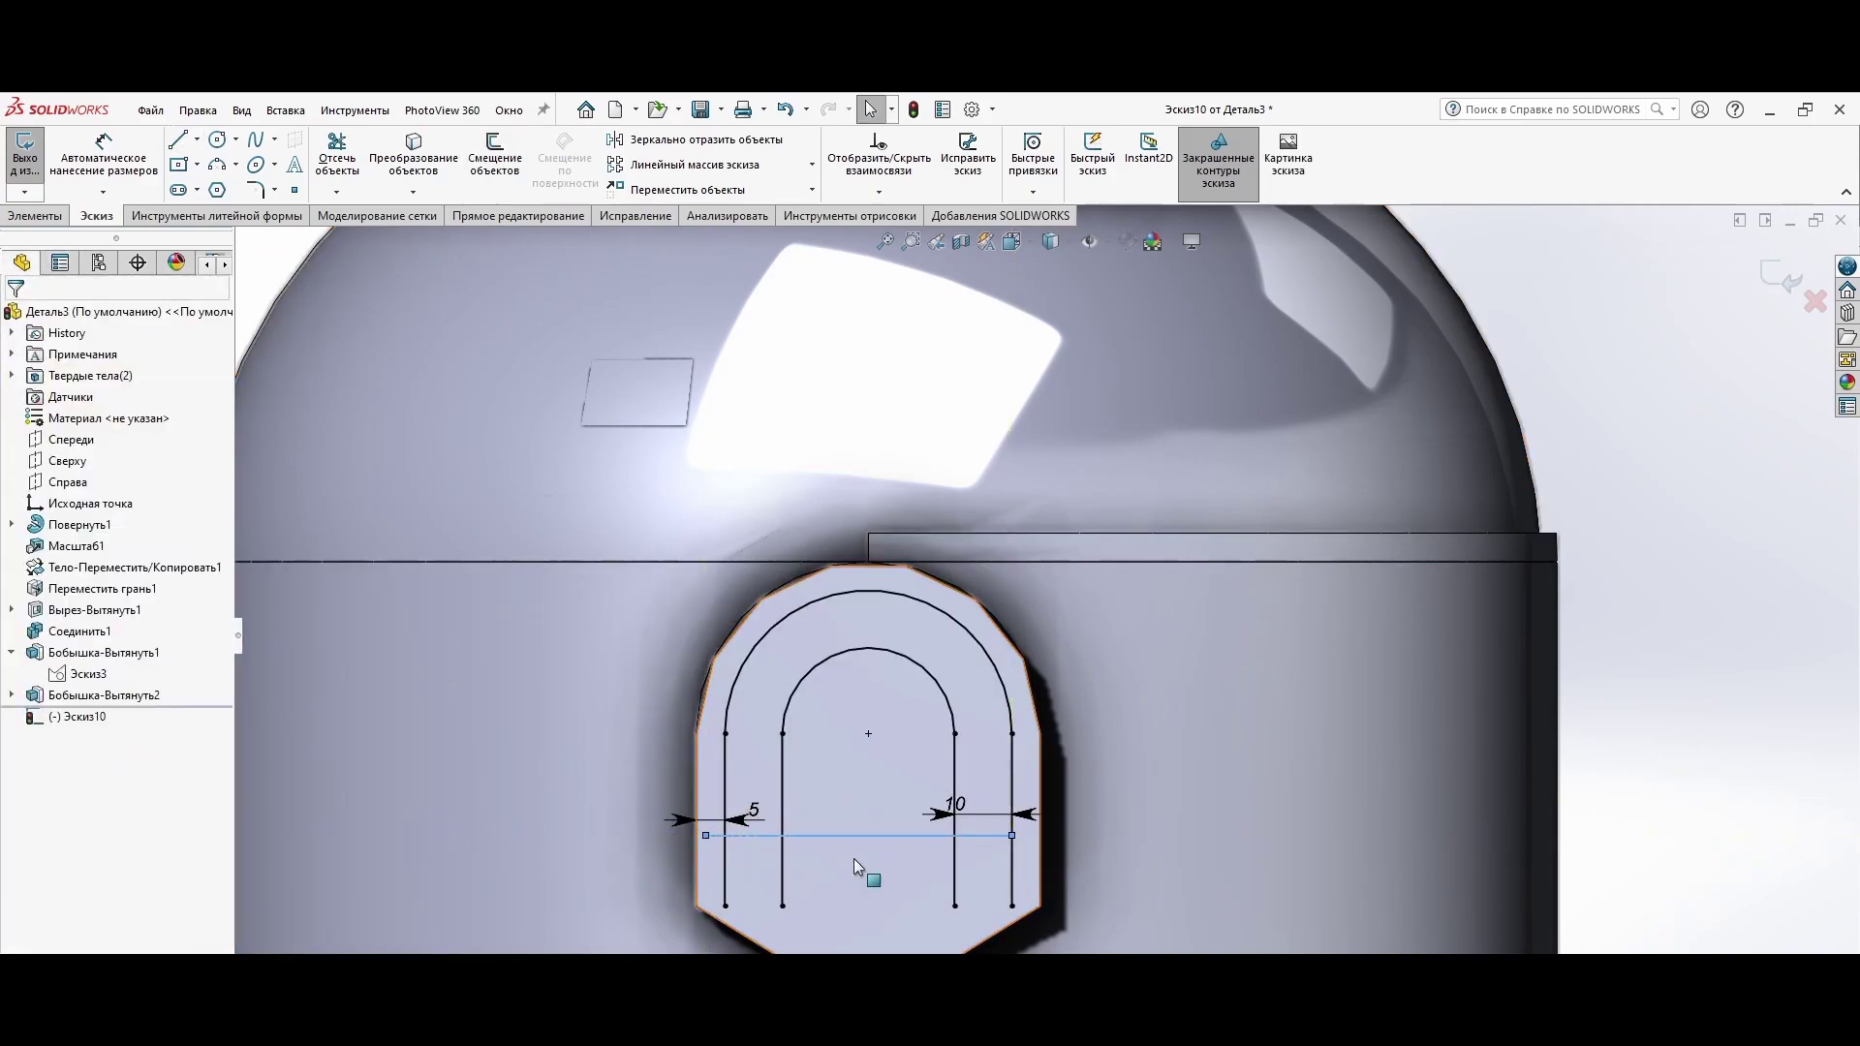
scroll(853, 858, down, 2)
key(Escape)
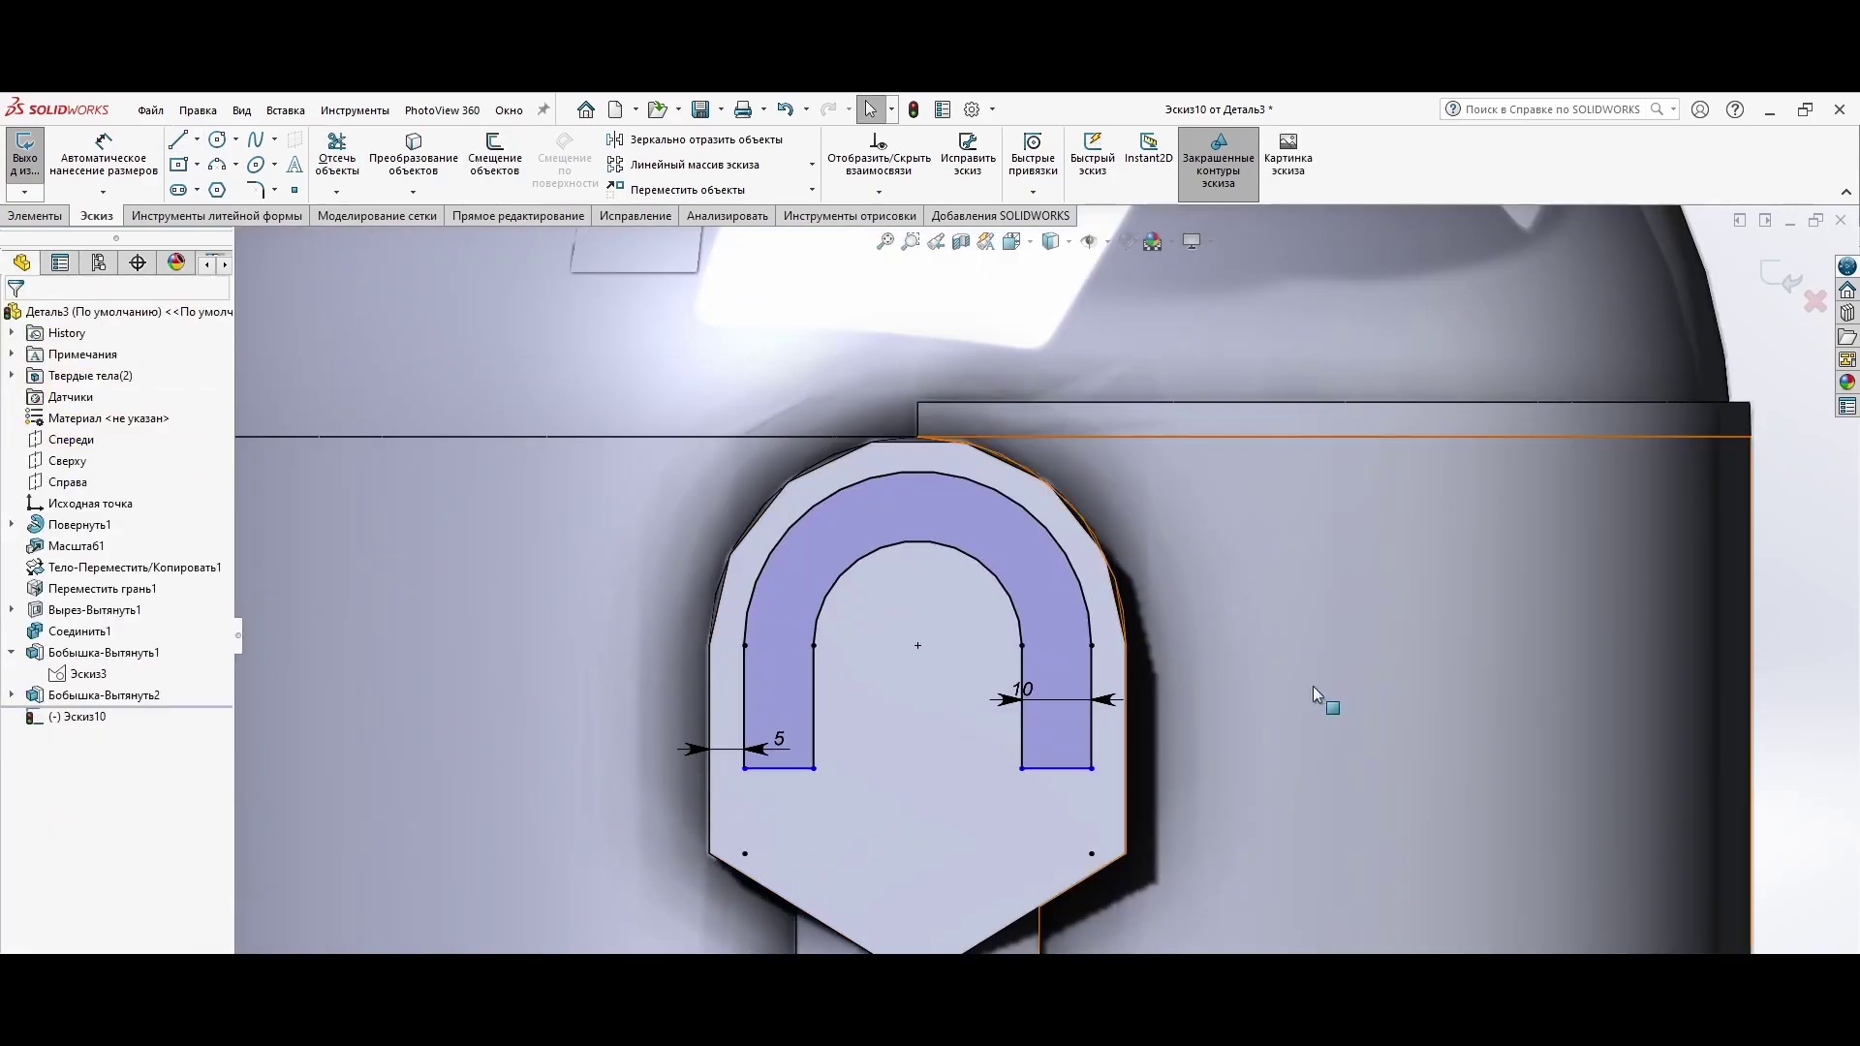
Step: Extruded-cut the U-profile region into the ear piece
click(1046, 612)
scroll(1005, 773, up, 2)
scroll(1006, 765, down, 2)
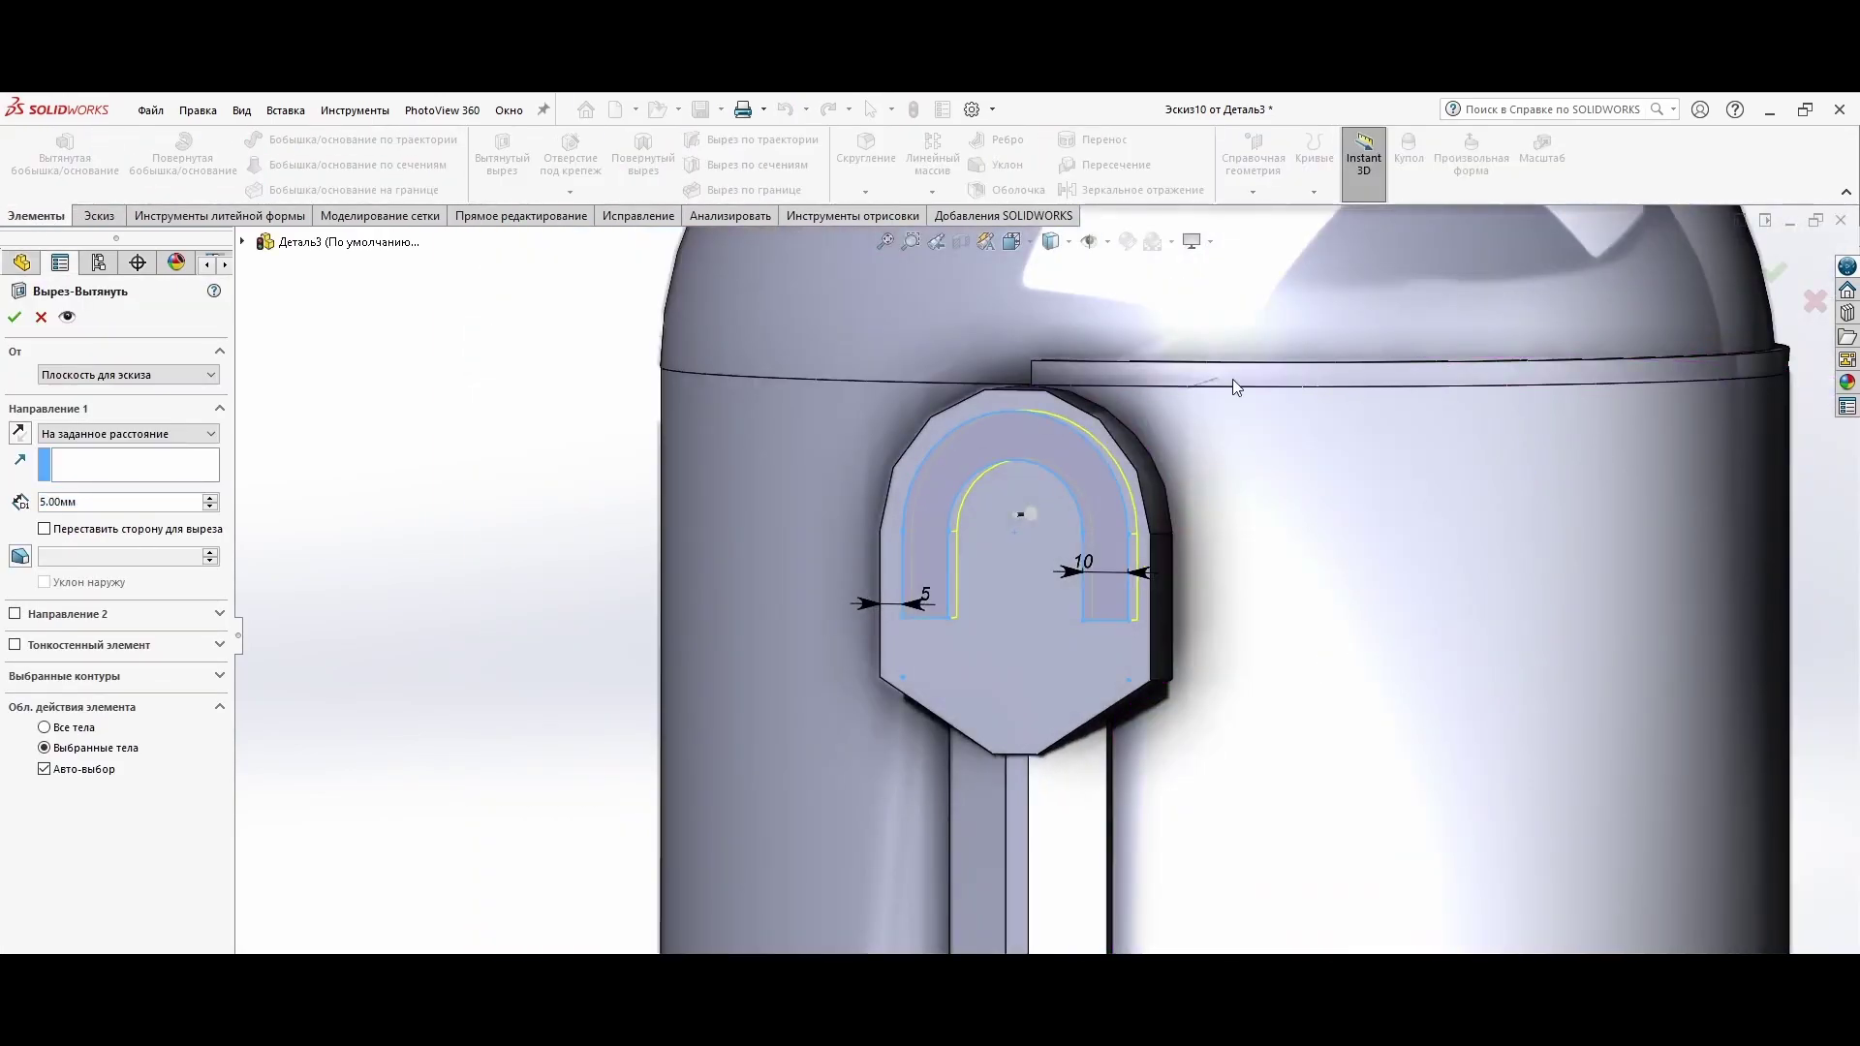
key(Return)
Step: Open a new sketch on the ear piece face
right_click(1054, 627)
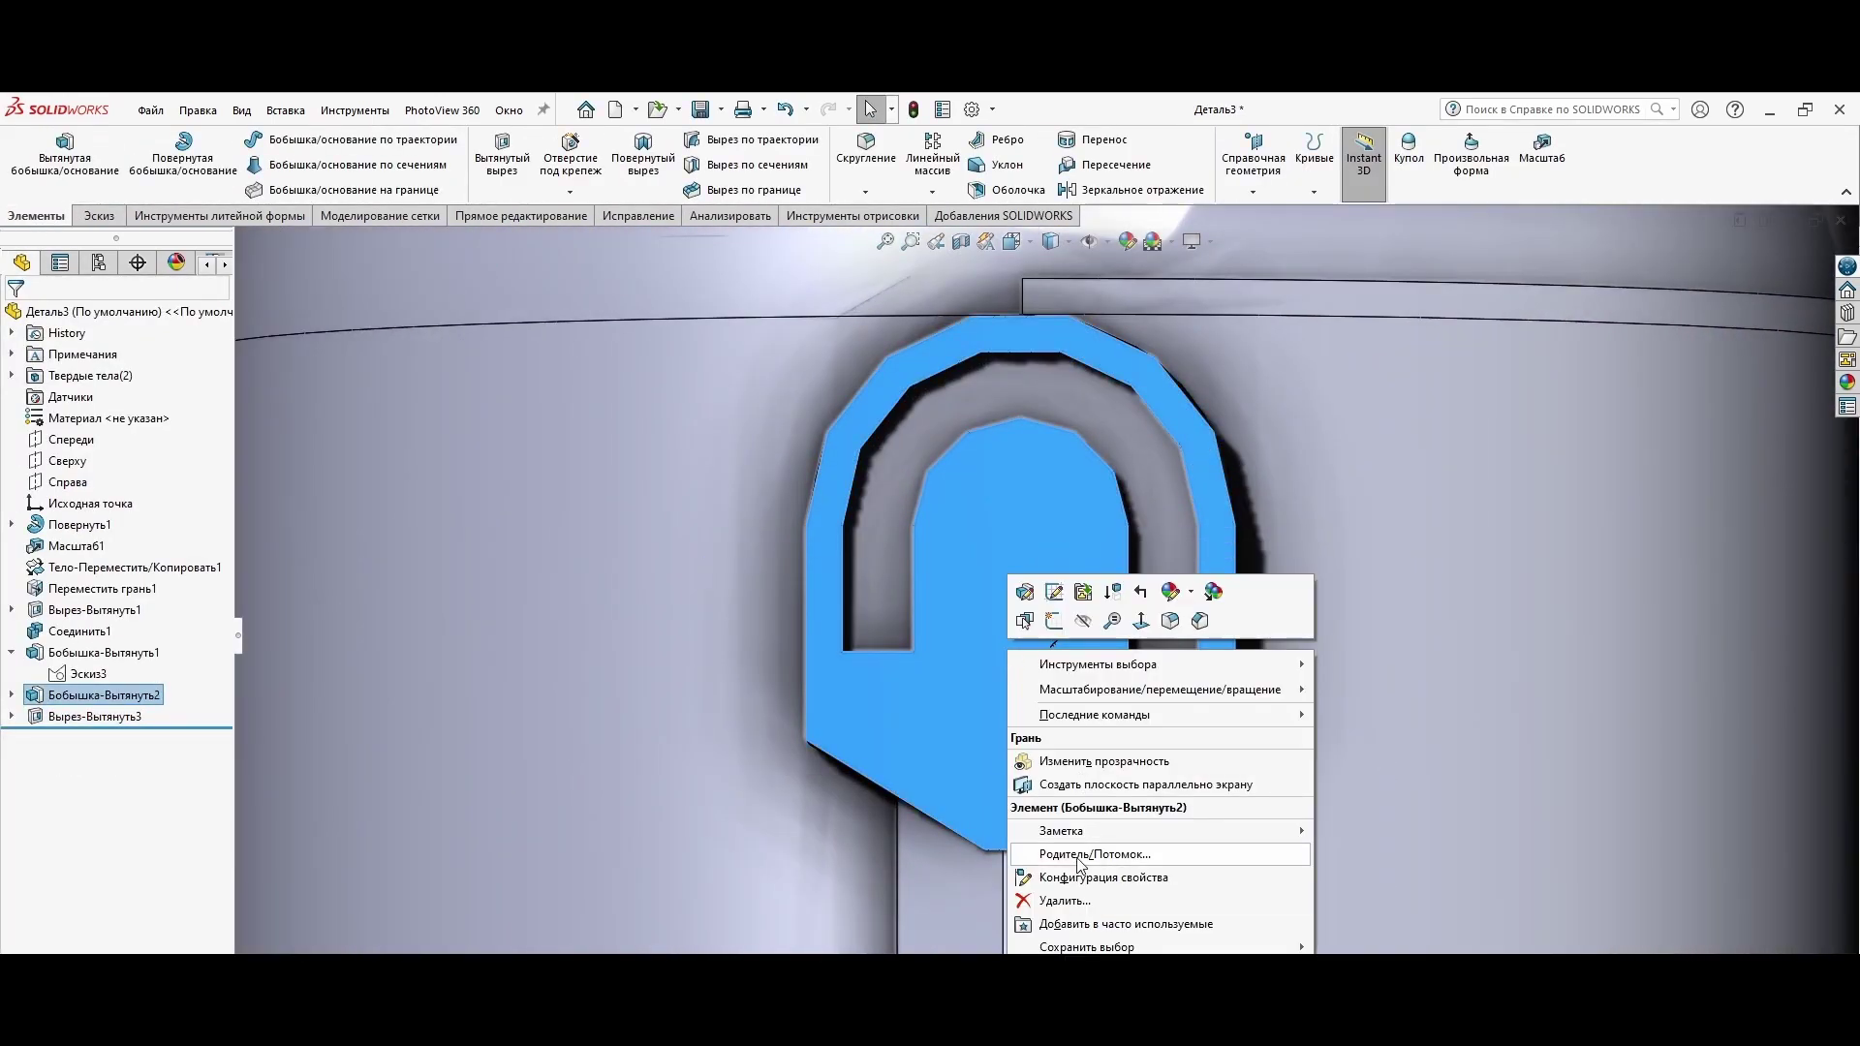
click(1070, 532)
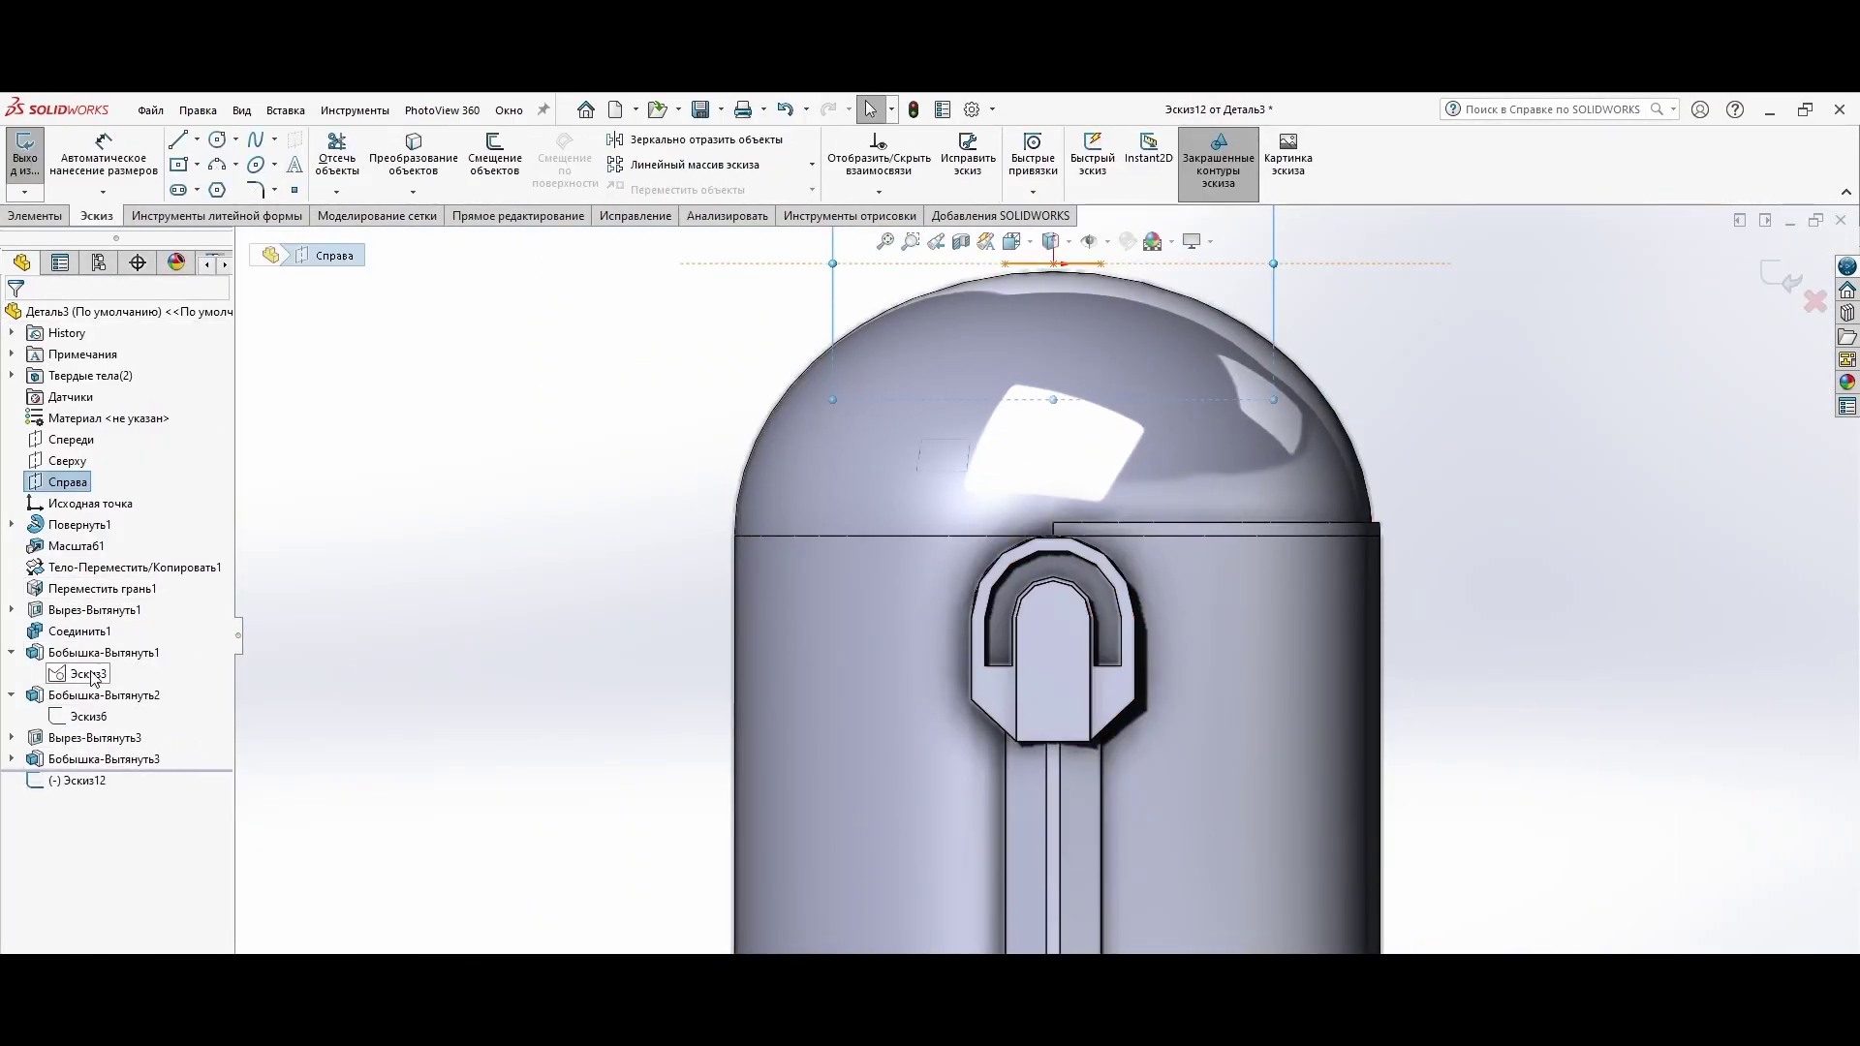
Step: Group the ear features into the Ухо folder and sketch a mirrored U-shaped rounded profile
click(1050, 602)
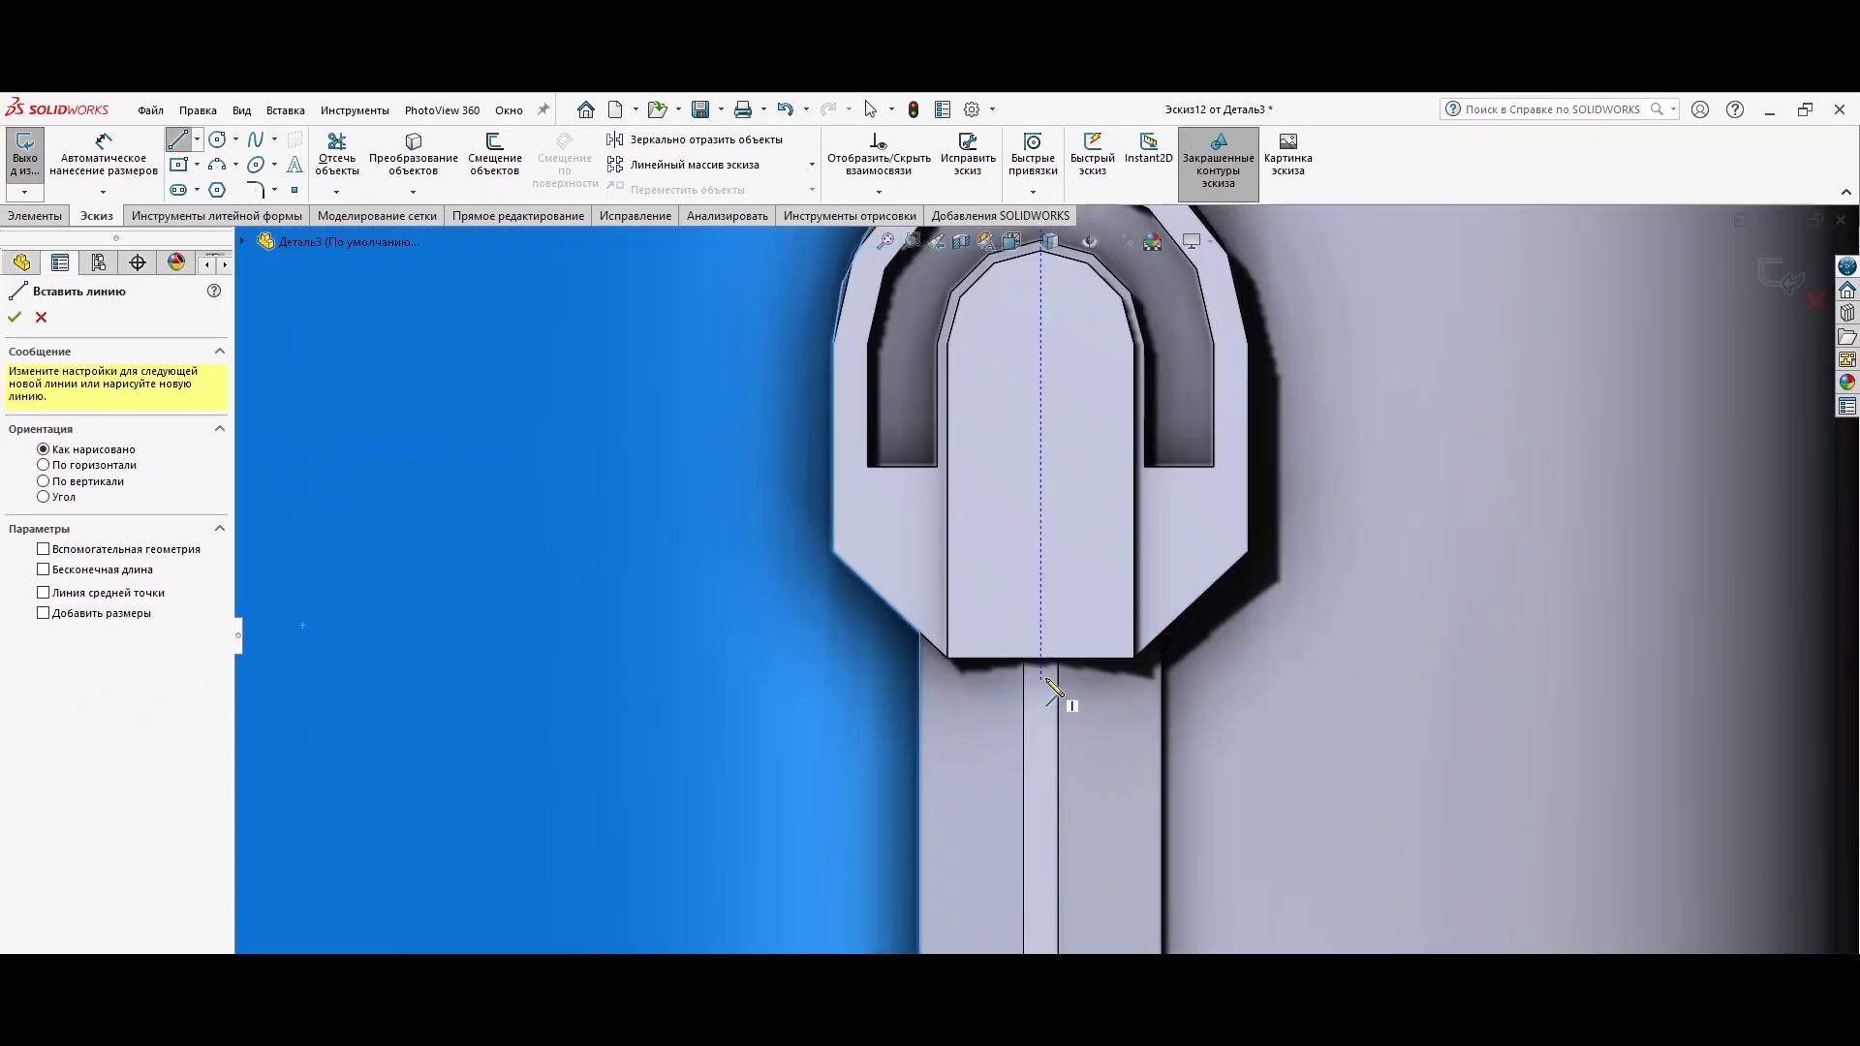
key(l)
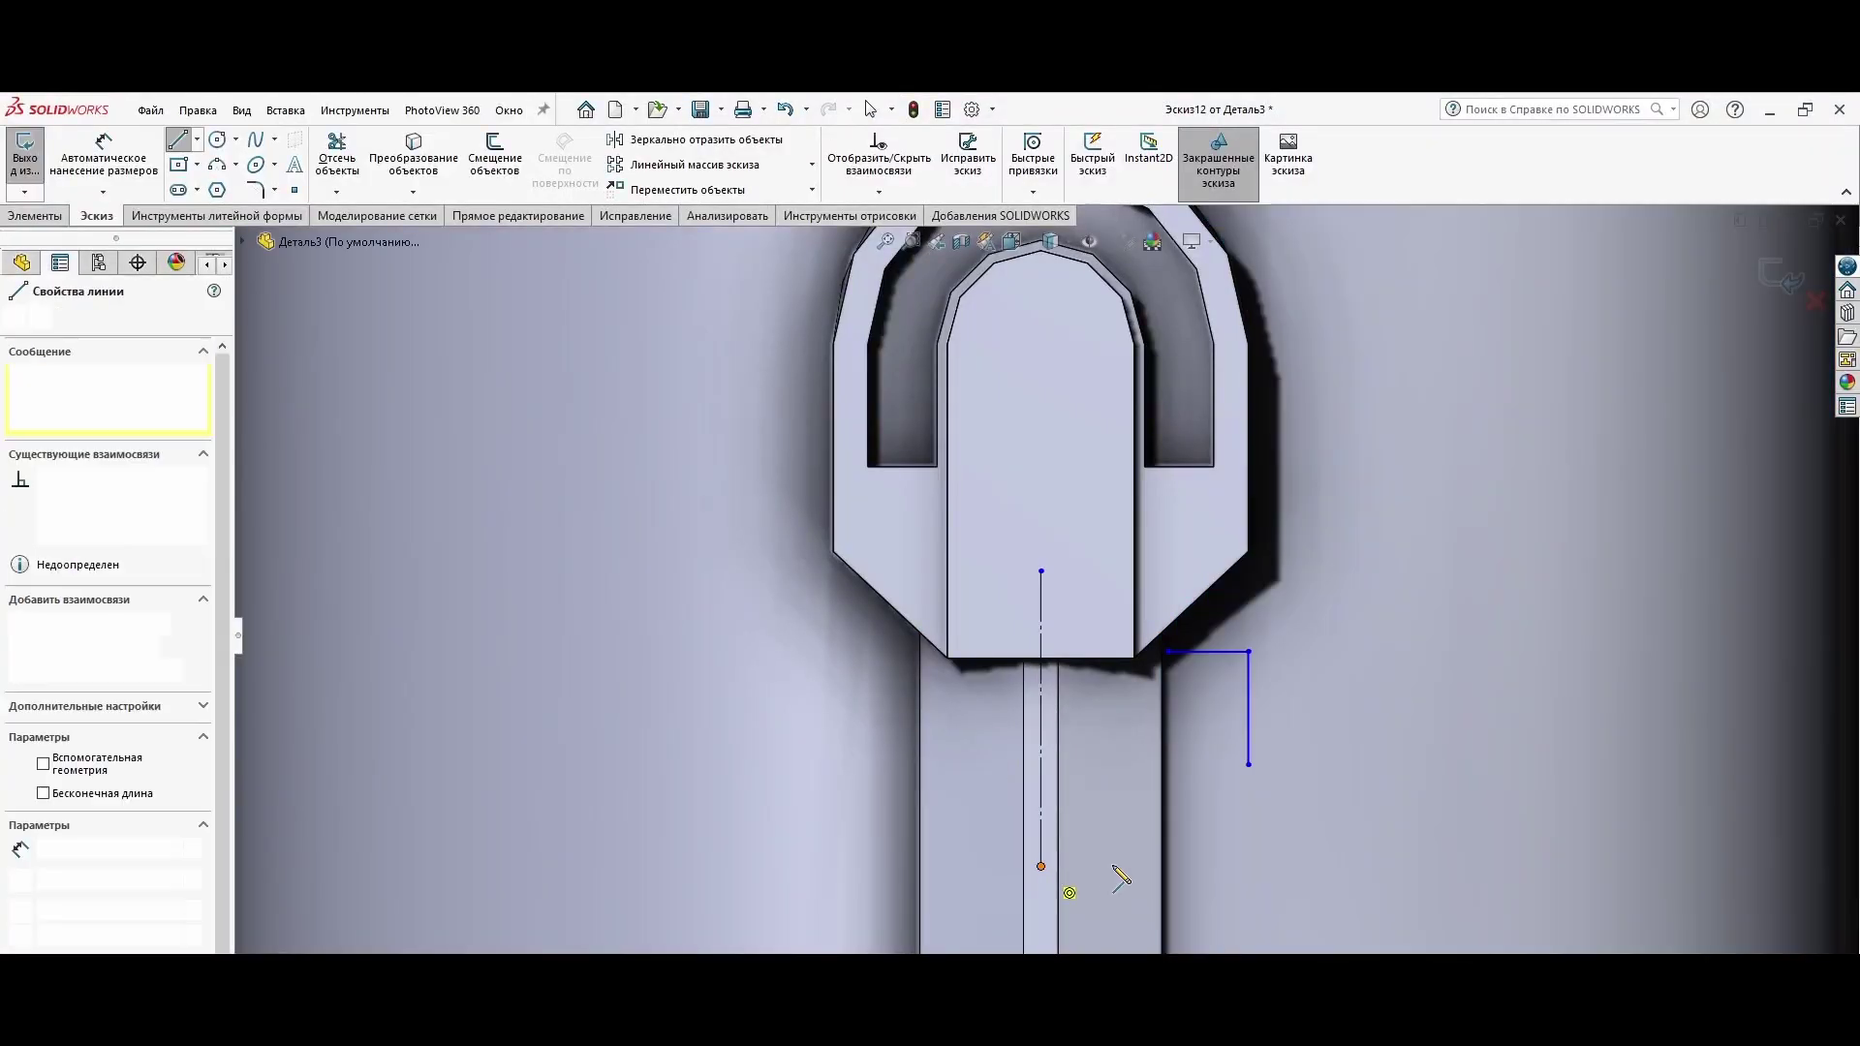
click(1248, 764)
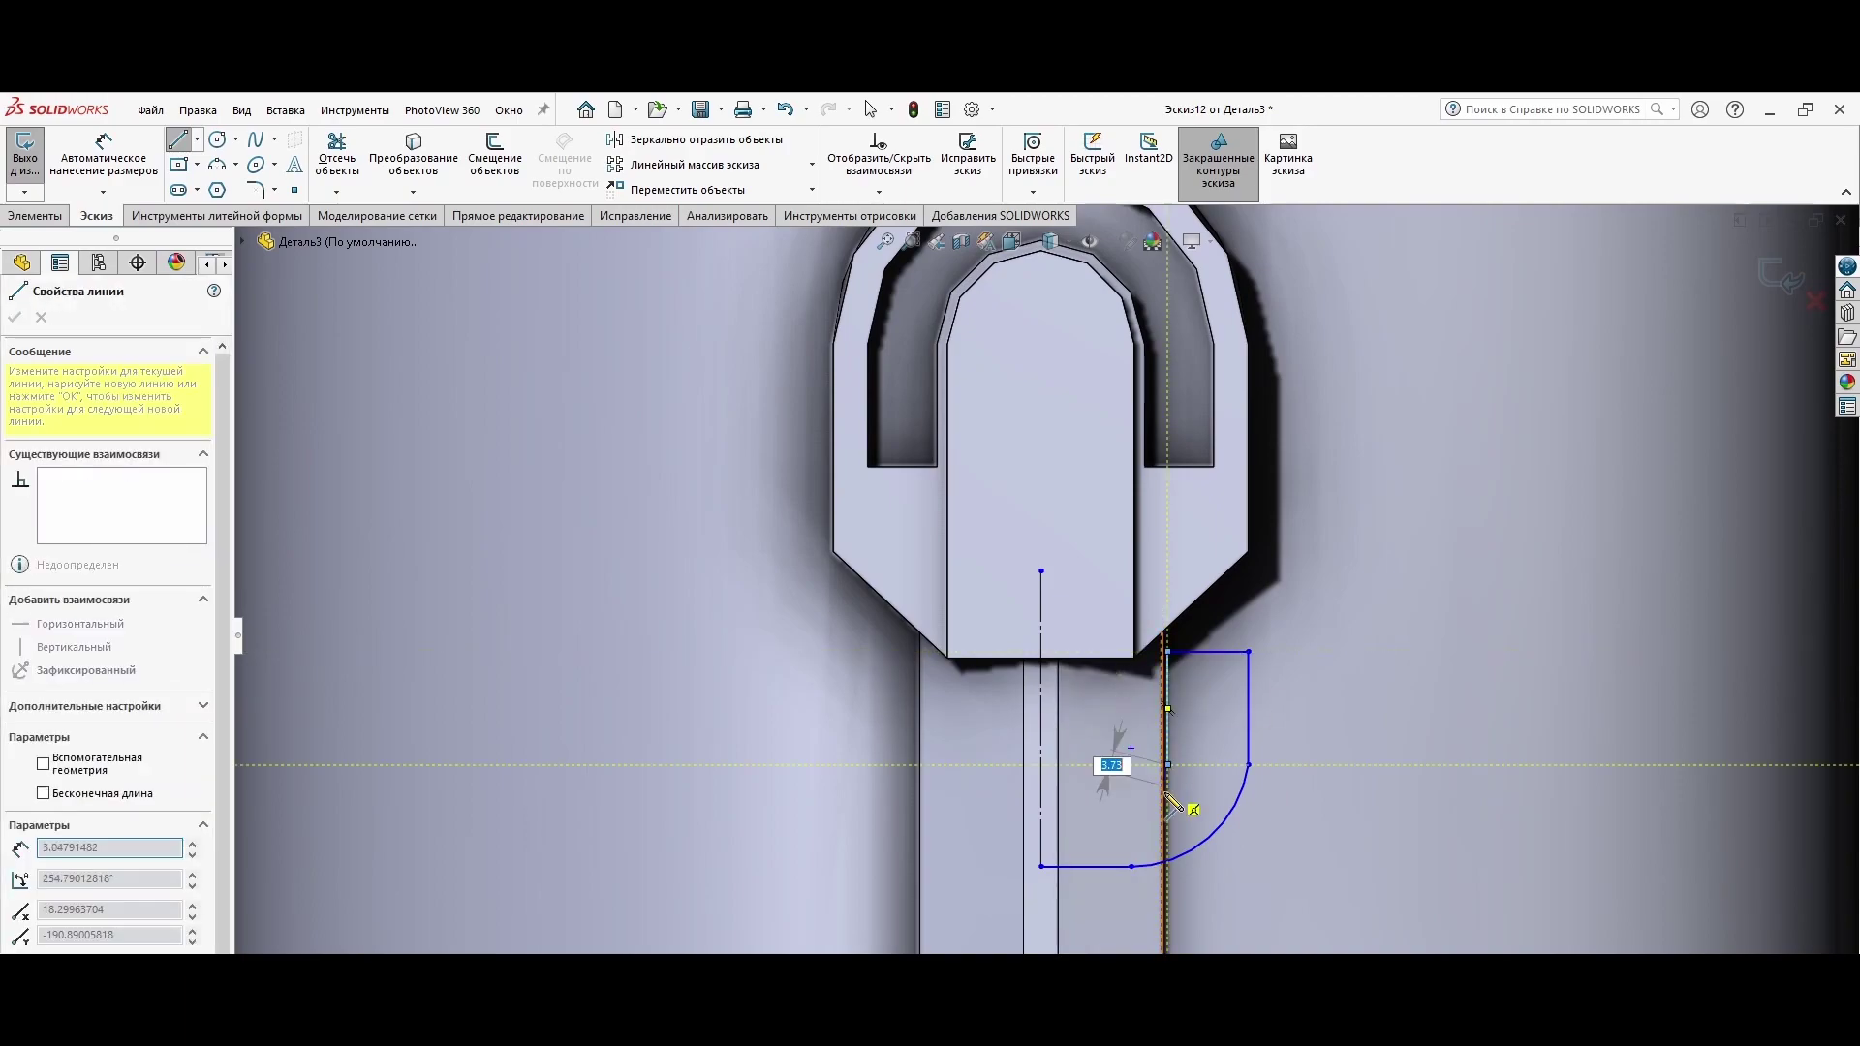
key(Escape)
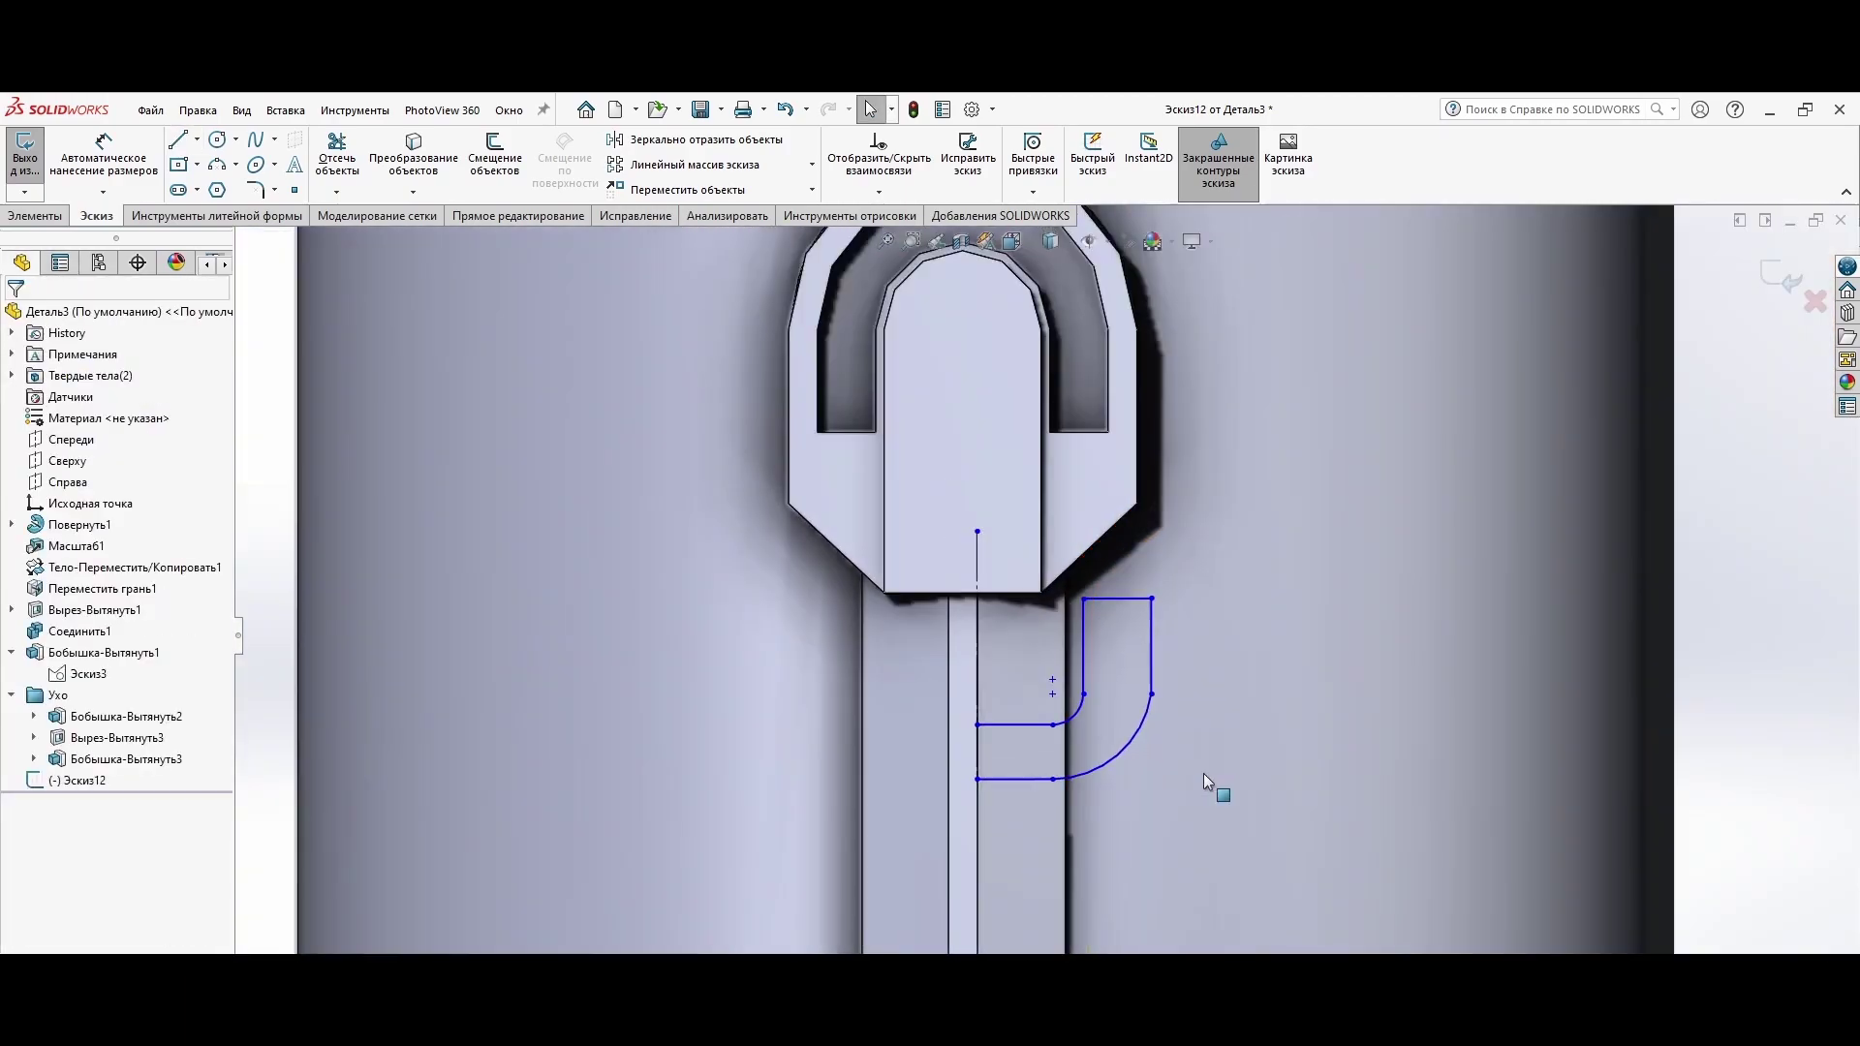
drag(1112, 747, 930, 678)
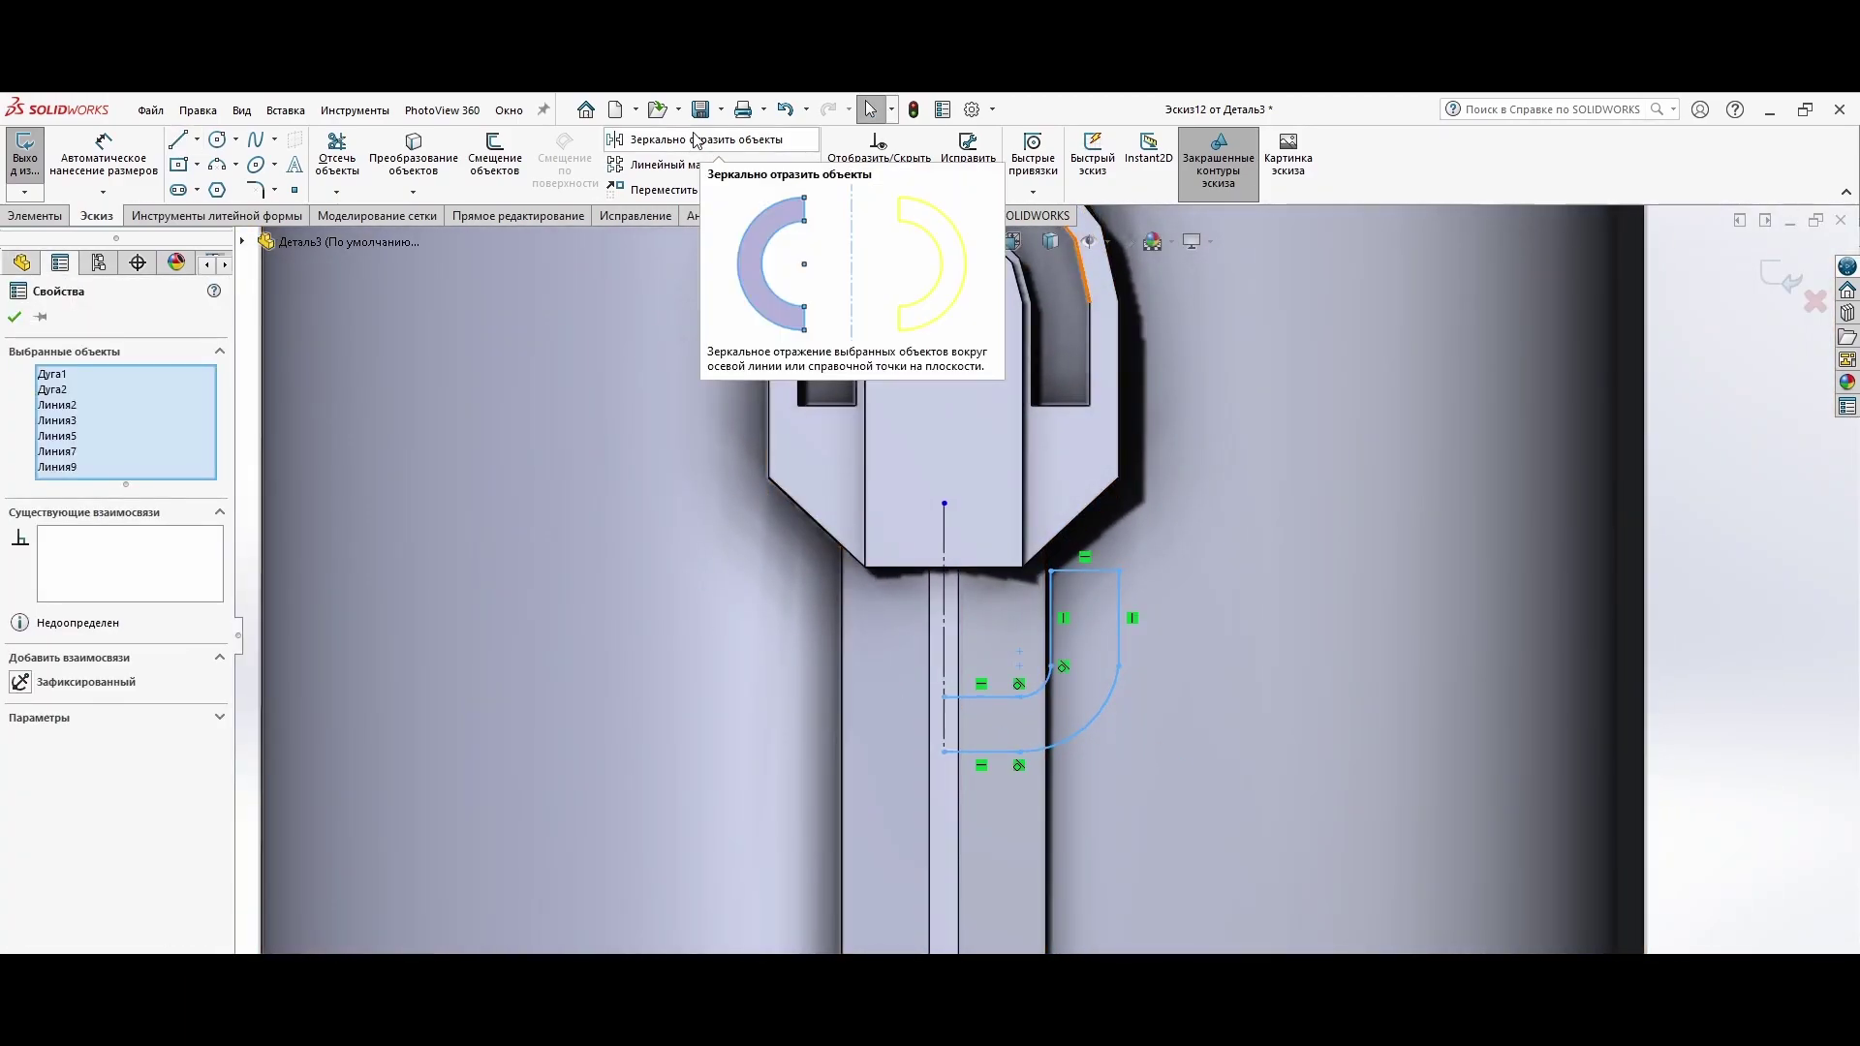
click(698, 140)
click(944, 655)
key(Return)
Step: Extrude the U-shaped profile 110 mm as a boss
key(e)
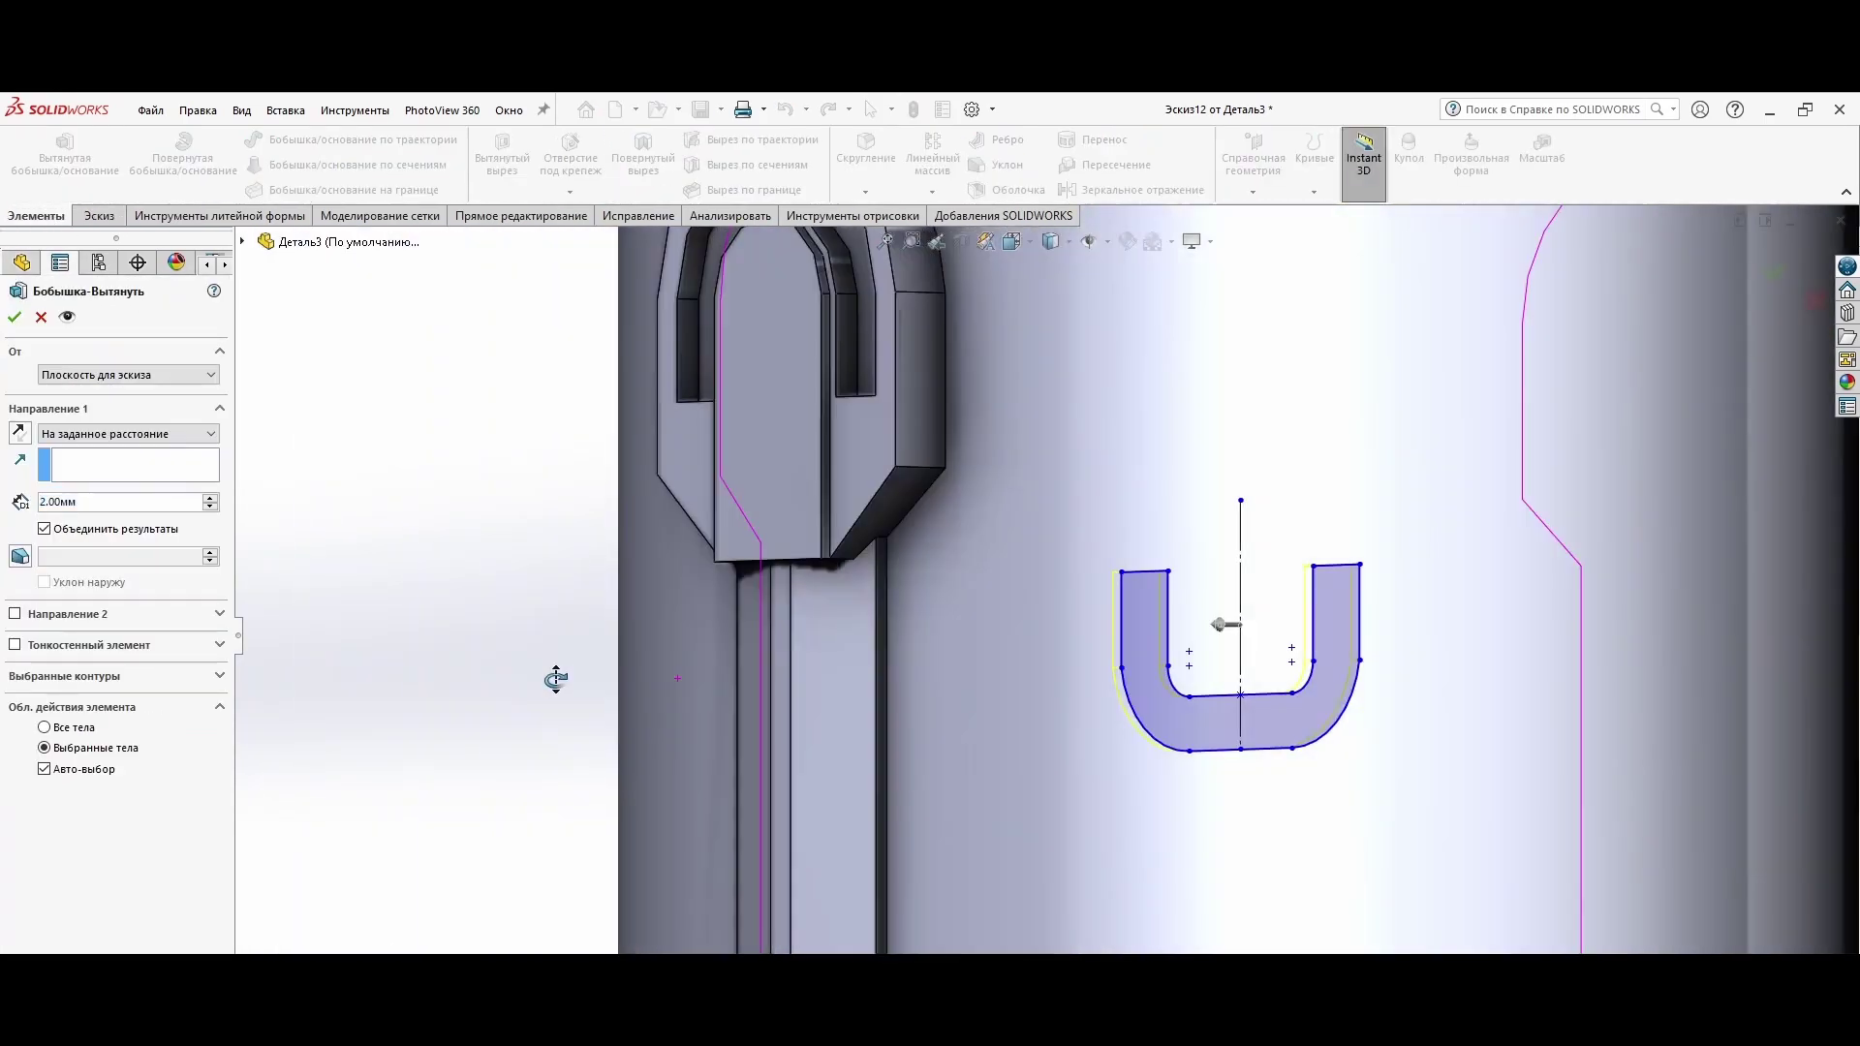
text(110)
scroll(603, 536, up, 5)
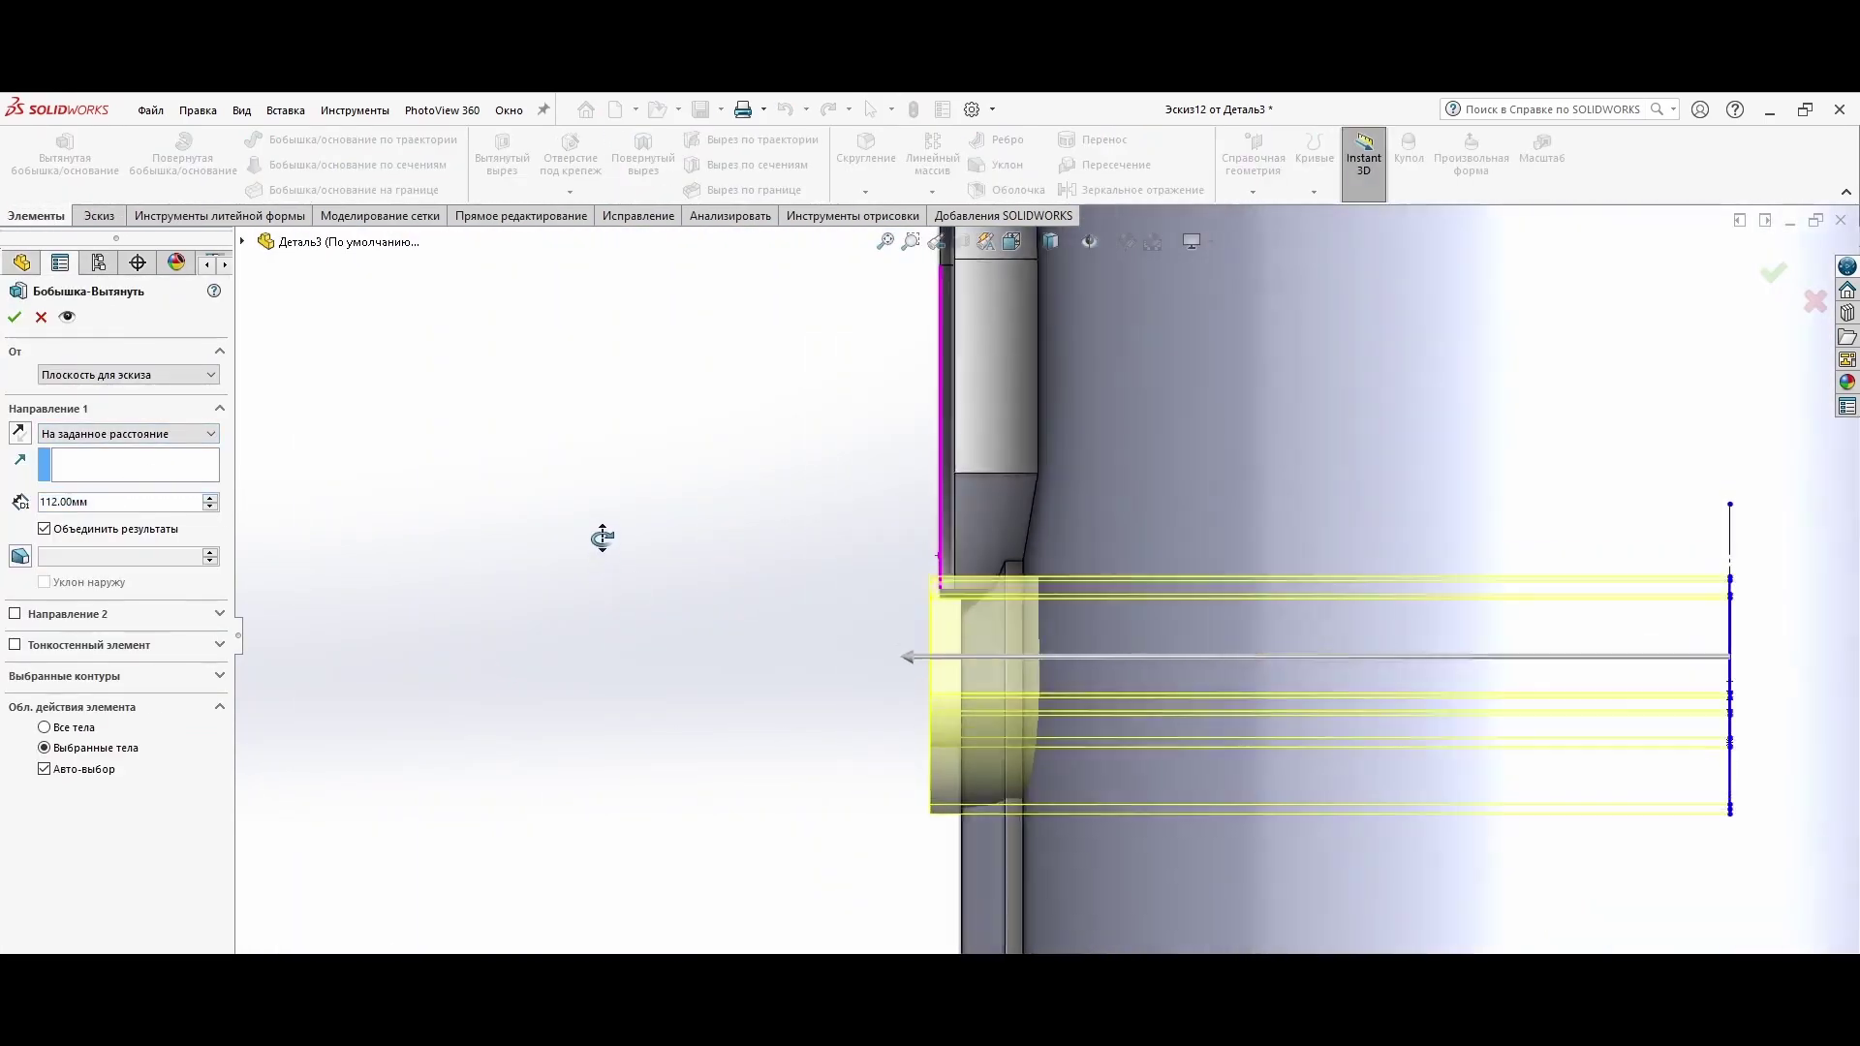
middle_drag(859, 623, 1032, 631)
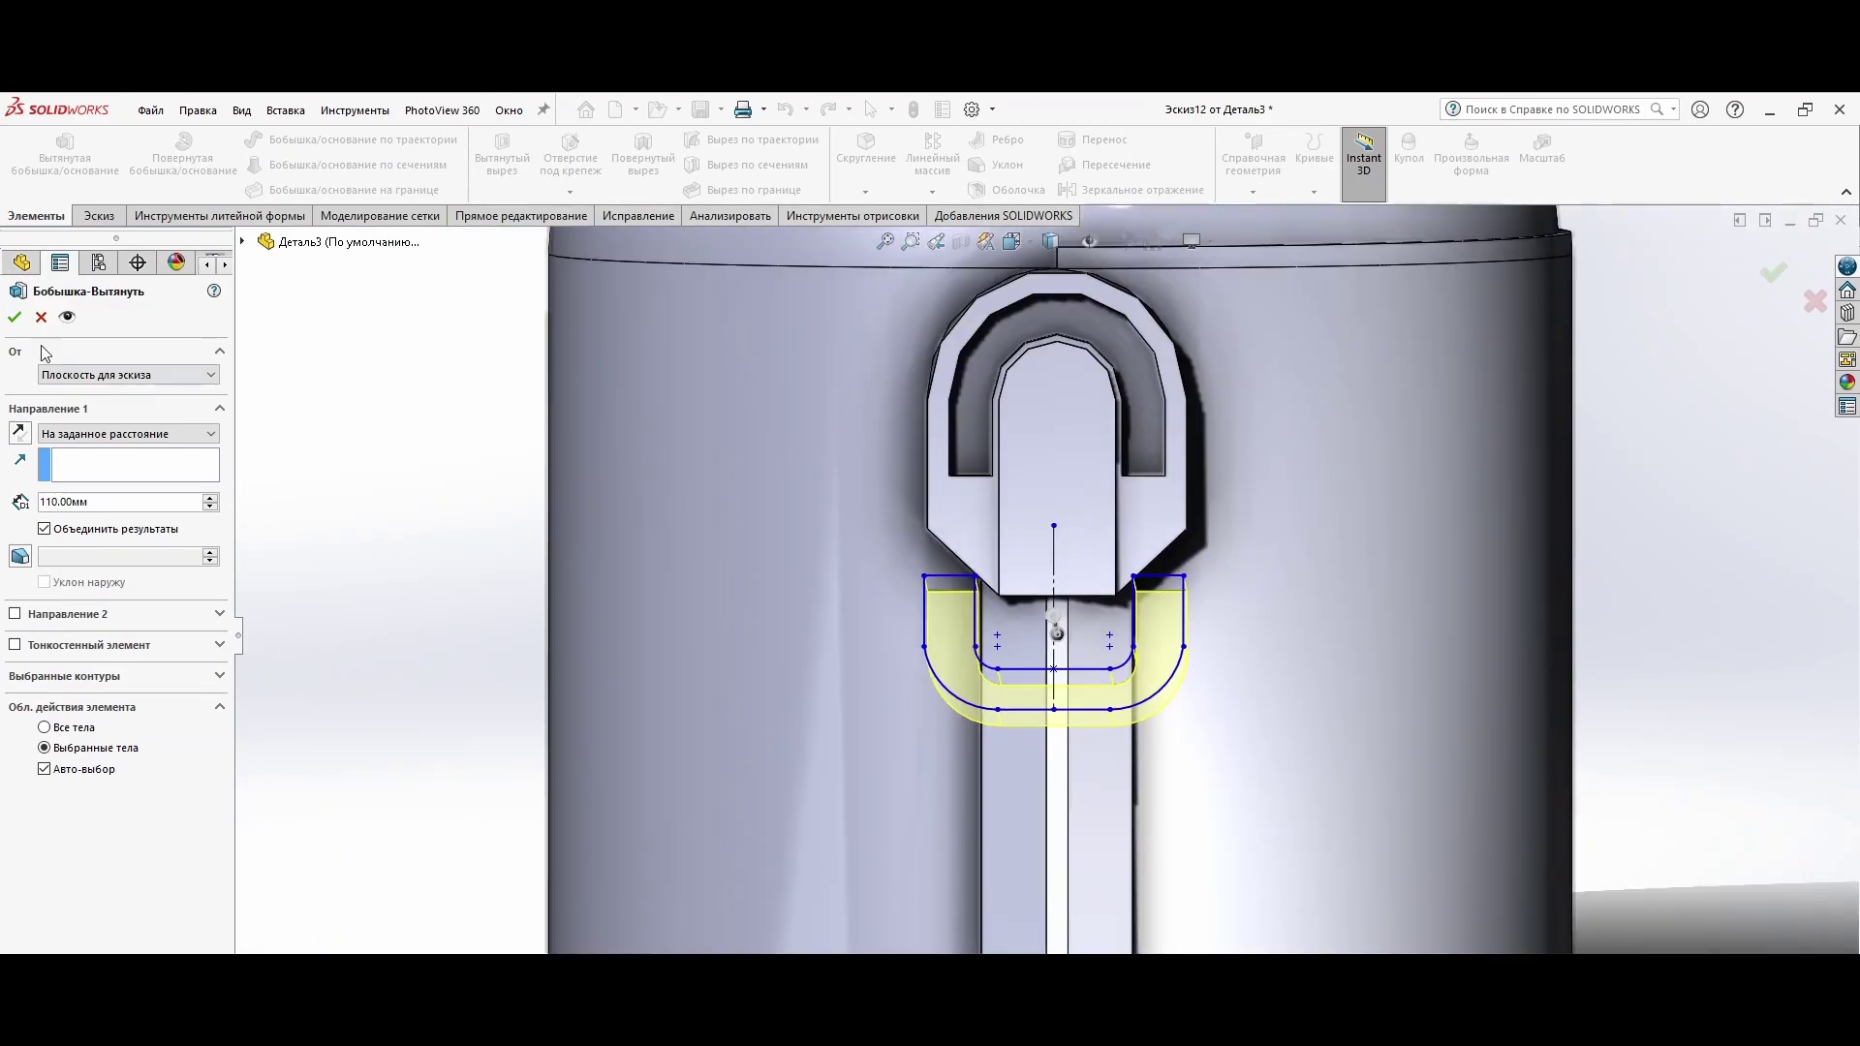
click(14, 316)
Step: In Sketch12, select the clip's vertical lines and a model edge to relate the profile to the ear
click(49, 789)
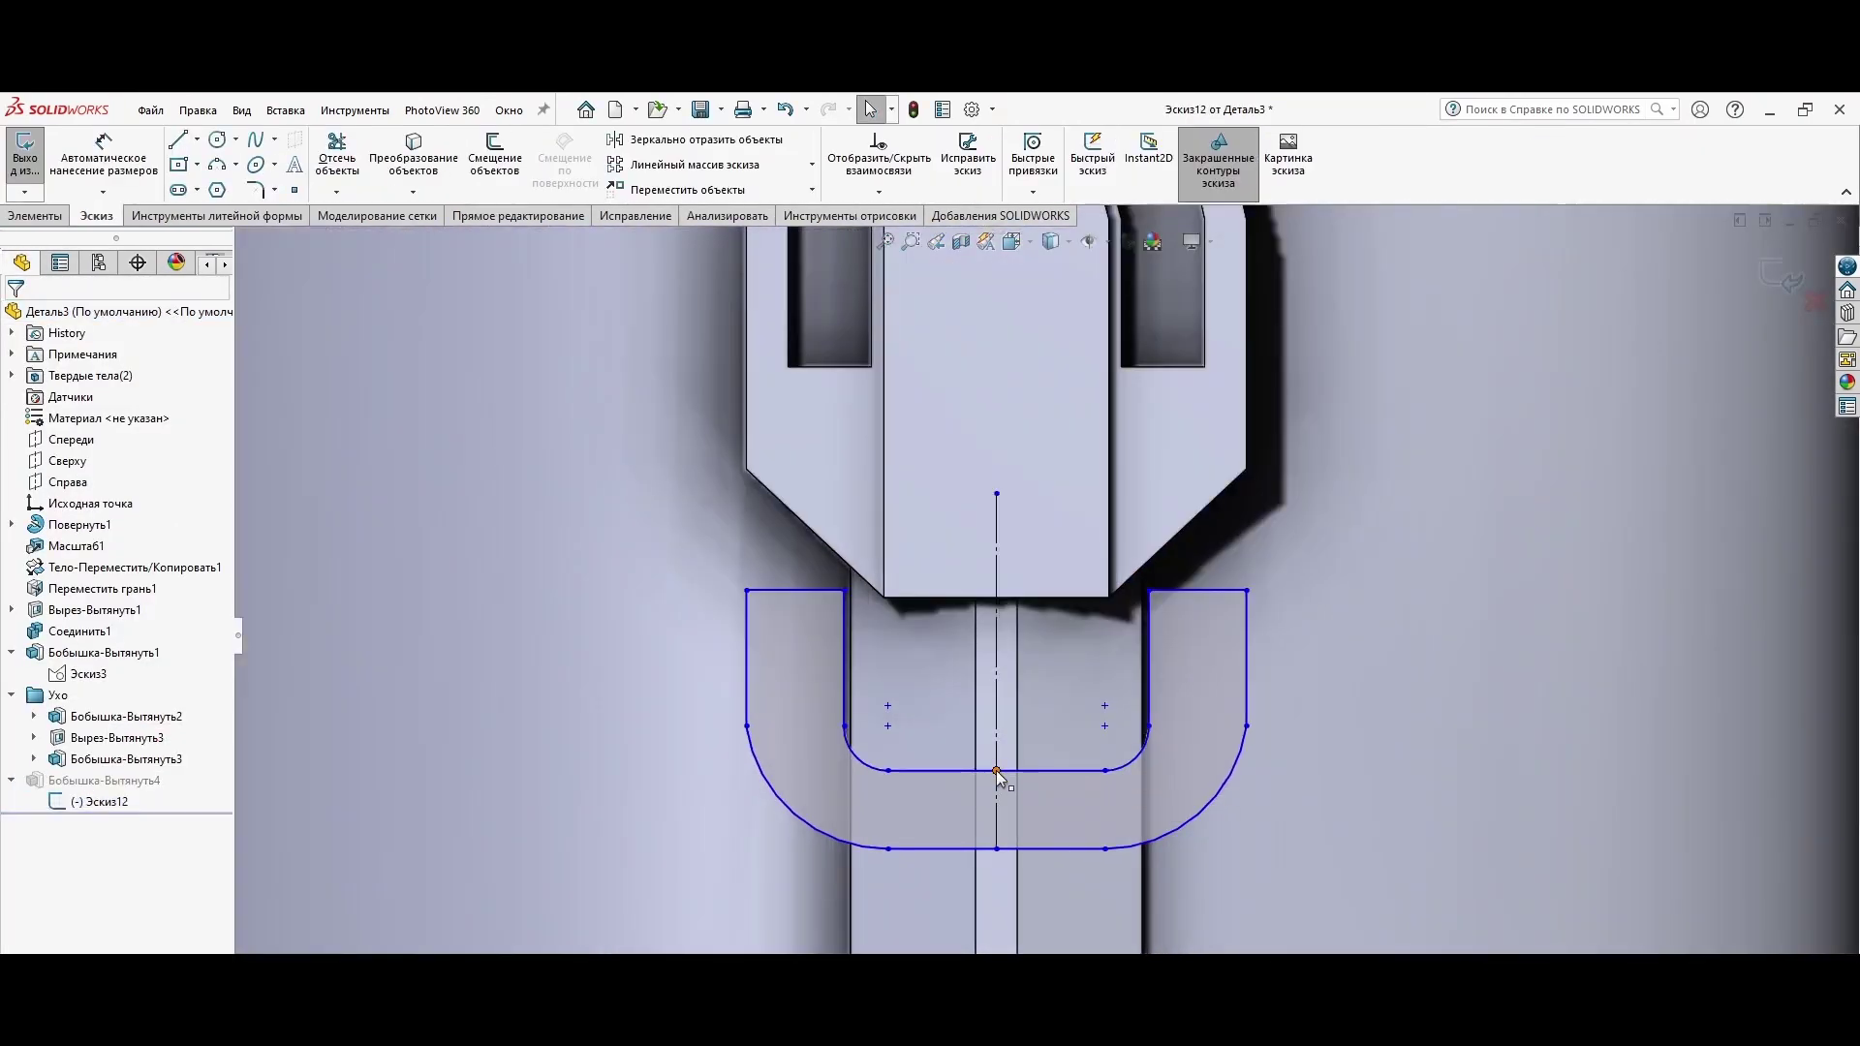
click(1162, 625)
click(747, 724)
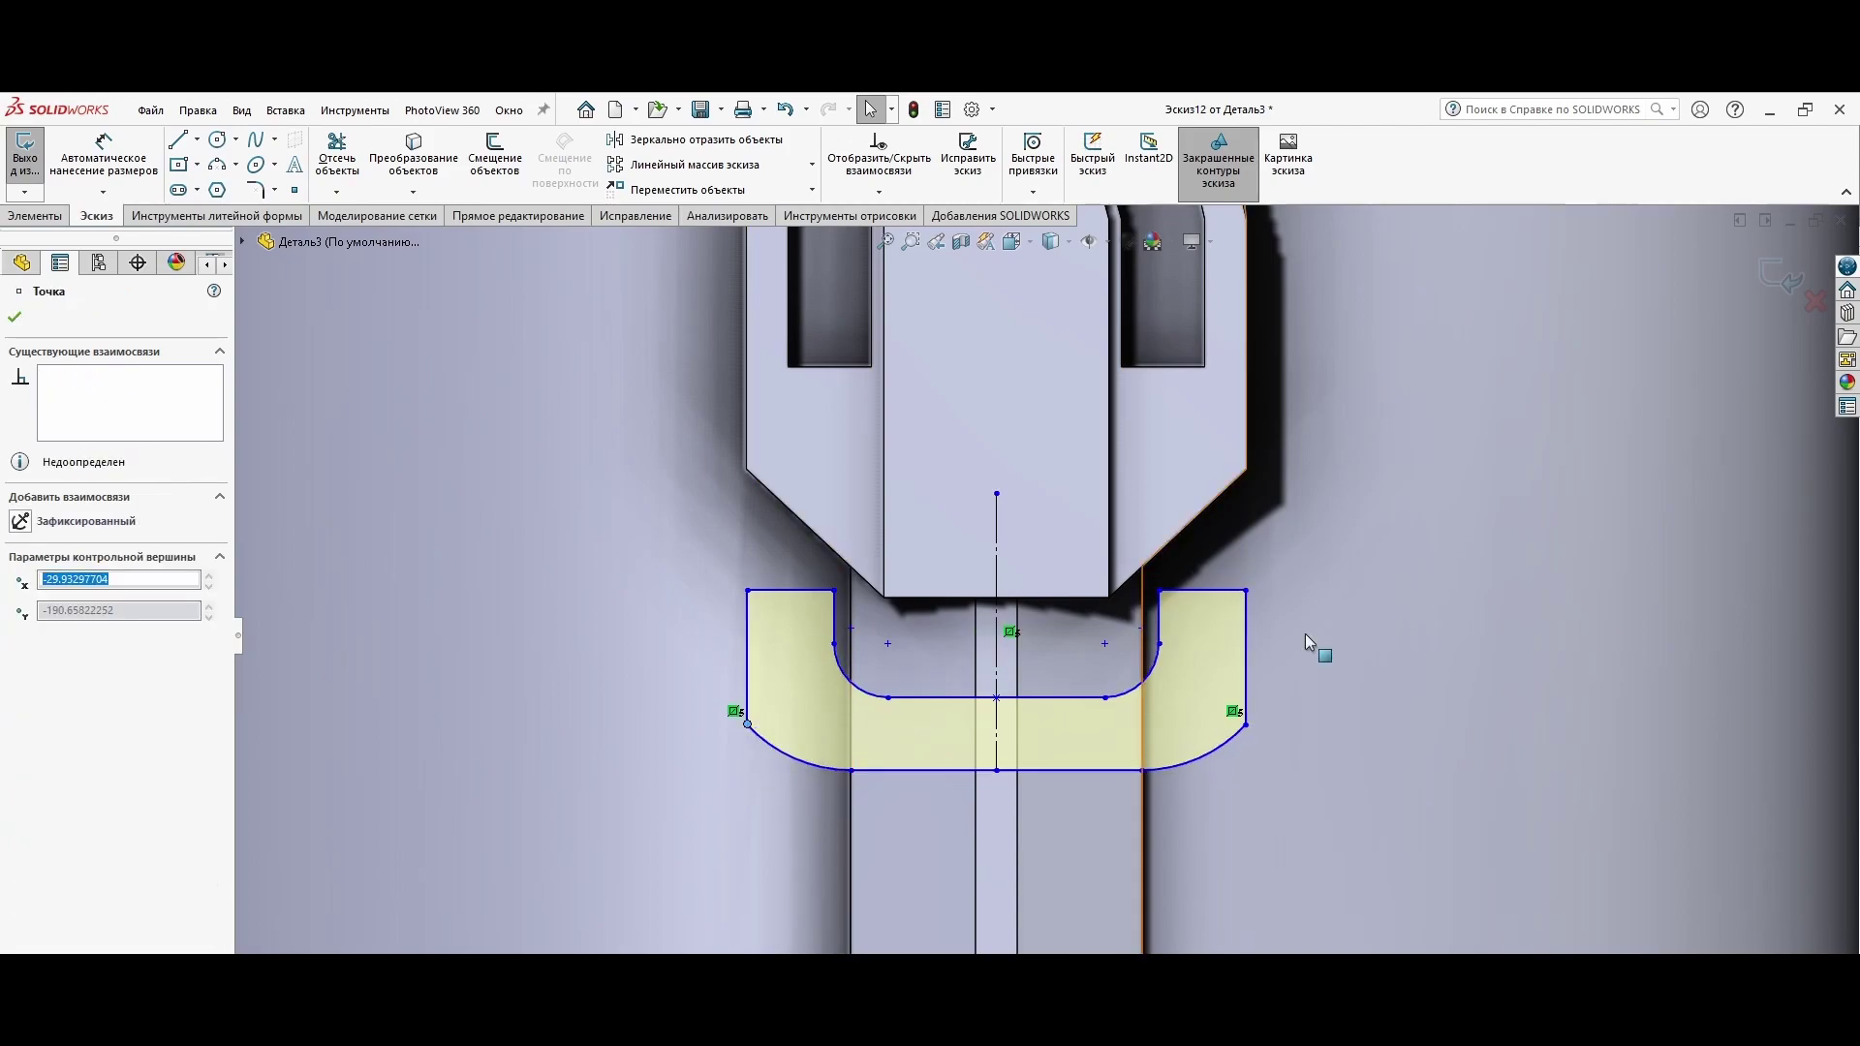
key(Escape)
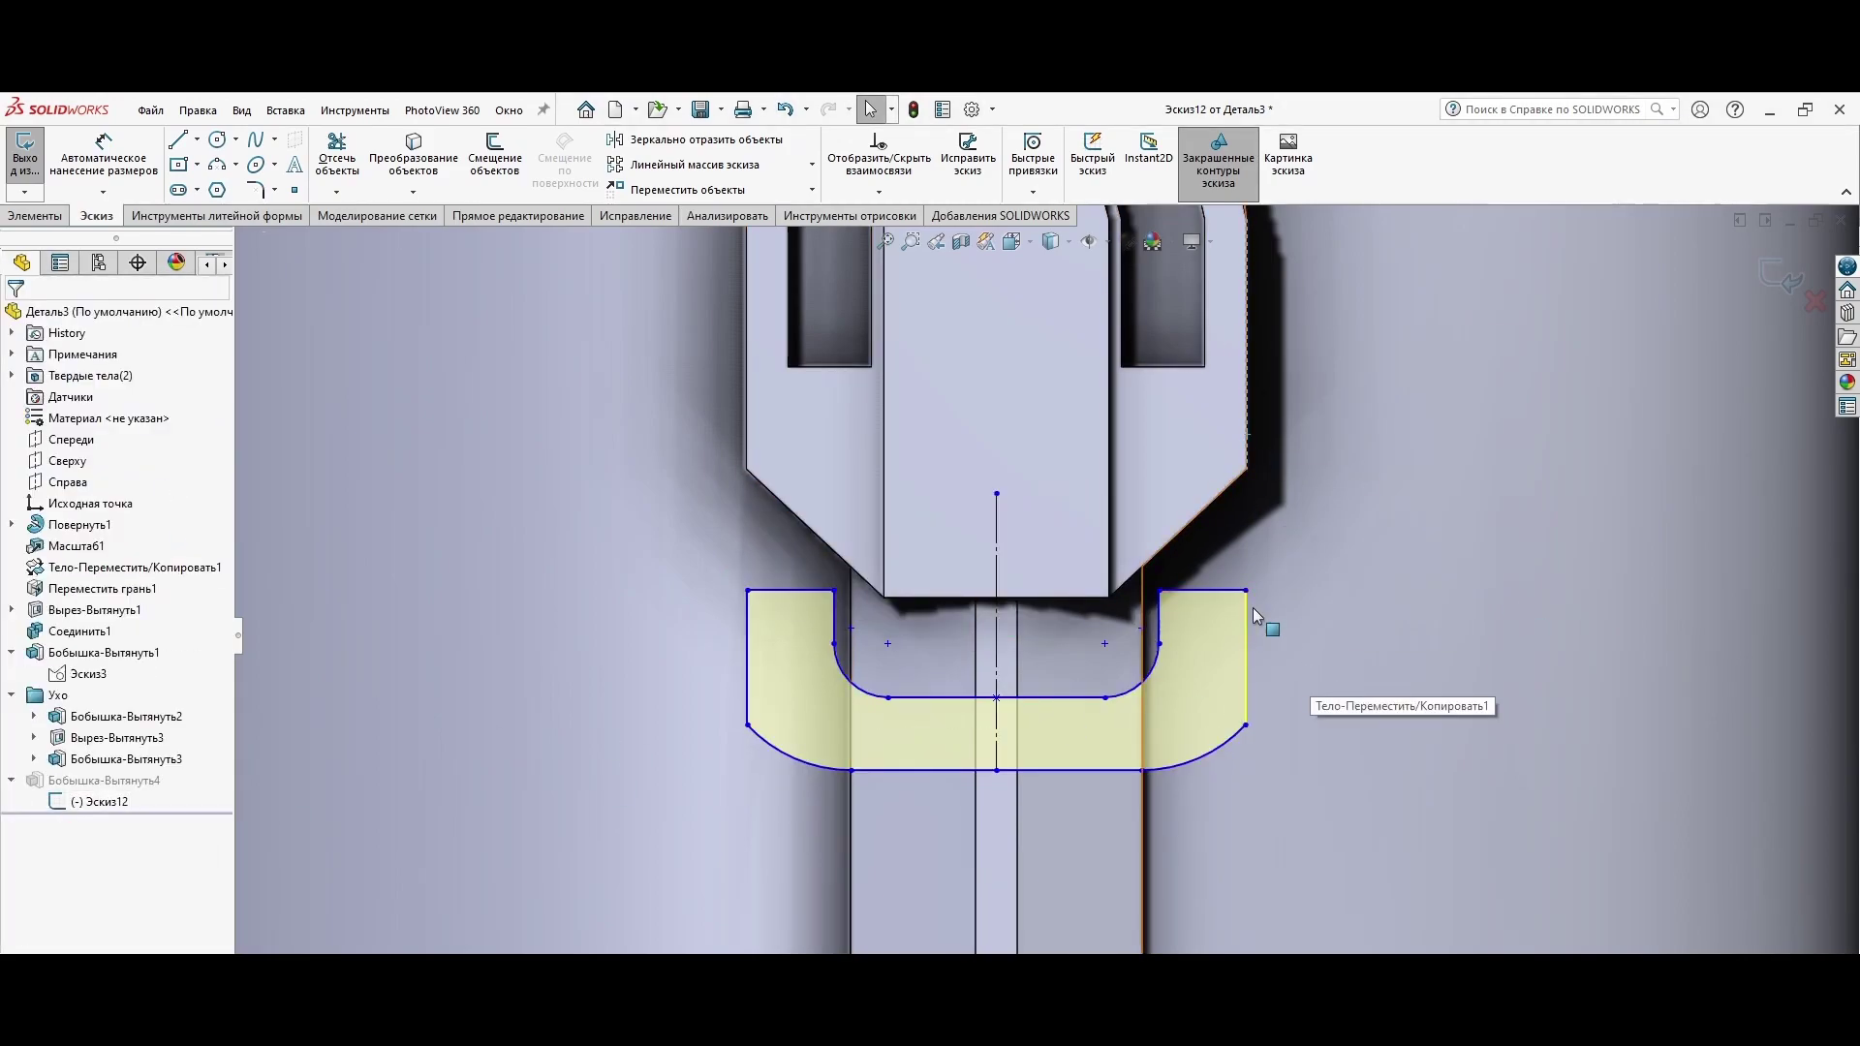
click(1253, 607)
mouse_move(1282, 664)
middle_down()
mouse_move(1282, 689)
mouse_move(1259, 581)
middle_up()
ctrl+click(1249, 494)
key(Escape)
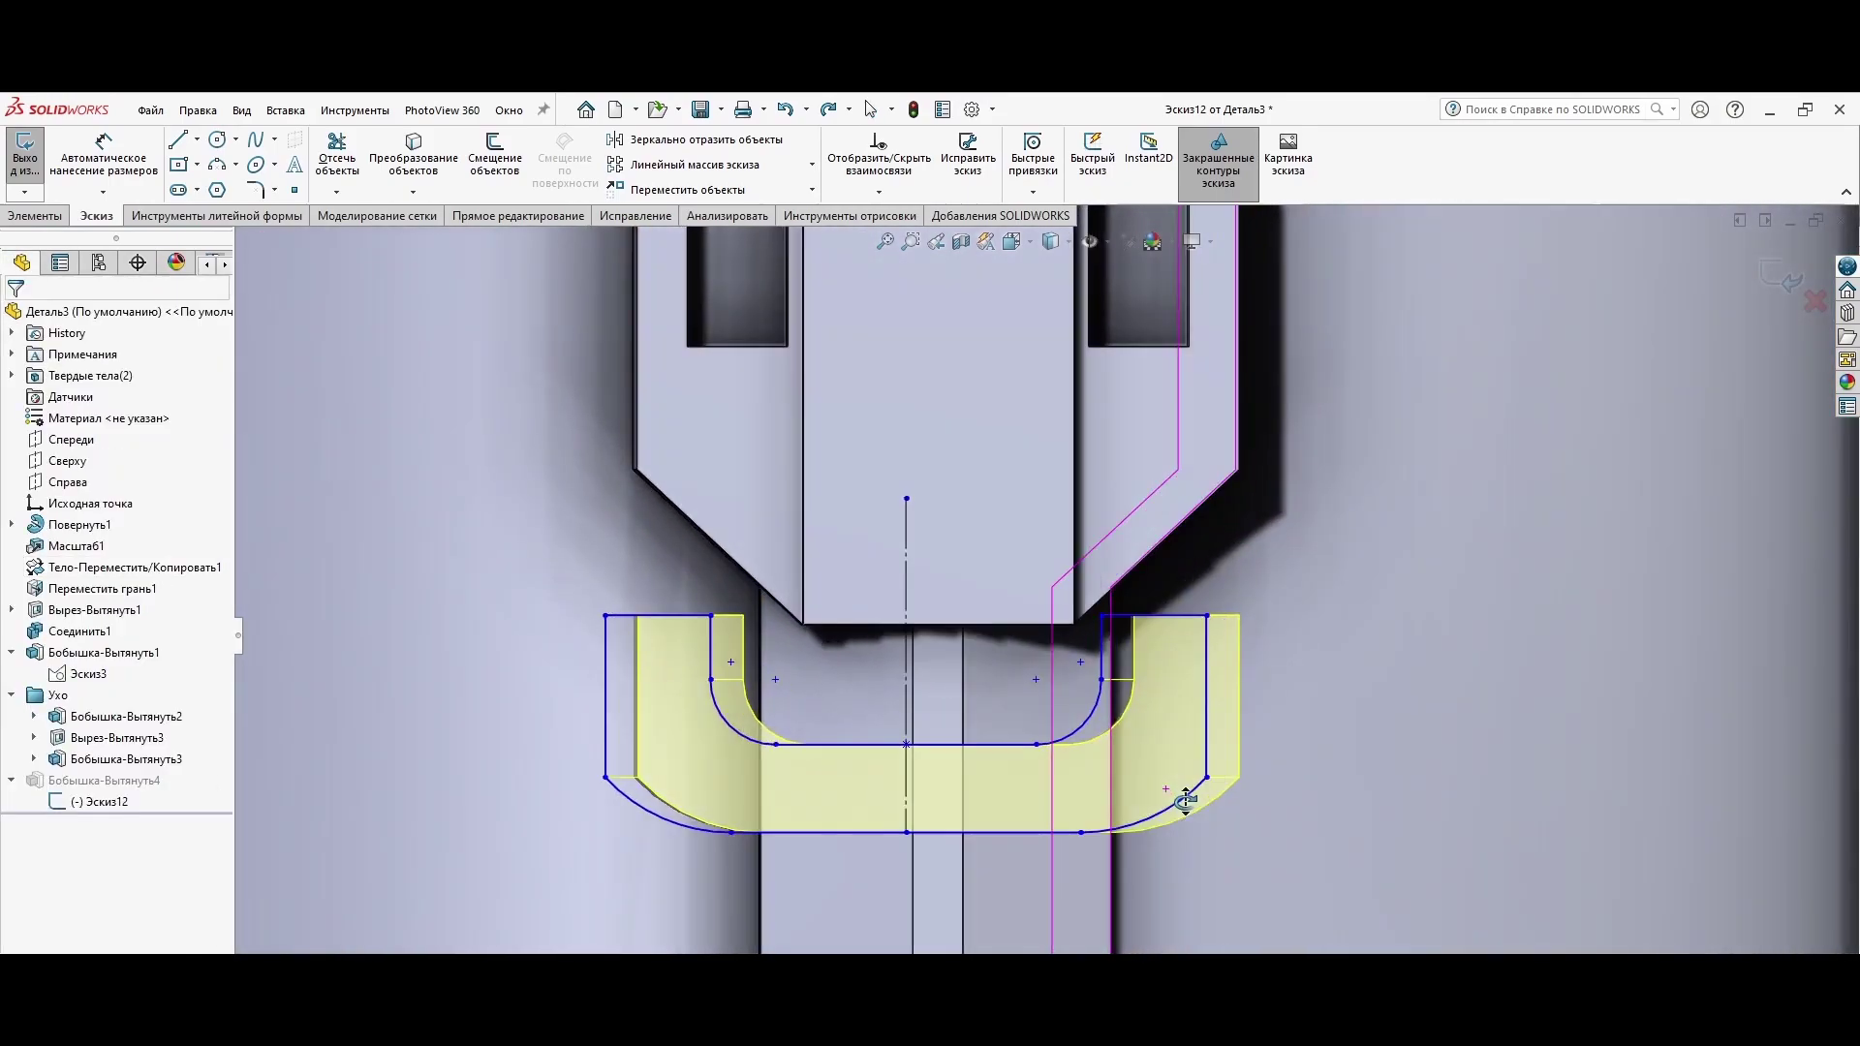
Step: Centre the U-shaped clip profile on the ear's midline and drag it up below the ear
mouse_move(271, 556)
middle_down()
mouse_move(1224, 682)
mouse_move(916, 885)
middle_up()
ctrl+click(1224, 682)
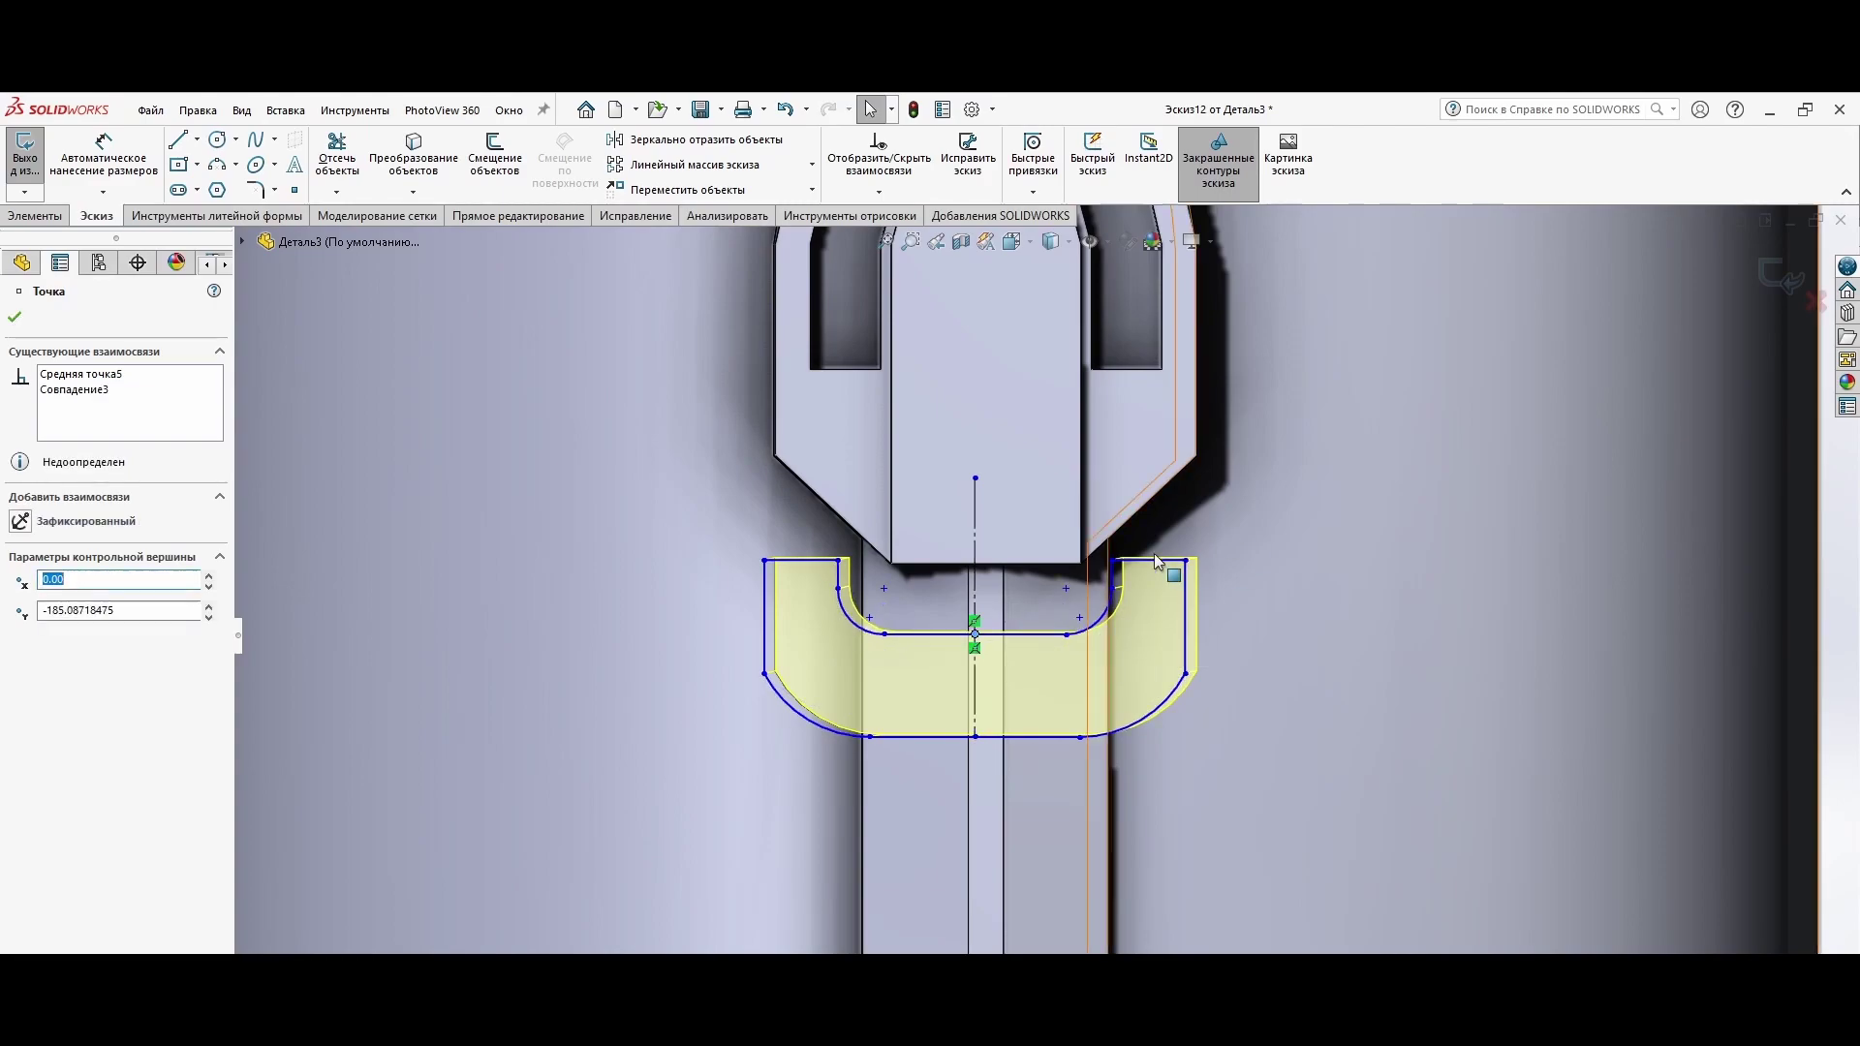
drag(974, 634, 981, 623)
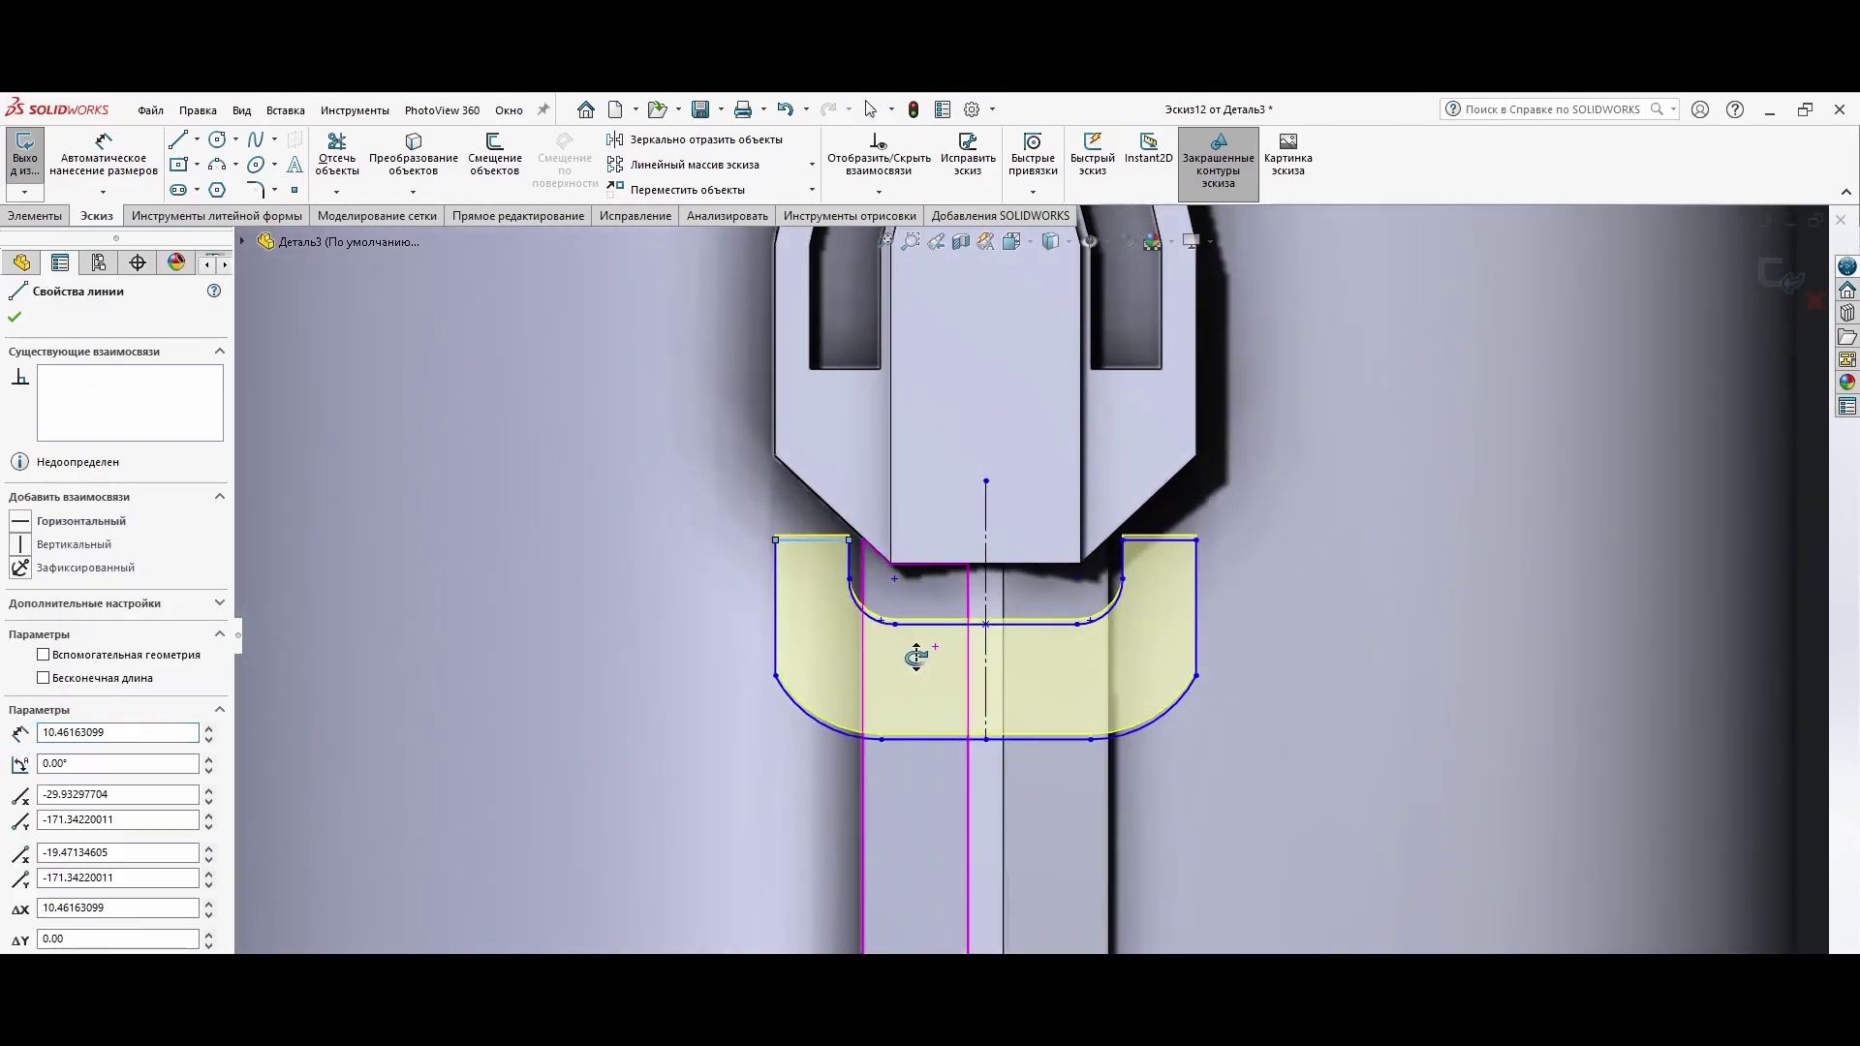
drag(986, 739, 991, 727)
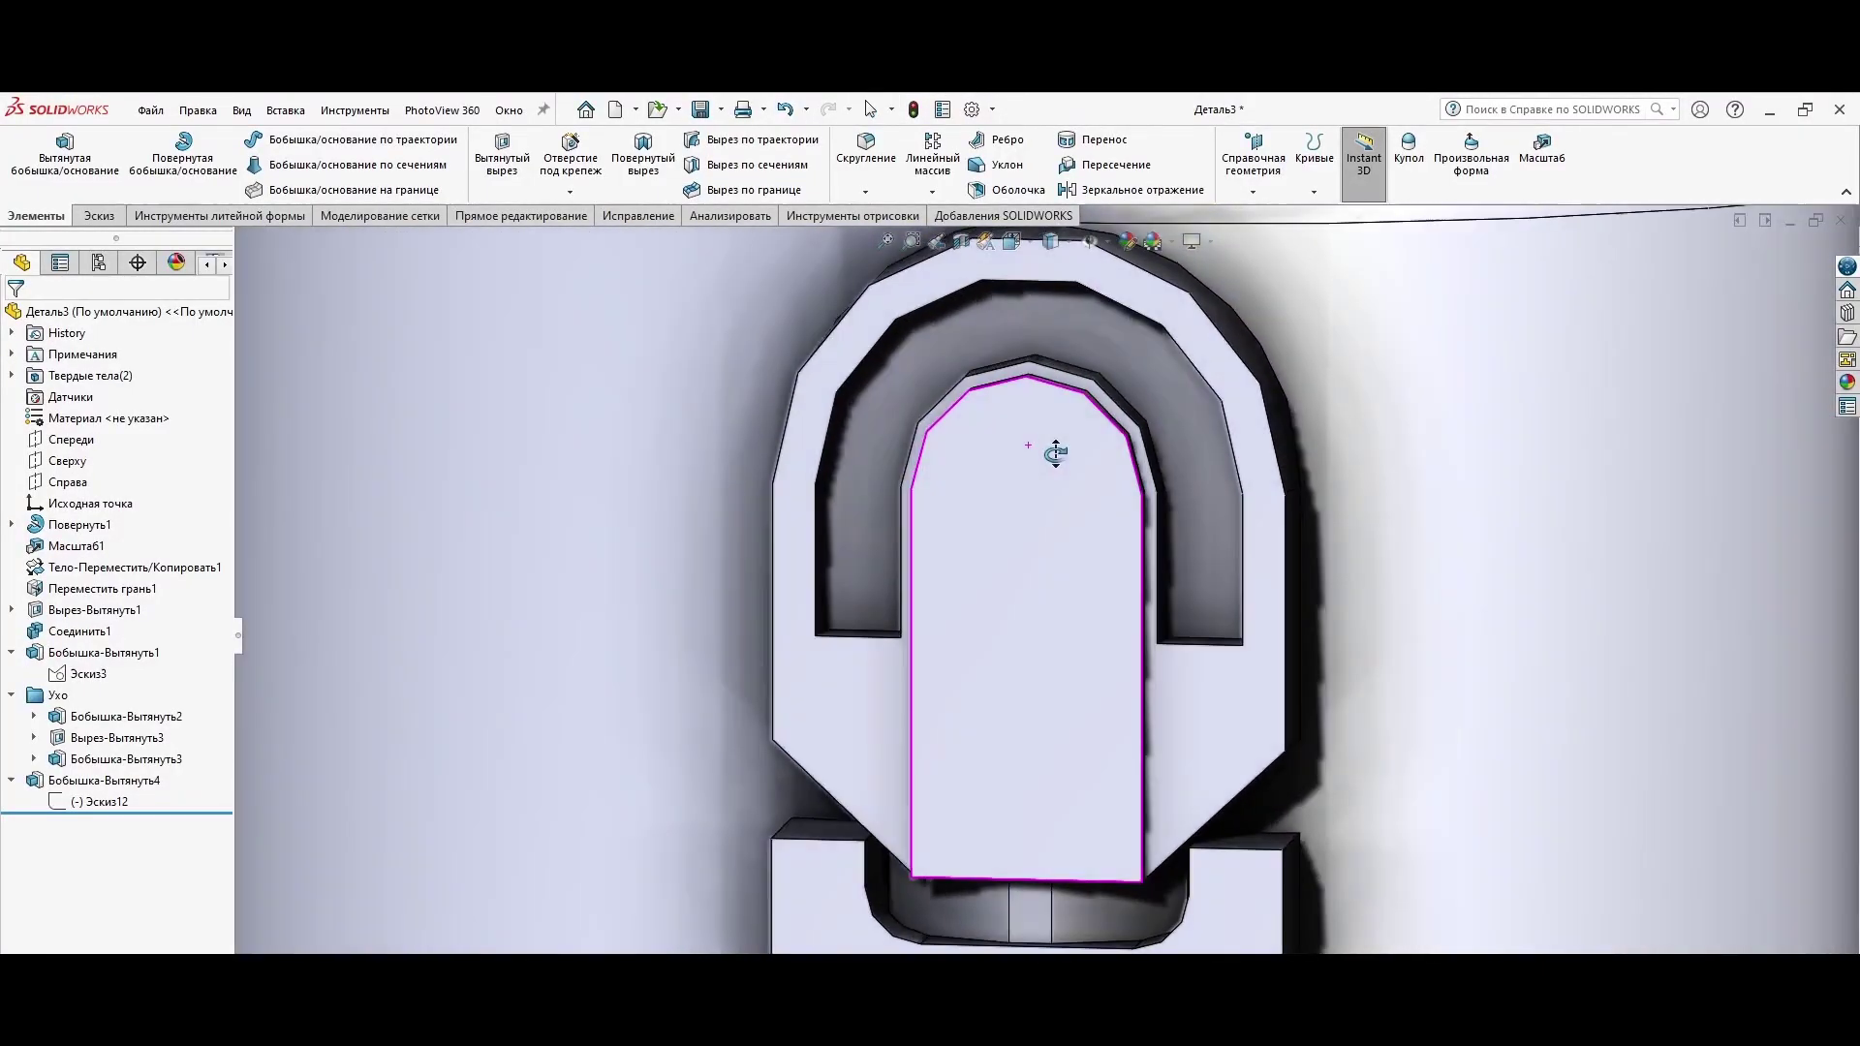
Step: Start a fillet on the ear piece and Бобышка-Вытянуть4 clip edges
middle_drag(1056, 452, 1017, 455)
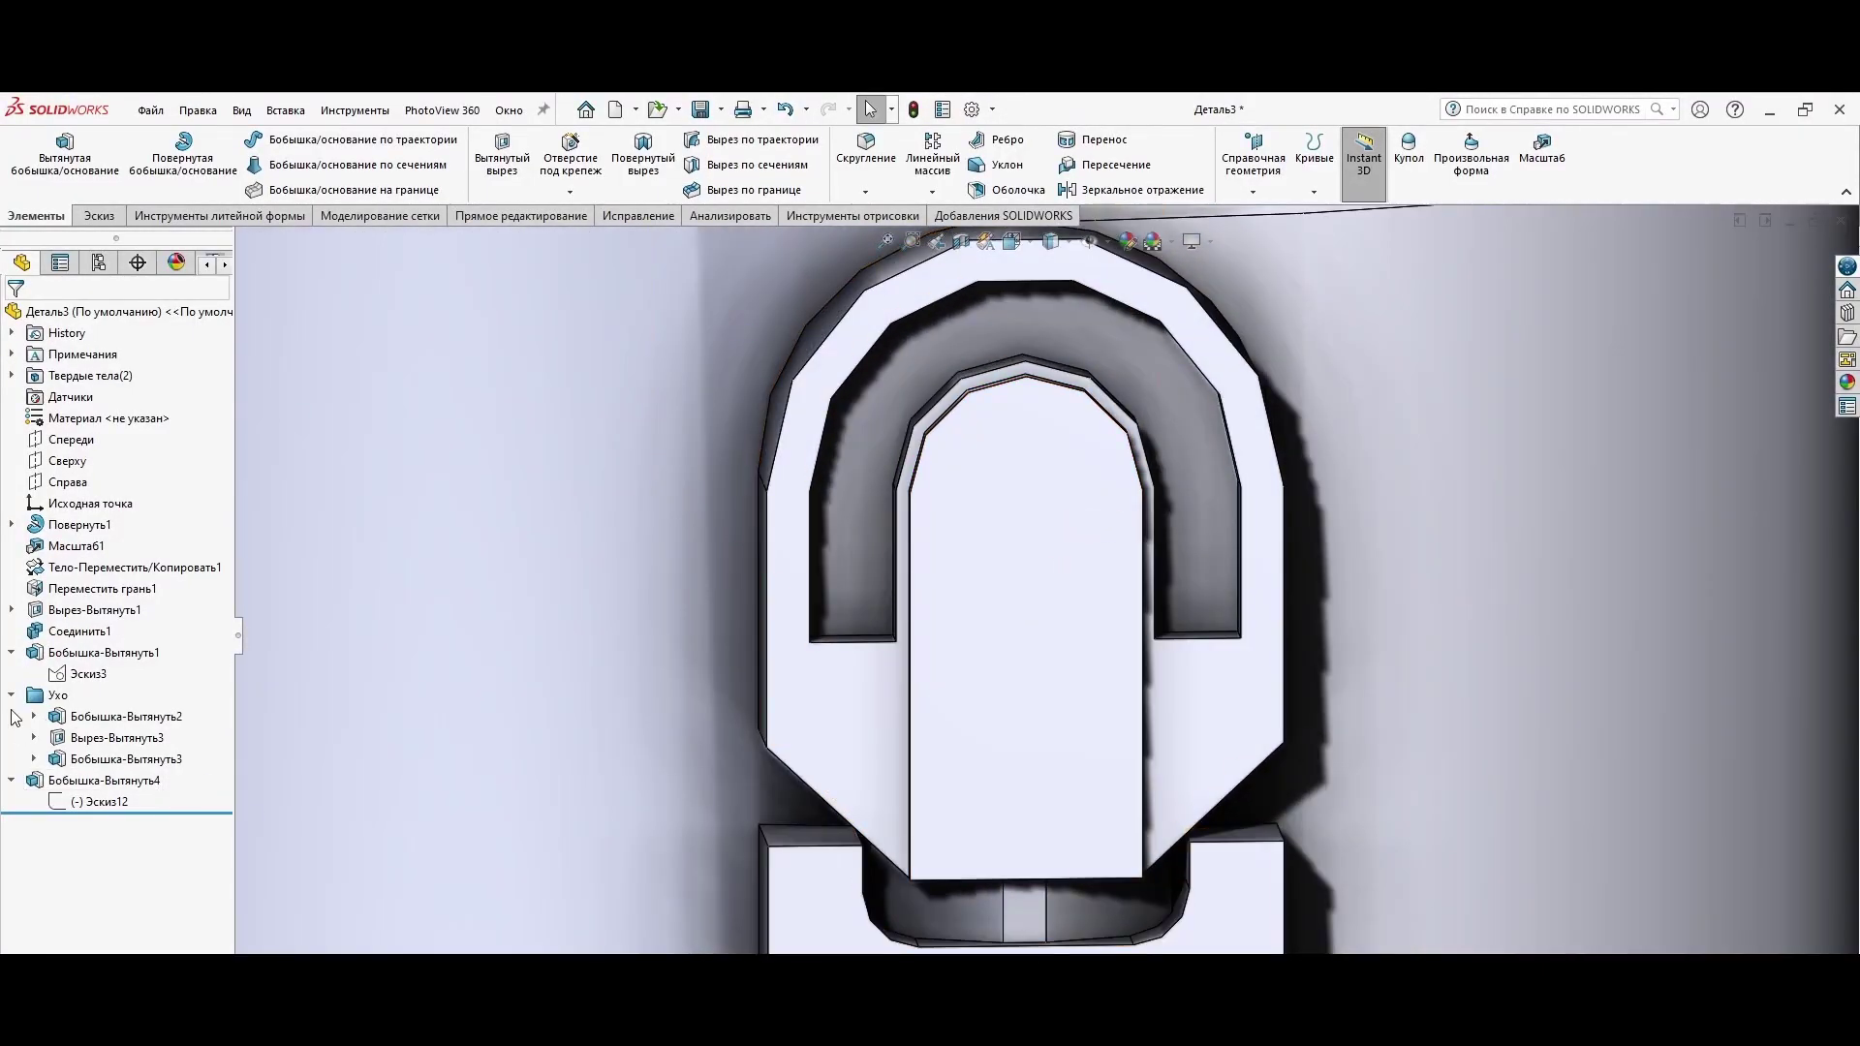
click(12, 695)
right_click(101, 717)
click(55, 836)
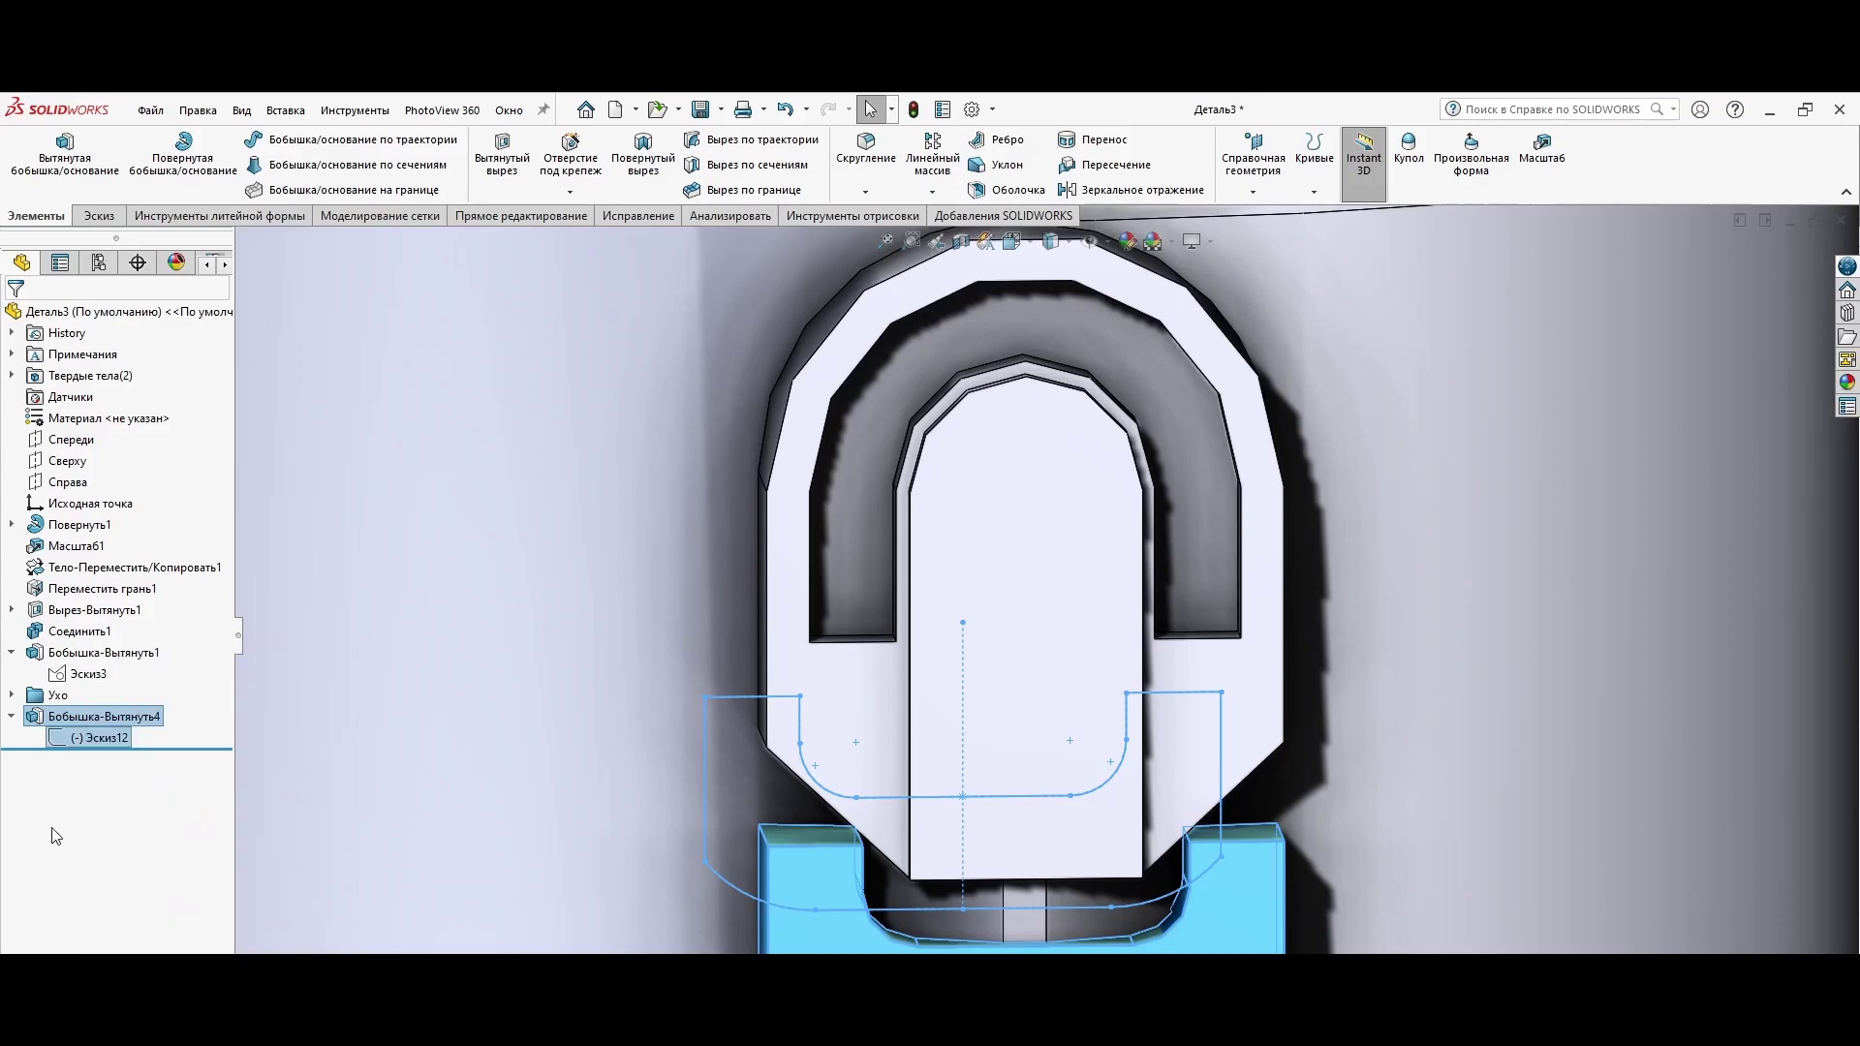
click(865, 150)
middle_drag(992, 527, 959, 593)
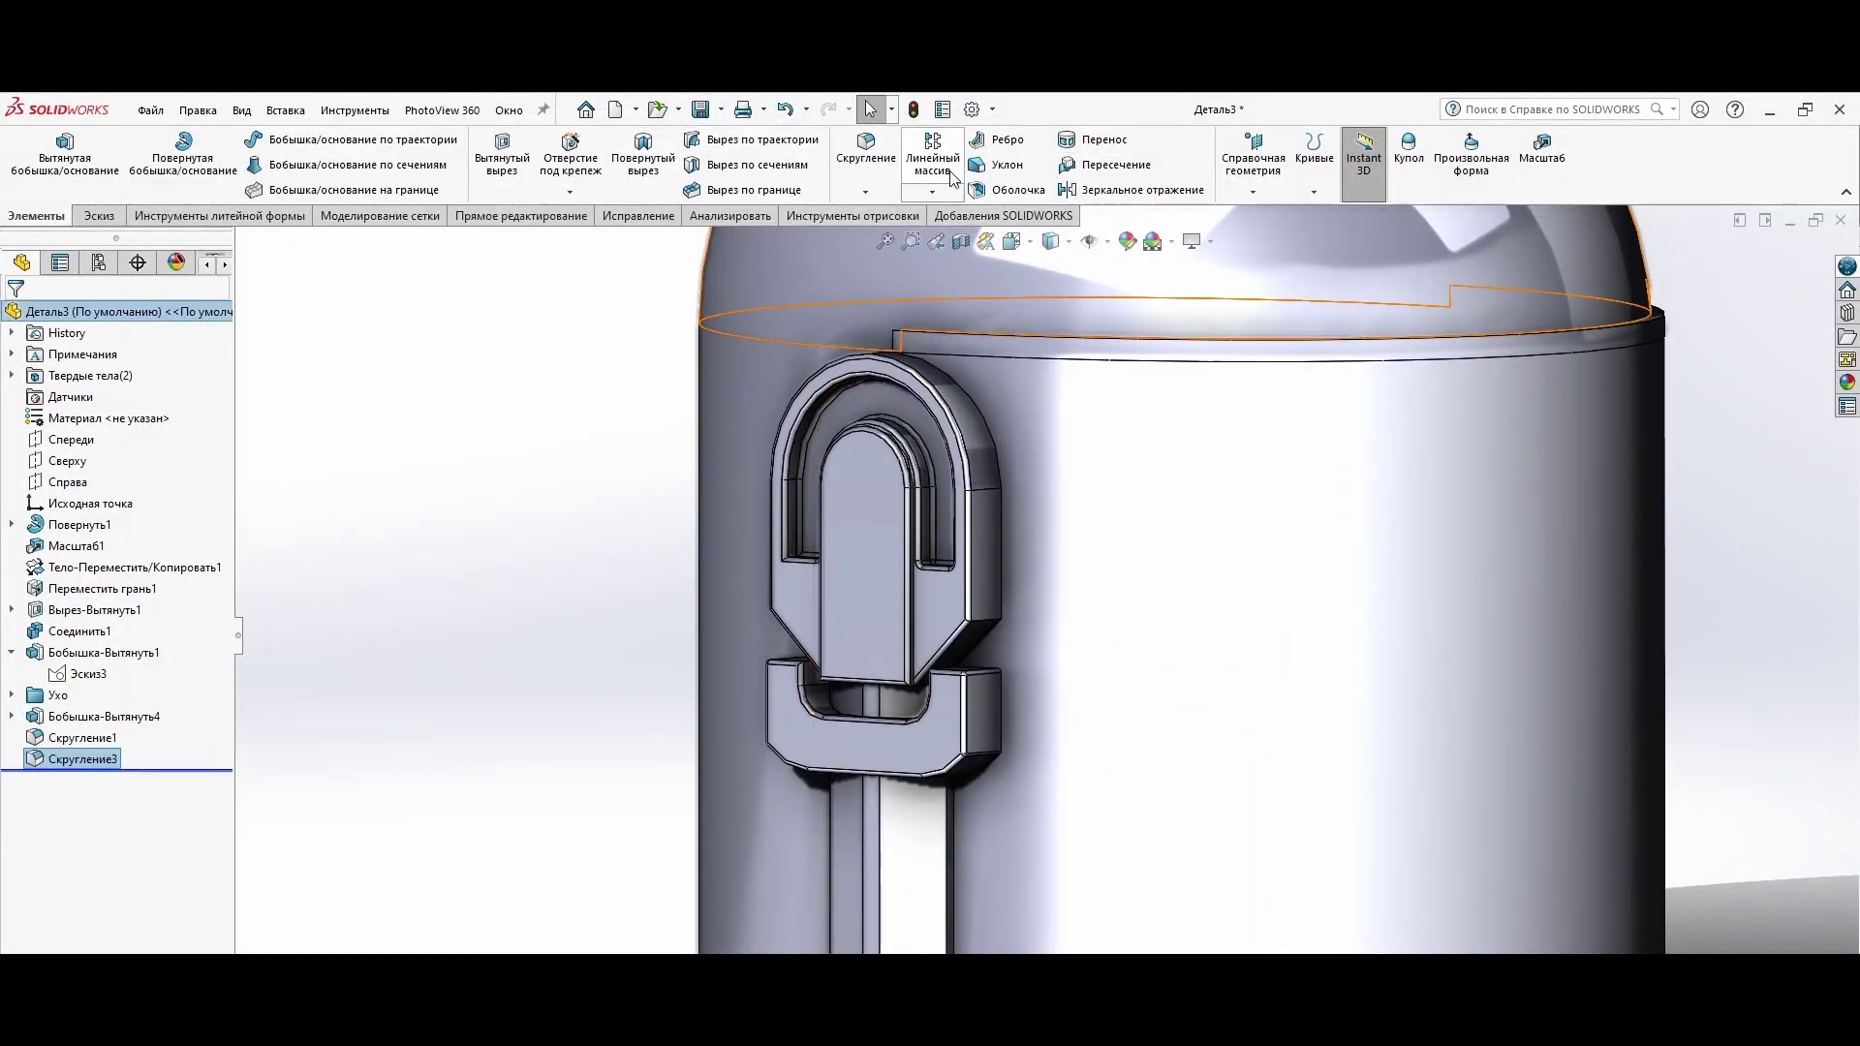
Step: Mirror Вырез-Вытянуть3 and Бобышка-Вытянуть3 across the Справа plane, which fails with an error
click(932, 191)
click(959, 254)
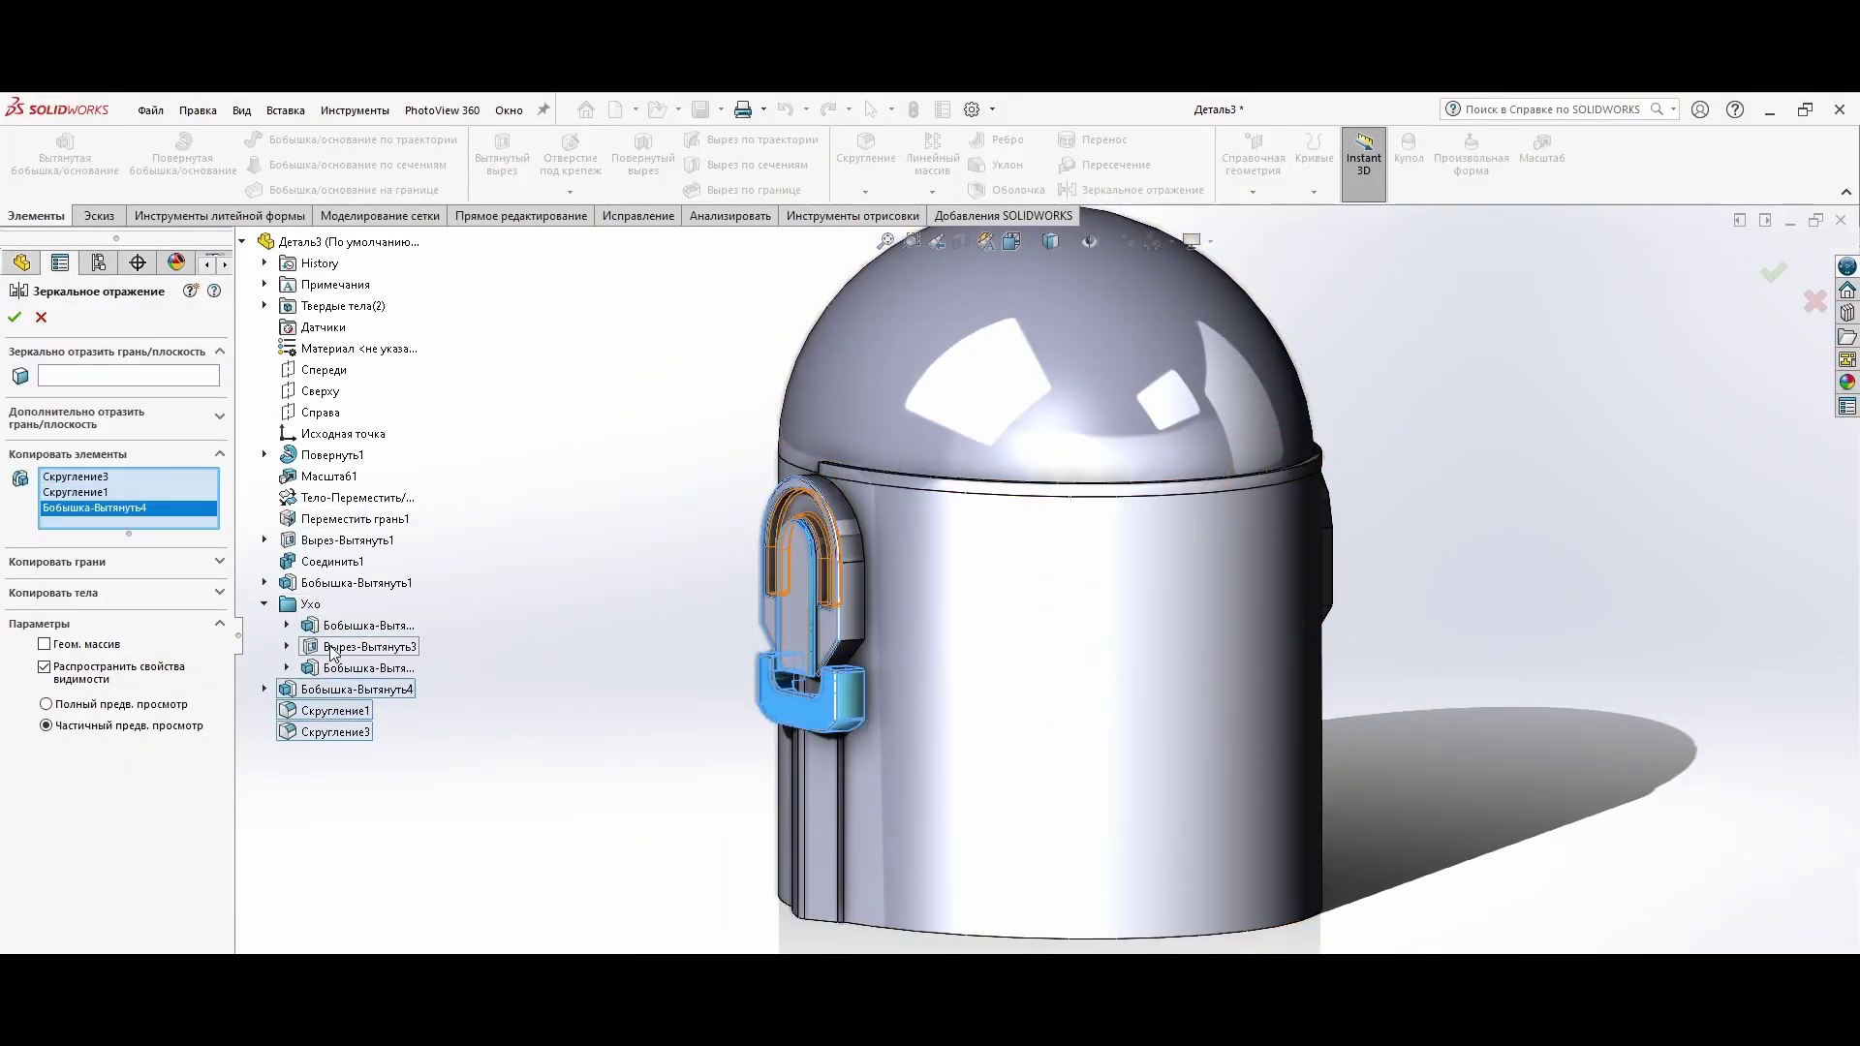
click(333, 646)
click(368, 667)
click(320, 411)
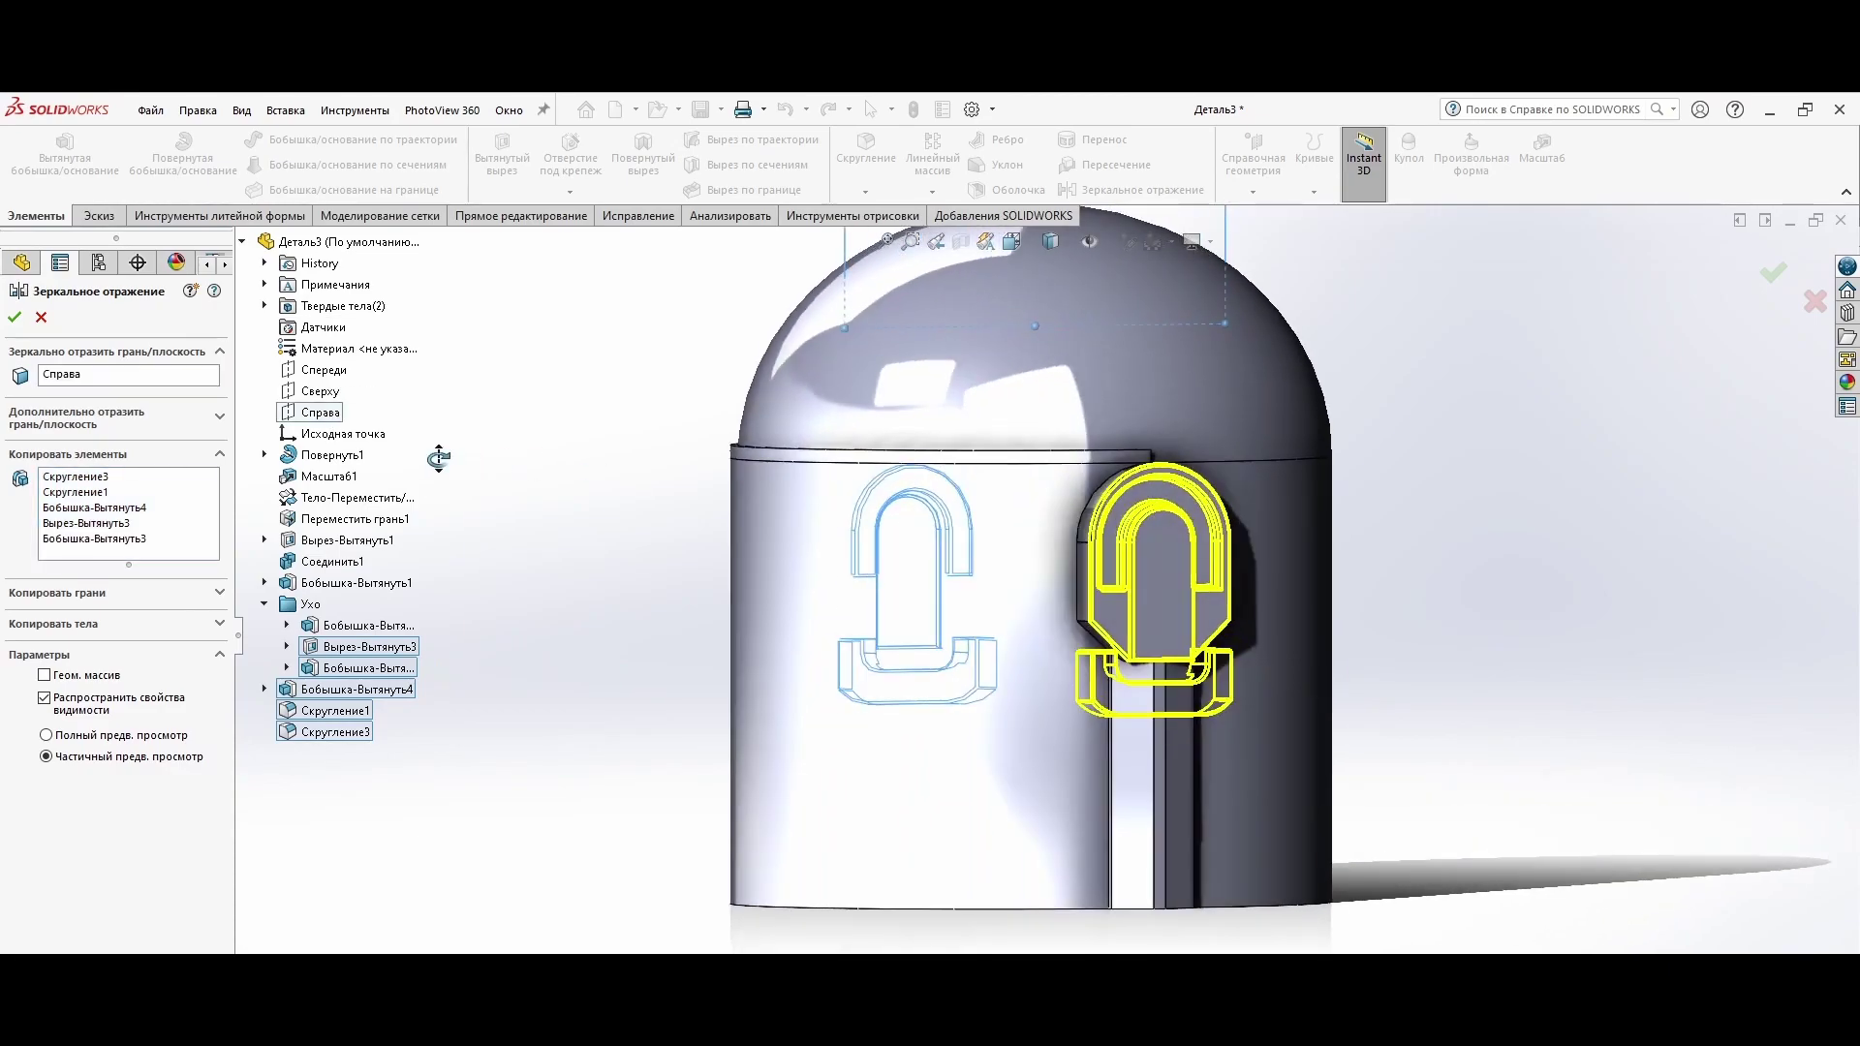
key(Return)
mouse_move(439, 457)
middle_down()
mouse_move(984, 548)
mouse_move(772, 921)
middle_up()
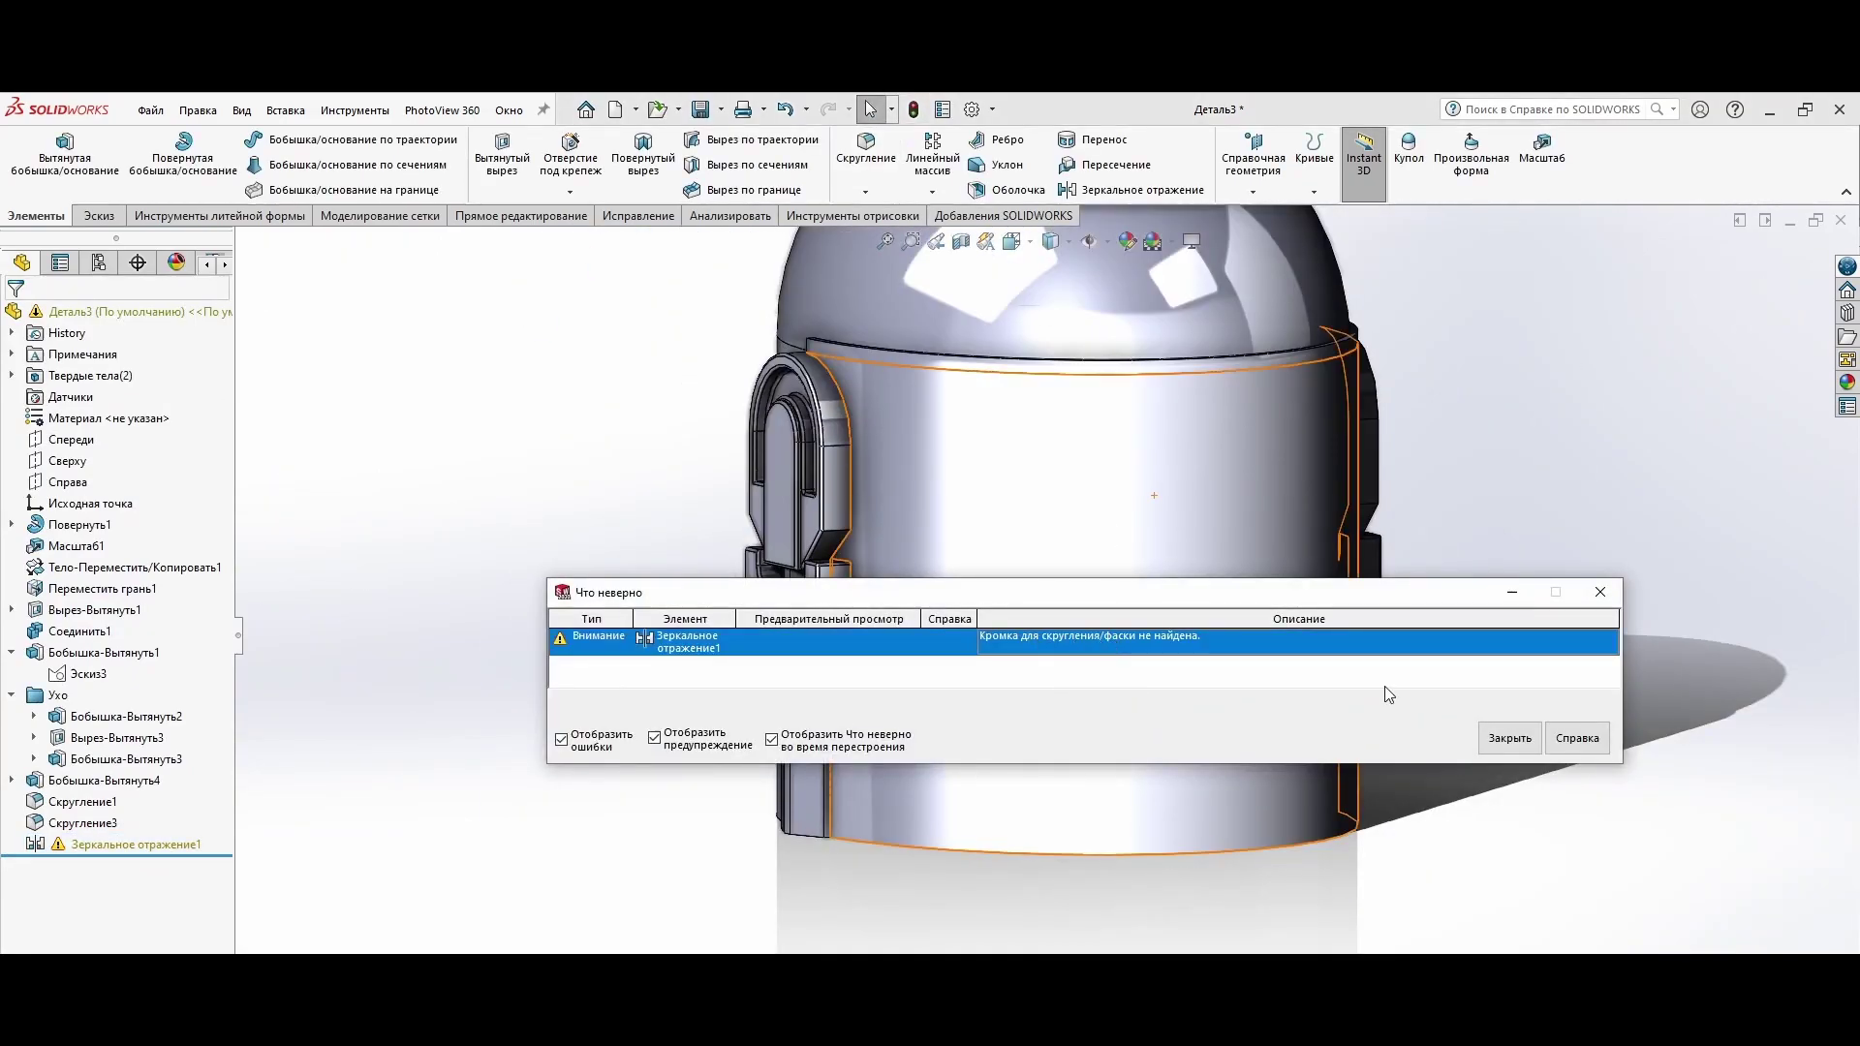
click(1509, 738)
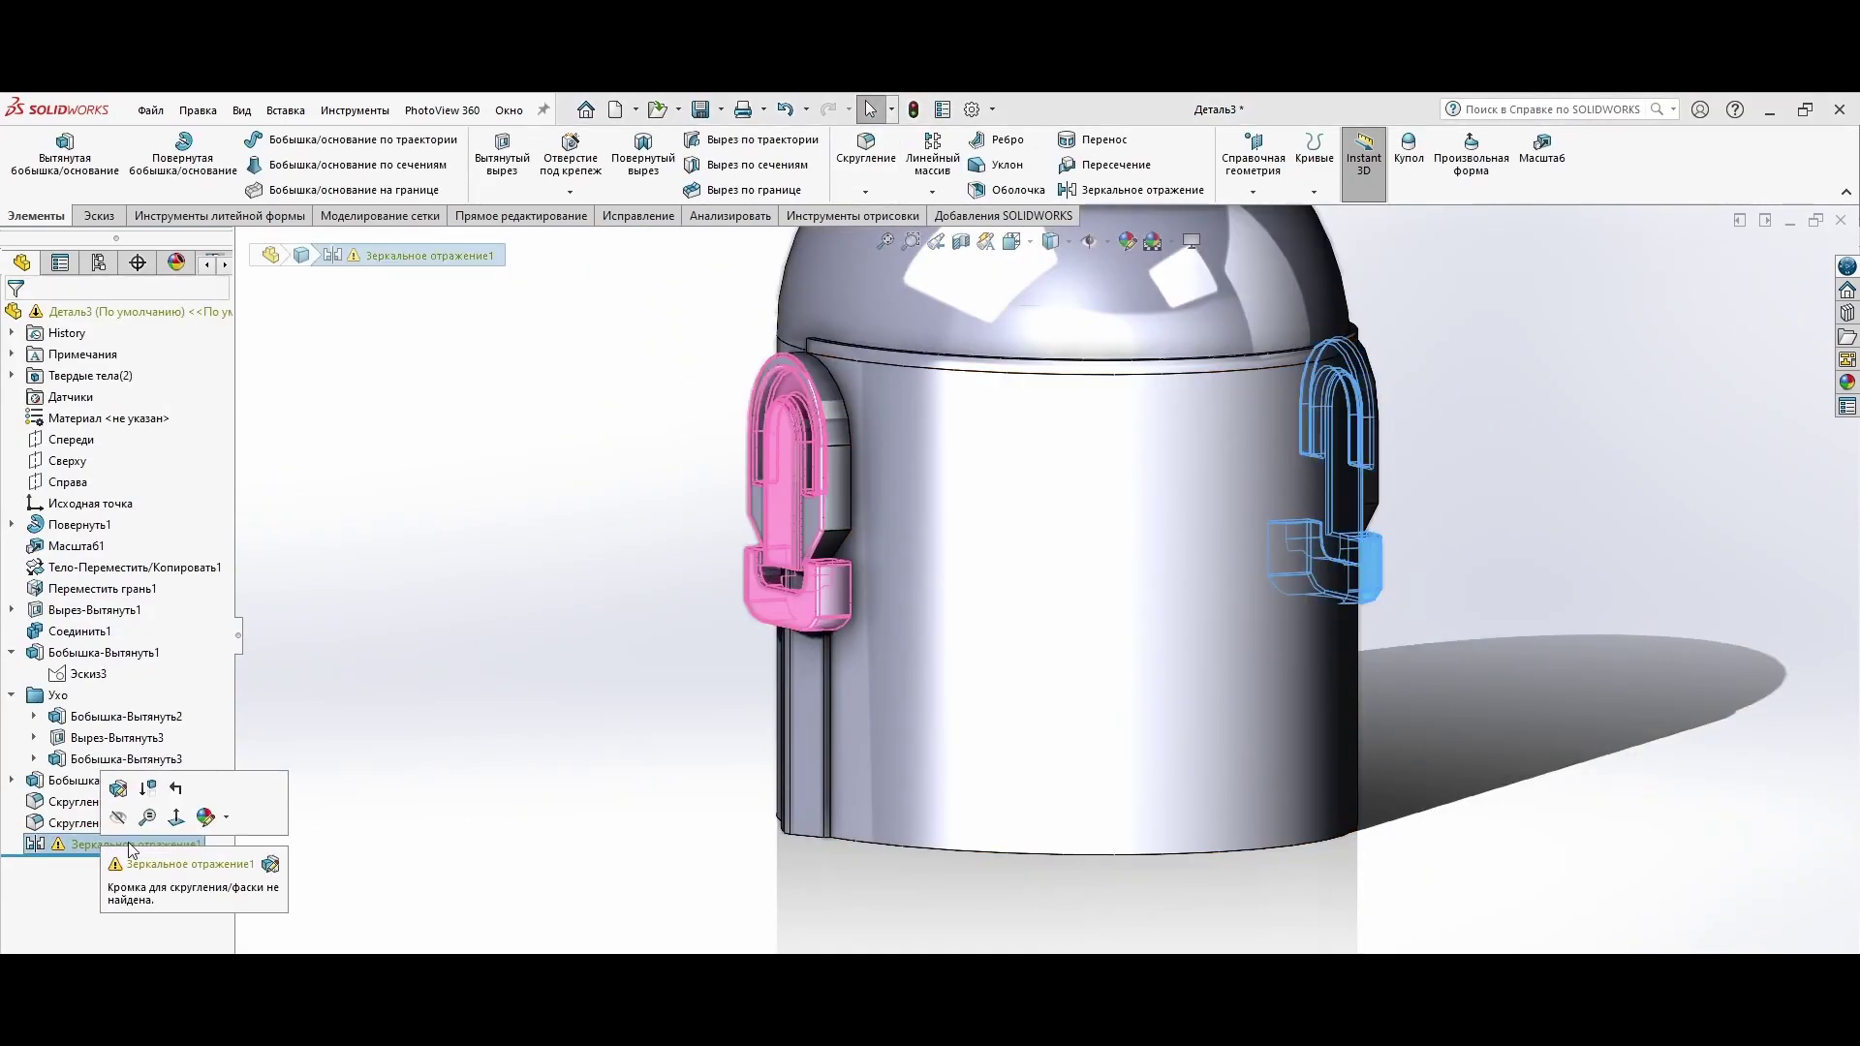
Step: Delete the failed mirror feature Зеркальное отражение1
scroll(975, 575, down, 5)
scroll(976, 575, down, 3)
click(975, 575)
scroll(975, 576, up, 5)
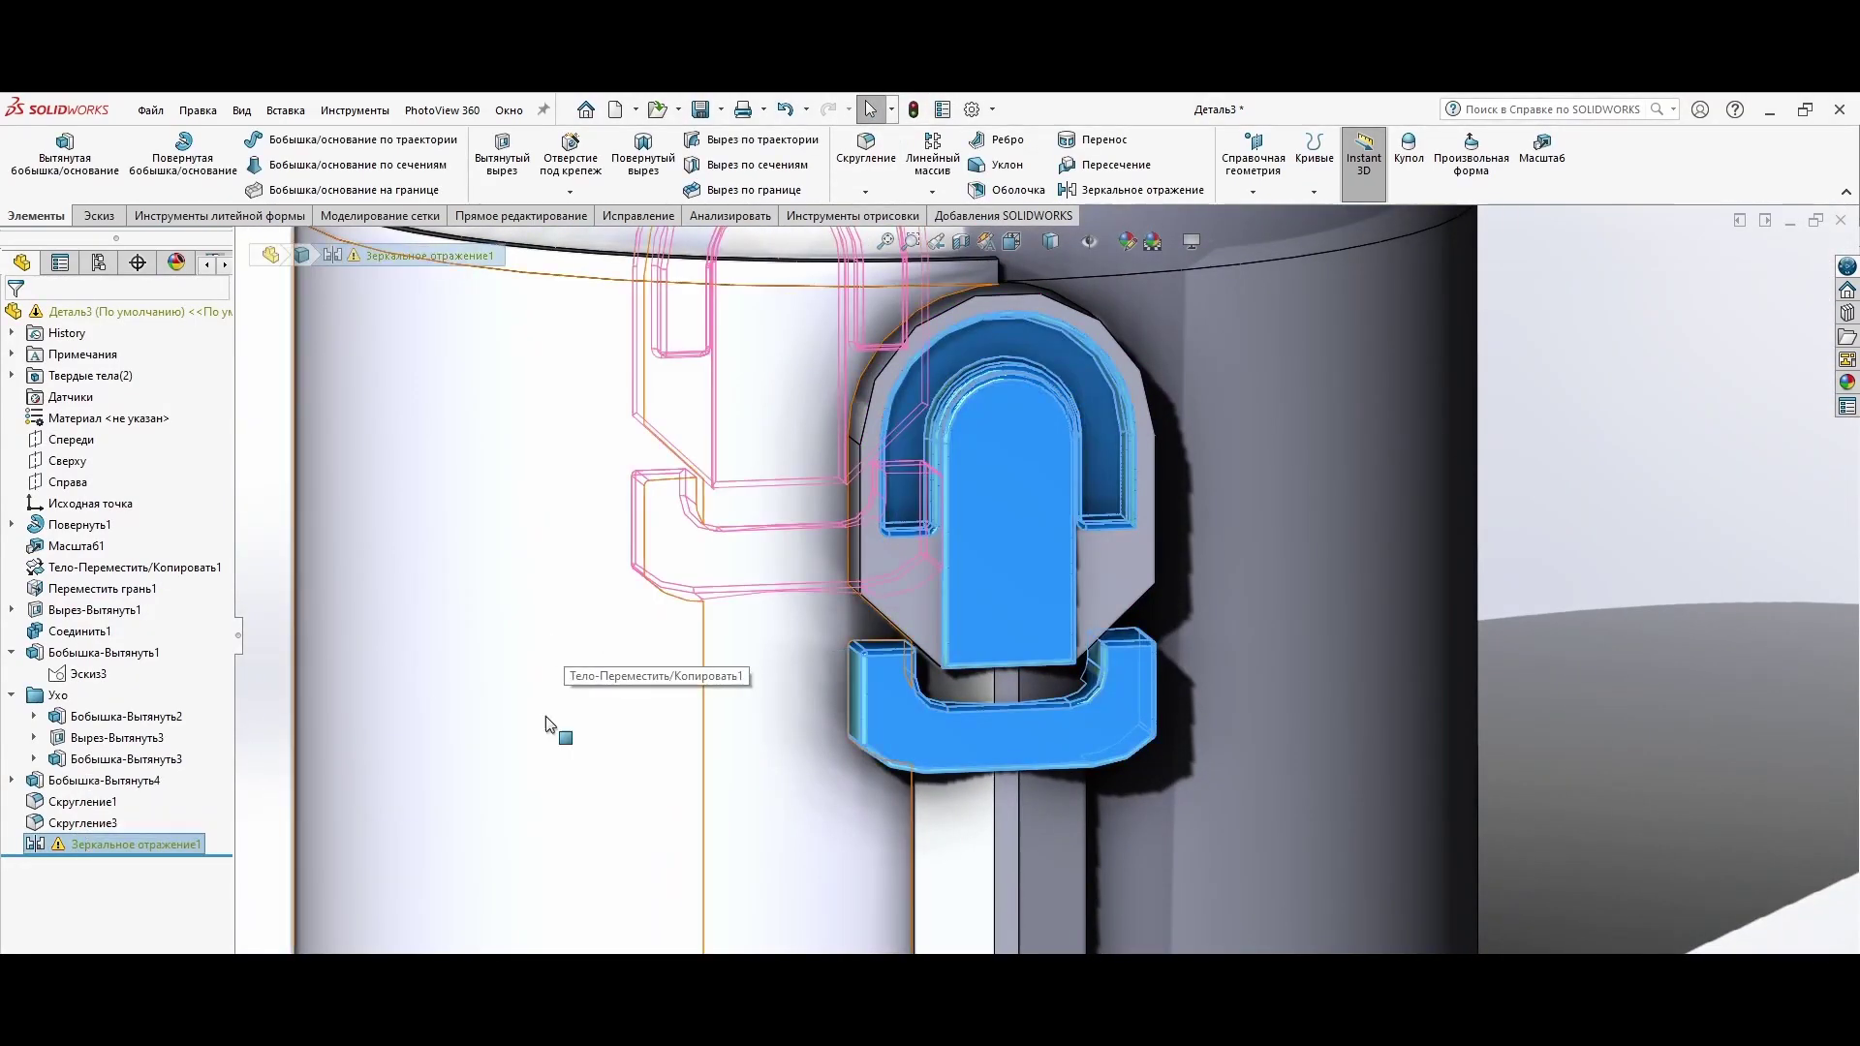
mouse_move(552, 727)
middle_down()
mouse_move(792, 675)
mouse_move(736, 668)
middle_up()
key(Delete)
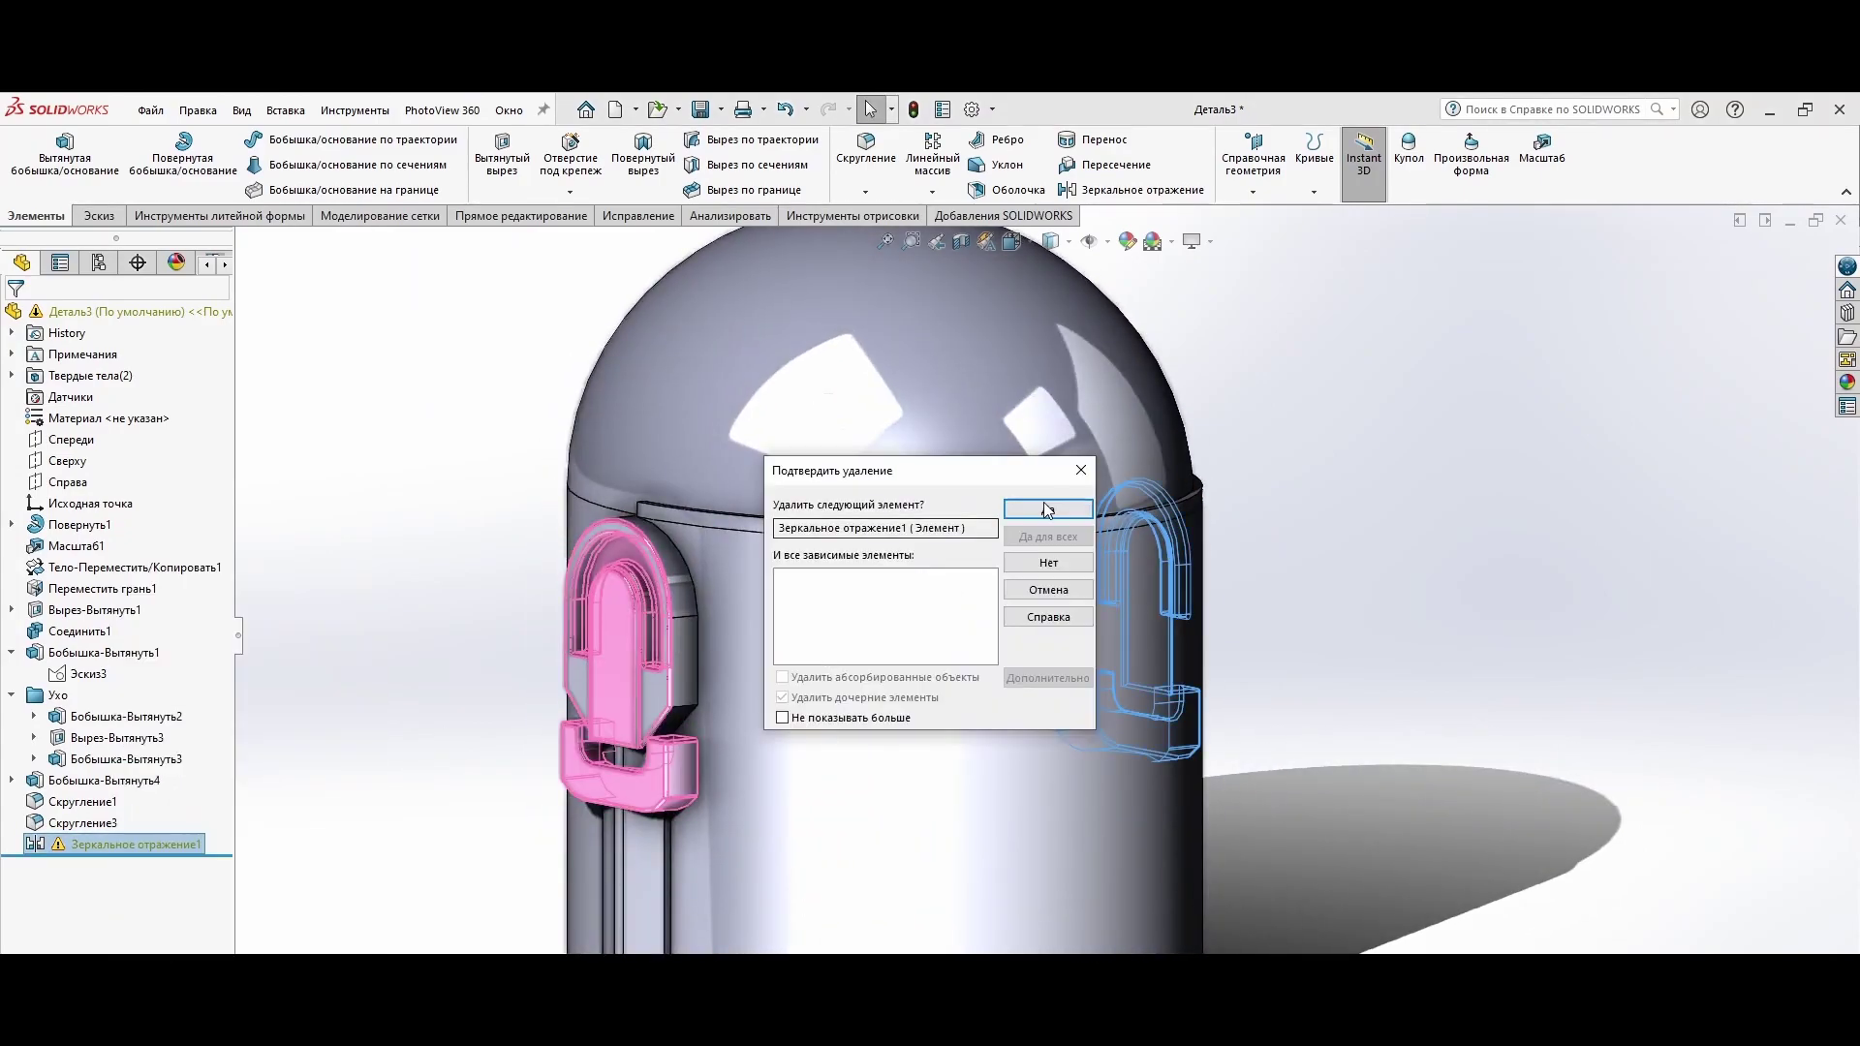
key(Return)
key(Return)
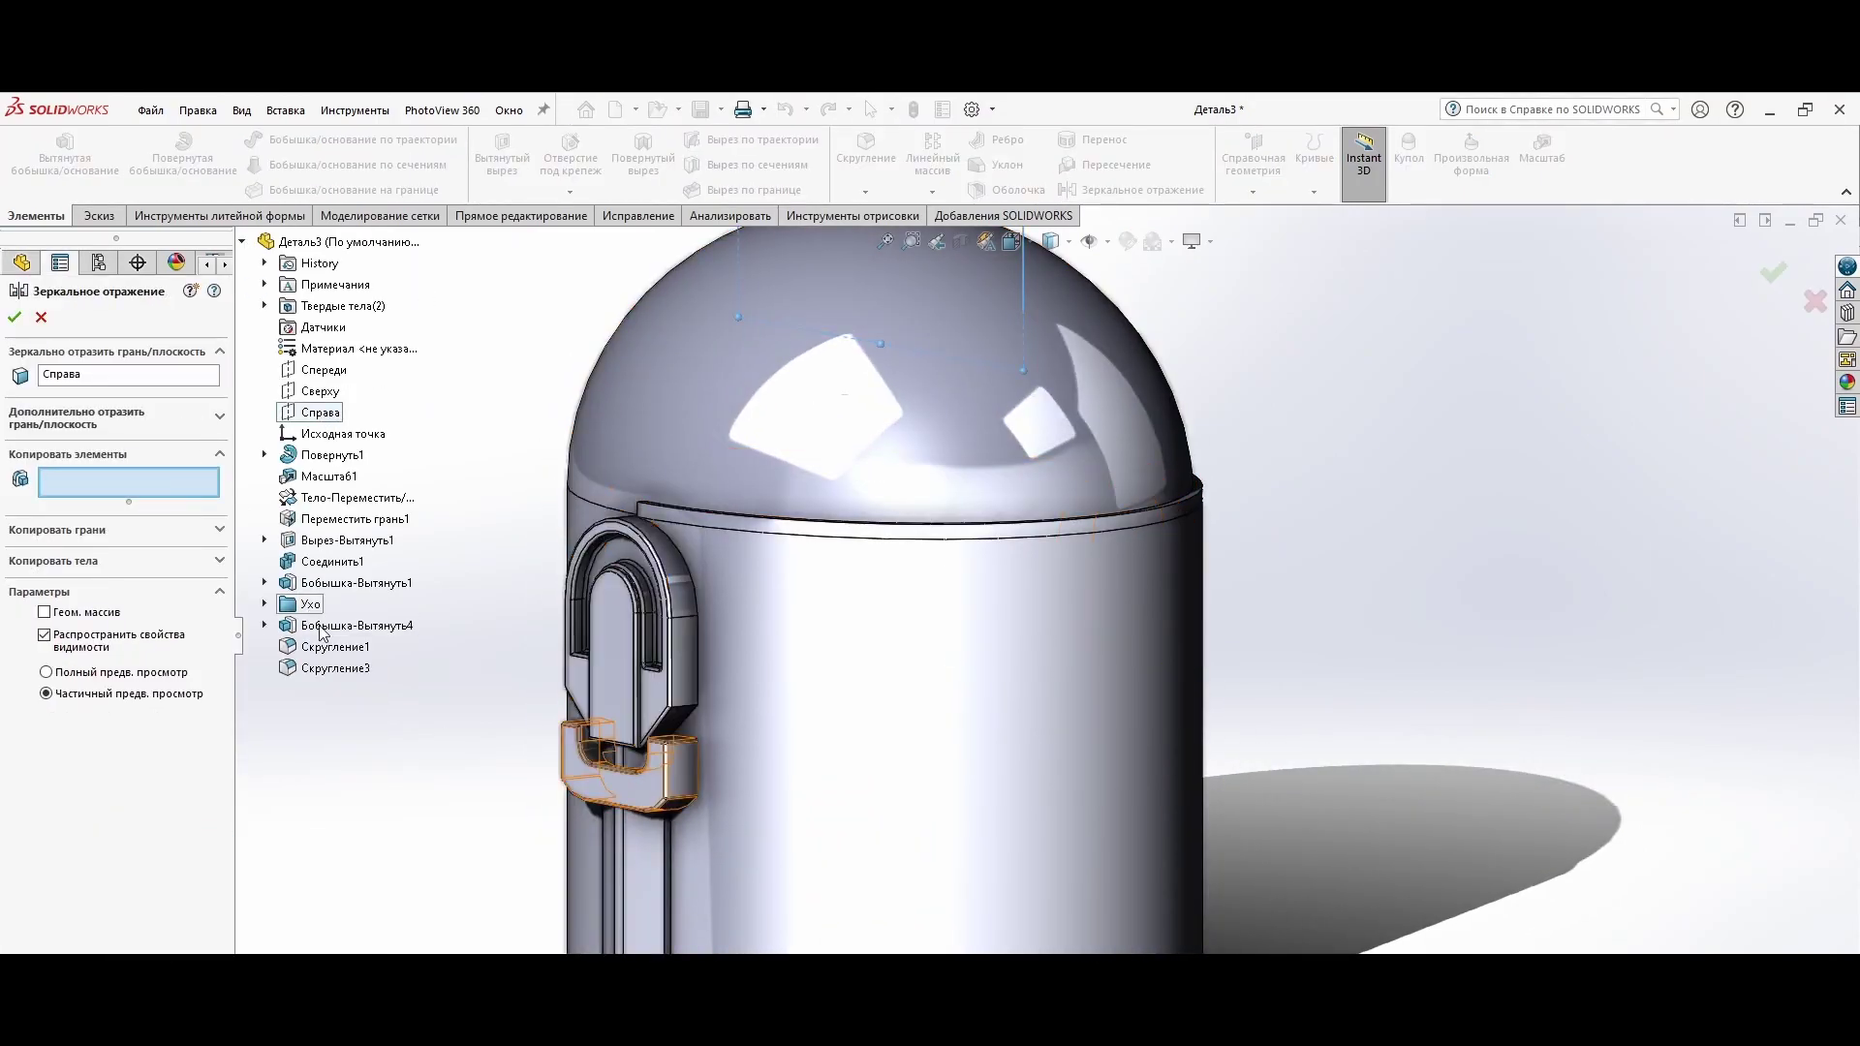
Step: Mirror the ear cut and boss across Справа, creating Зеркальное отражение3–5
middle_drag(419, 722, 365, 739)
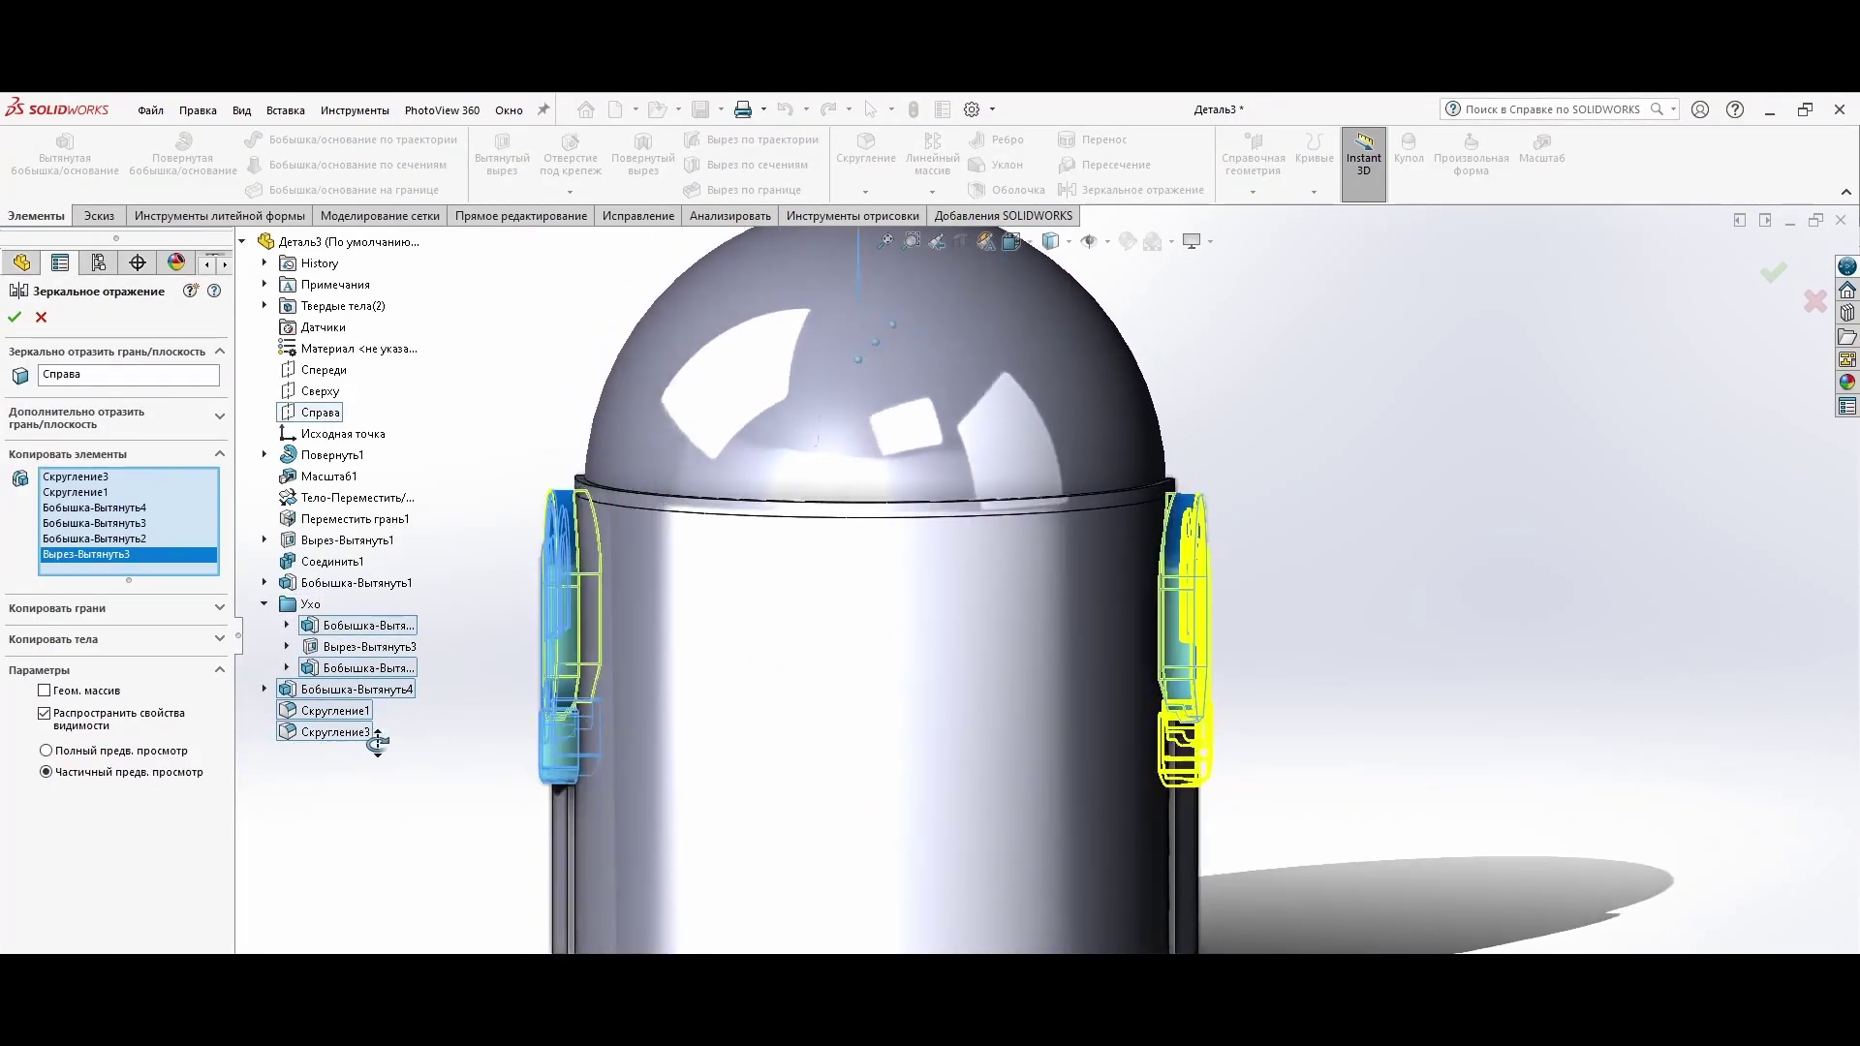
click(136, 639)
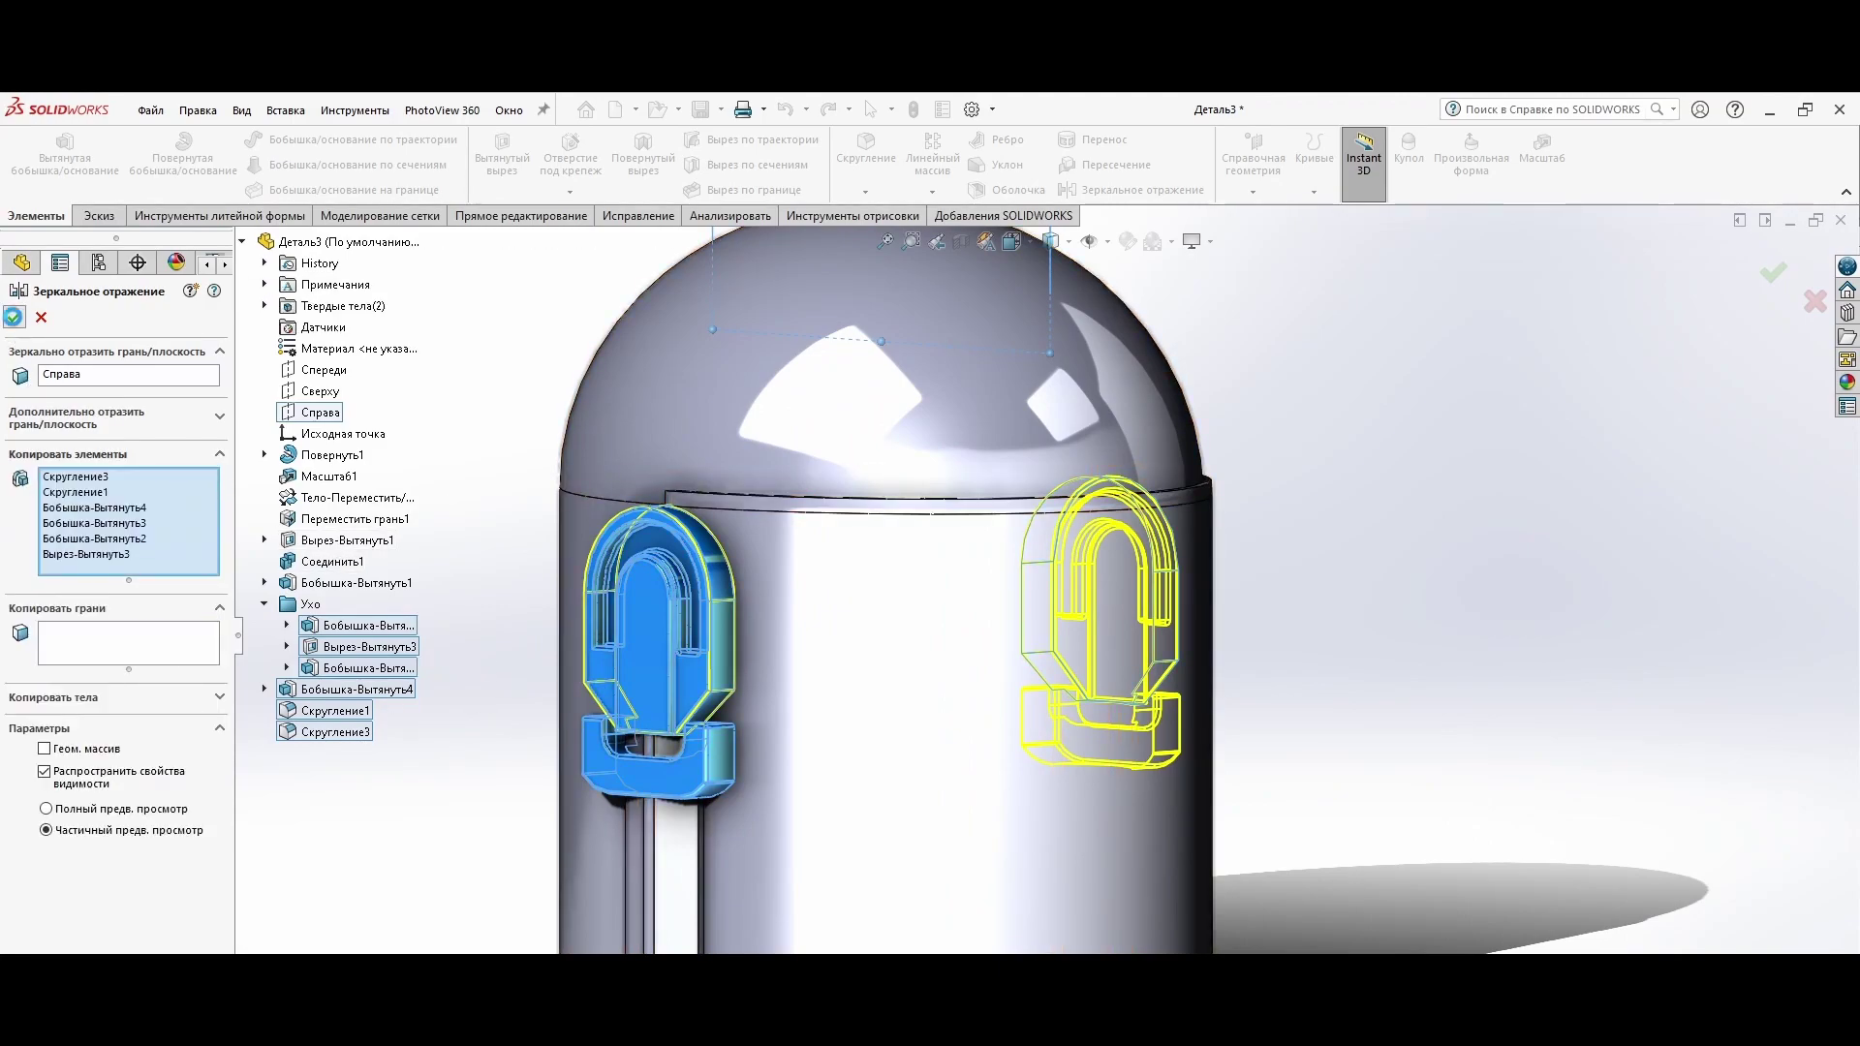
key(Escape)
mouse_move(469, 739)
middle_down()
mouse_move(390, 735)
mouse_move(523, 851)
mouse_move(675, 810)
mouse_move(794, 736)
middle_up()
click(1129, 190)
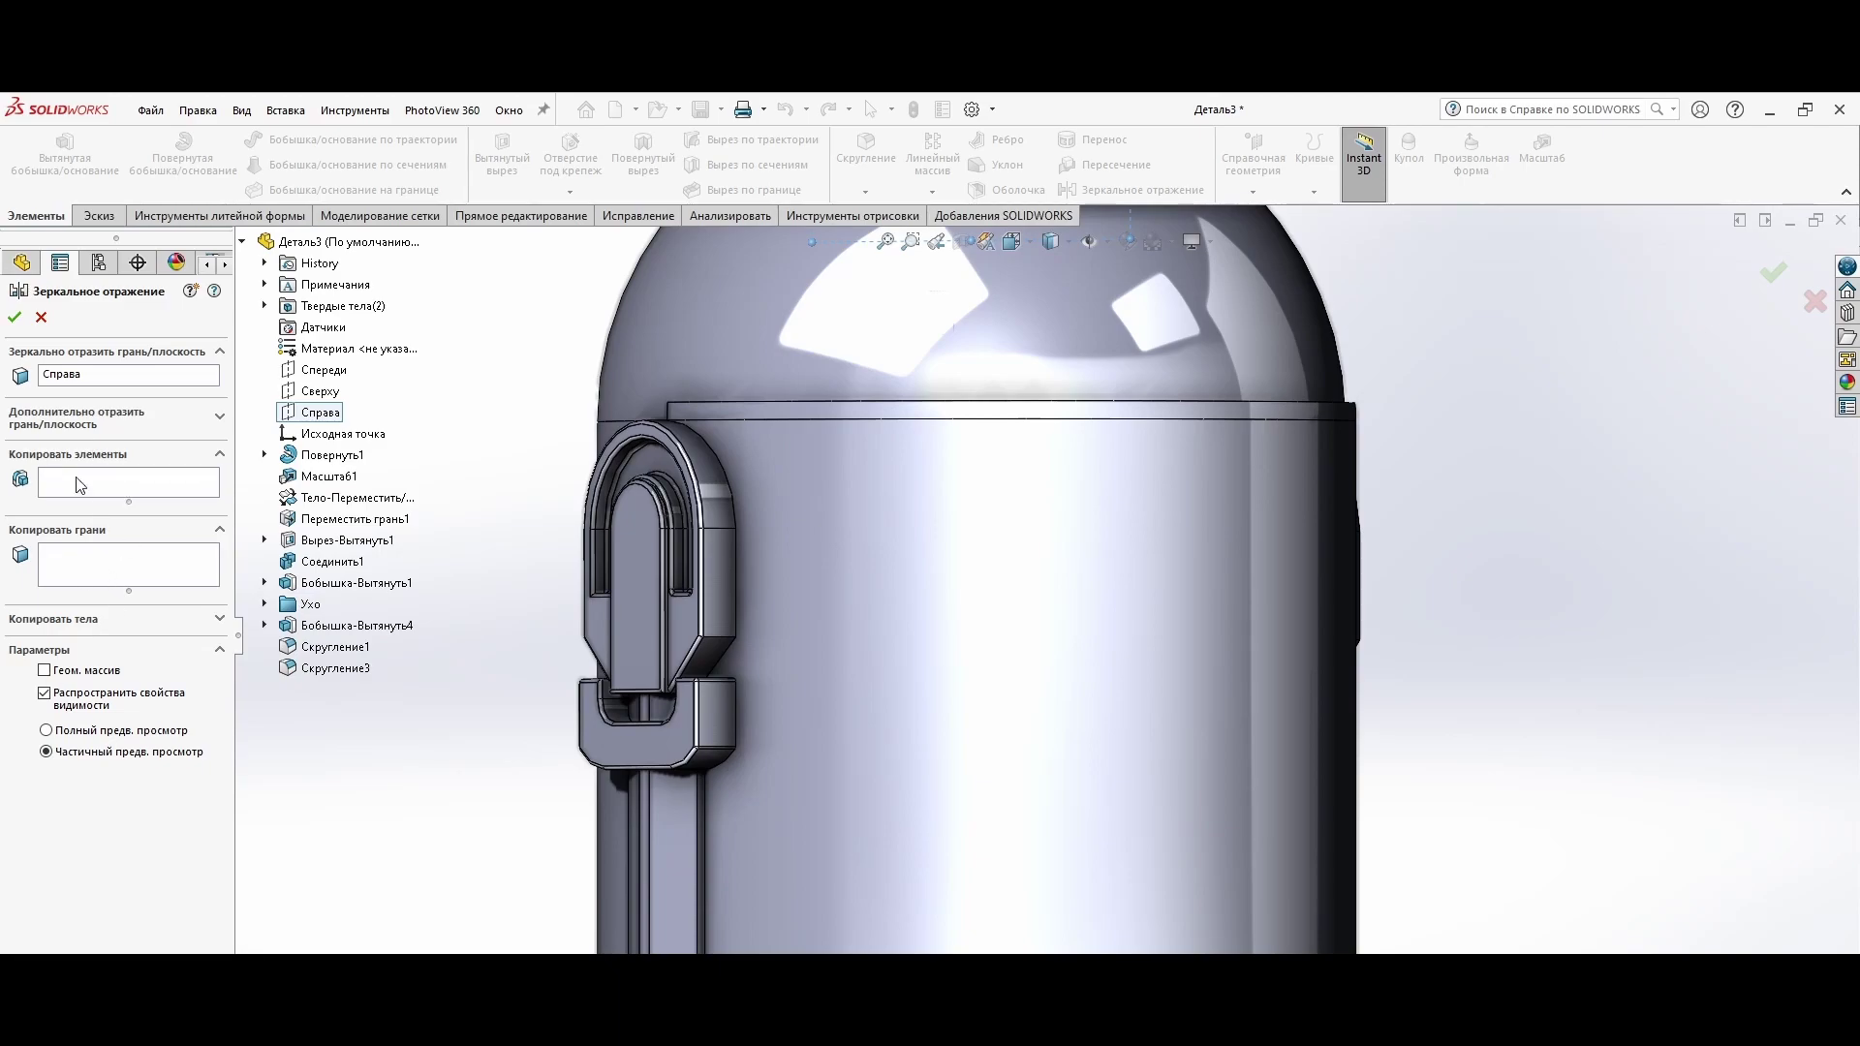
click(13, 317)
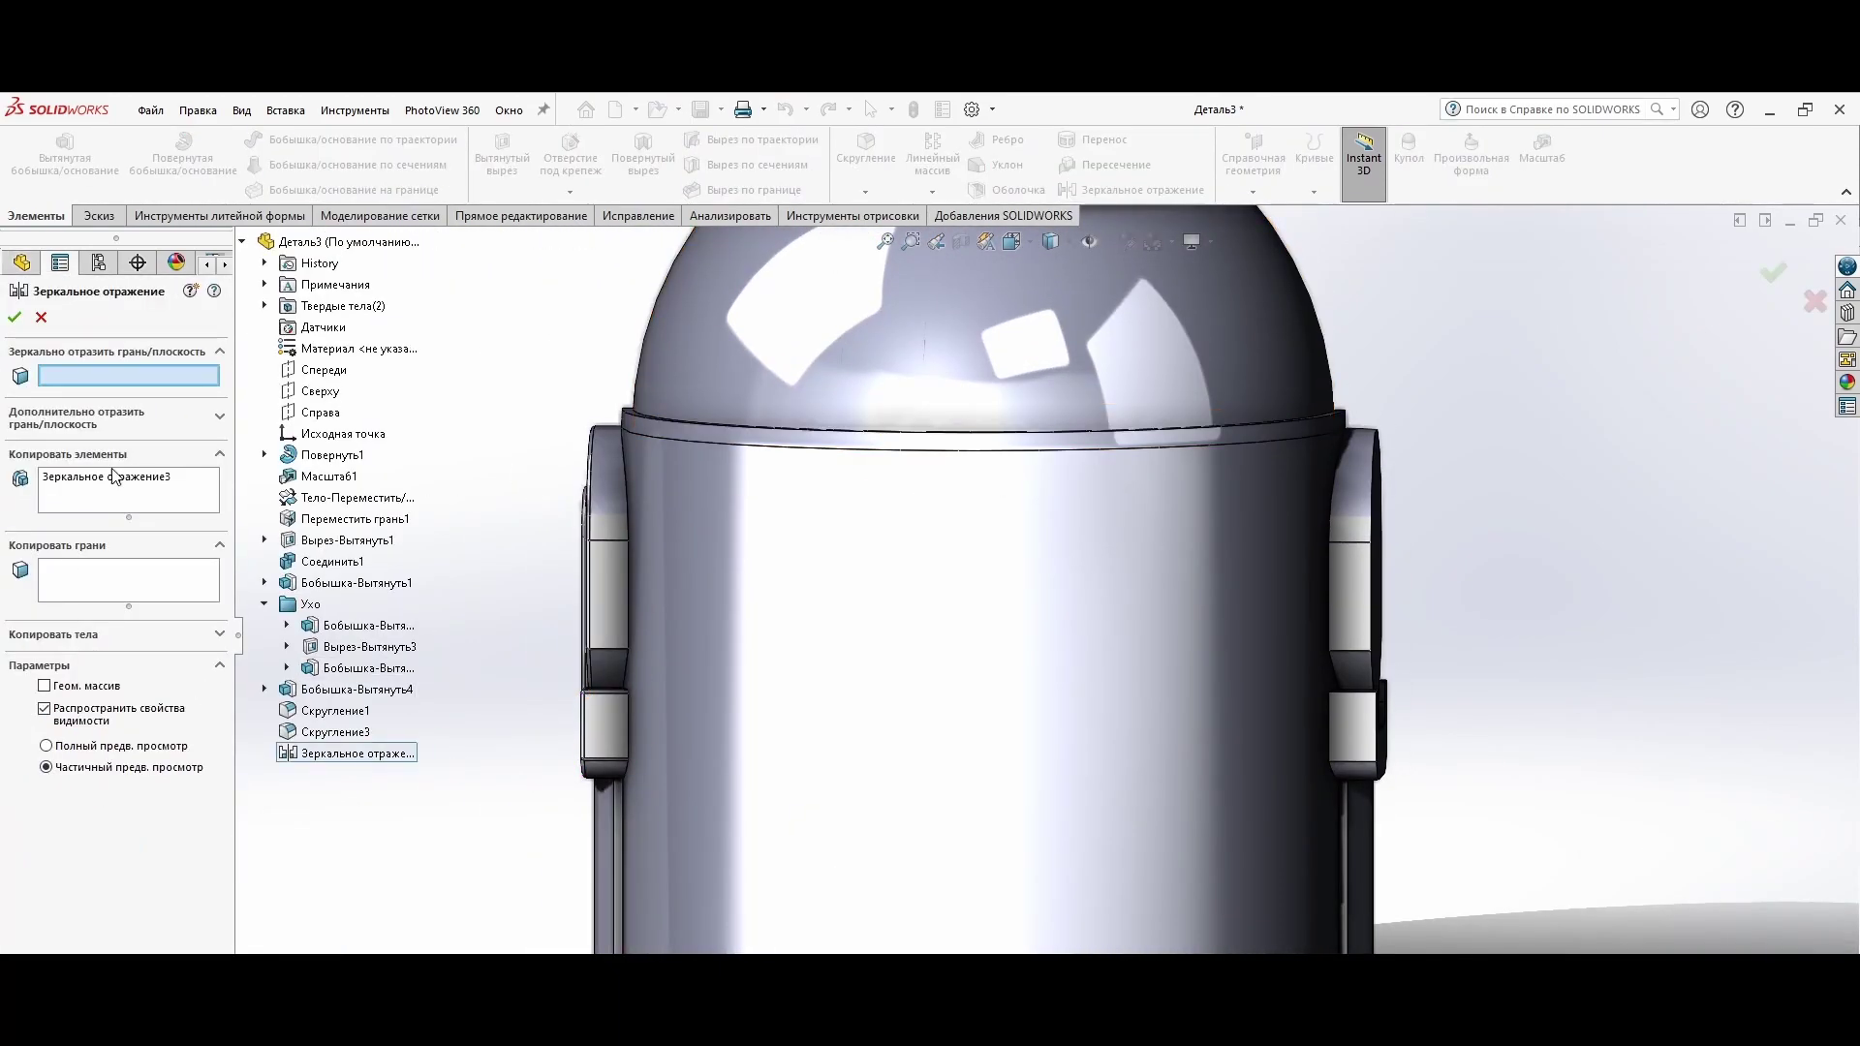
middle_drag(547, 893, 530, 884)
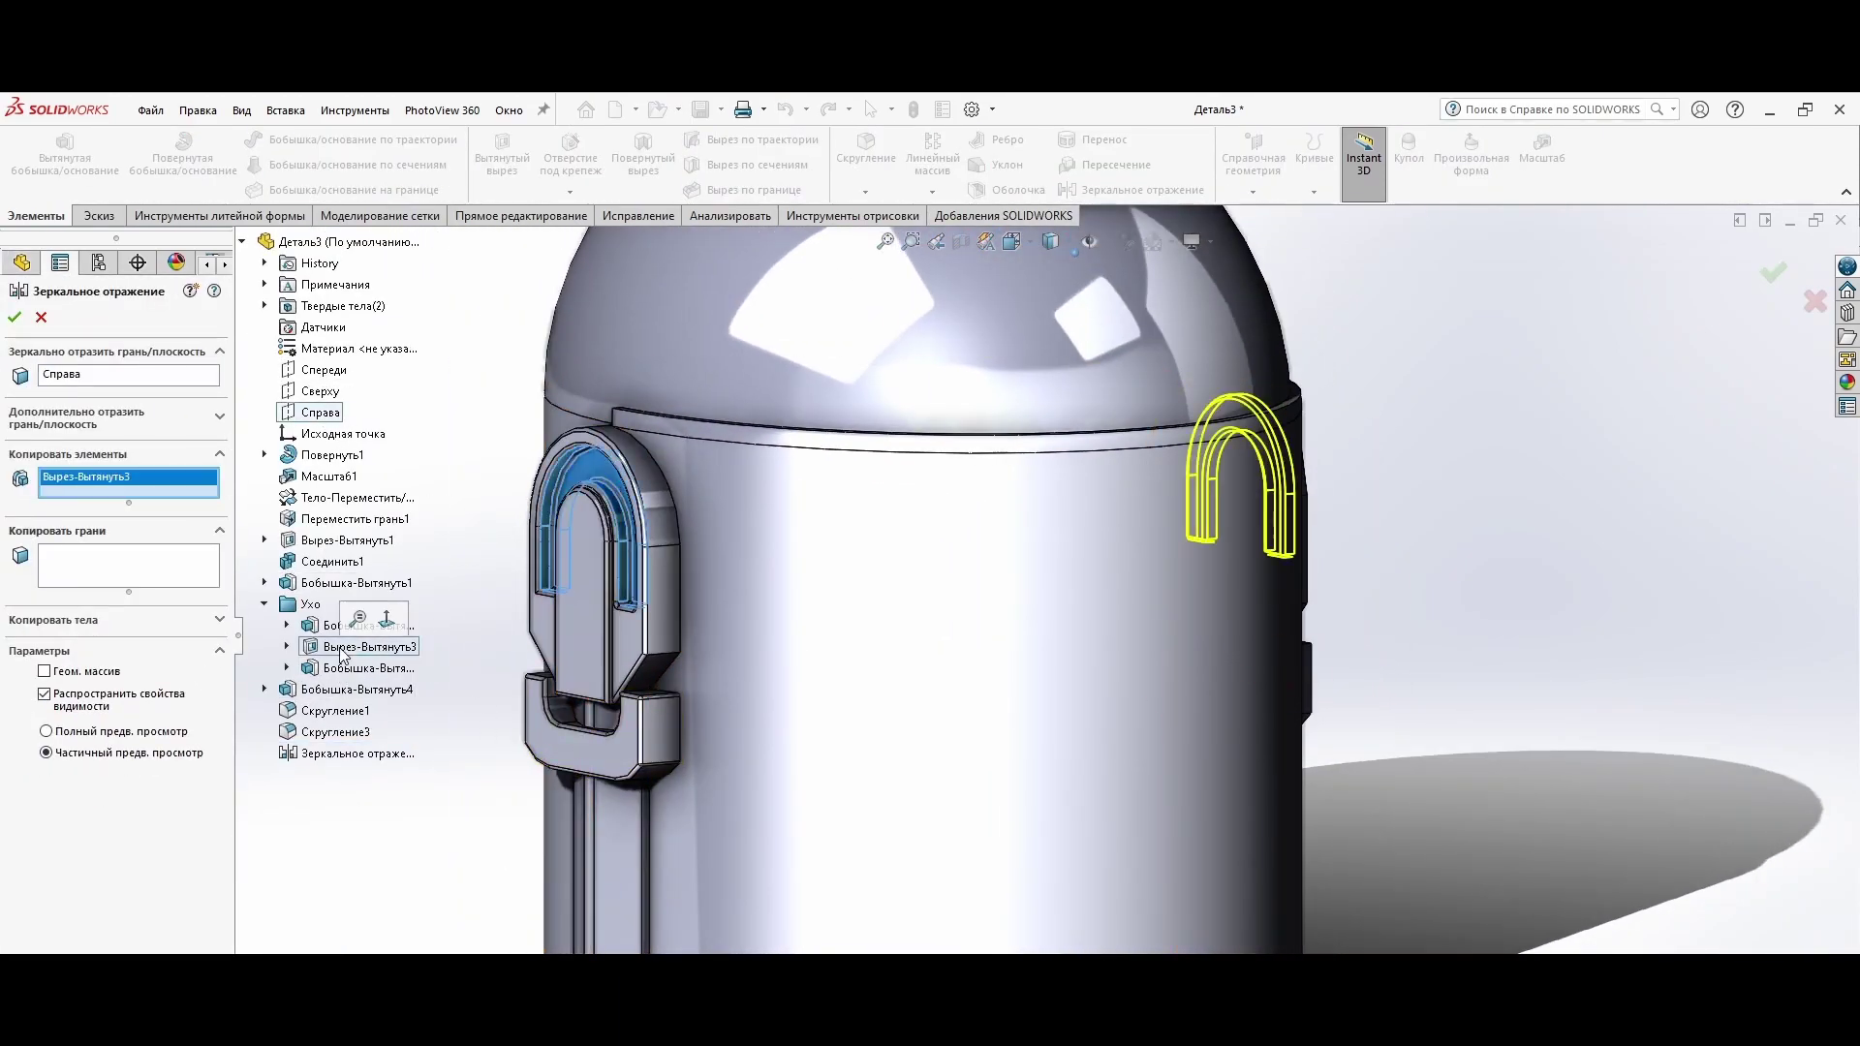
key(Return)
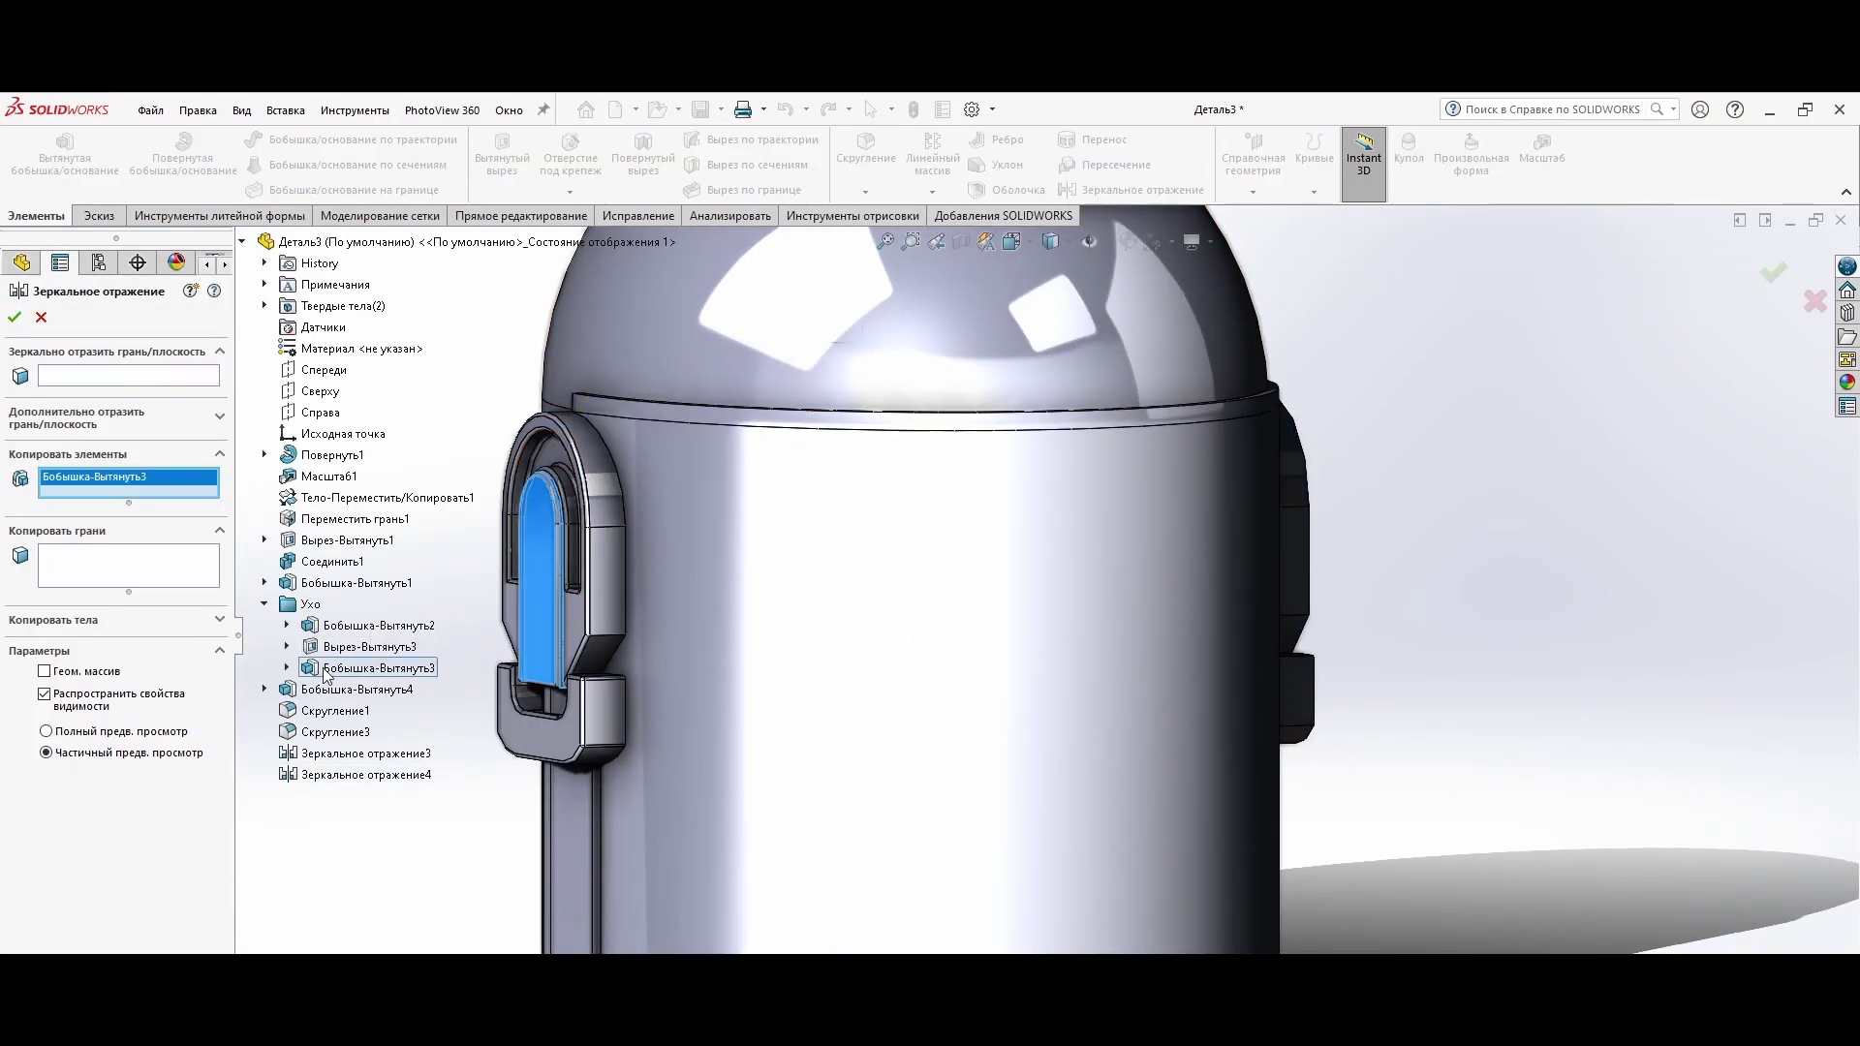
key(Return)
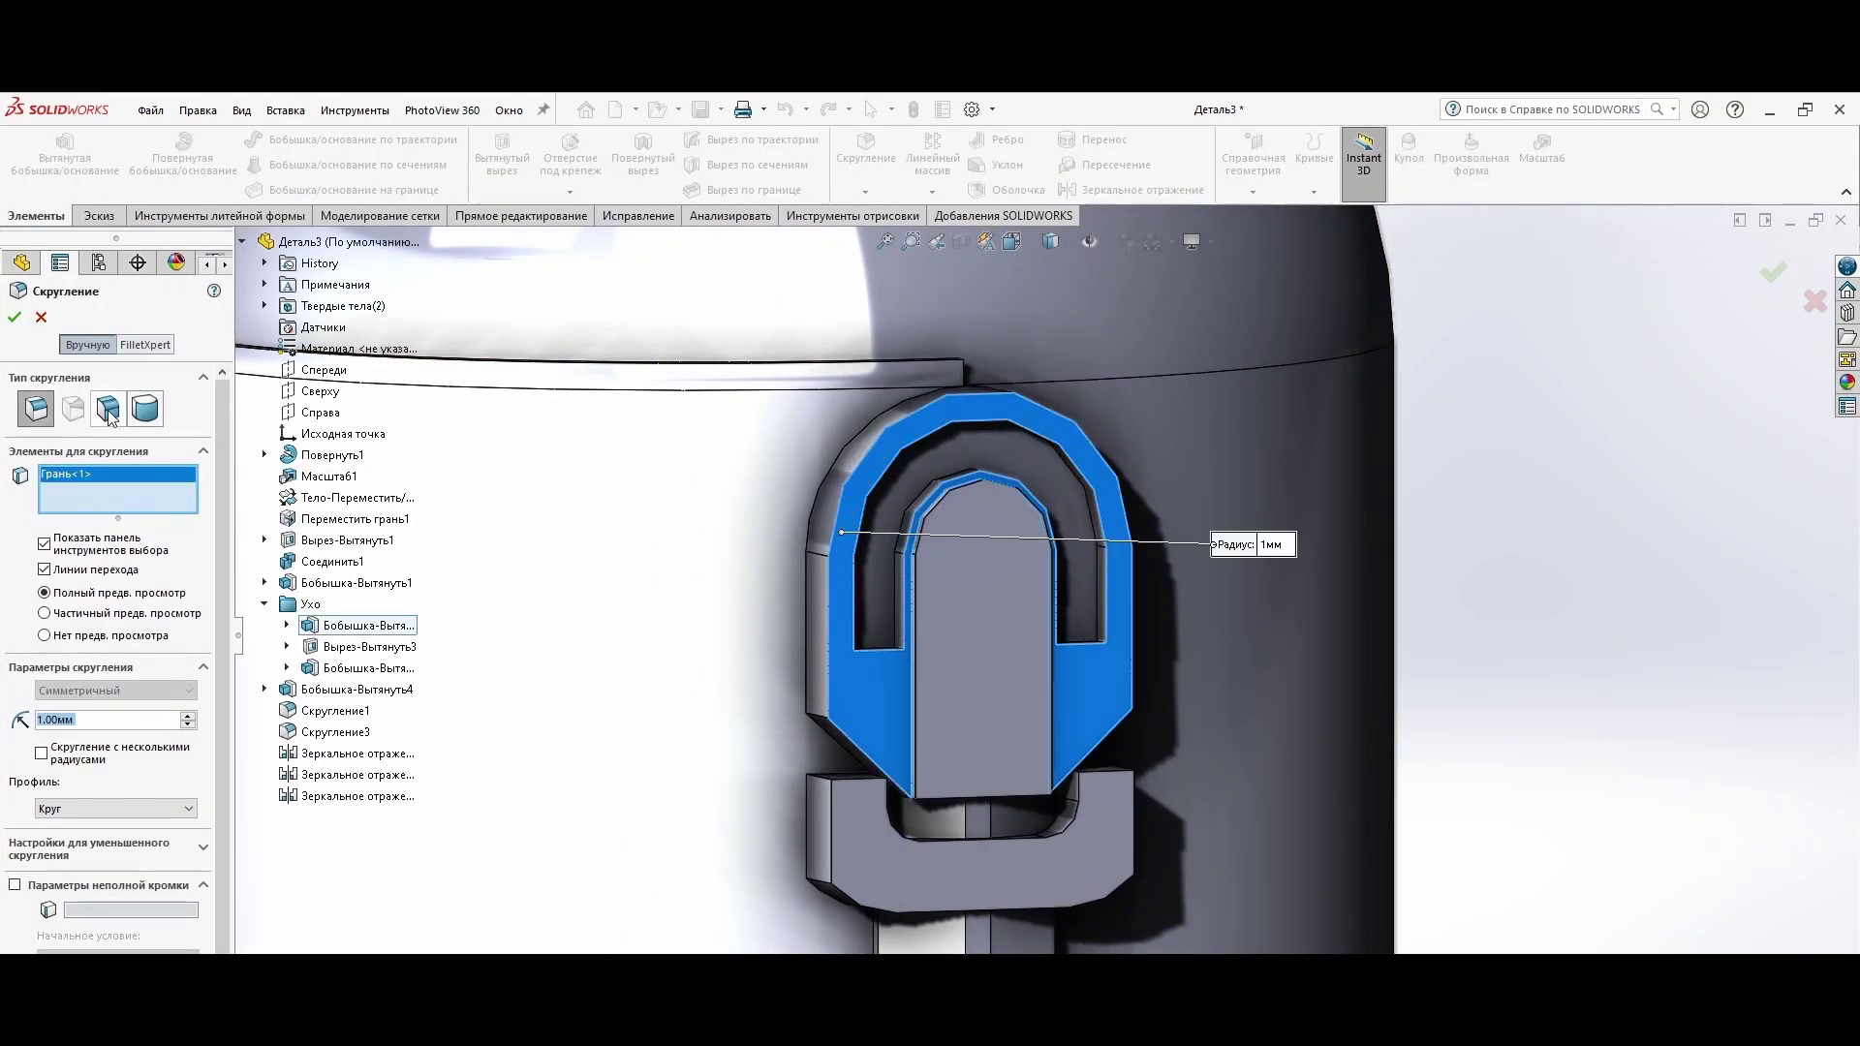
Step: Select the ear's outer, inner slot and lower edges for the 1 mm fillet
click(881, 547)
click(841, 513)
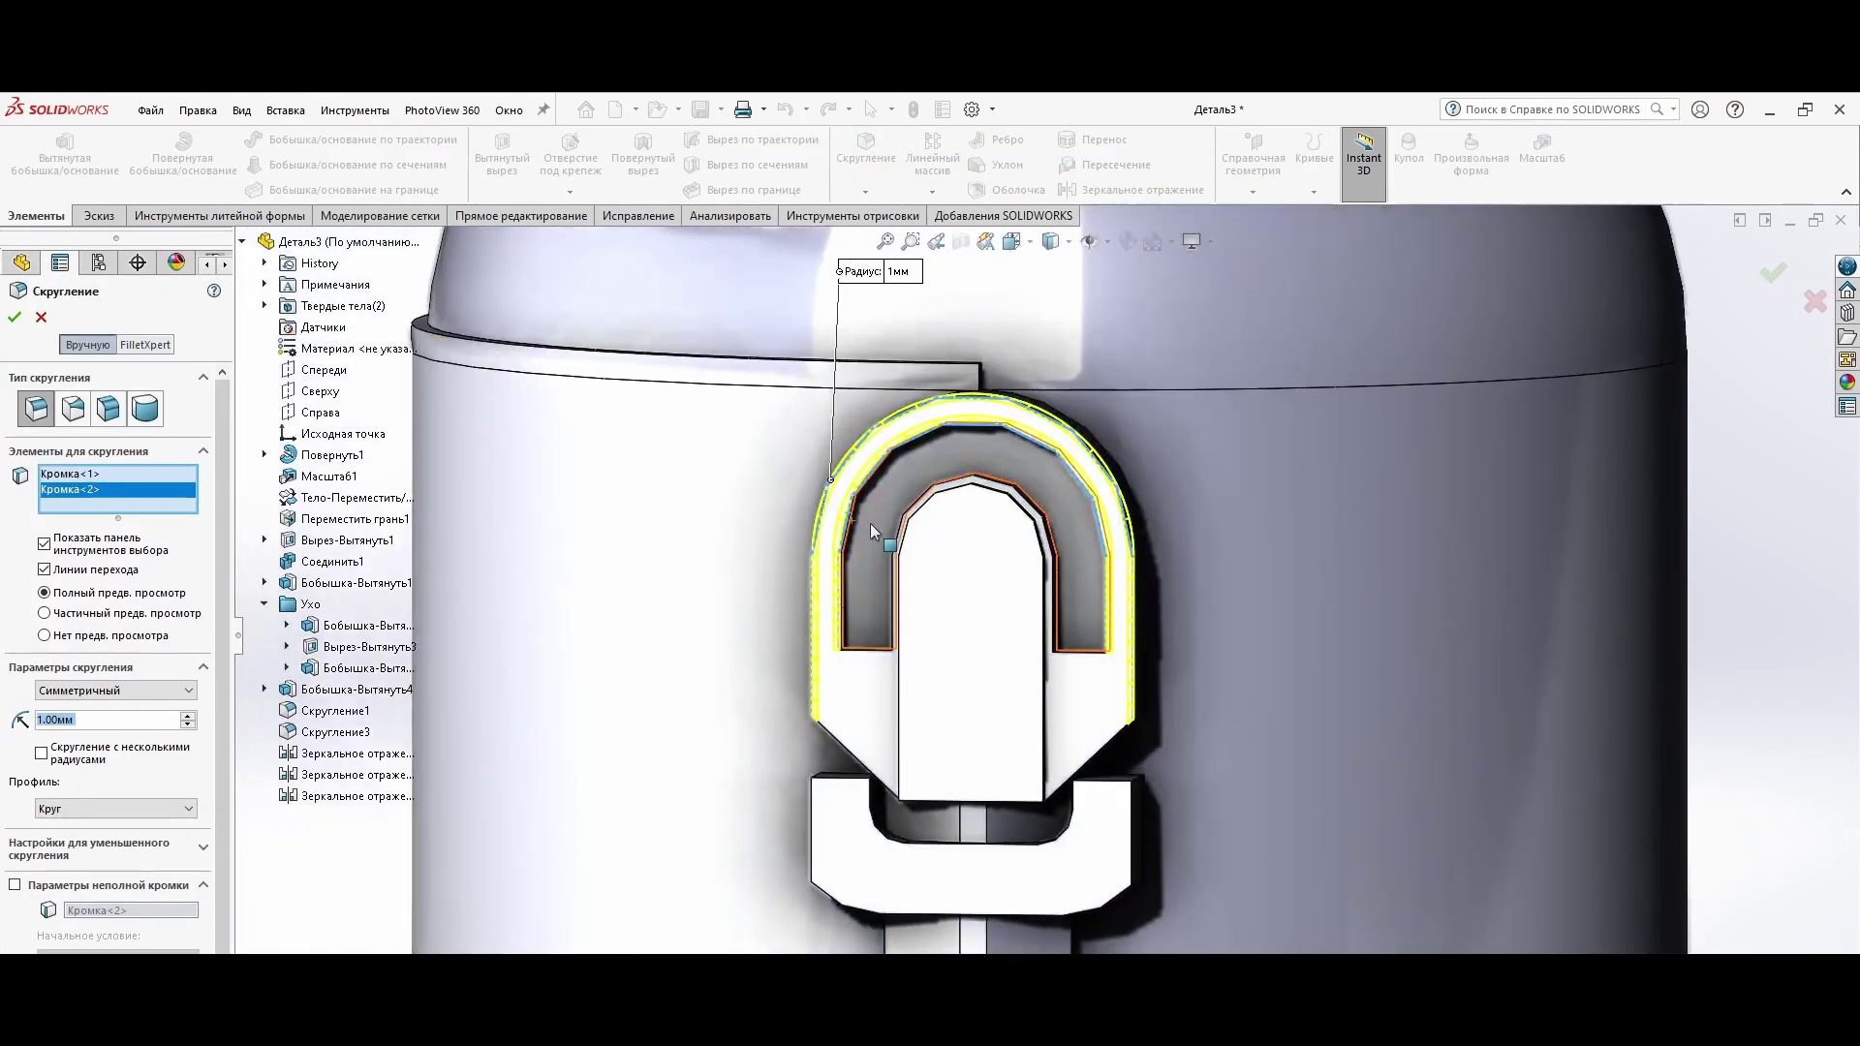
mouse_move(841, 514)
middle_down()
mouse_move(1167, 601)
mouse_move(1161, 736)
middle_up()
click(1167, 600)
click(1162, 737)
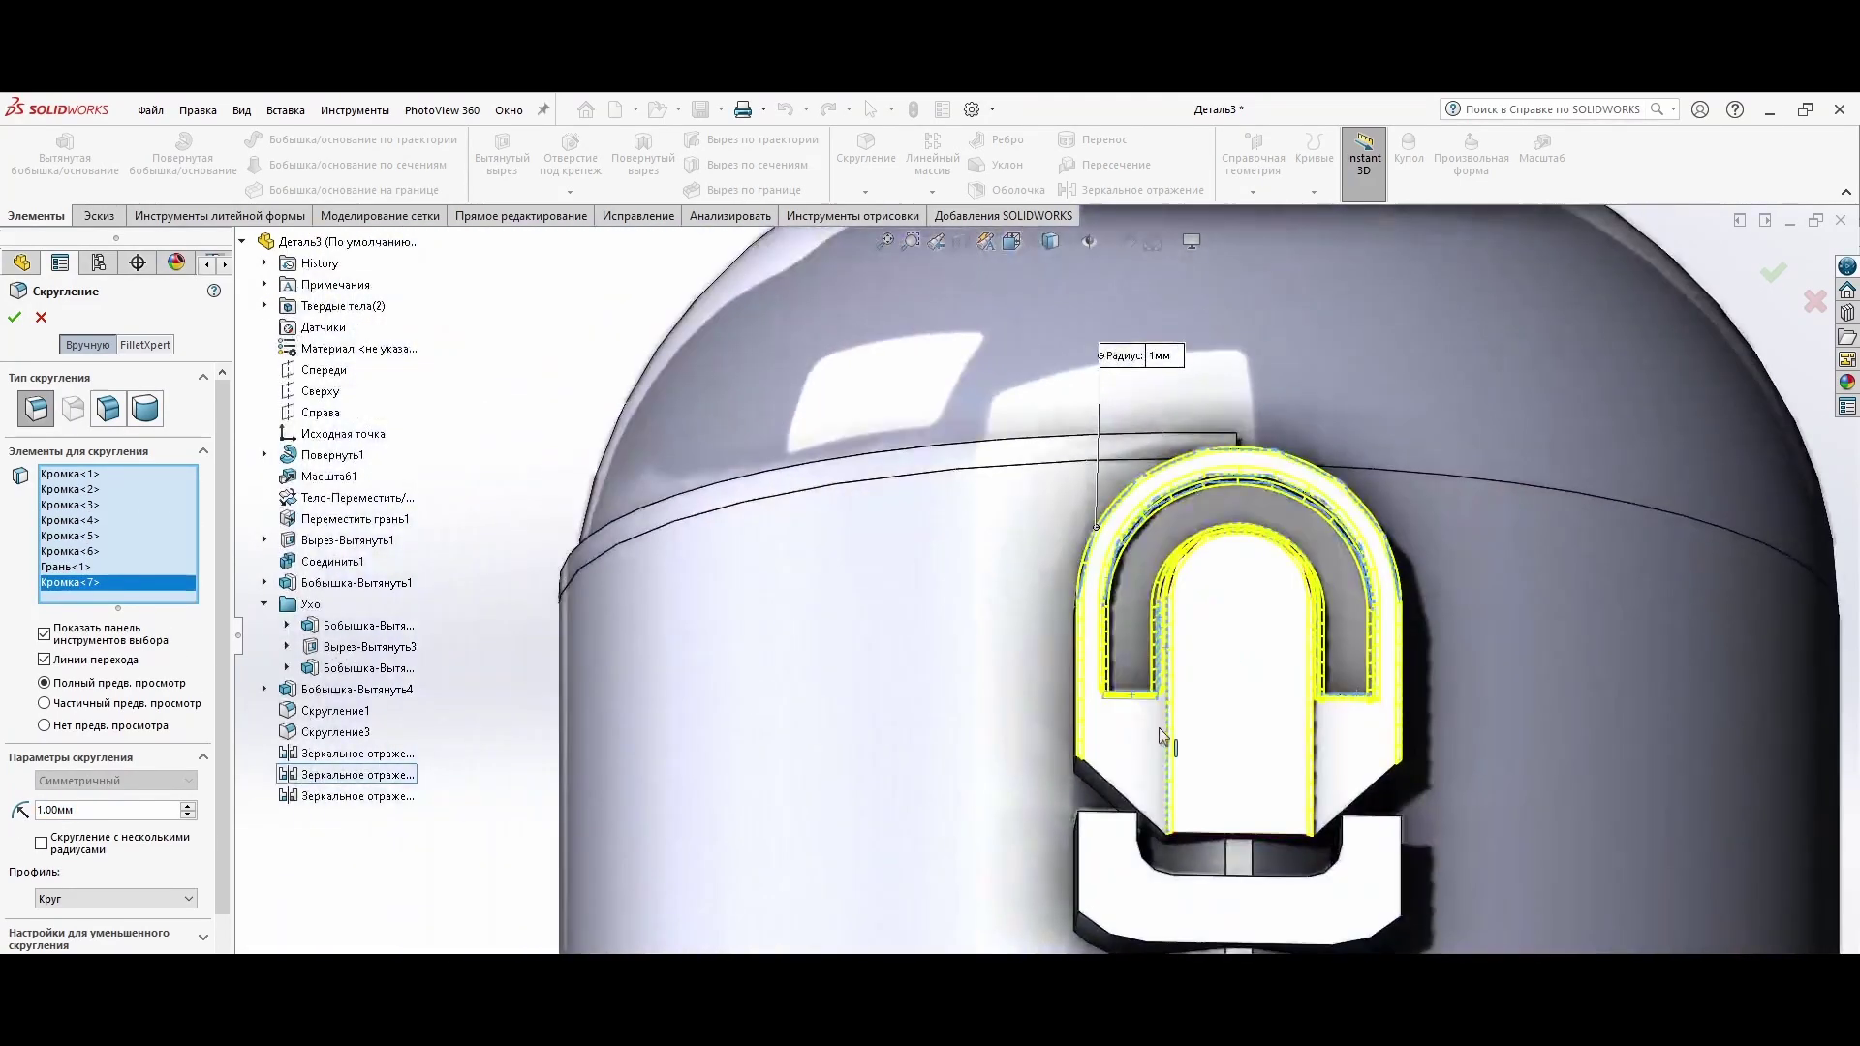
click(1341, 865)
mouse_move(1341, 865)
middle_down()
mouse_move(977, 671)
mouse_move(692, 851)
middle_up()
click(691, 851)
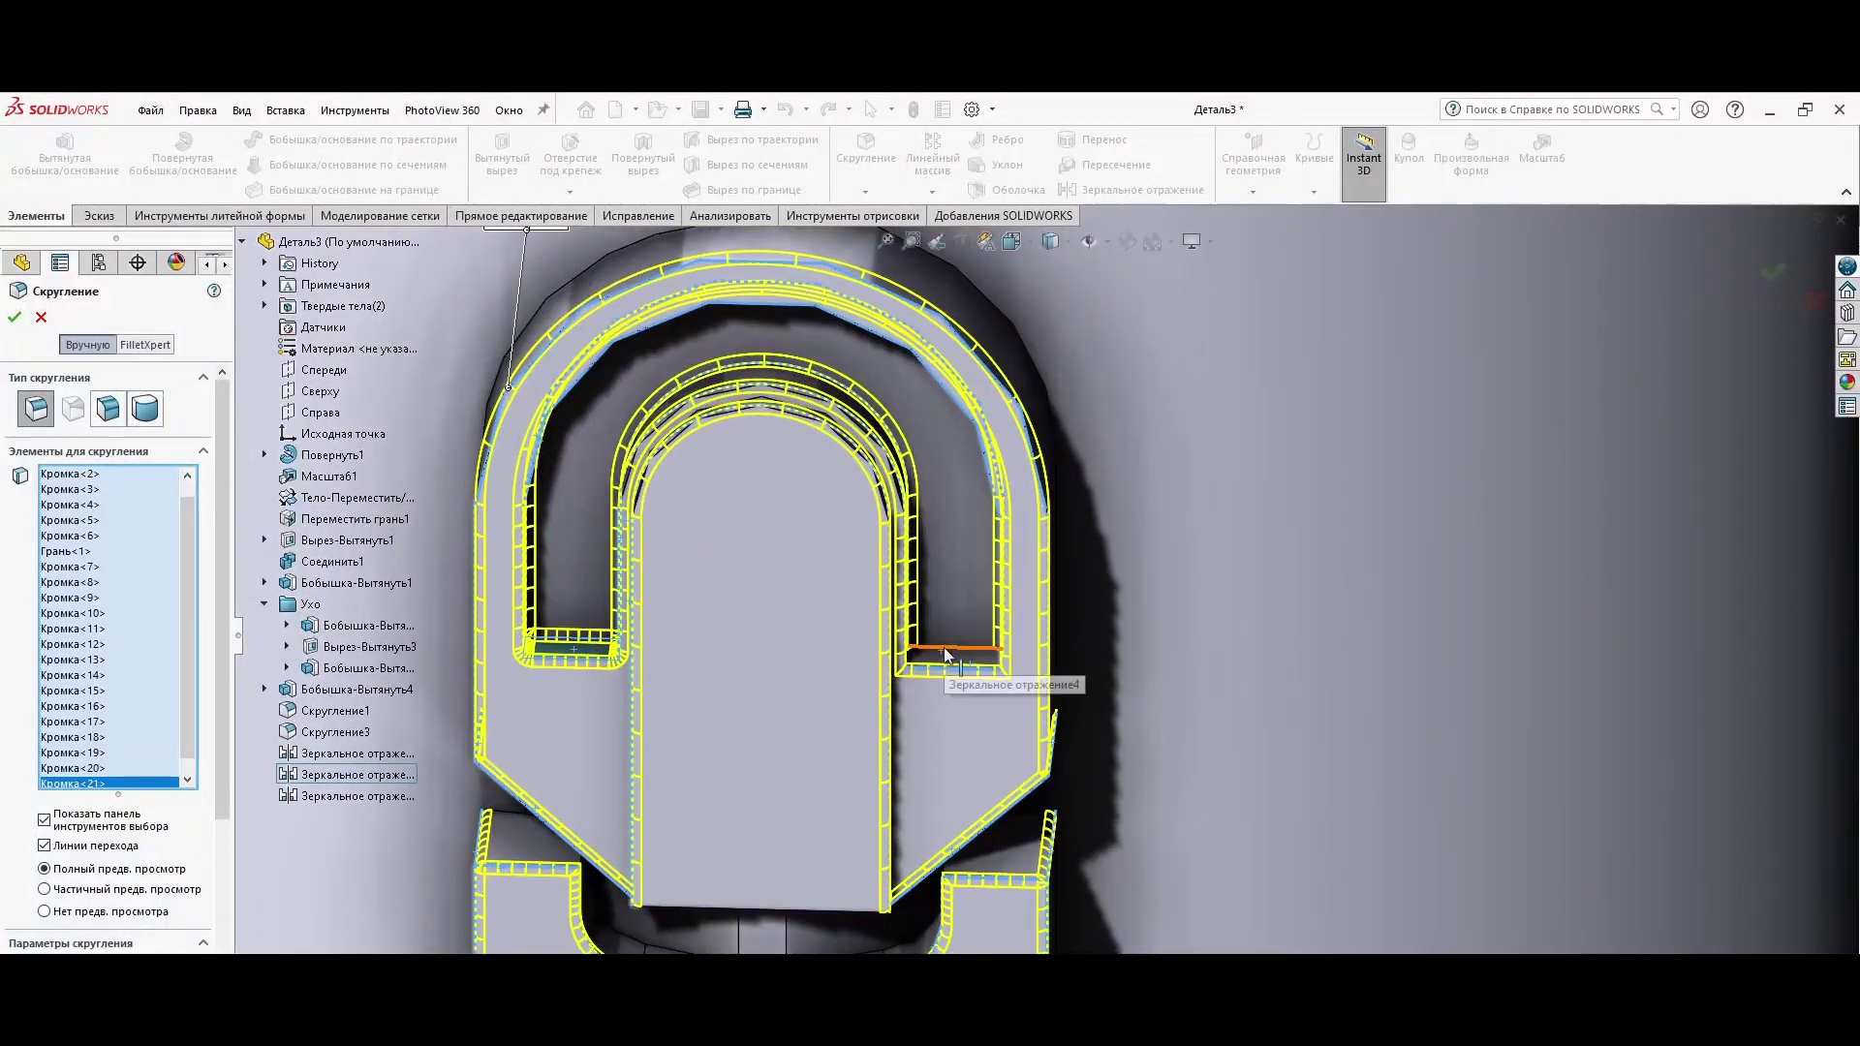
click(943, 647)
middle_drag(944, 647, 780, 855)
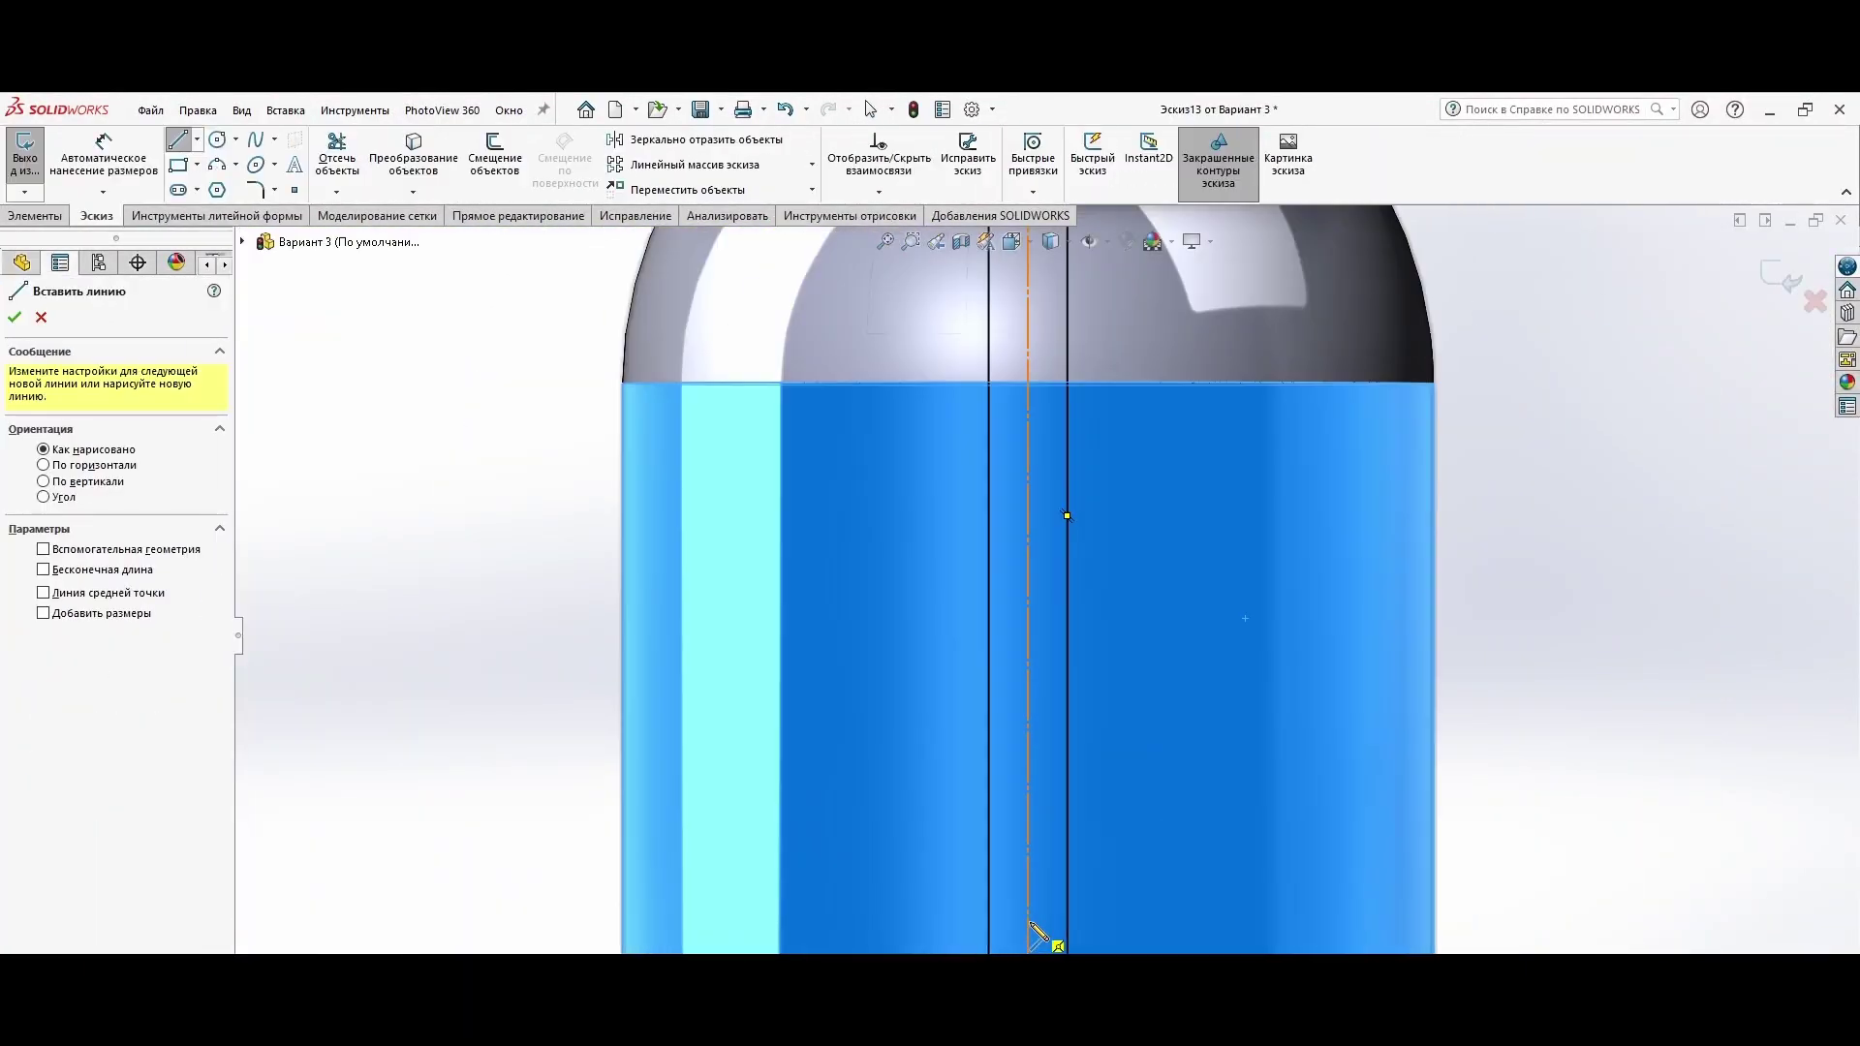
Step: Abandon a first cut attempt and reopen the Эскиз13 centre-line sketch
click(515, 158)
click(189, 376)
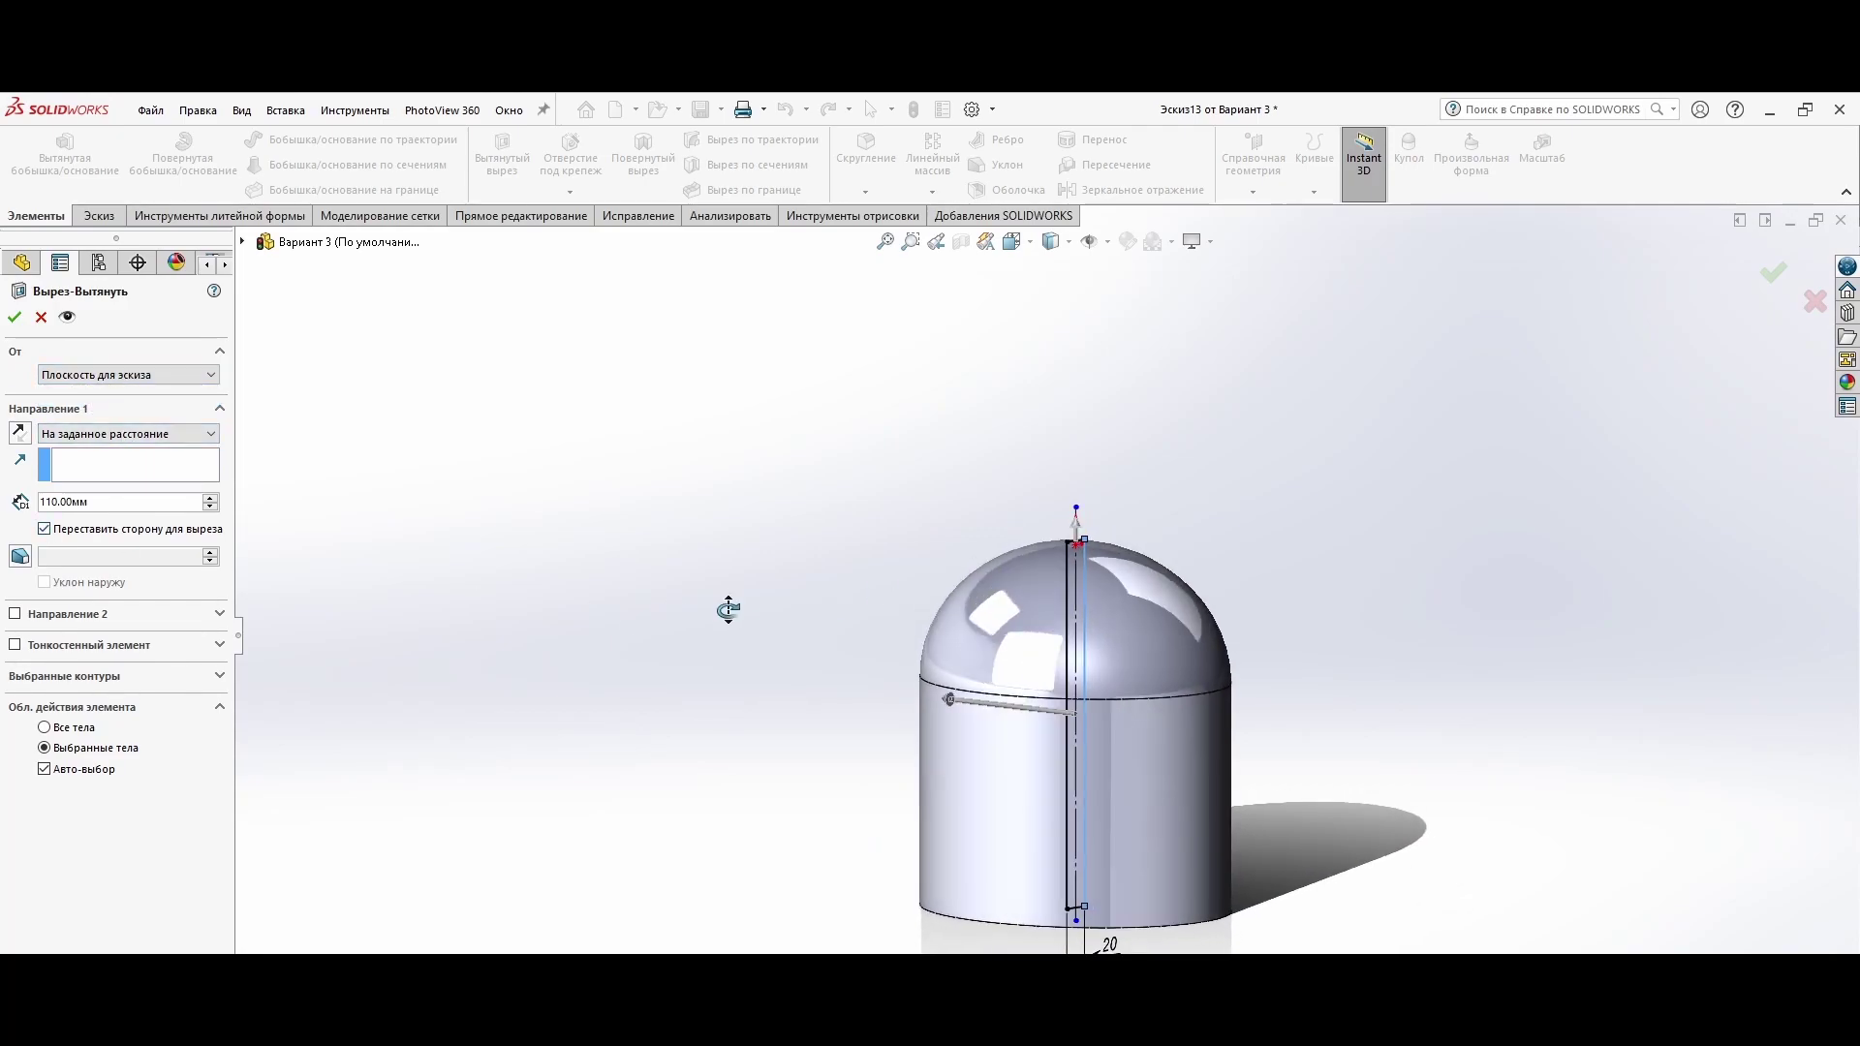
key(Return)
key(Delete)
key(Return)
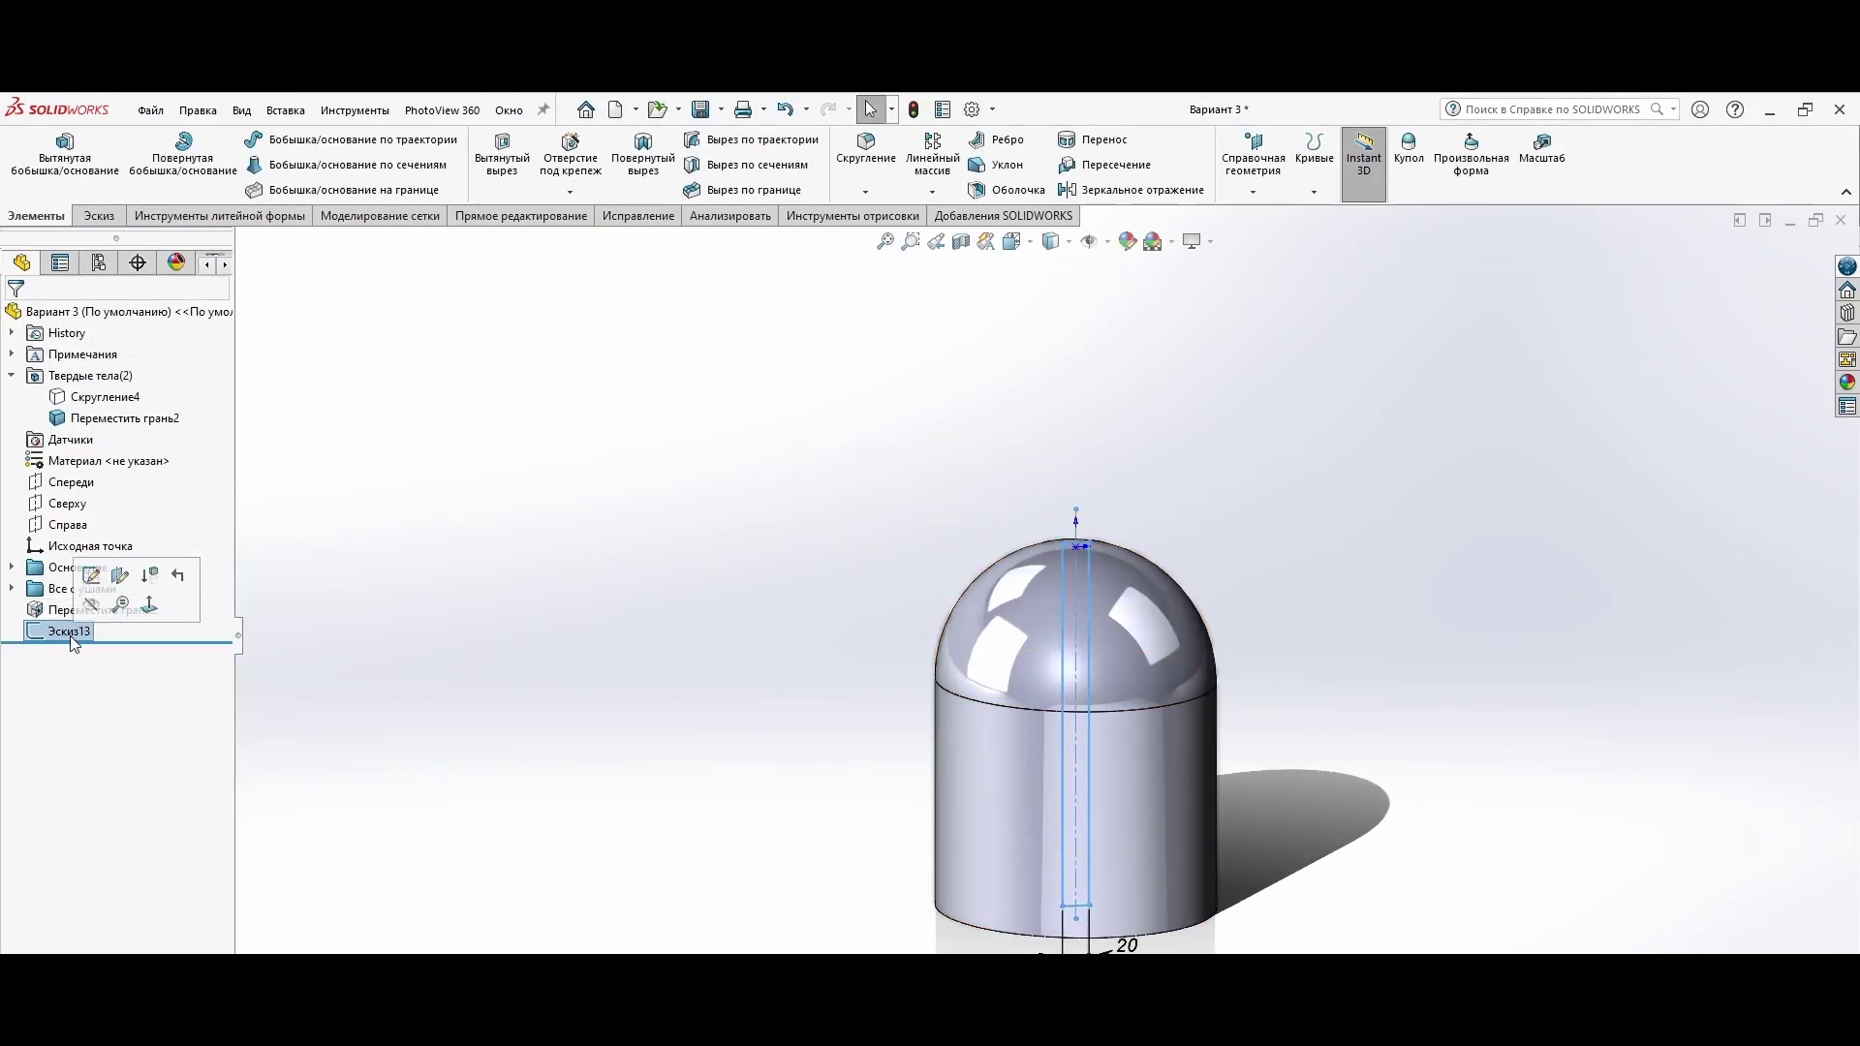
click(92, 576)
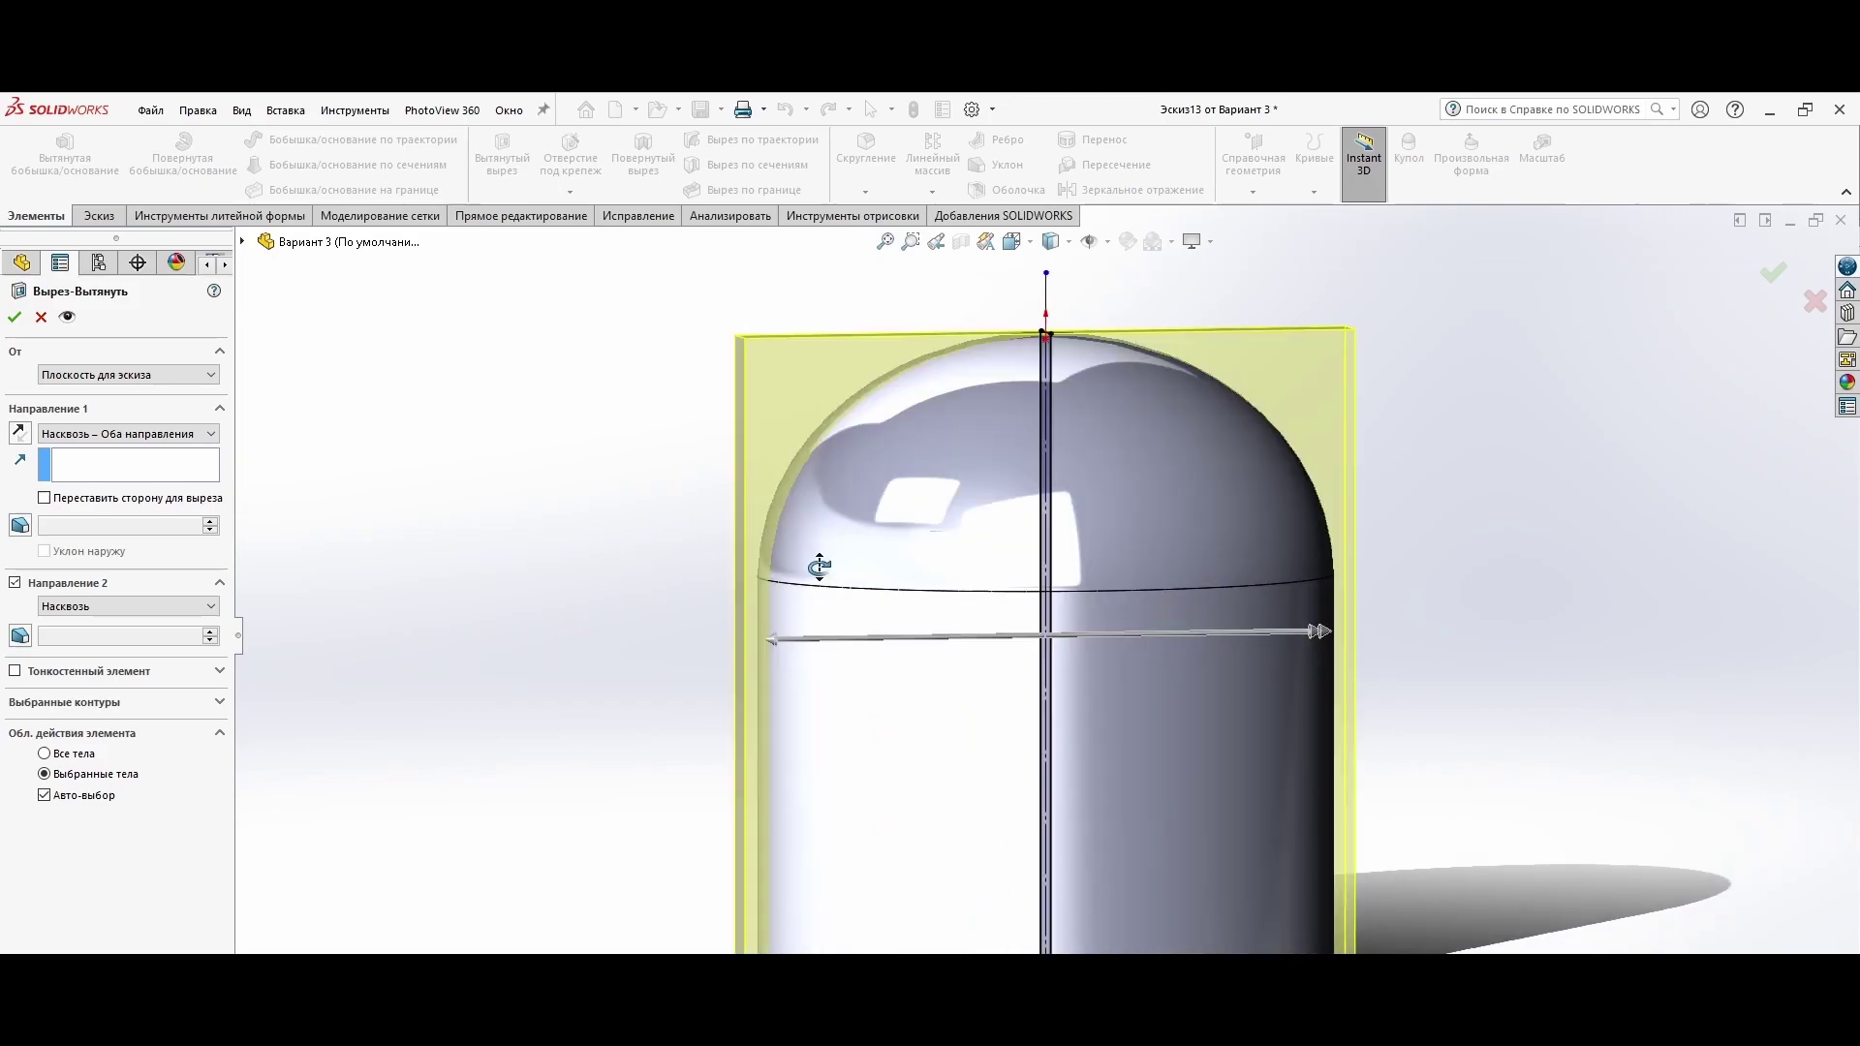
key(Escape)
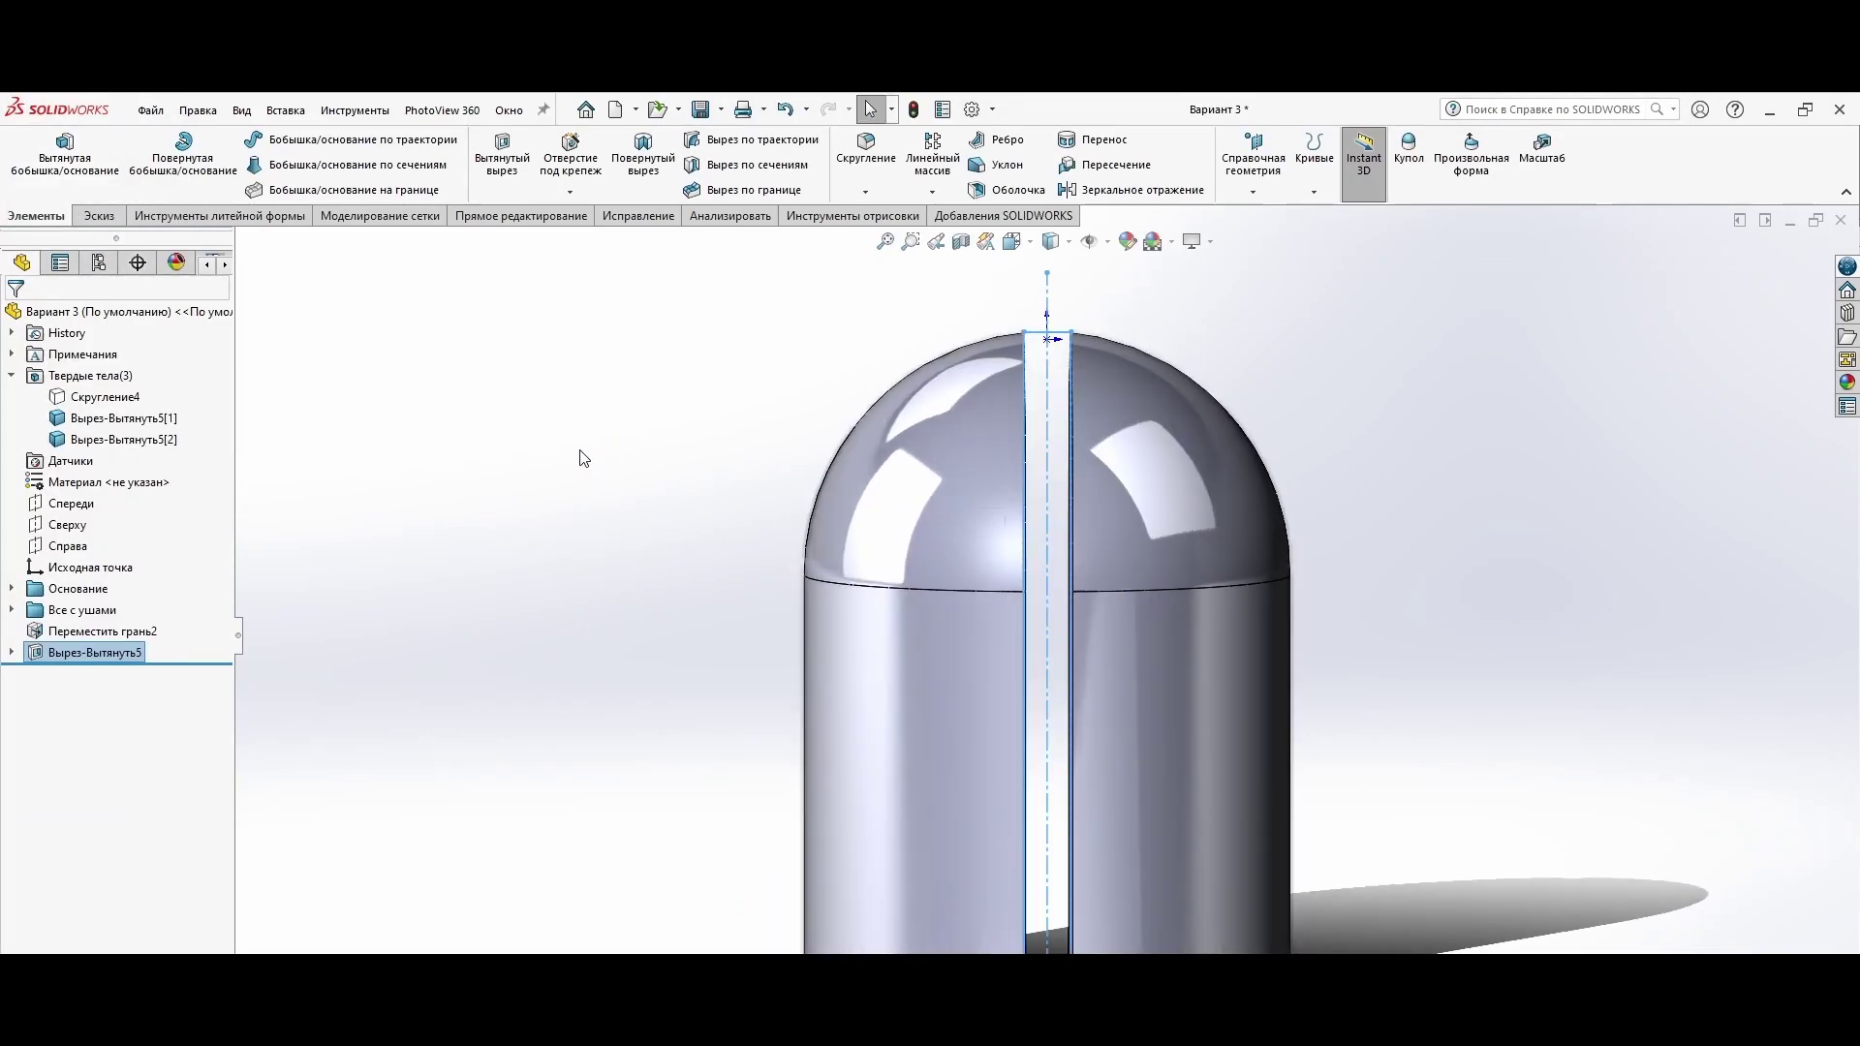
Step: Extrude-cut Эскиз13 Through All both ways, leaving a thin central slab
click(66, 632)
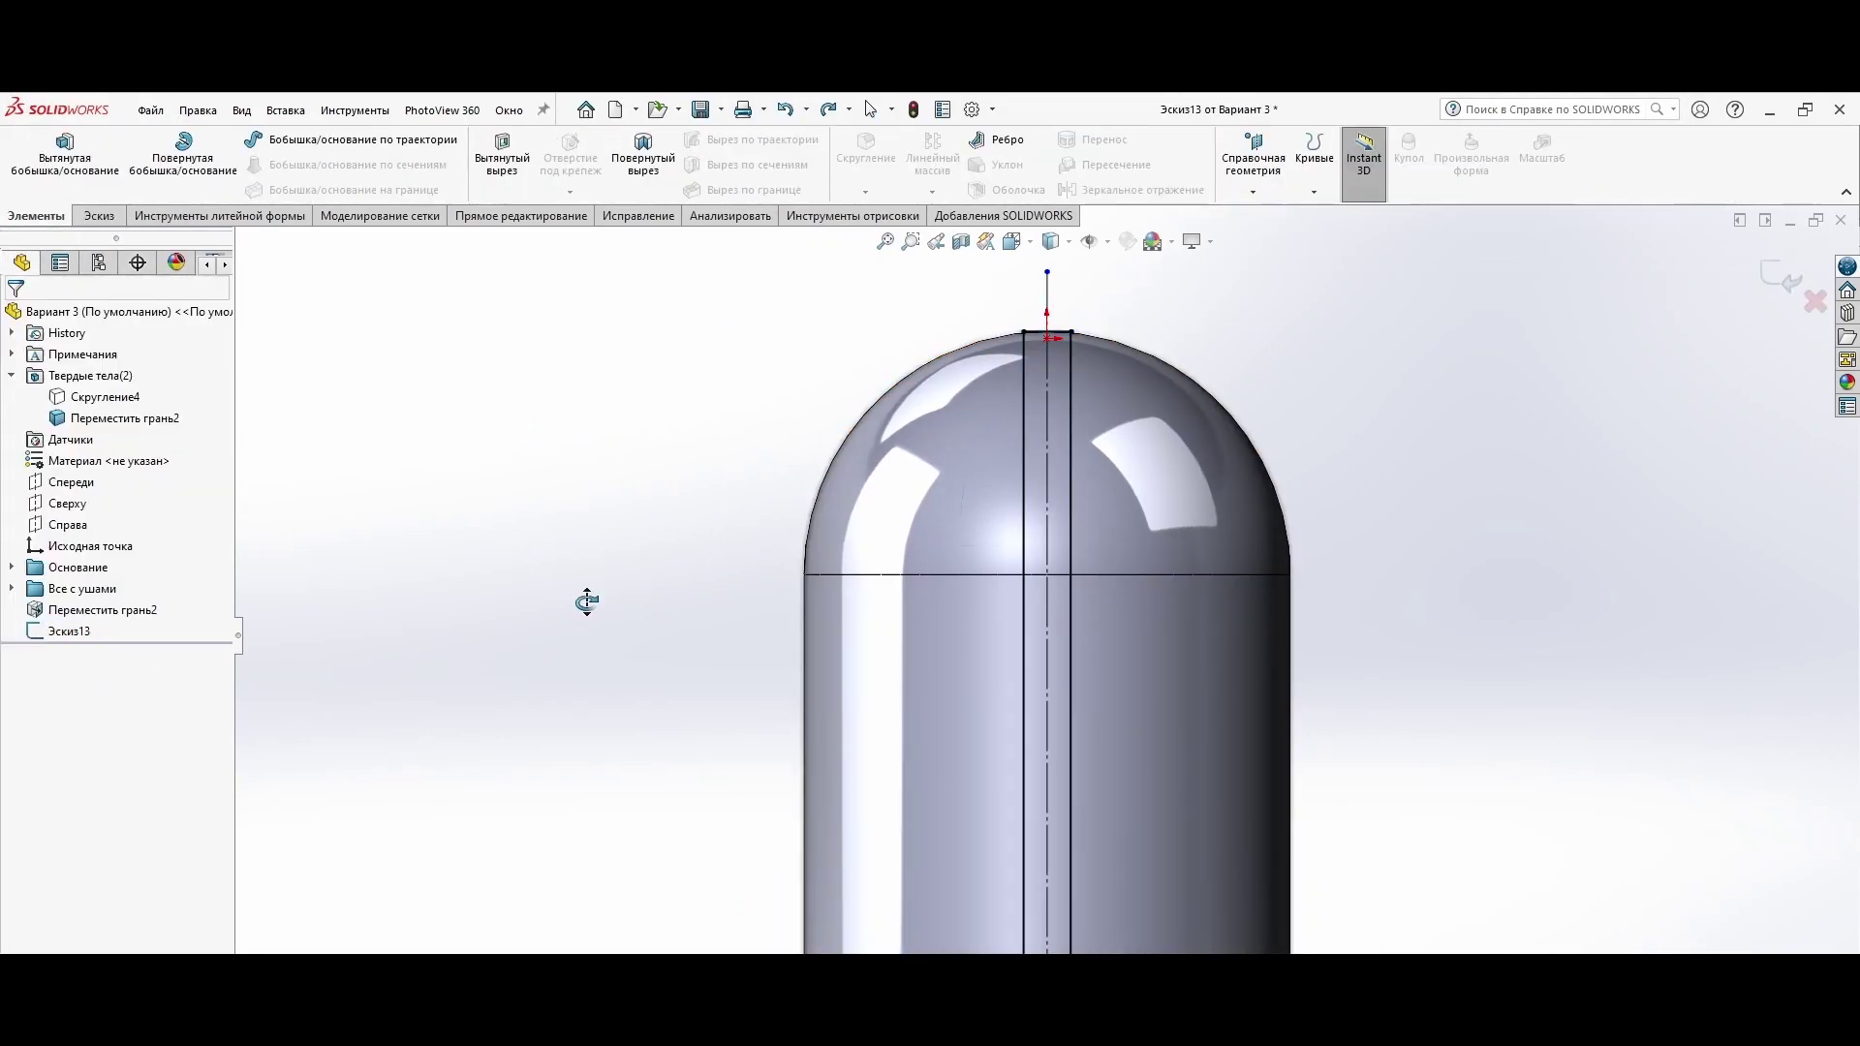
key(Return)
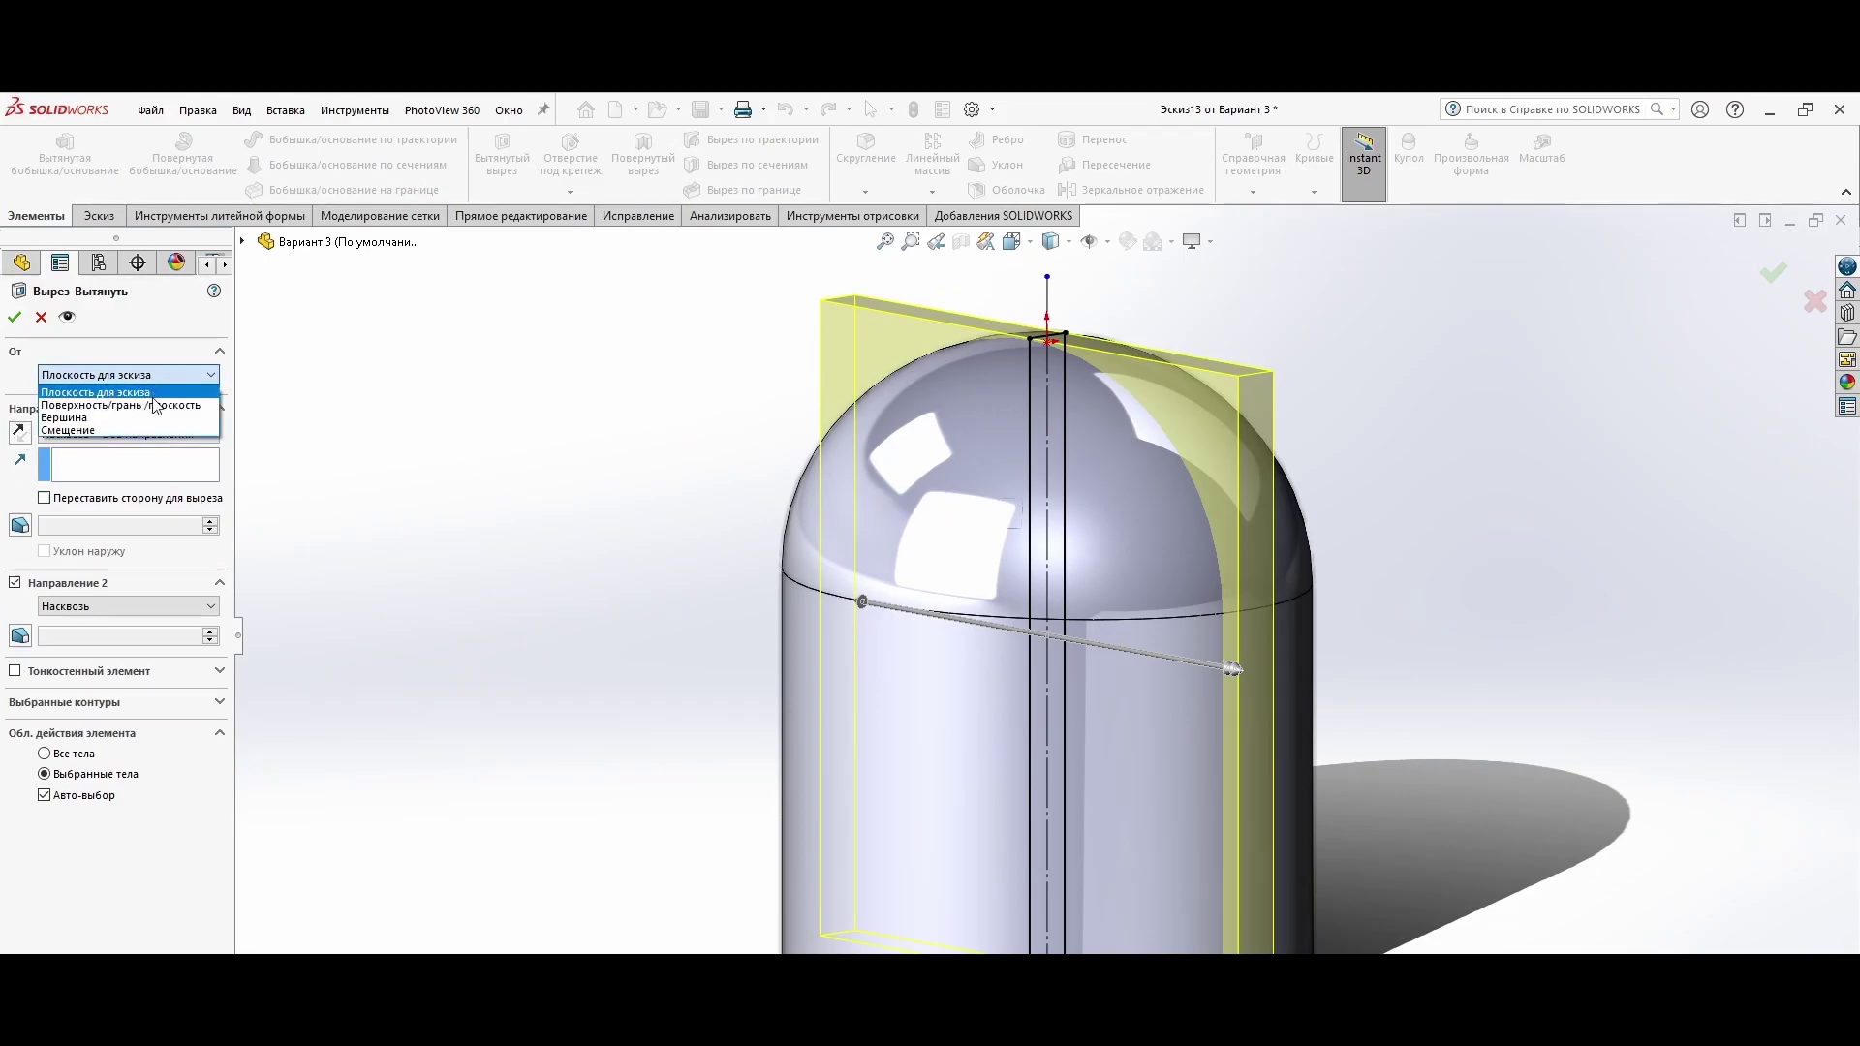
key(Return)
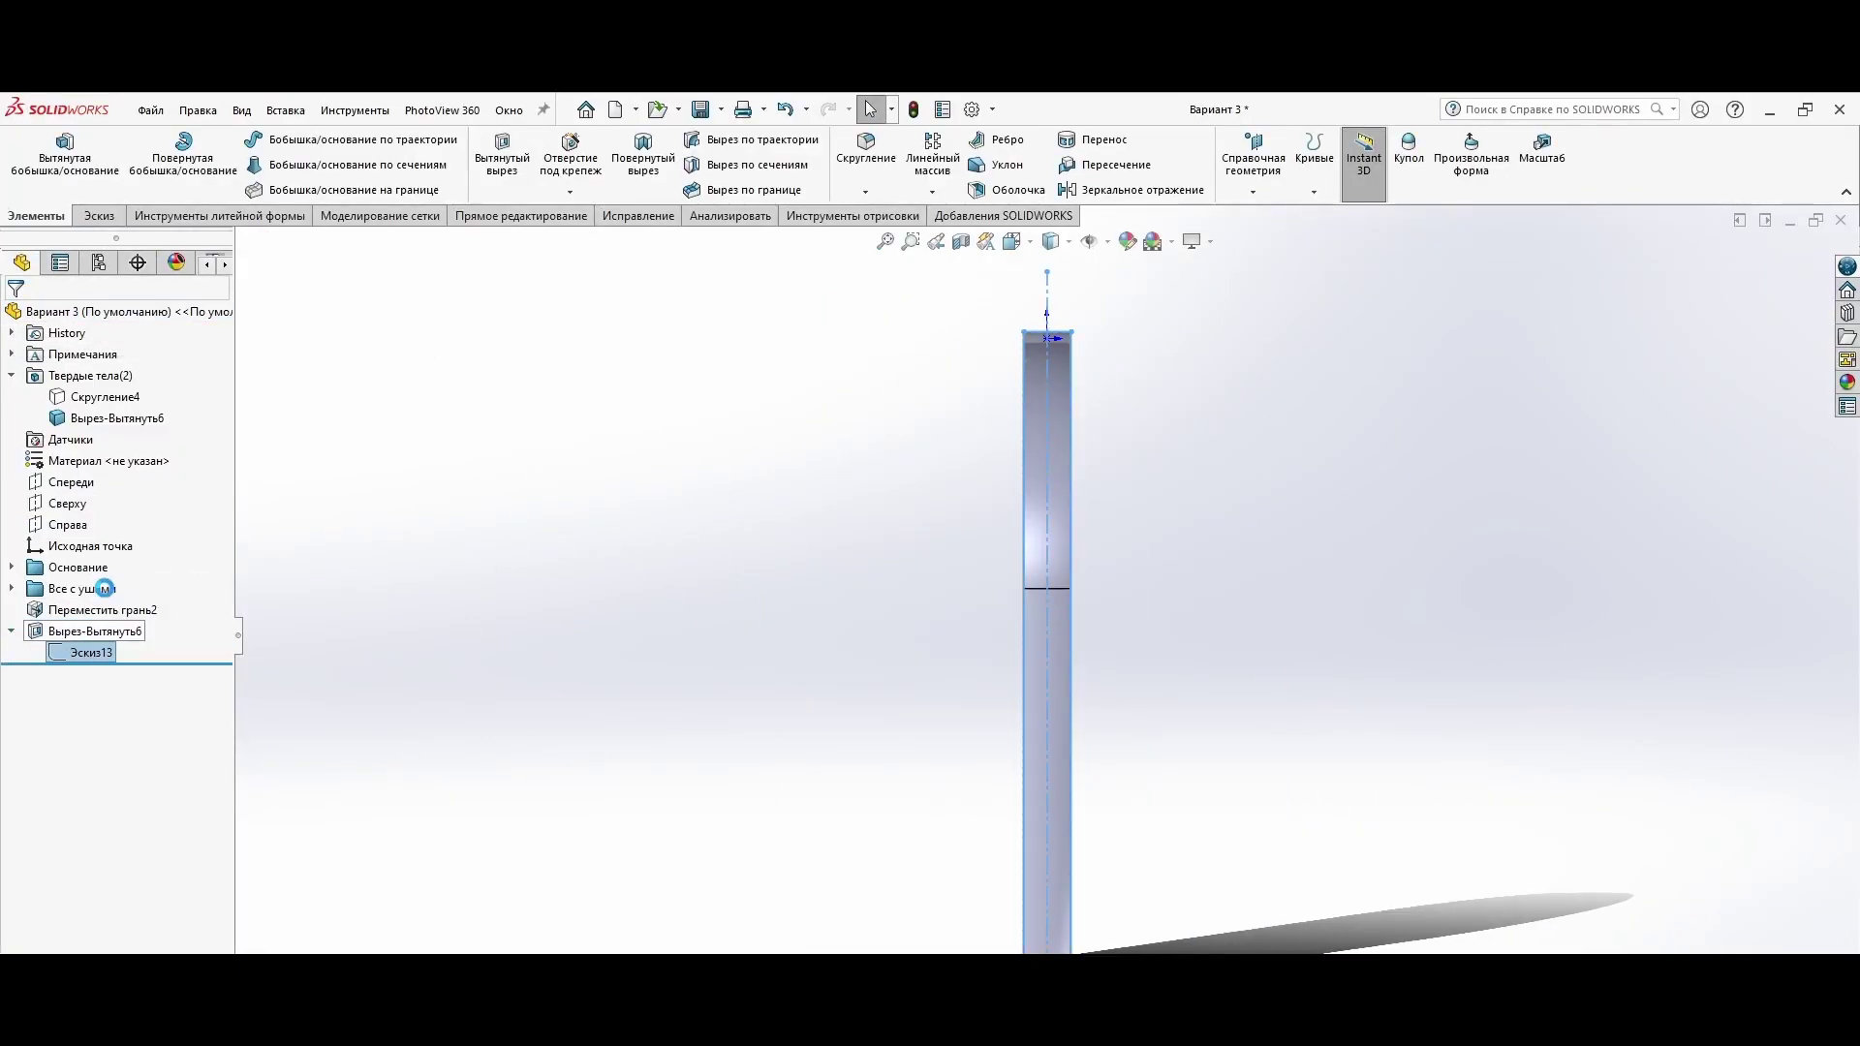
middle_drag(885, 366, 1272, 639)
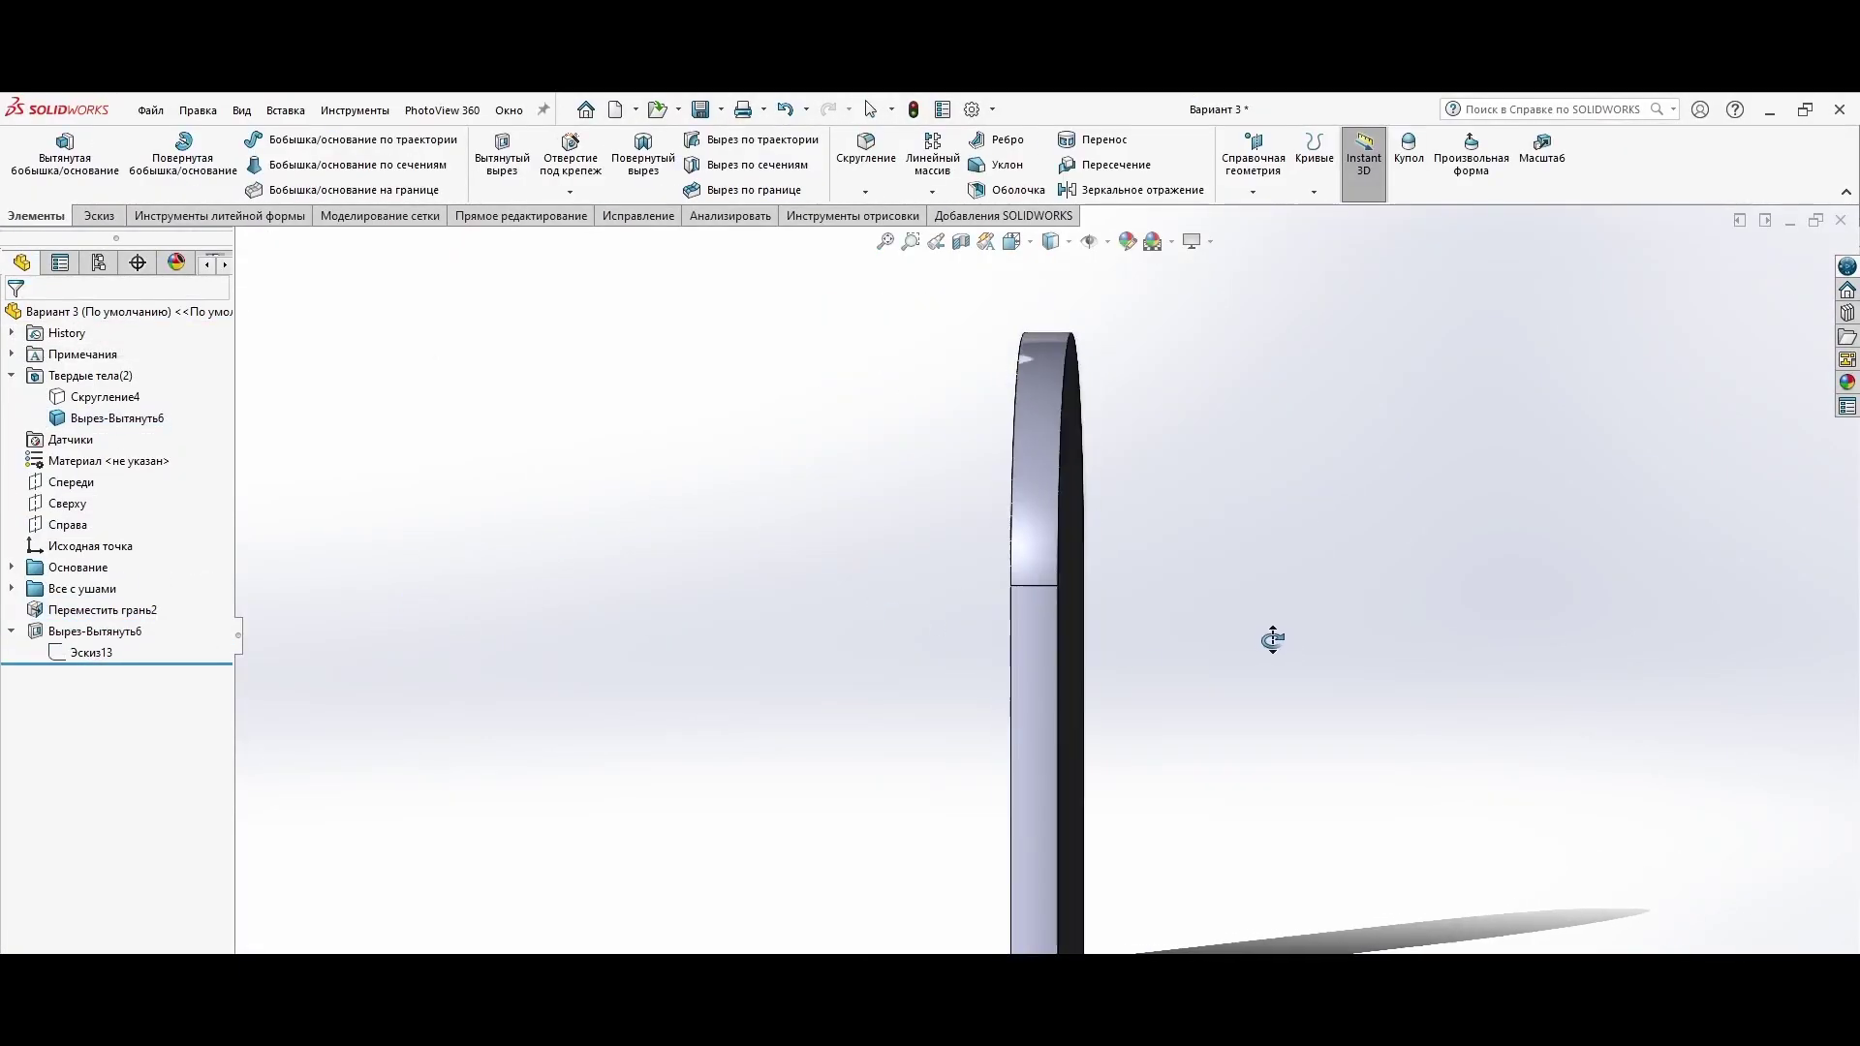
right_click(67, 481)
Step: Sketch a centreline and slanted notch lines on the ridge slab
click(97, 449)
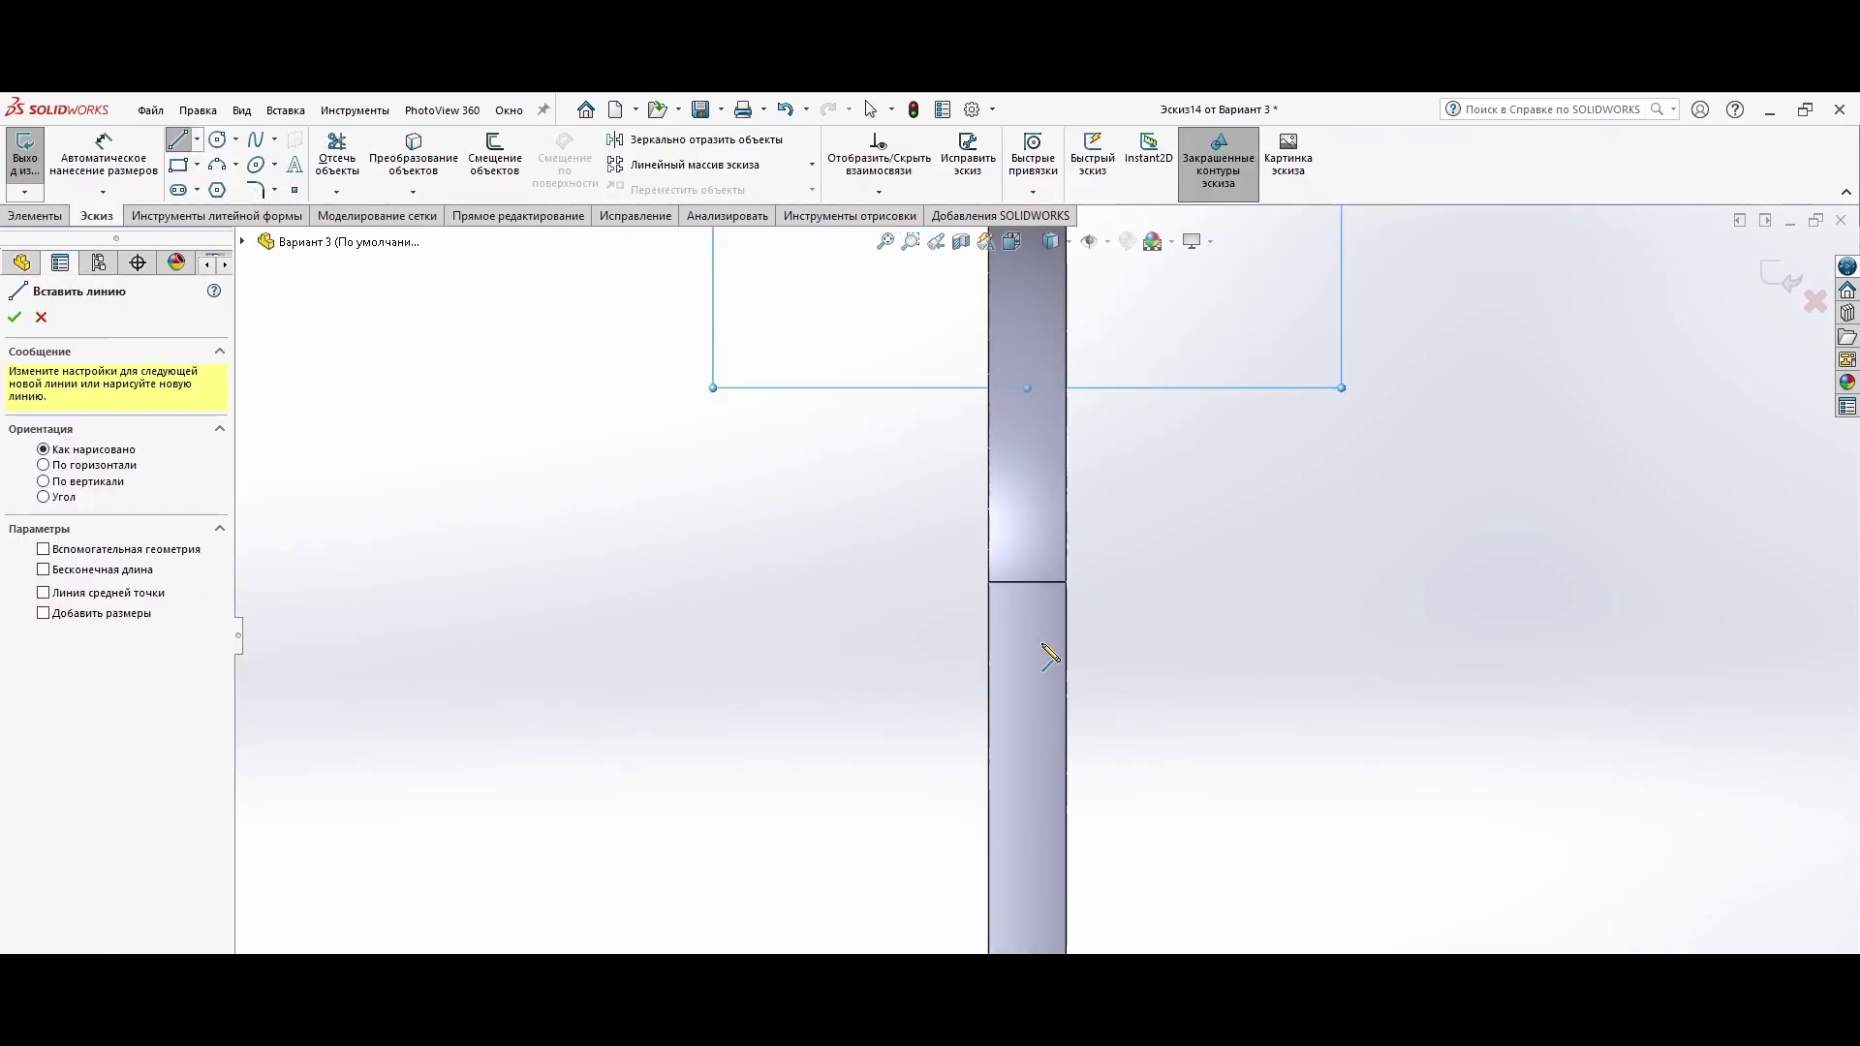
click(1030, 877)
right_drag(1102, 623, 1102, 606)
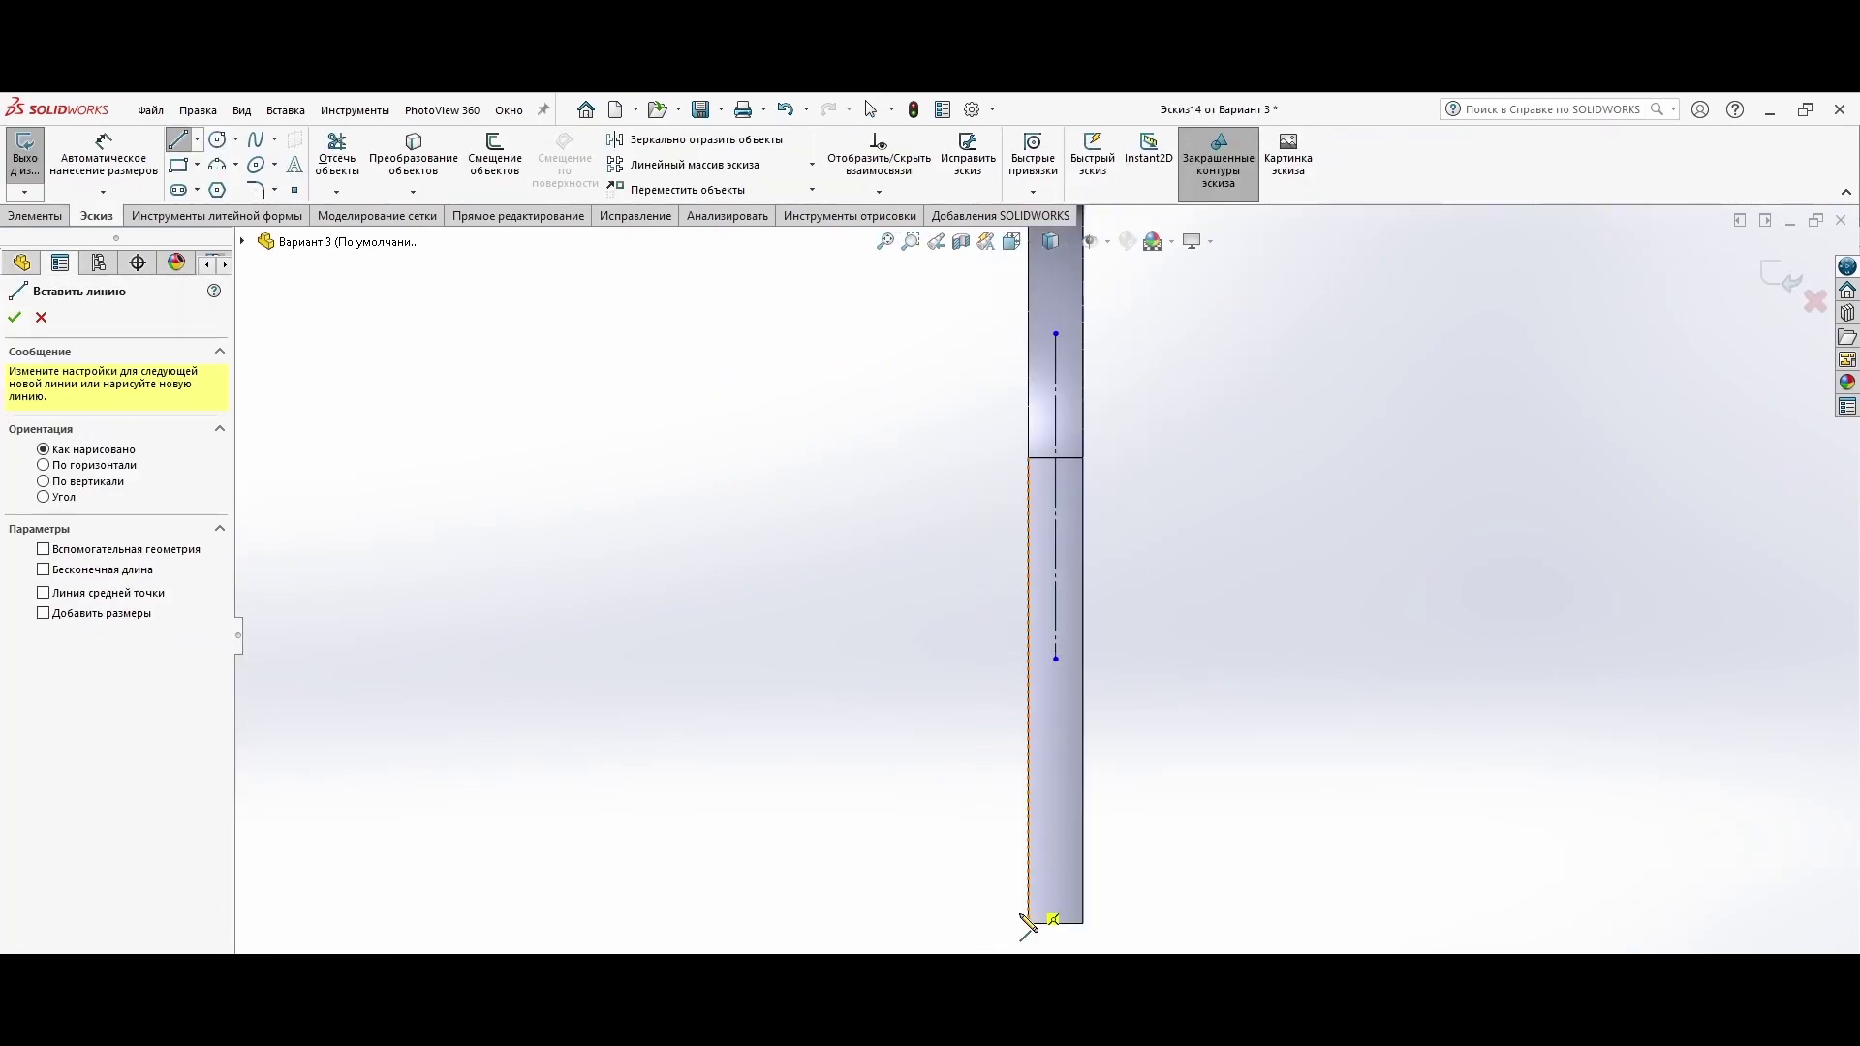
click(1038, 918)
click(1141, 593)
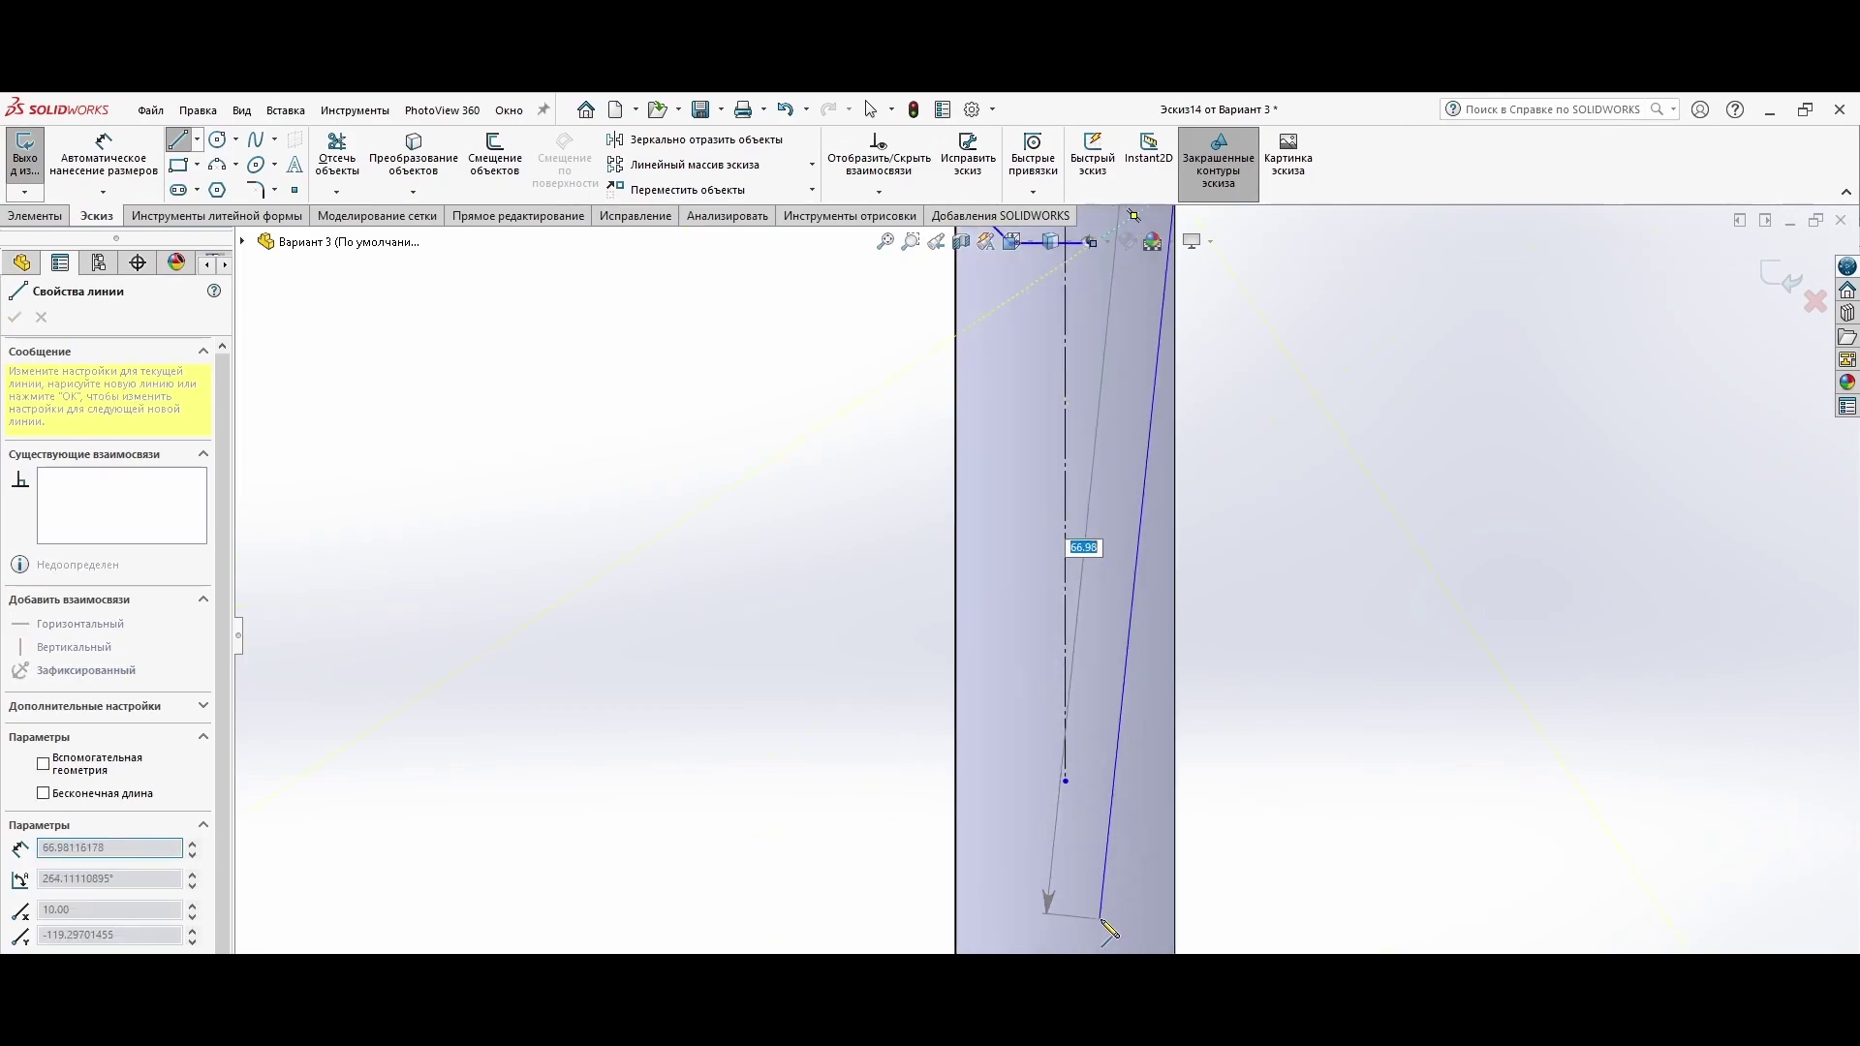
key(Escape)
Step: Dimension the notch width to 10 and extrude-cut it through the slab
click(21, 746)
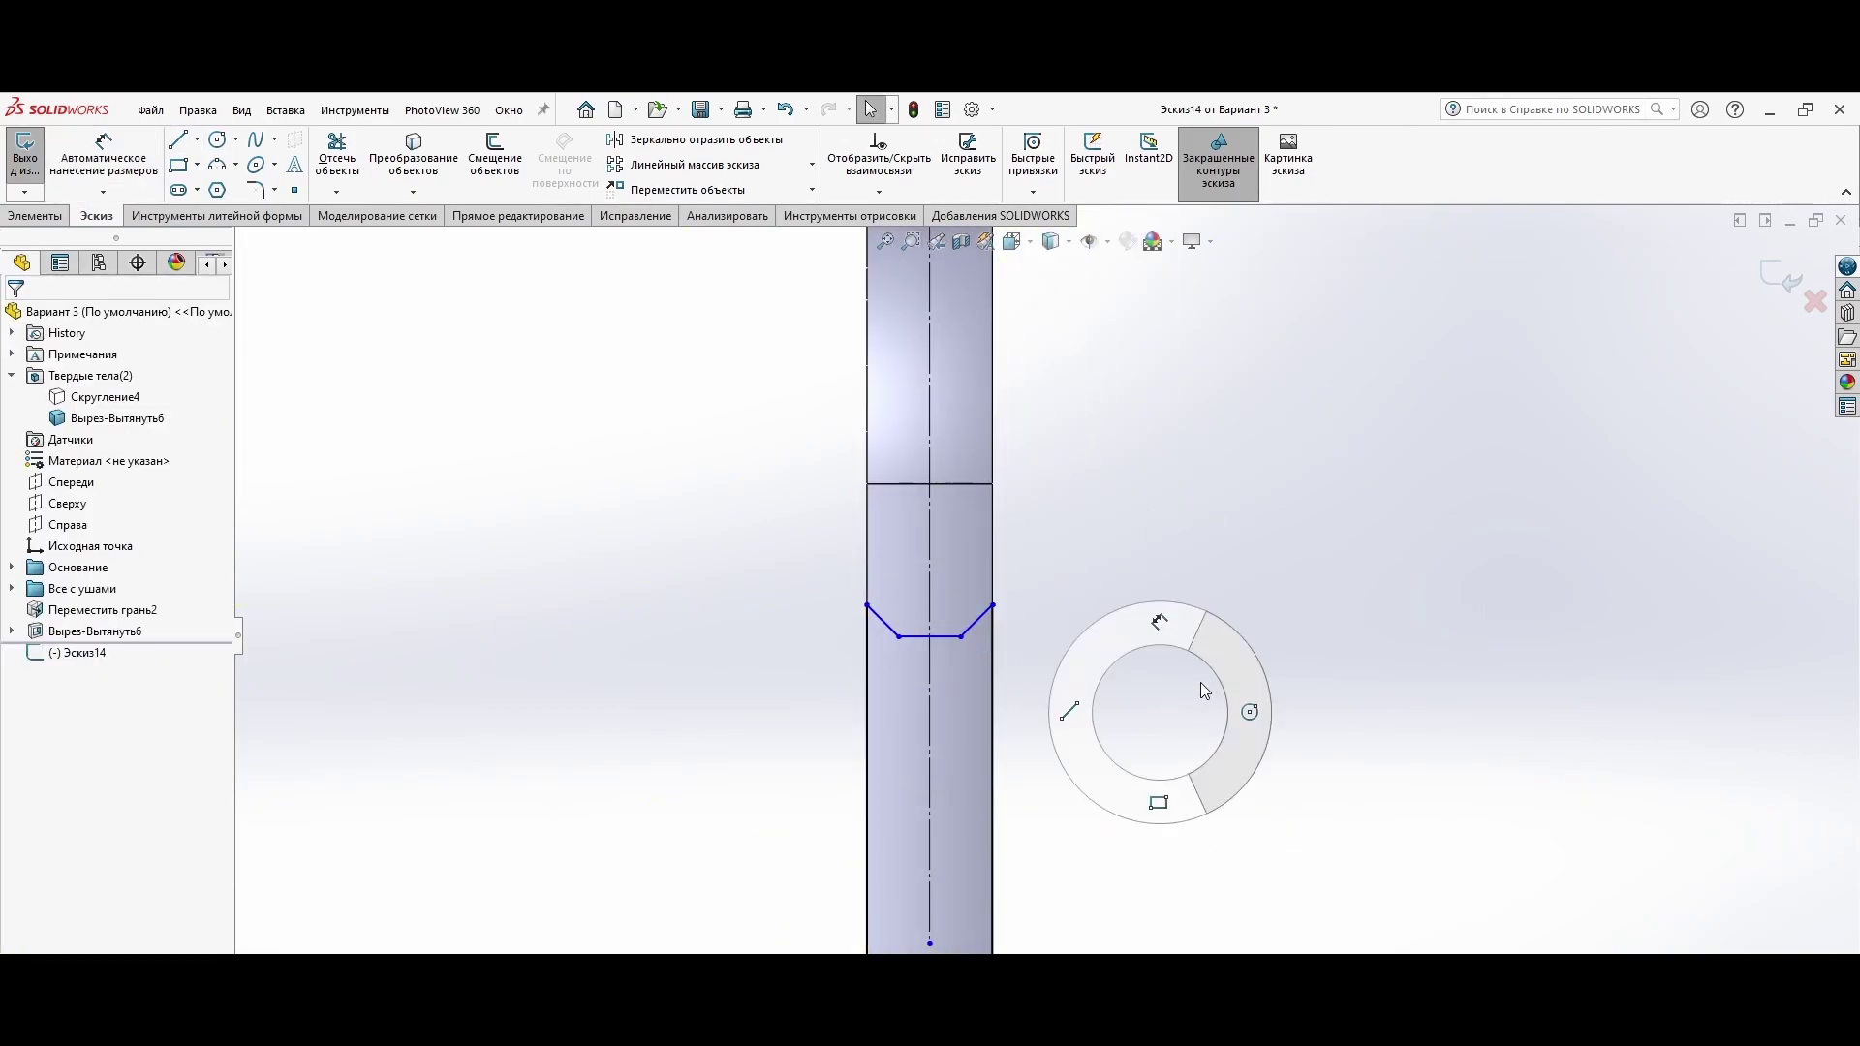
right_drag(1159, 711, 1139, 678)
click(914, 635)
text(10)
key(Return)
scroll(1066, 770, up, 3)
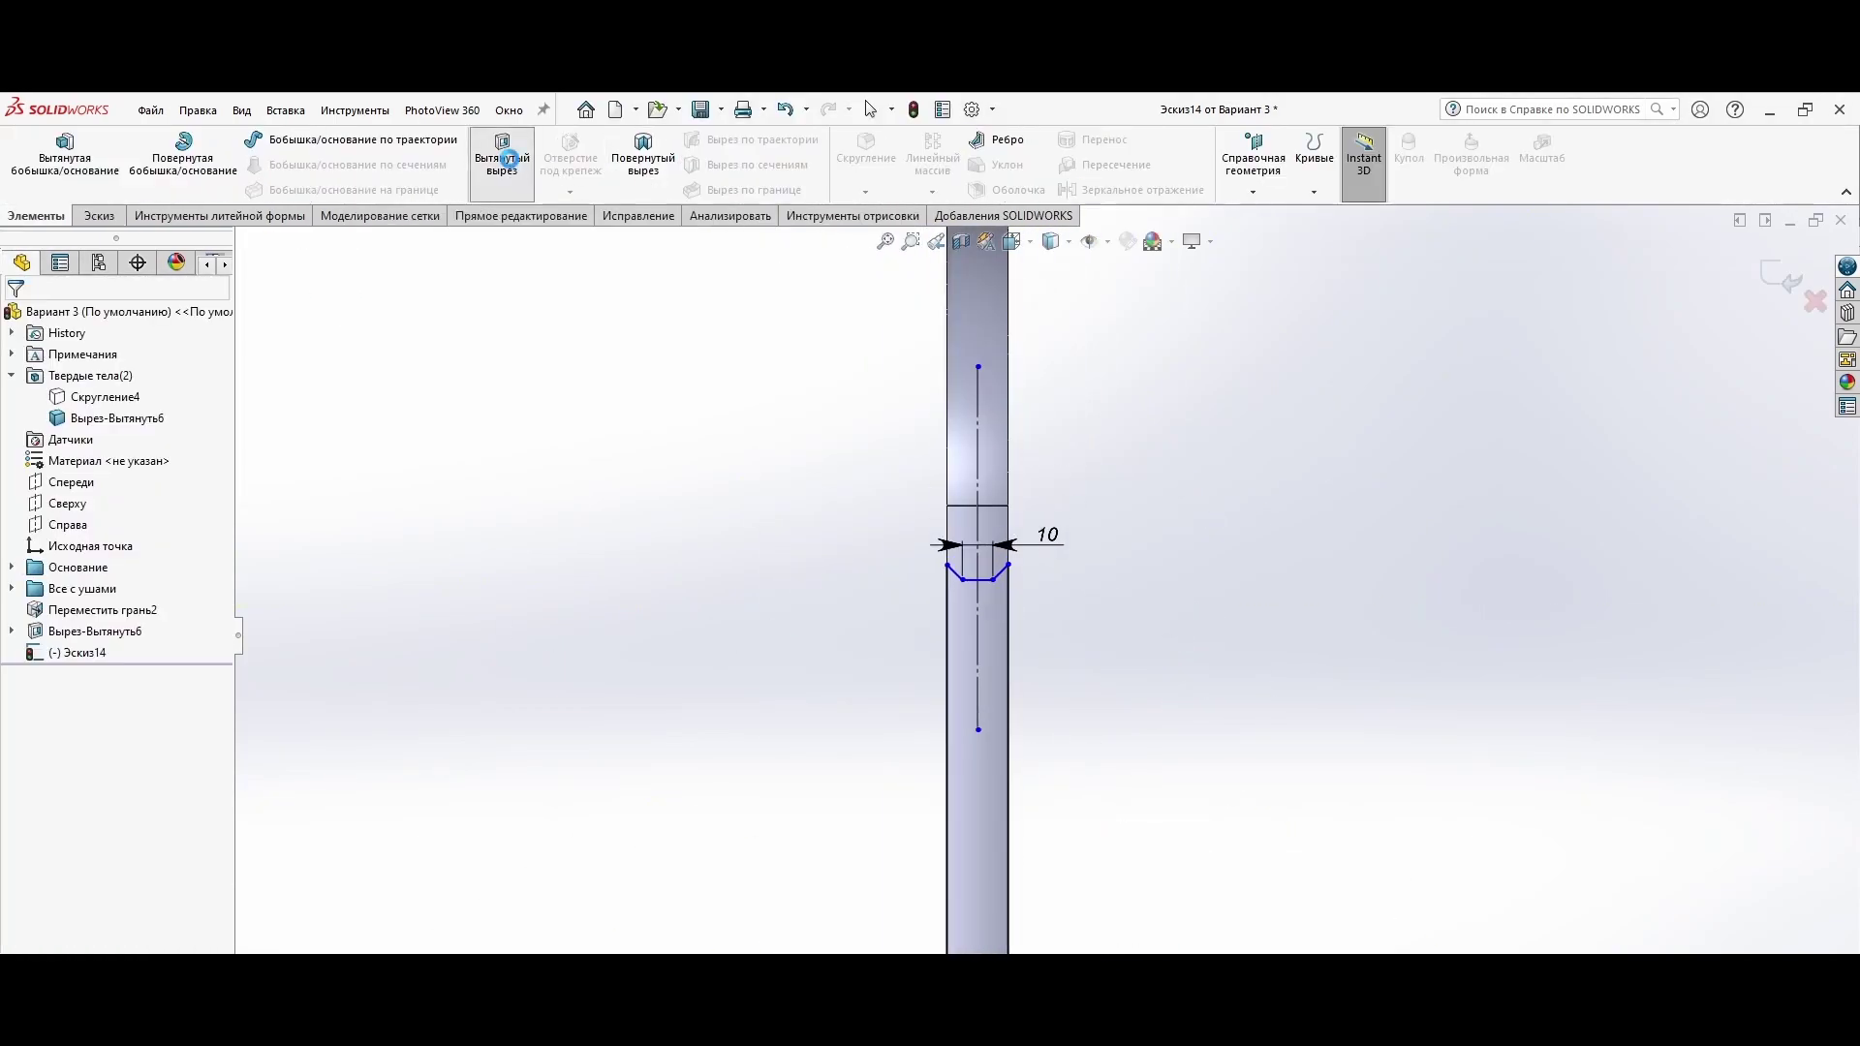
click(505, 158)
key(Return)
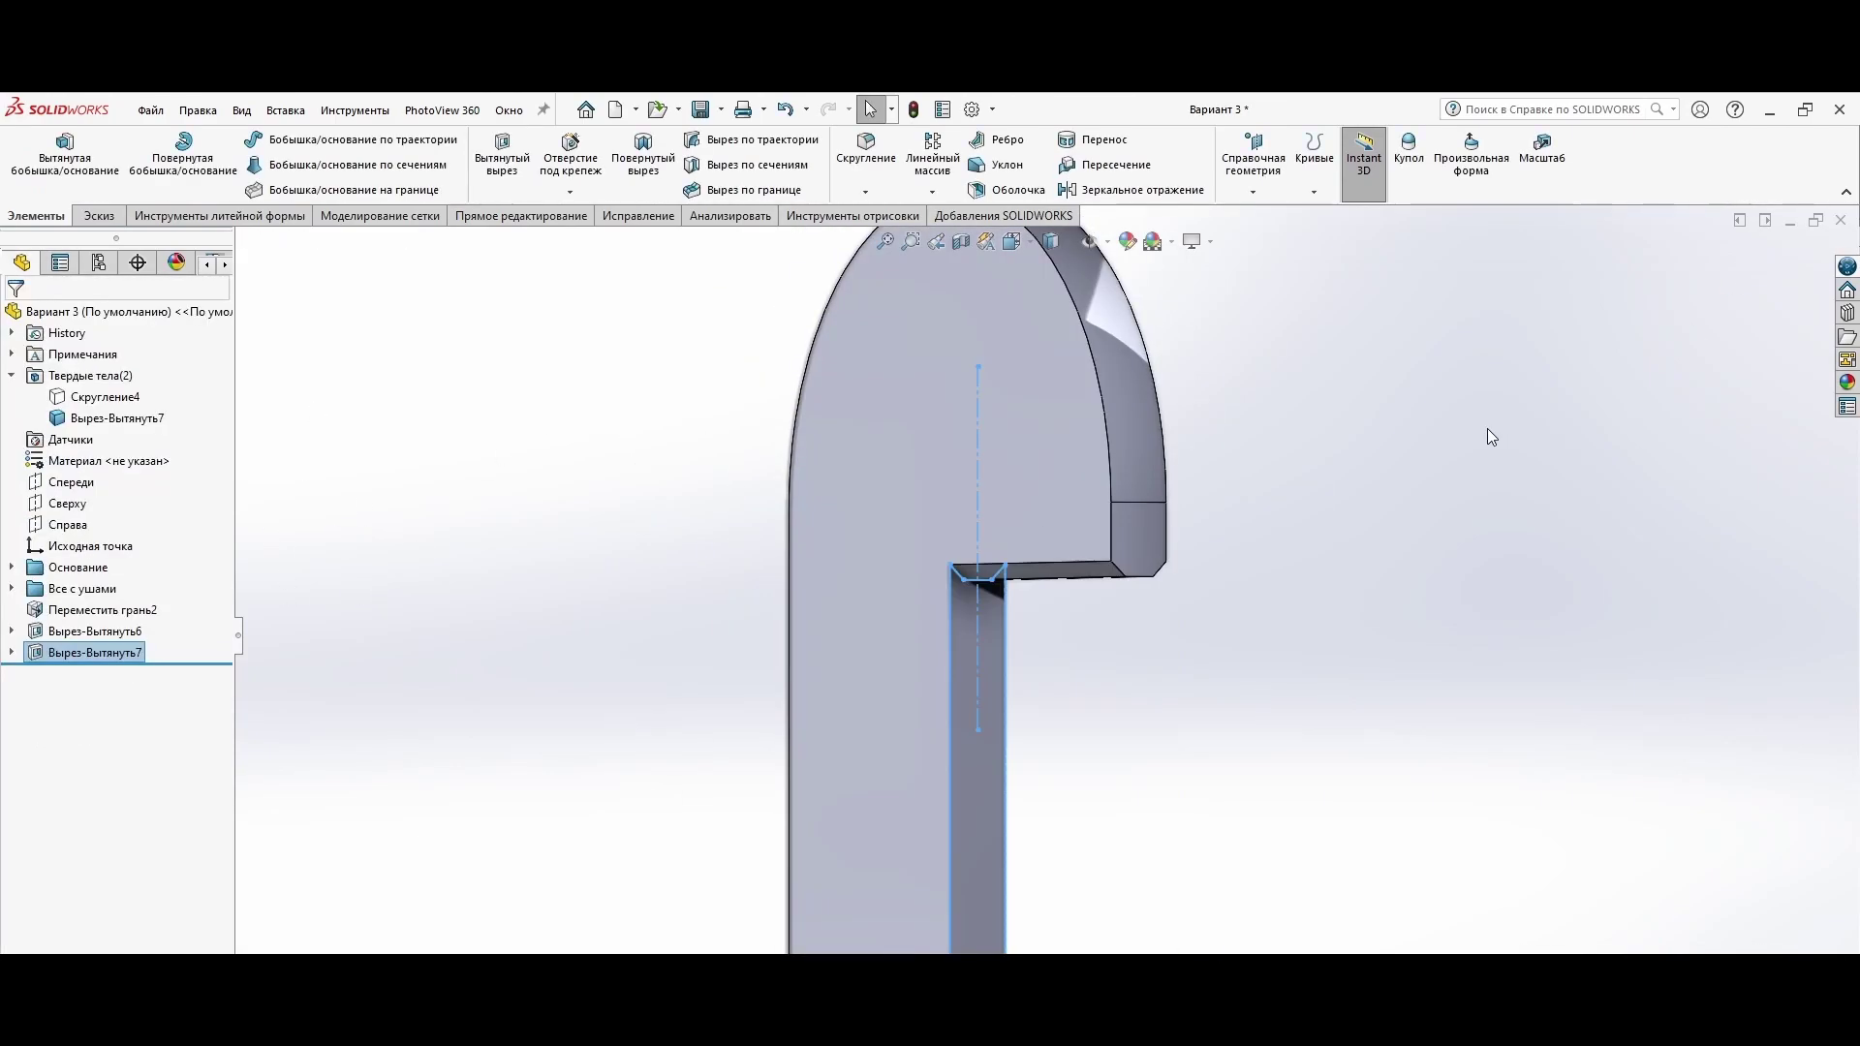
Step: Chamfer the ridge's outer edges and notch face, creating Фаска1
mouse_move(1433, 573)
middle_down()
mouse_move(1135, 566)
mouse_move(993, 400)
middle_up()
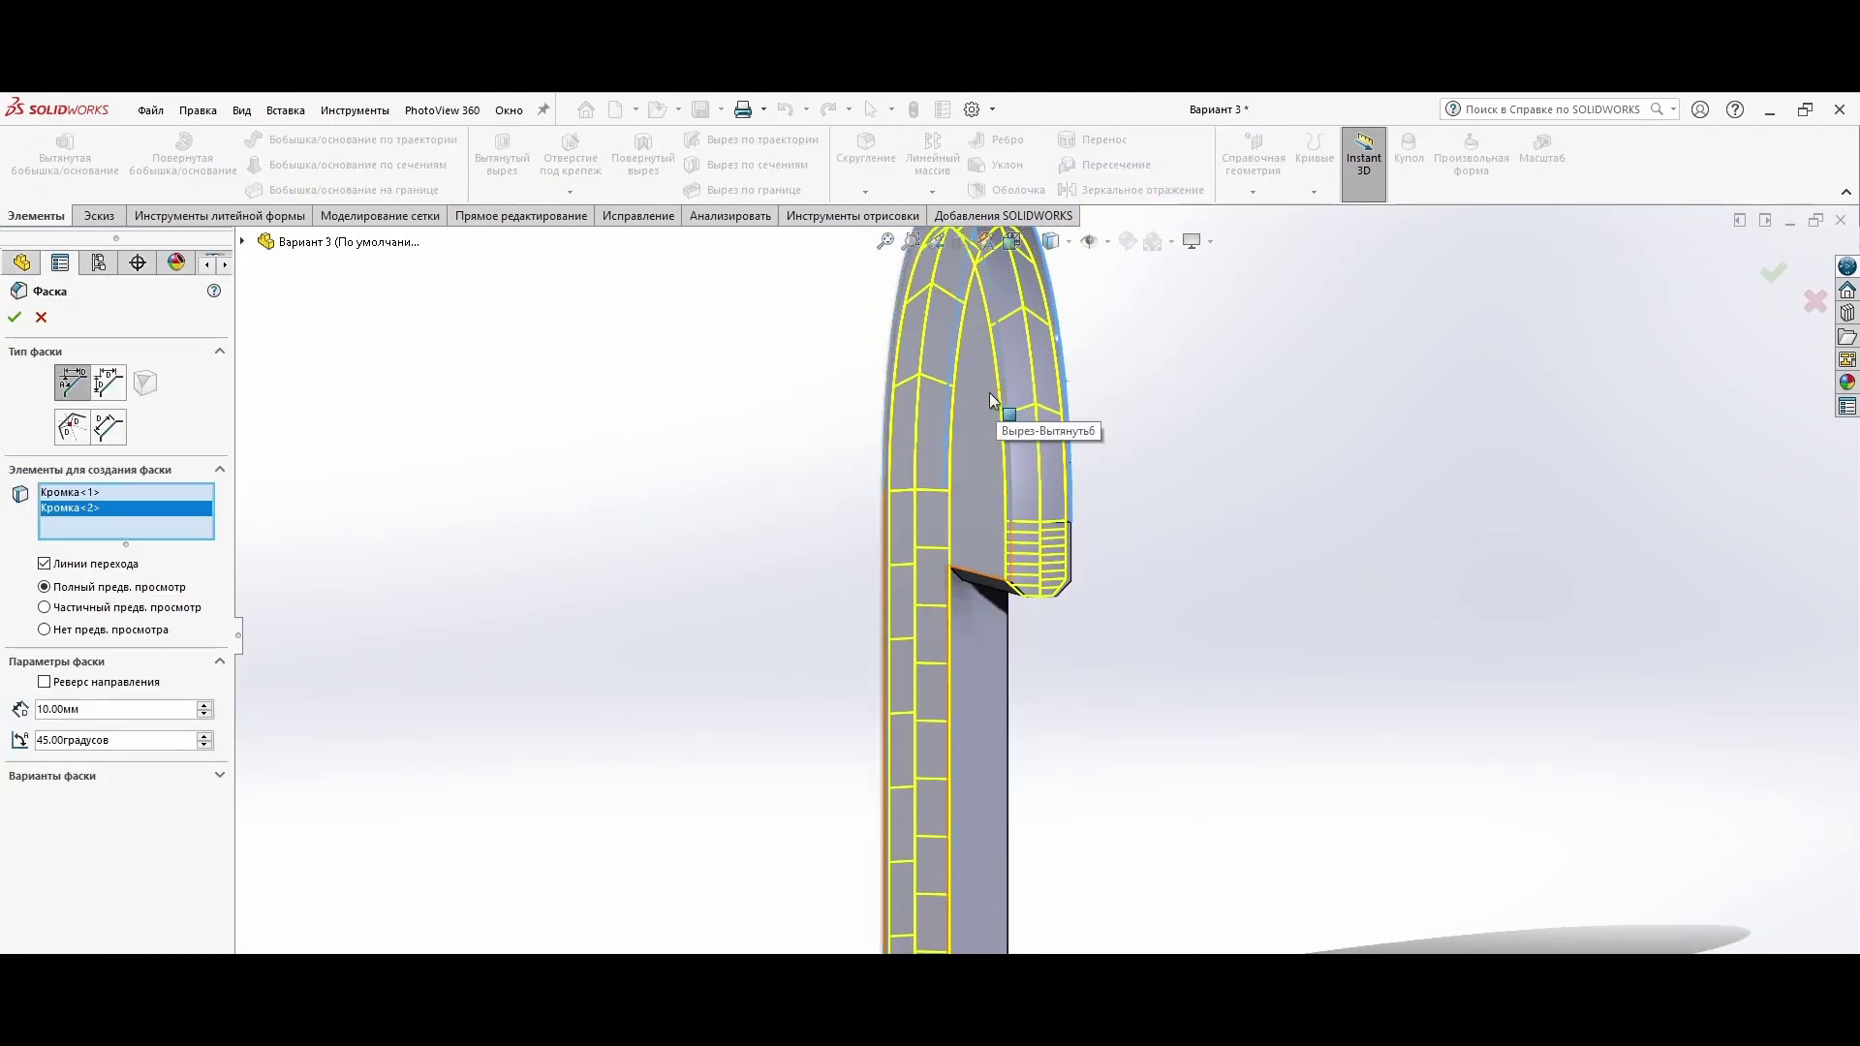
click(111, 712)
text(6)
scroll(1027, 581, down, 3)
click(1055, 594)
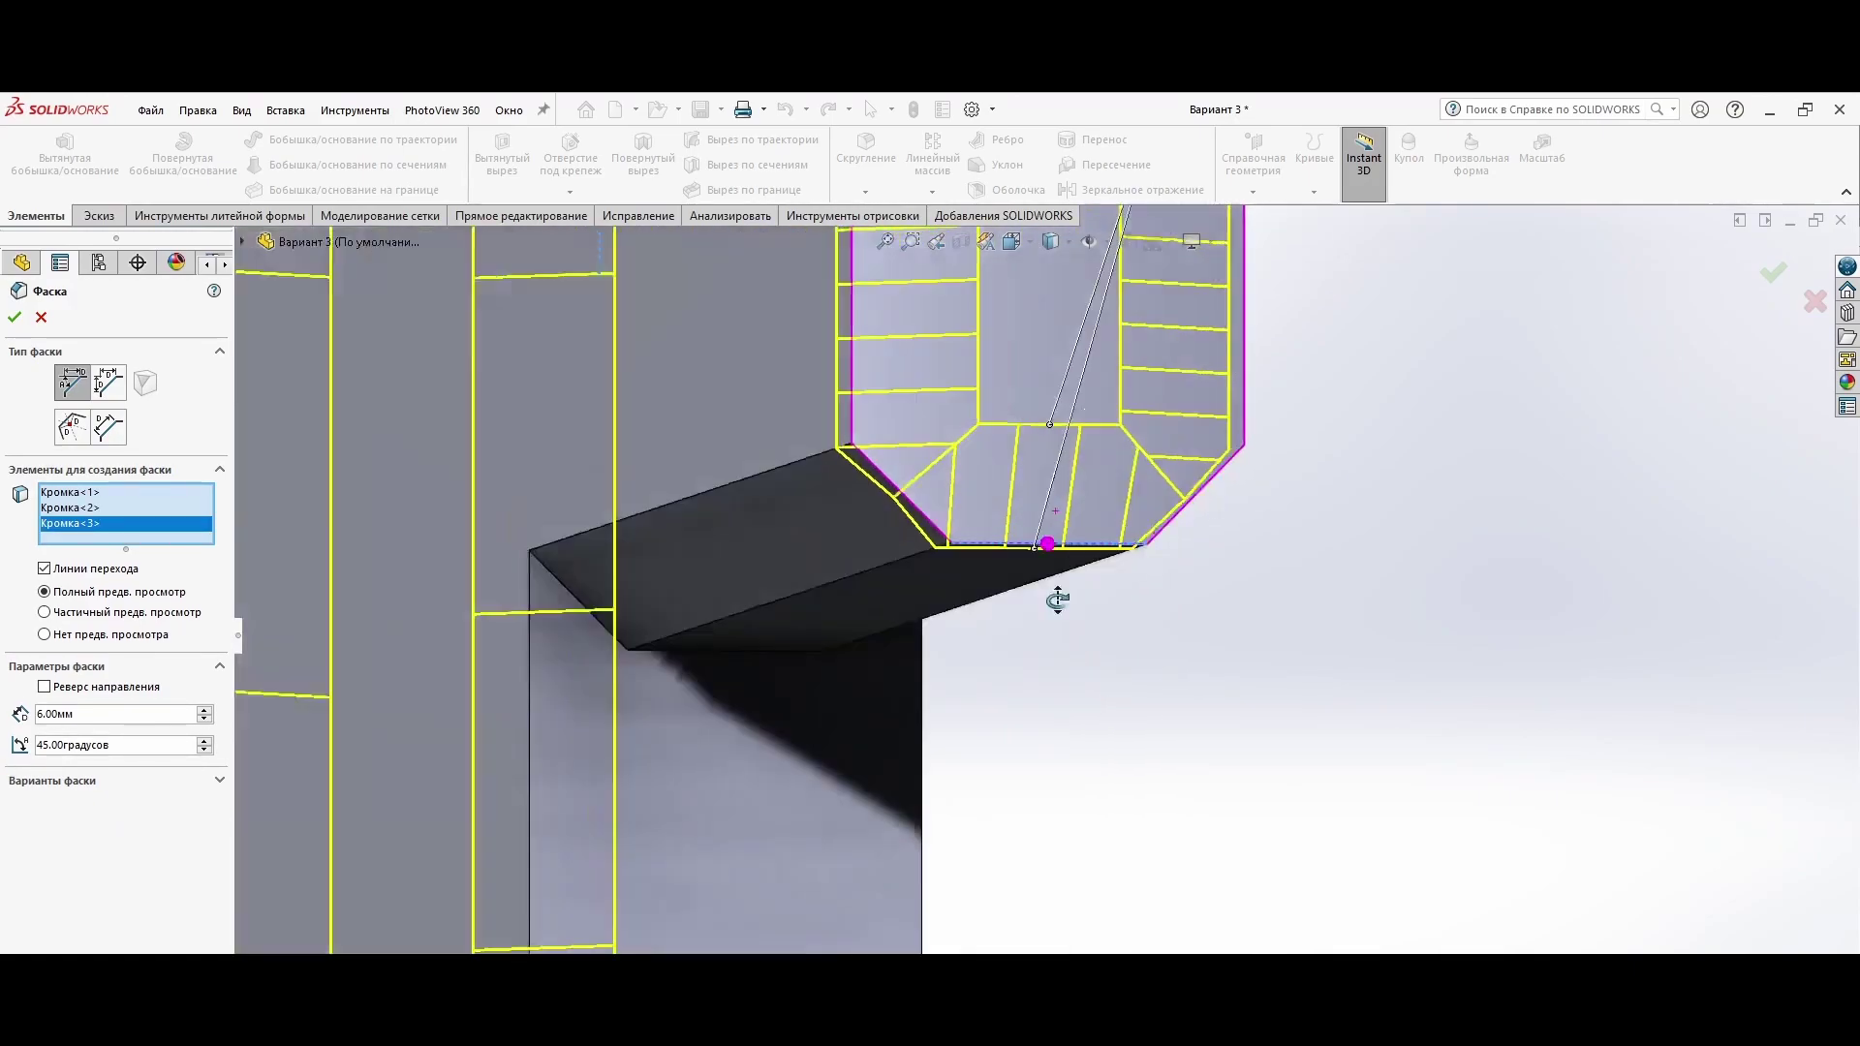
middle_drag(1055, 594, 969, 504)
click(969, 504)
scroll(1103, 498, up, 3)
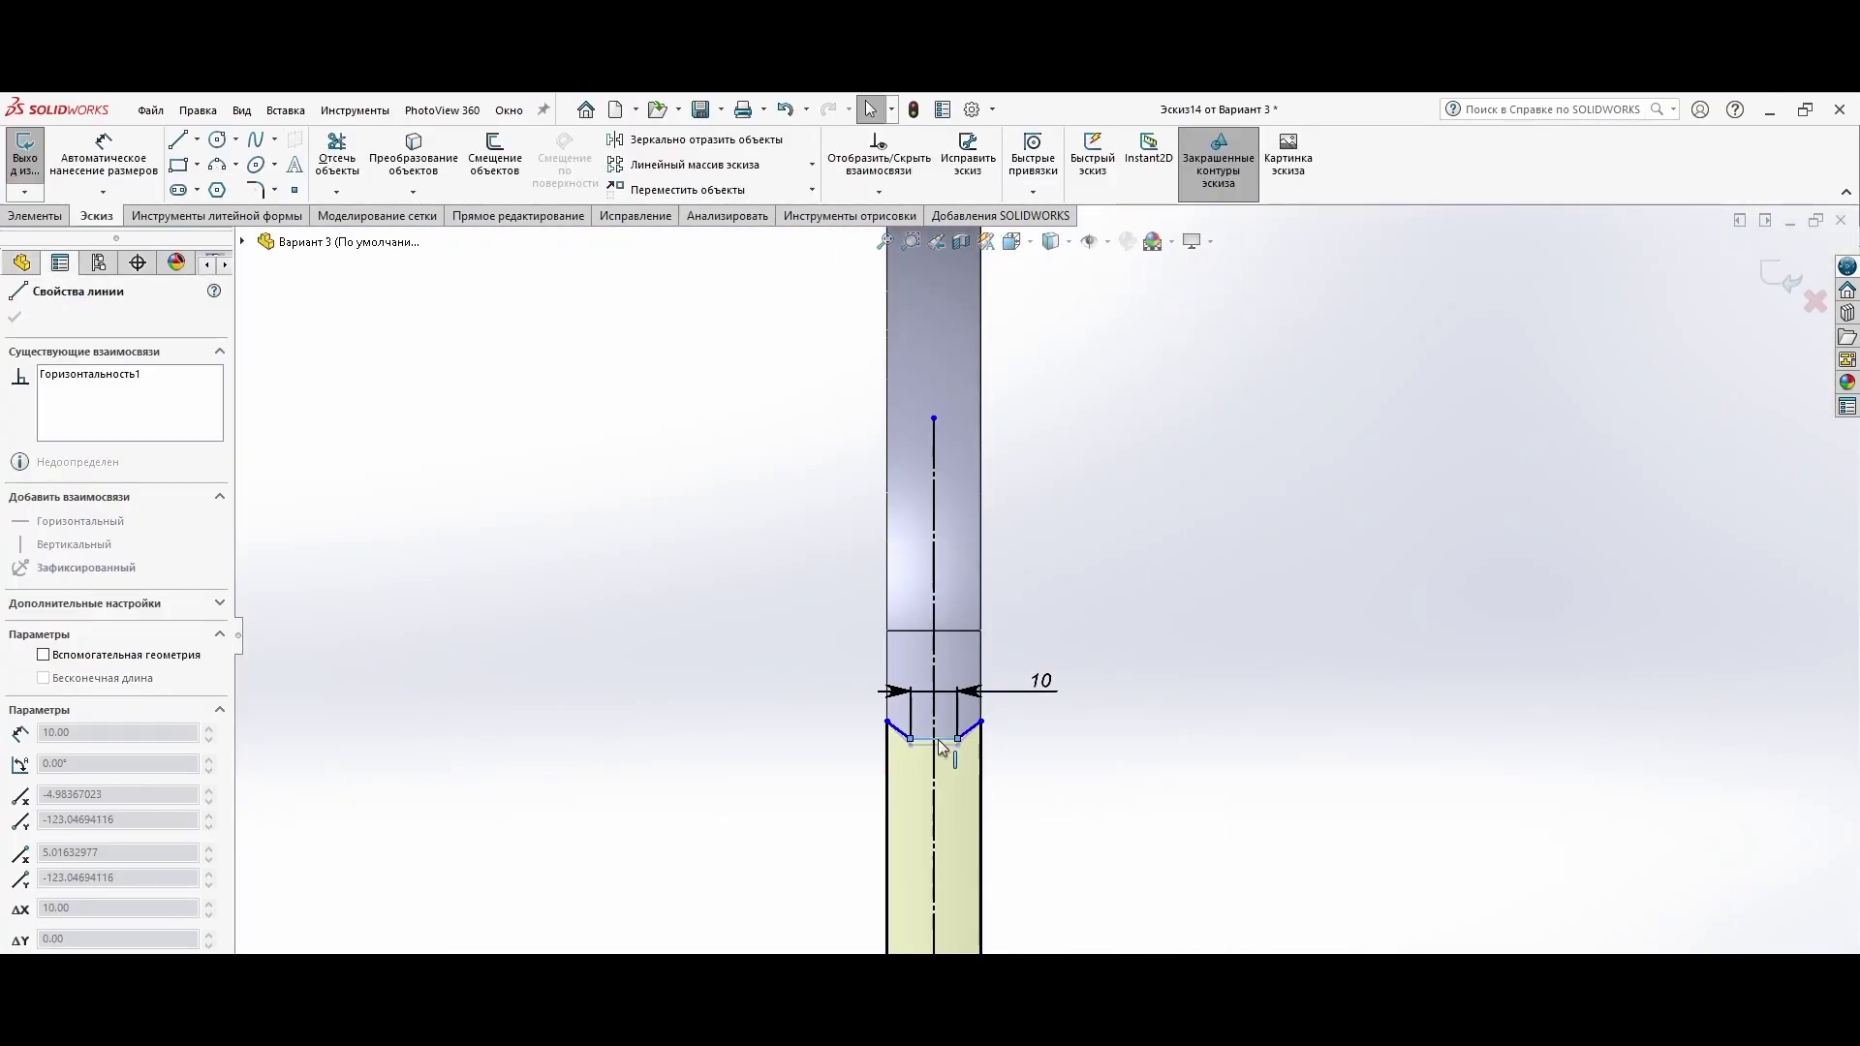
click(938, 740)
Step: Dimension the notch corner 110 mm from the ridge's top point
scroll(954, 869, up, 1)
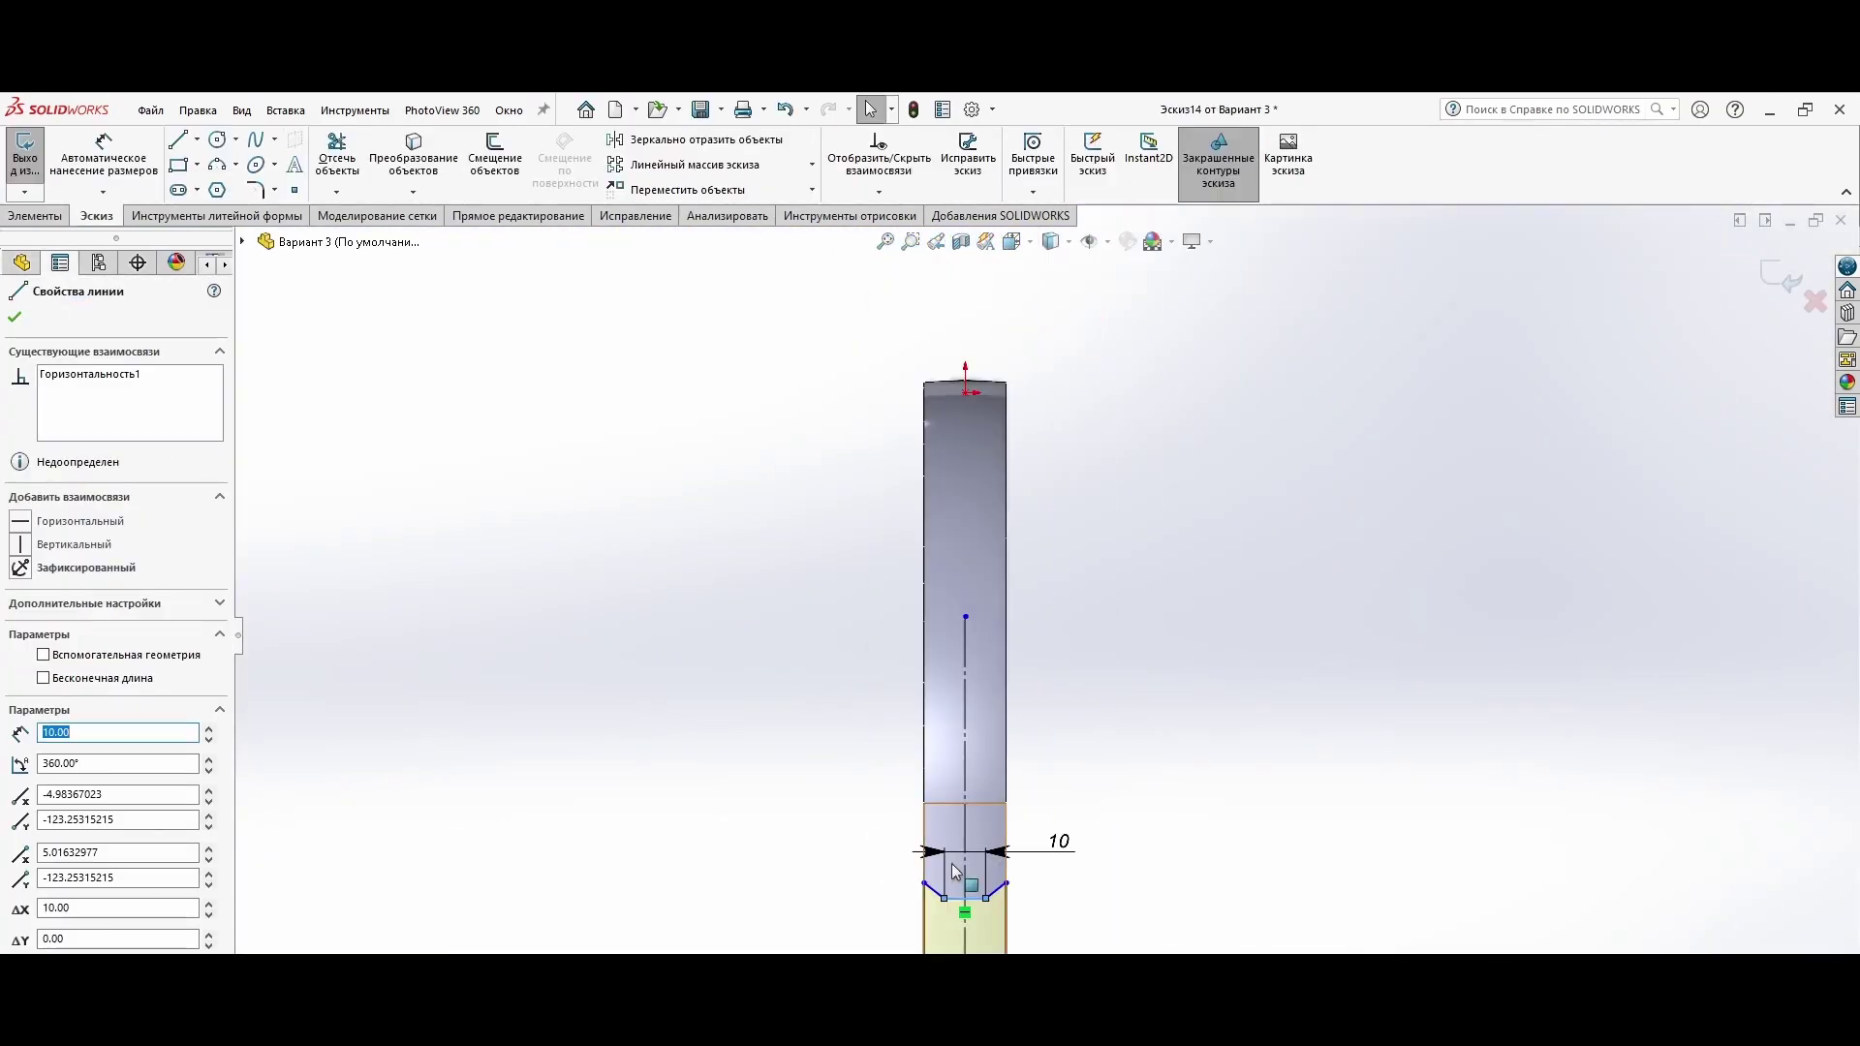
click(923, 882)
click(799, 600)
text(110)
key(Return)
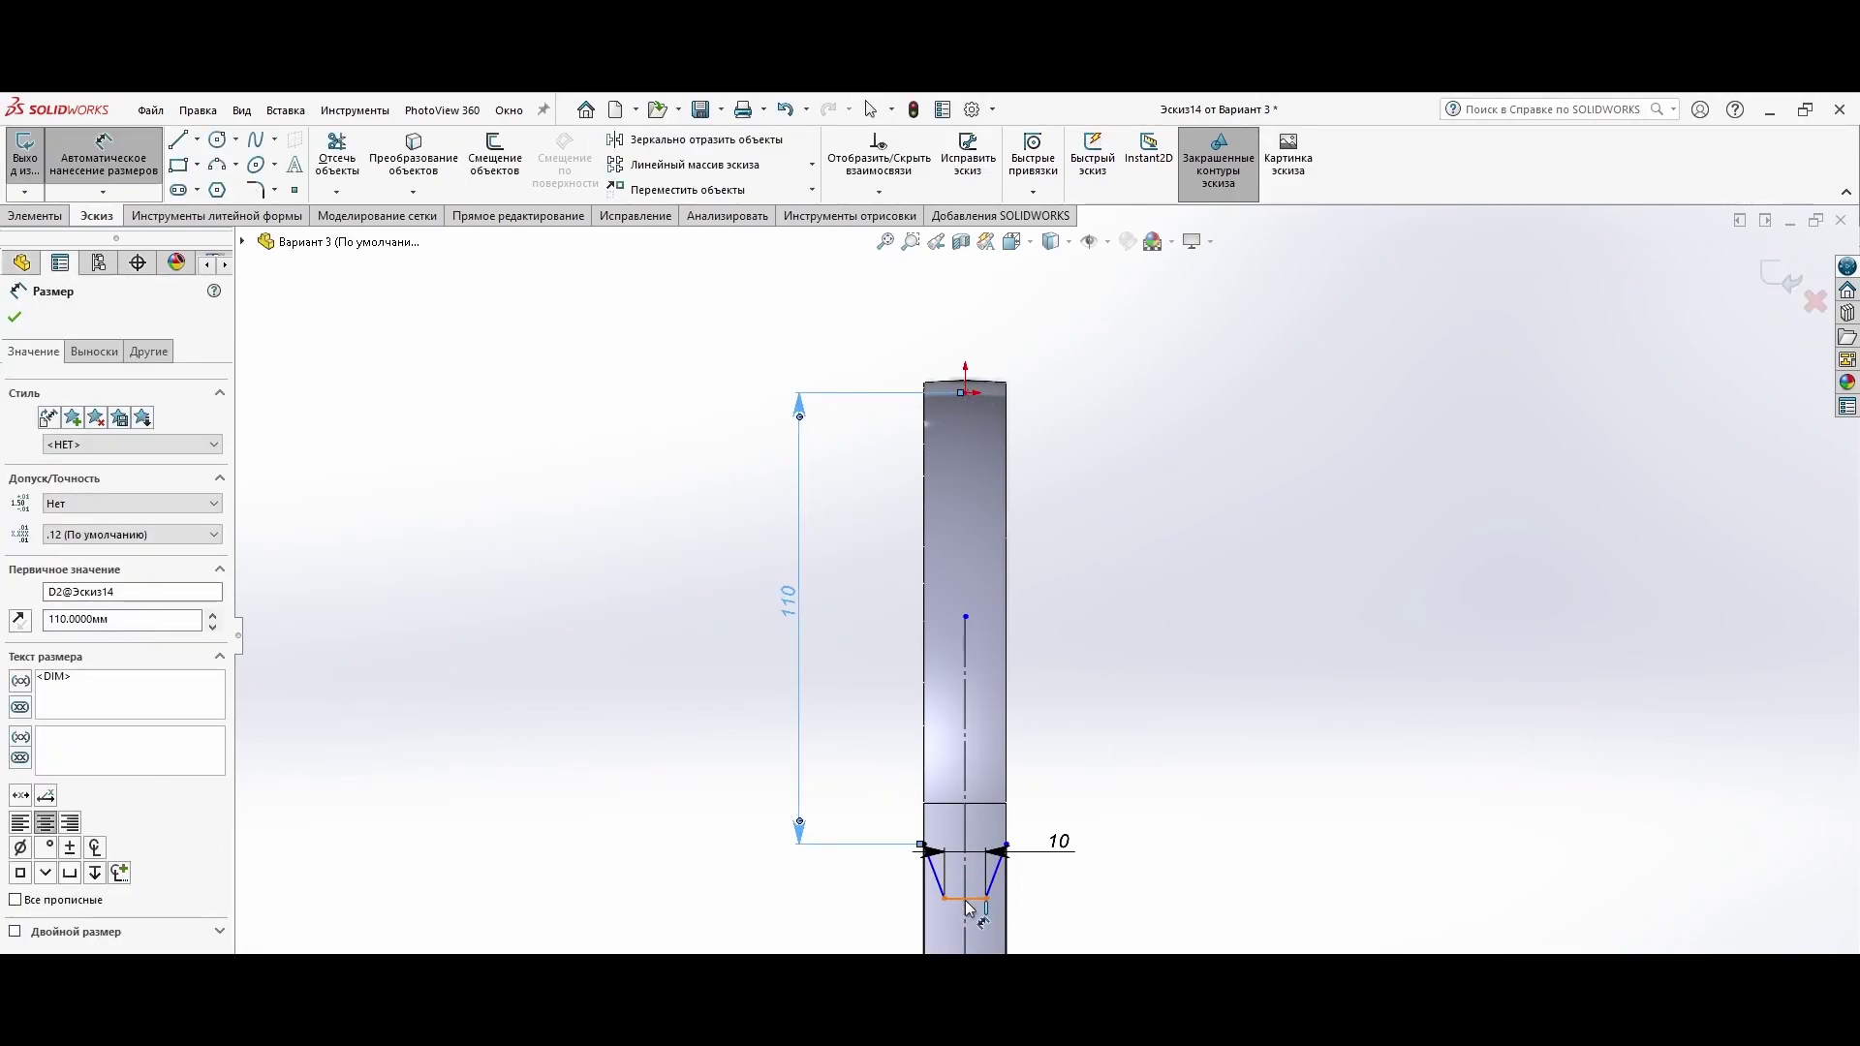
click(1141, 620)
scroll(1041, 784, up, 2)
scroll(969, 770, up, 2)
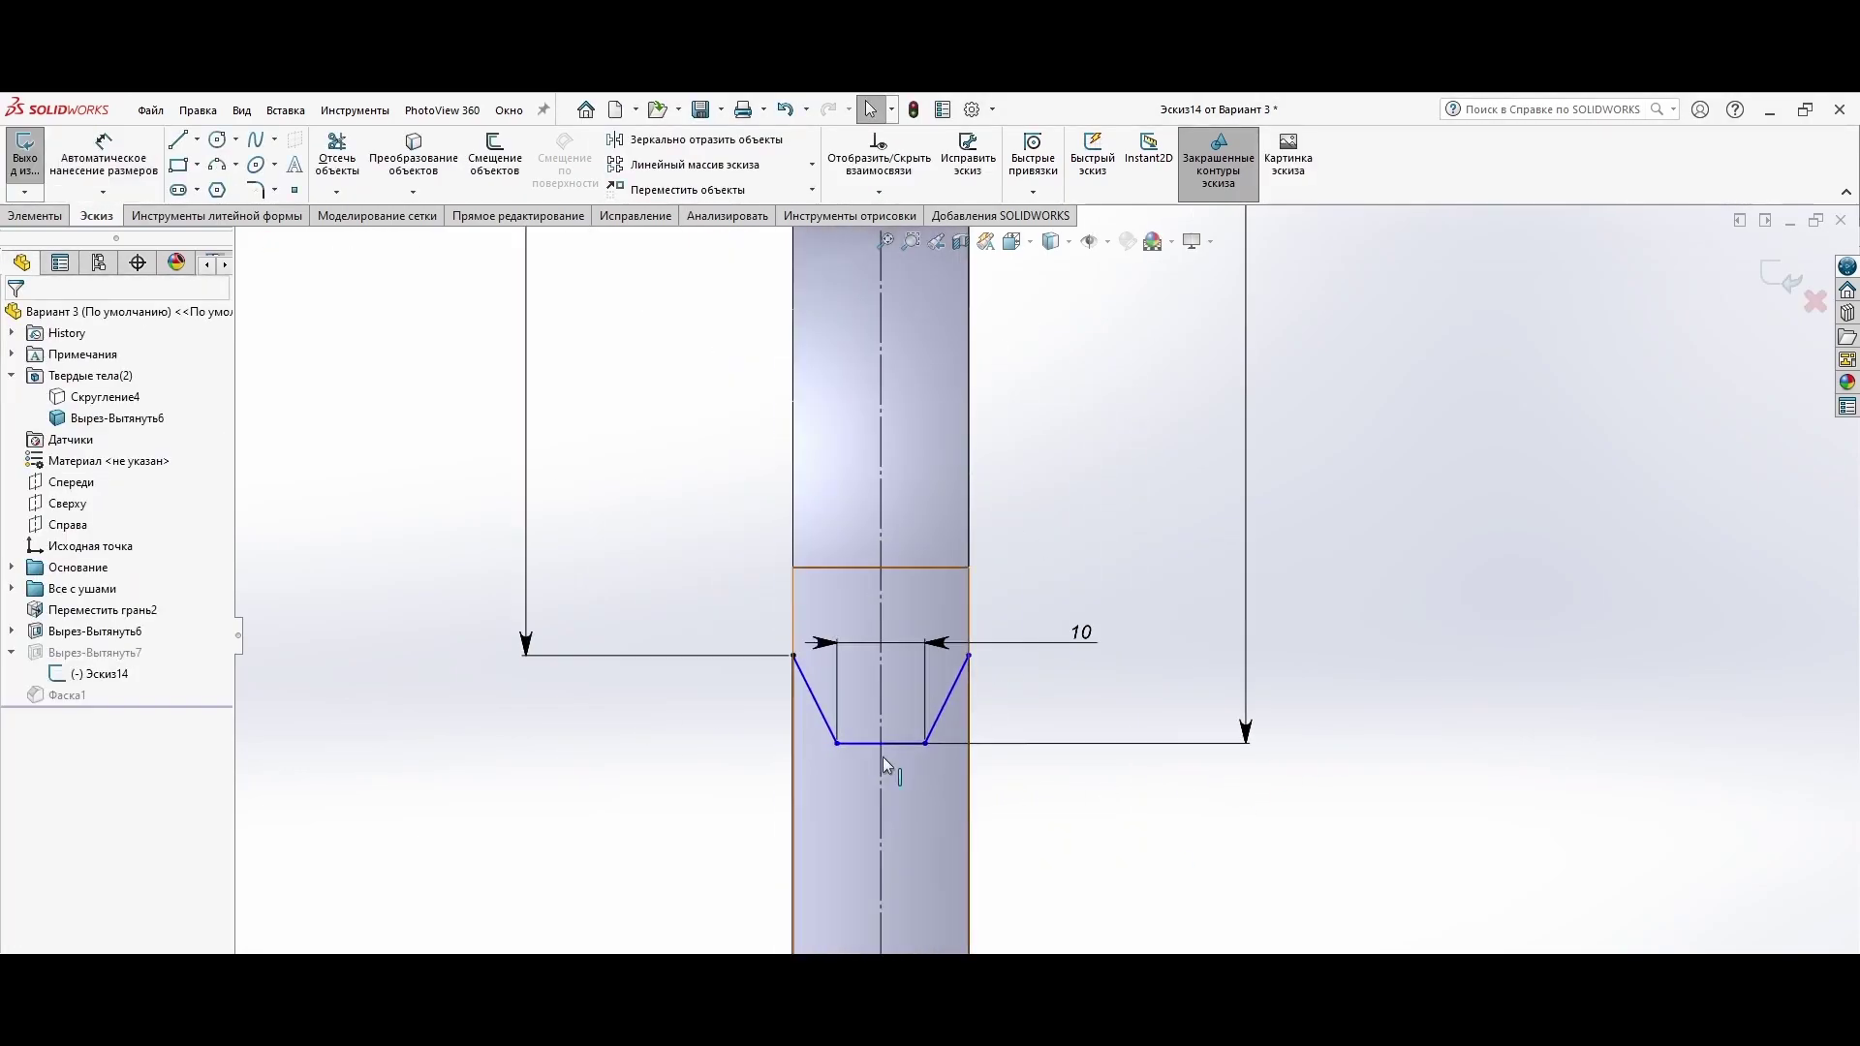
Step: Add the 120 mm dimension to the notch bottom and rebuild the ridge
click(883, 744)
click(1286, 706)
scroll(892, 746, down, 2)
double_click(823, 432)
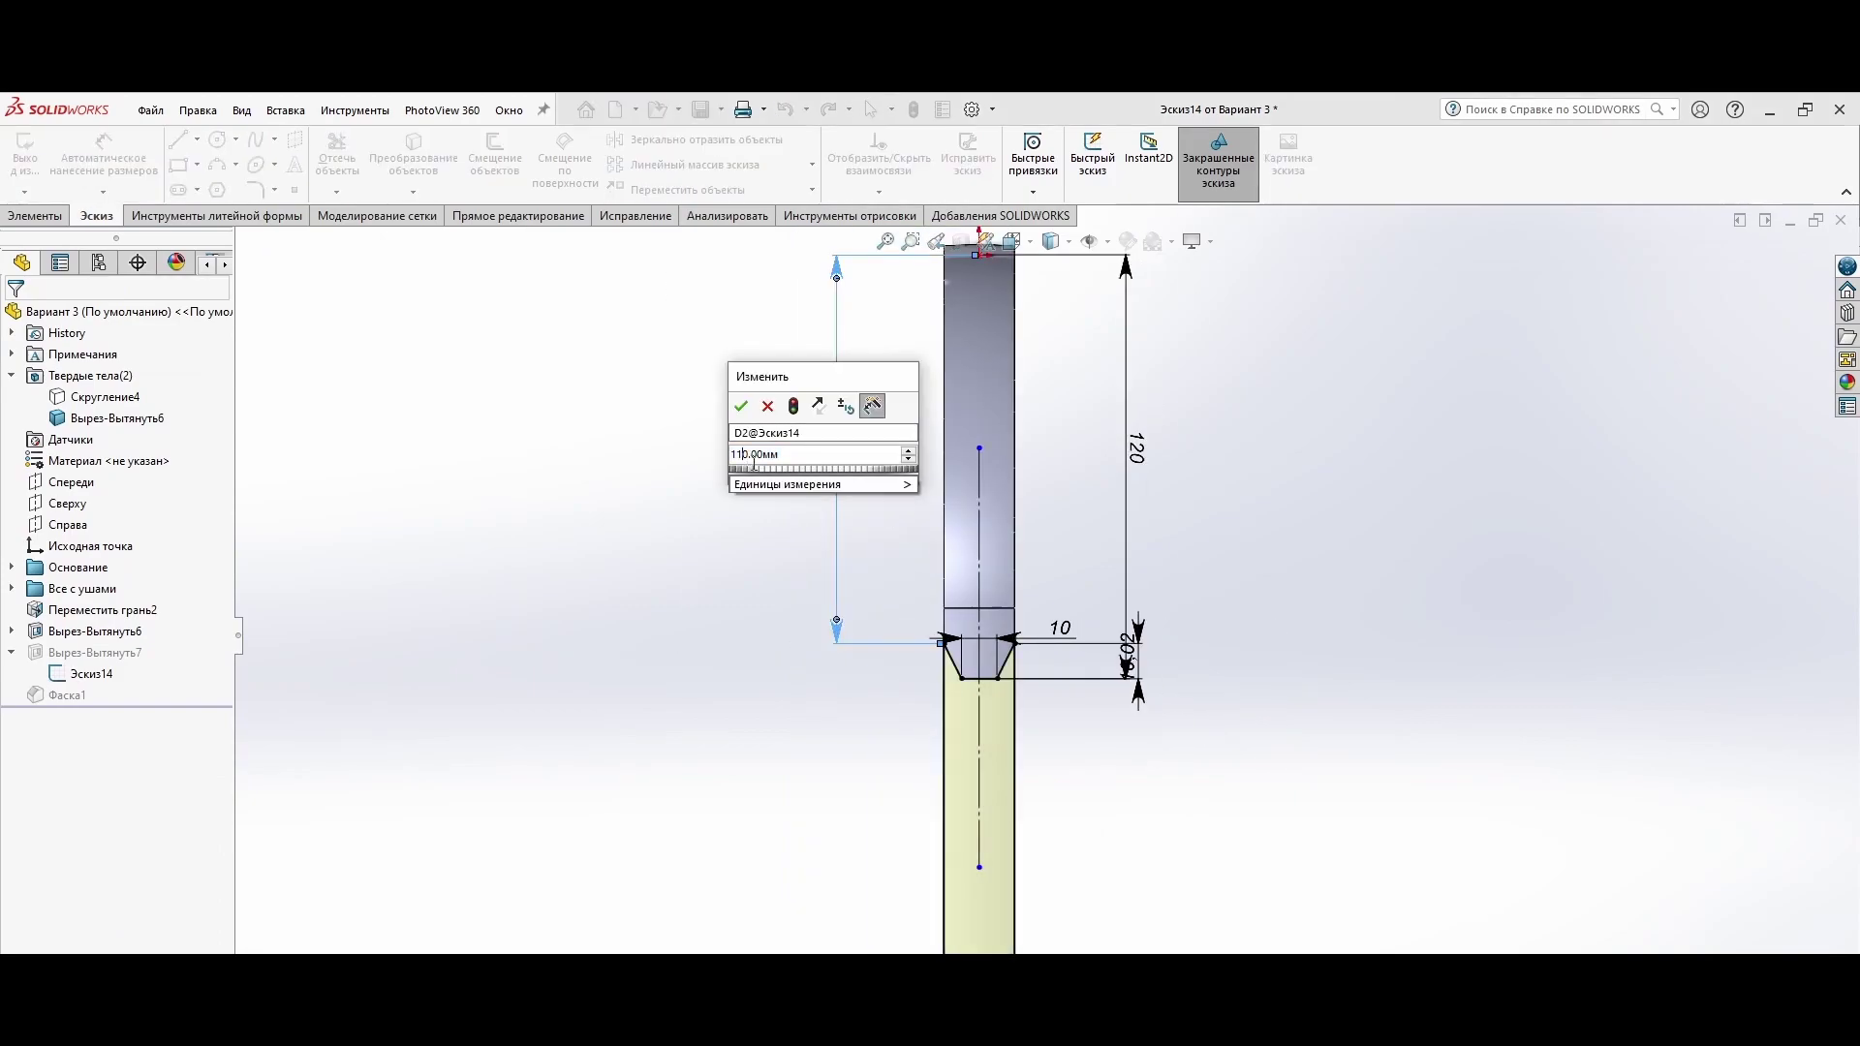
key(Return)
scroll(891, 701, up, 3)
scroll(968, 756, down, 2)
click(1090, 779)
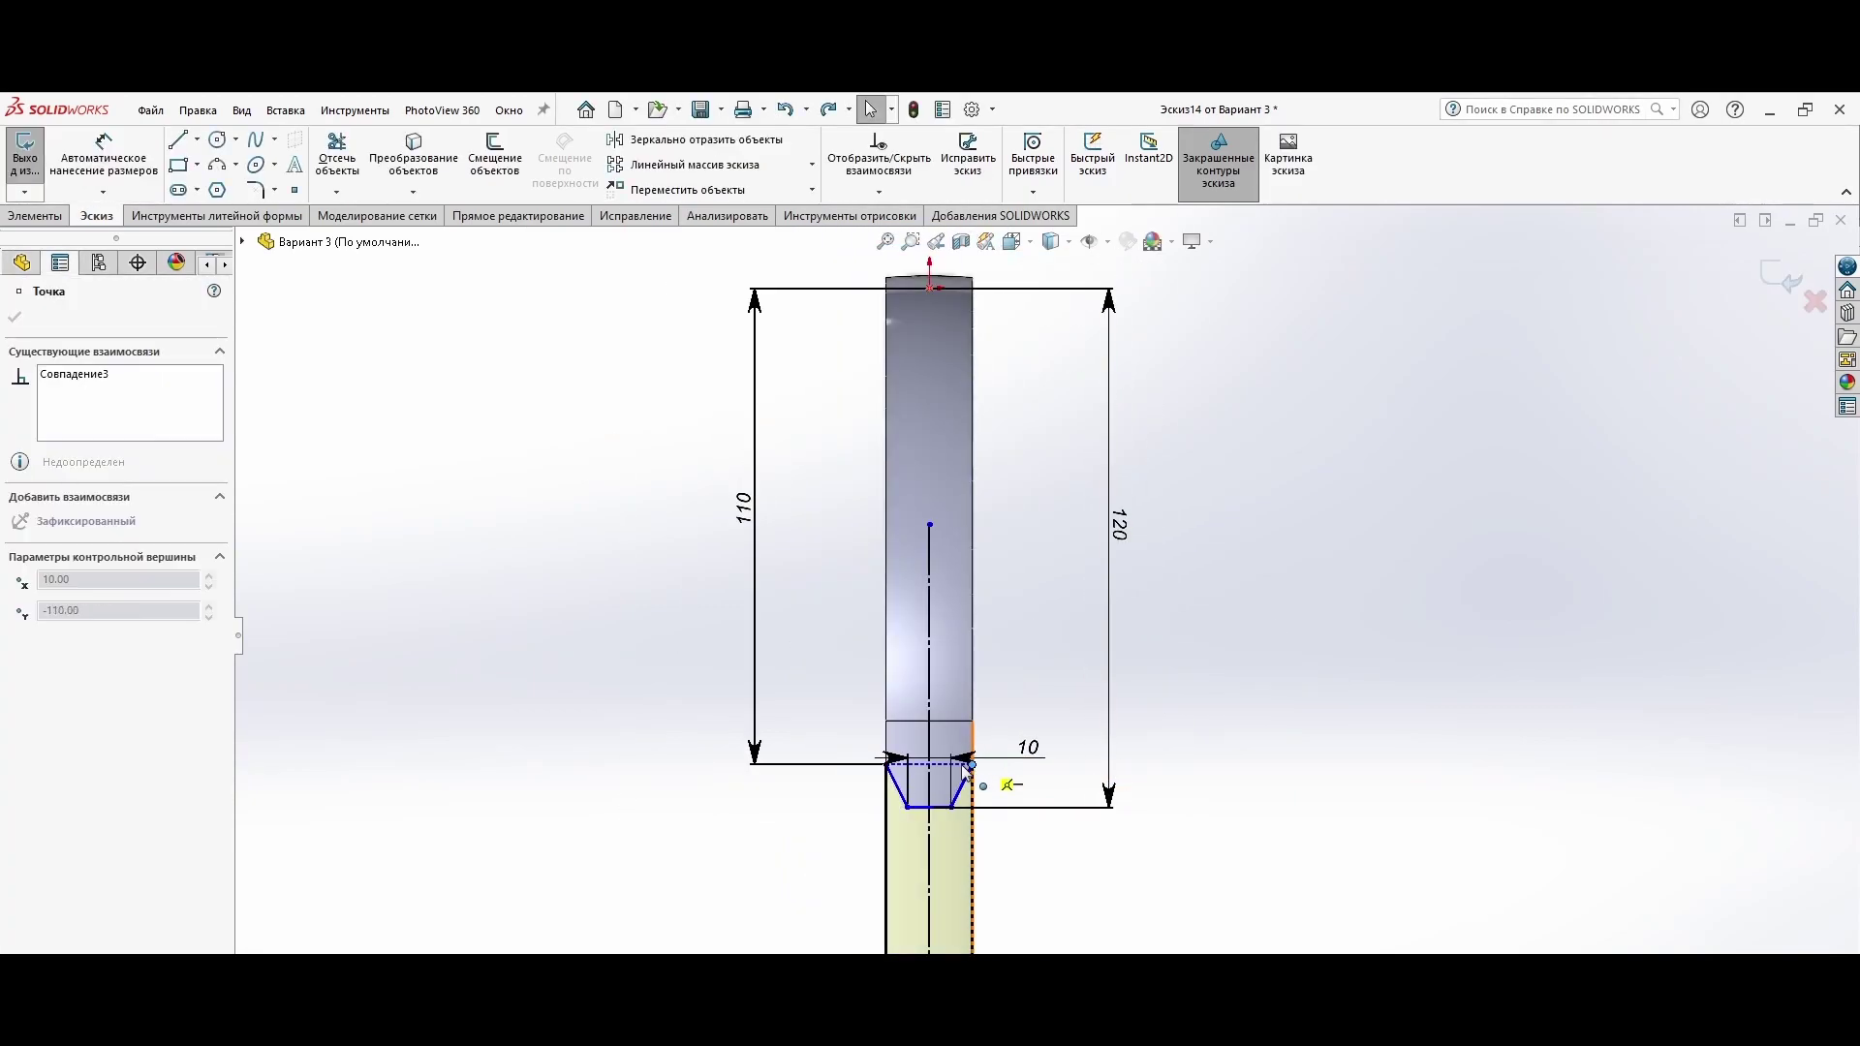
click(1114, 560)
scroll(954, 746, up, 4)
click(870, 574)
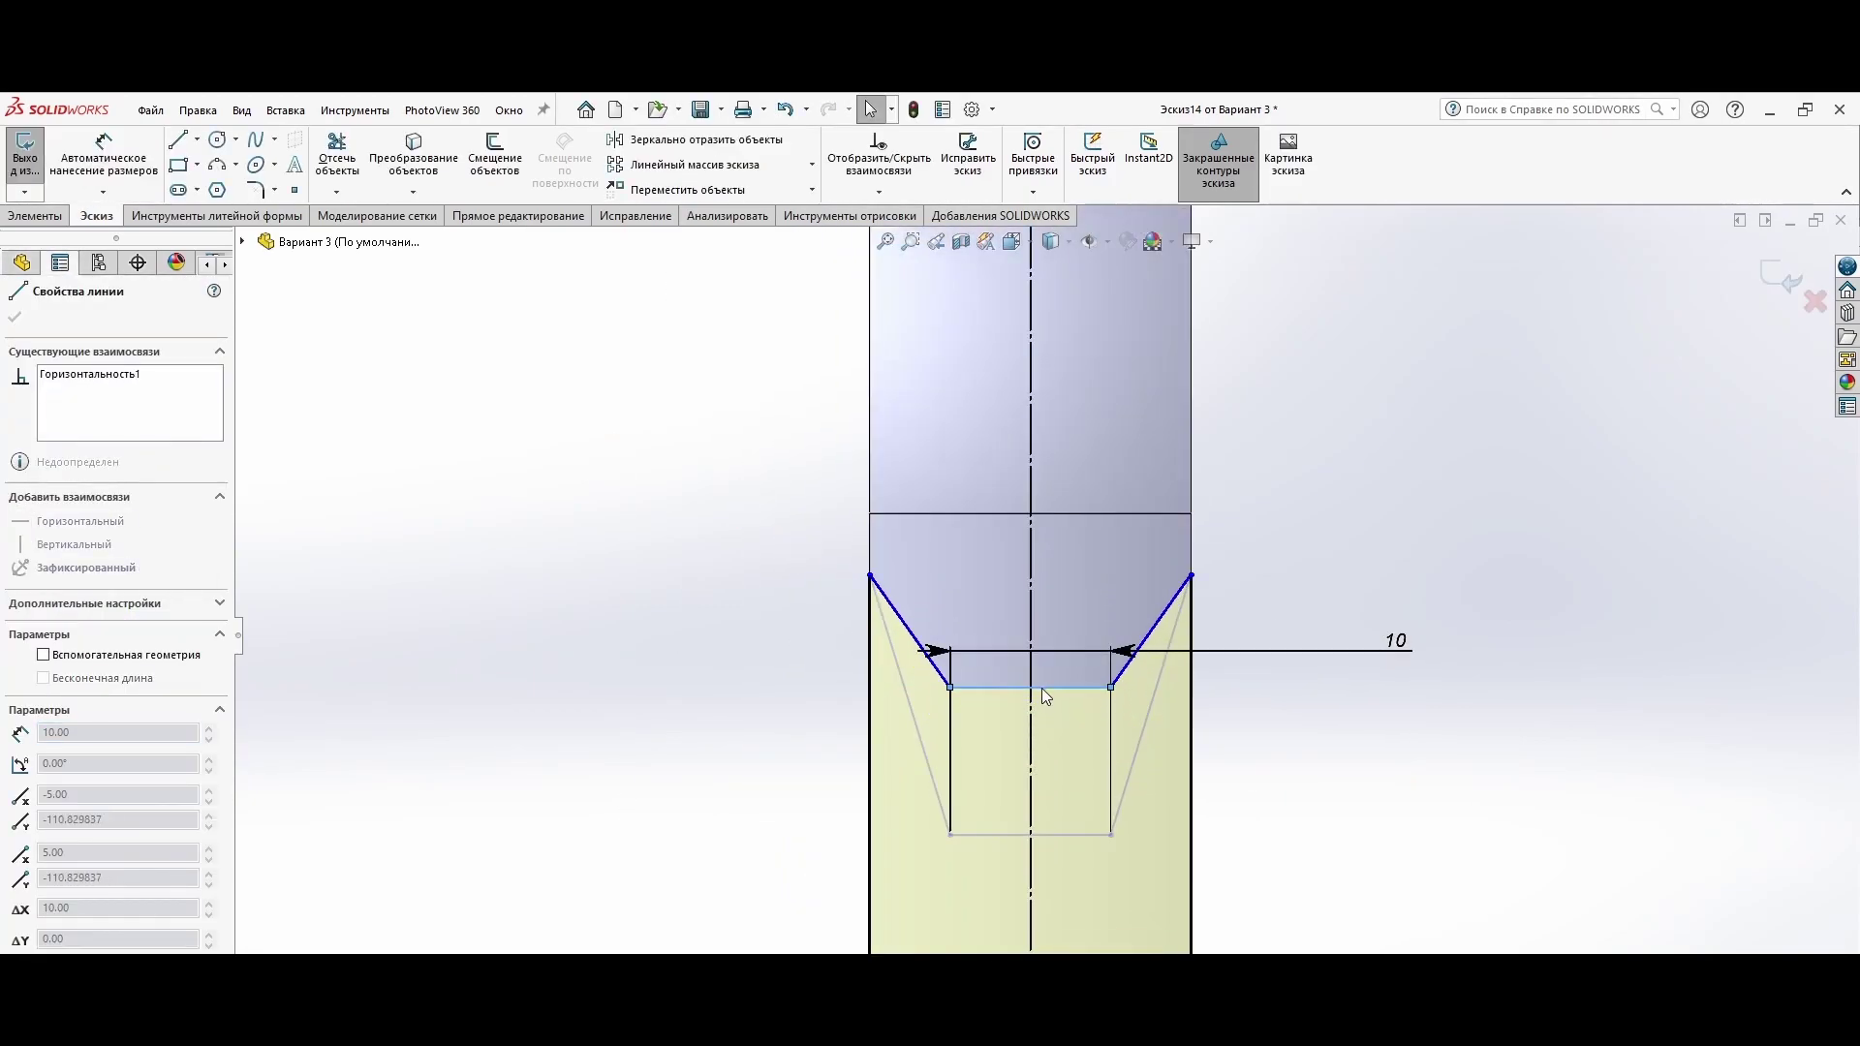
key(ctrl+b)
Step: Bring up and dismiss the helmet body's shortcut menu
right_click(85, 397)
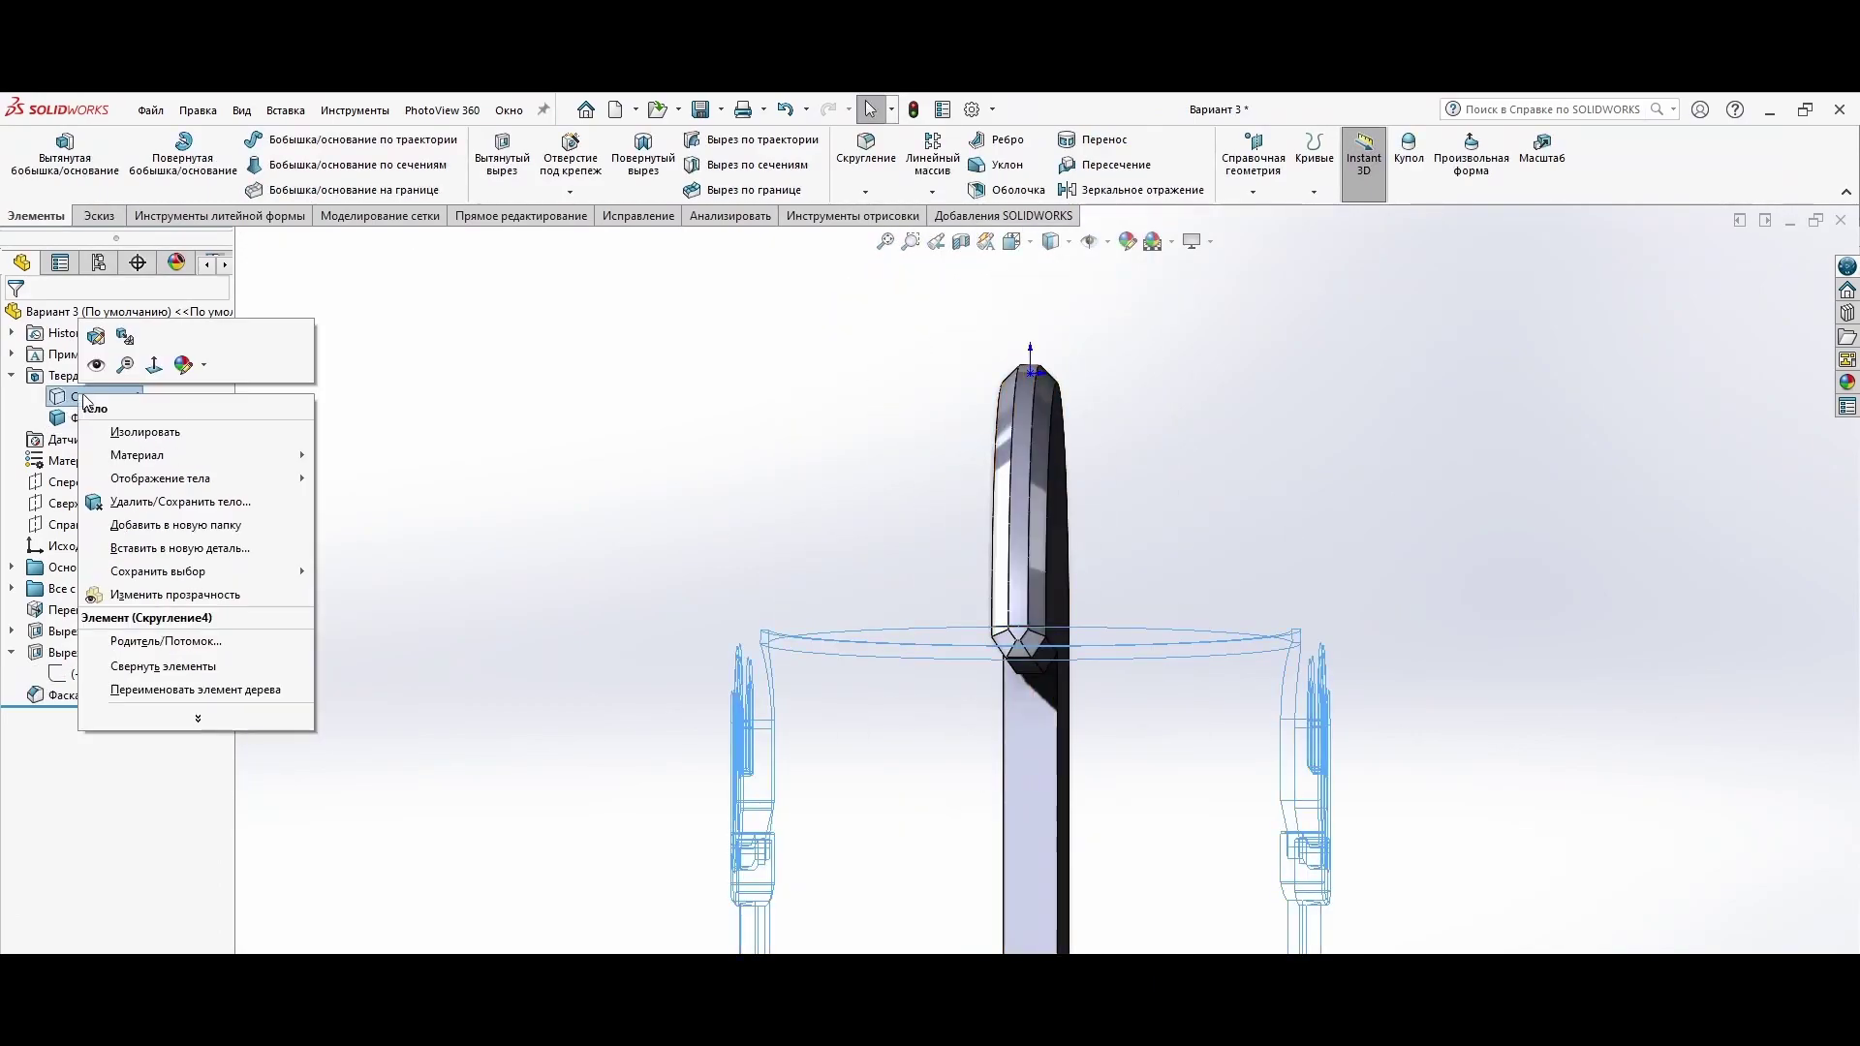
click(627, 502)
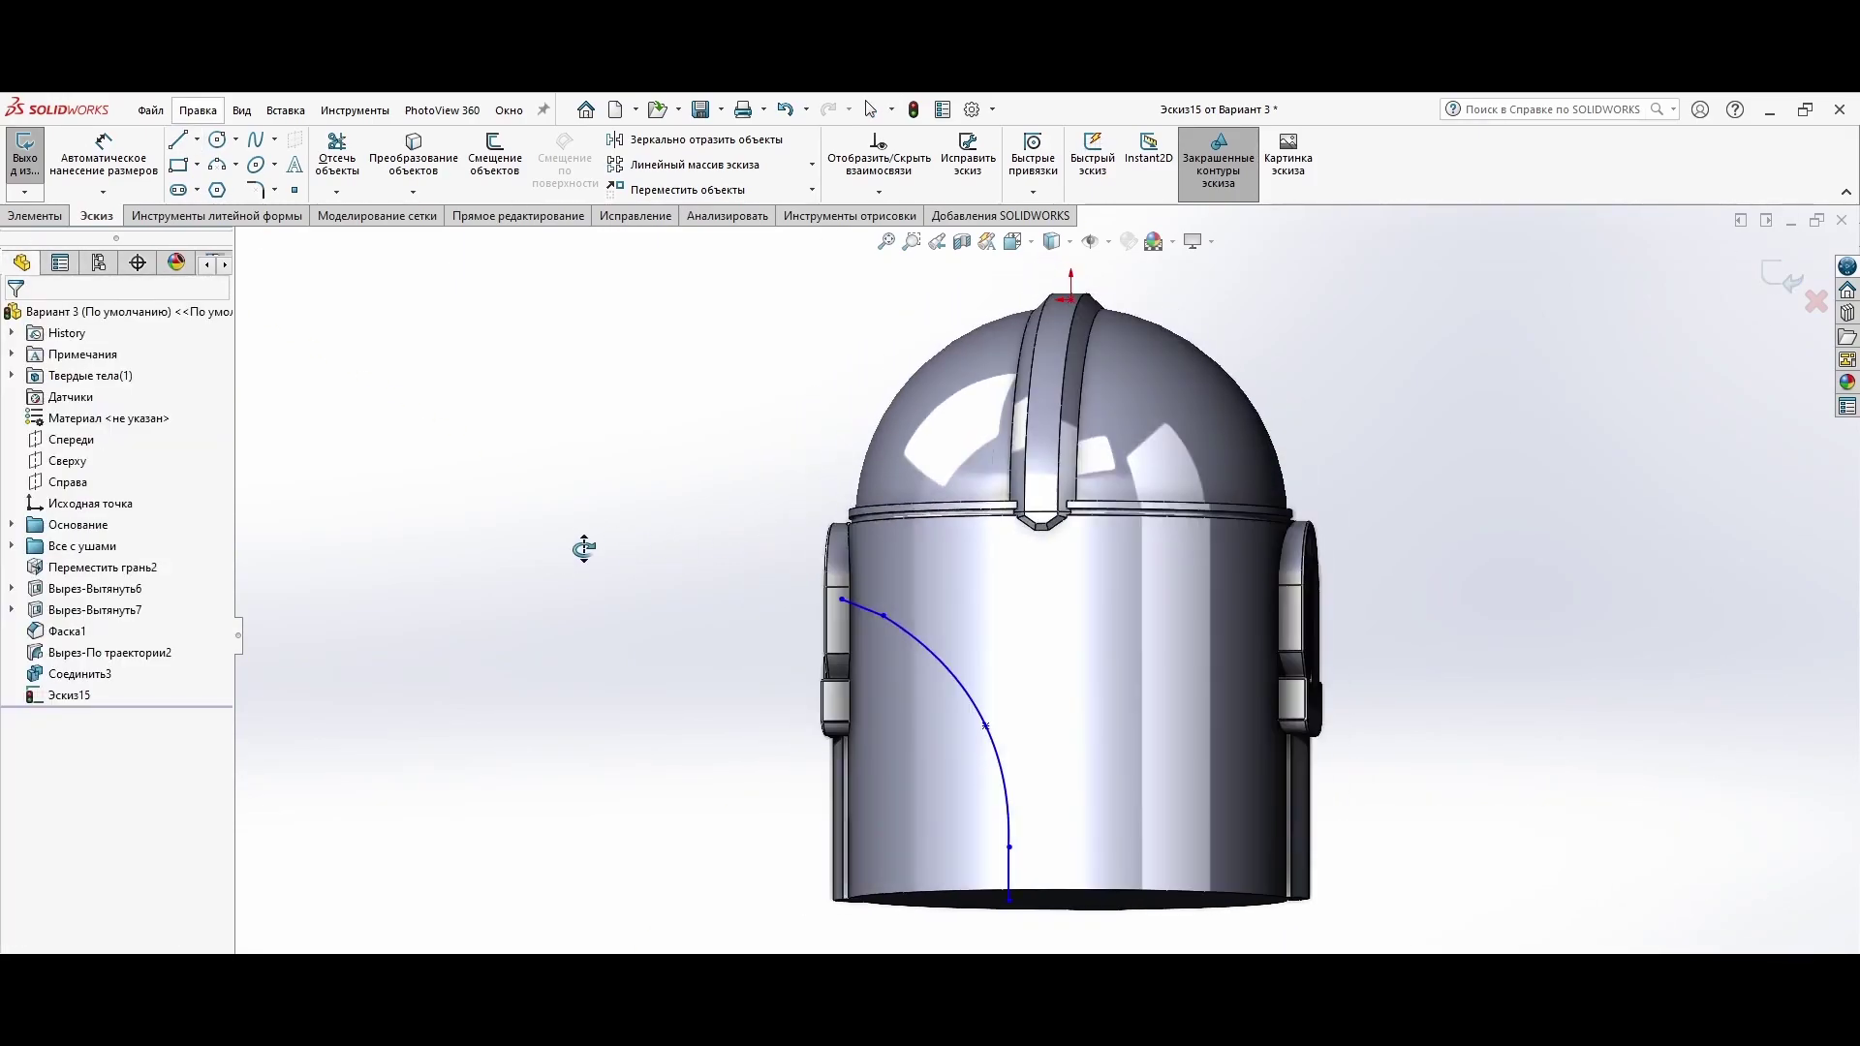
Step: Project the Эскиз15 curve onto the helmet face, creating Кривая1
key(alt+Tab)
key(space)
key(alt+Tab)
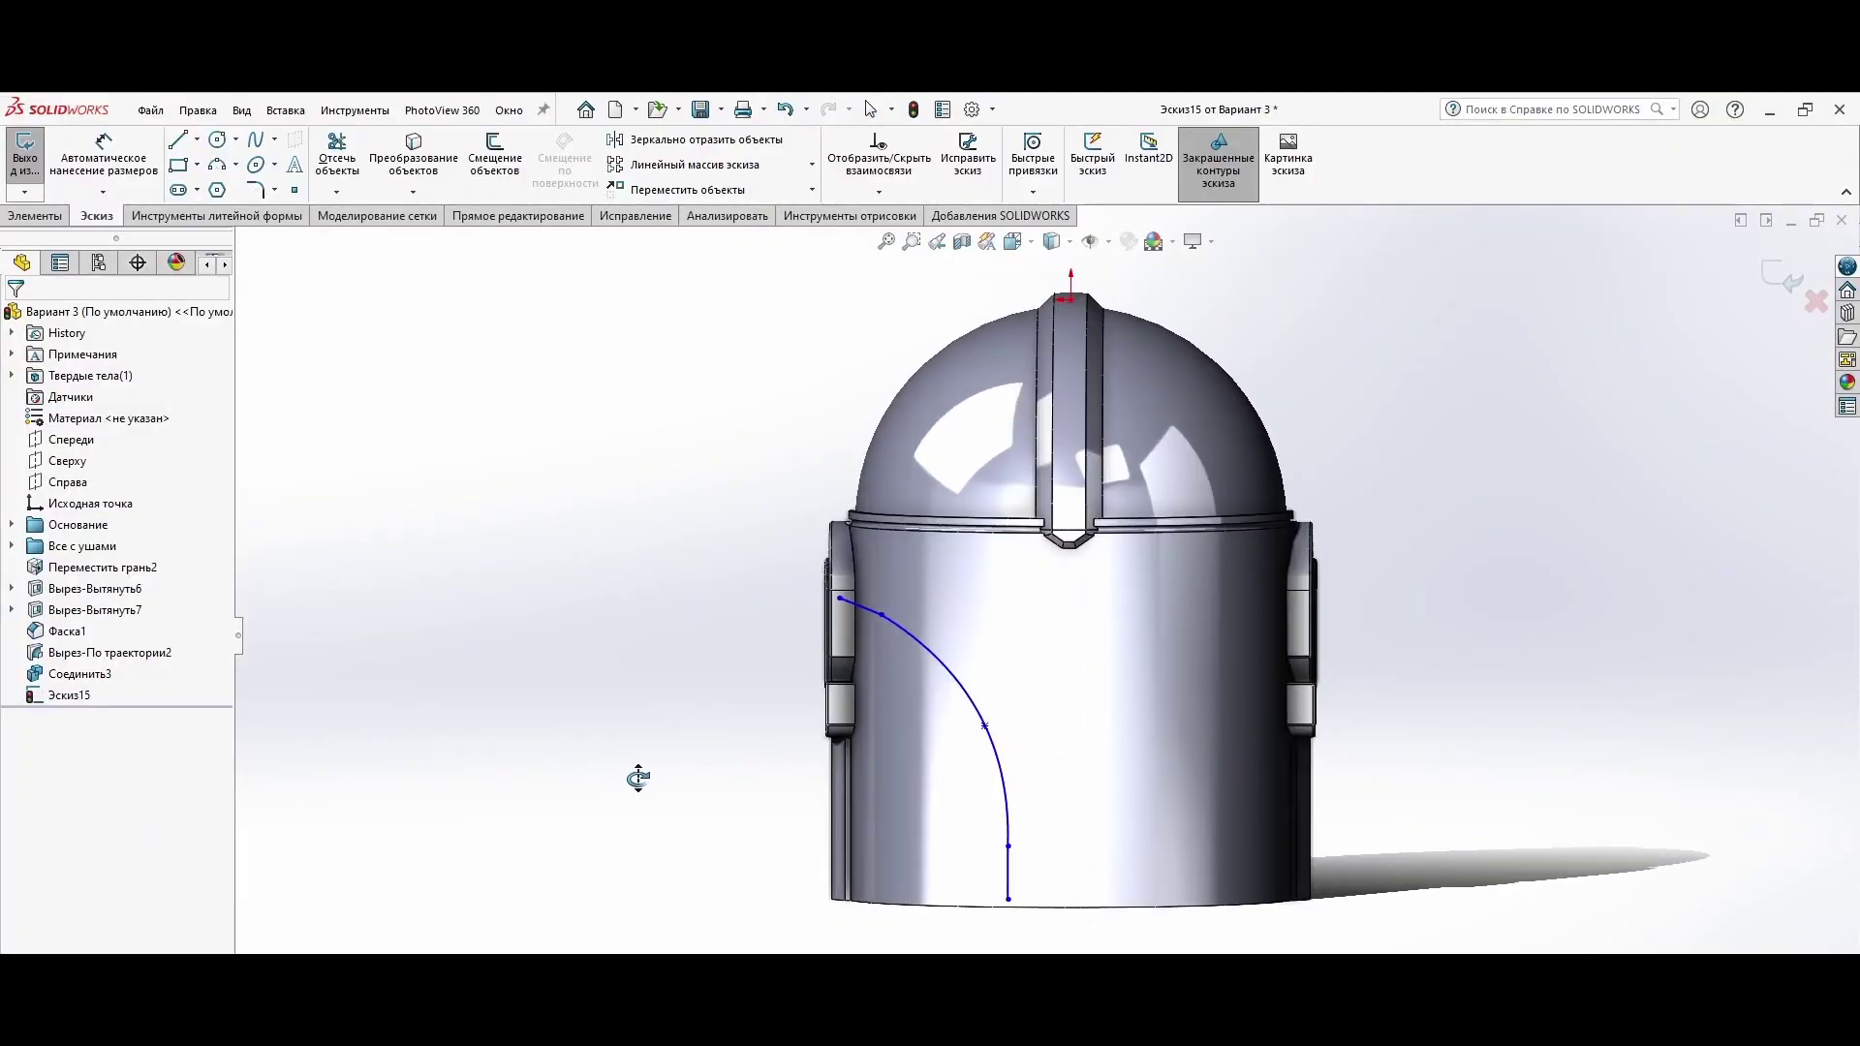
scroll(888, 614, up, 5)
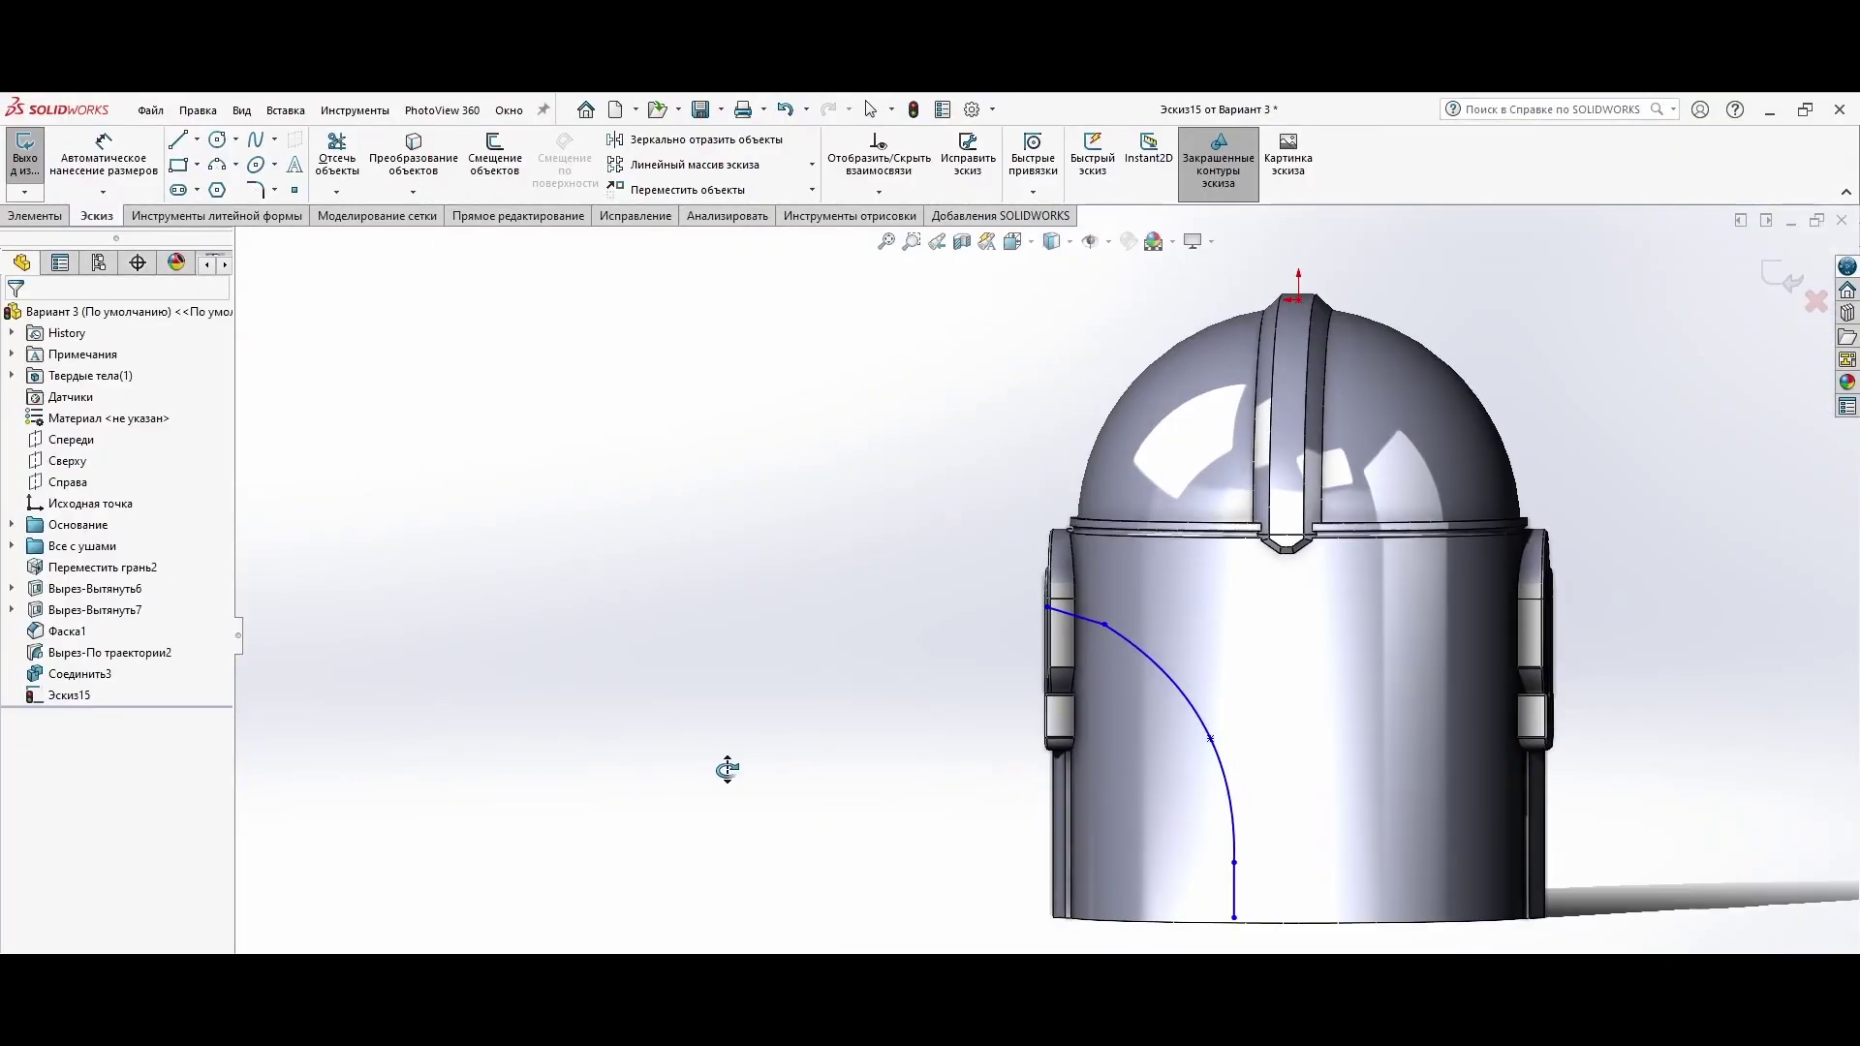
click(286, 109)
mouse_move(318, 188)
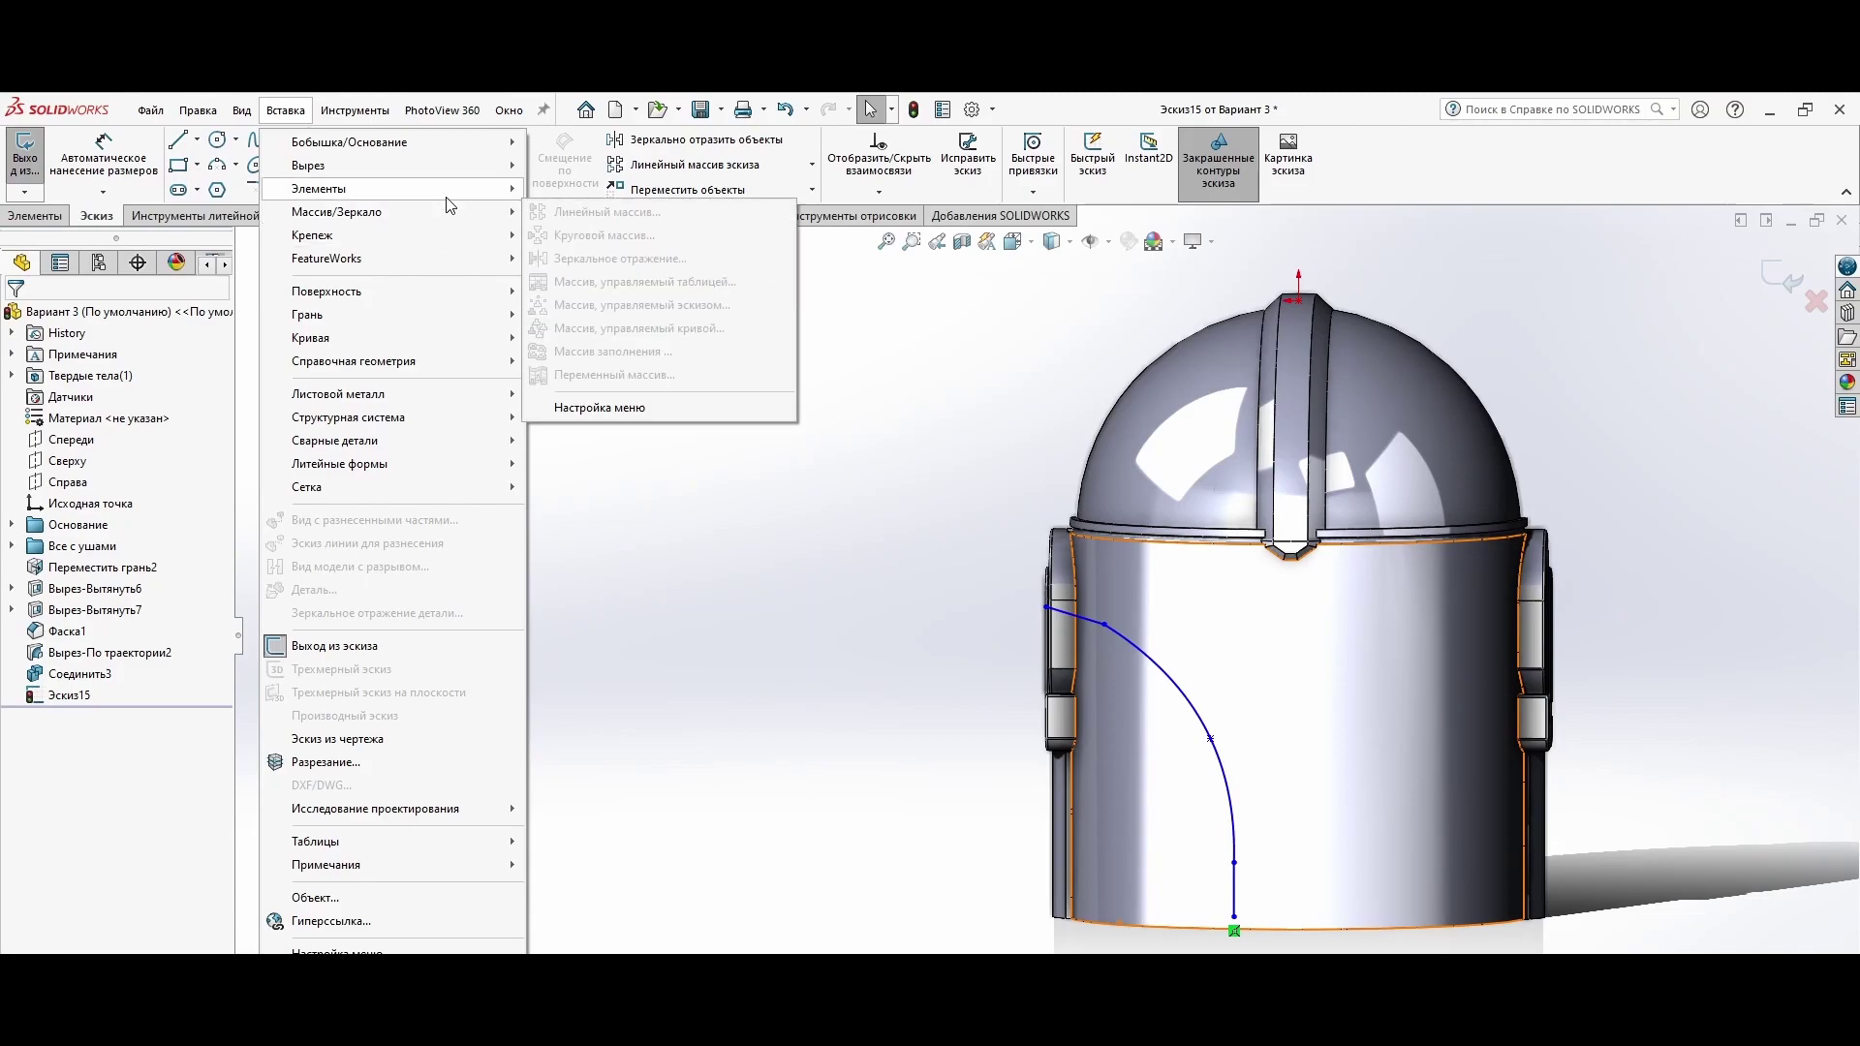
click(291, 164)
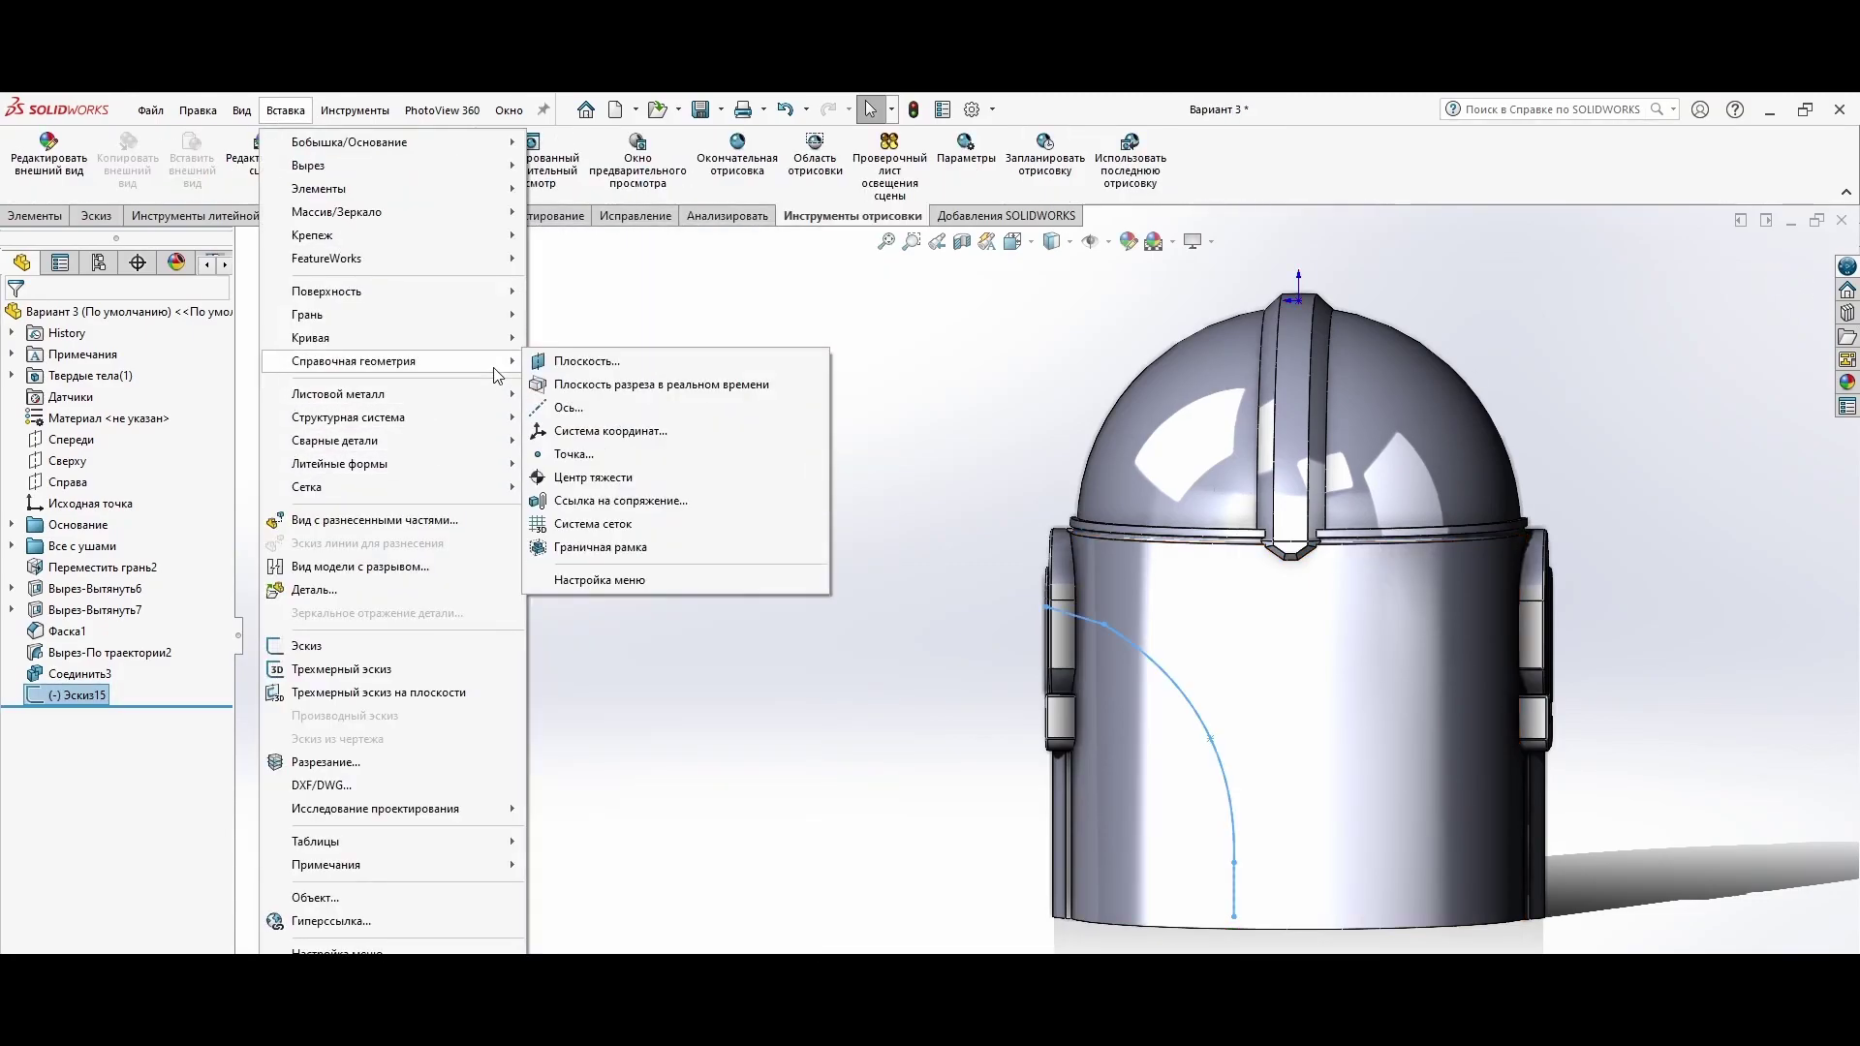
click(655, 371)
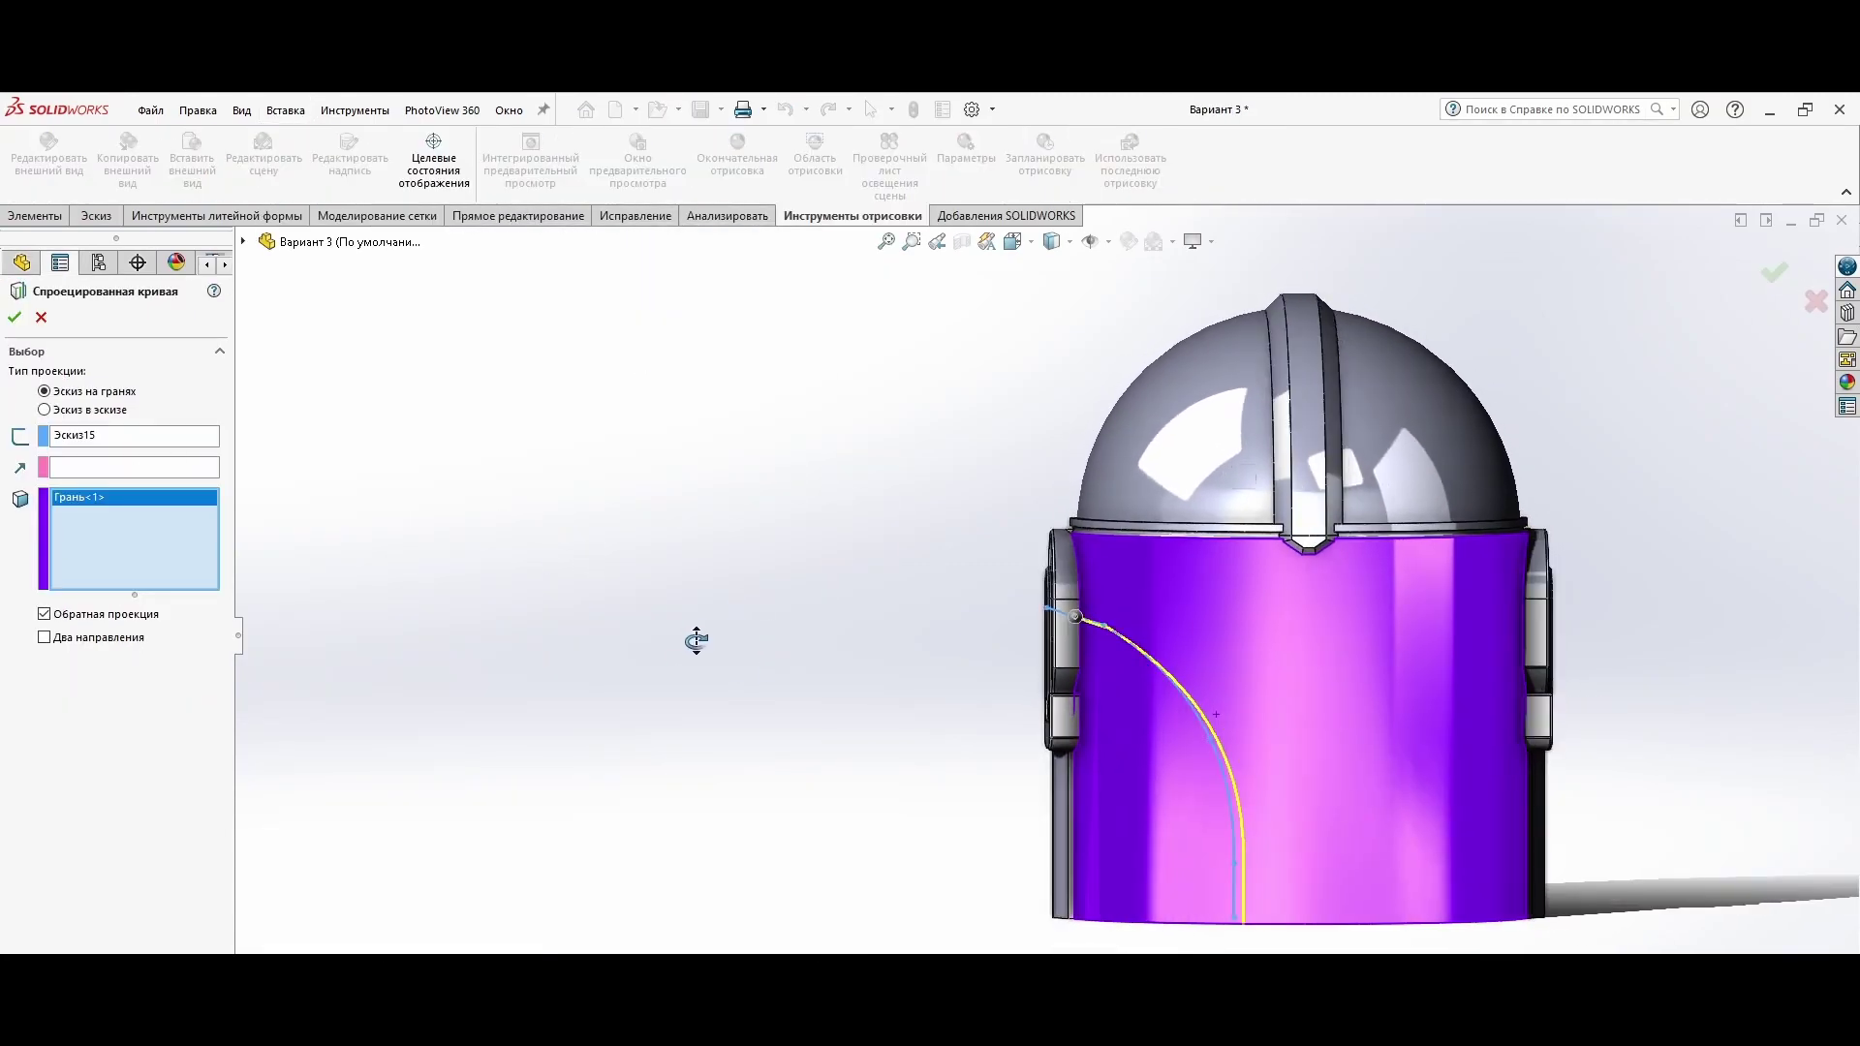
key(Return)
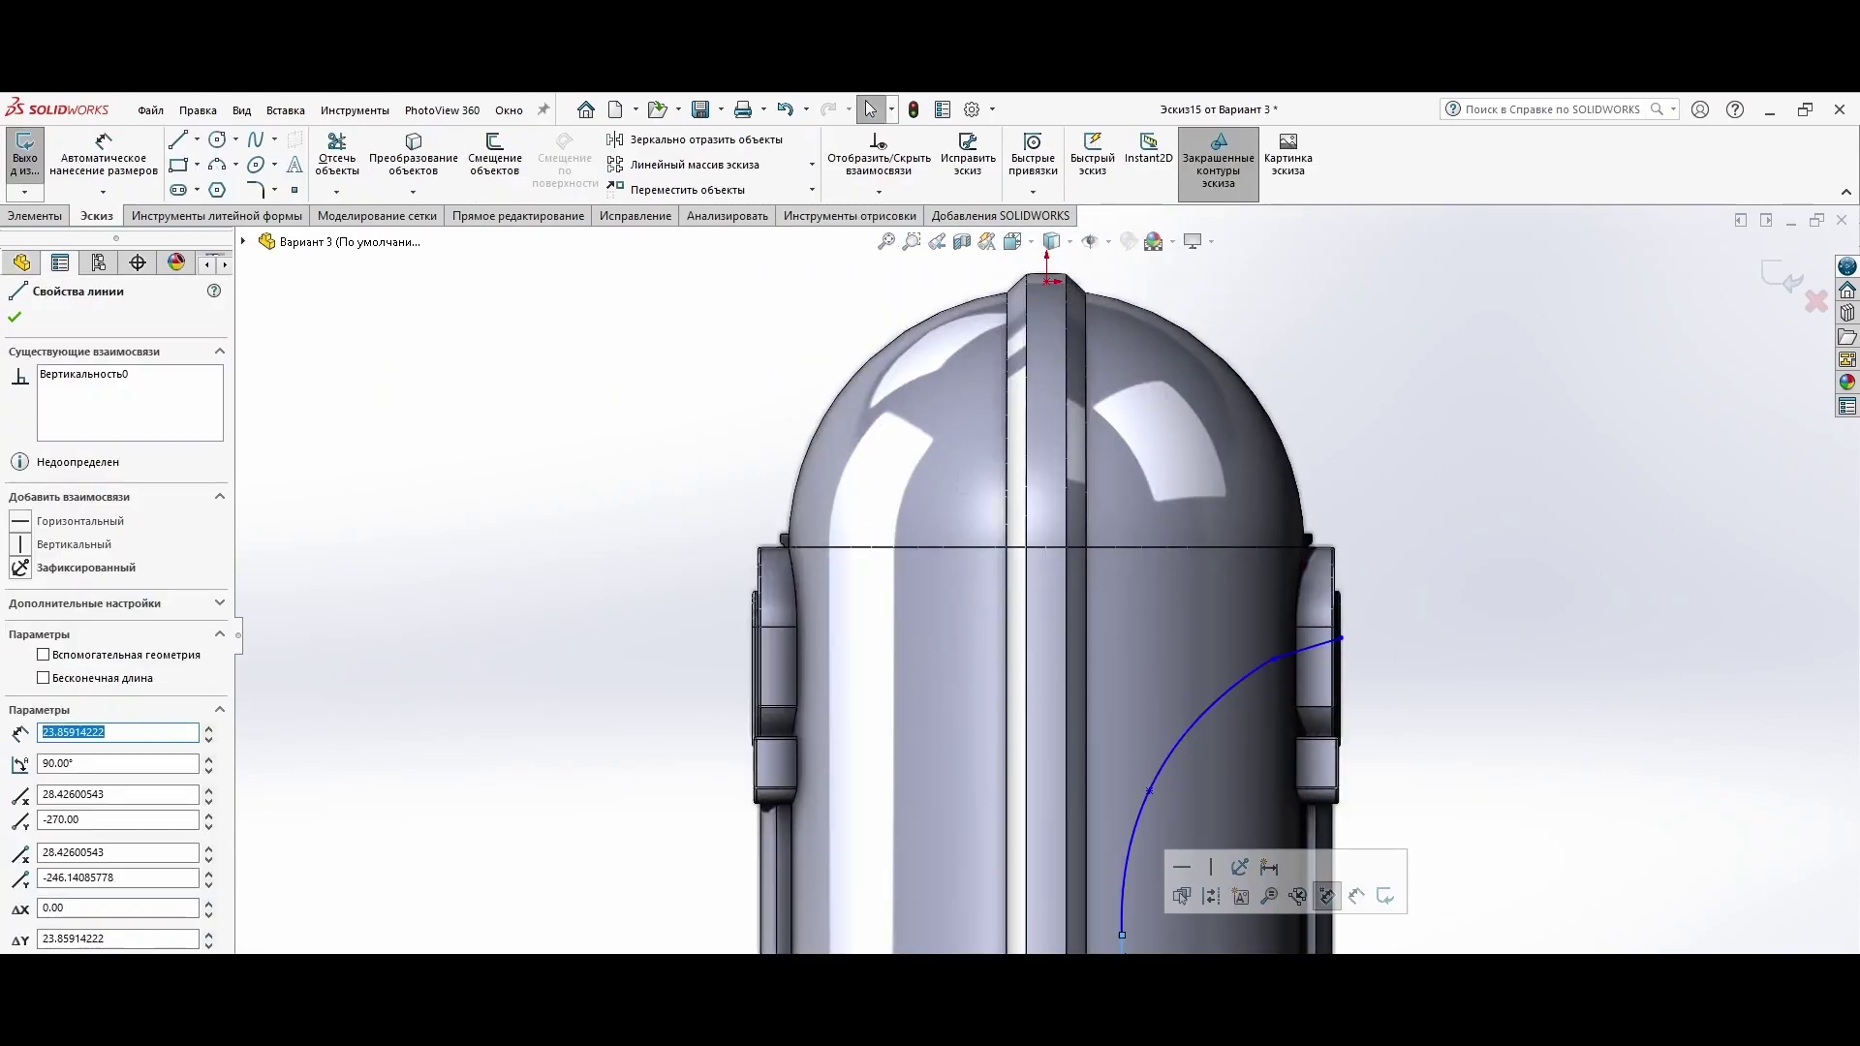
key(ctrl+b)
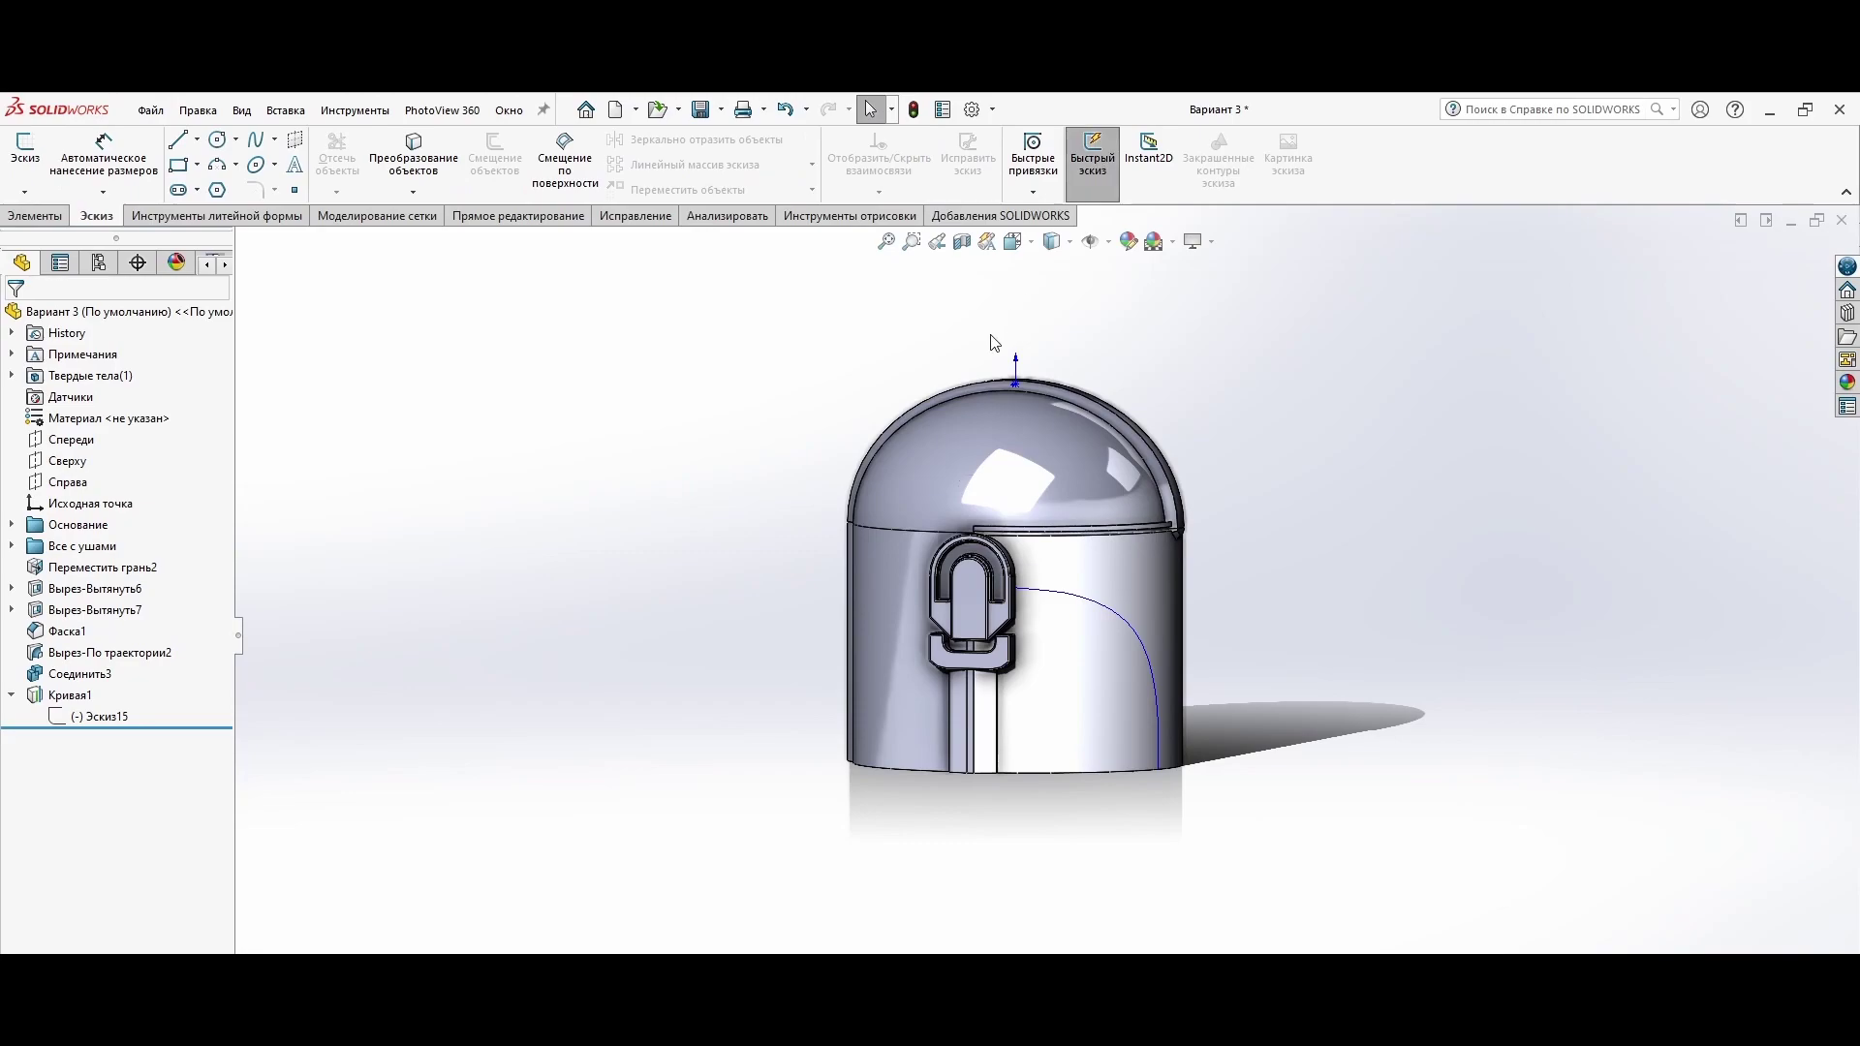
Step: Create reference plane Плоскость1 based on the Спереди plane
click(8, 215)
click(325, 370)
mouse_move(498, 437)
middle_down()
mouse_move(490, 560)
mouse_move(688, 551)
middle_up()
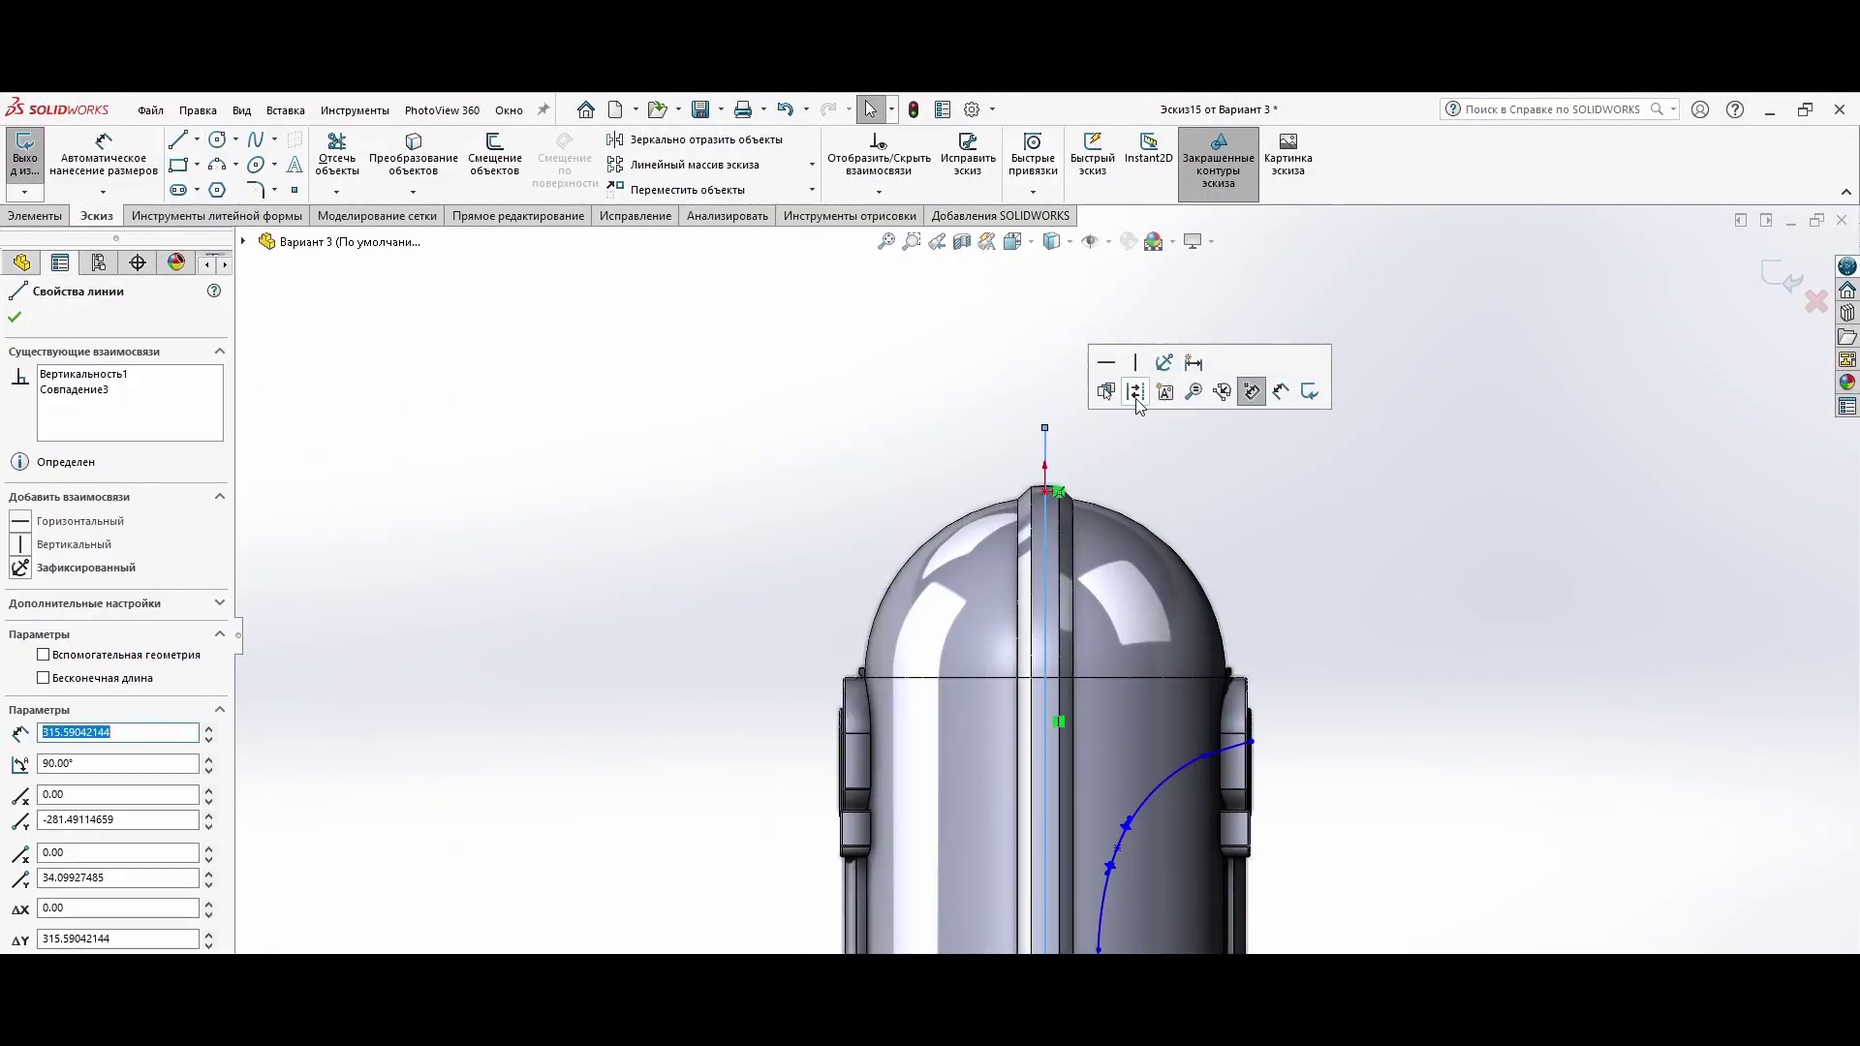
click(1135, 392)
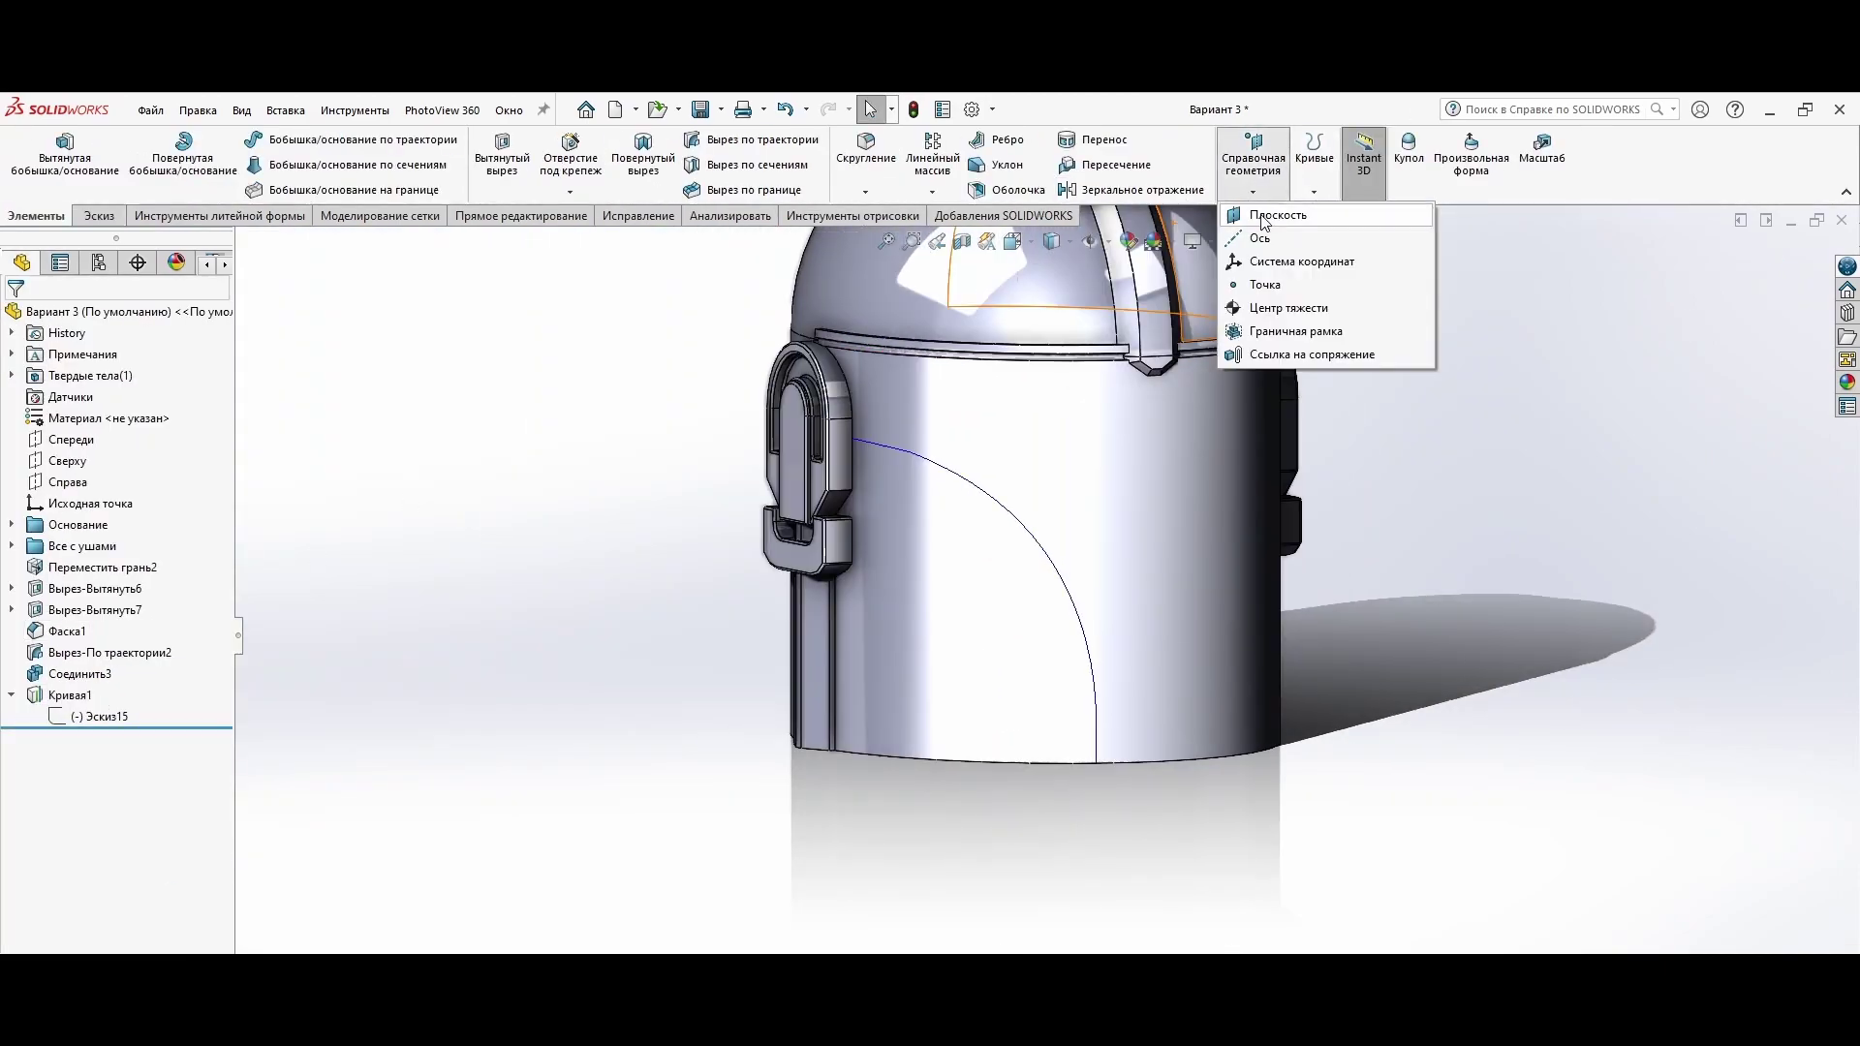
click(1264, 221)
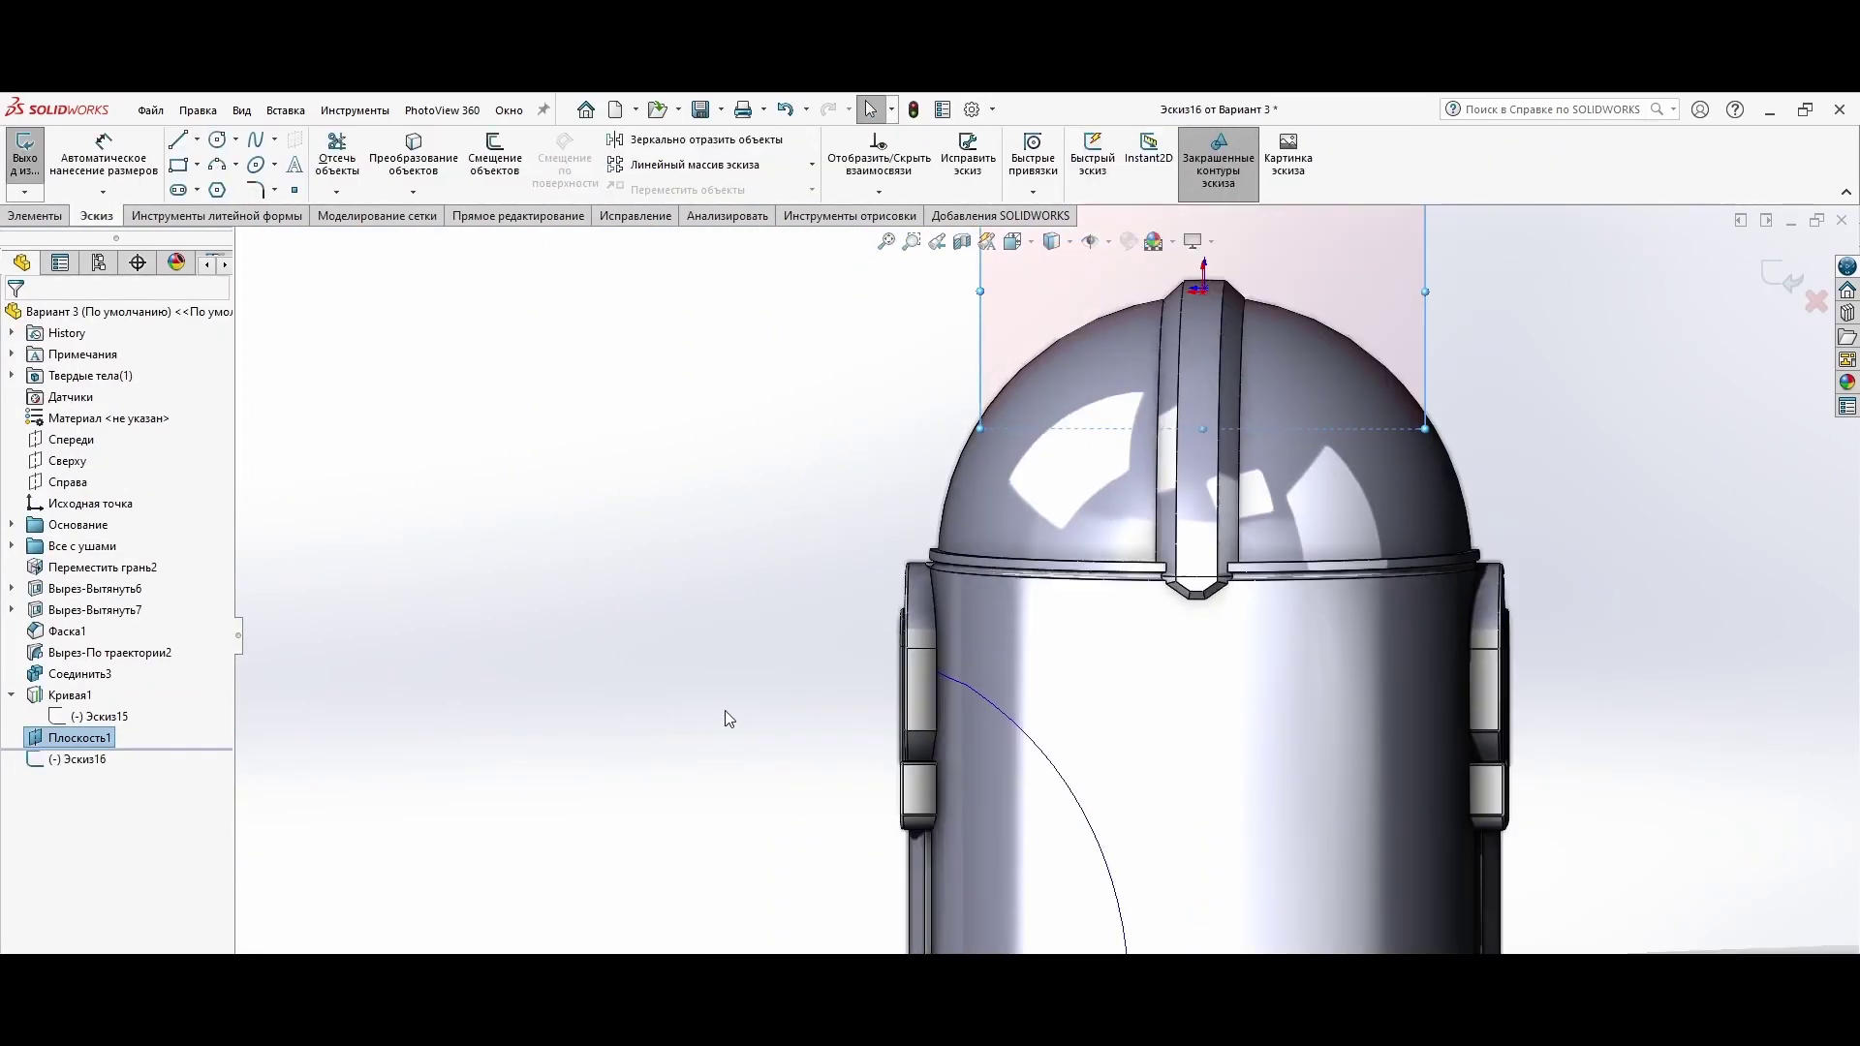
Step: Make the sketch line's endpoint coincident with the helmet edge
middle_drag(962, 919, 1012, 915)
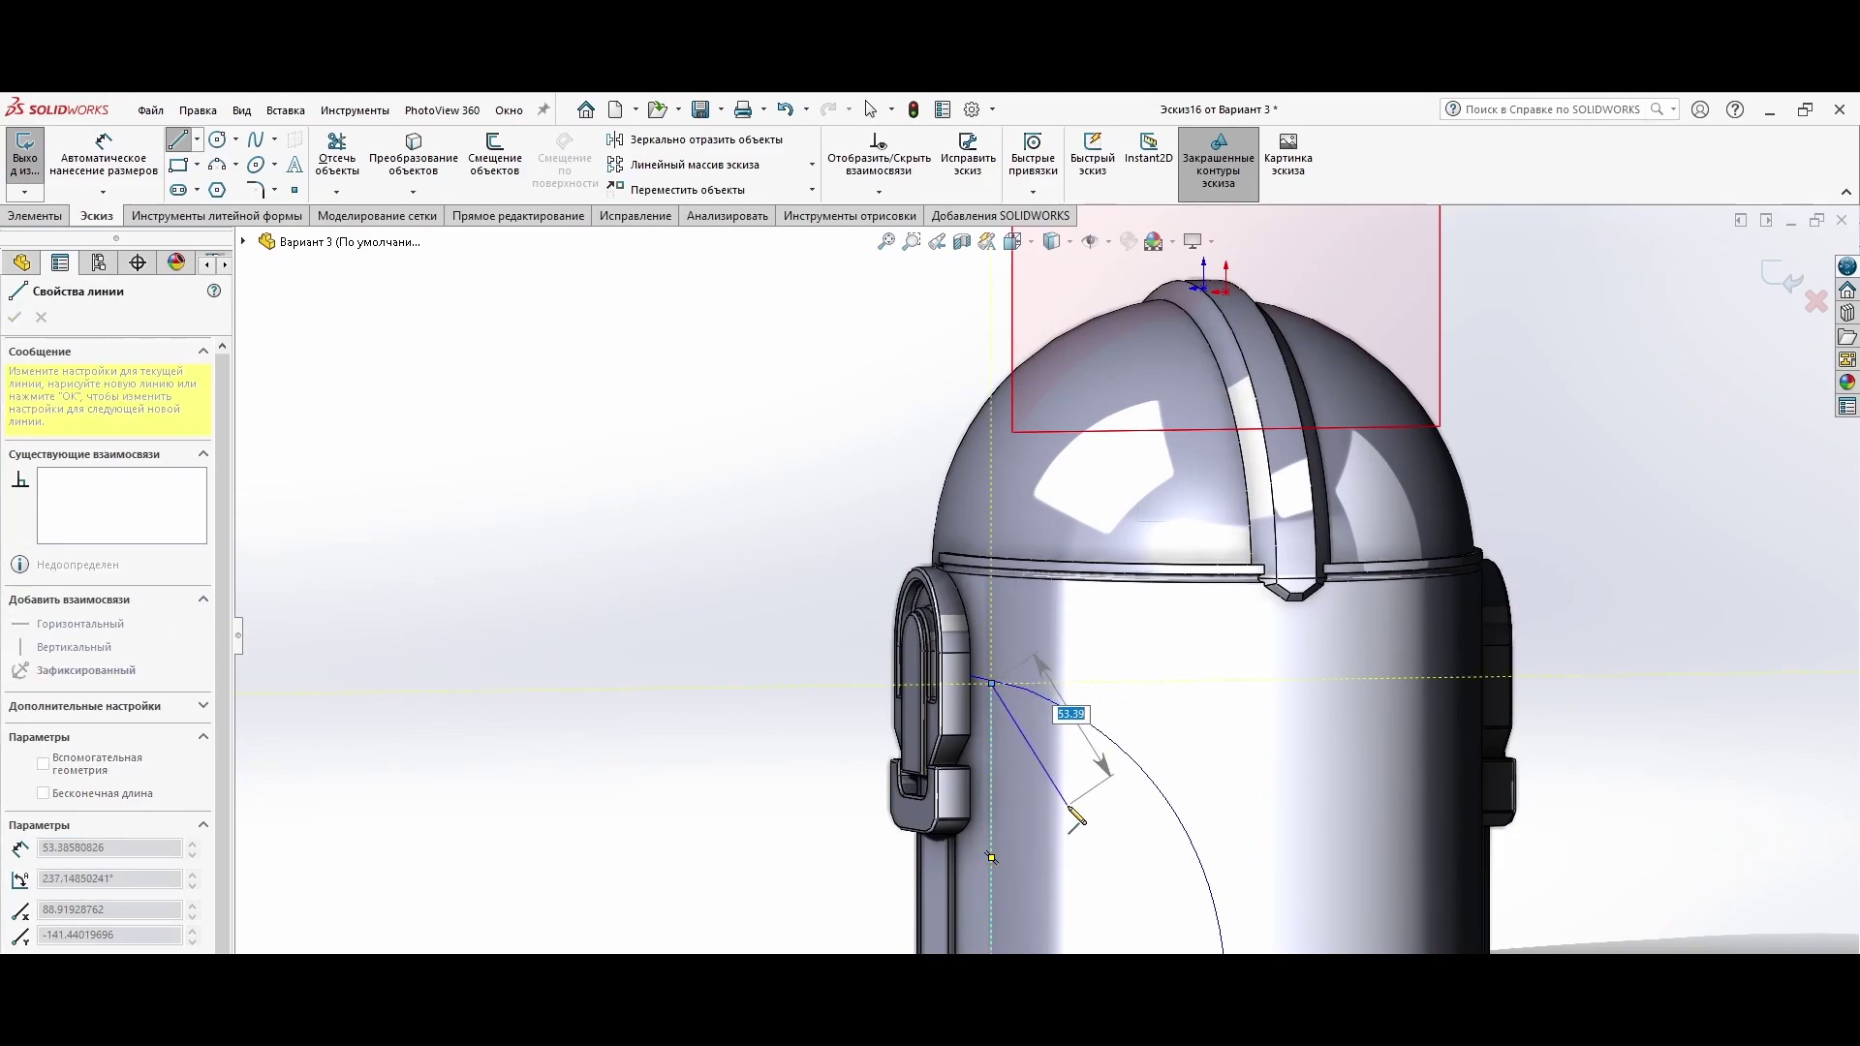
key(Escape)
scroll(988, 683, up, 5)
click(1001, 668)
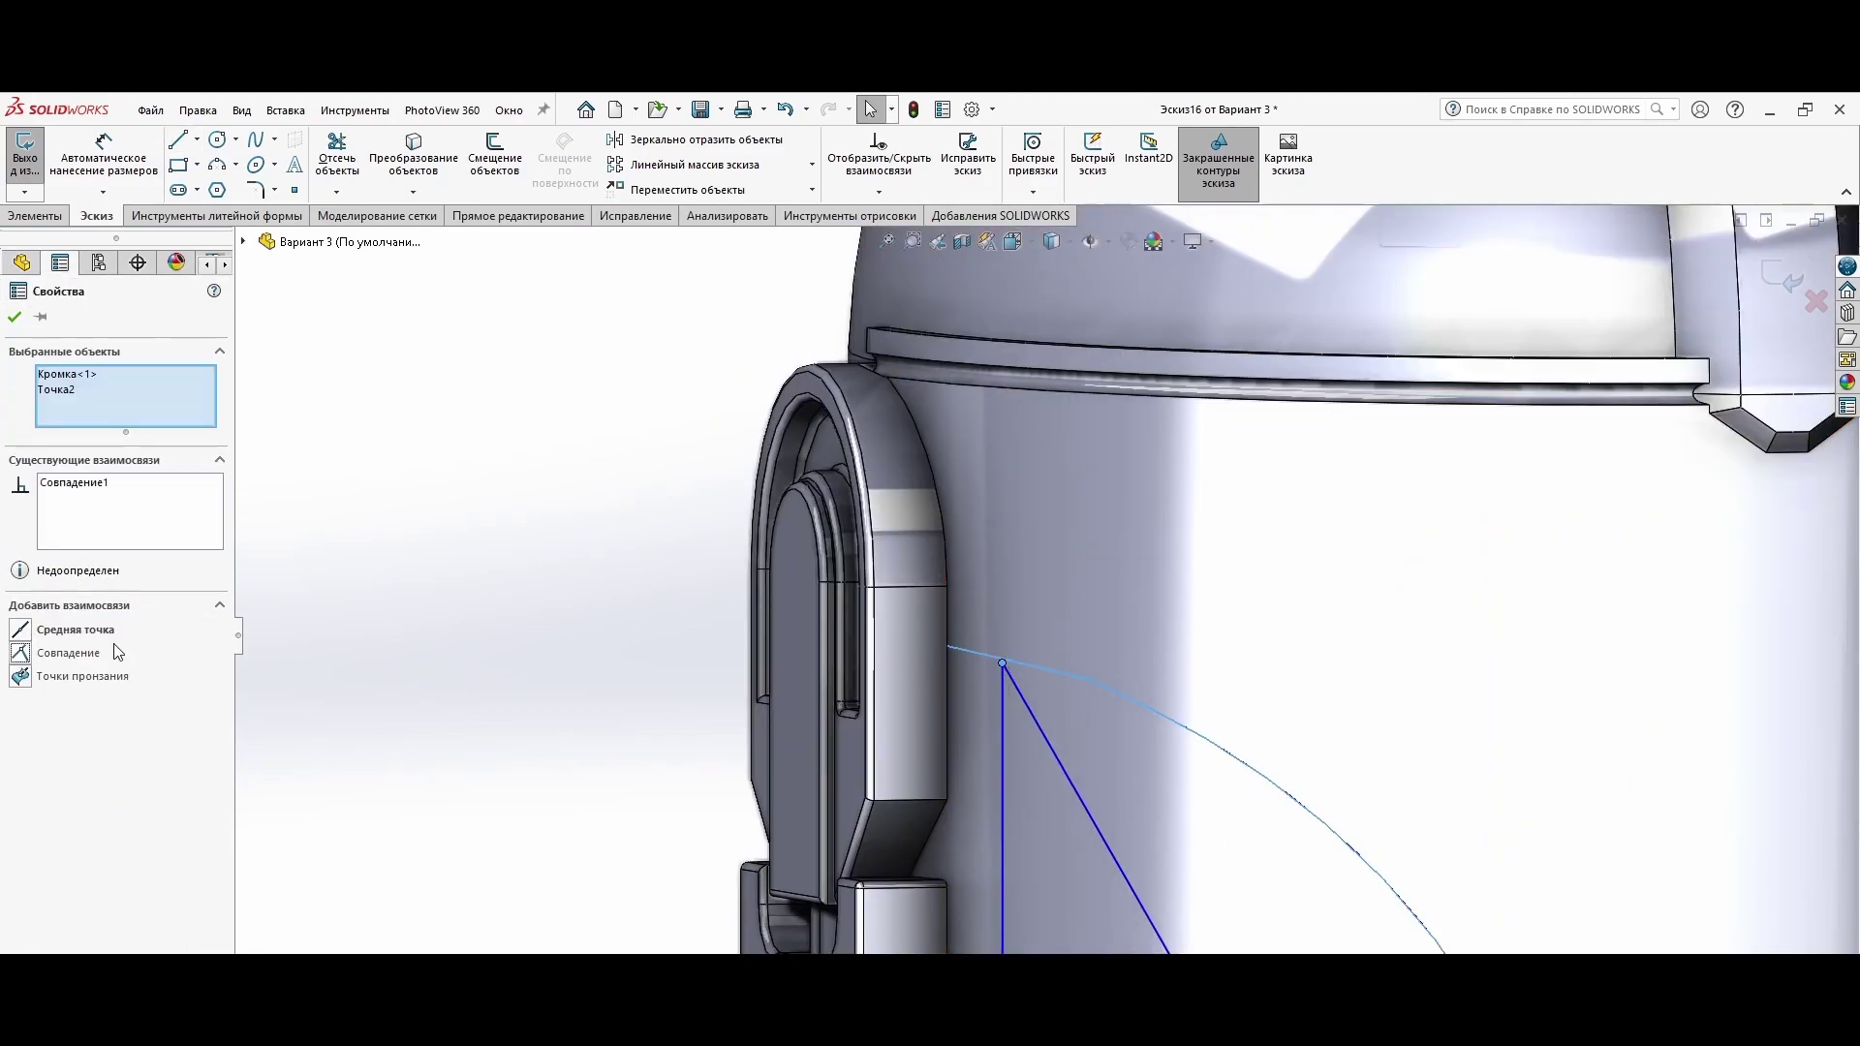
click(68, 653)
key(Escape)
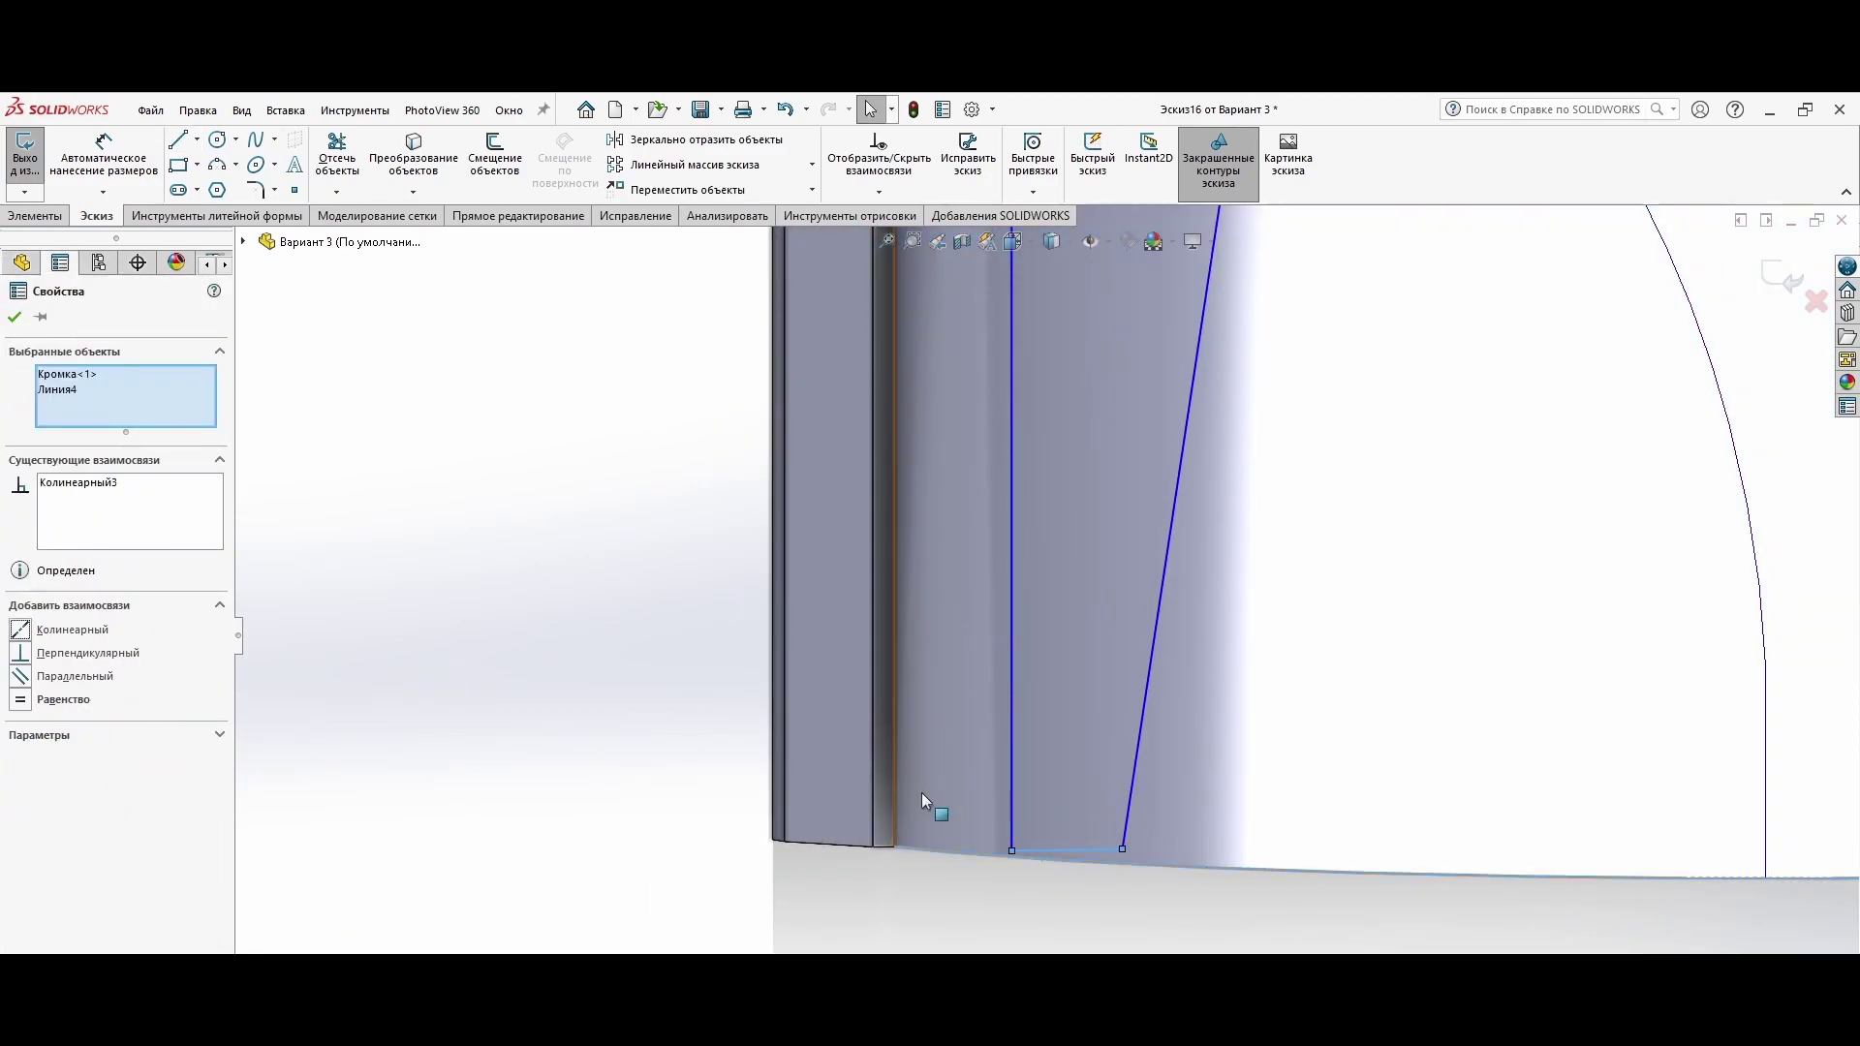
Step: Pierce the line's top point onto the helmet edge and close Эскиз16
scroll(923, 795, up, 3)
click(892, 310)
click(970, 334)
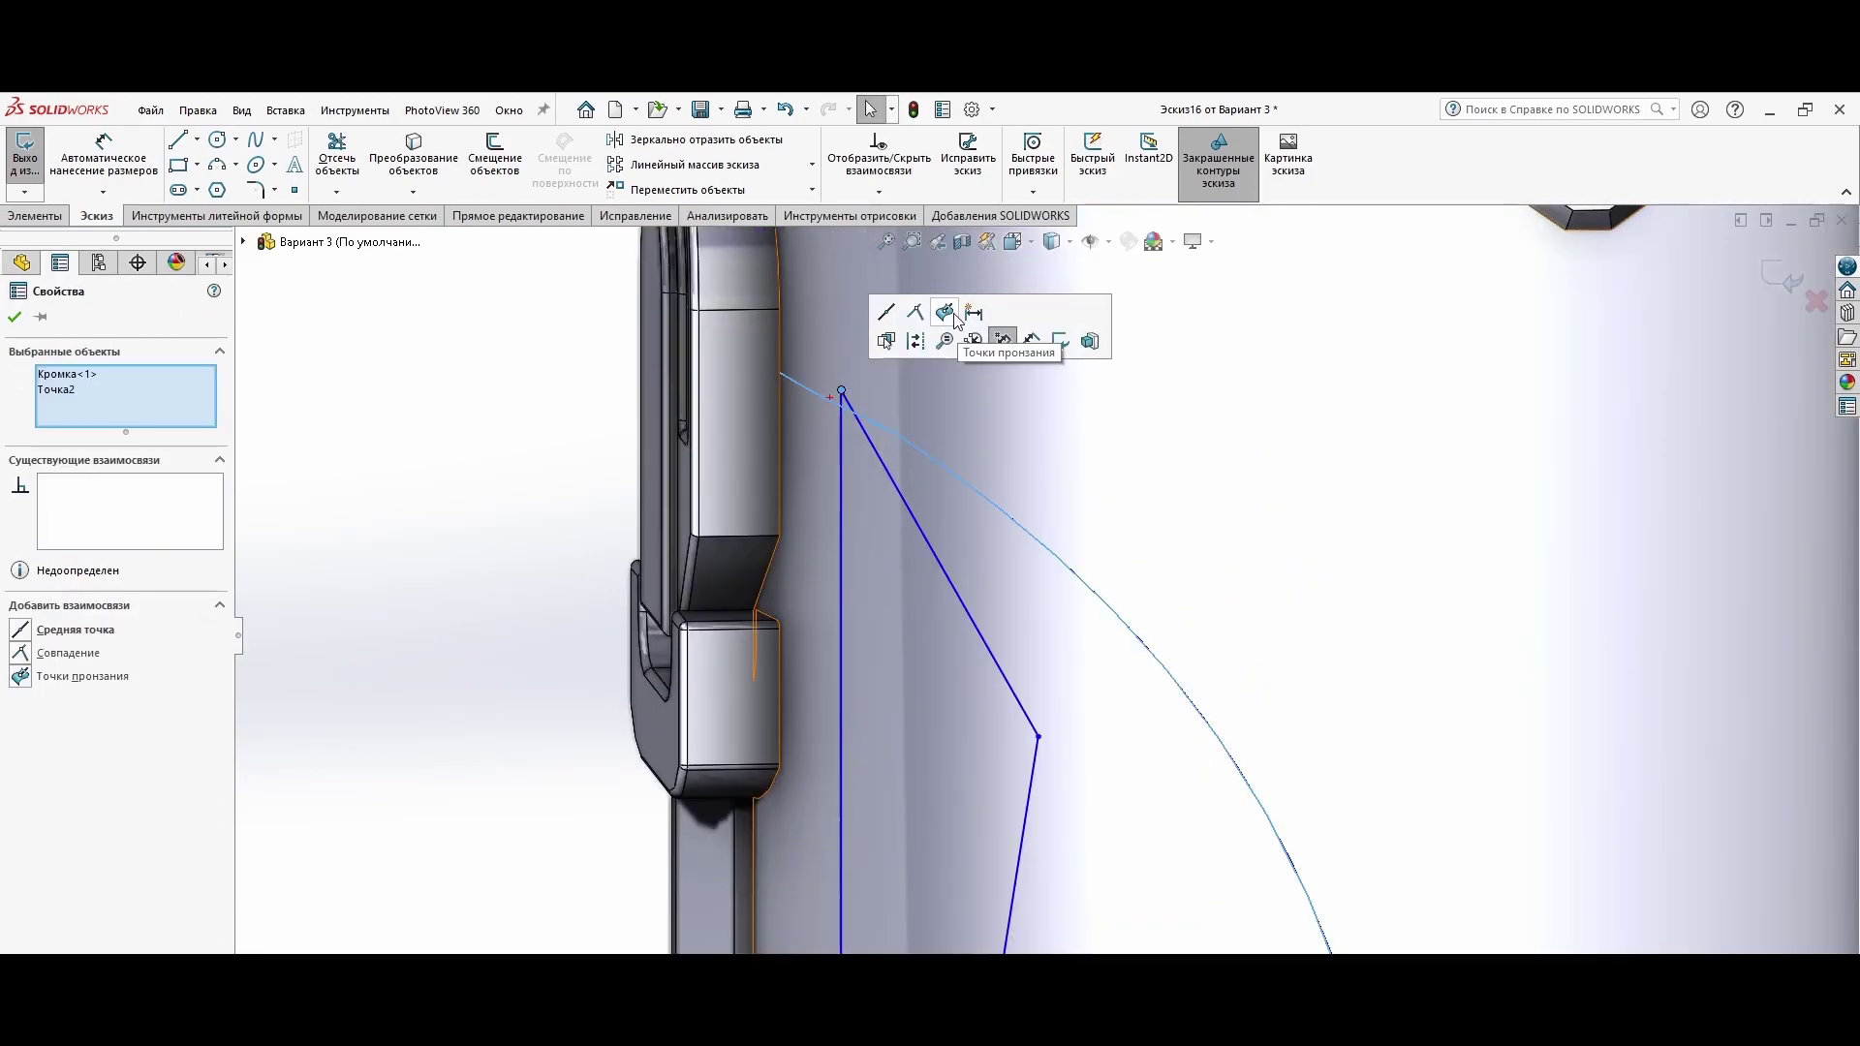
scroll(987, 526, down, 3)
scroll(1019, 602, up, 3)
scroll(1019, 602, up, 2)
click(24, 155)
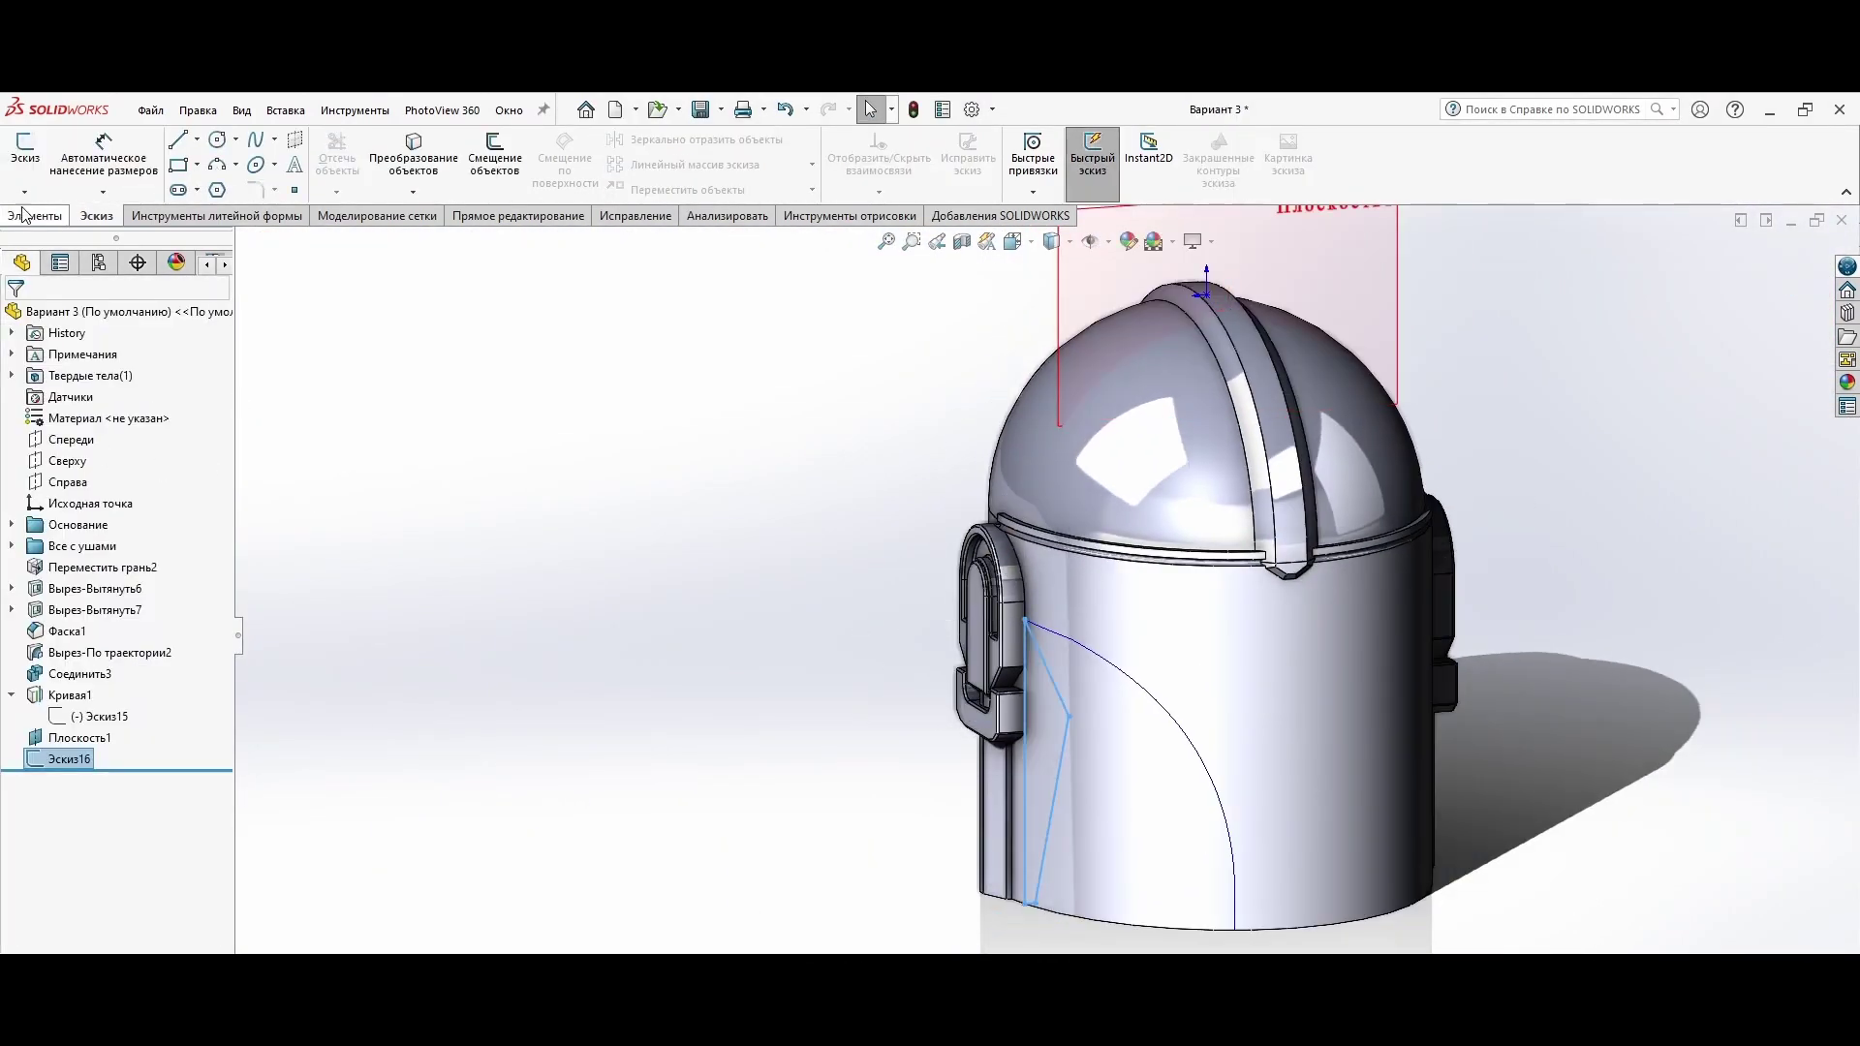
Step: Inspect the 3D spline lying along the helmet edge
scroll(1162, 678, down, 3)
click(988, 683)
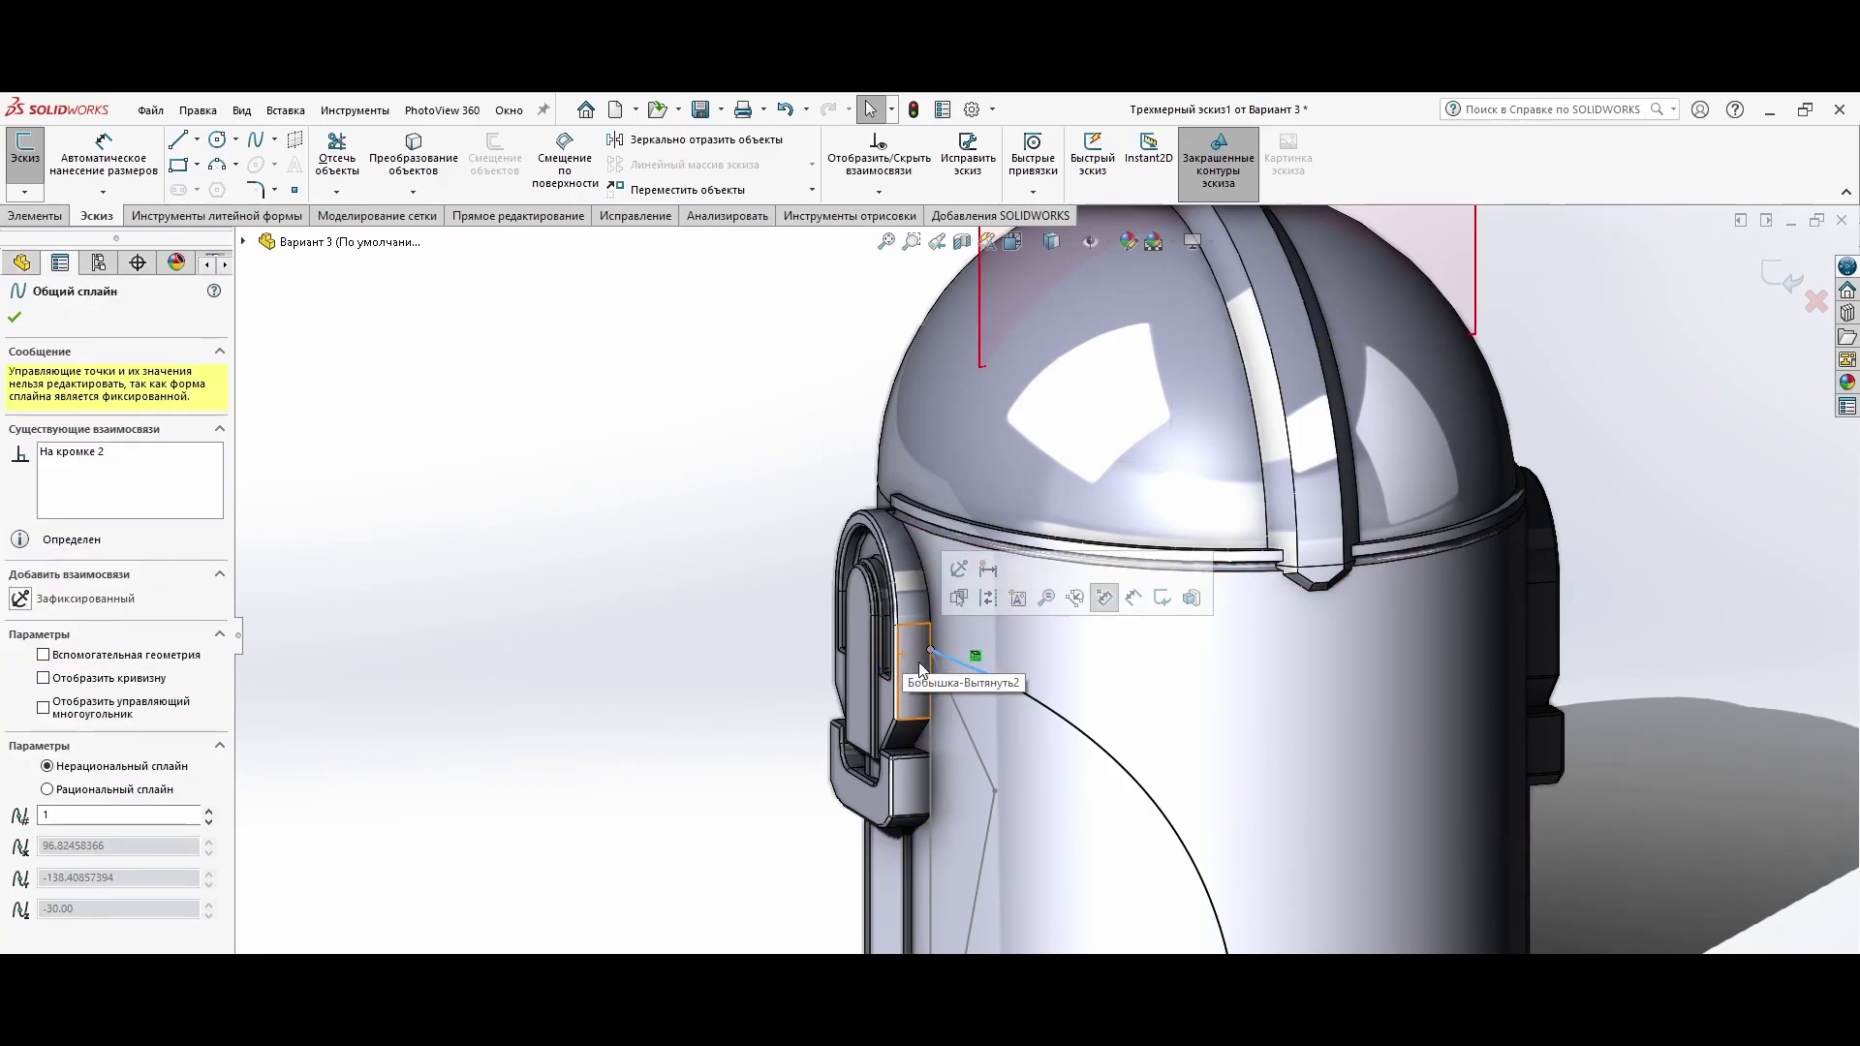
key(Escape)
scroll(981, 678, down, 2)
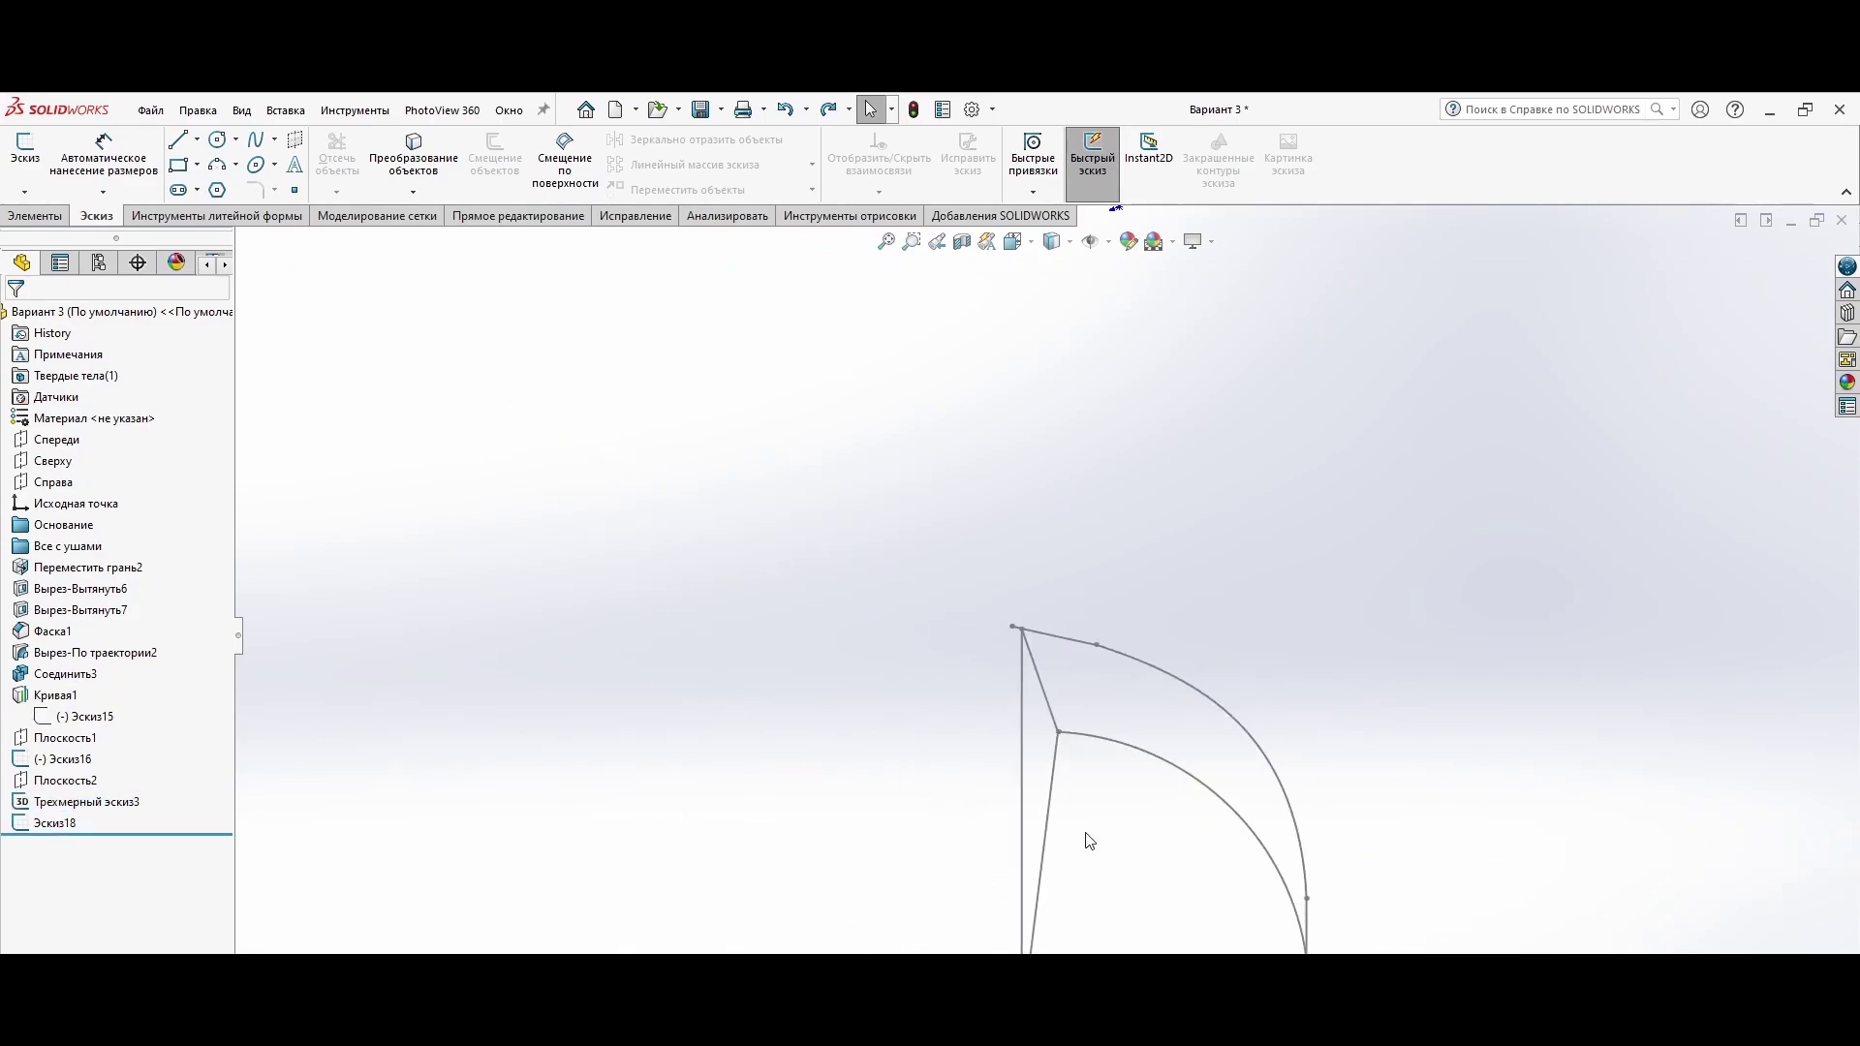
Step: Fill Sketch16 with a flat planar surface and preview a loft between the curves
click(286, 110)
click(622, 390)
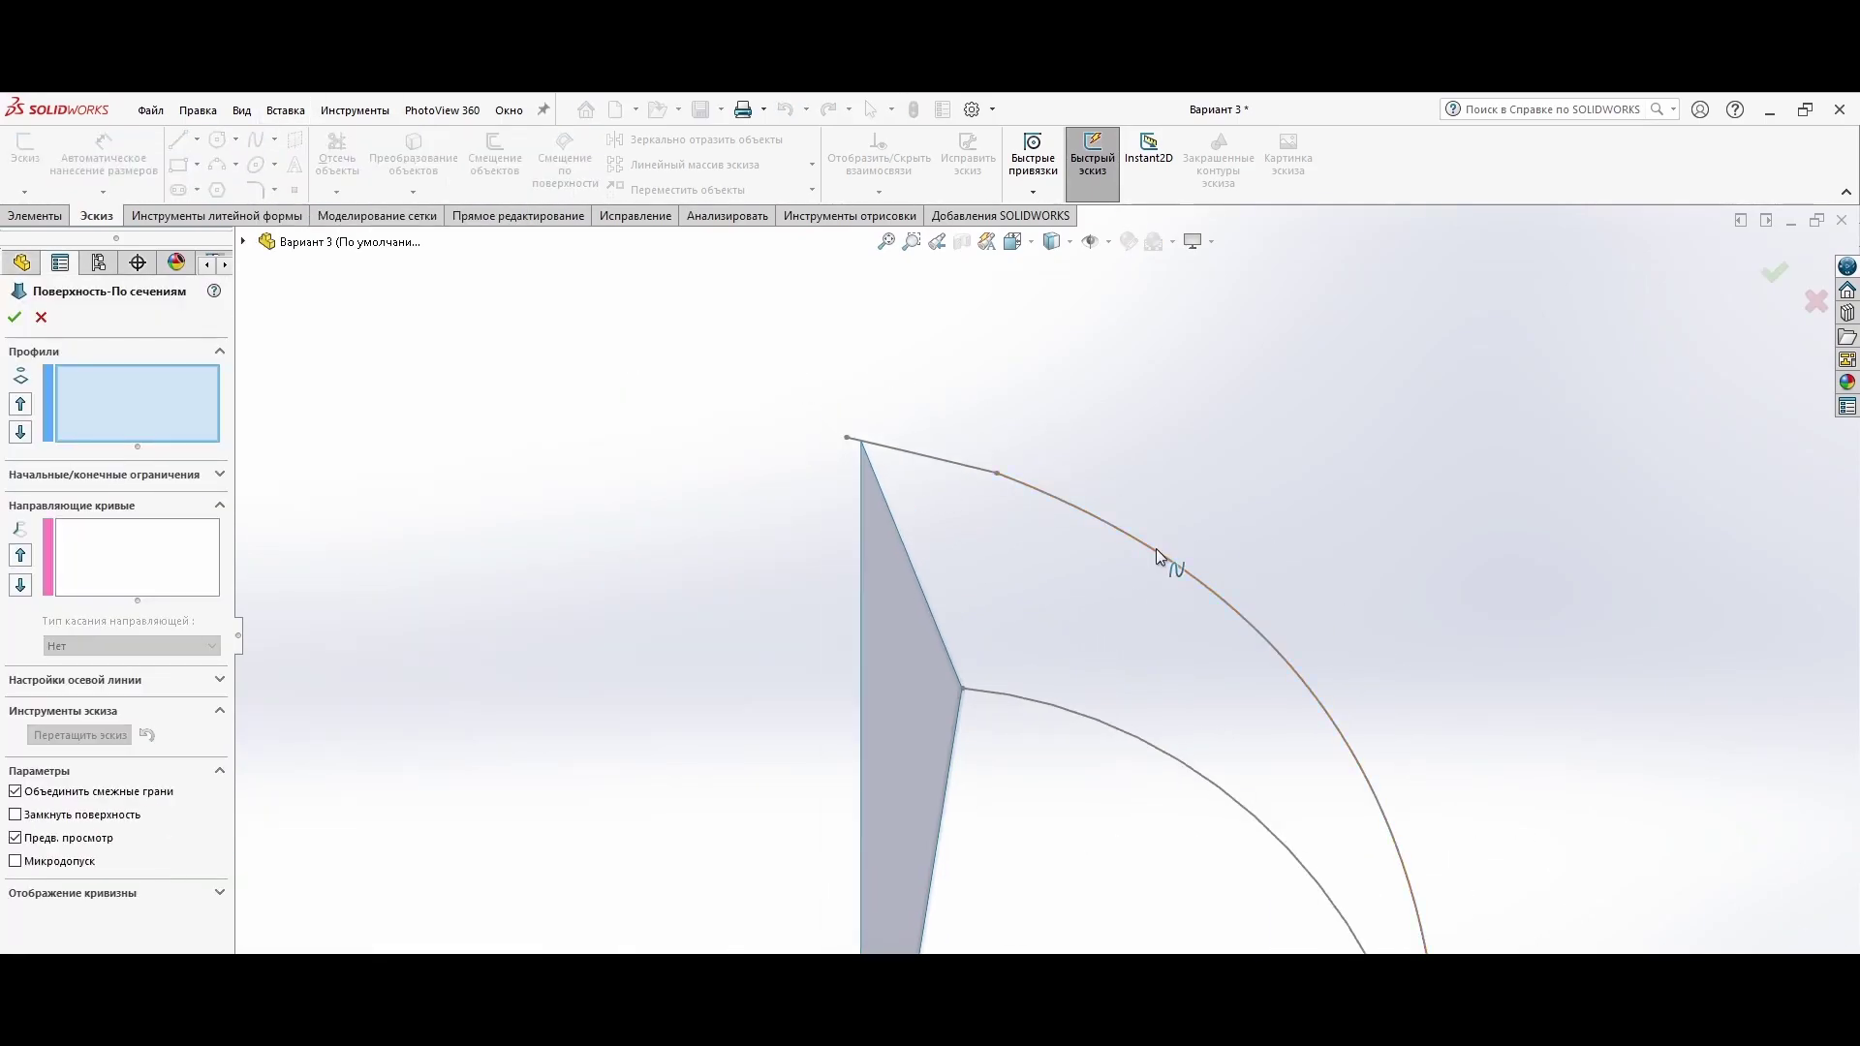
click(1159, 556)
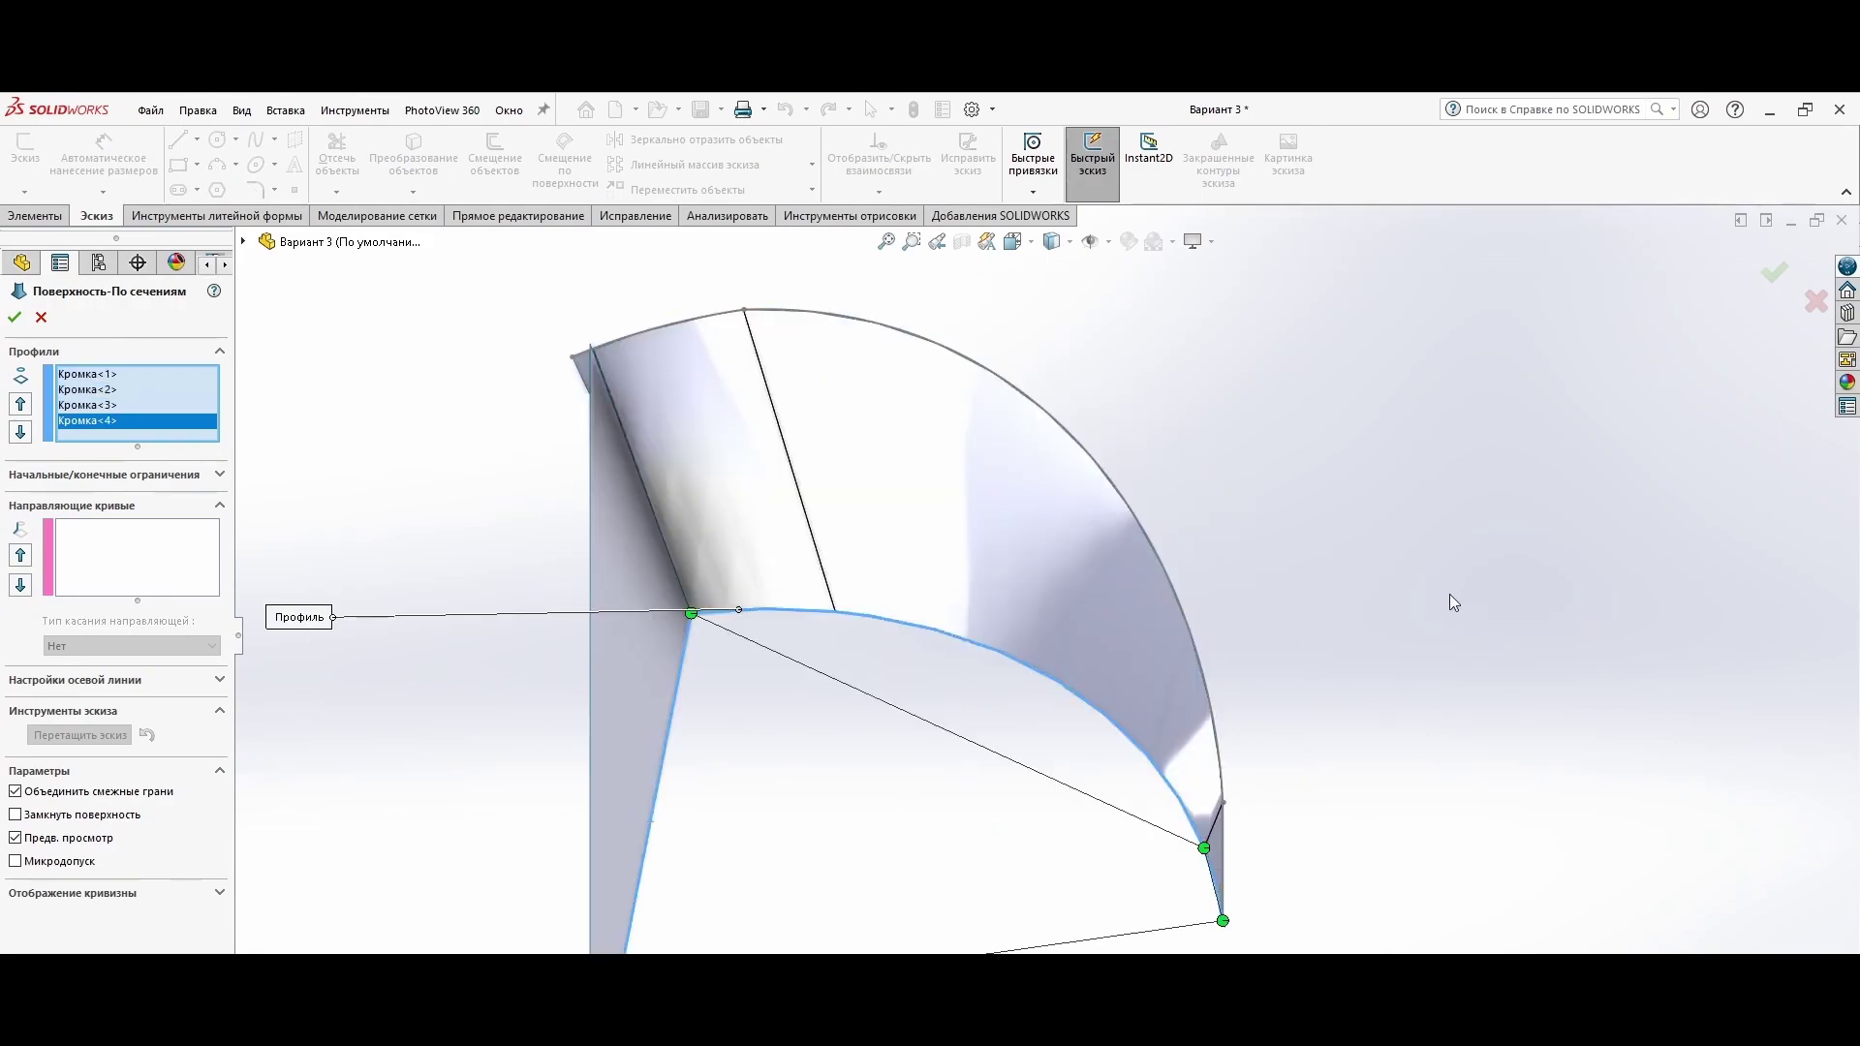
middle_drag(973, 579, 747, 727)
click(14, 316)
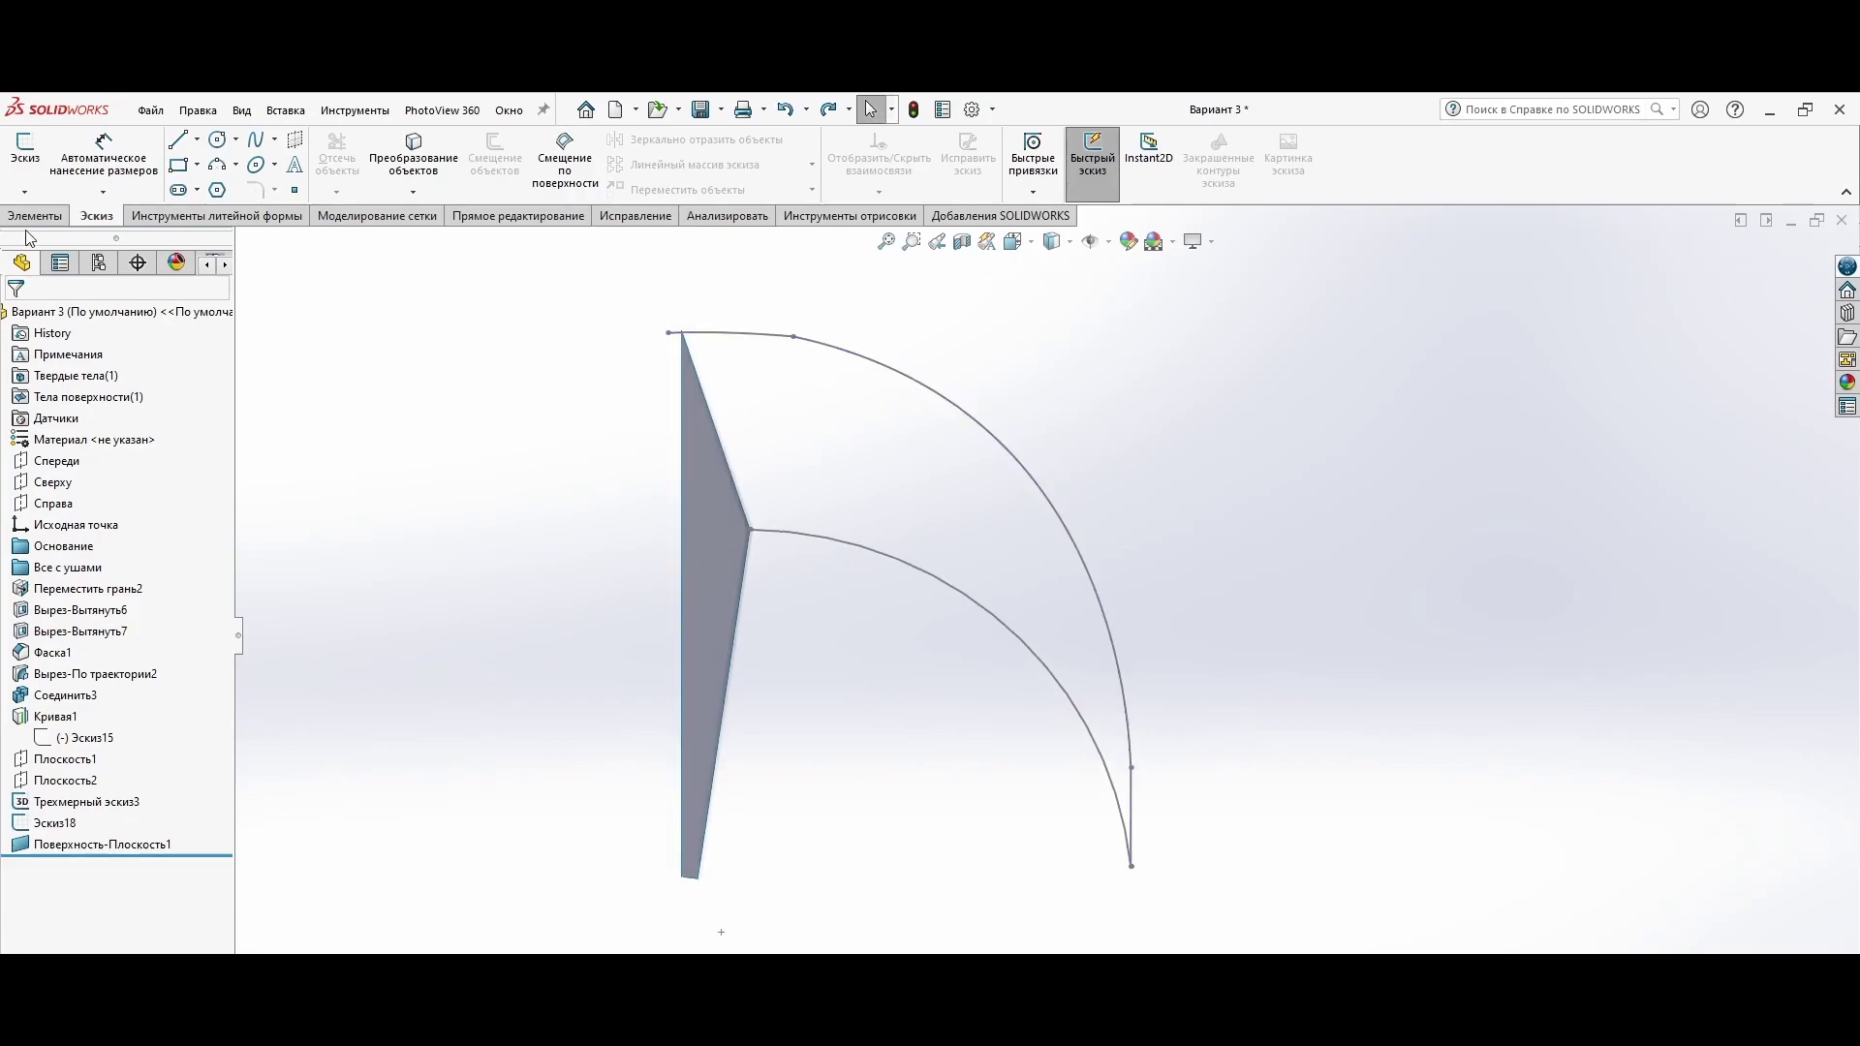
Step: Loft a surface between the helmet edge and Sketch18
click(581, 360)
click(728, 673)
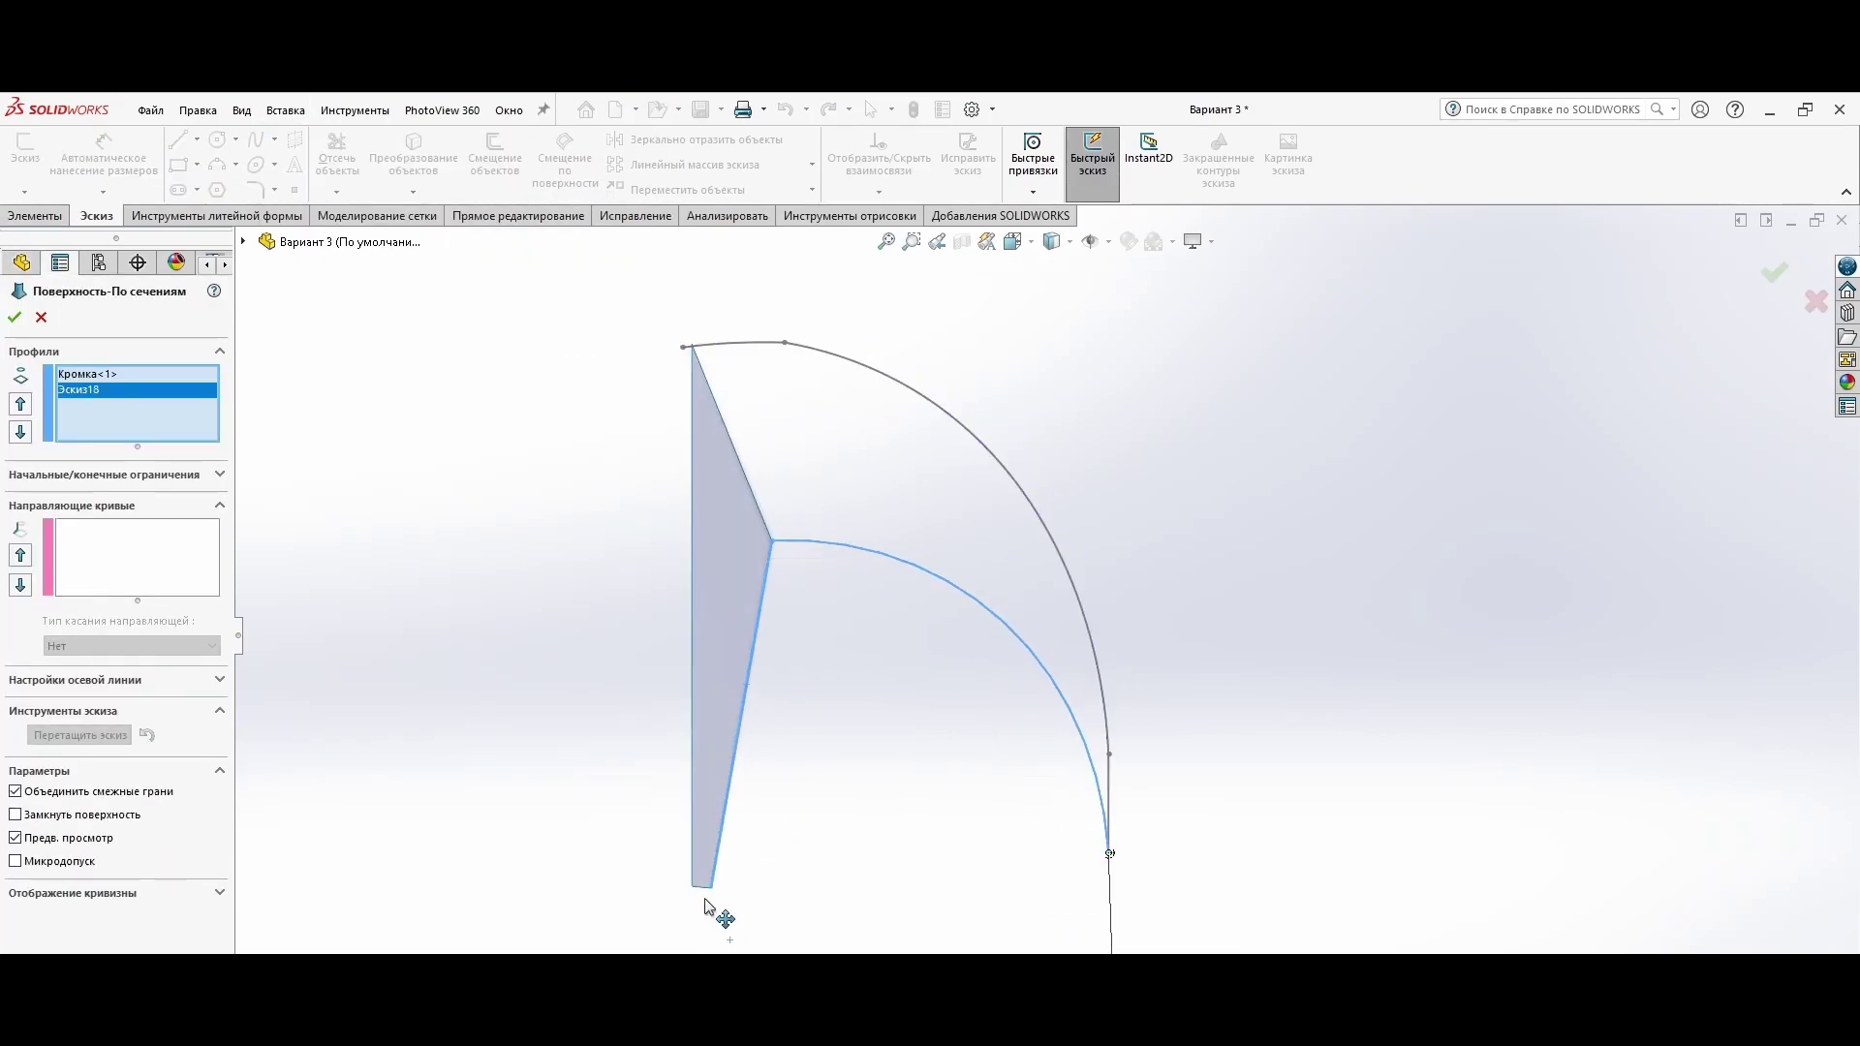
click(14, 317)
click(286, 110)
Step: Loft a second surface between 3D Sketch3 and the helmet edge
click(601, 360)
click(883, 558)
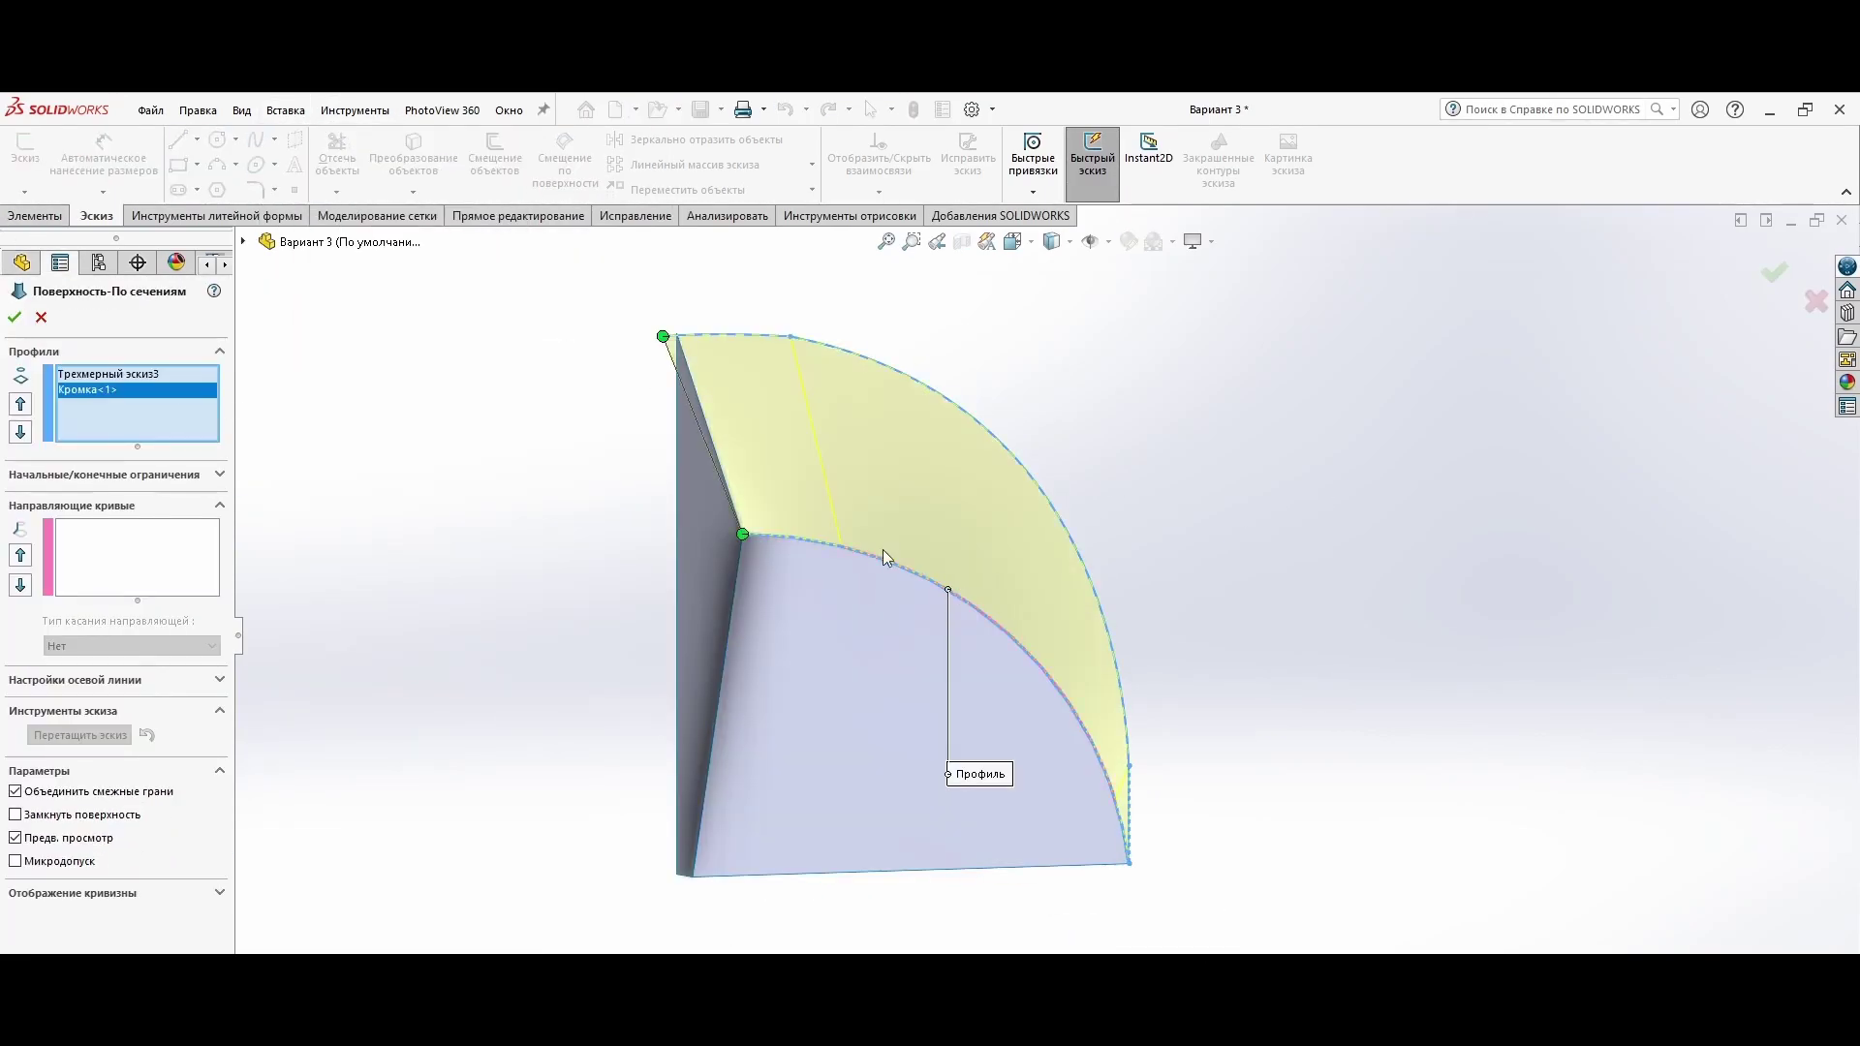
key(Return)
mouse_move(884, 559)
middle_down()
mouse_move(274, 581)
mouse_move(1024, 443)
mouse_move(1108, 469)
mouse_move(810, 506)
mouse_move(614, 490)
middle_up()
Step: Make Sketch16's top corner point coincident with the curve and rebuild
middle_drag(685, 720, 658, 736)
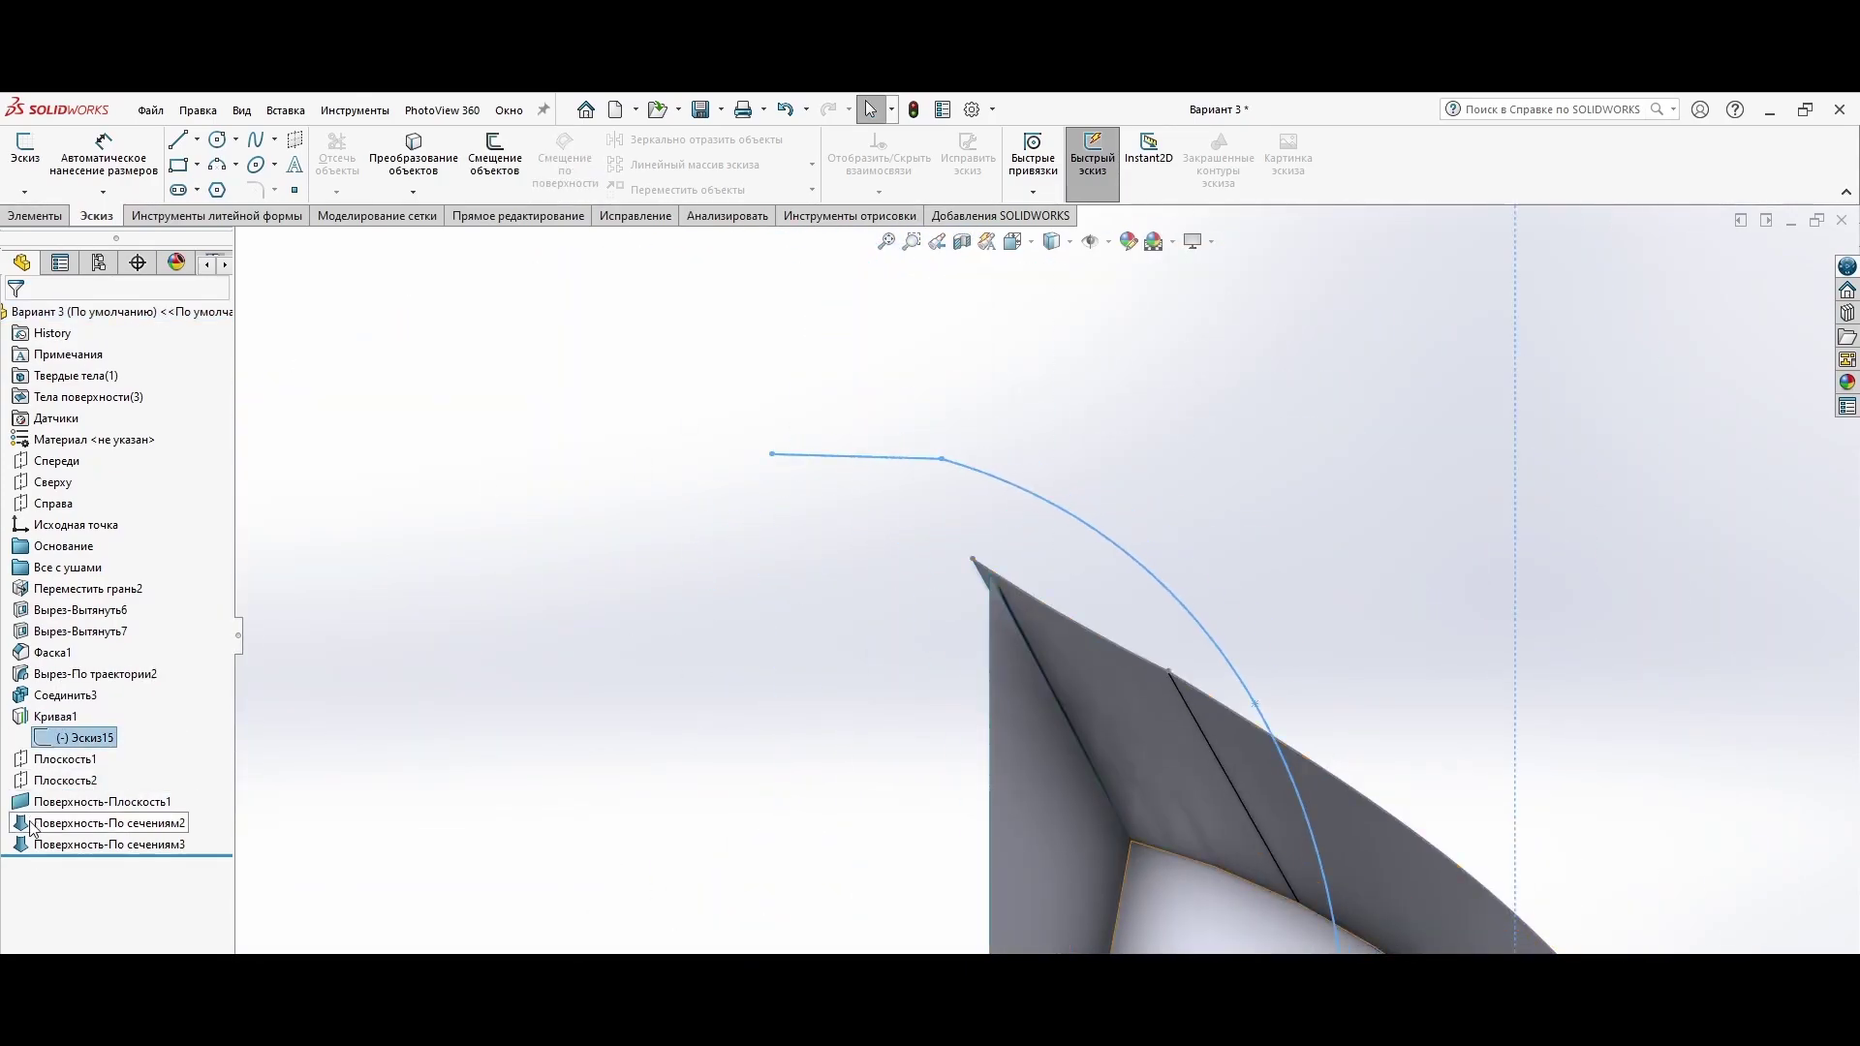
click(114, 806)
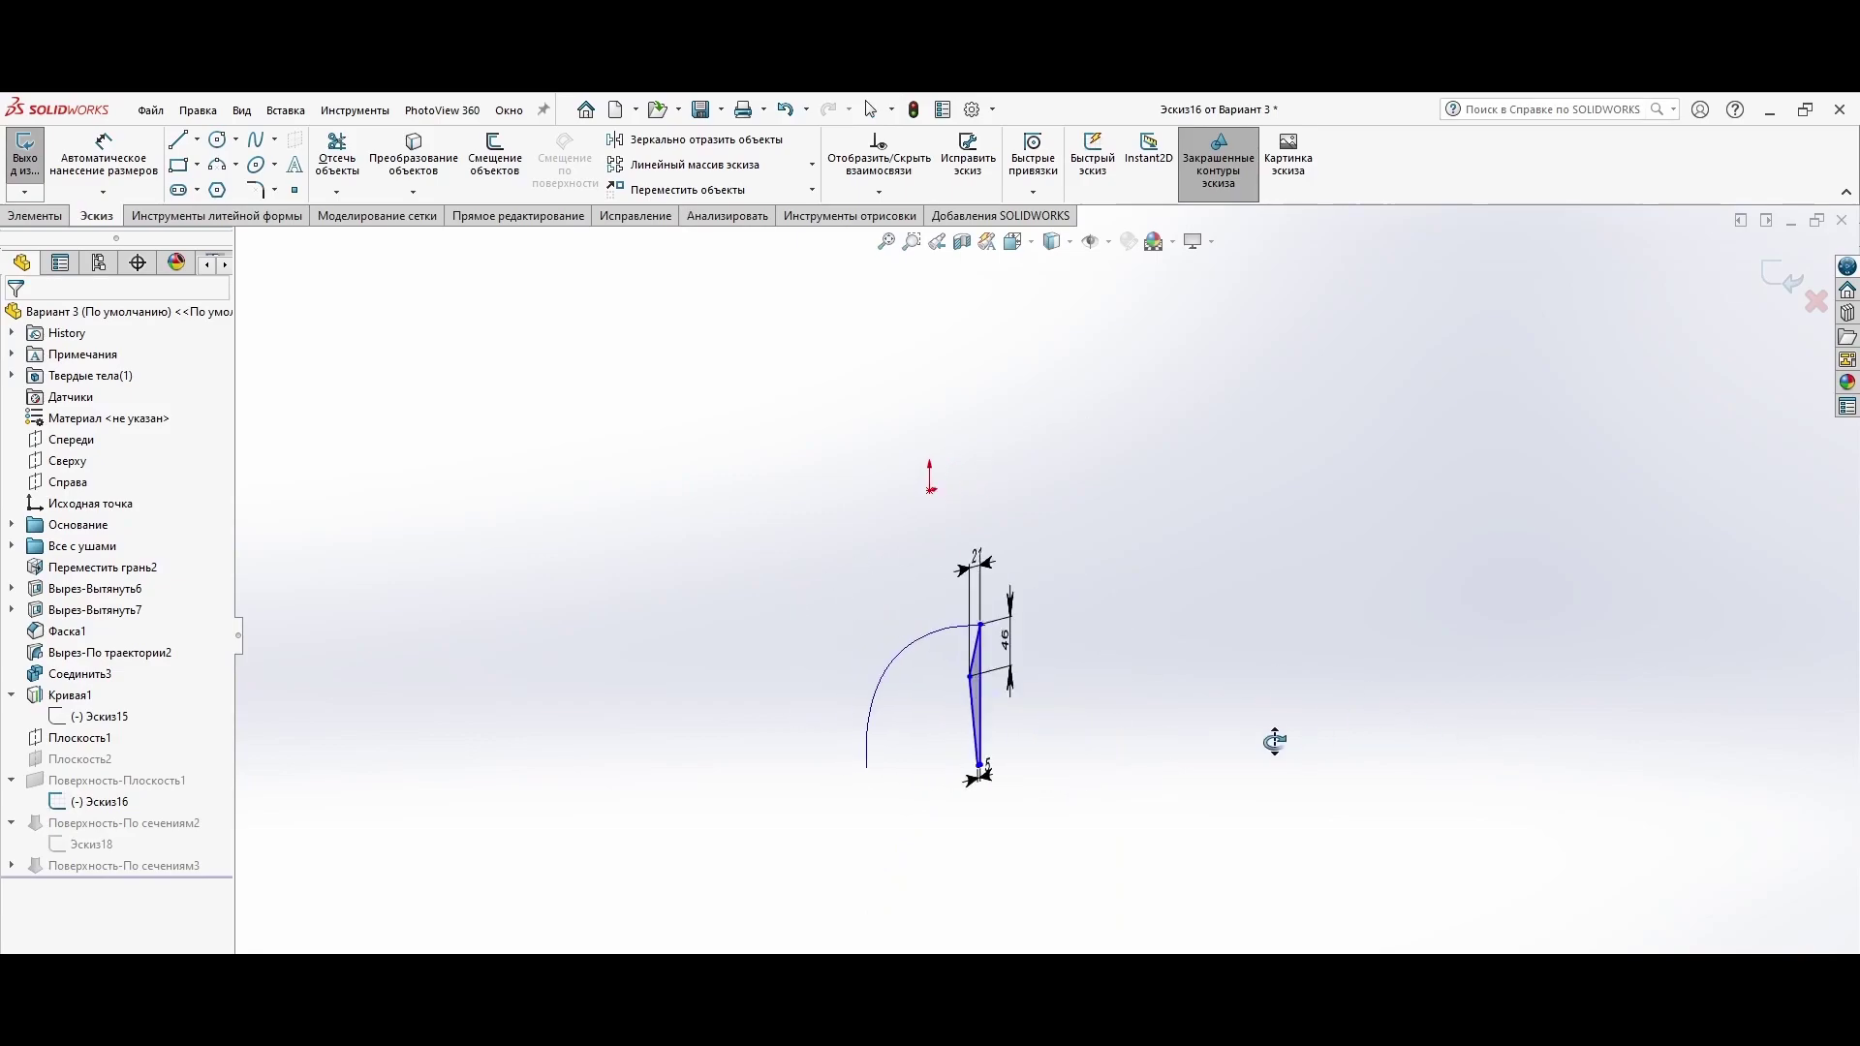
click(749, 462)
middle_drag(749, 463, 942, 665)
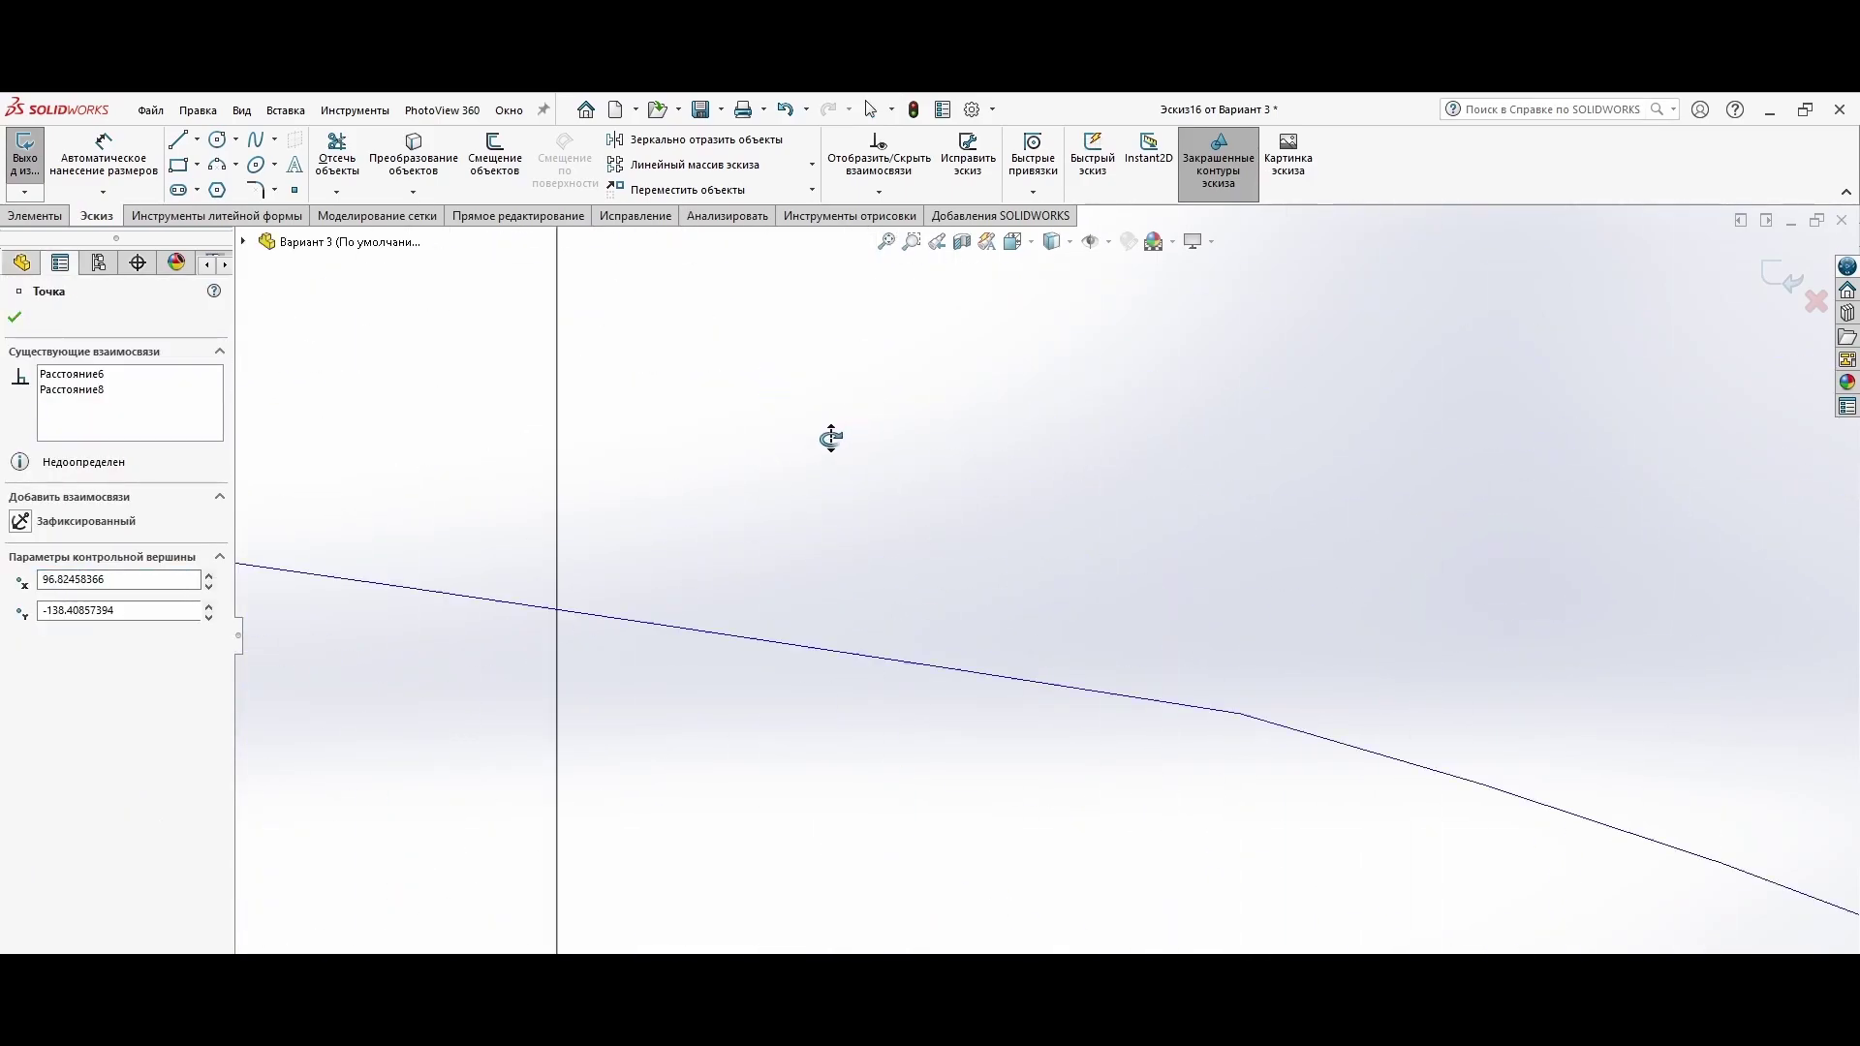
click(29, 662)
key(ctrl+b)
middle_drag(1001, 548, 948, 631)
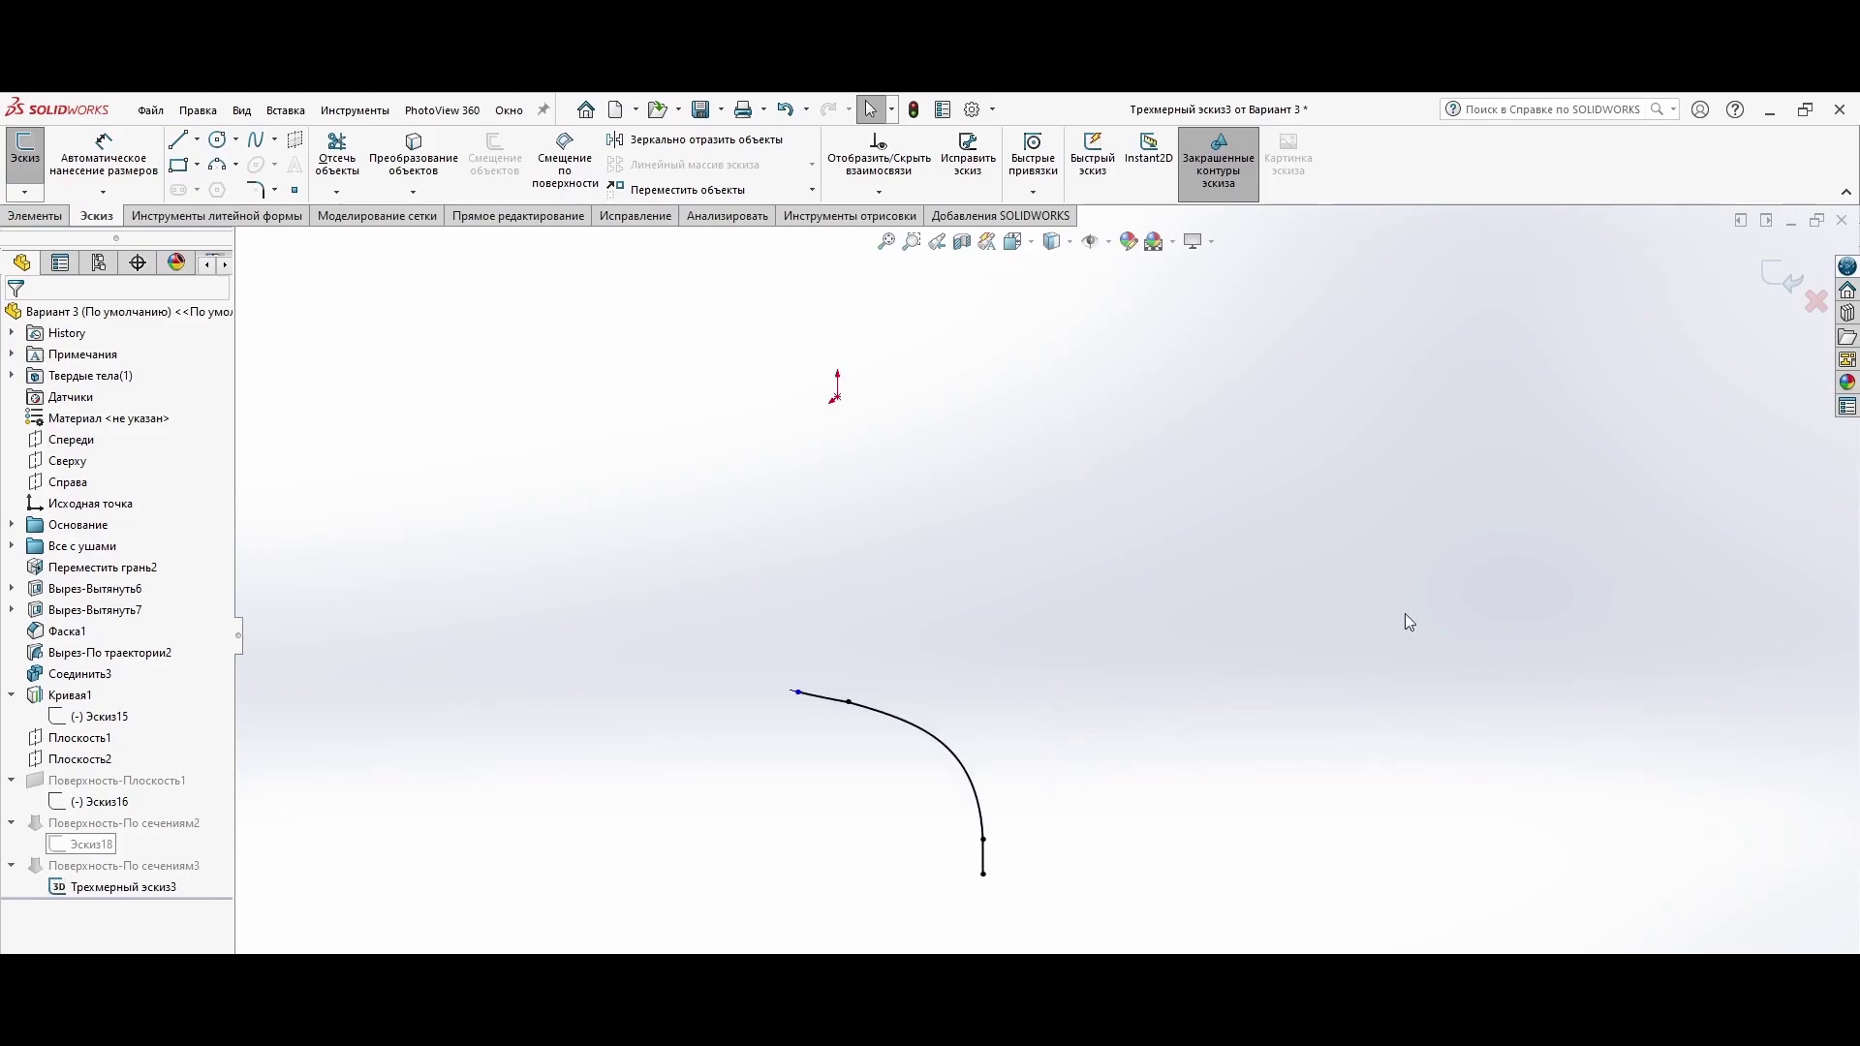
Step: Show the helmet body, inspect the curve endpoint, and rebuild after exiting Sketch16
click(160, 566)
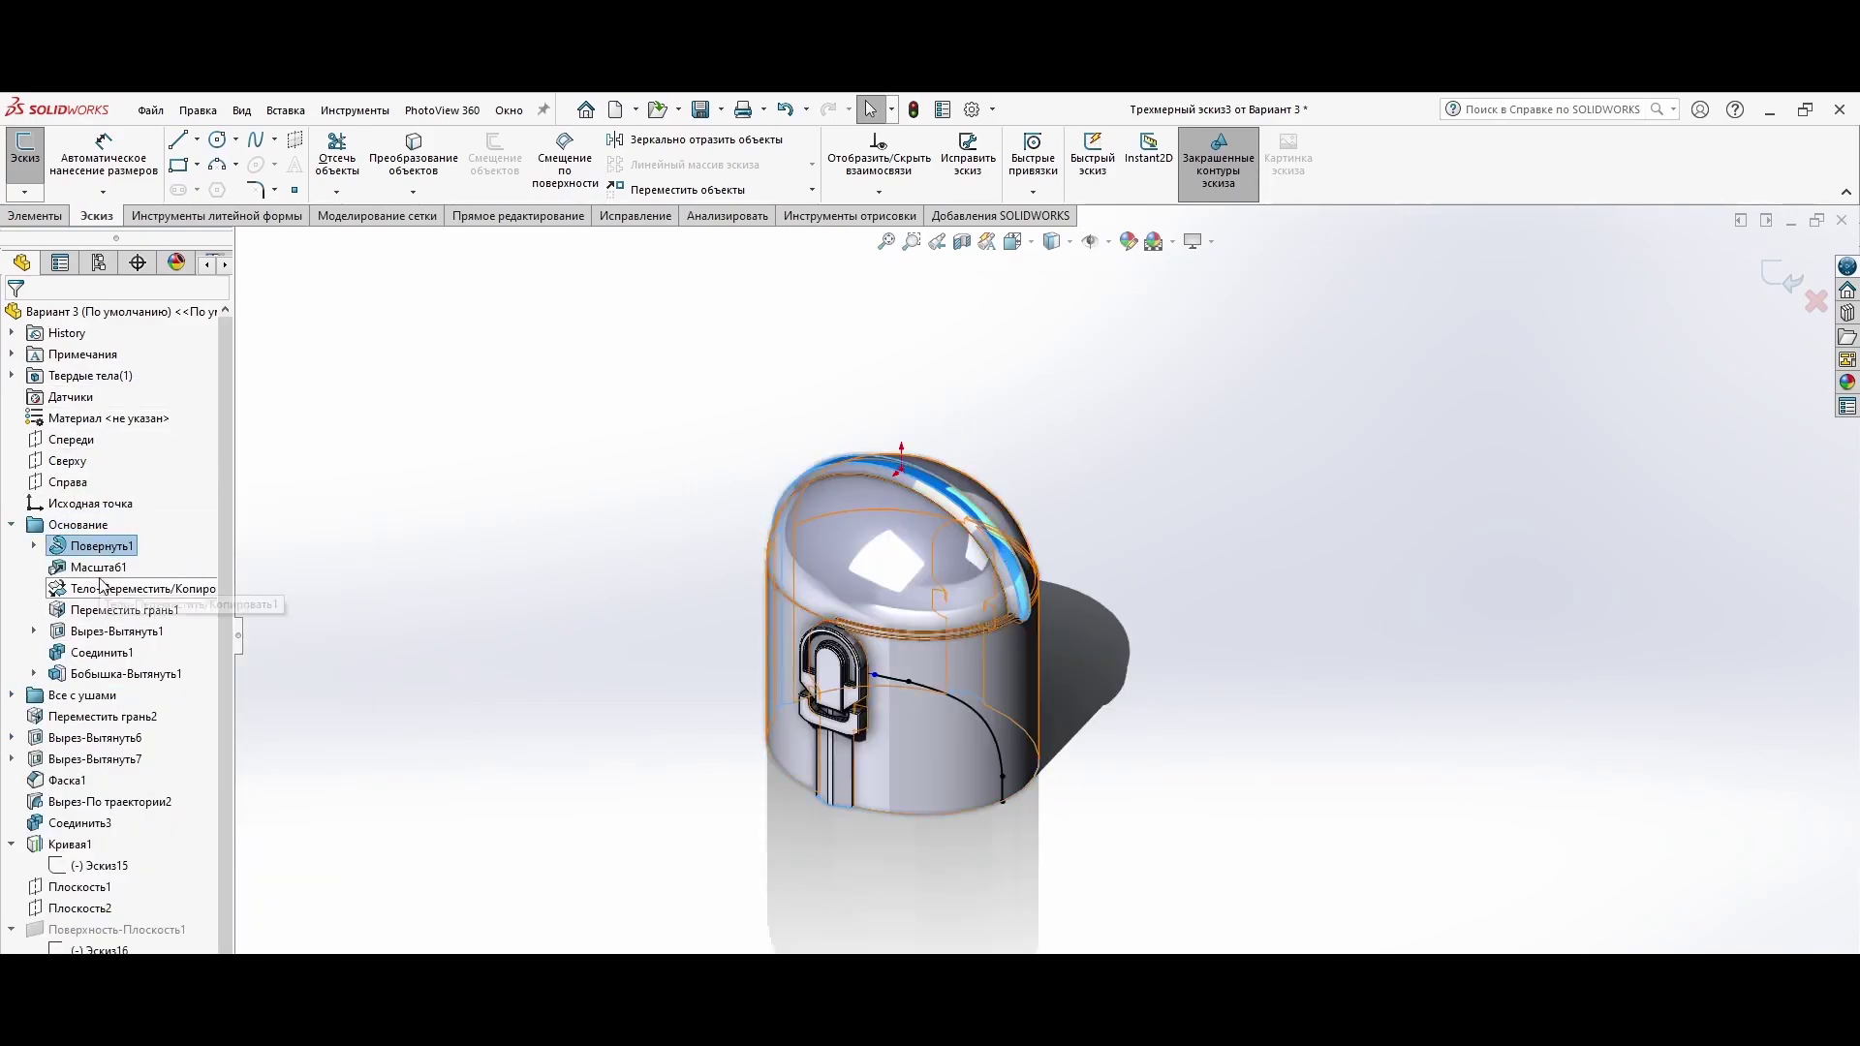
scroll(846, 648, down, 5)
scroll(886, 634, down, 3)
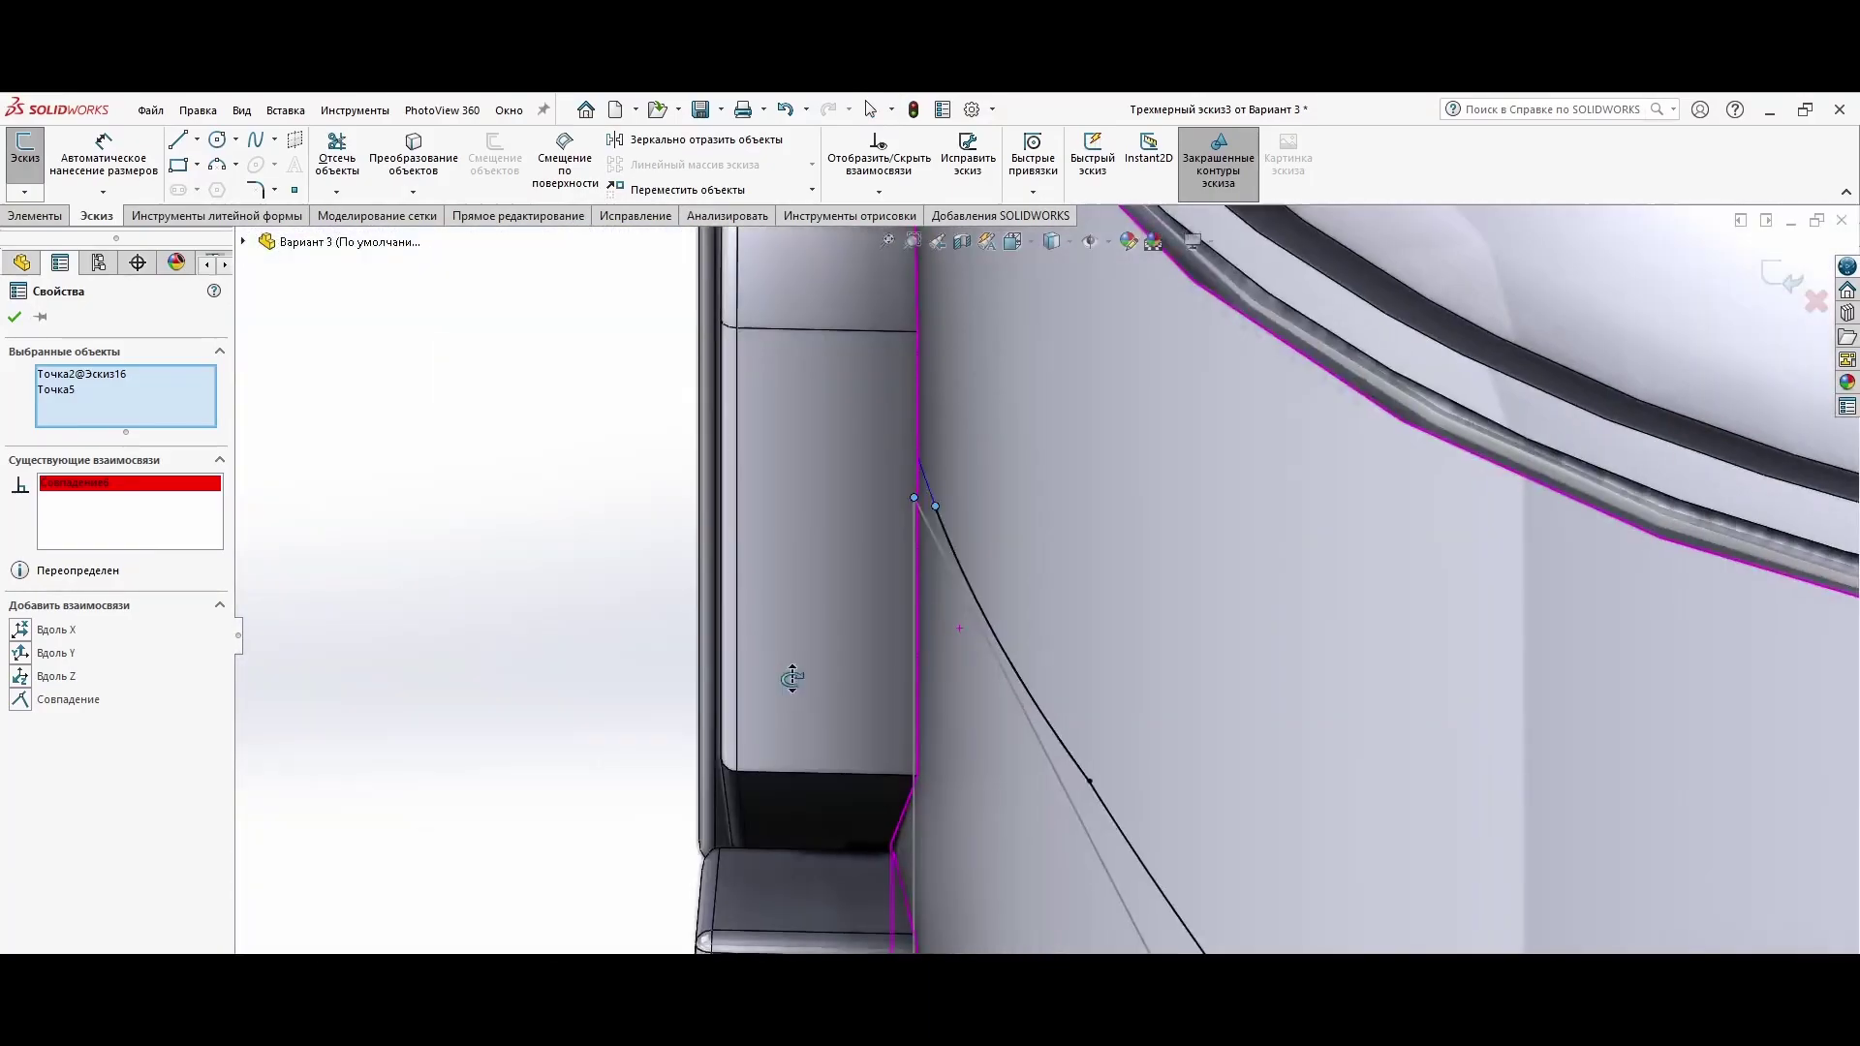
middle_drag(788, 672, 1065, 945)
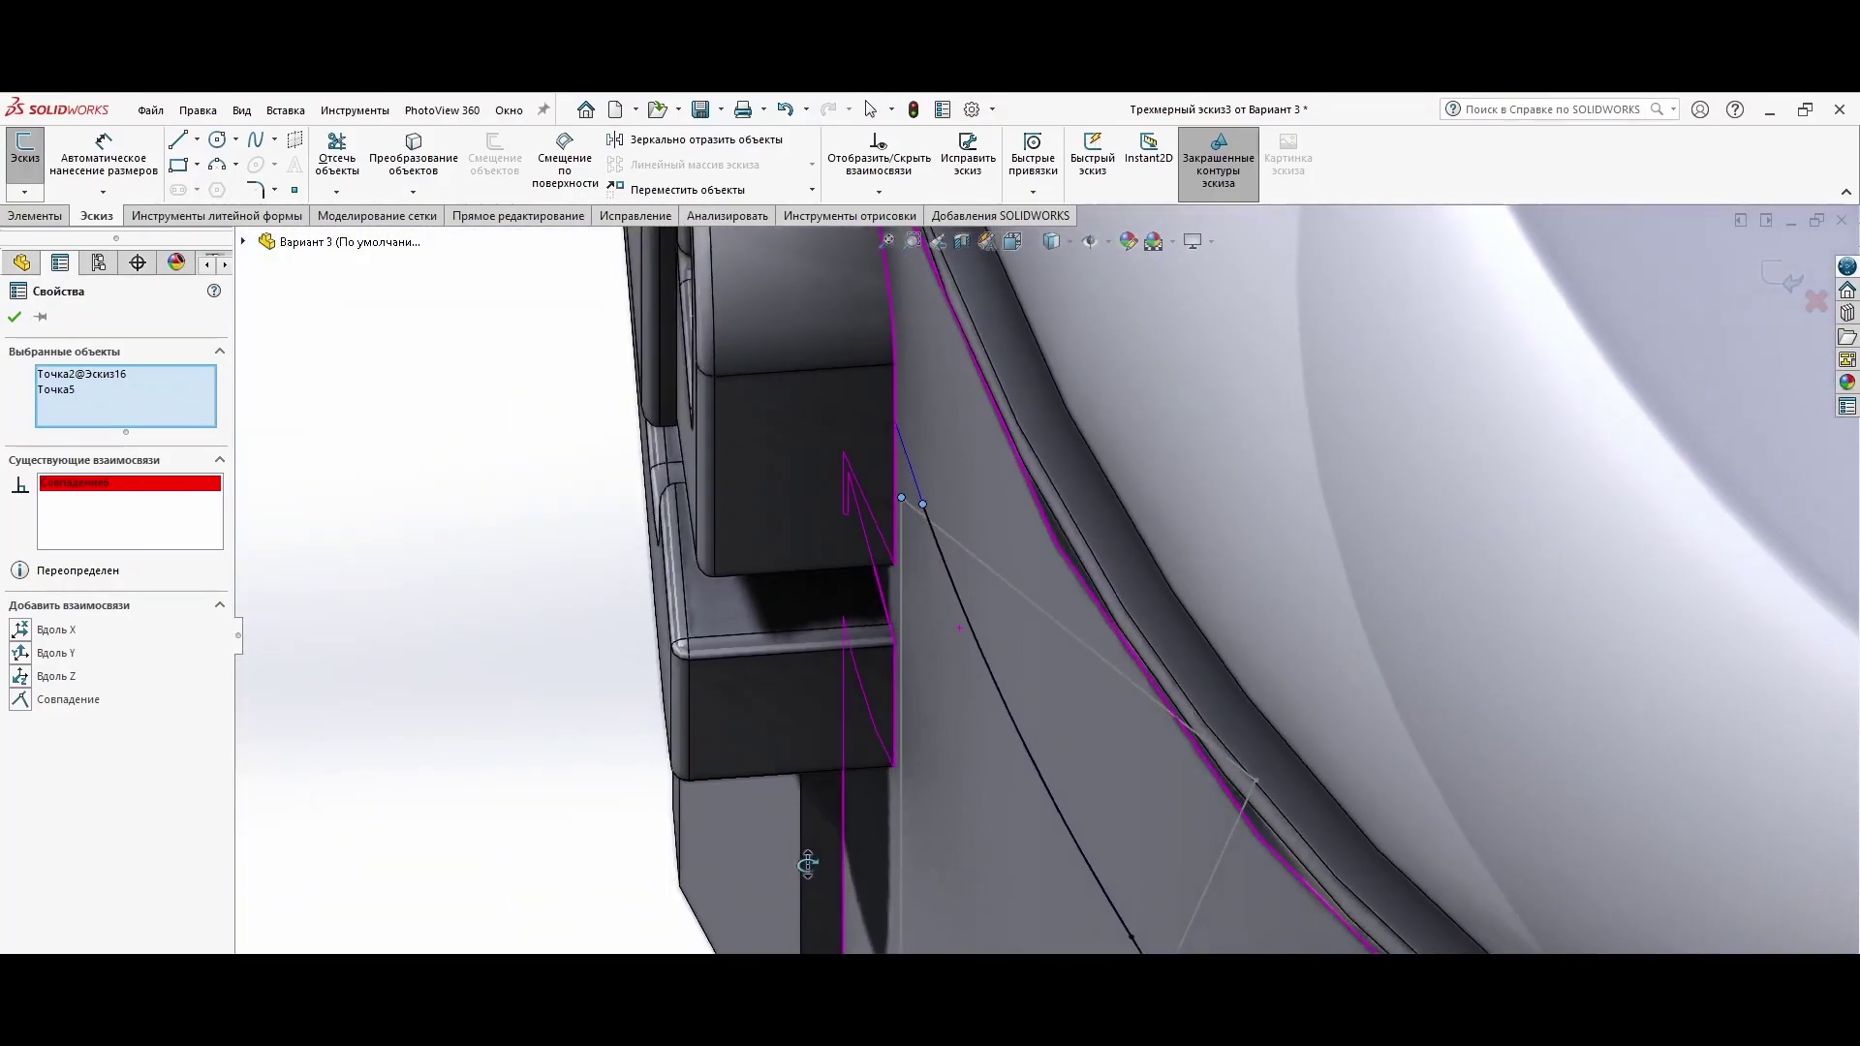
scroll(978, 872, up, 3)
key(Escape)
scroll(746, 717, up, 3)
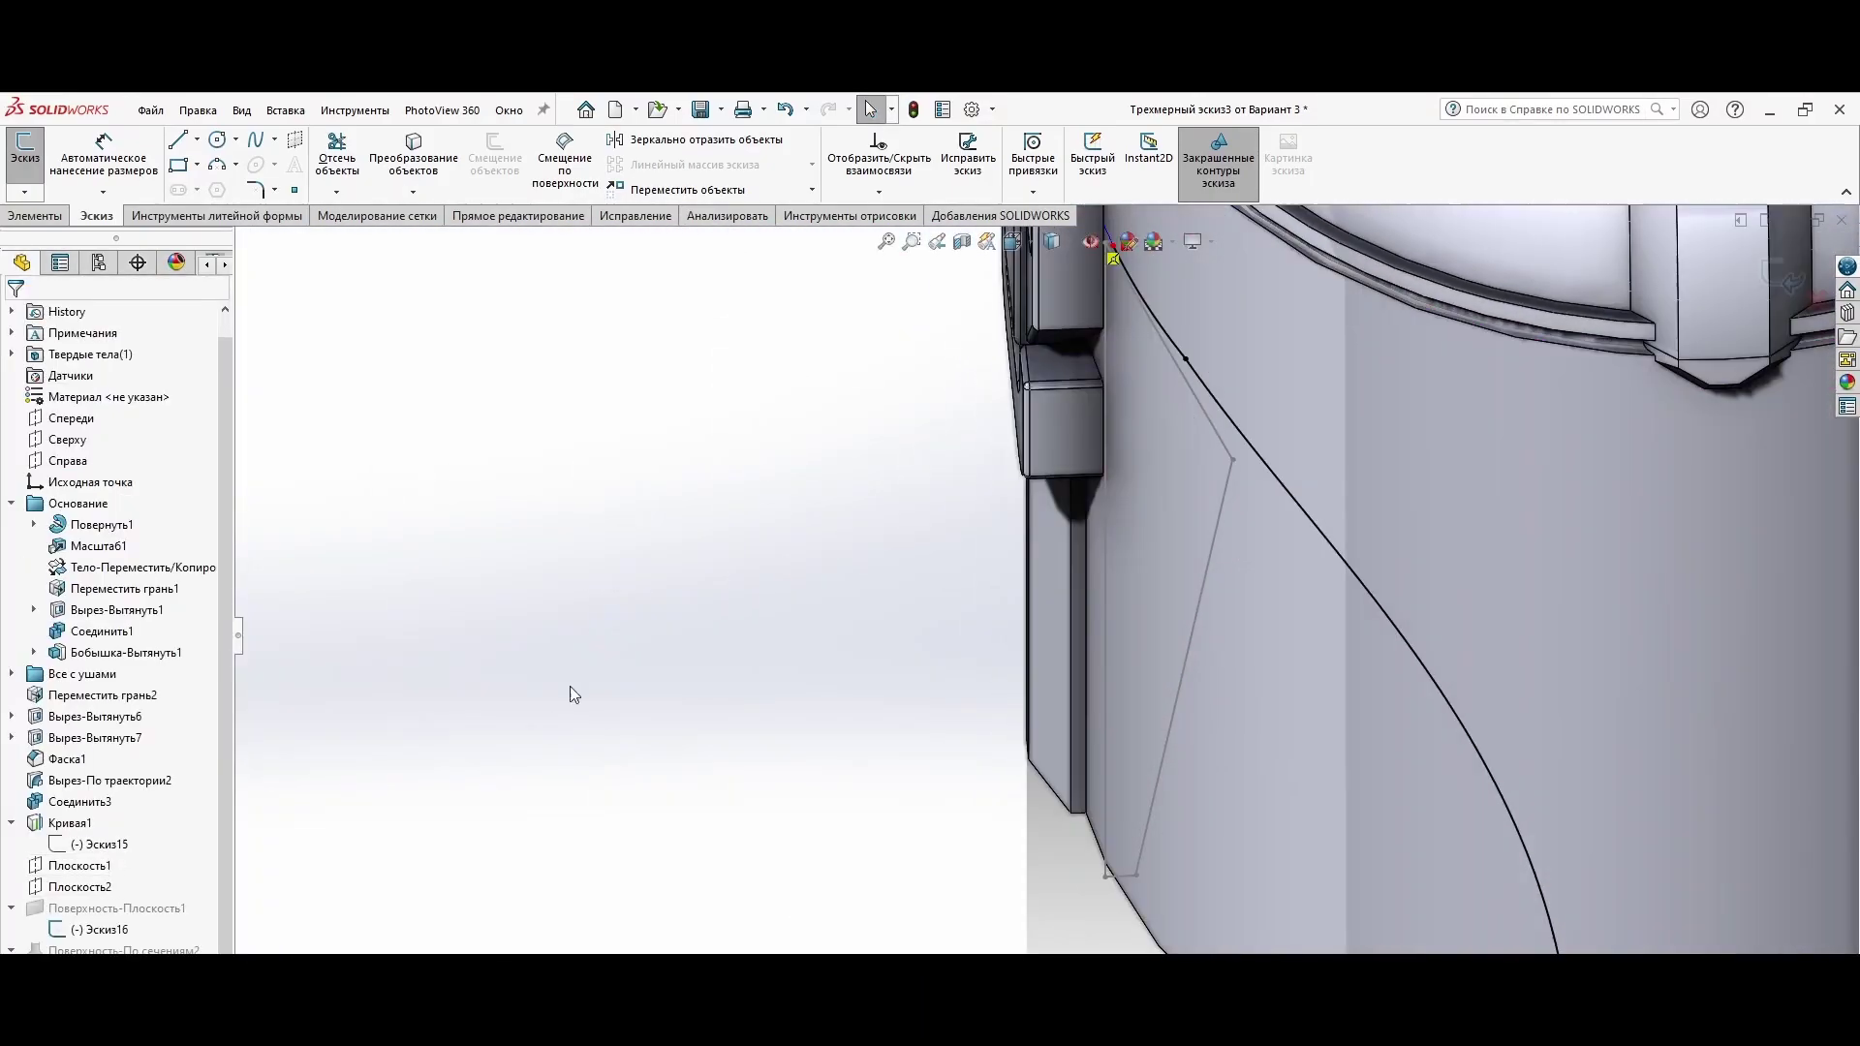
click(1790, 278)
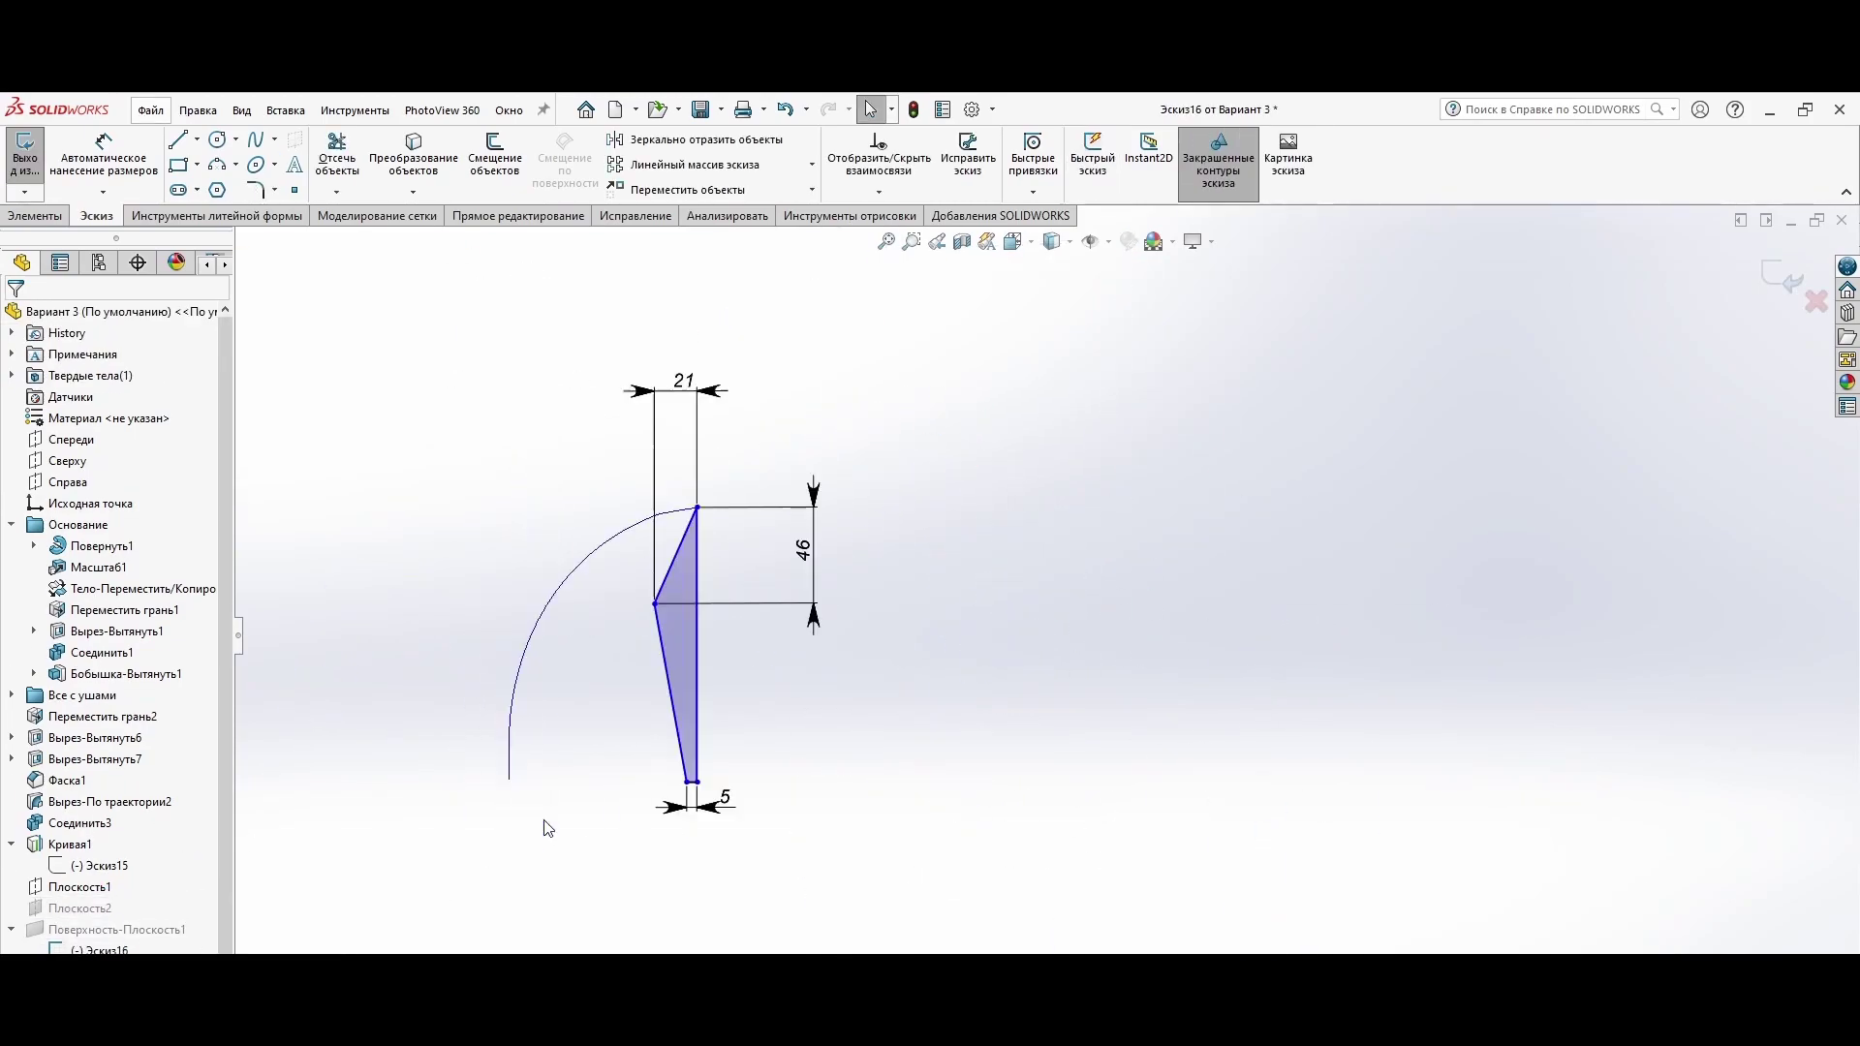
key(ctrl+b)
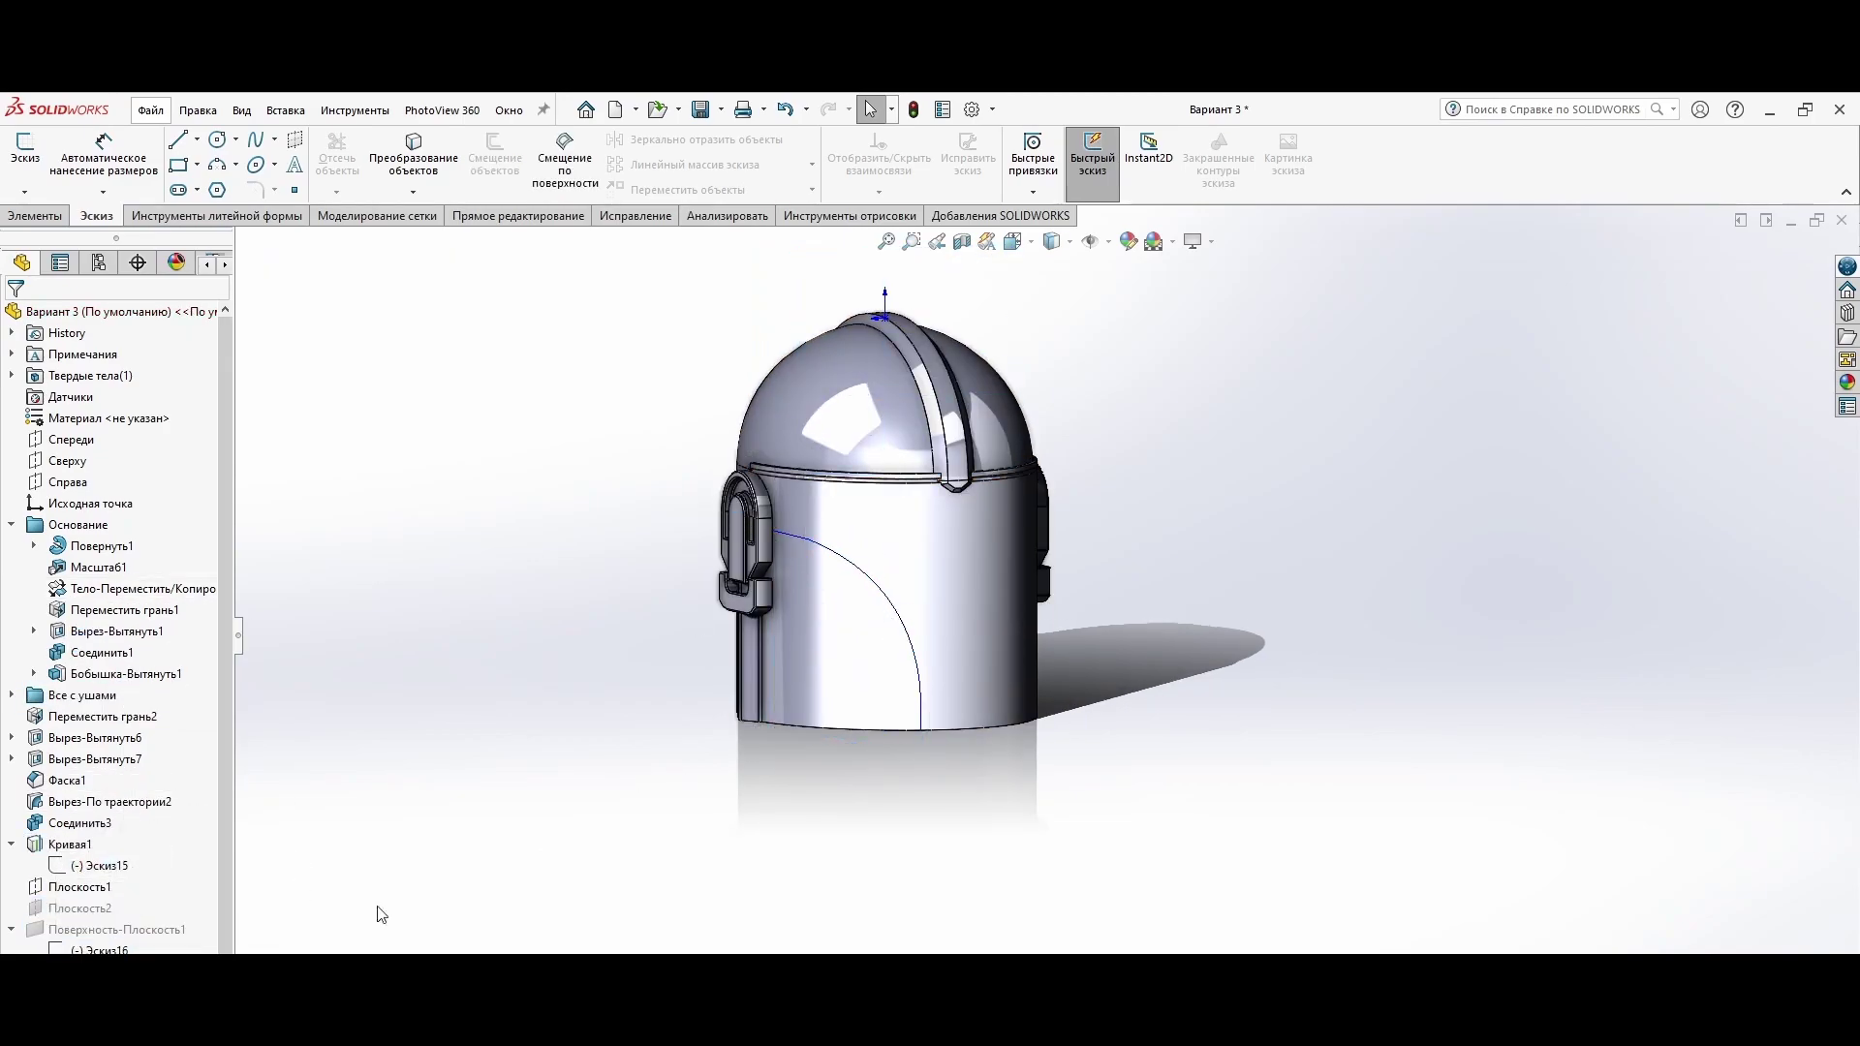
Step: Undo the change and inspect the cheek-panel sketch's top and bottom corner points
key(ctrl+z)
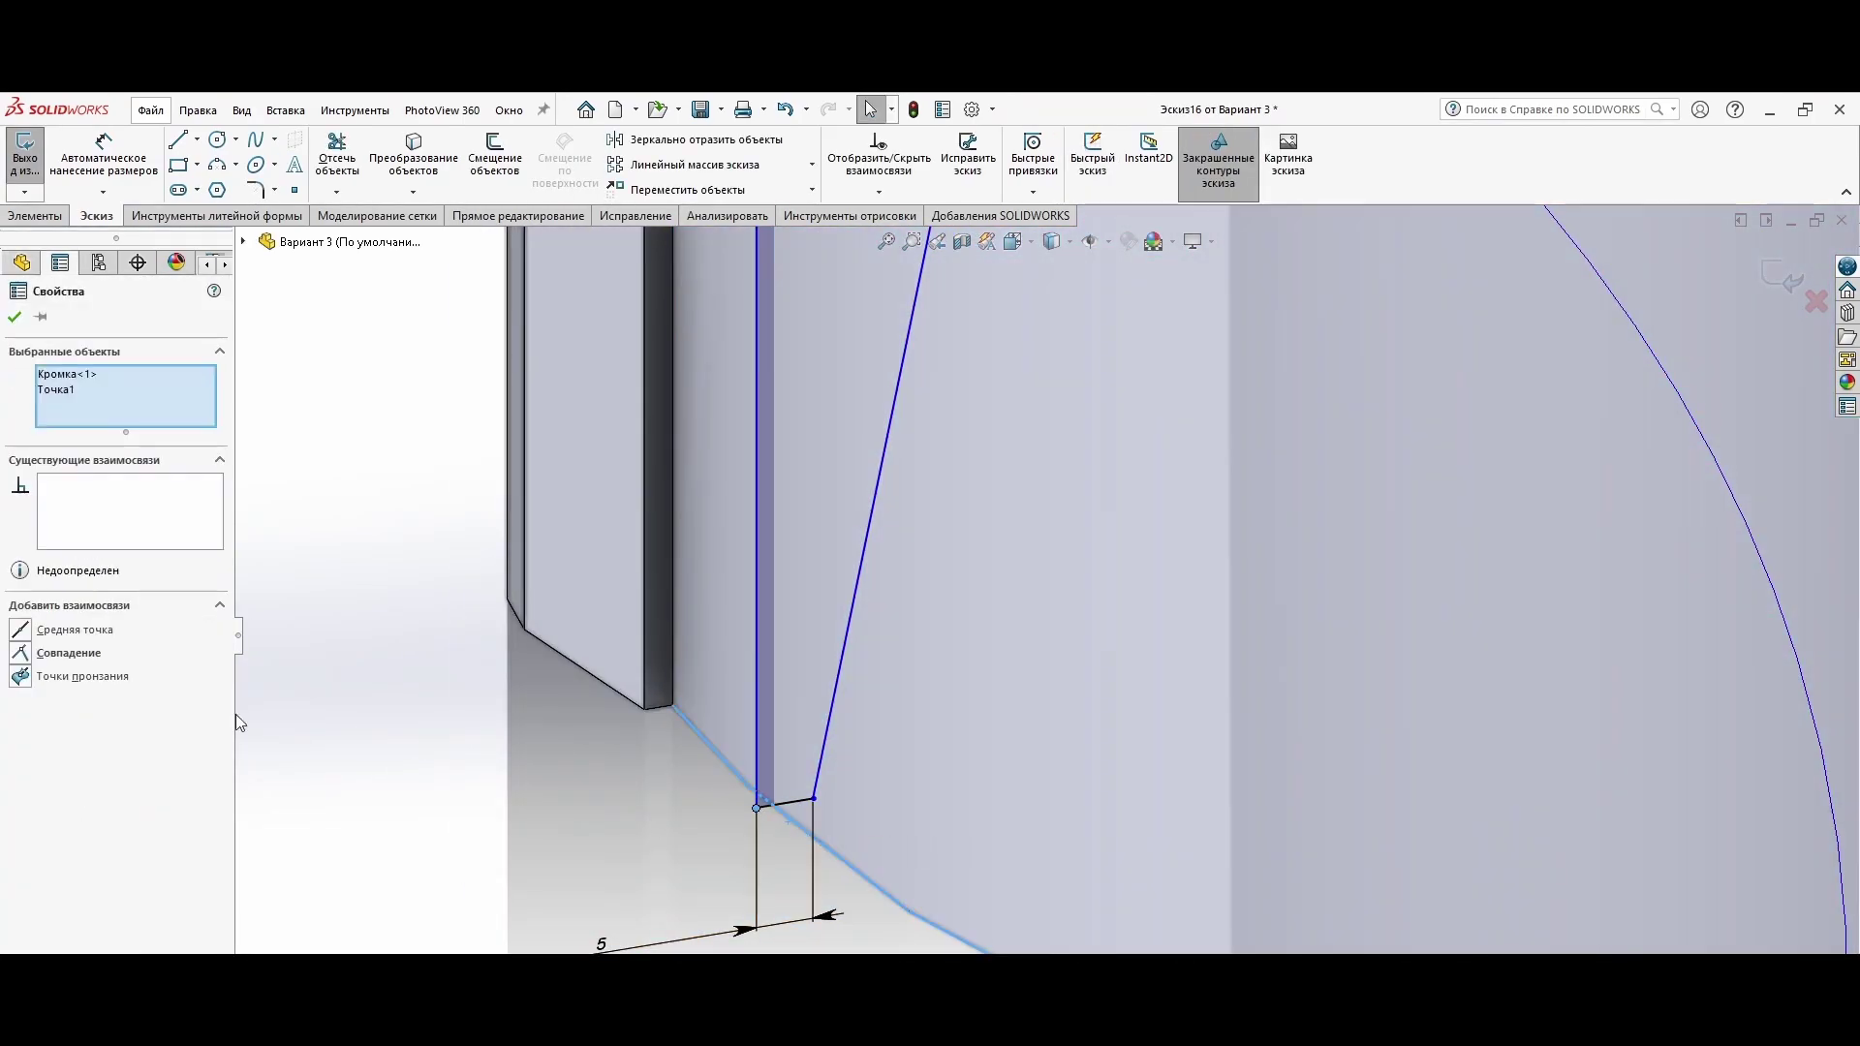
key(Escape)
middle_drag(235, 713, 732, 600)
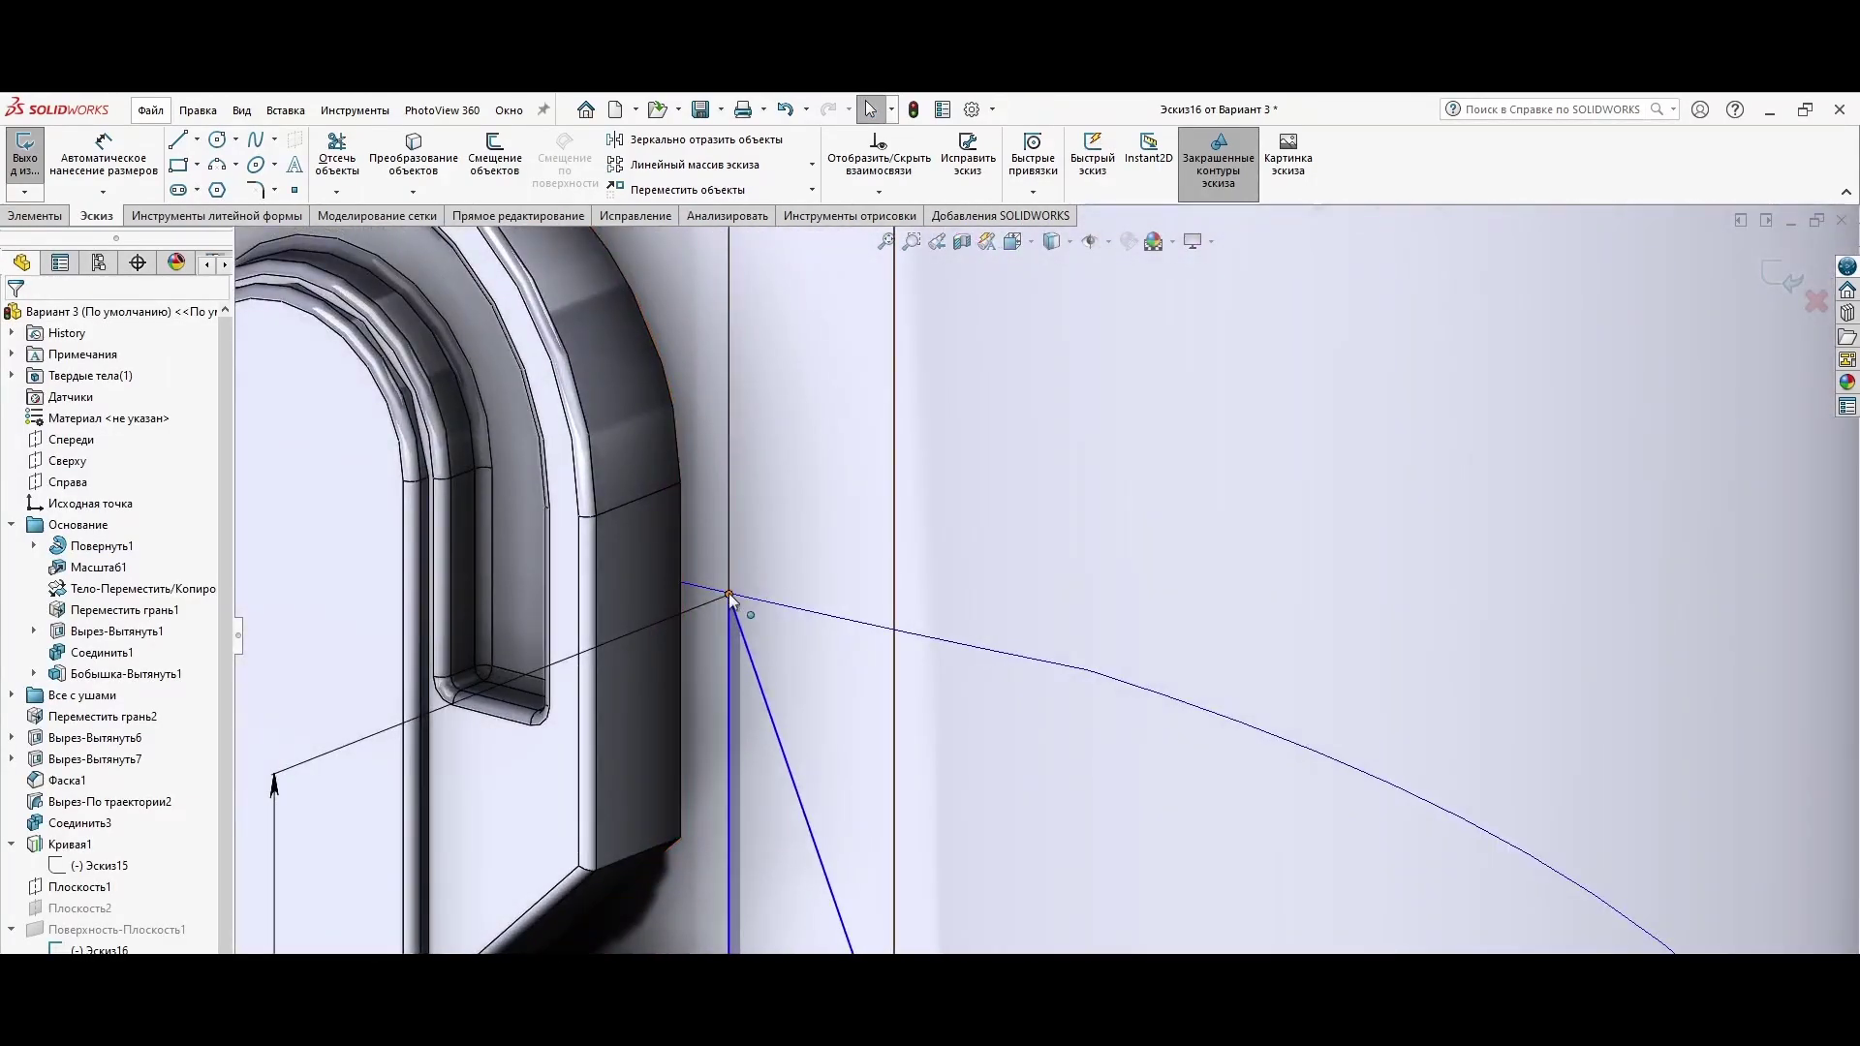
click(729, 593)
scroll(1033, 592, up, 5)
scroll(1000, 942, down, 4)
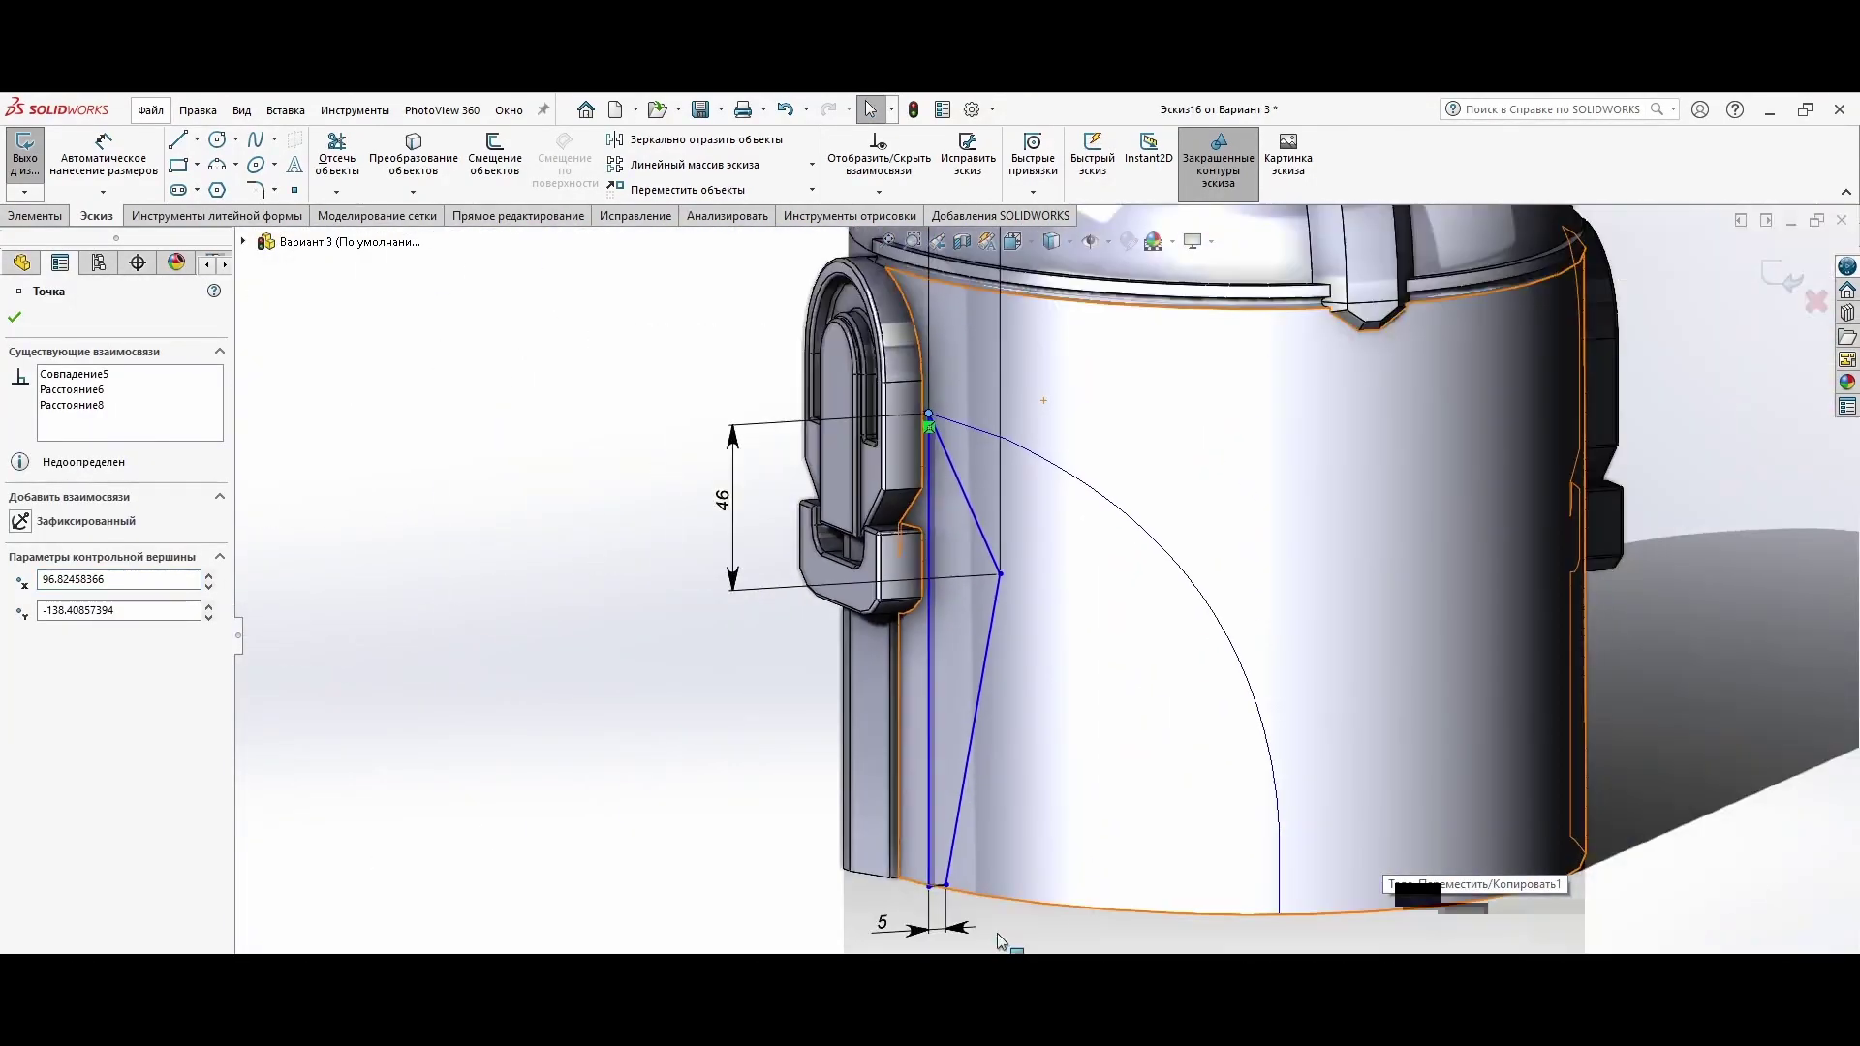
scroll(1001, 941, down, 8)
key(Escape)
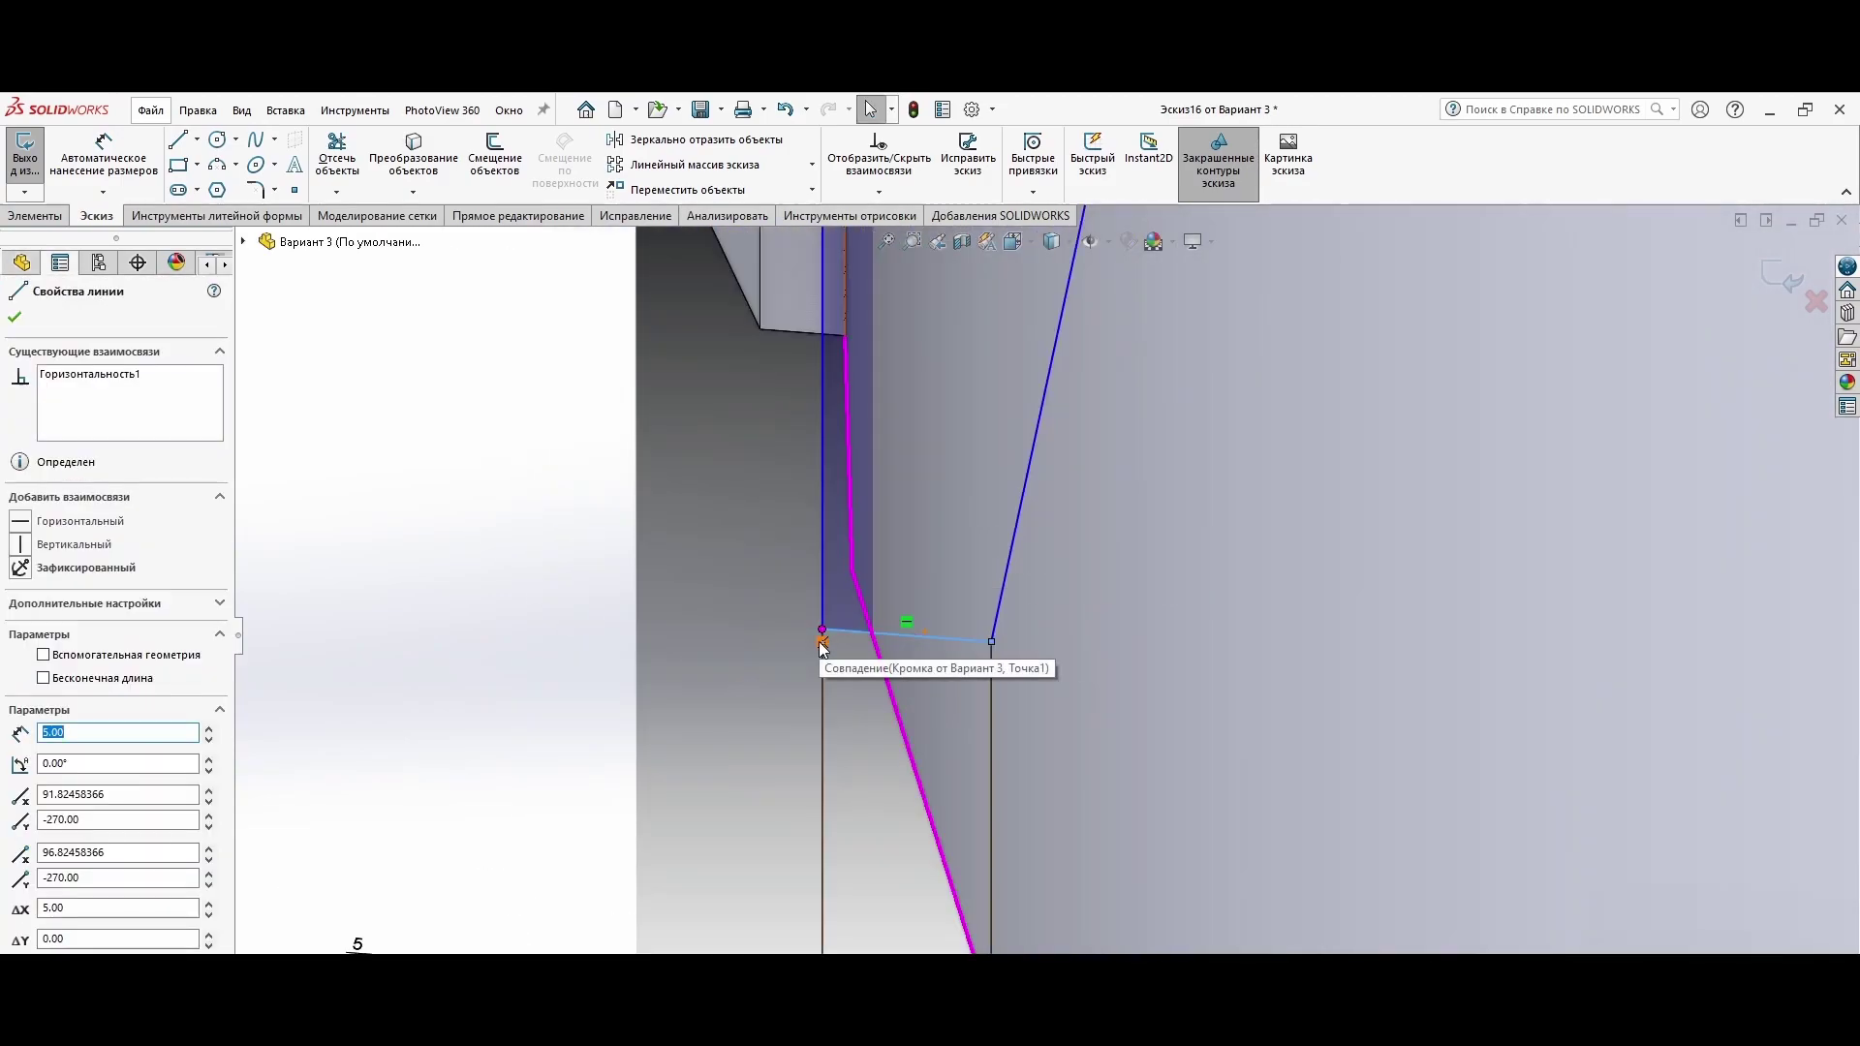
middle_drag(1110, 636, 787, 666)
click(736, 651)
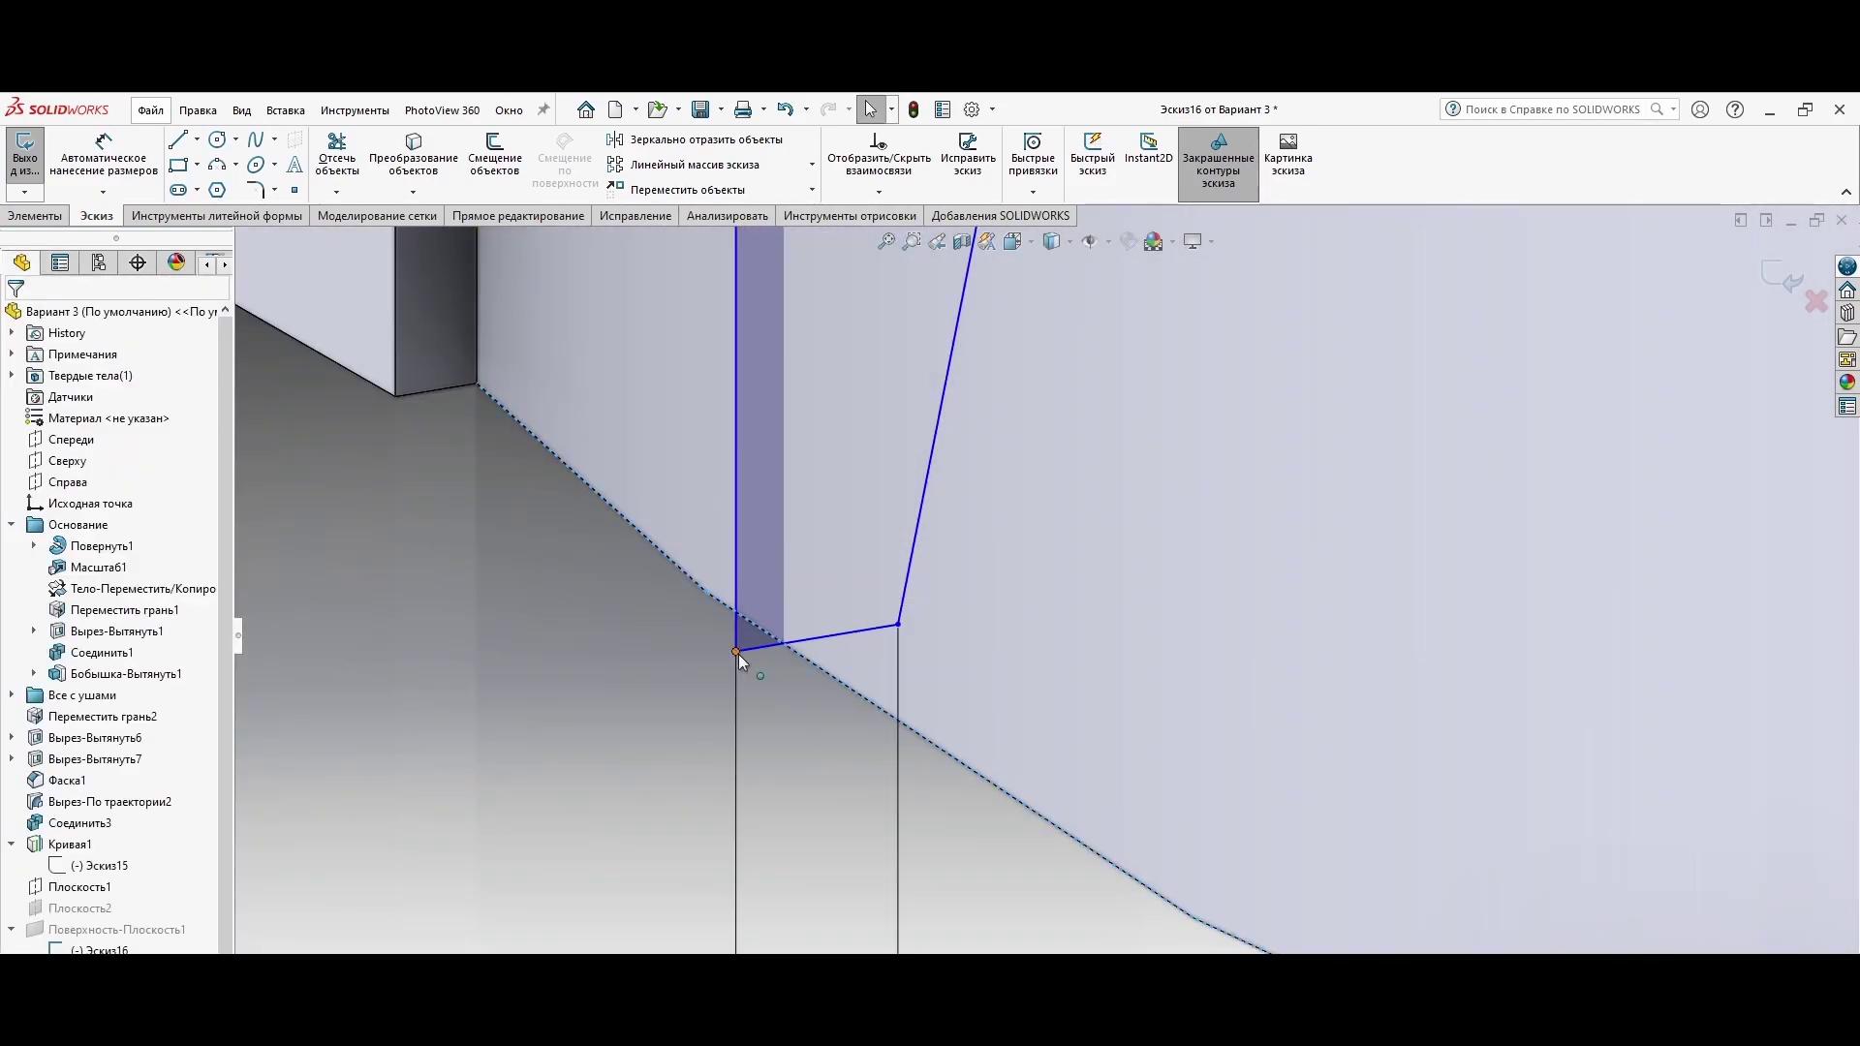
scroll(988, 685, up, 5)
middle_drag(1154, 552, 1046, 614)
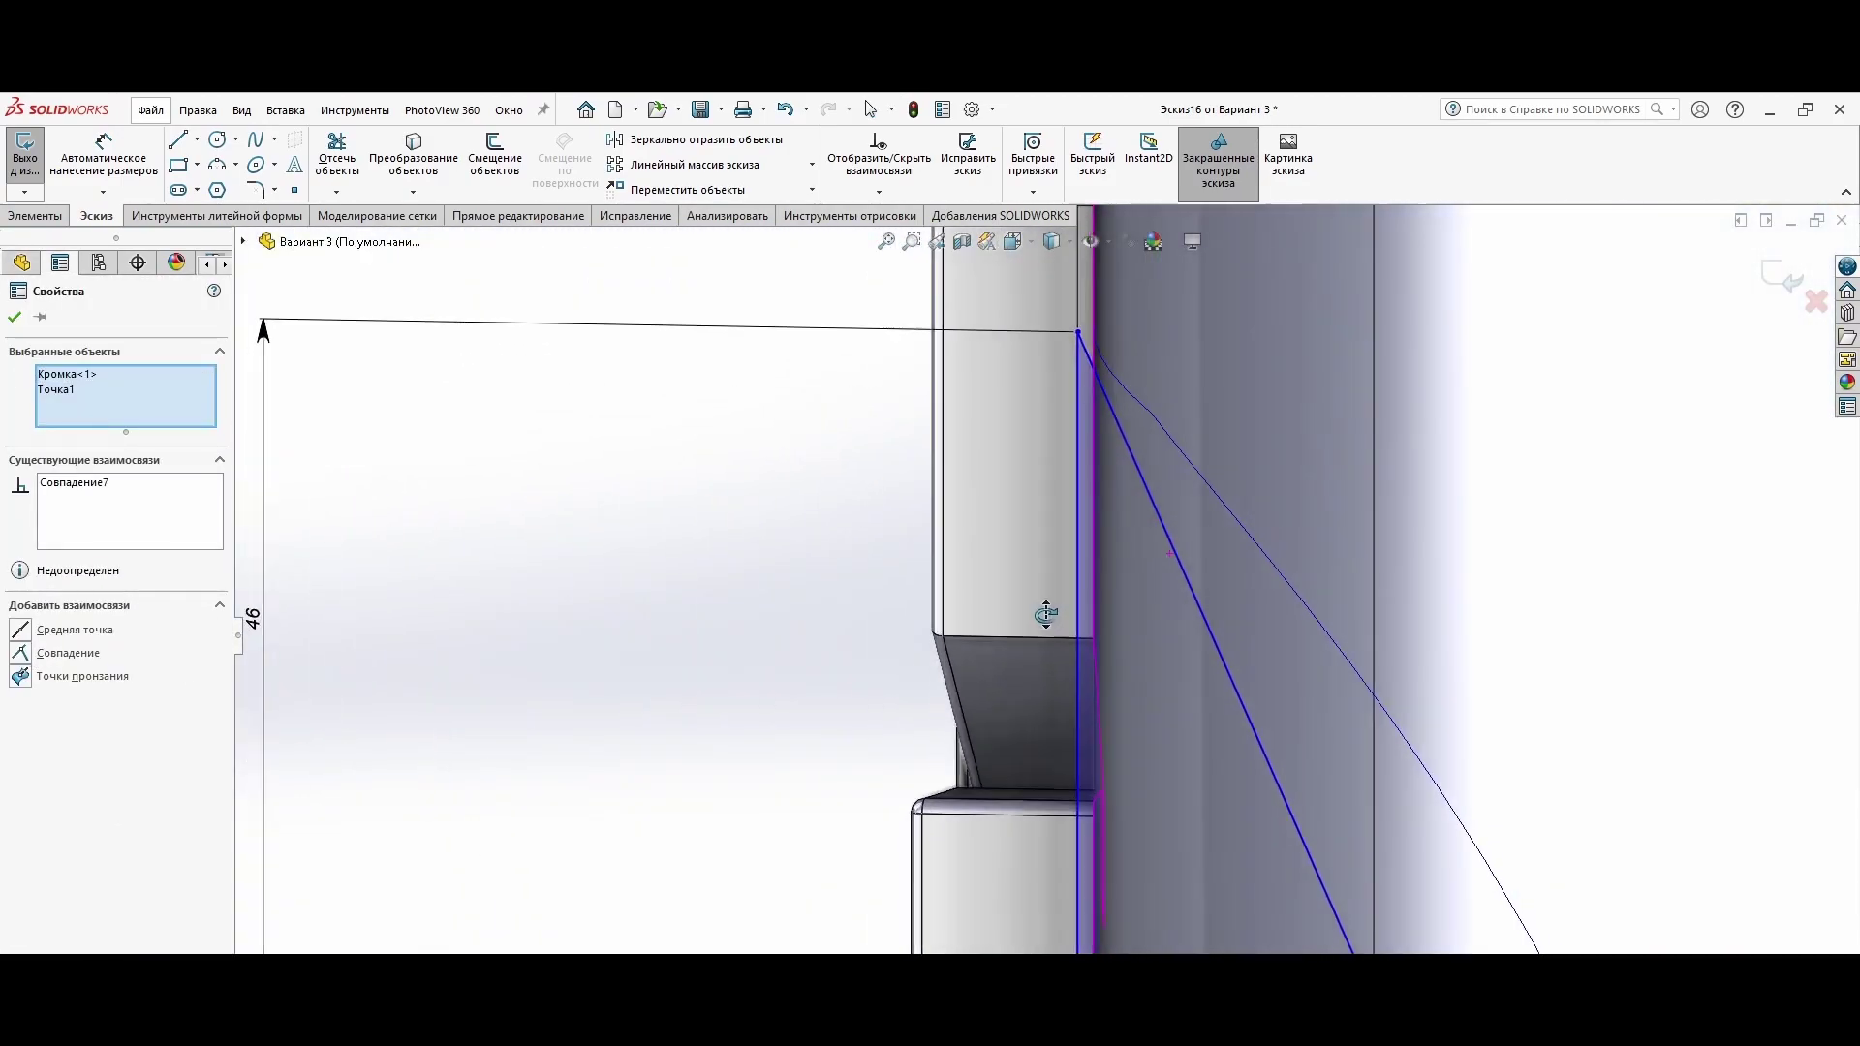
scroll(957, 548, down, 5)
scroll(780, 620, down, 3)
key(Escape)
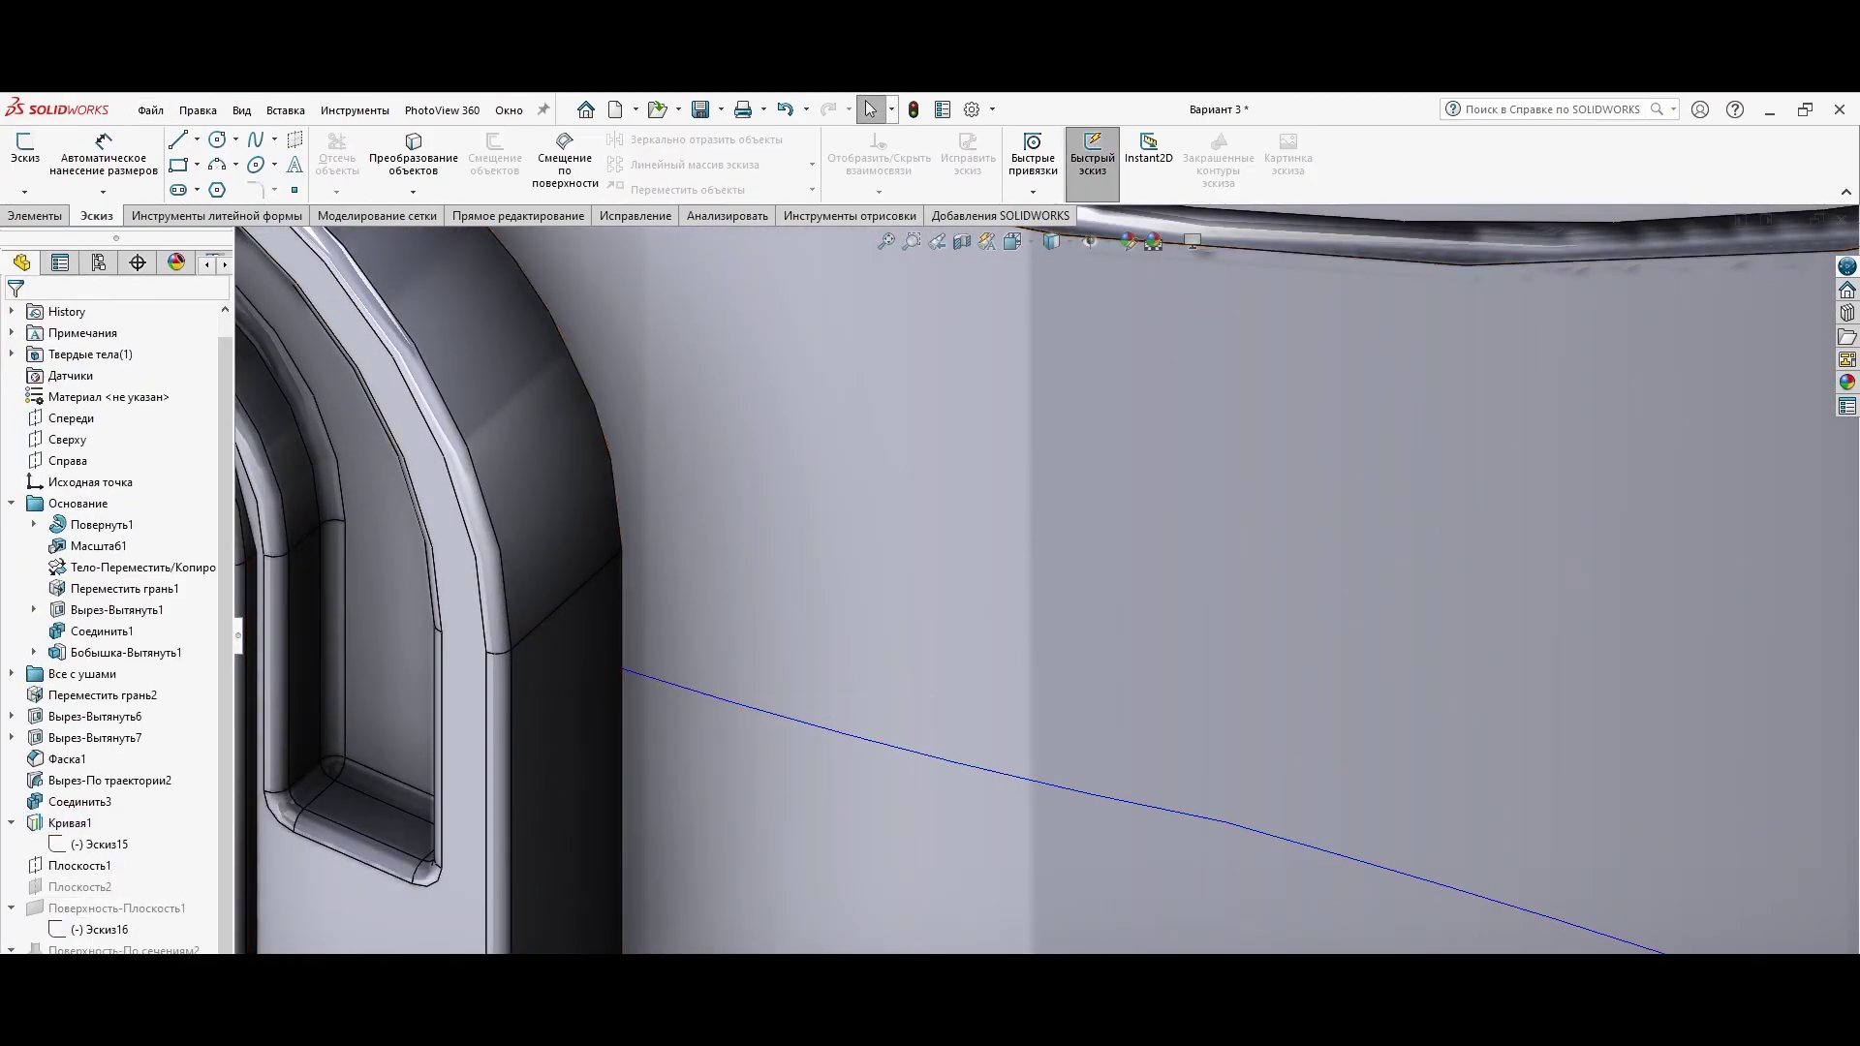
scroll(1507, 652, up, 3)
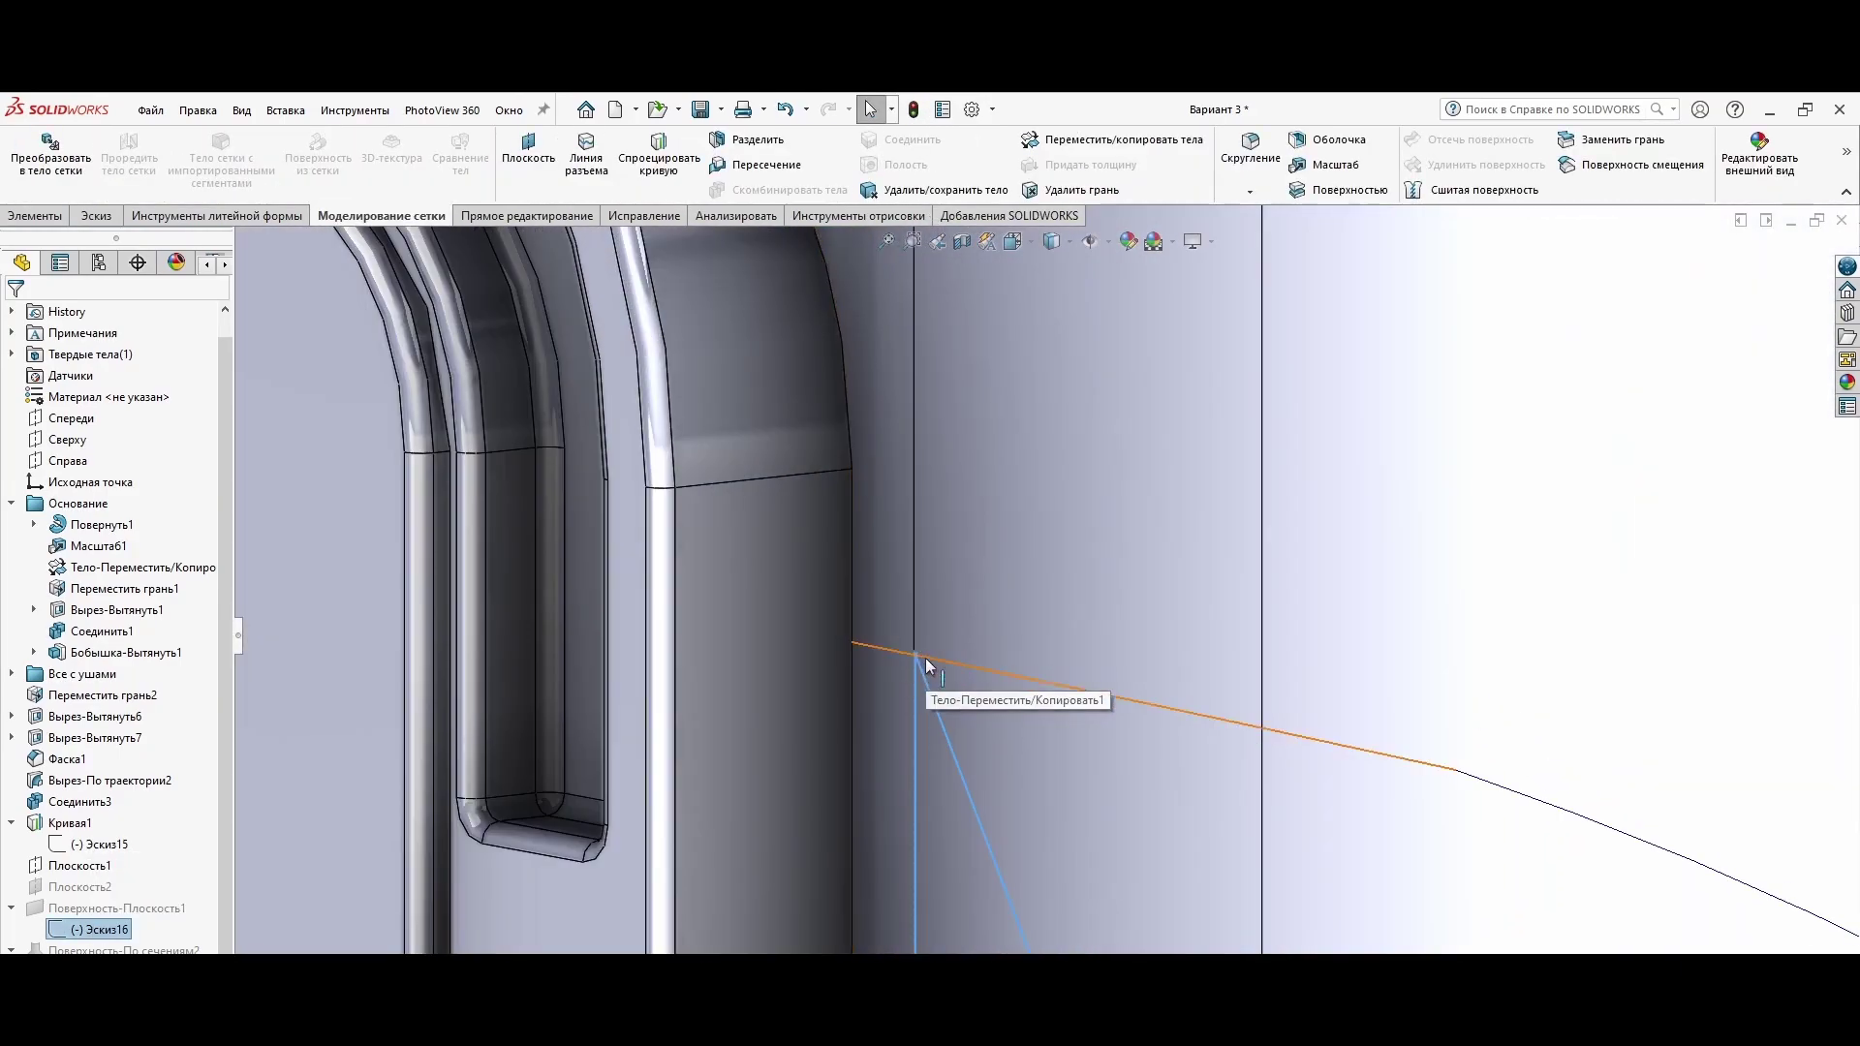
Step: Re-edit the cheek-panel sketch, pick the curve's end point, and exit the sketch
click(926, 659)
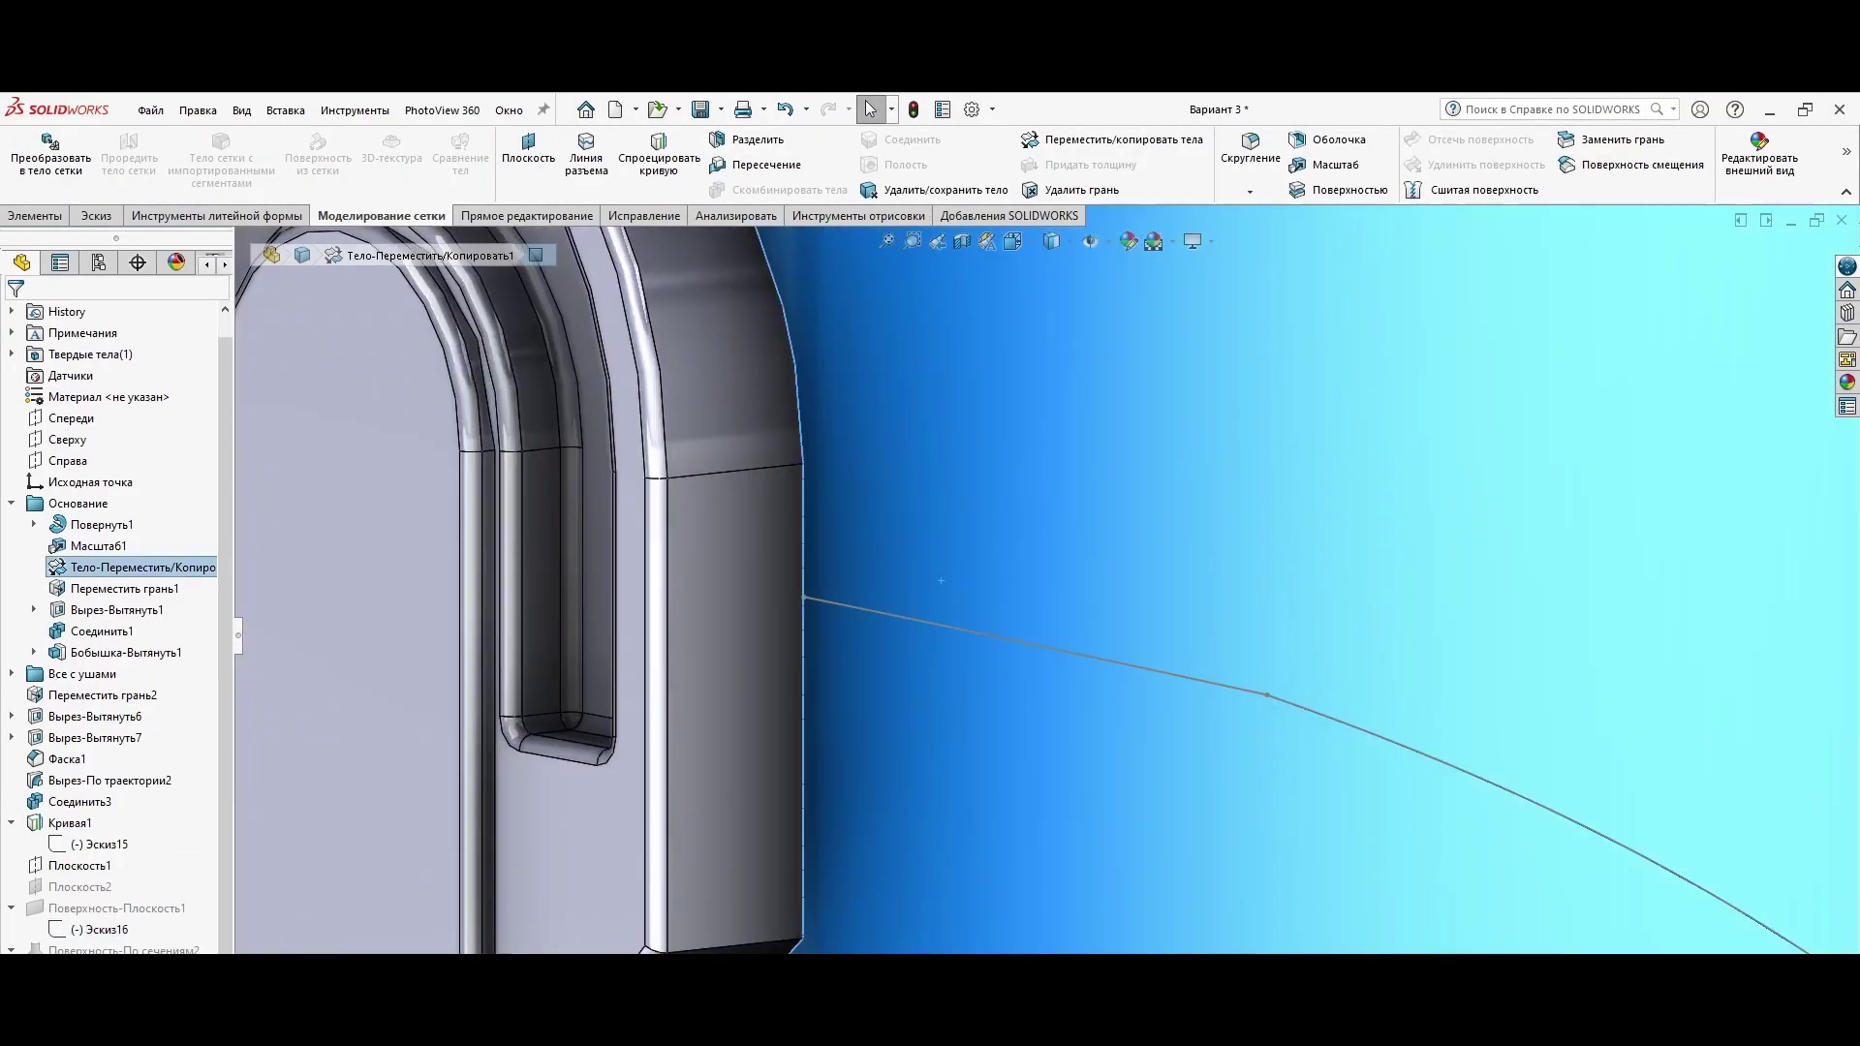
key(Escape)
scroll(731, 697, down, 3)
scroll(869, 699, down, 2)
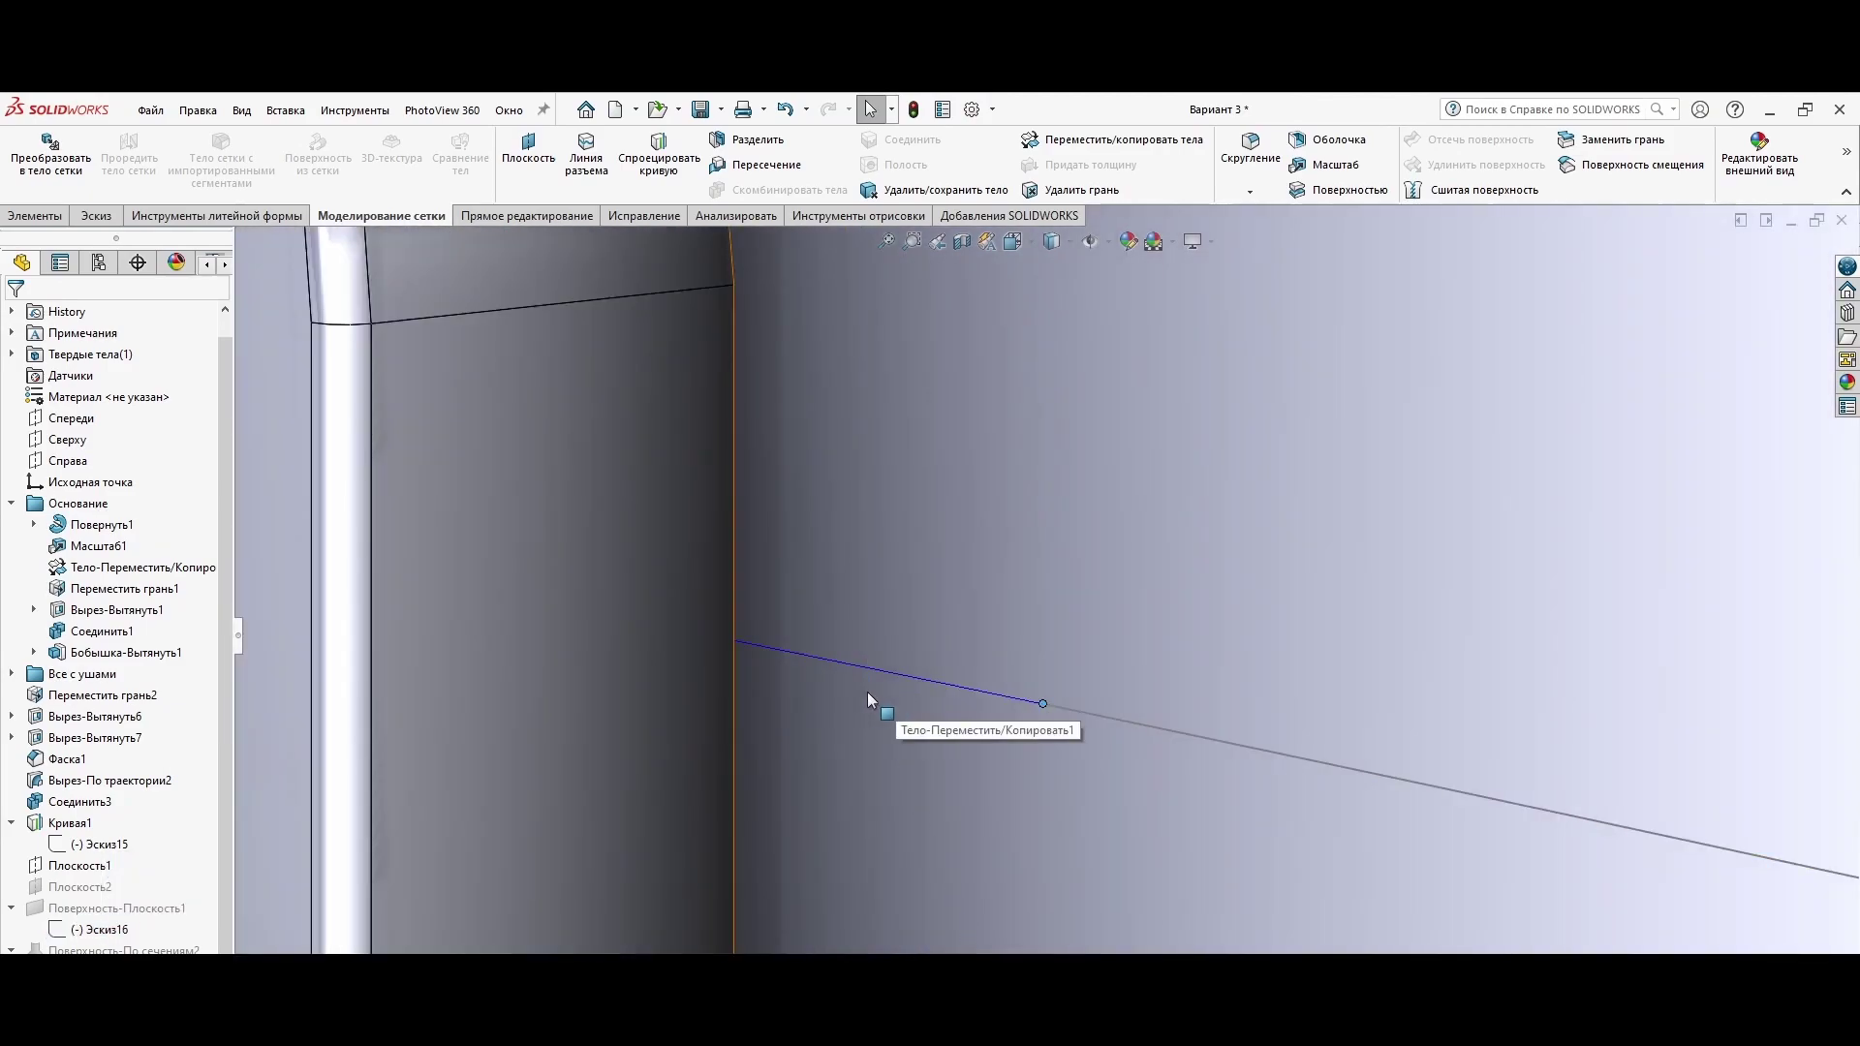
click(109, 747)
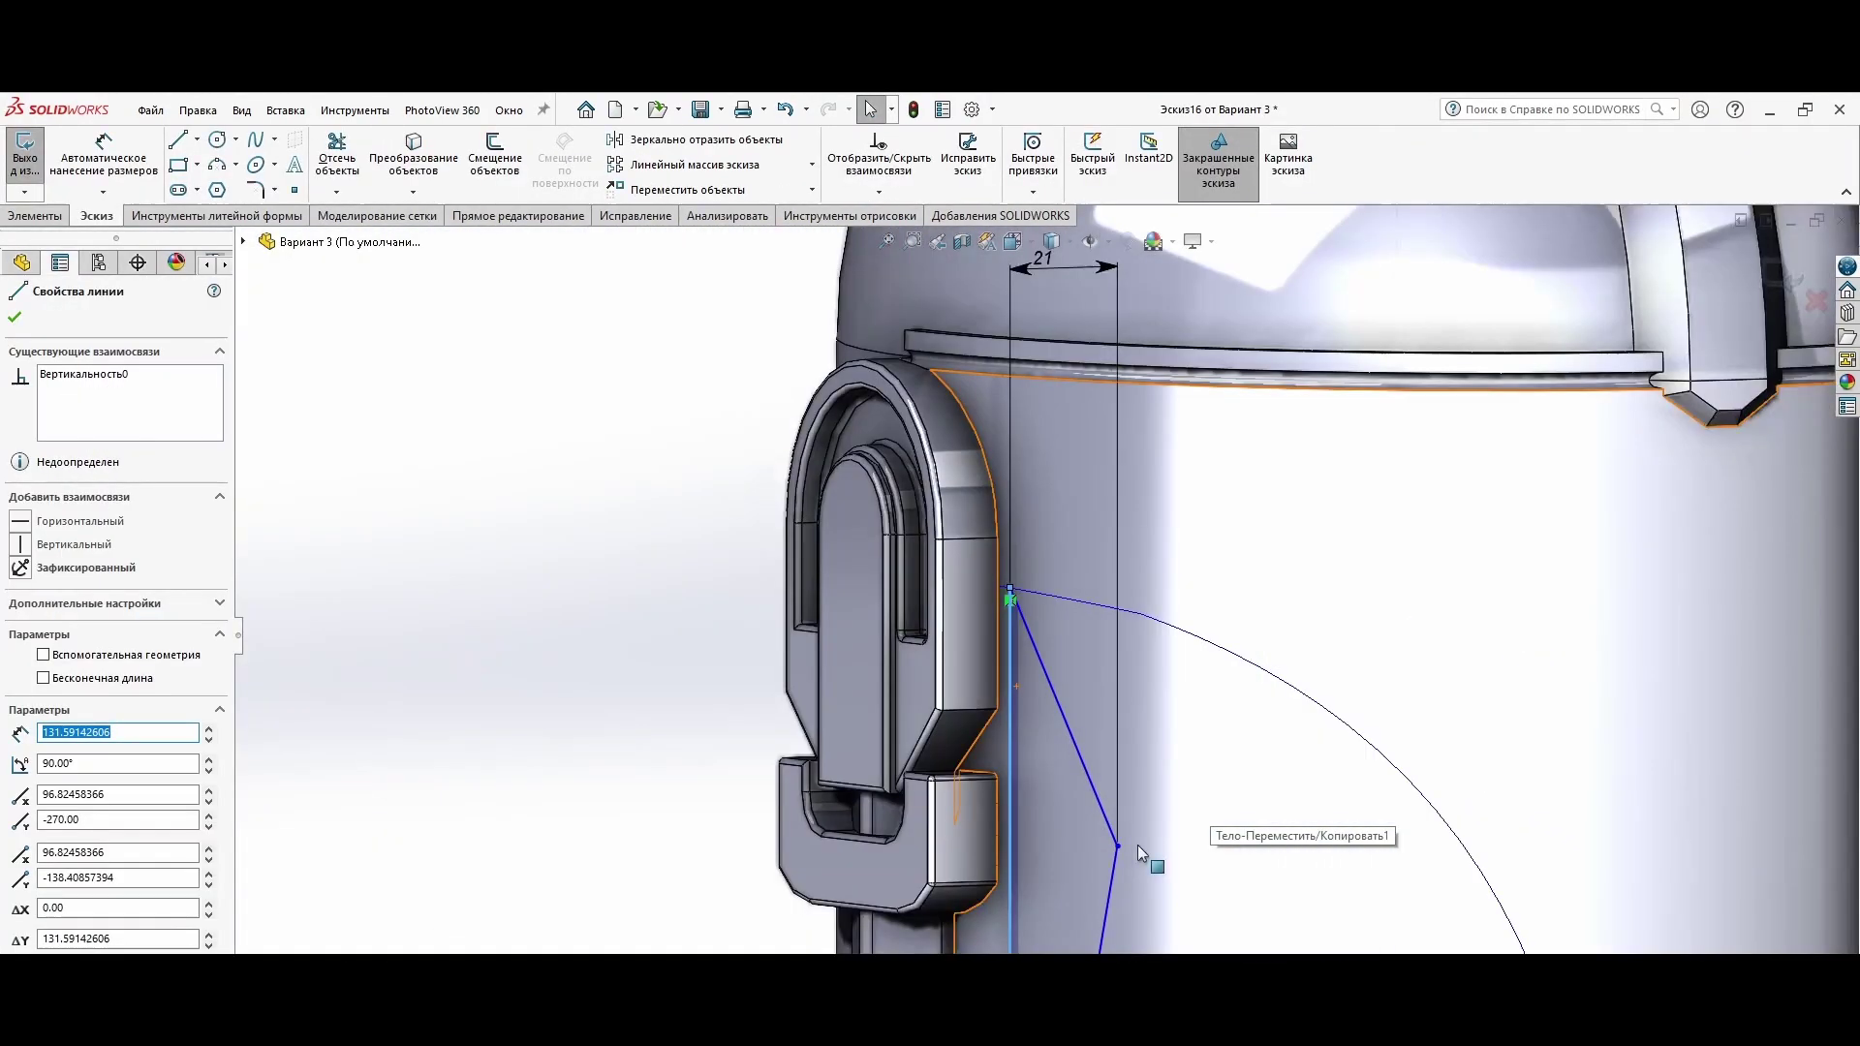
scroll(1065, 794, down, 2)
click(1015, 366)
scroll(1067, 391, down, 1)
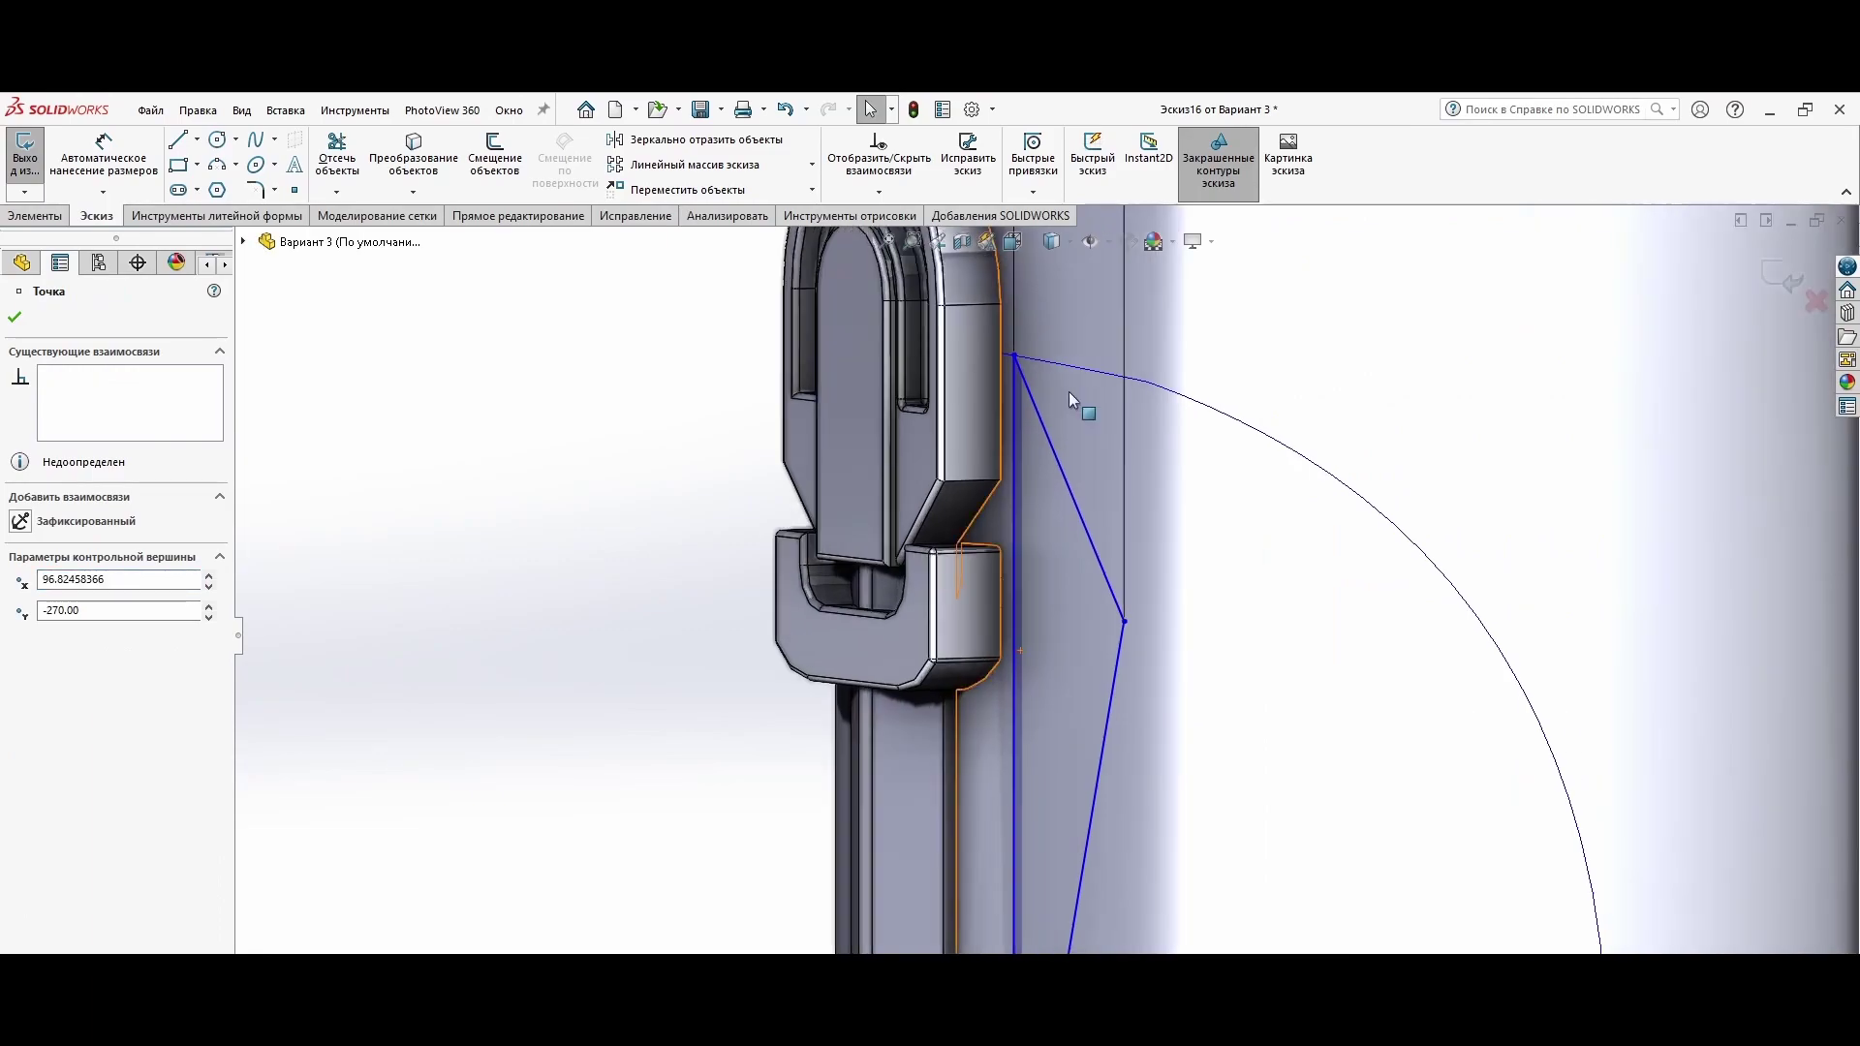
scroll(841, 582, down, 3)
click(1785, 278)
Step: Orbit around the helmet and select the lofted surface Поверхность-По сечениям3
scroll(1065, 649, up, 5)
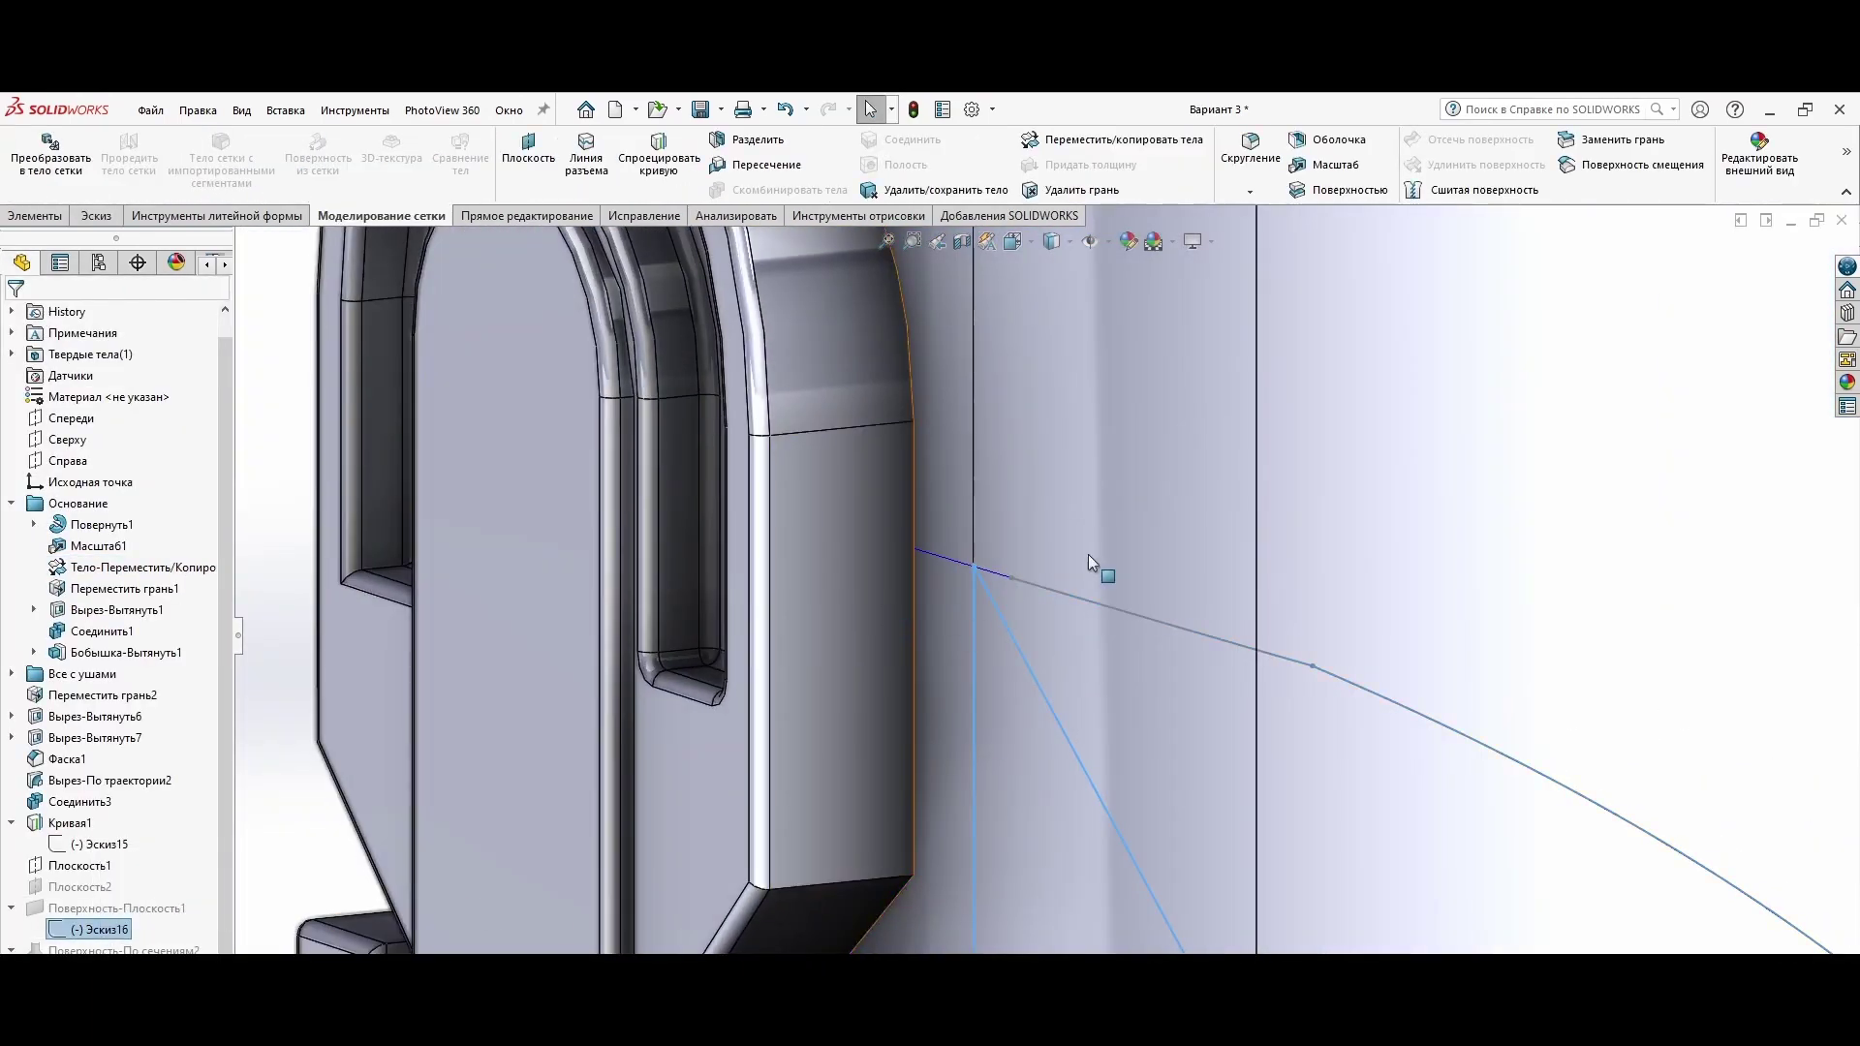
scroll(1036, 550, down, 1)
scroll(1037, 550, down, 2)
scroll(876, 853, up, 2)
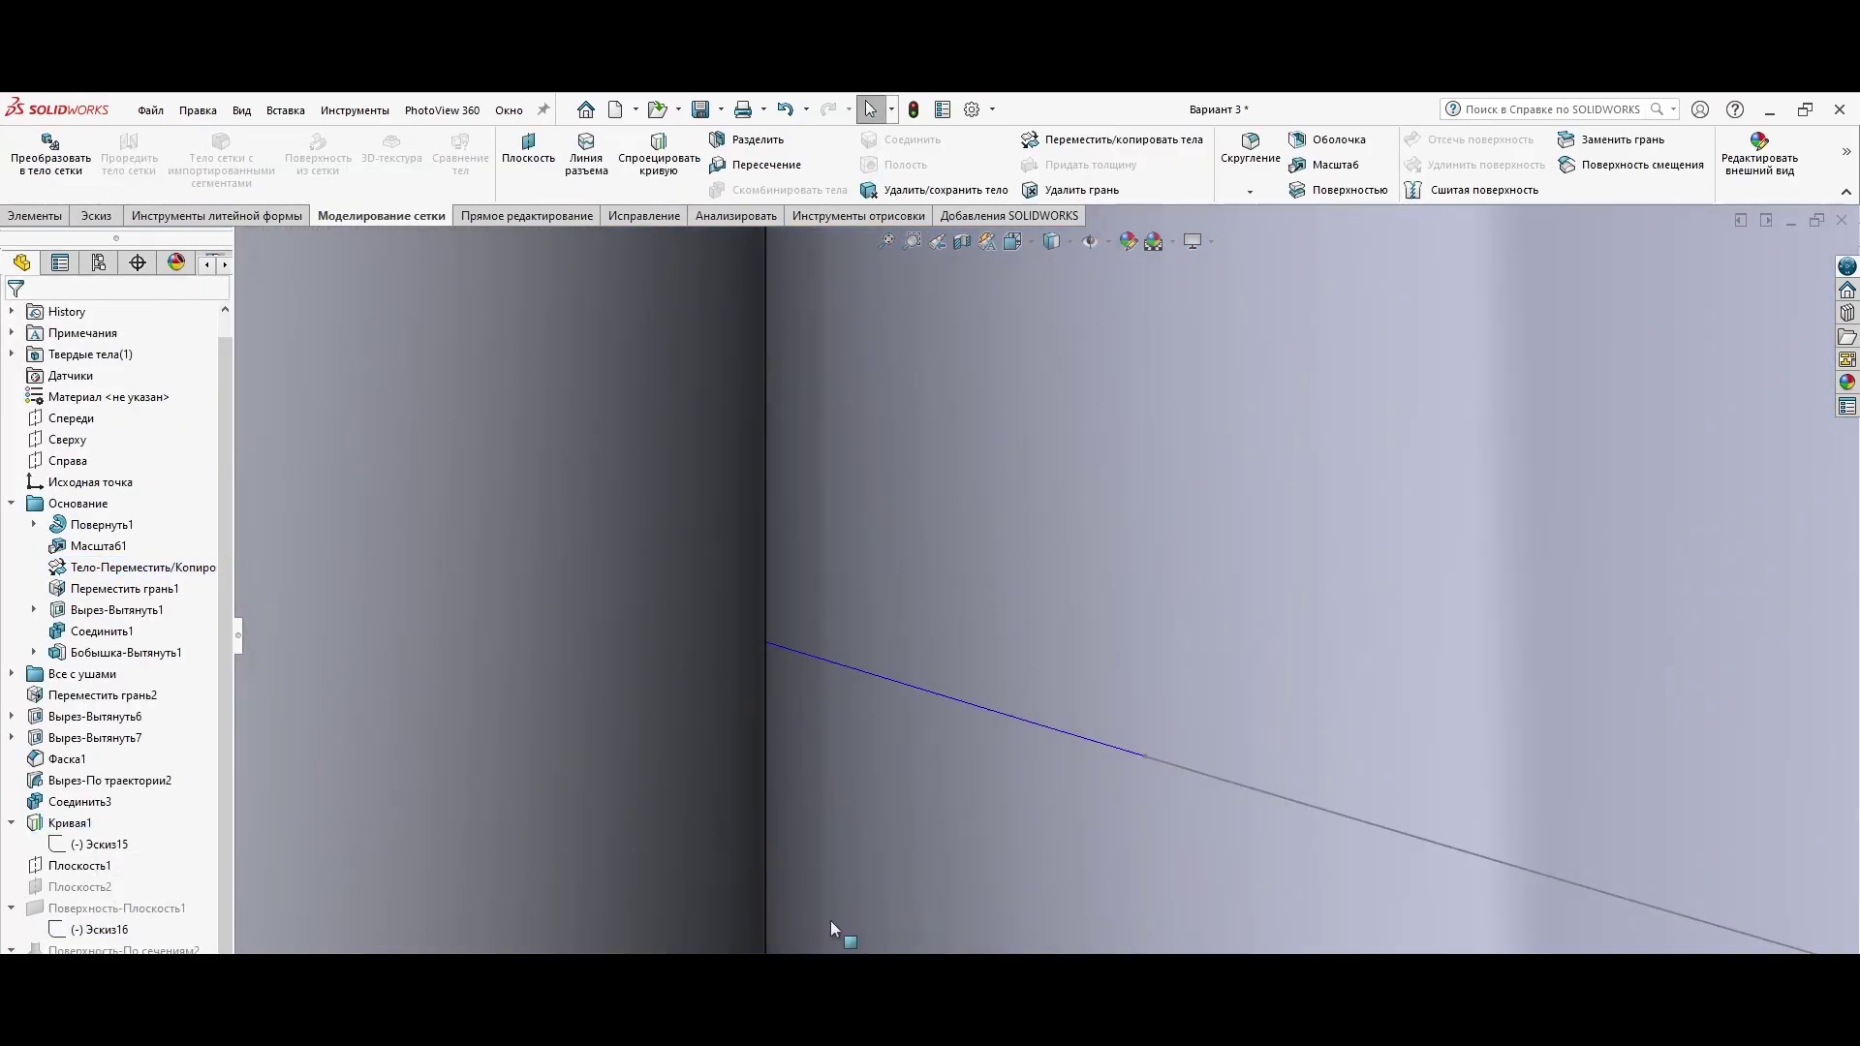
scroll(834, 930, up, 3)
middle_drag(872, 775, 892, 768)
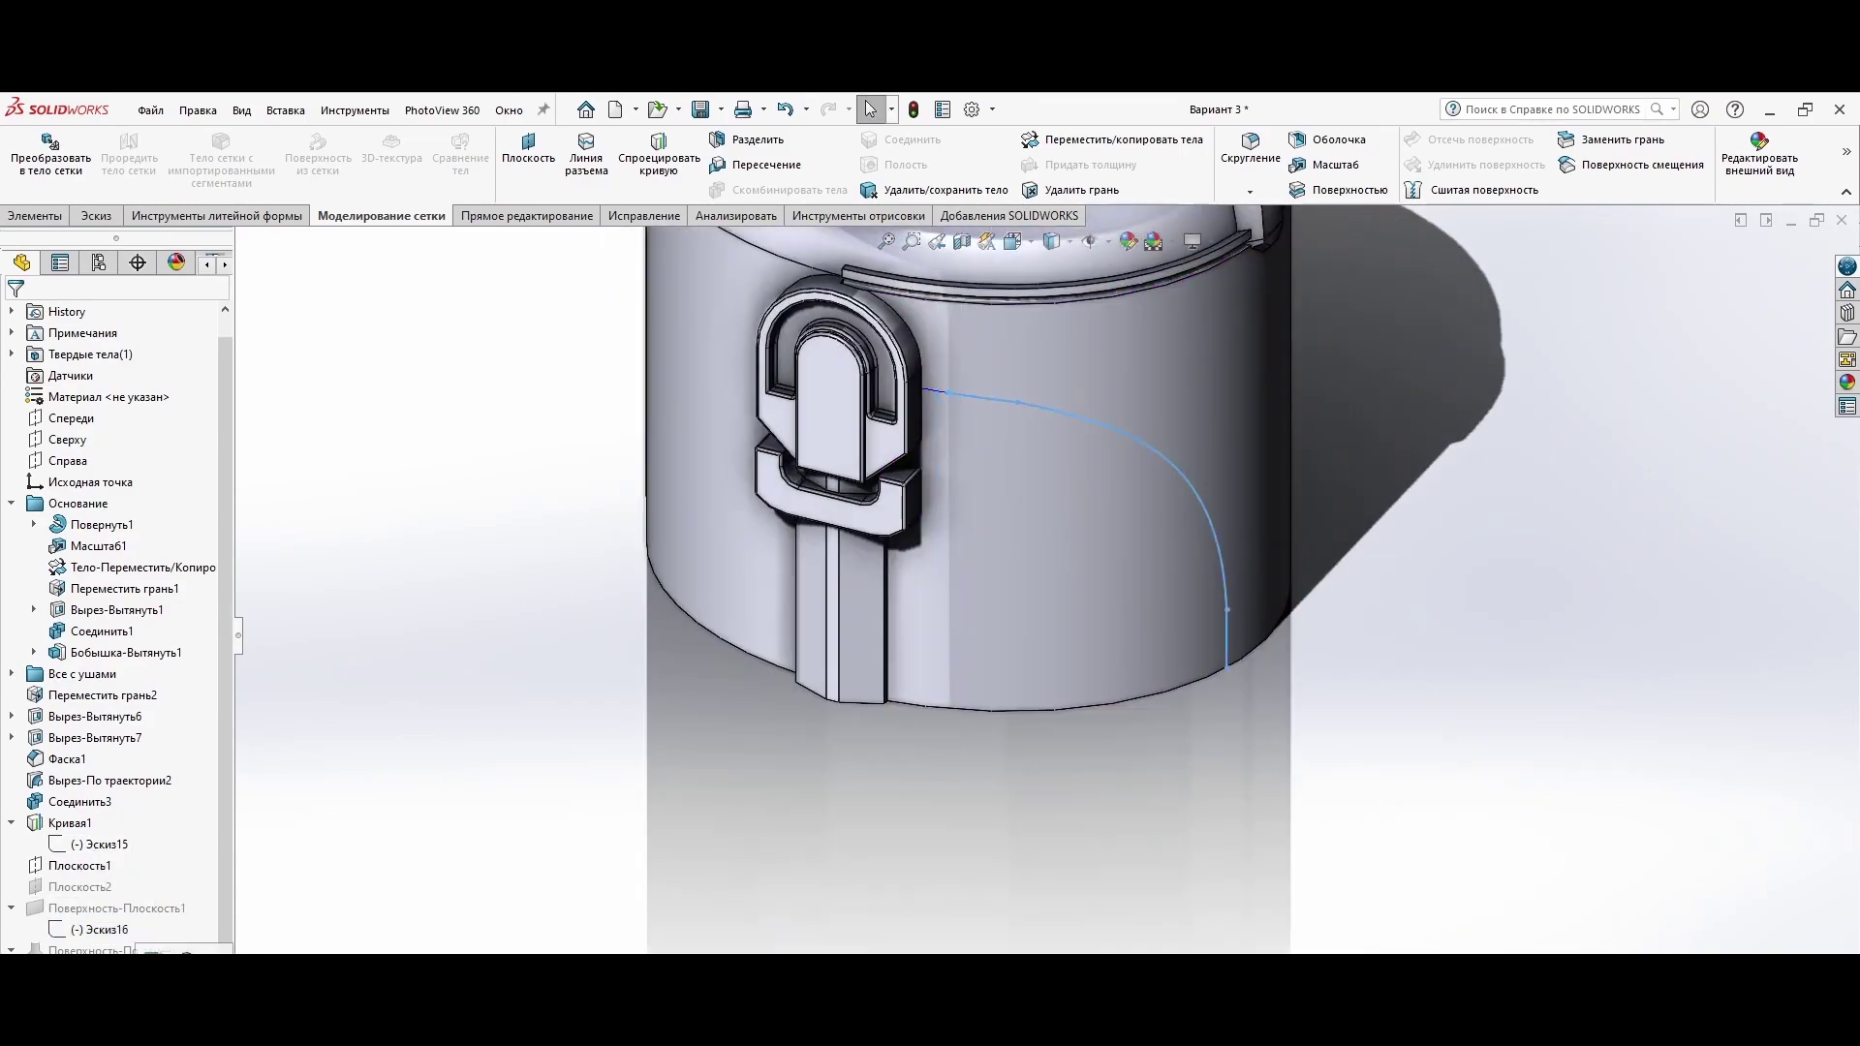
mouse_move(872, 833)
middle_down()
mouse_move(927, 846)
mouse_move(1143, 473)
middle_up()
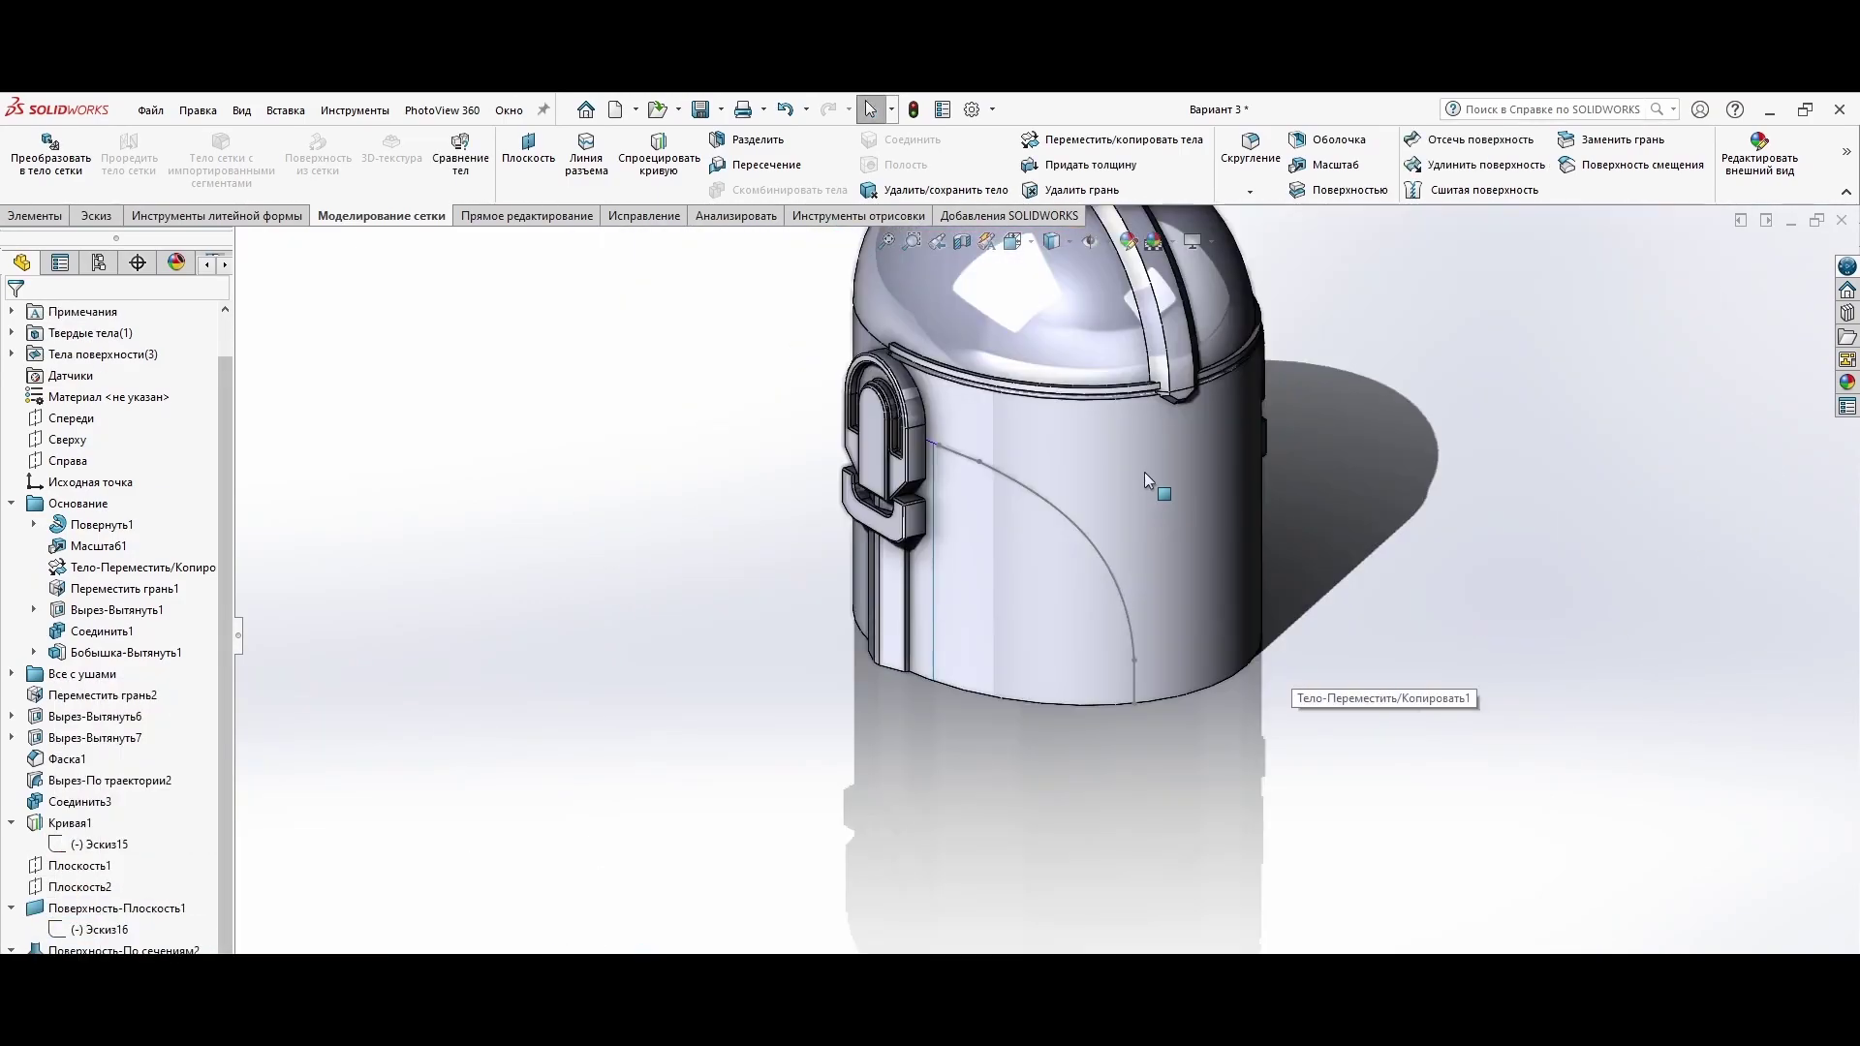
scroll(1016, 658, down, 5)
click(1038, 527)
mouse_move(1037, 527)
middle_down()
mouse_move(786, 607)
mouse_move(912, 938)
mouse_move(1121, 652)
mouse_move(1316, 744)
mouse_move(759, 855)
mouse_move(664, 730)
middle_up()
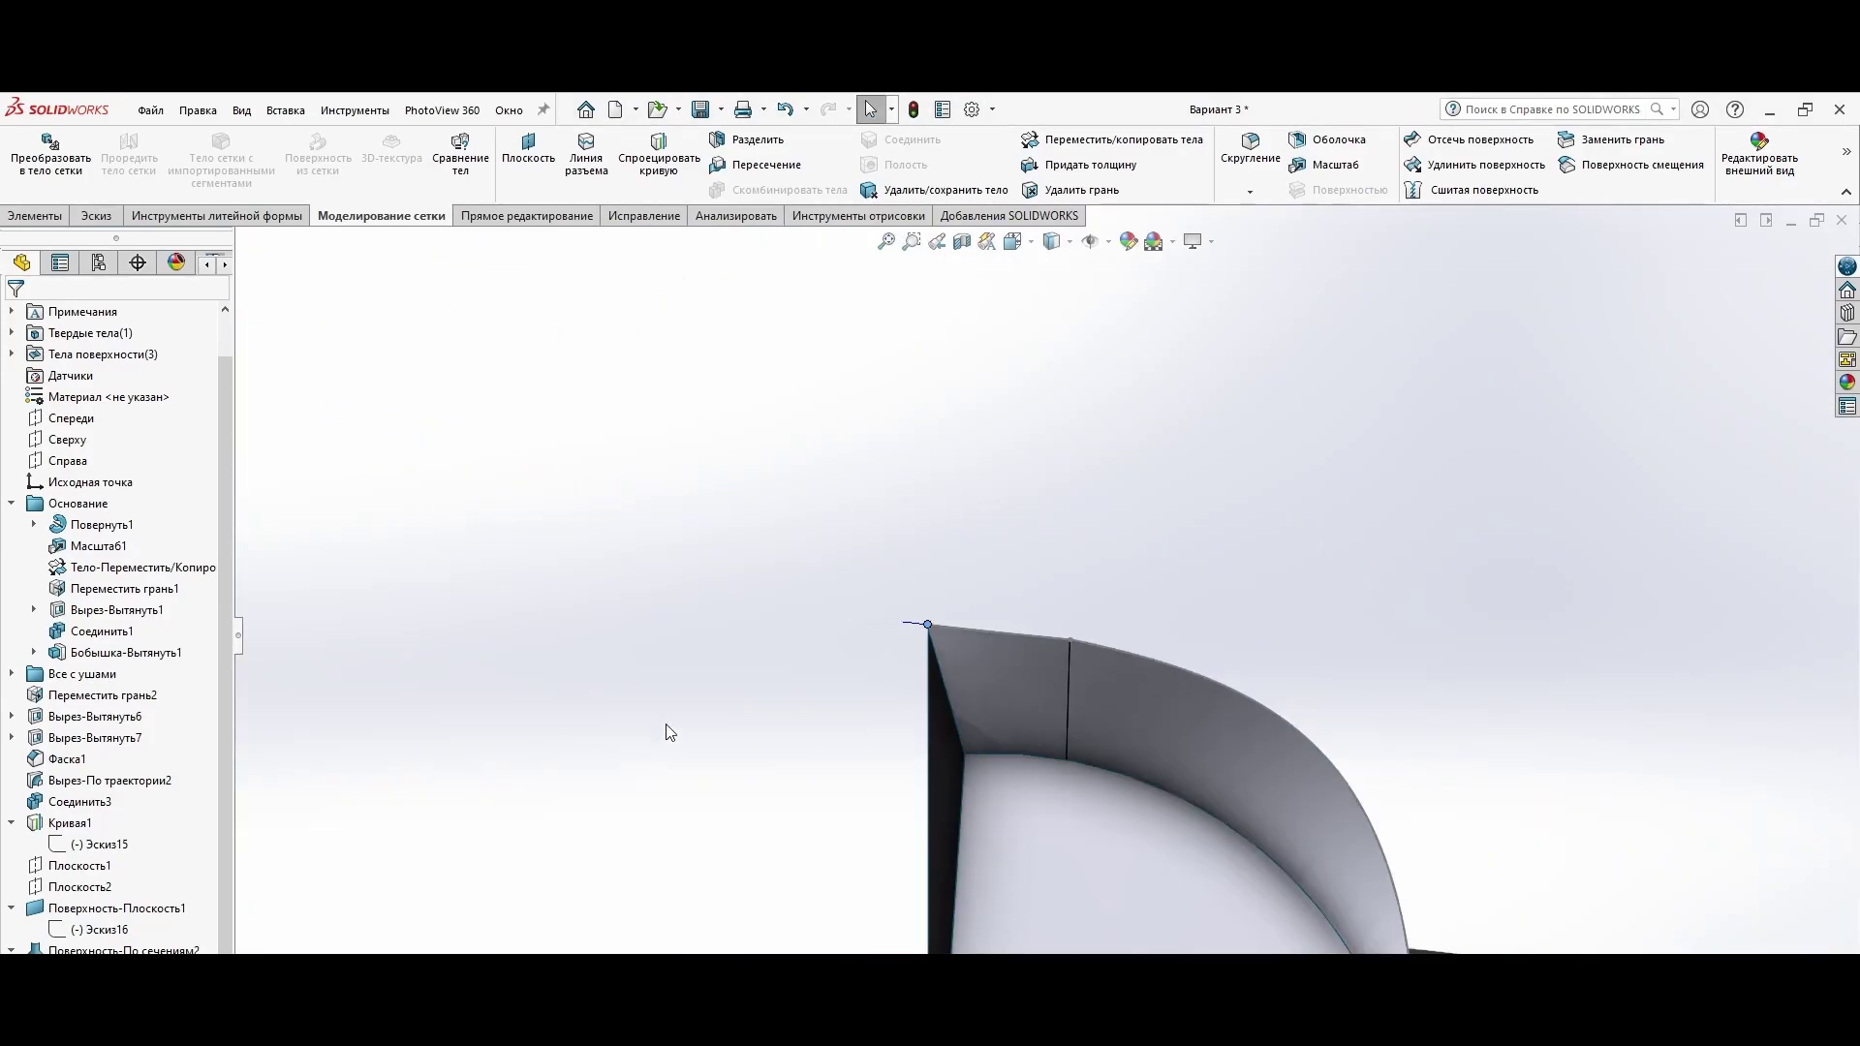
Step: Try a surface knit, cancel it, and check the tutorial video
key(alt+Tab)
key(alt+Tab)
click(286, 109)
mouse_move(328, 291)
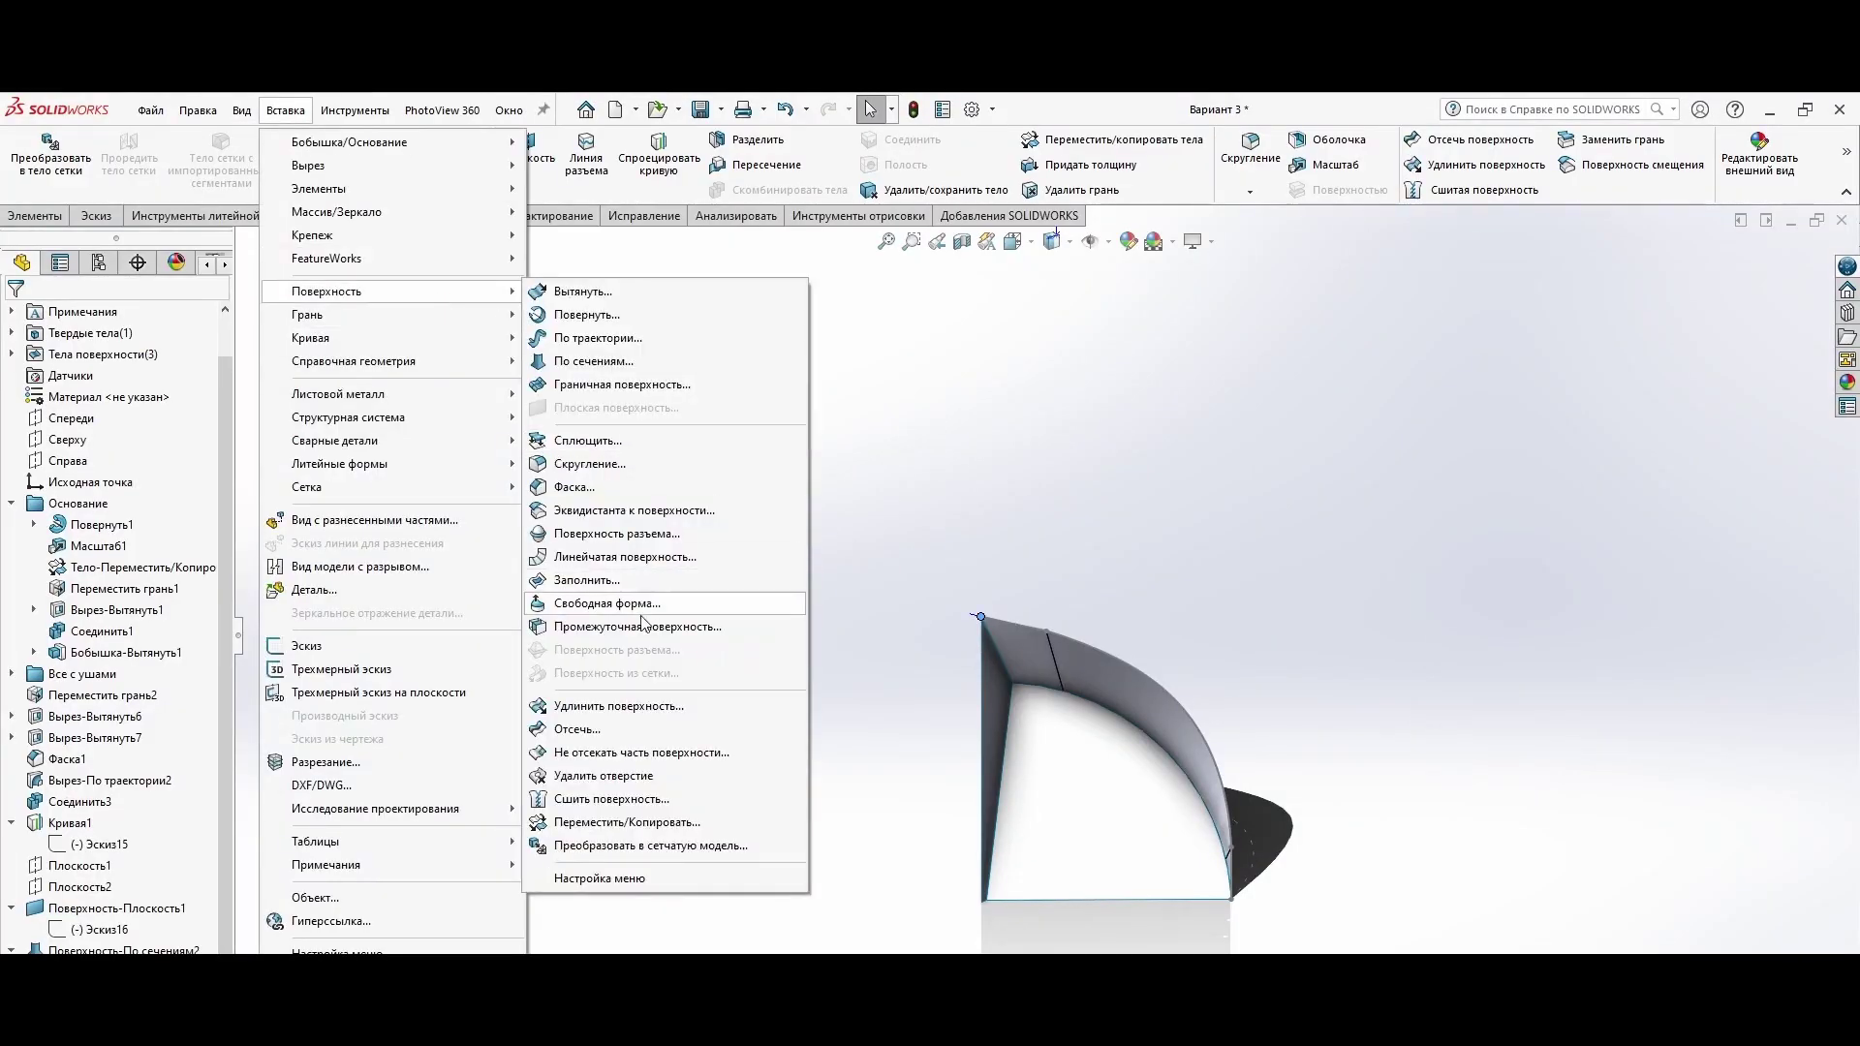
click(682, 799)
key(Return)
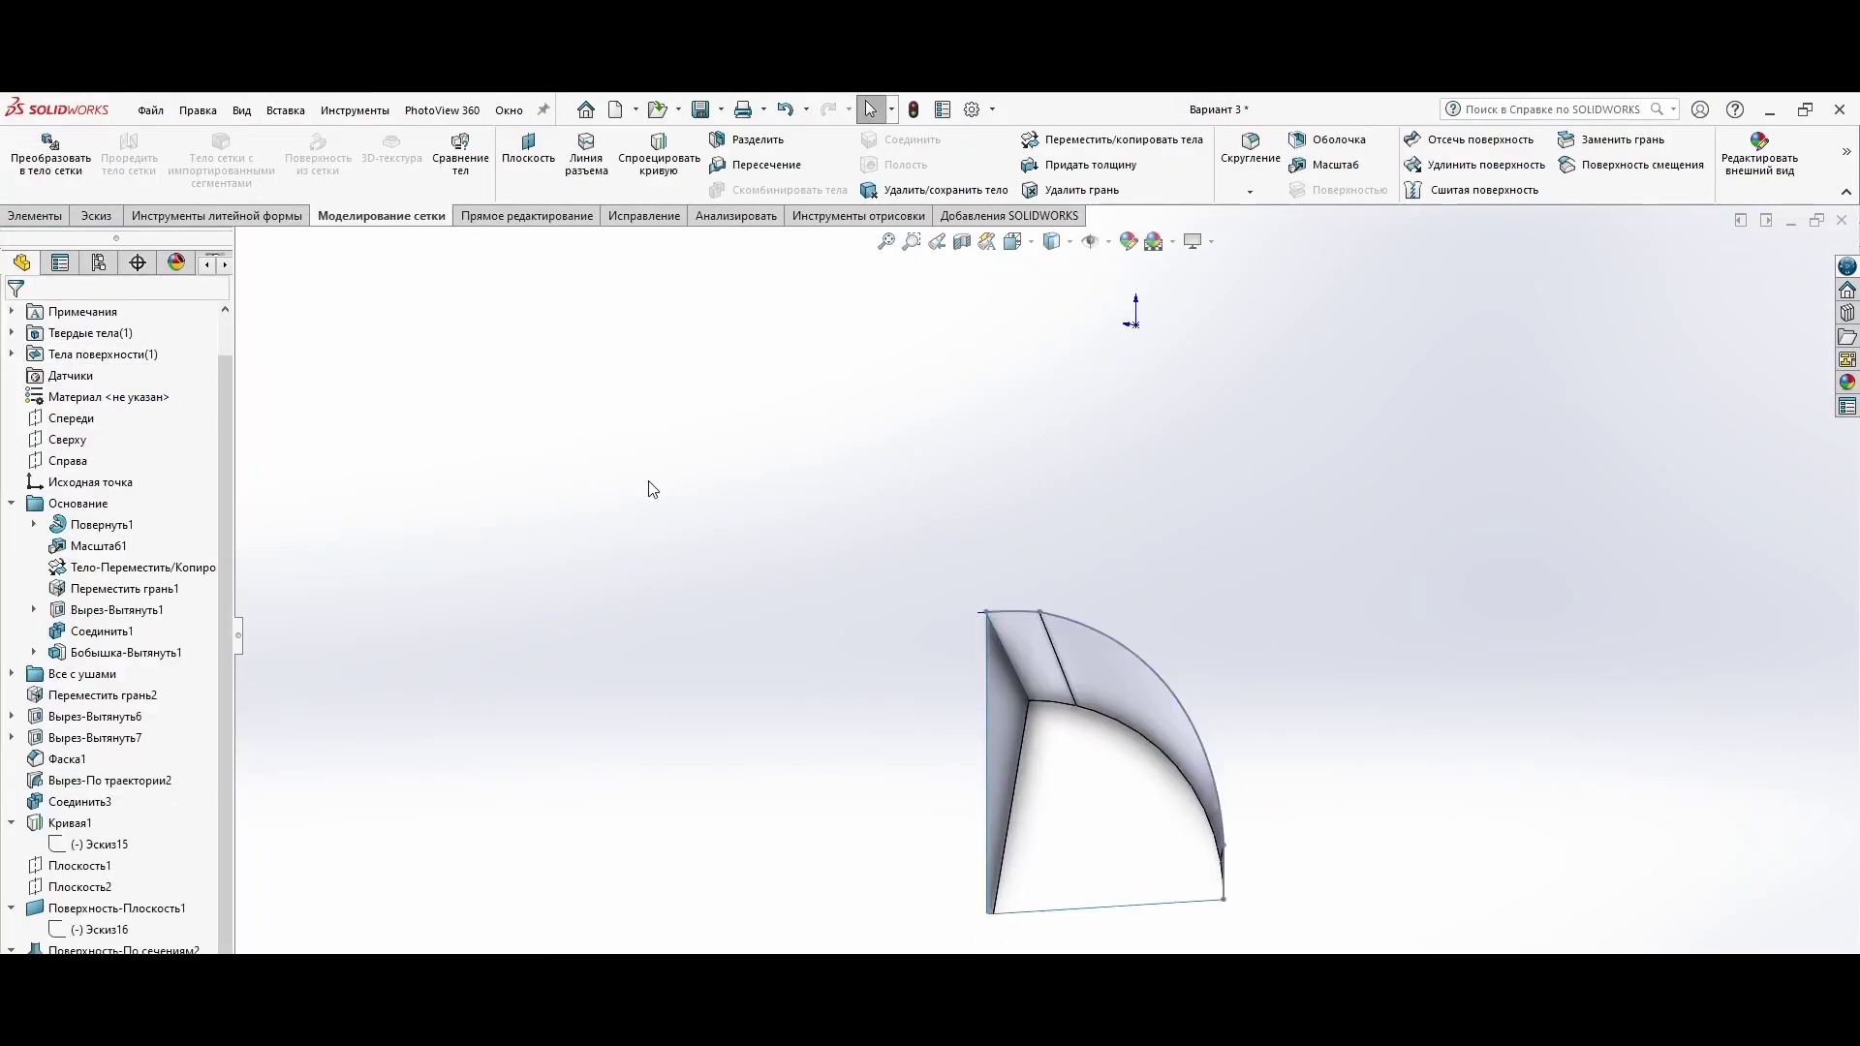
key(alt+Tab)
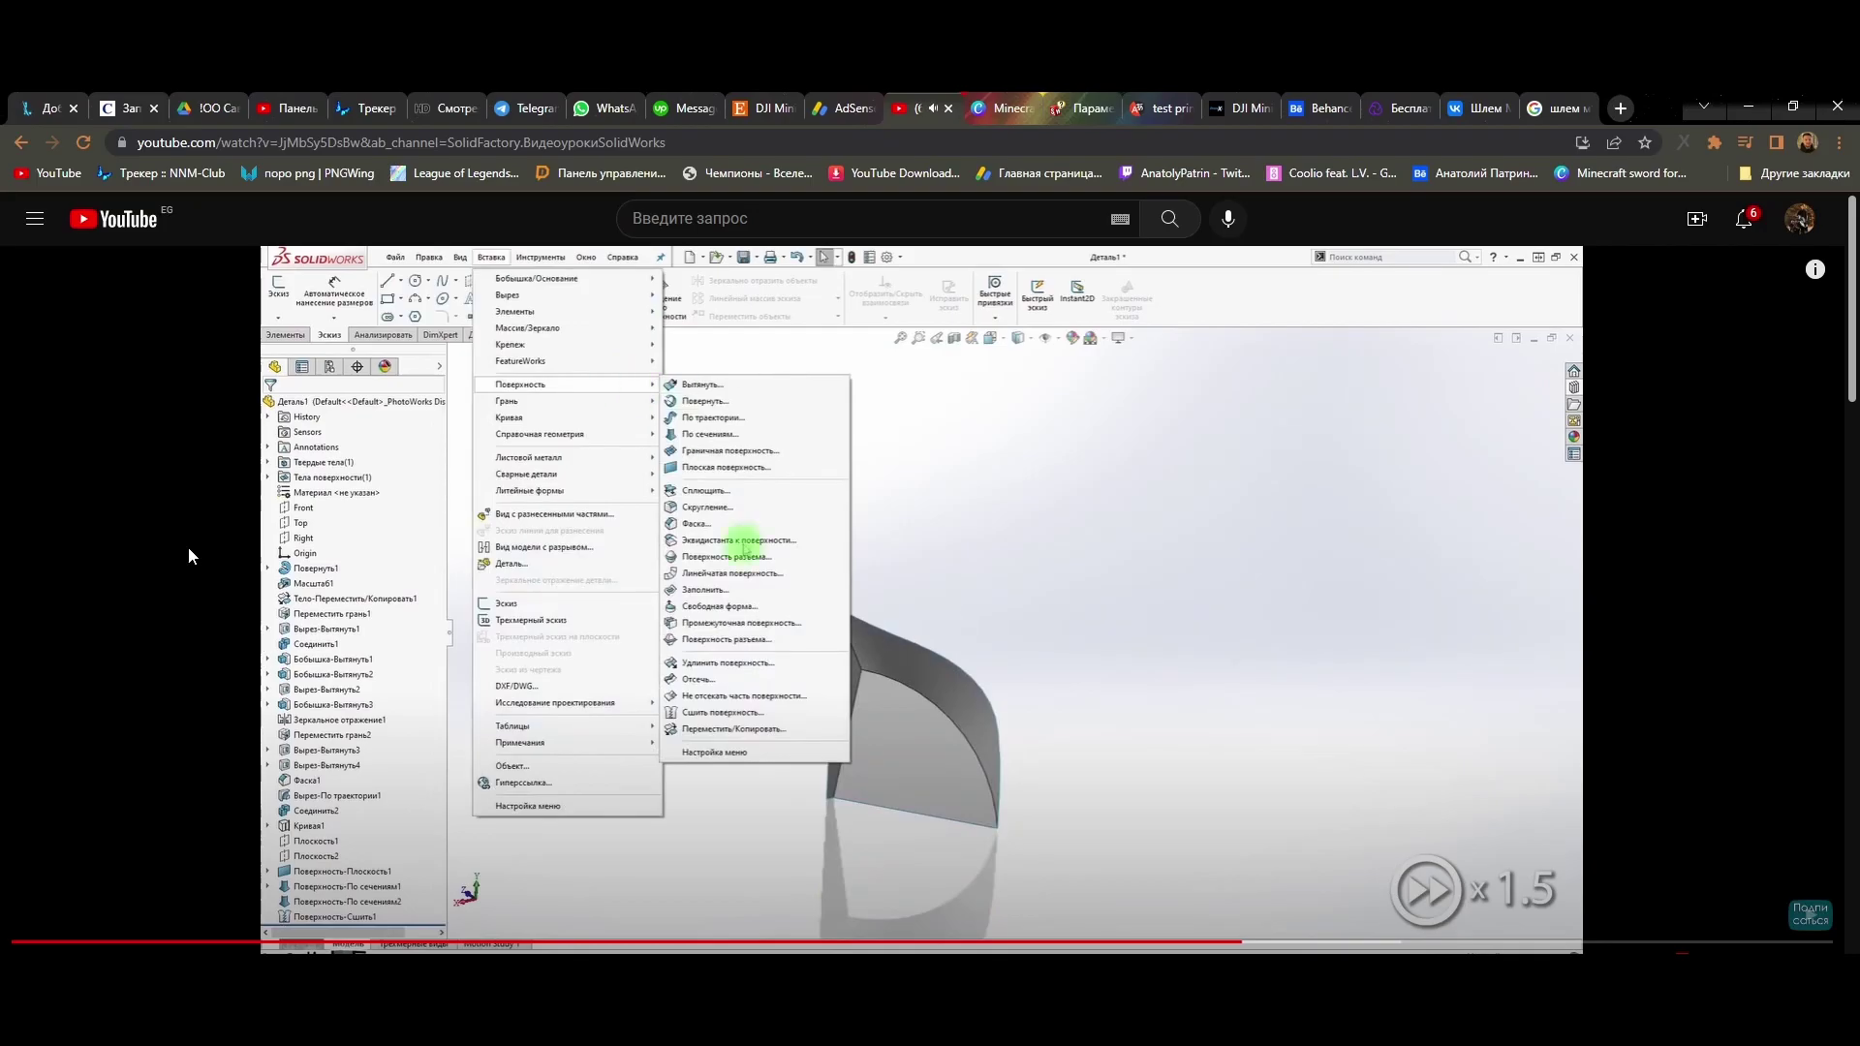
key(alt+Tab)
click(285, 109)
Step: Extend the cheek surface faces 9 mm as Same surface, then show the helmet body
click(682, 842)
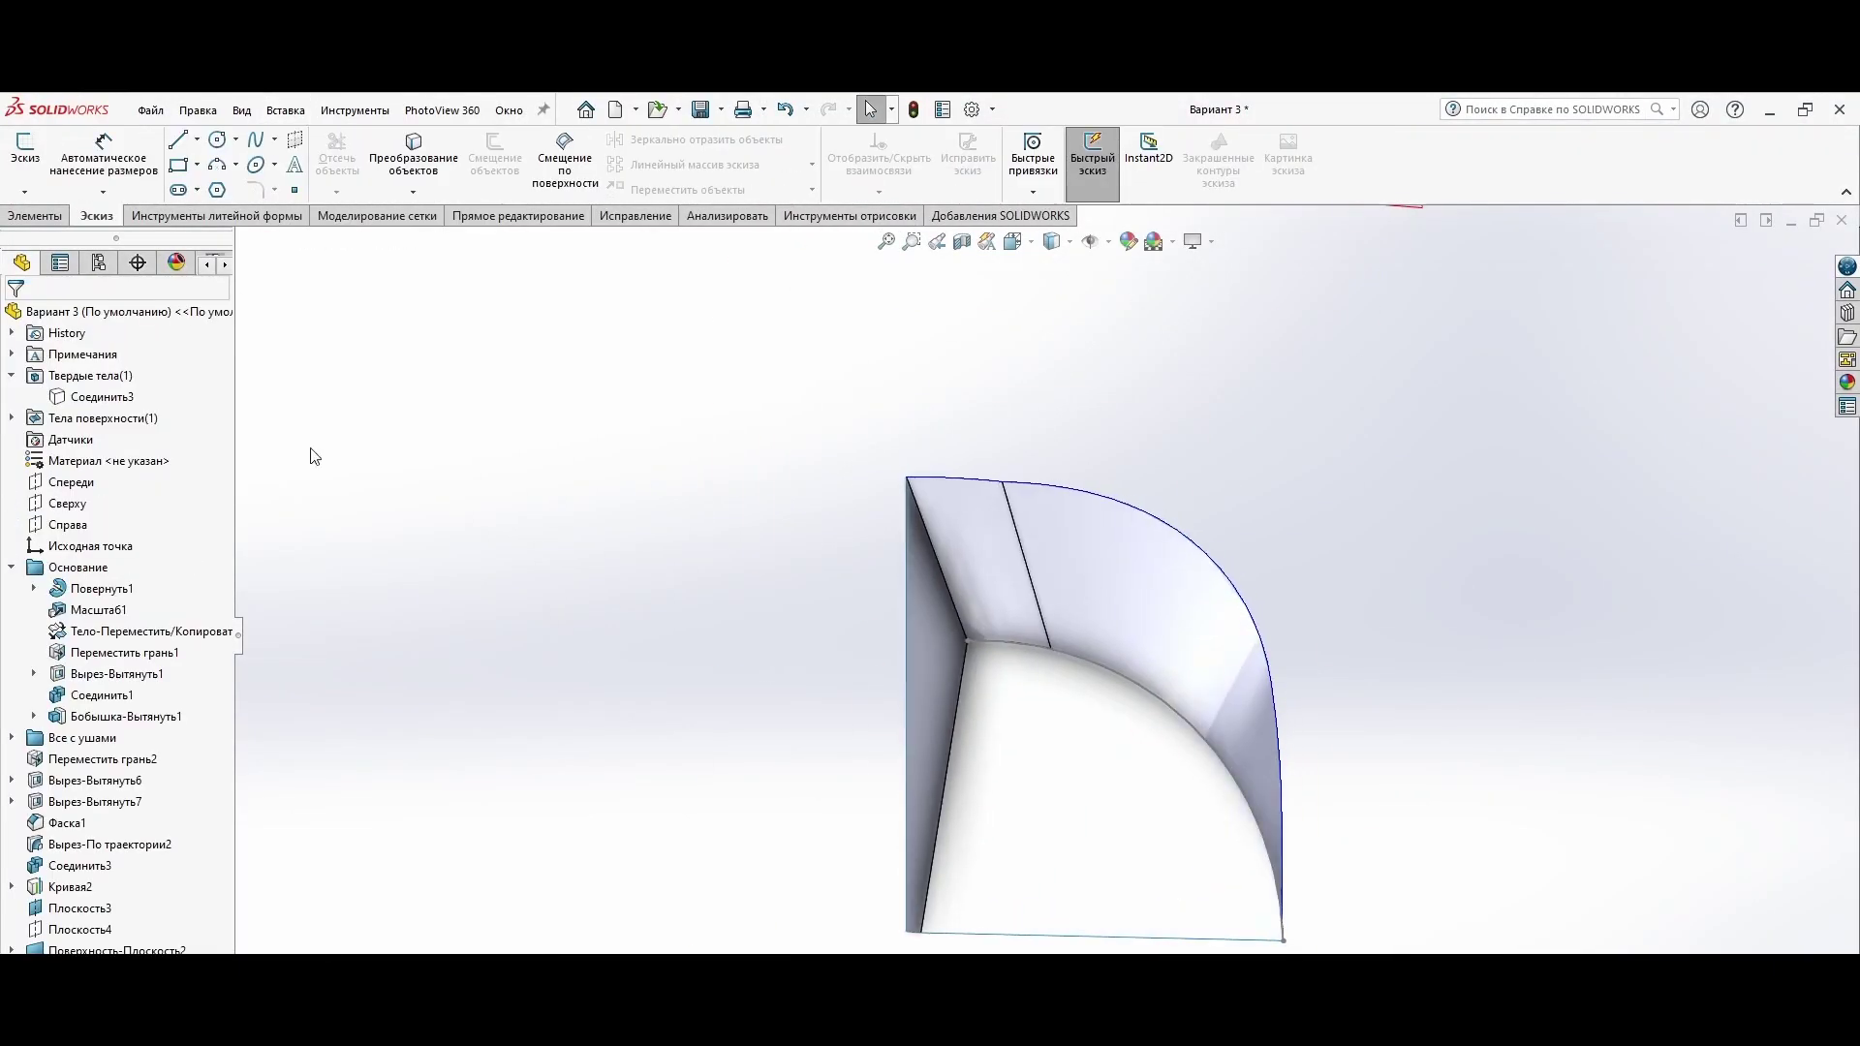
click(988, 760)
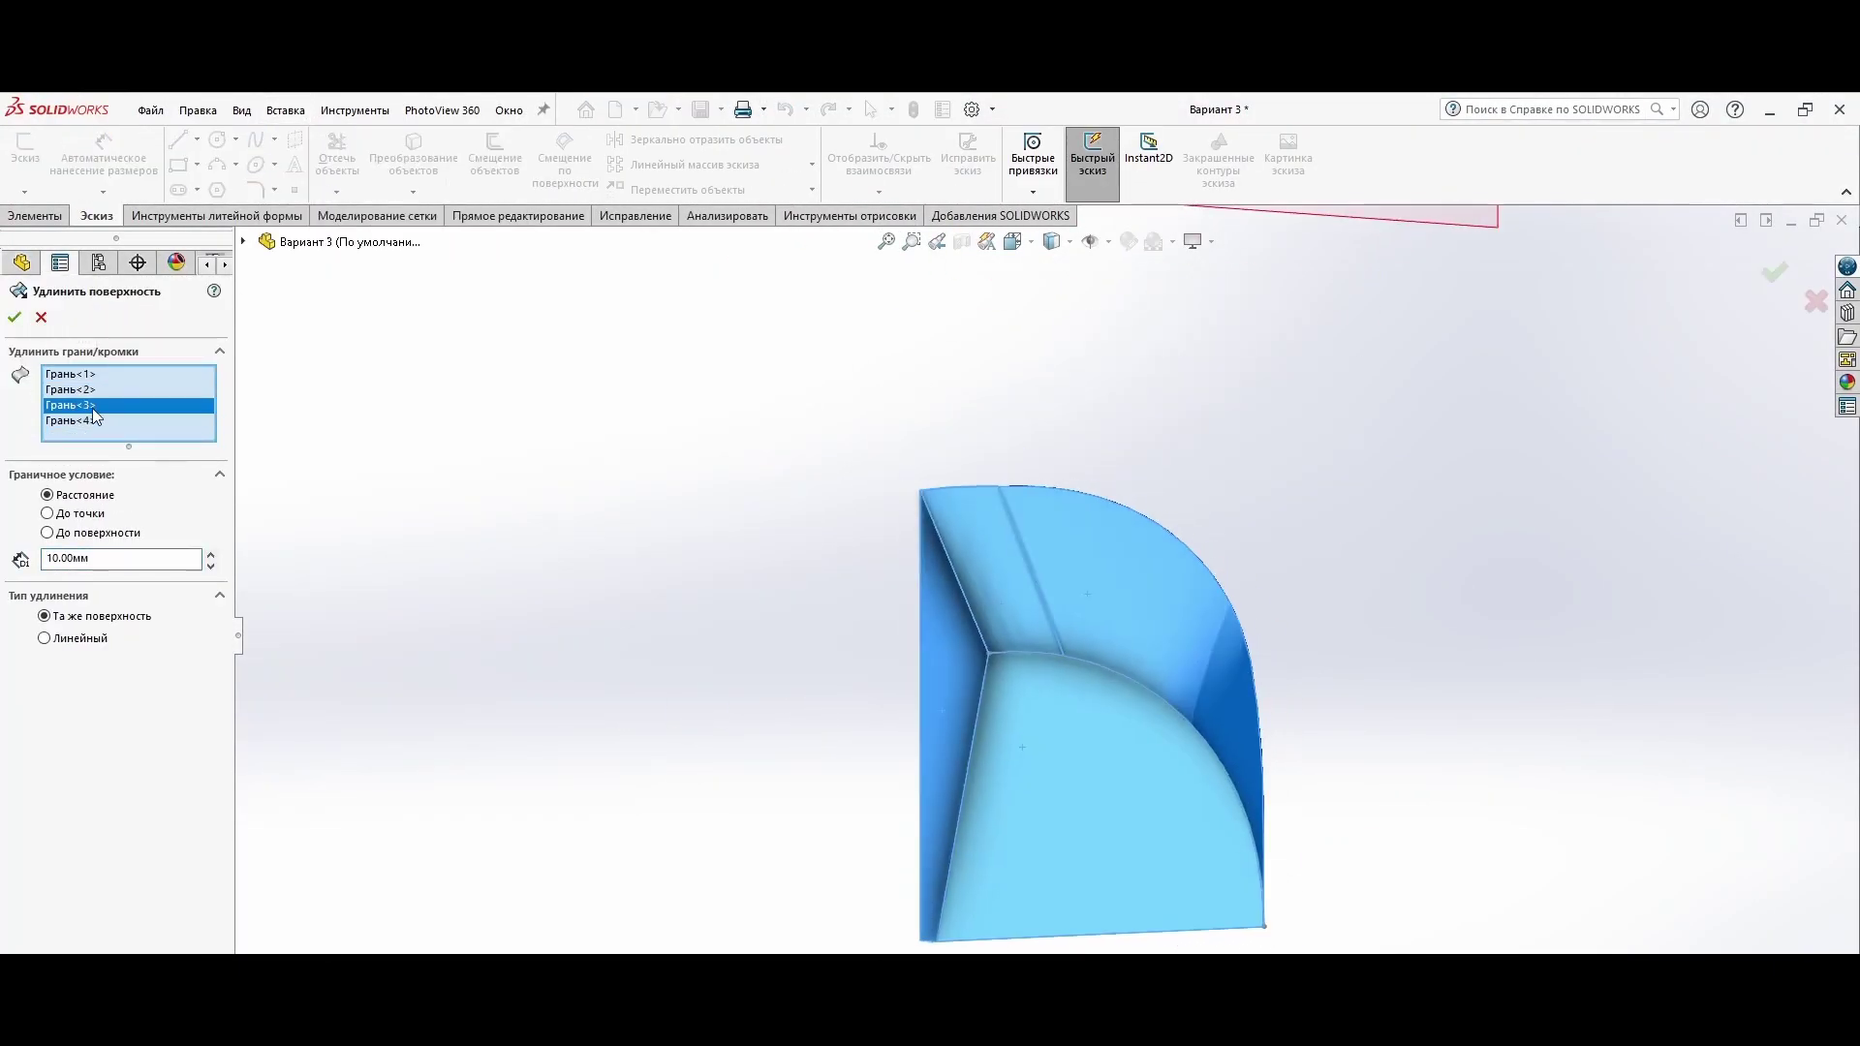
mouse_move(988, 760)
middle_down()
mouse_move(475, 552)
mouse_move(1308, 831)
mouse_move(1599, 788)
mouse_move(1432, 684)
middle_up()
click(47, 498)
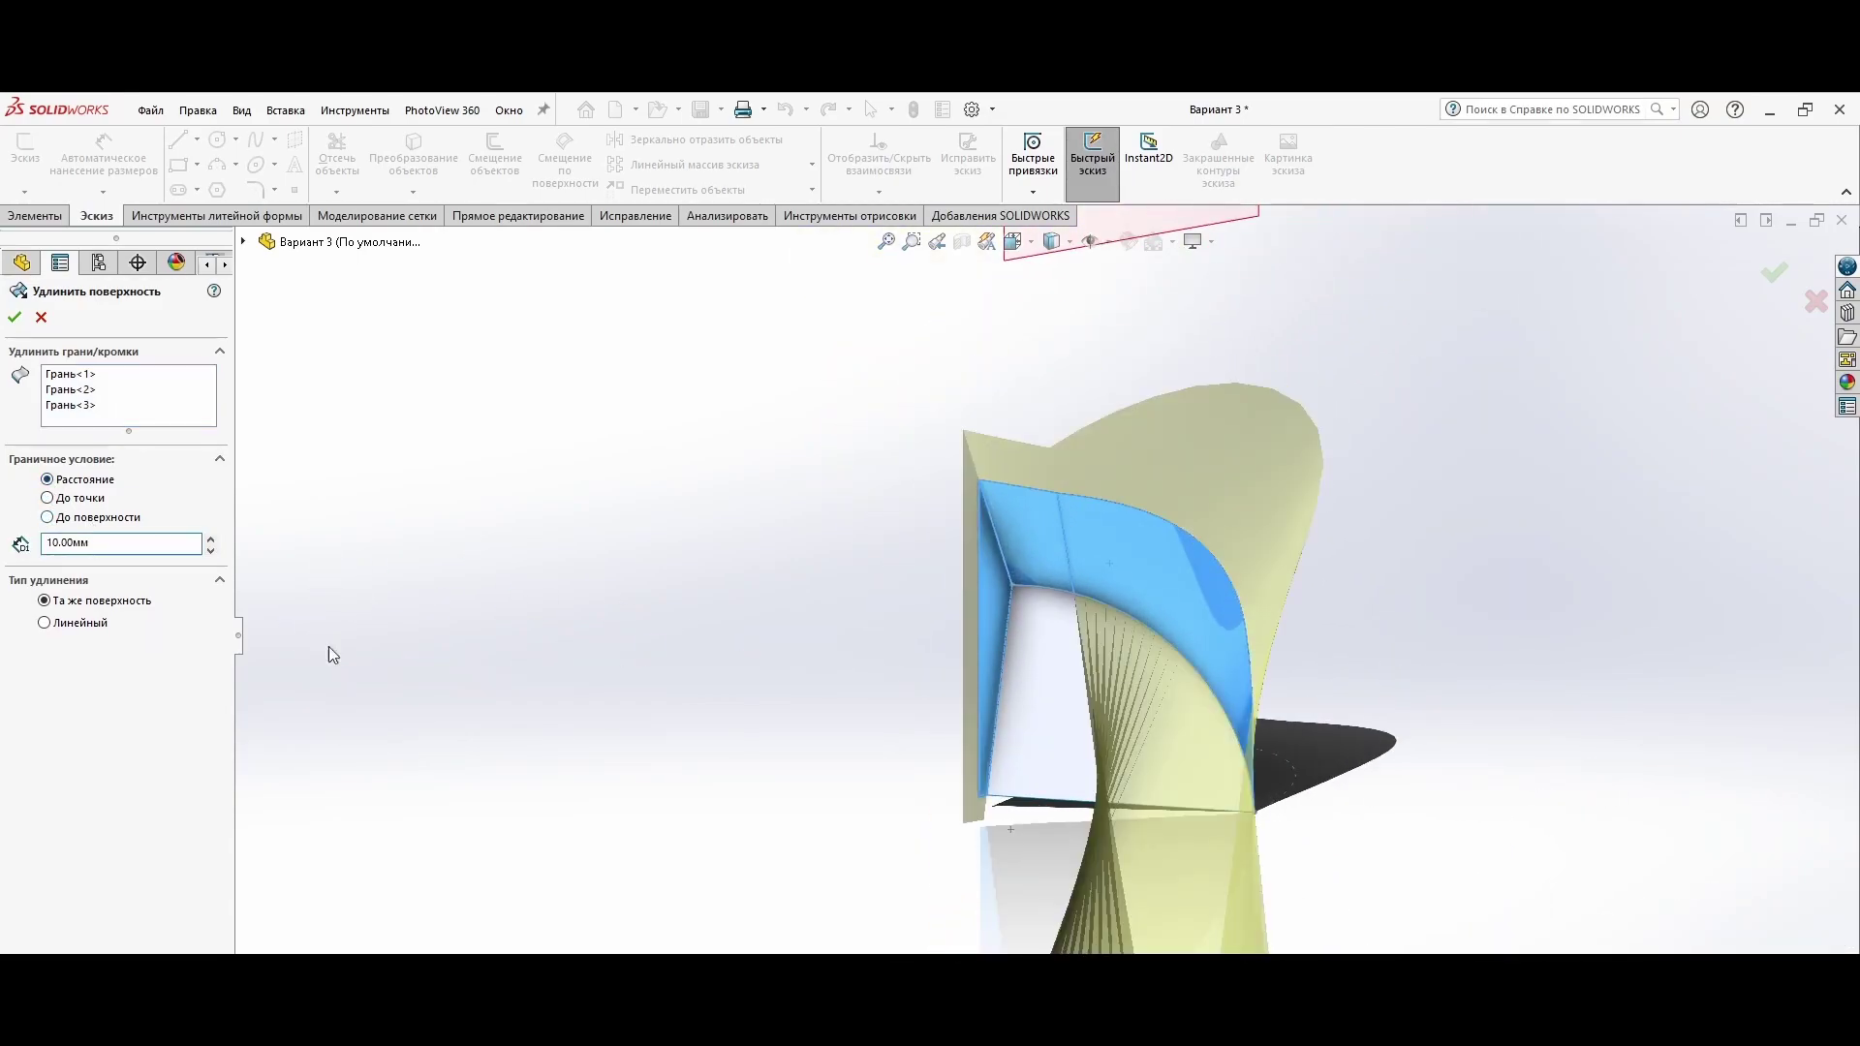
mouse_move(332, 656)
middle_down()
mouse_move(452, 664)
mouse_move(878, 617)
middle_up()
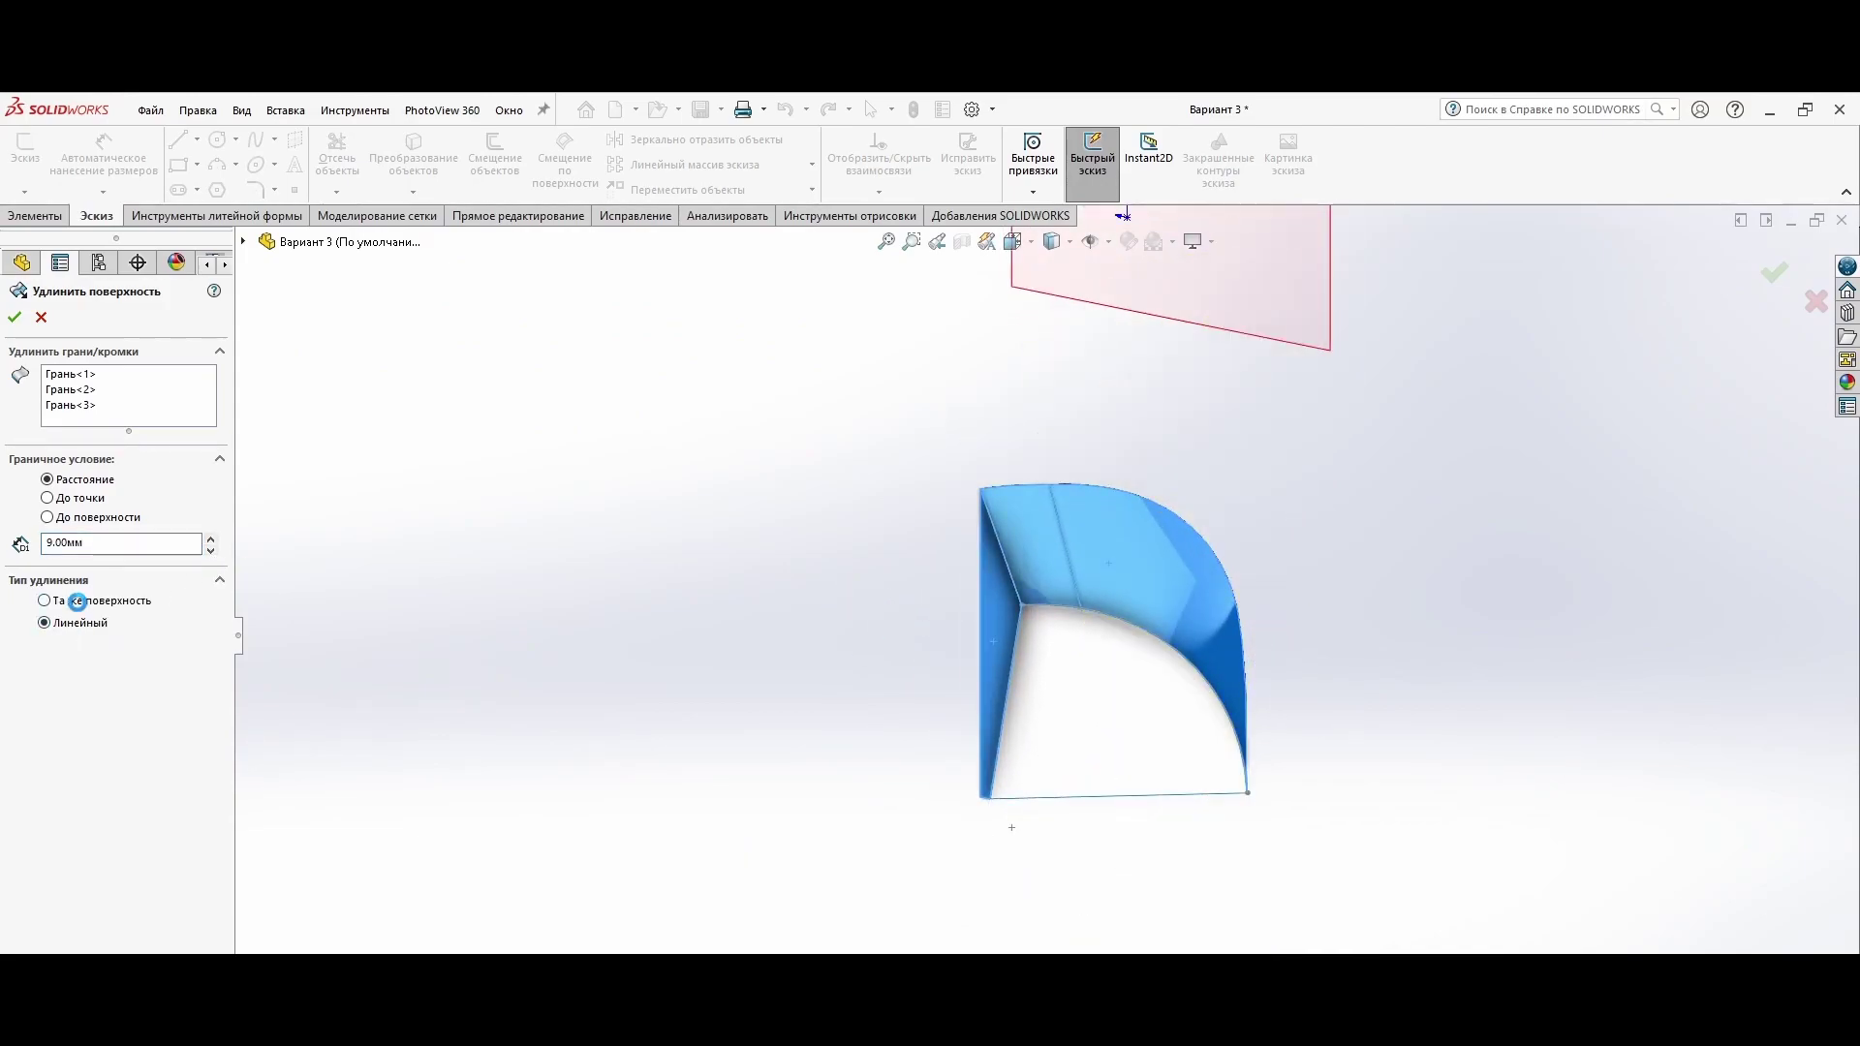
click(77, 602)
mouse_move(706, 444)
middle_down()
mouse_move(955, 602)
mouse_move(949, 859)
middle_up()
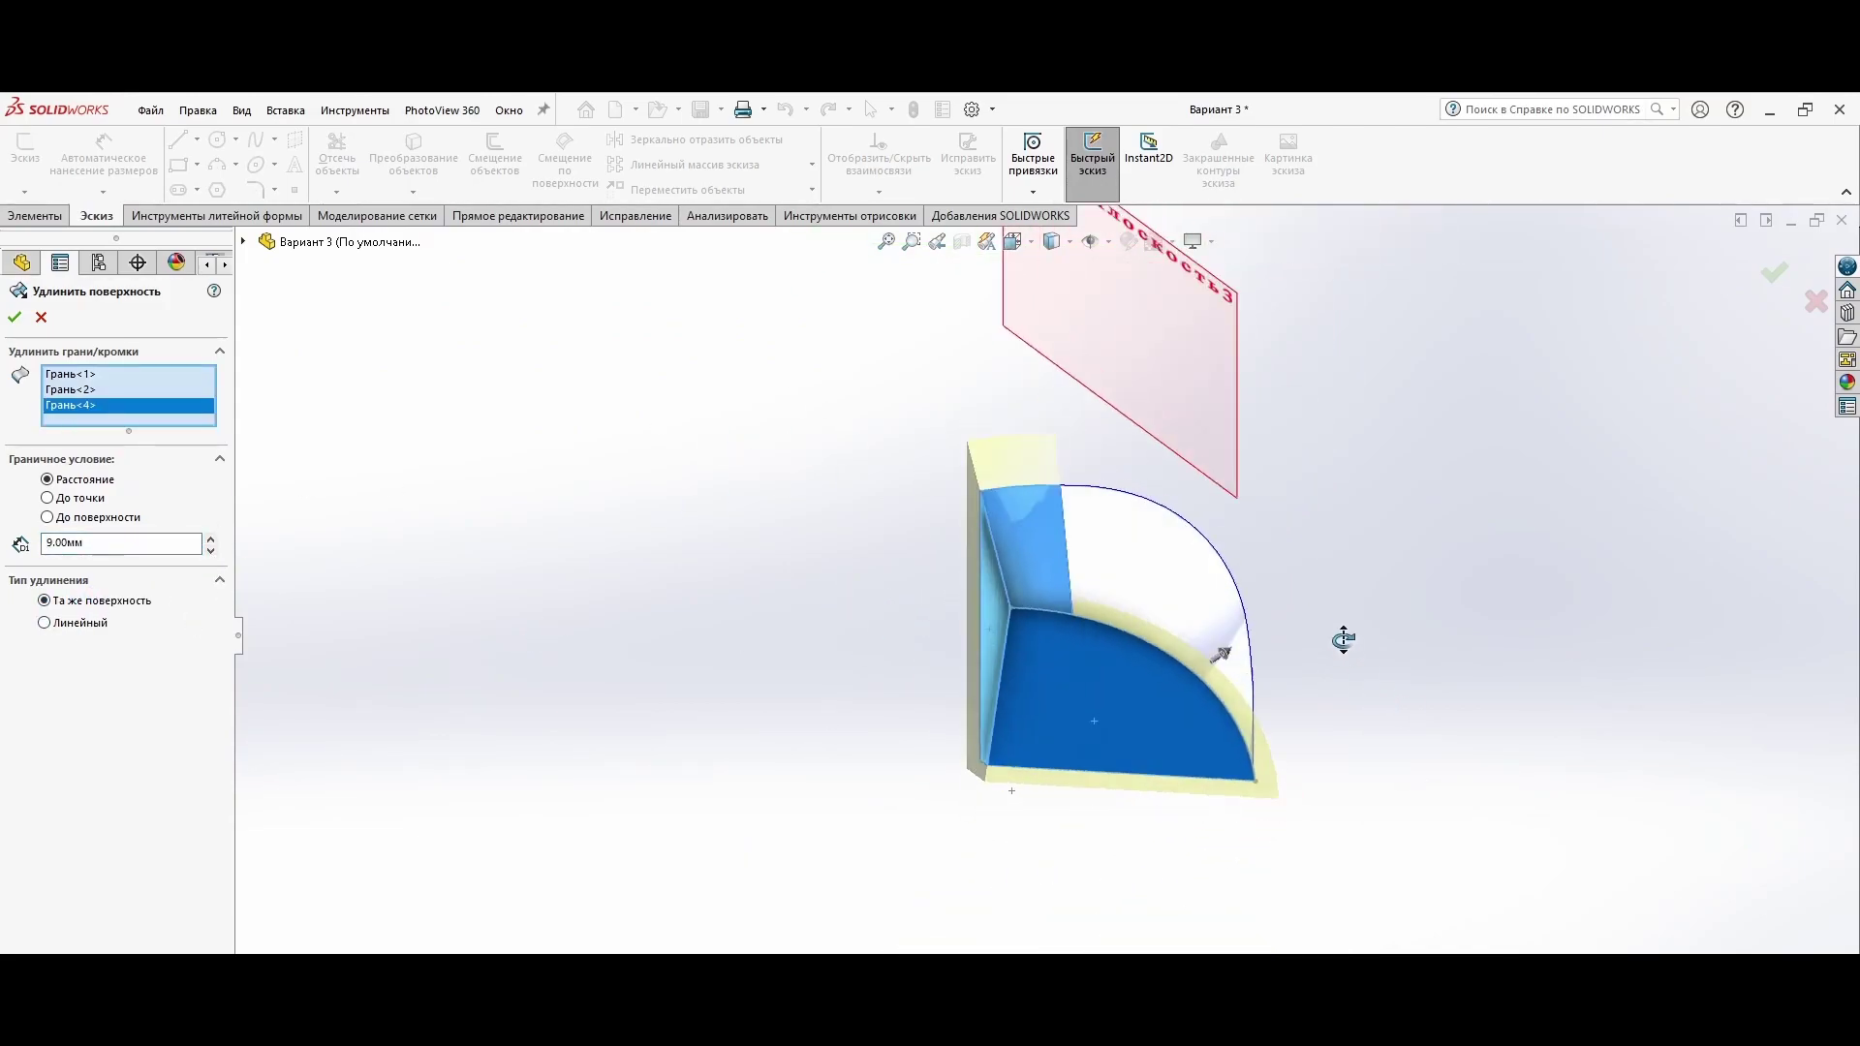
click(16, 385)
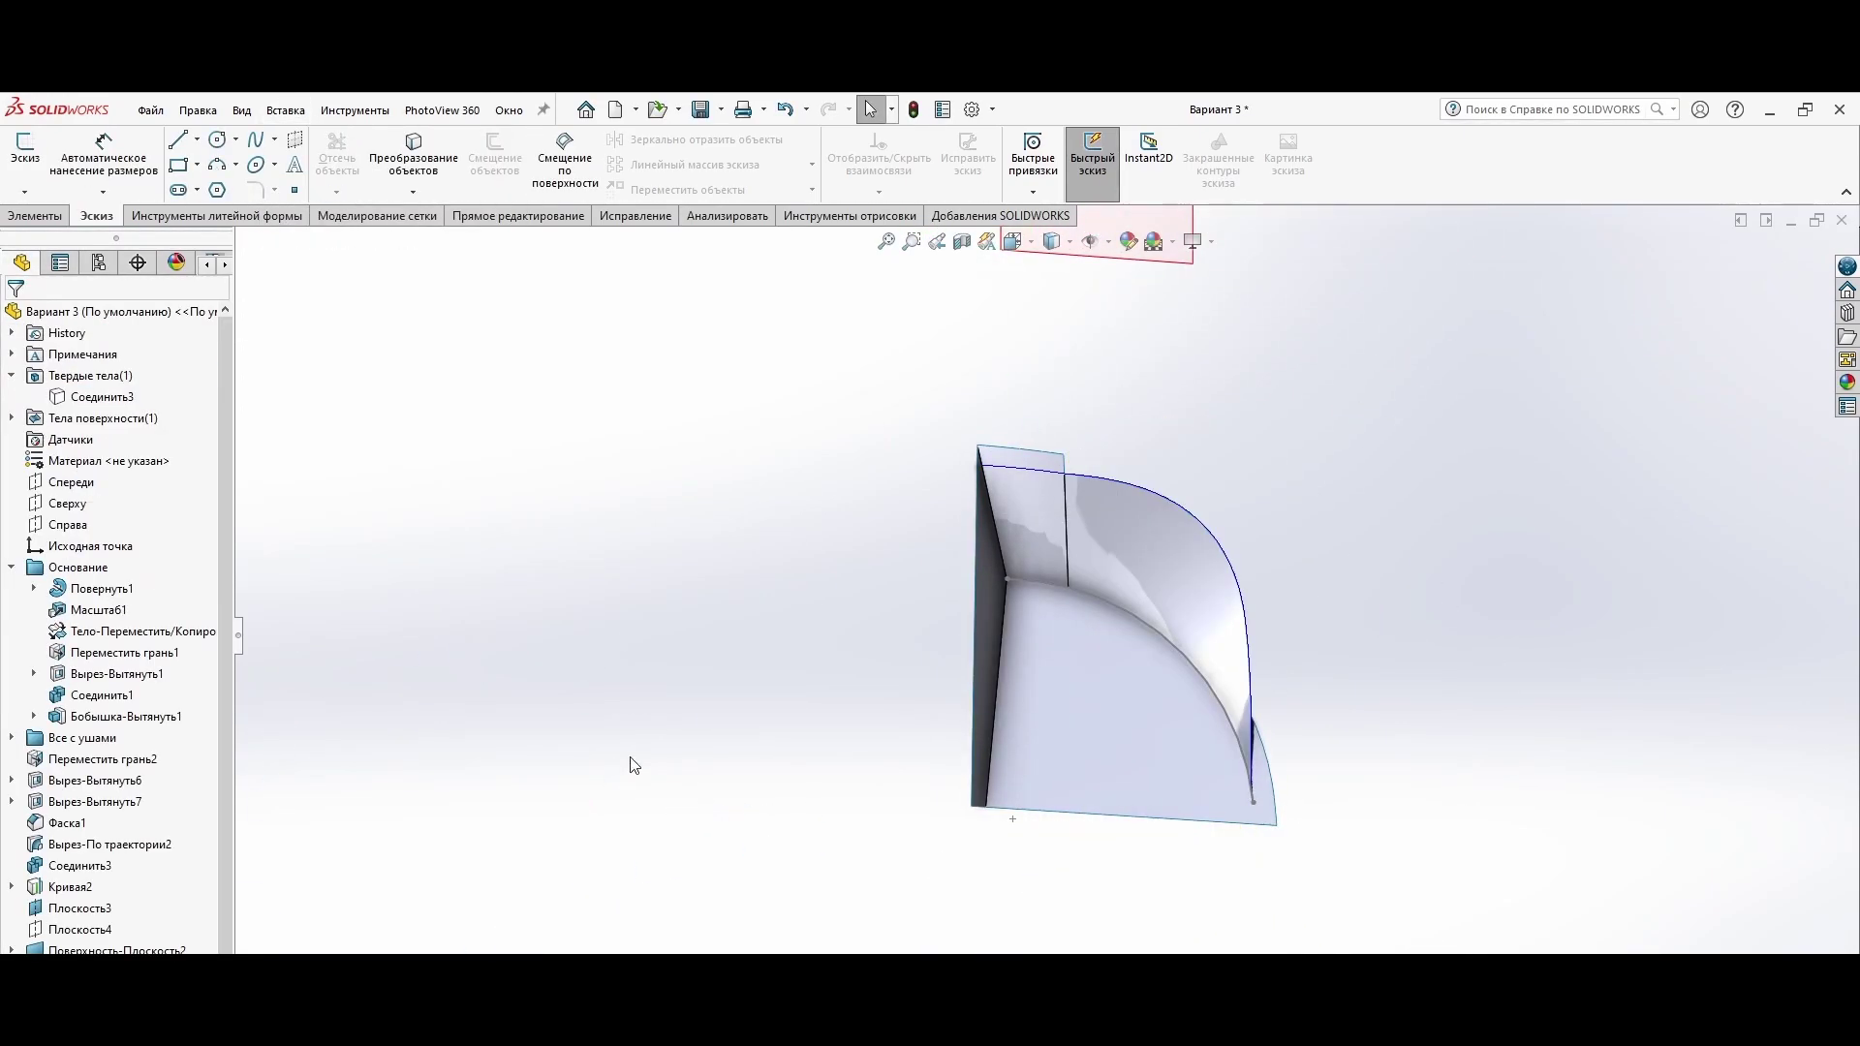
click(90, 376)
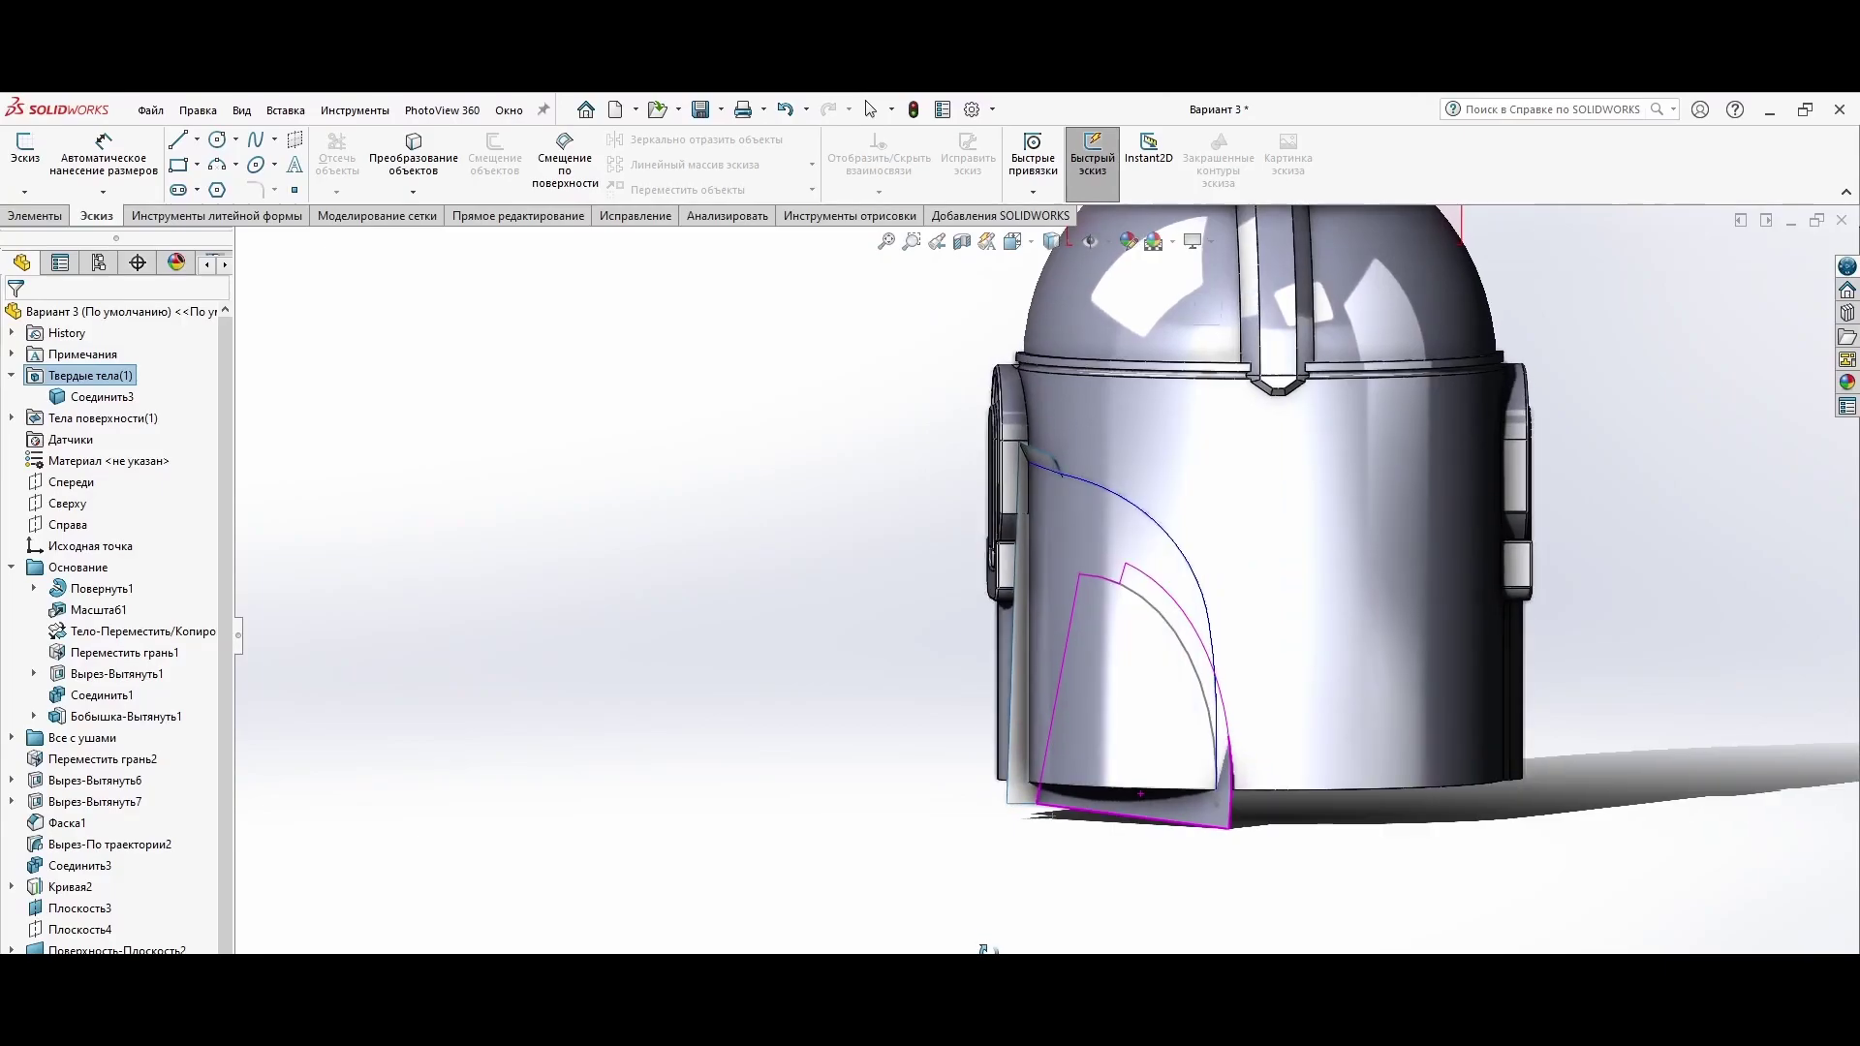
Step: Attempt a Cut With Surface on the helmet and cancel the failed cut
click(284, 109)
click(592, 305)
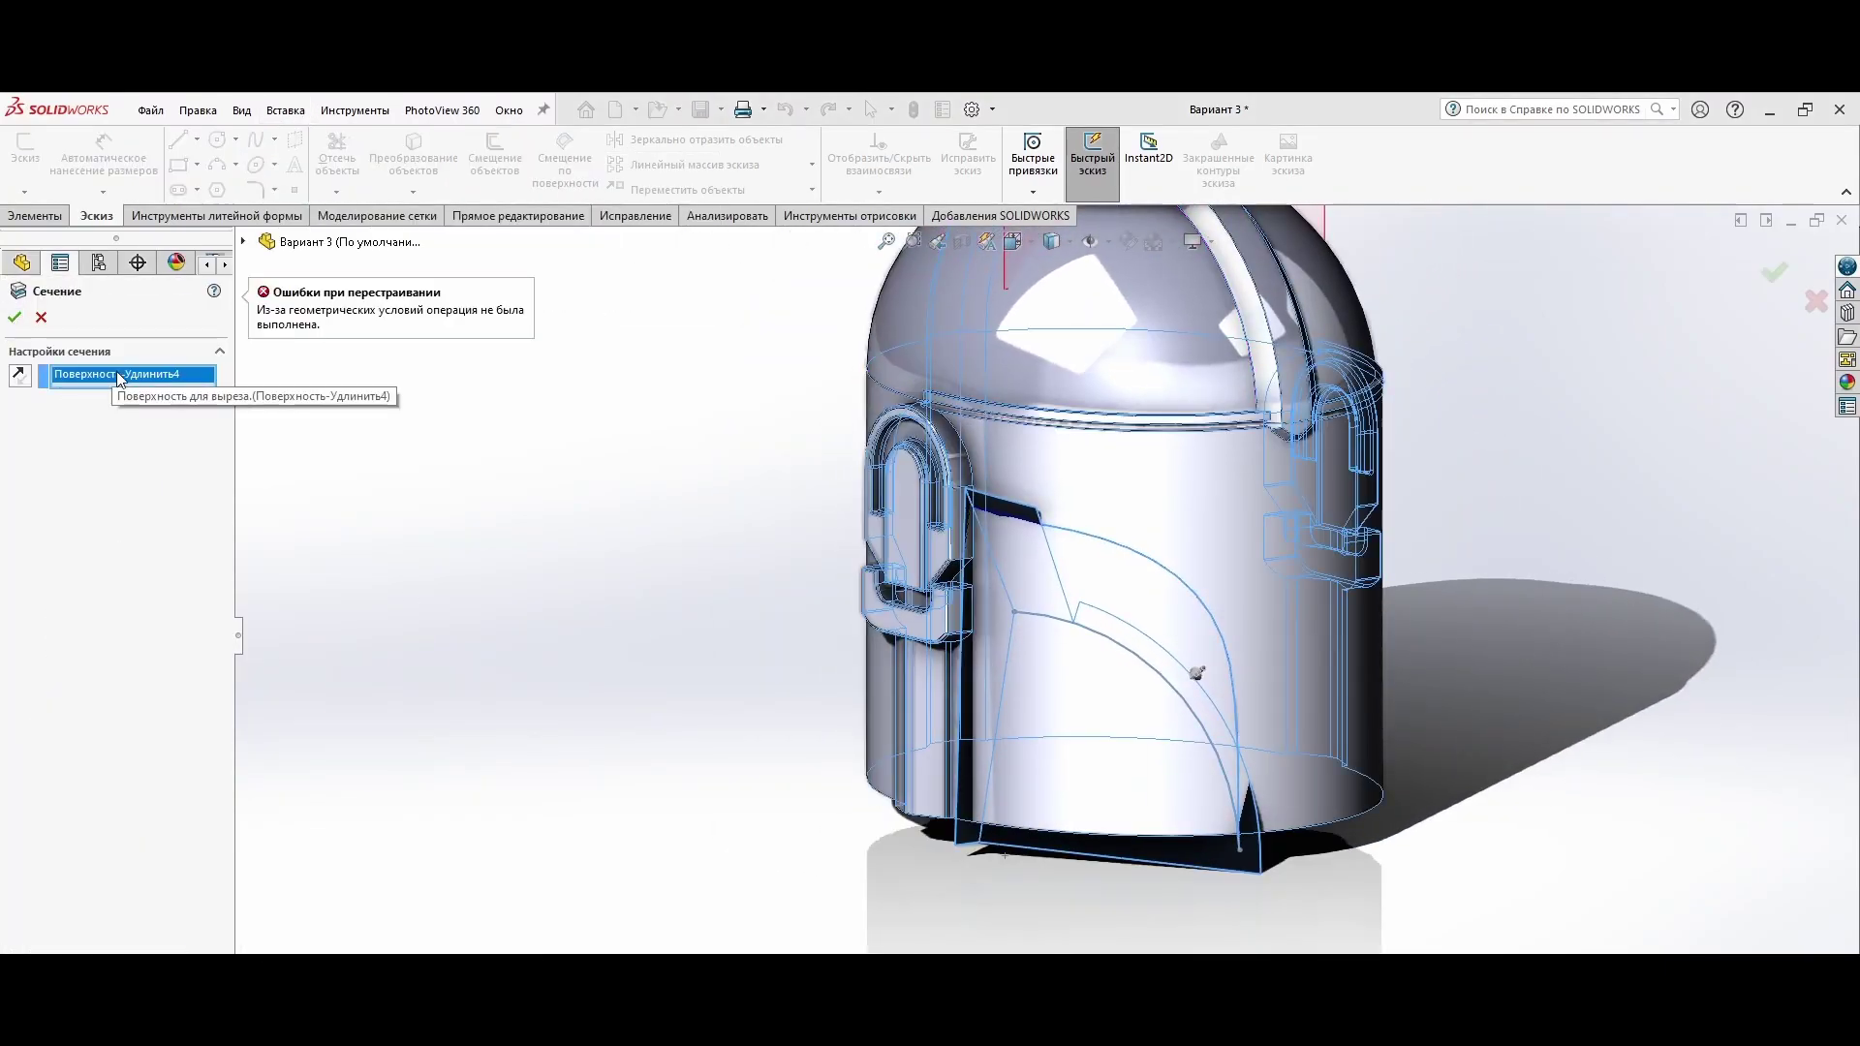
scroll(1021, 610, up, 5)
scroll(1022, 610, down, 5)
middle_drag(698, 448, 1072, 614)
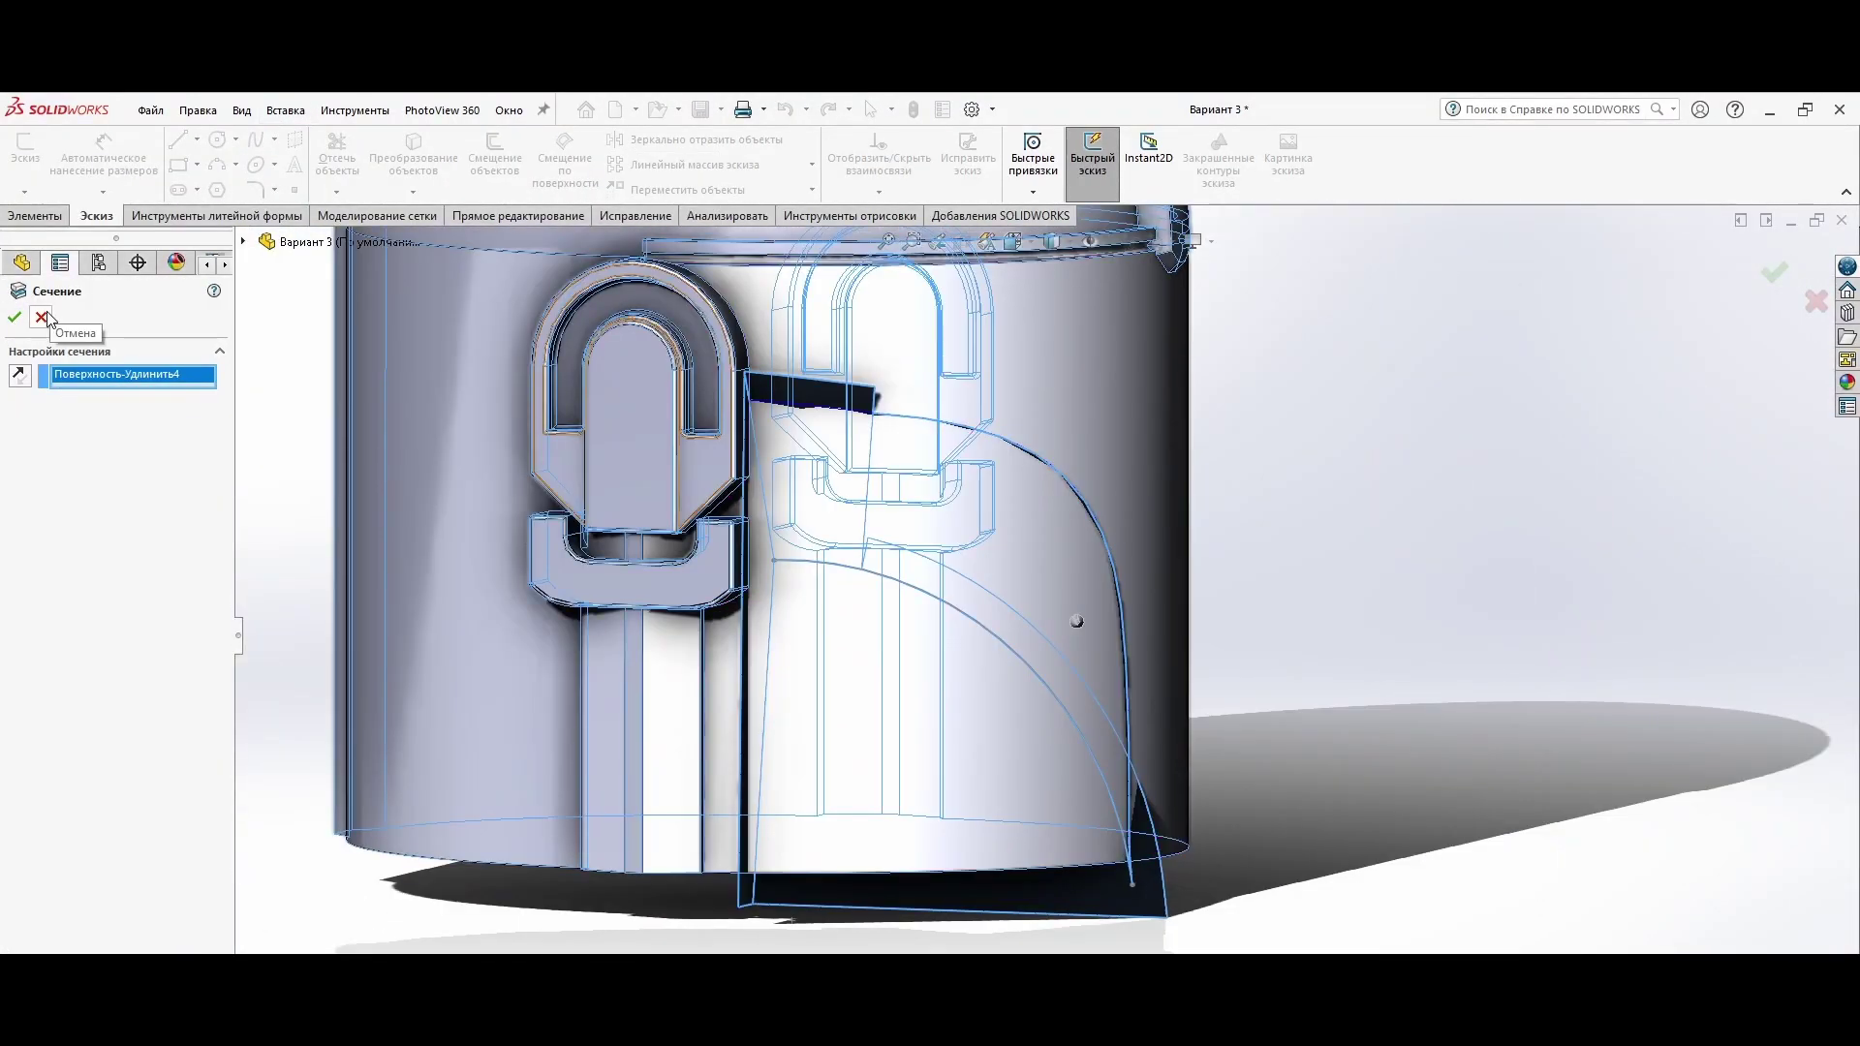
click(14, 317)
Step: Try another surface extension, hide the helmet body, and select the knitted surface body
click(285, 110)
click(581, 571)
click(944, 431)
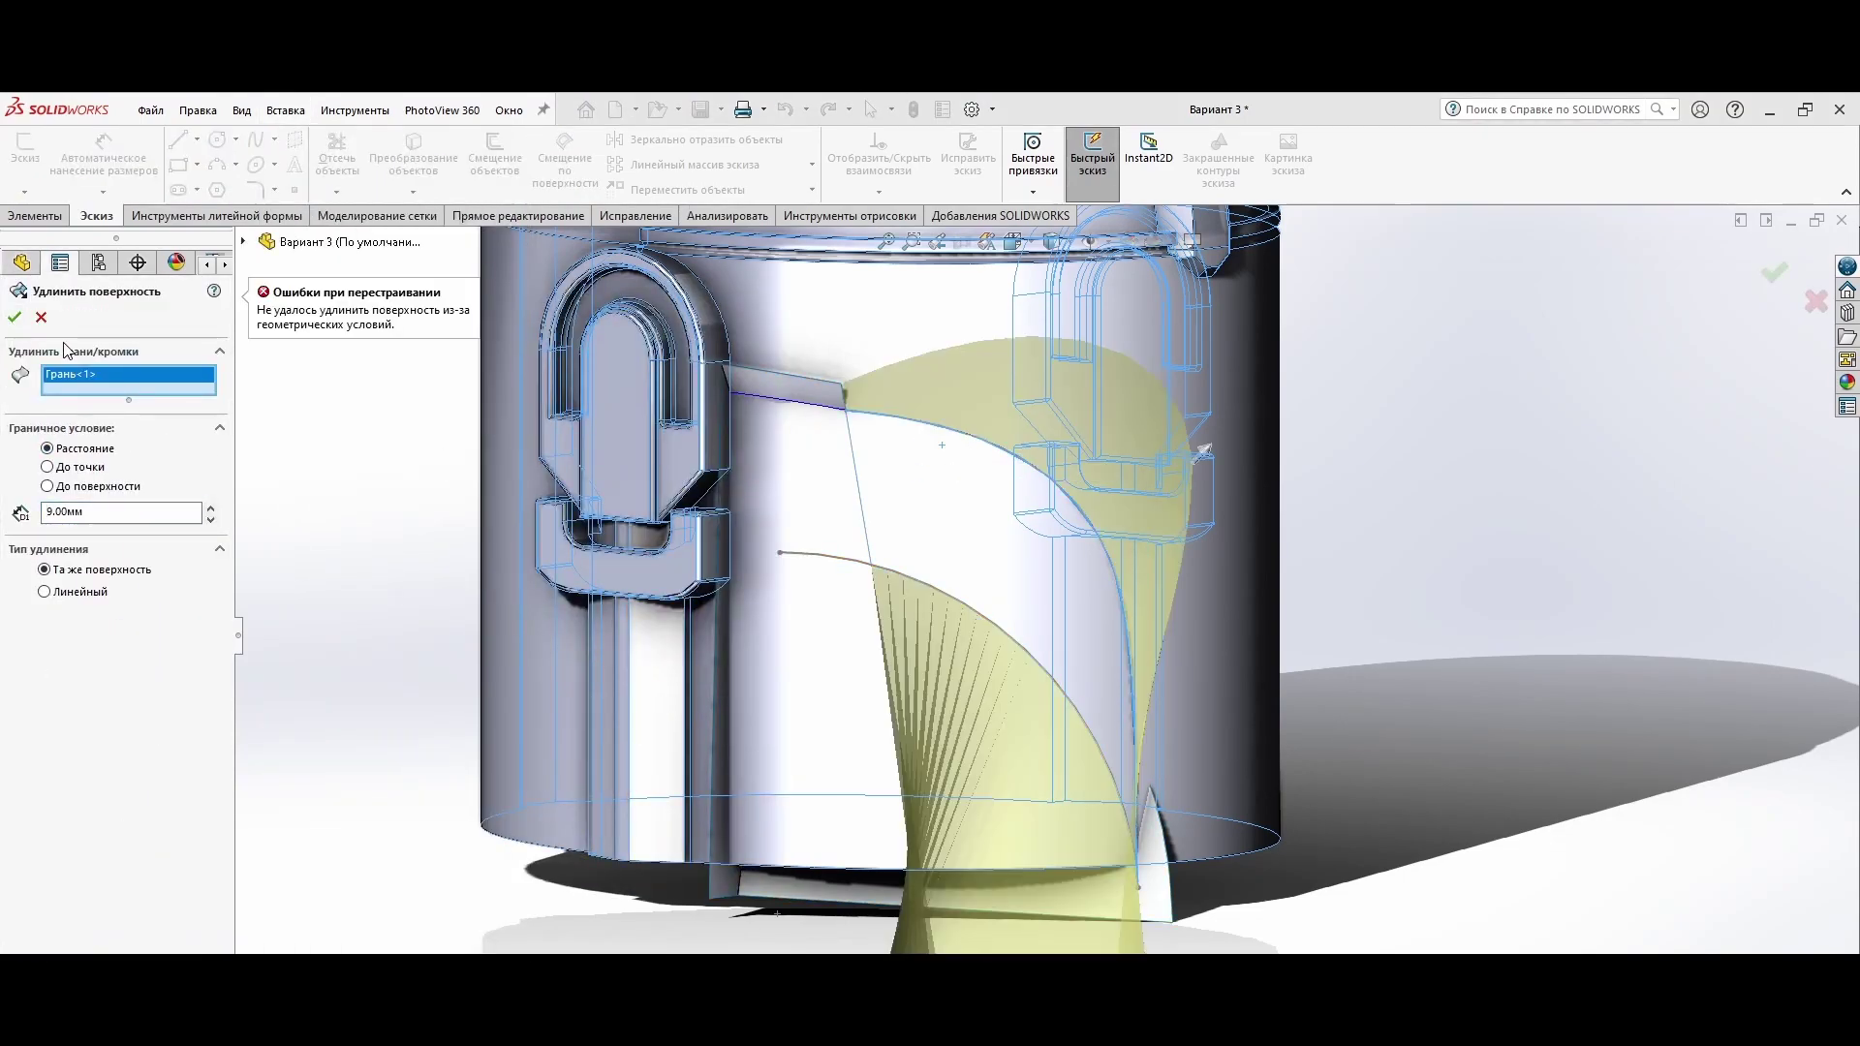
key(Return)
key(Tab)
middle_drag(1233, 575, 798, 578)
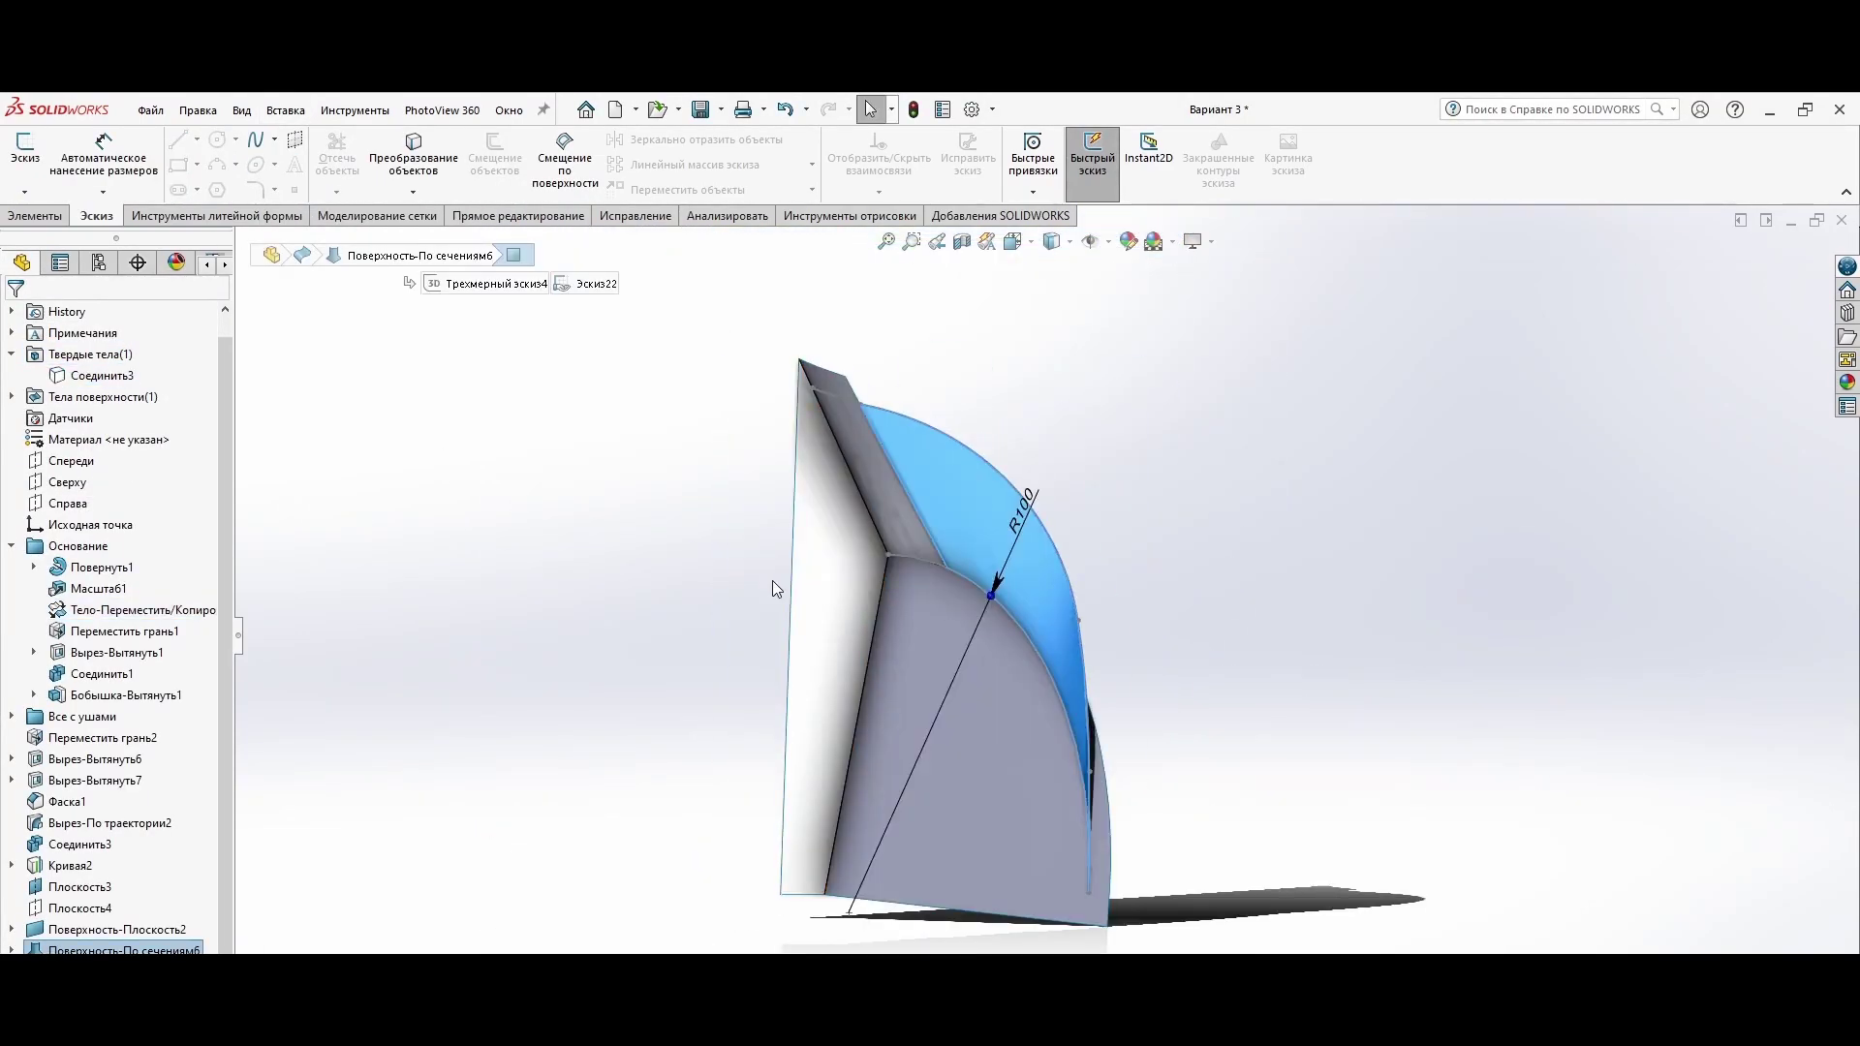
click(818, 885)
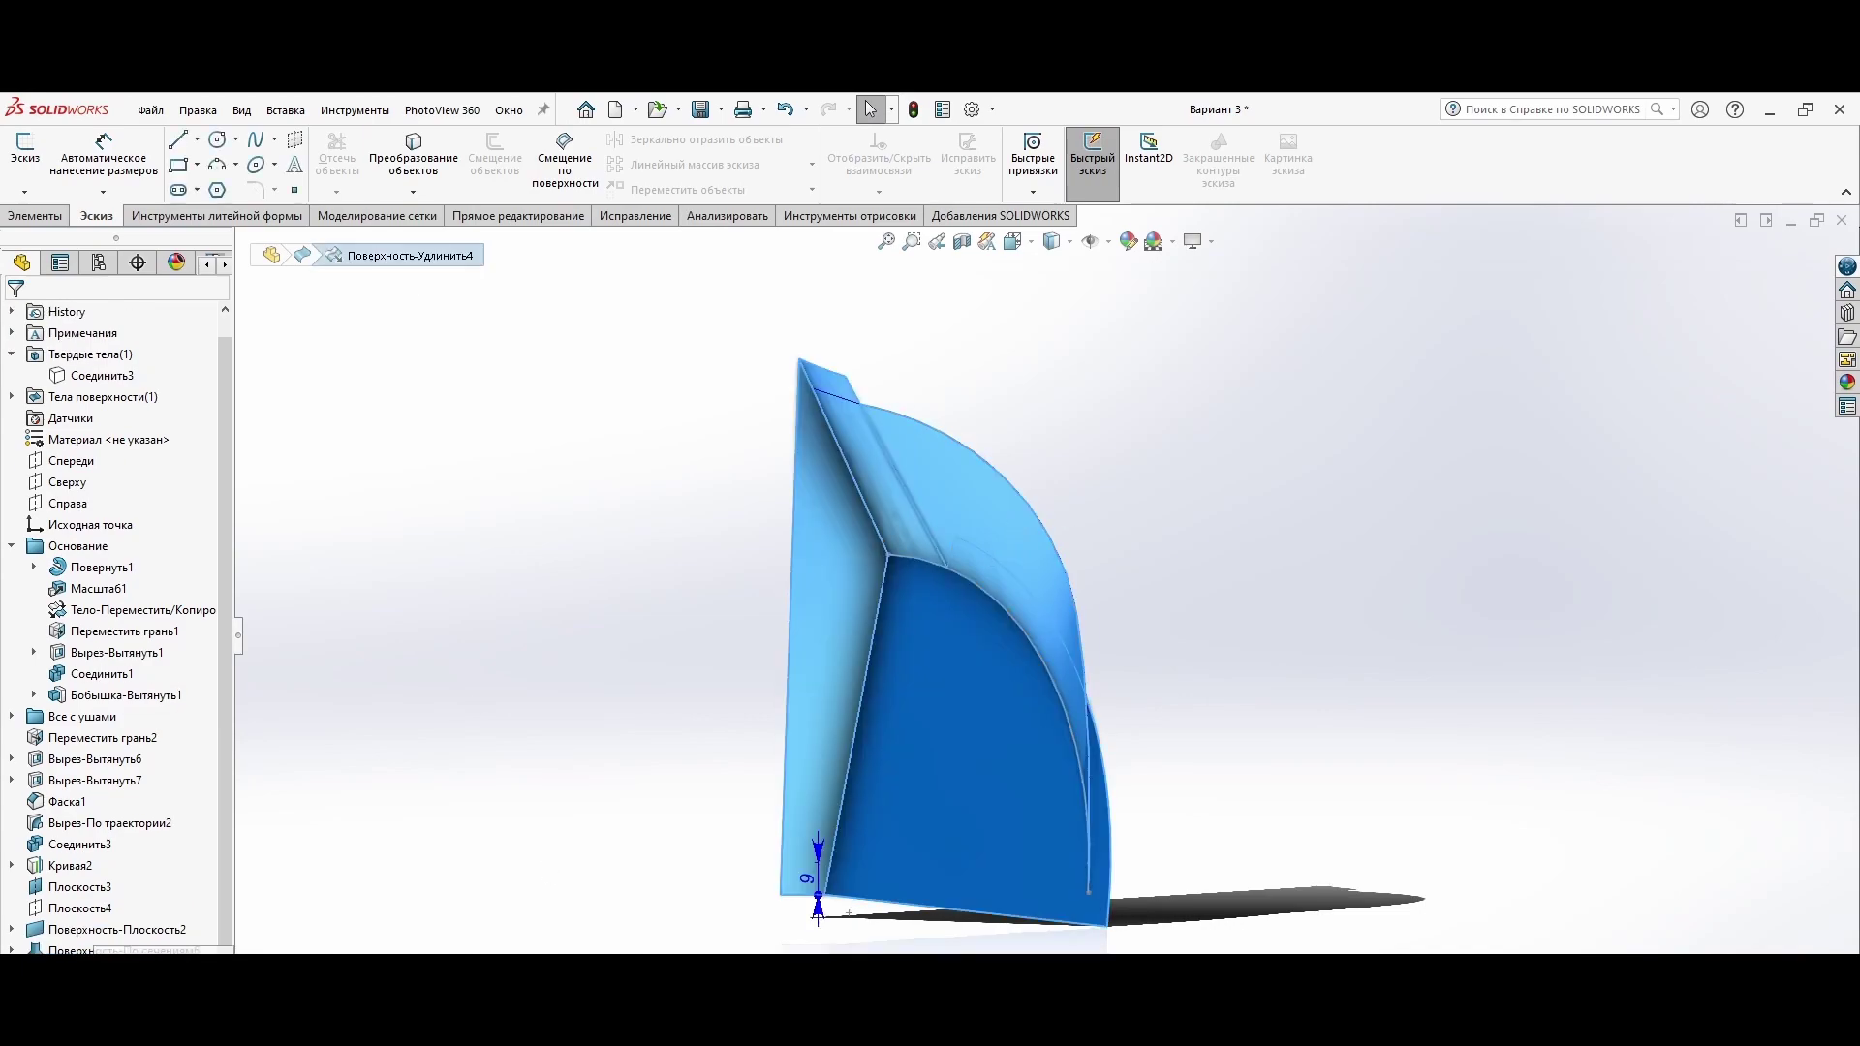
middle_drag(817, 884, 1056, 883)
key(alt+Tab)
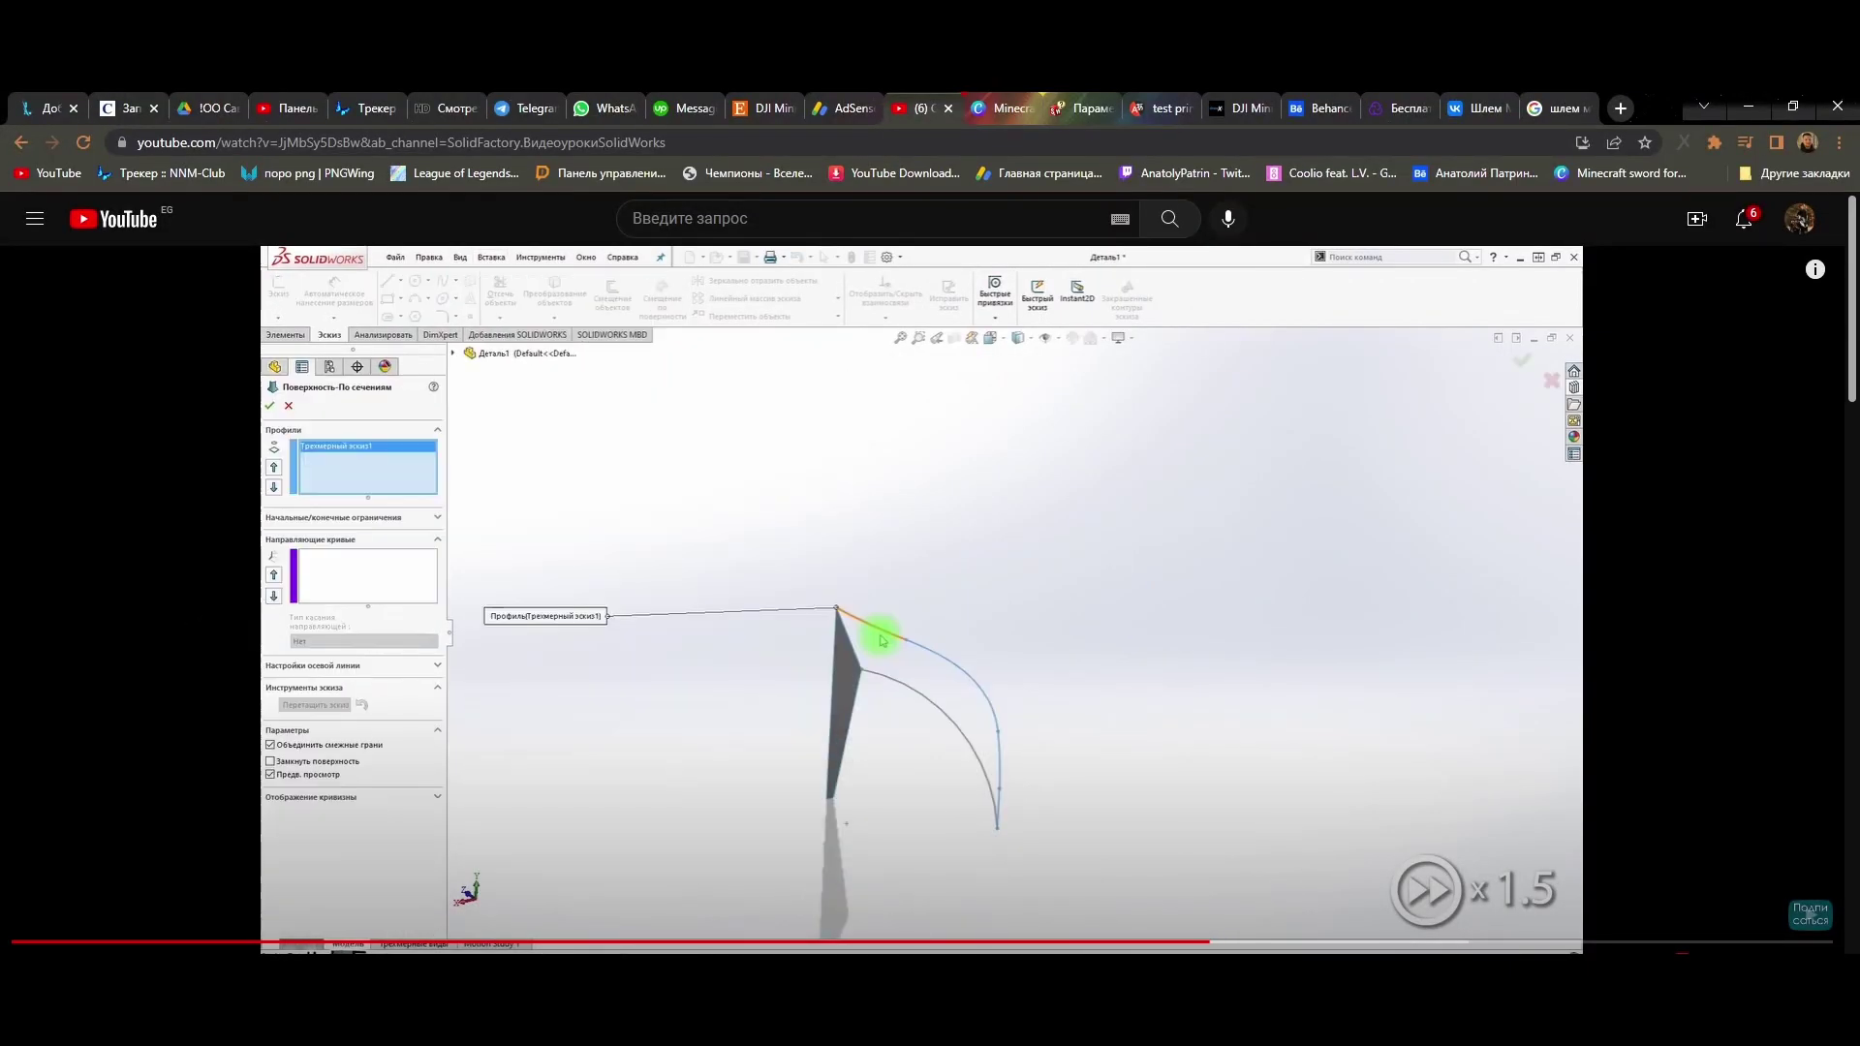
key(alt+Tab)
Step: Roll the history back to fix the lofts, mirror Сечение3, and start a Top-plane sketch
mouse_move(97, 942)
mouse_down()
mouse_move(218, 856)
mouse_move(619, 821)
mouse_up()
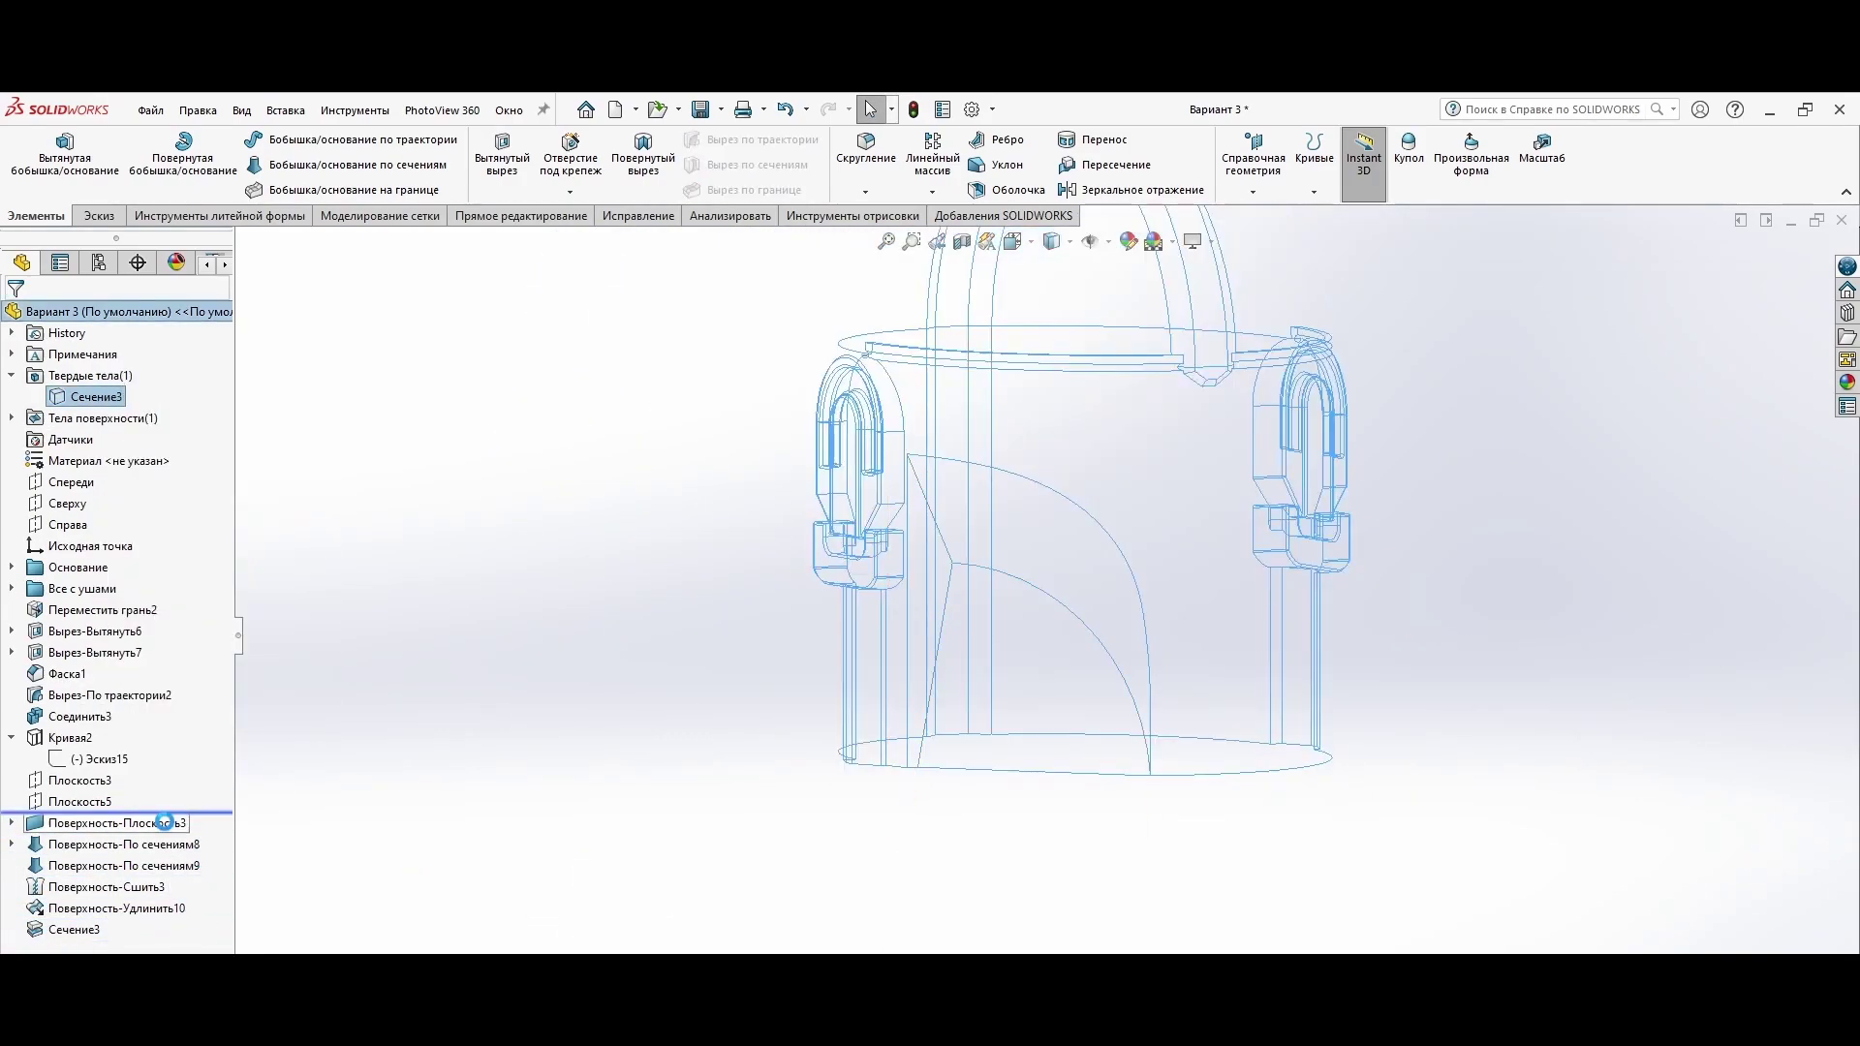
drag(218, 866, 218, 878)
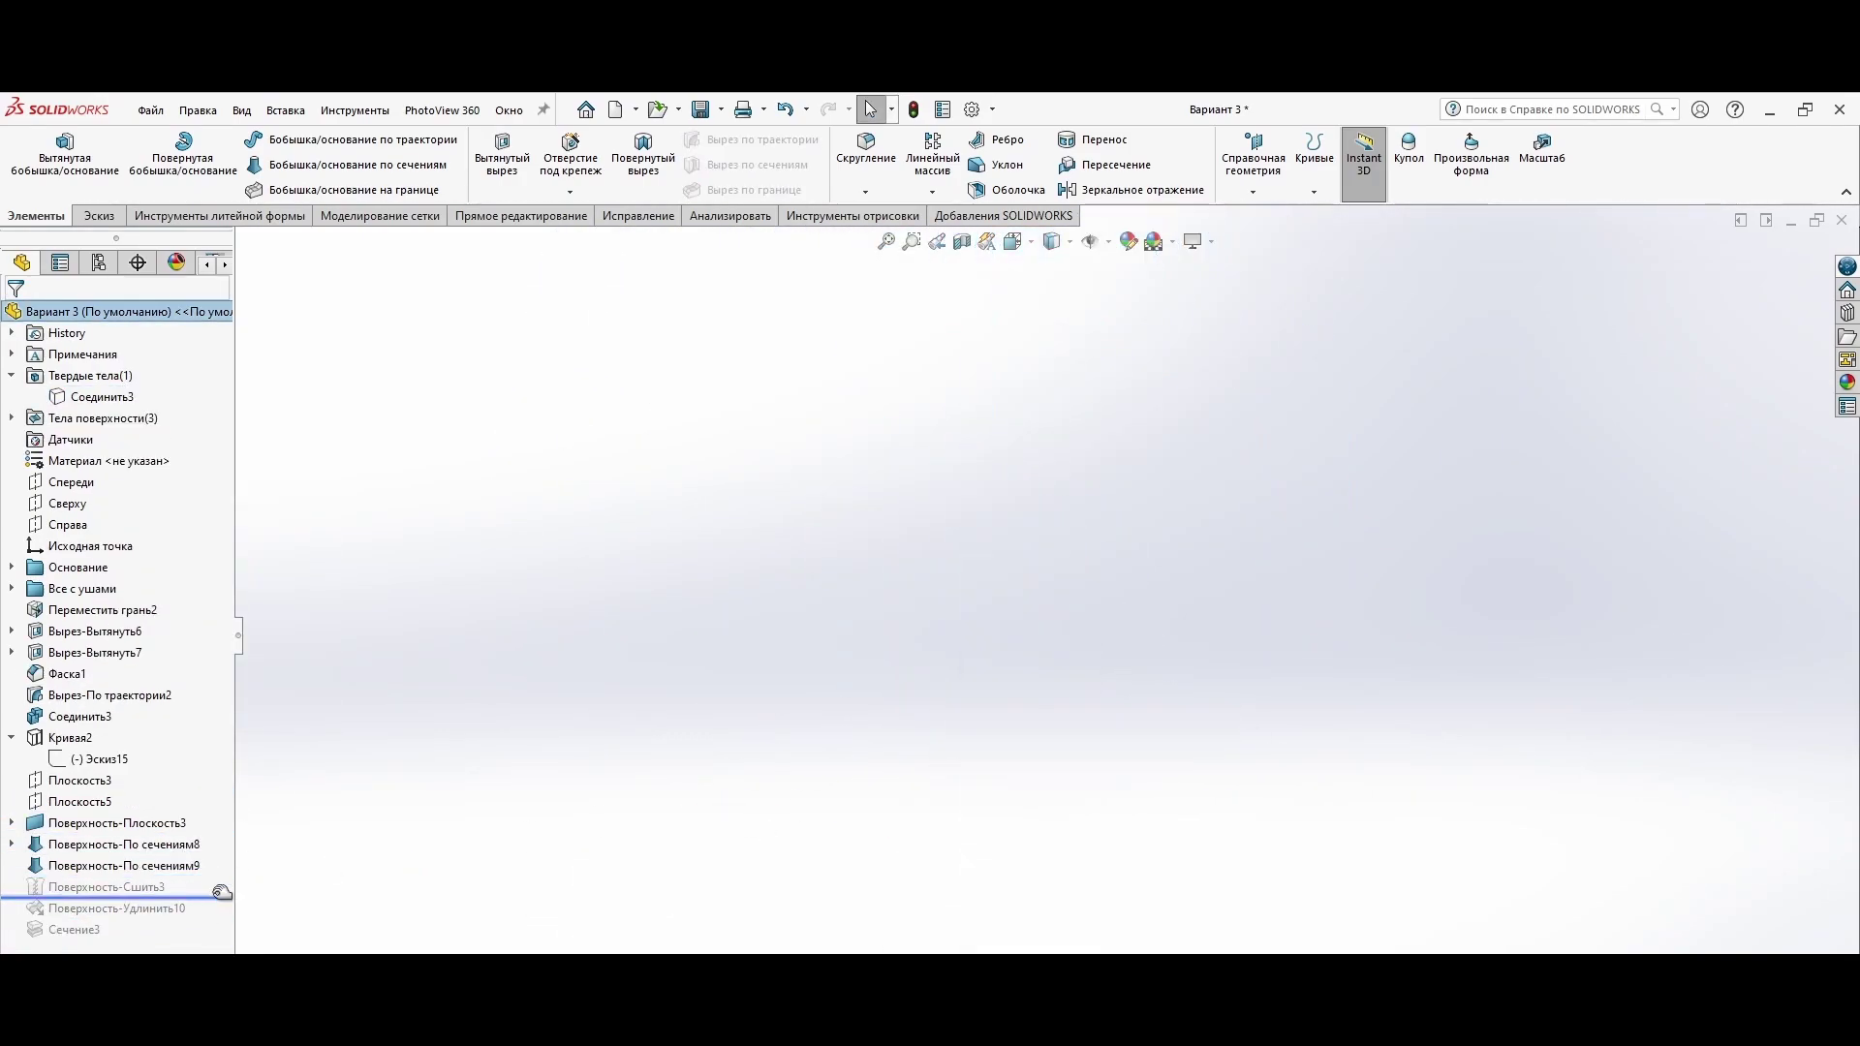
key(f)
click(1130, 190)
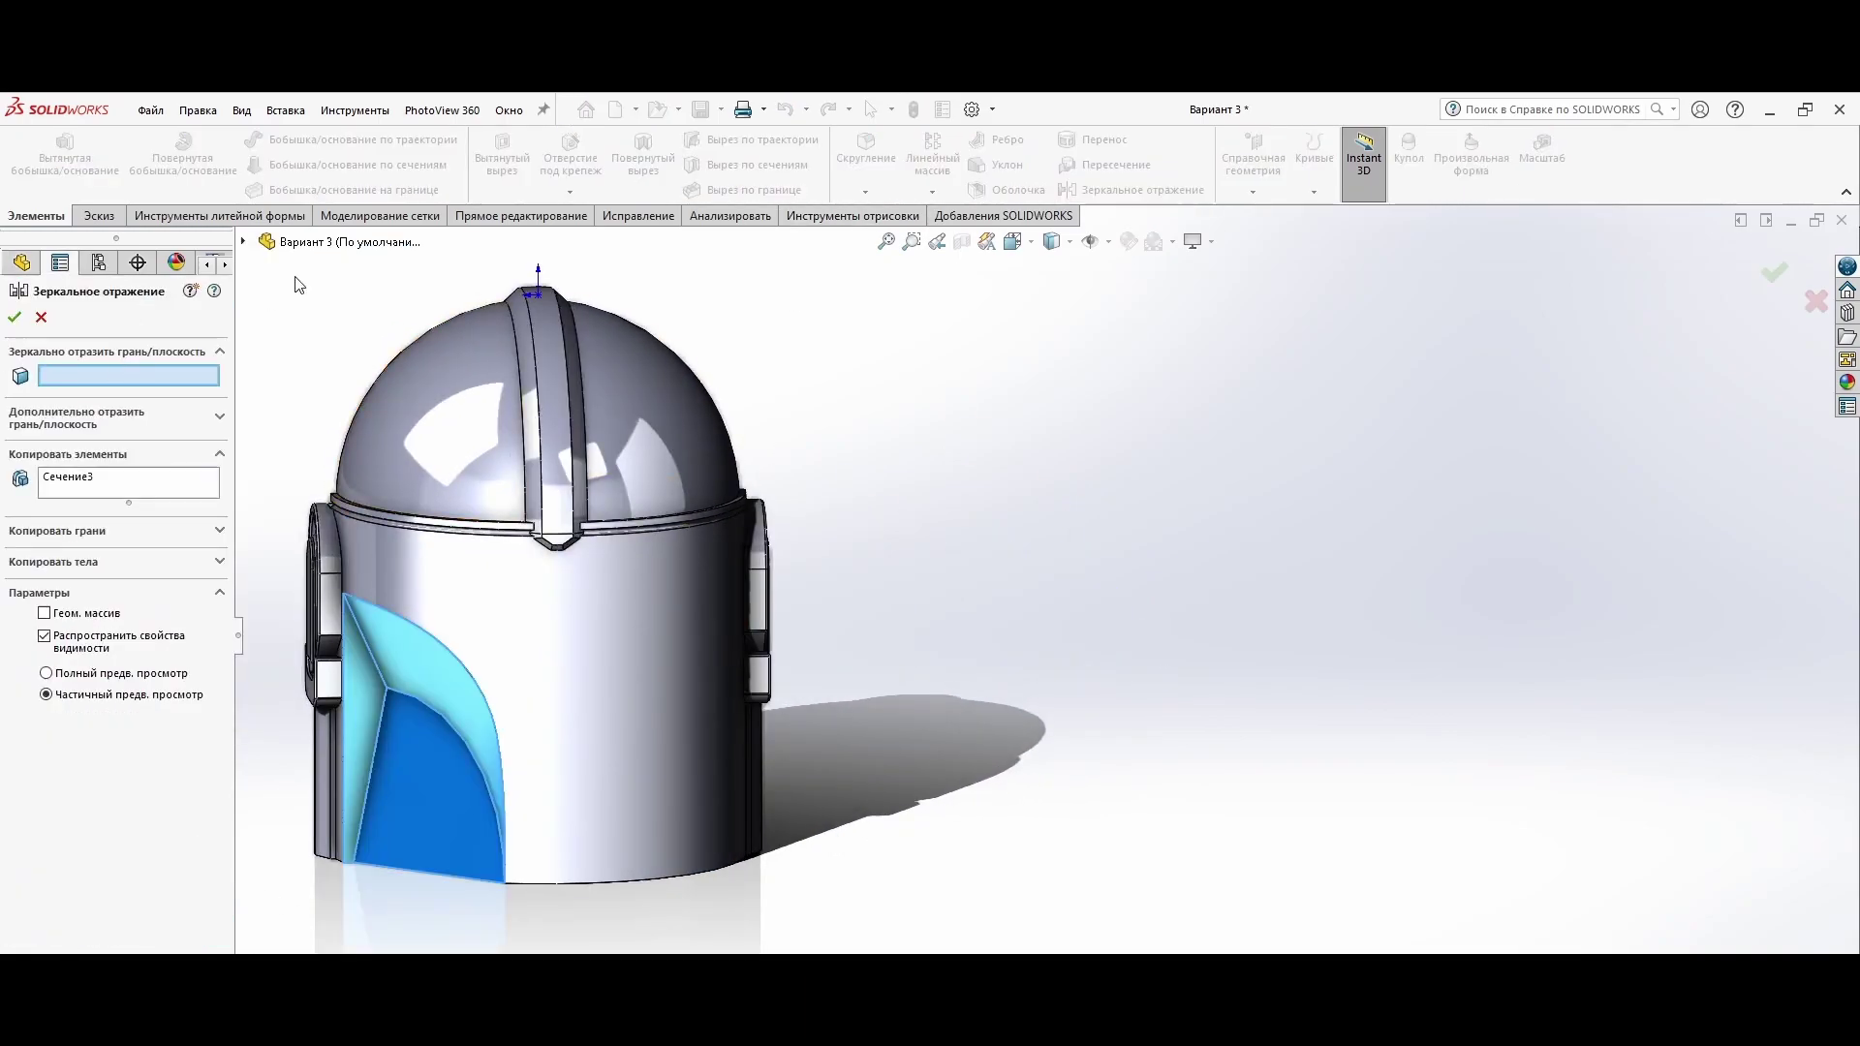
key(Return)
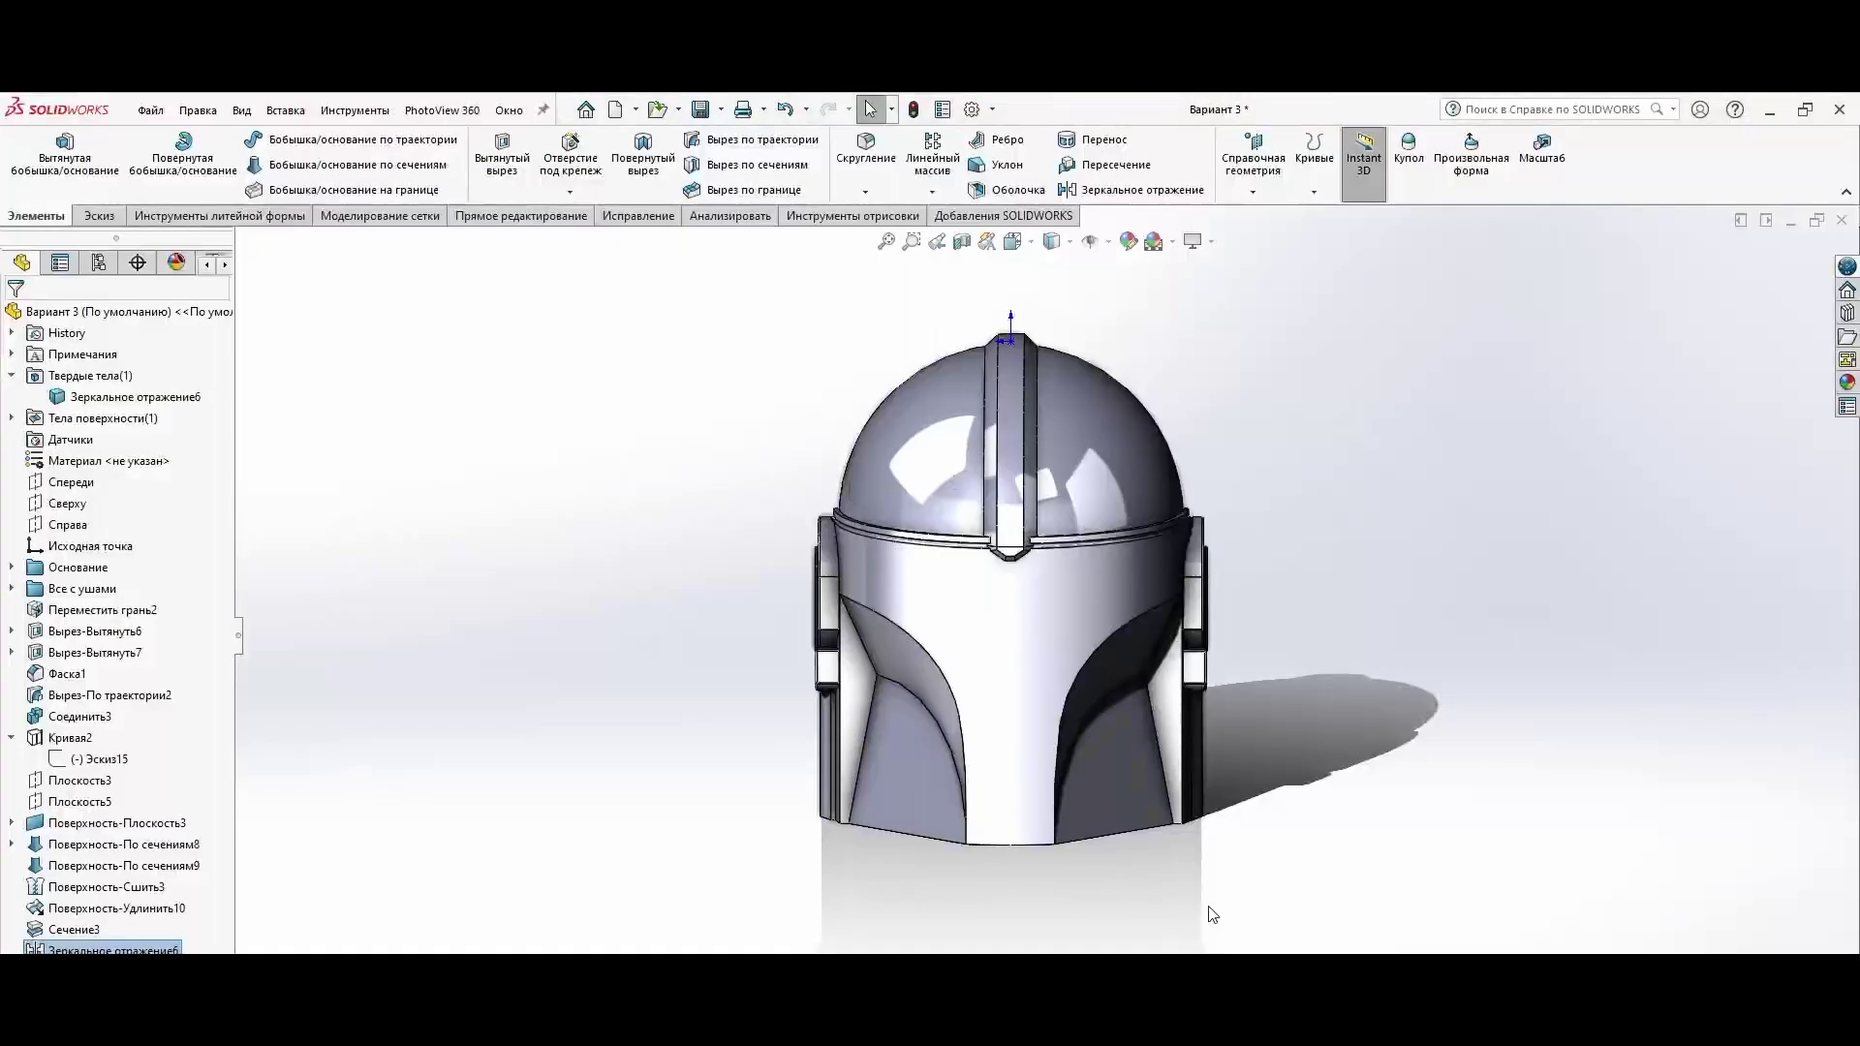
click(53, 504)
click(382, 273)
Step: Sketch a centre line and a rectangle 30 mm wide, then delete Эскиз25
click(1041, 333)
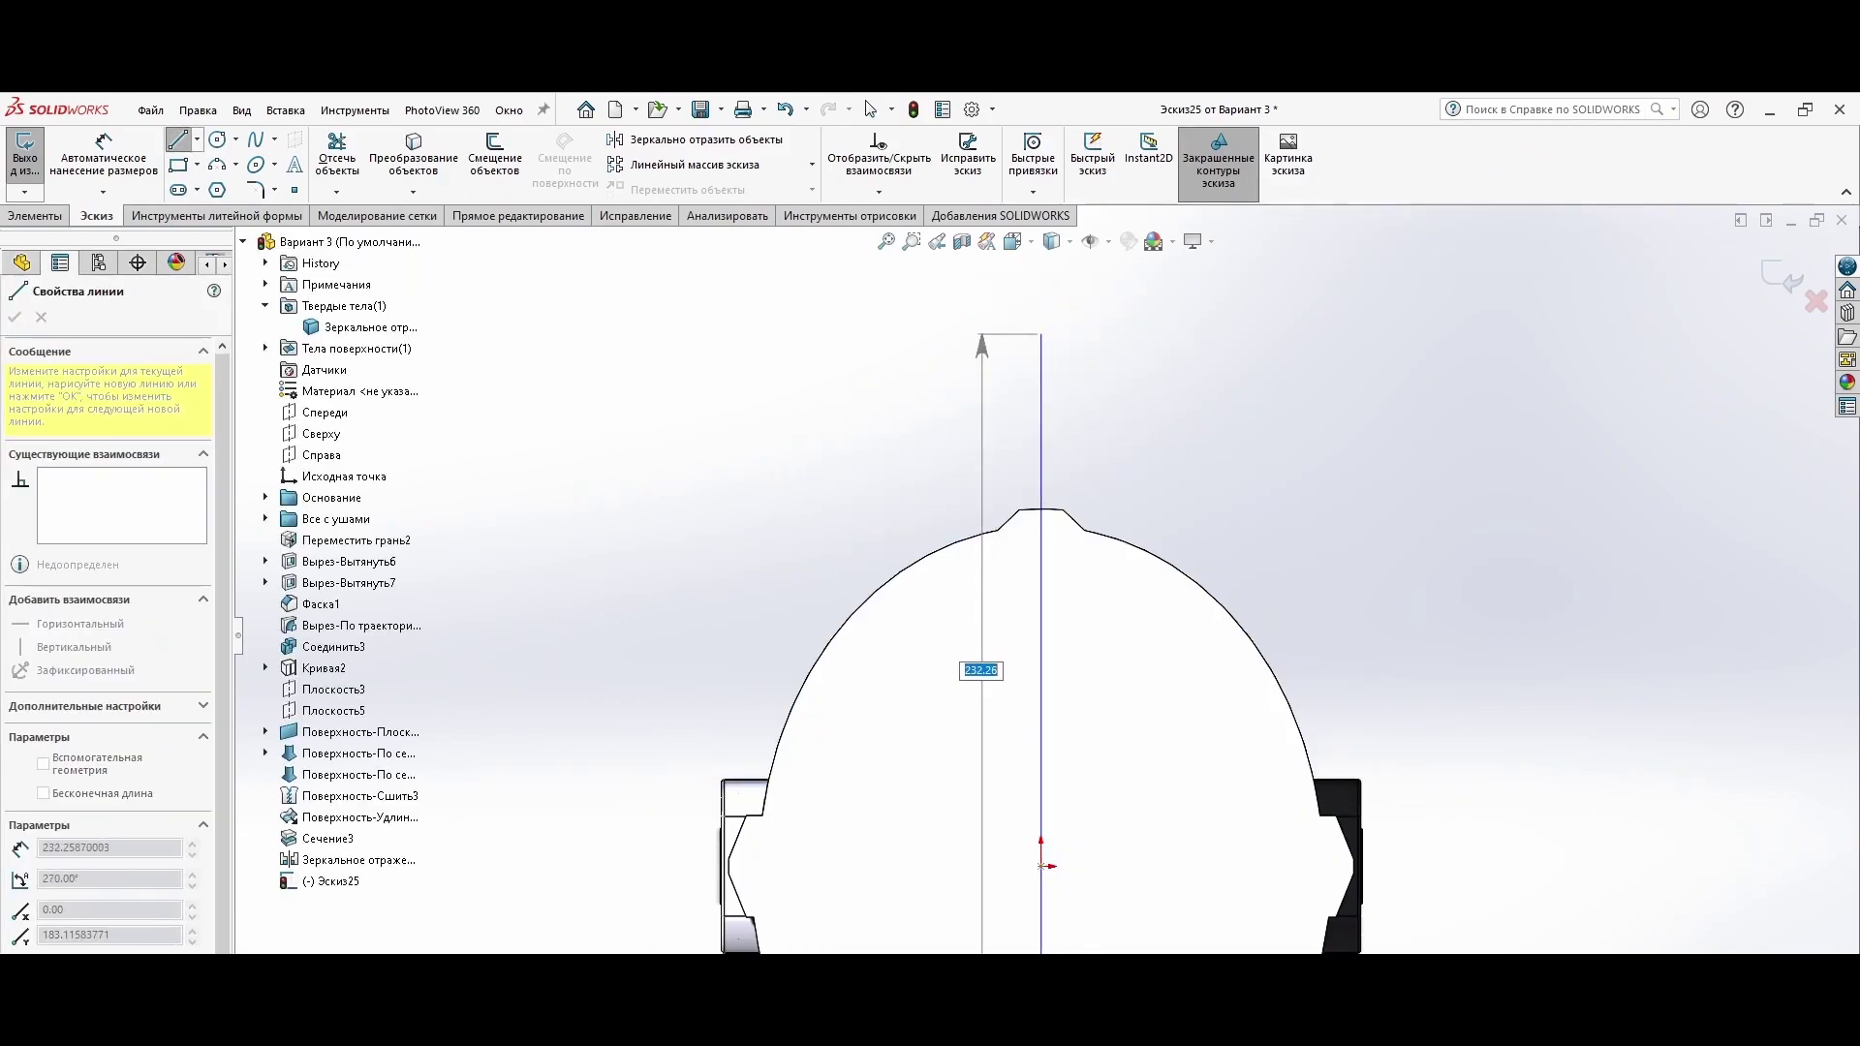
click(1040, 866)
click(971, 765)
click(1118, 413)
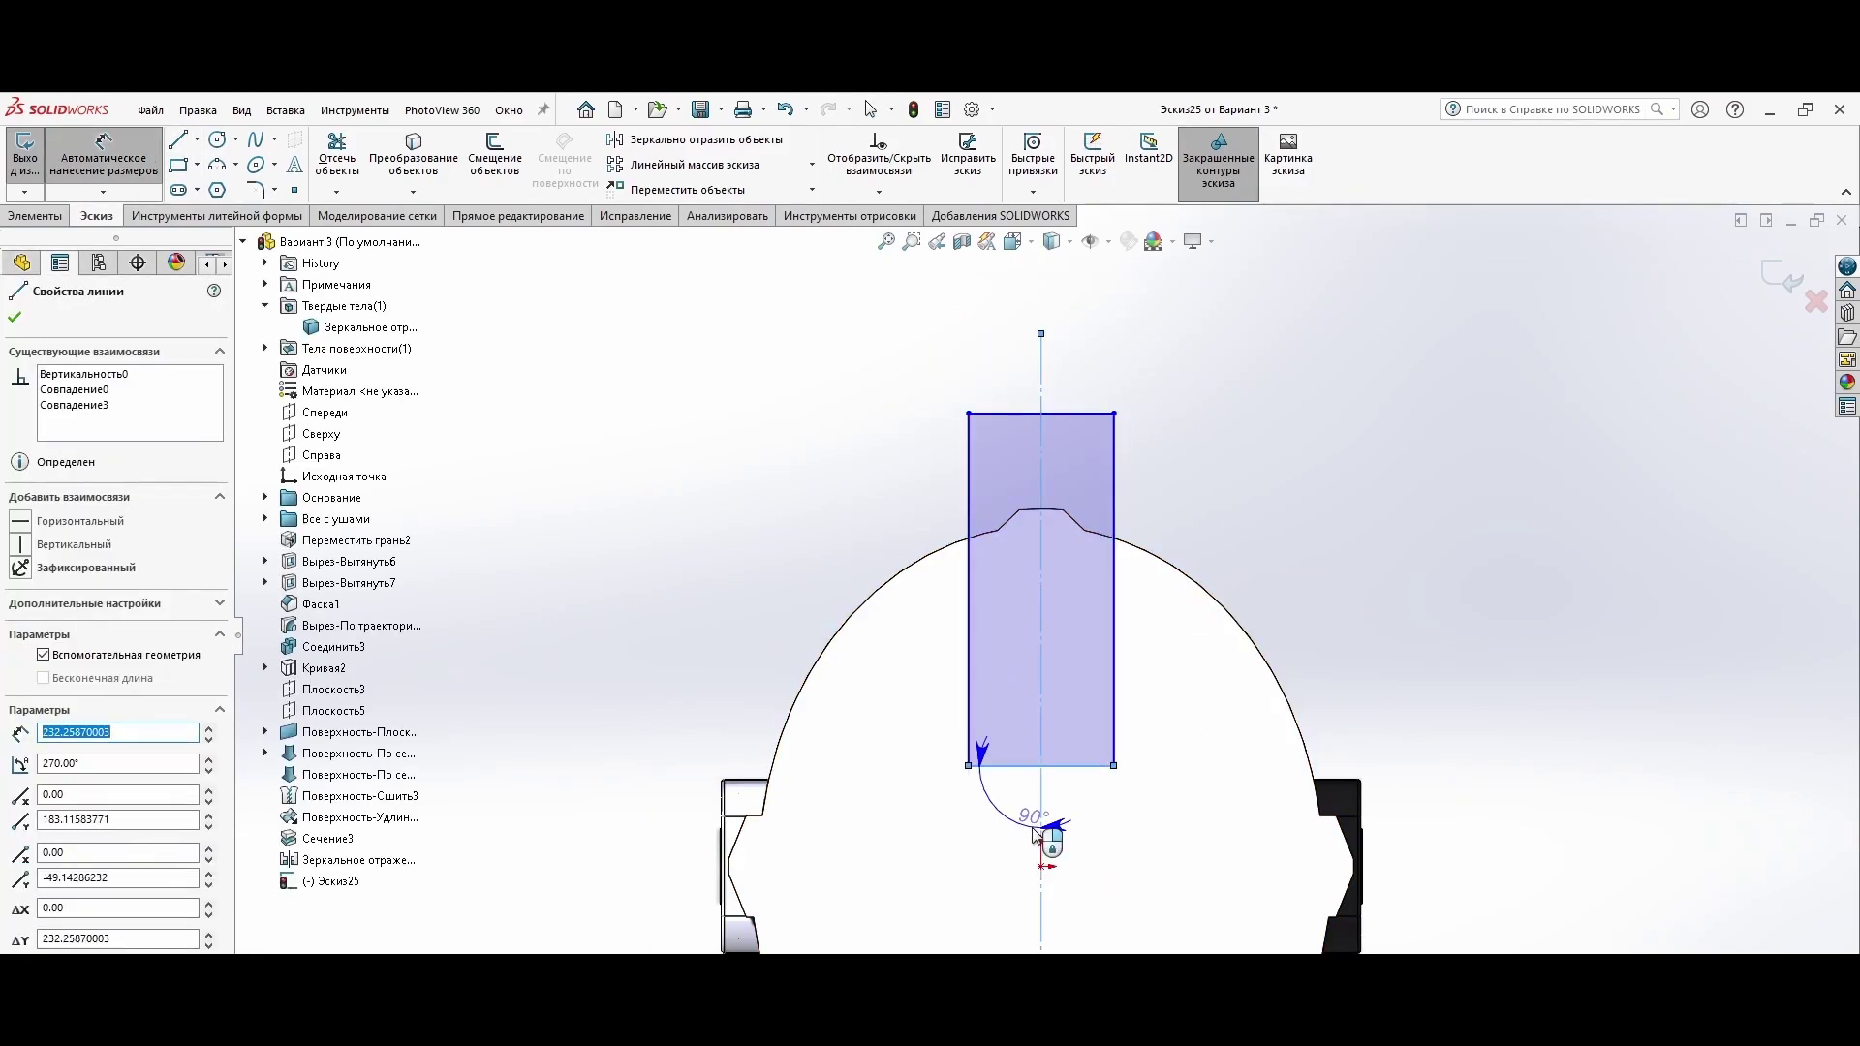
key(Escape)
key(Escape)
scroll(1085, 707, up, 3)
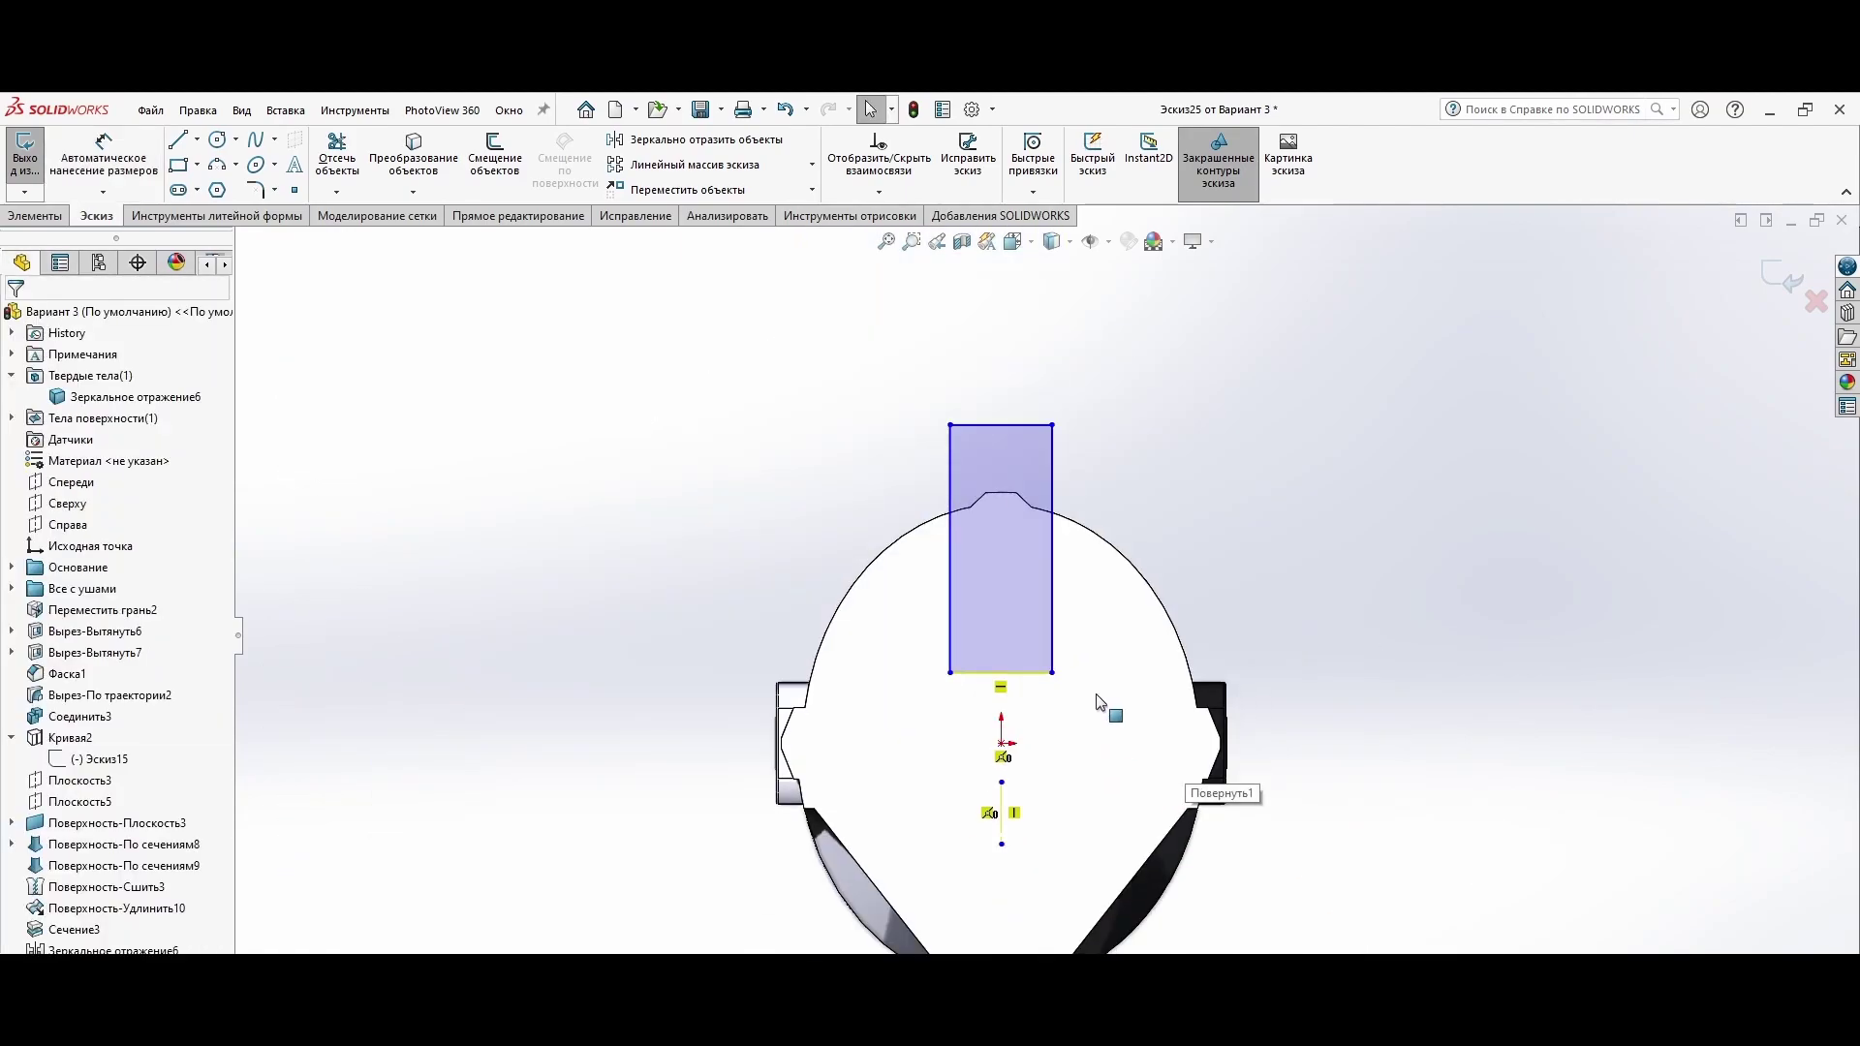
scroll(1068, 678, down, 4)
click(953, 397)
click(954, 329)
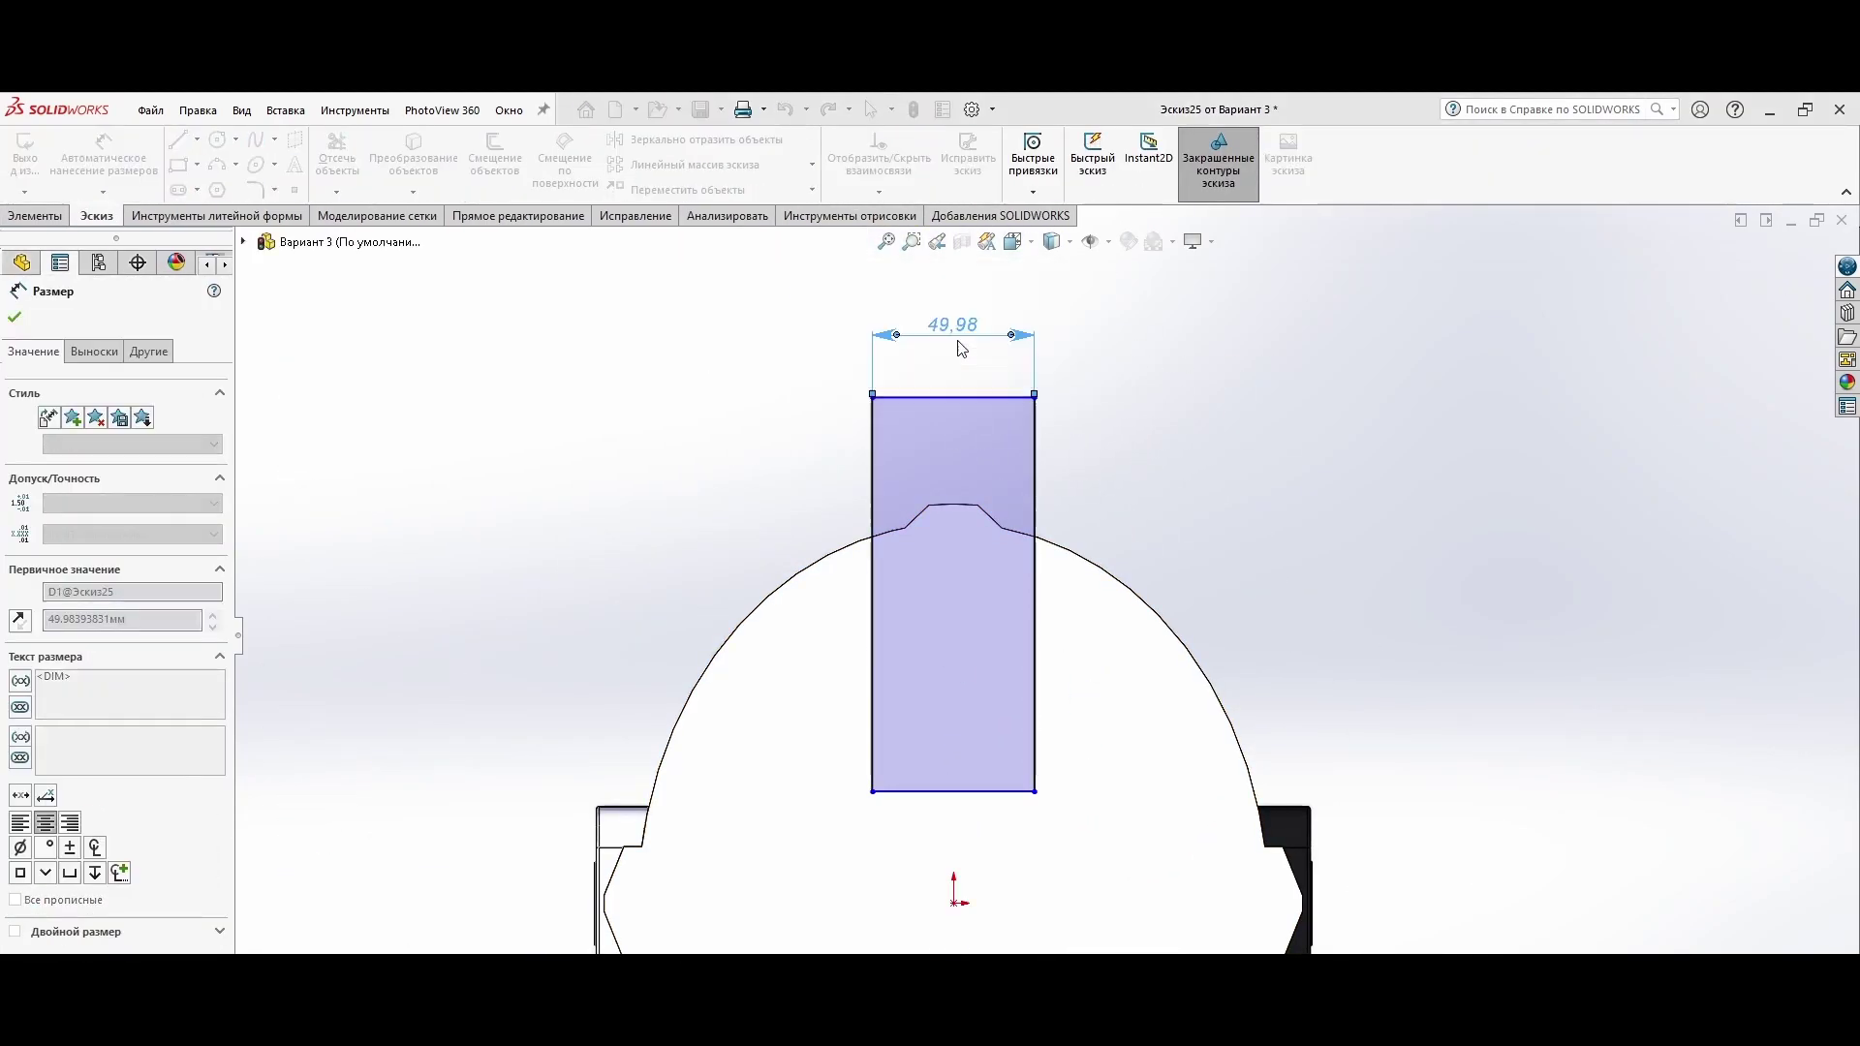
text(30)
key(Return)
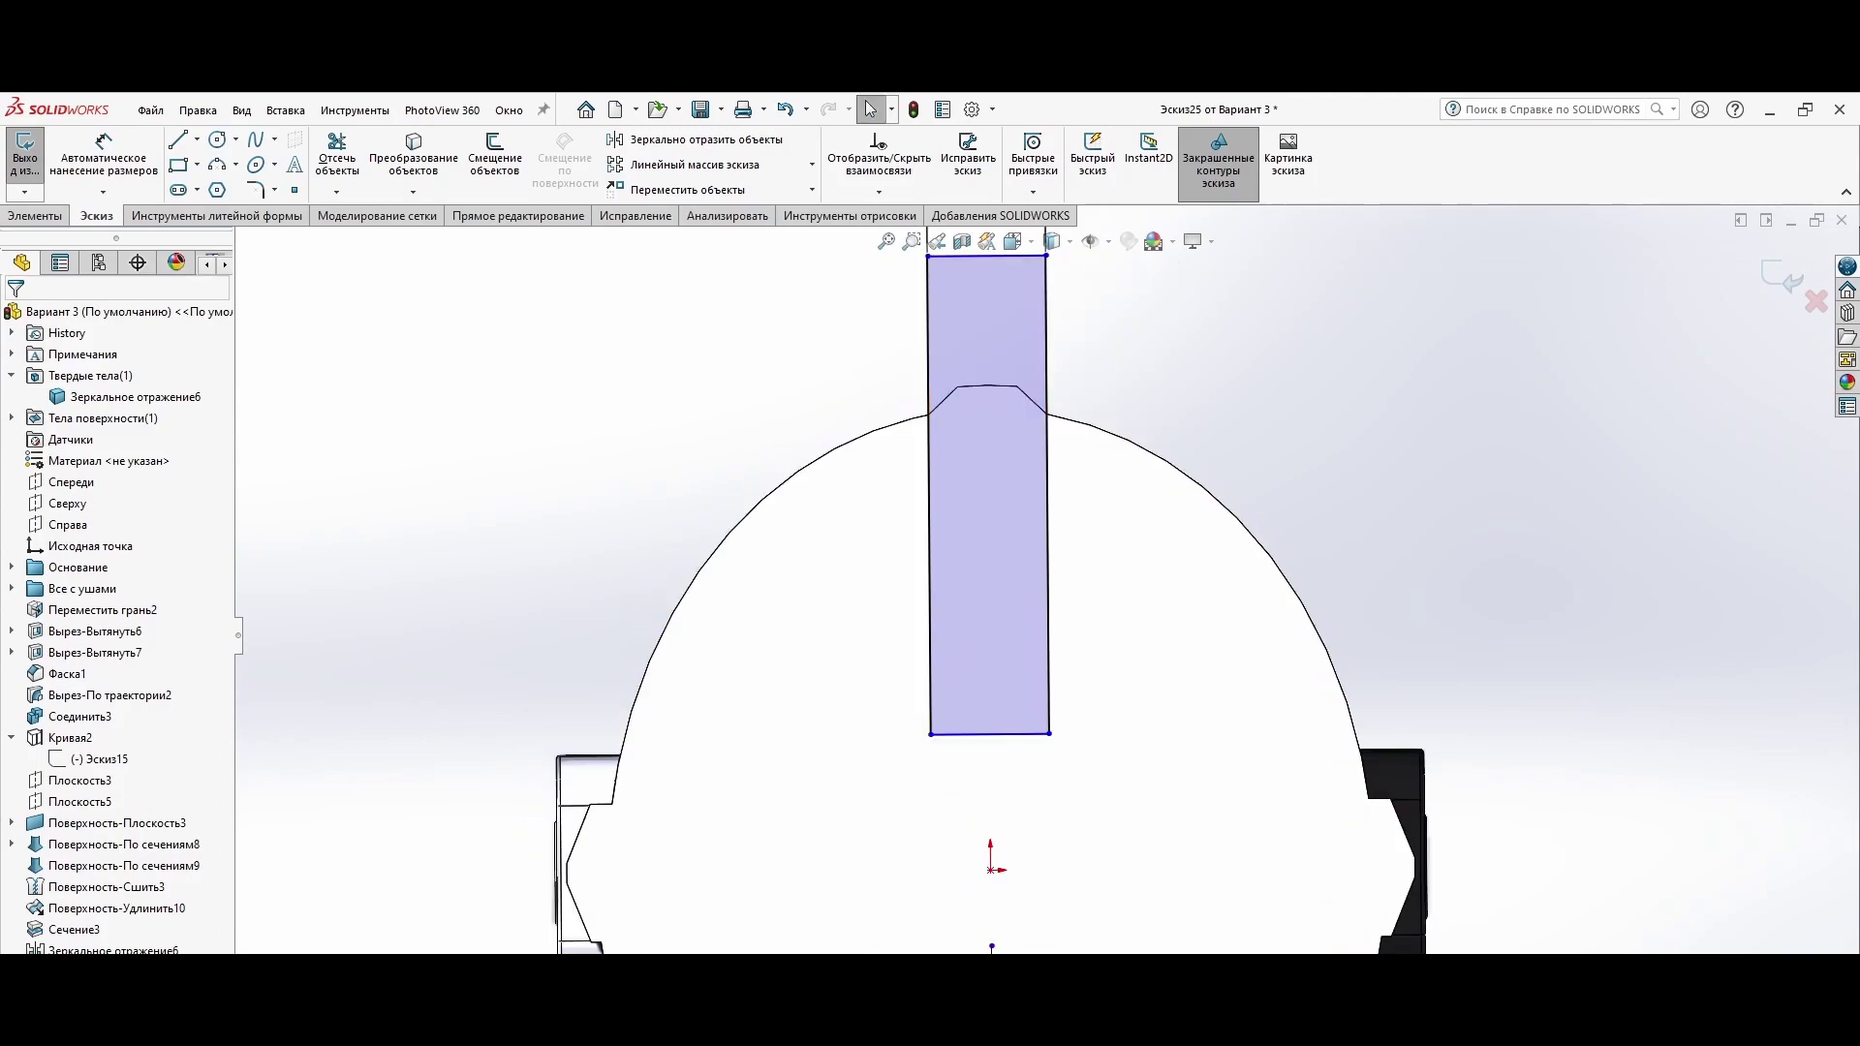
click(1815, 301)
key(Return)
Step: Paste the rectangle into a sketch on the helmet face, midpoint vertical with the origin
right_click(830, 610)
click(843, 610)
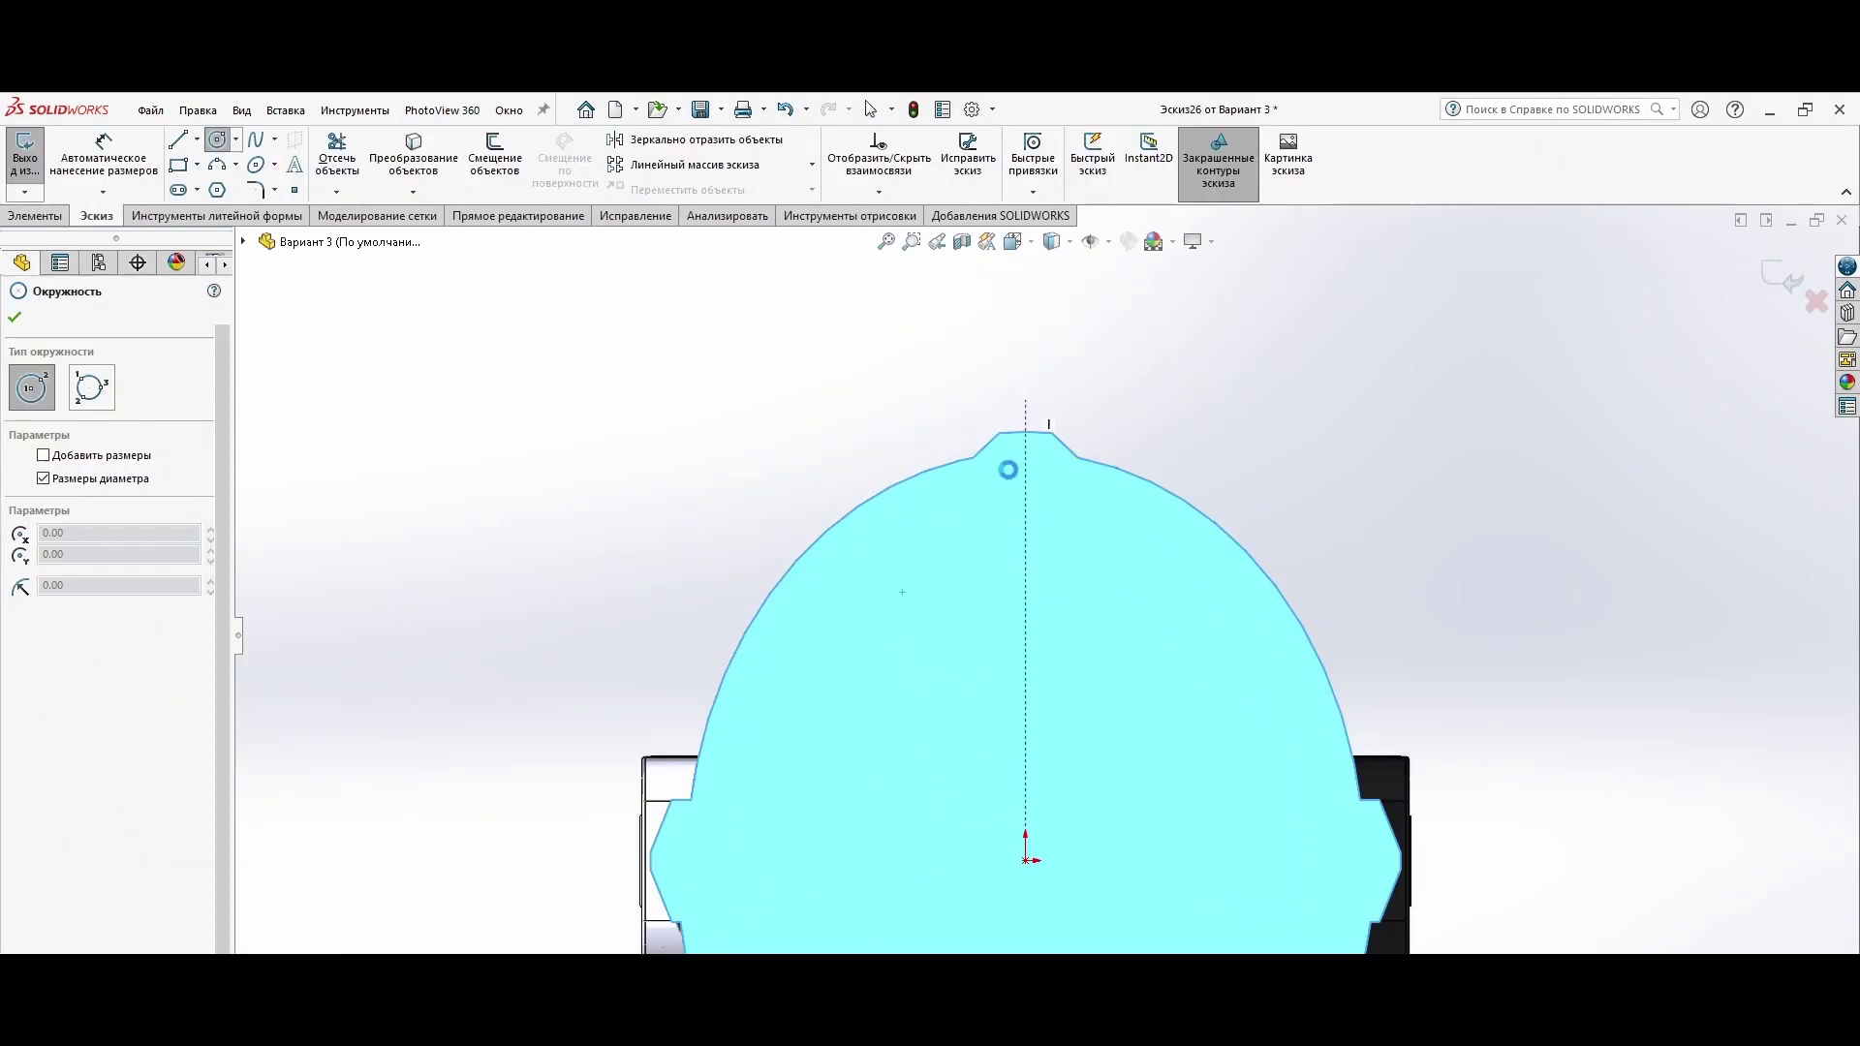
key(ctrl+v)
scroll(1051, 722, up, 1)
right_click(1016, 780)
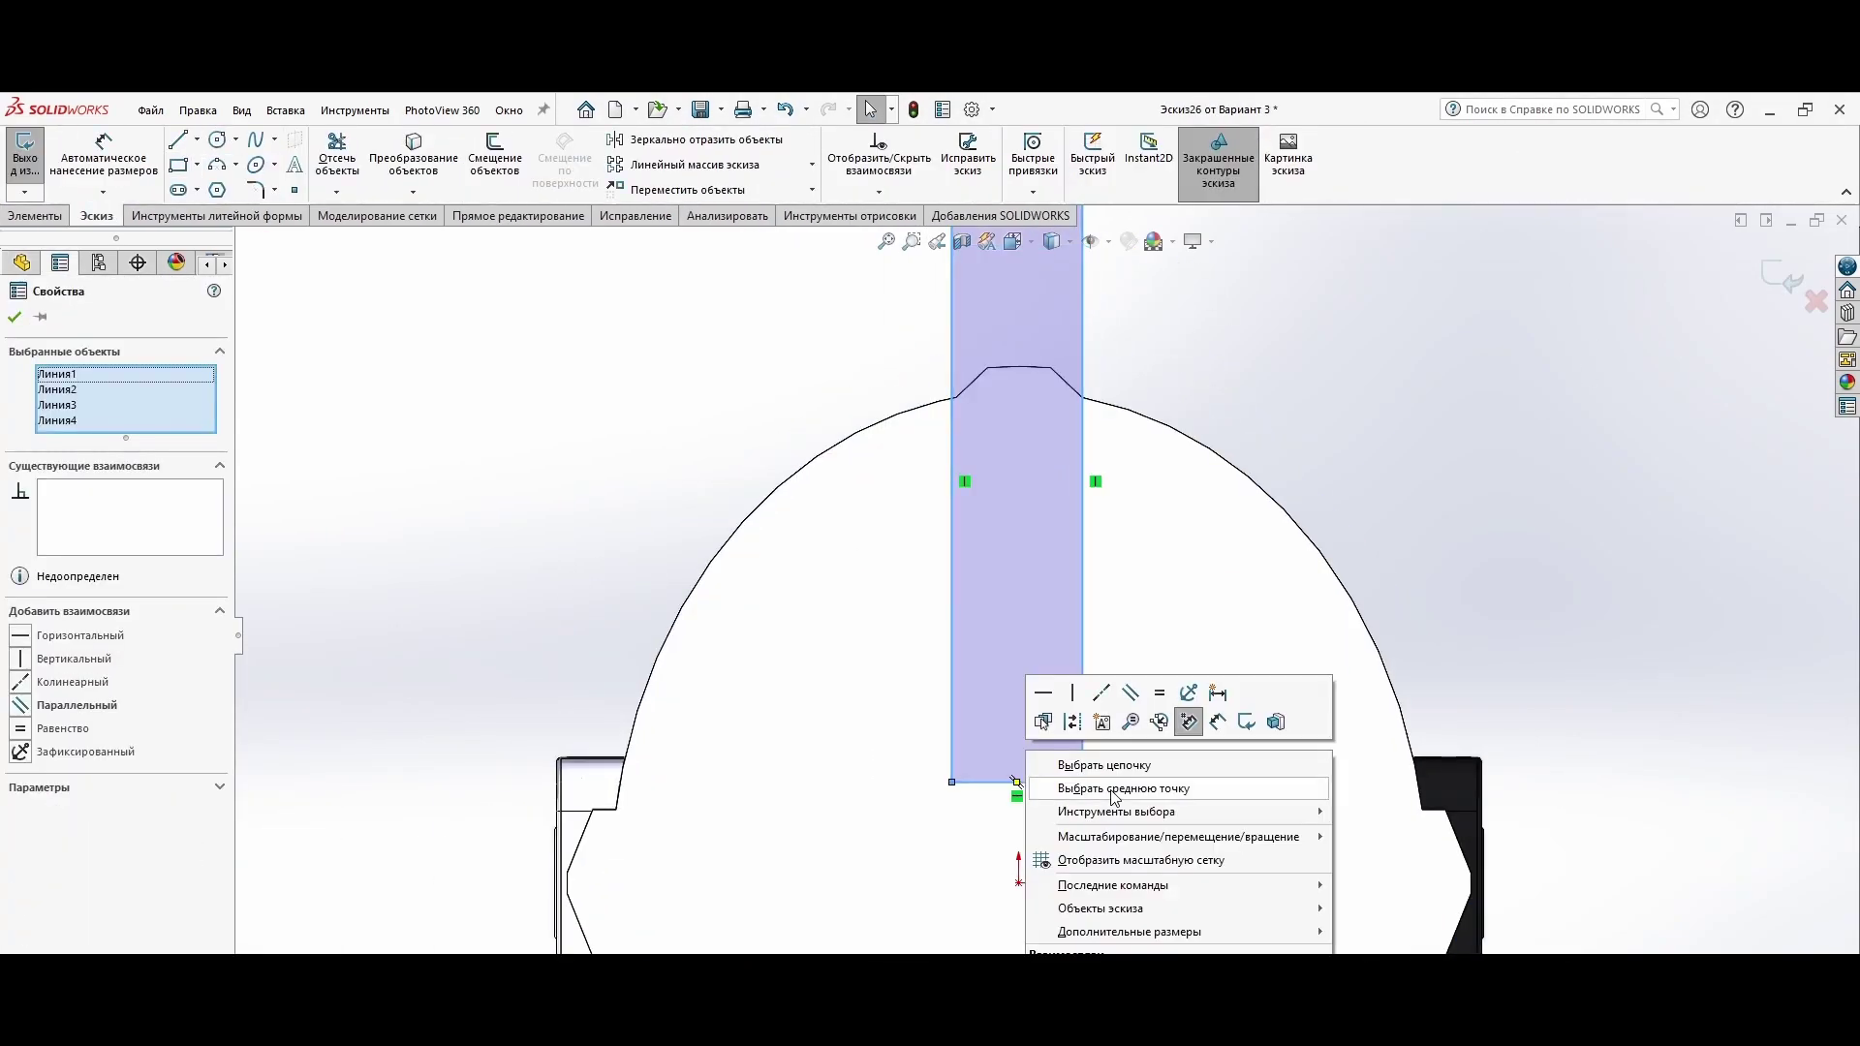
click(64, 656)
scroll(984, 496, down, 2)
Step: Set the rectangle height to 100 mm and extrude it as the centre ridge boss
click(927, 605)
text(100)
key(Return)
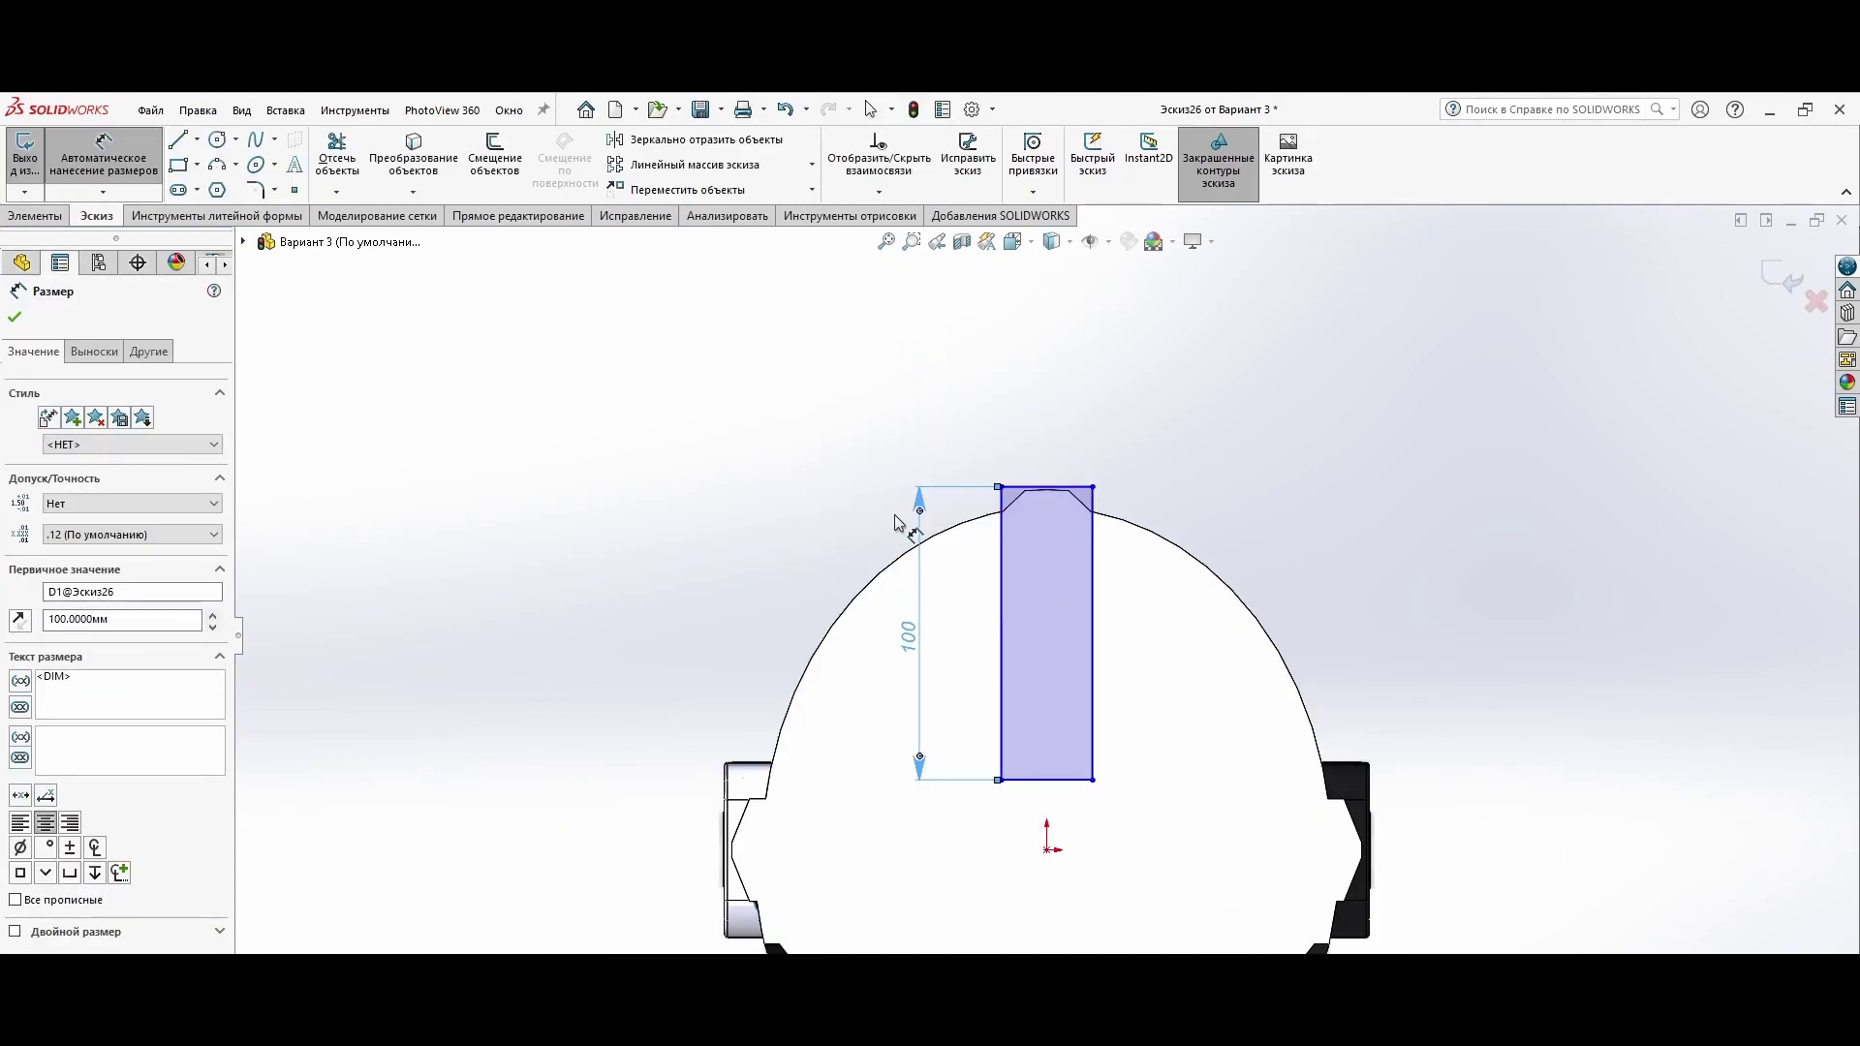
click(64, 155)
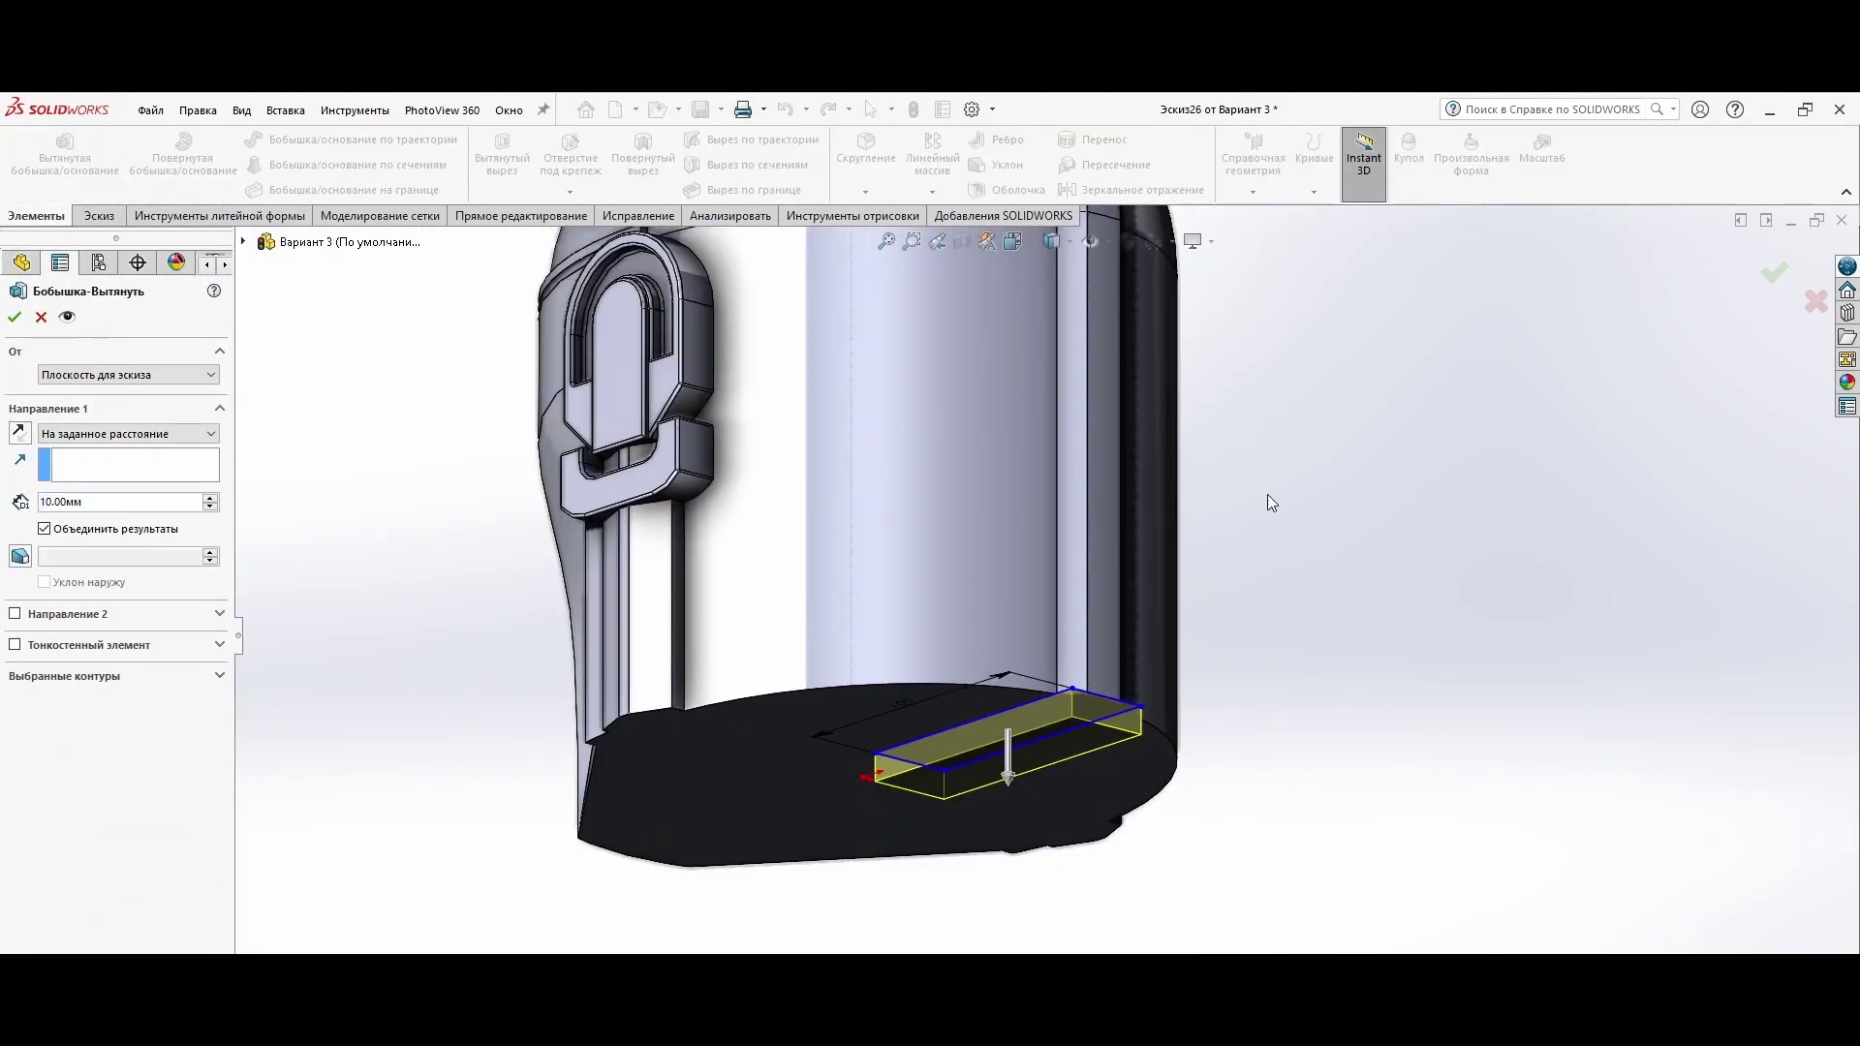
mouse_move(1267, 494)
middle_down()
mouse_move(961, 353)
mouse_move(712, 331)
mouse_move(589, 642)
mouse_move(487, 558)
middle_up()
key(Return)
Step: Sketch a curved spline on the Right plane across the helmet's lower side and adjust its end tangent
click(84, 490)
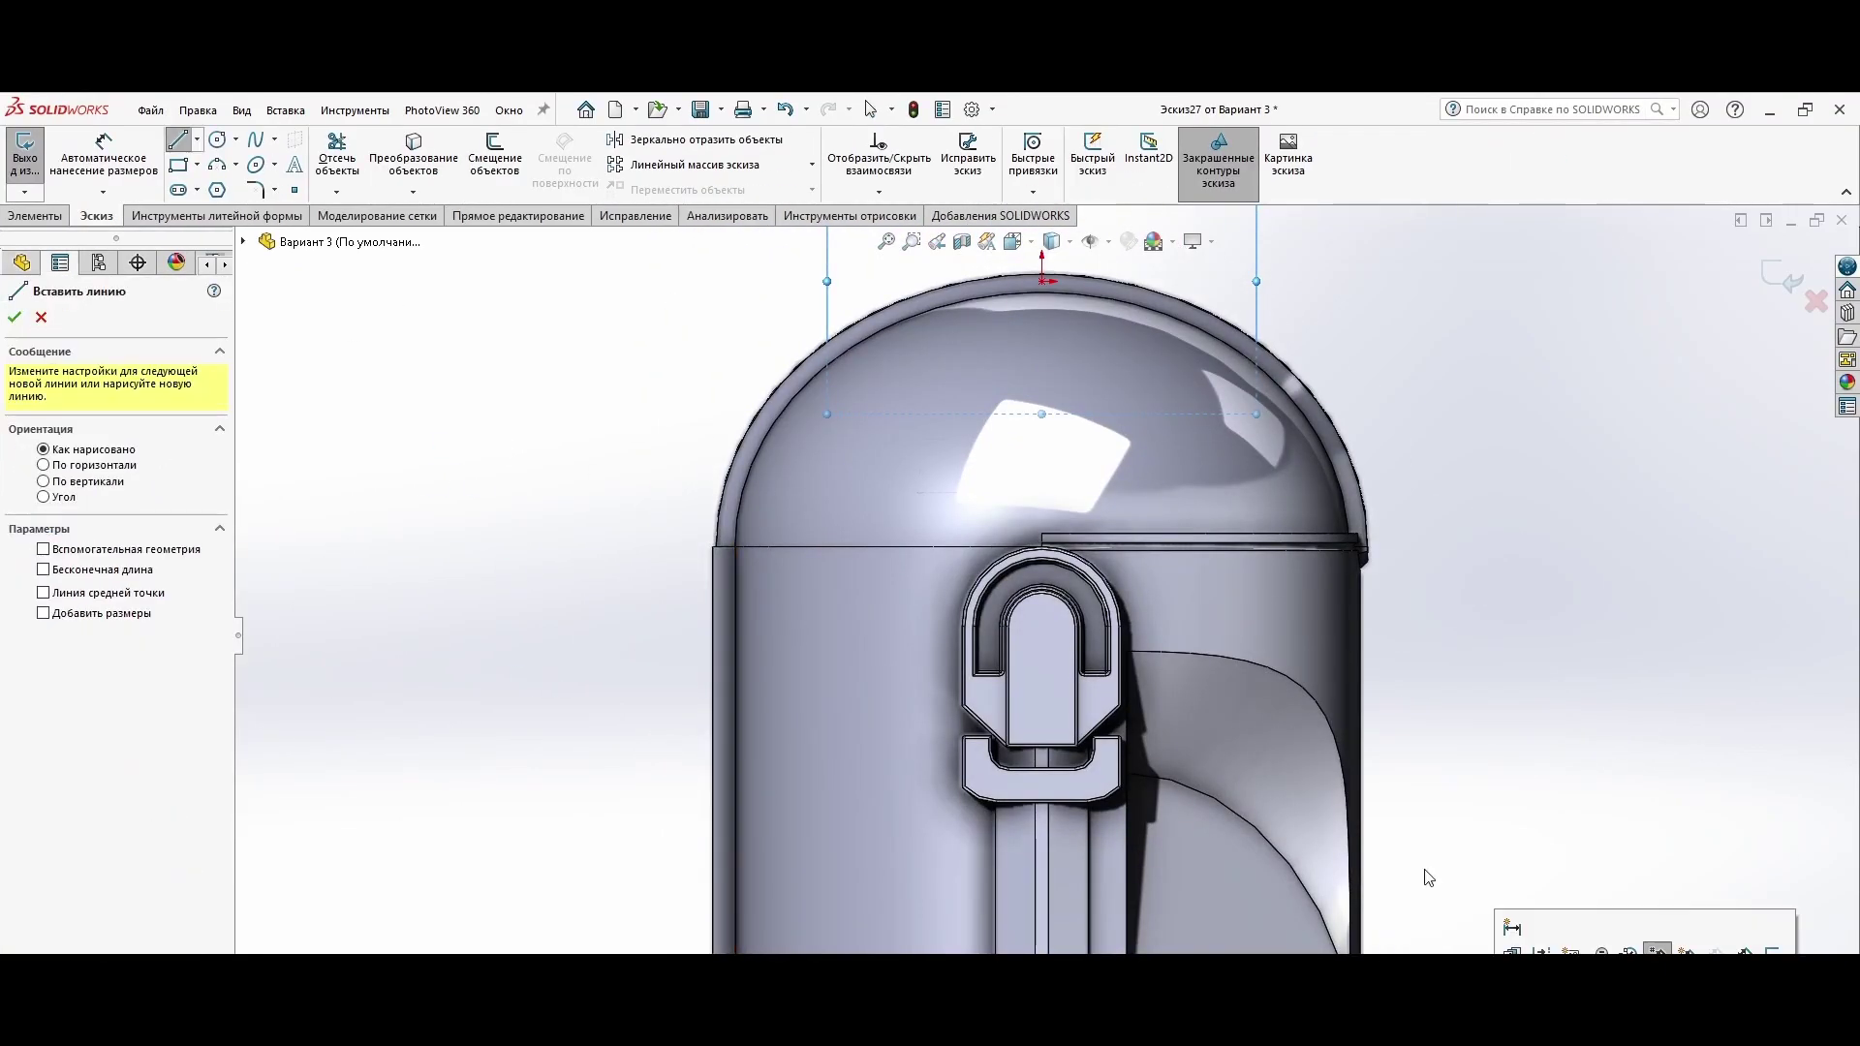
double_click(715, 875)
click(969, 922)
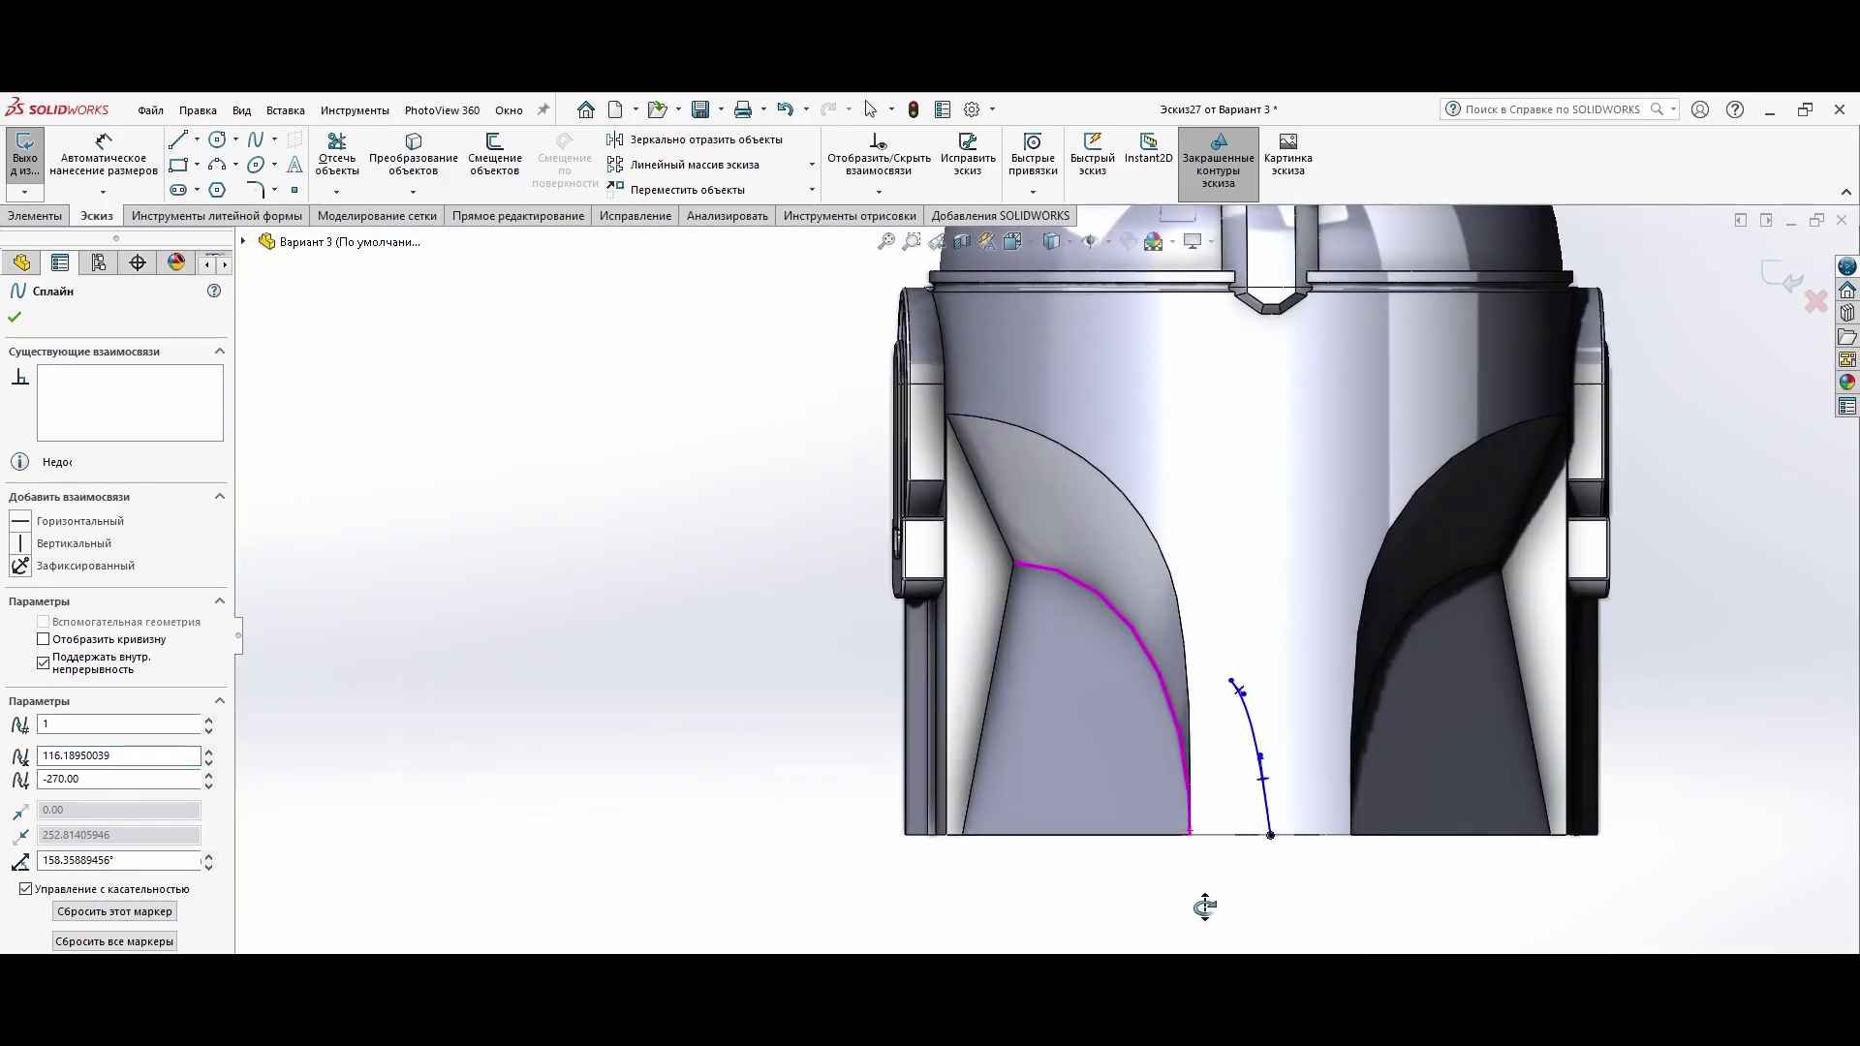
middle_drag(1184, 933, 1356, 893)
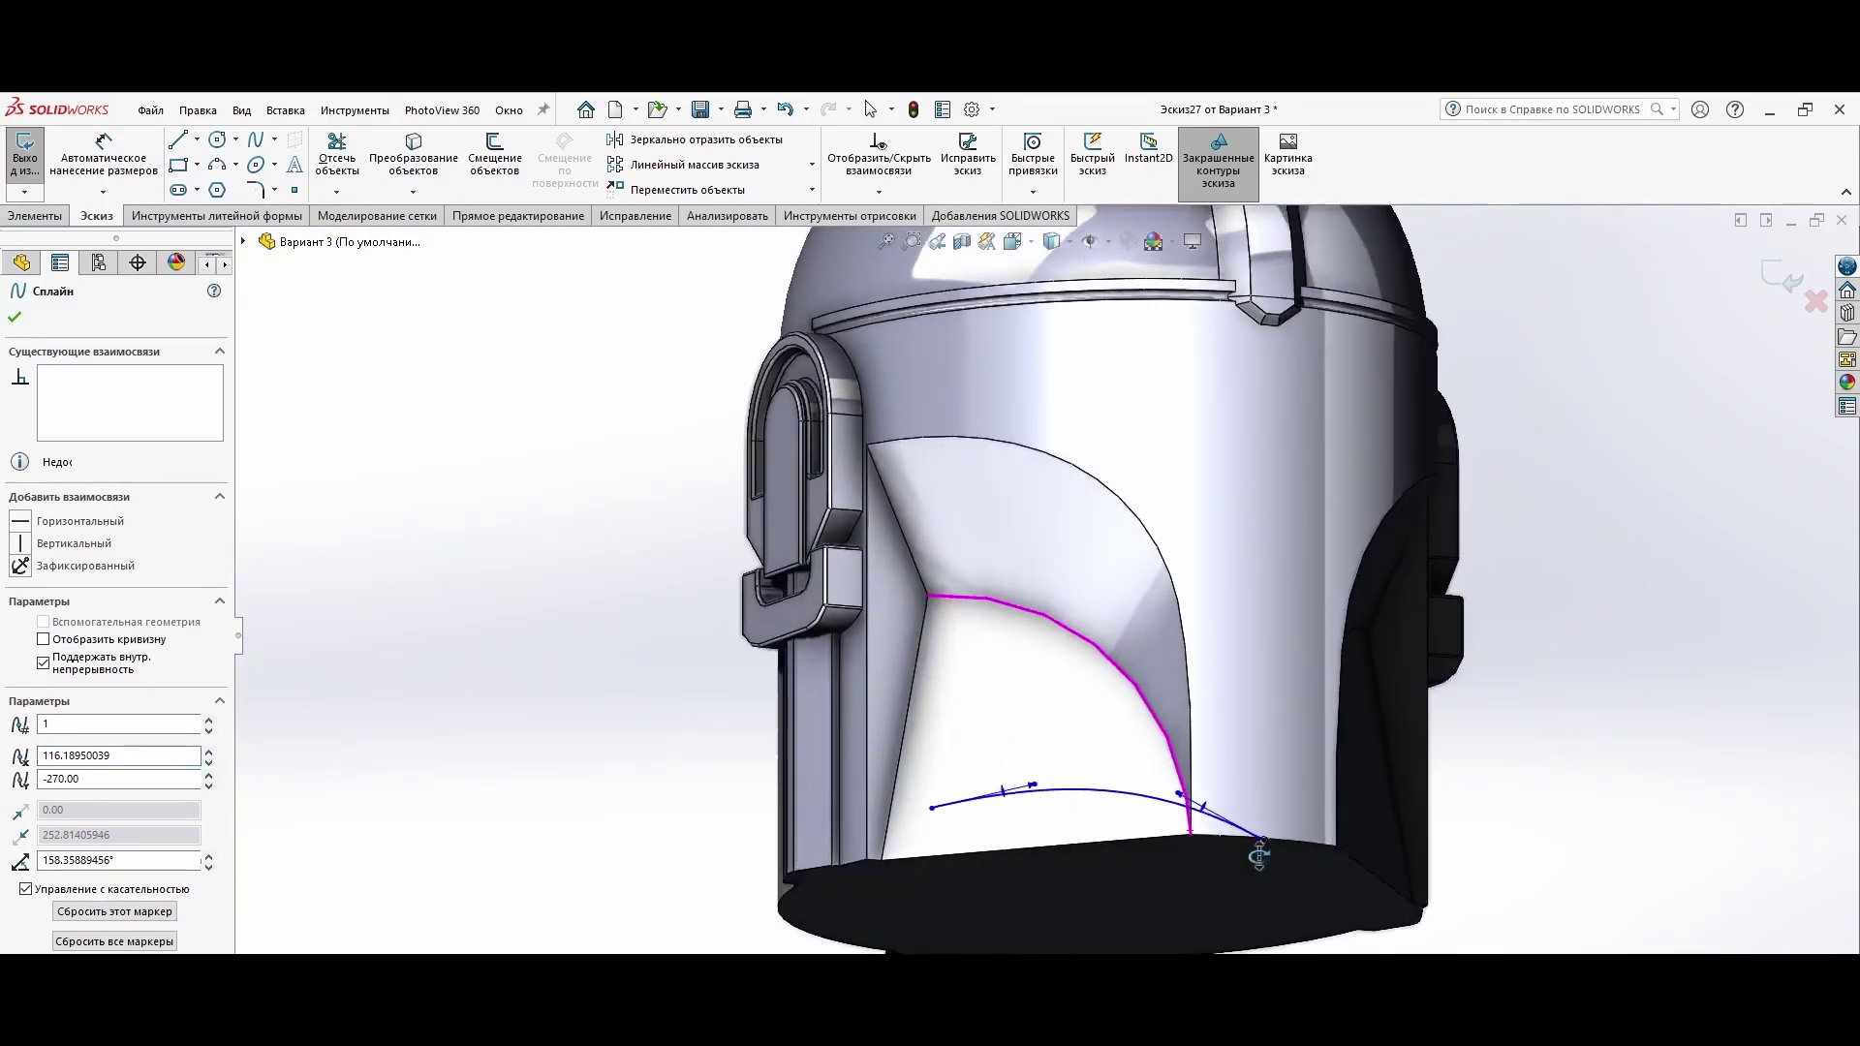
drag(1022, 759, 1029, 722)
mouse_move(1029, 722)
middle_down()
mouse_move(487, 815)
mouse_move(567, 715)
middle_up()
click(487, 814)
Step: Close the profile with a line and cut it away as a symmetric 110 mm extruded cut
key(l)
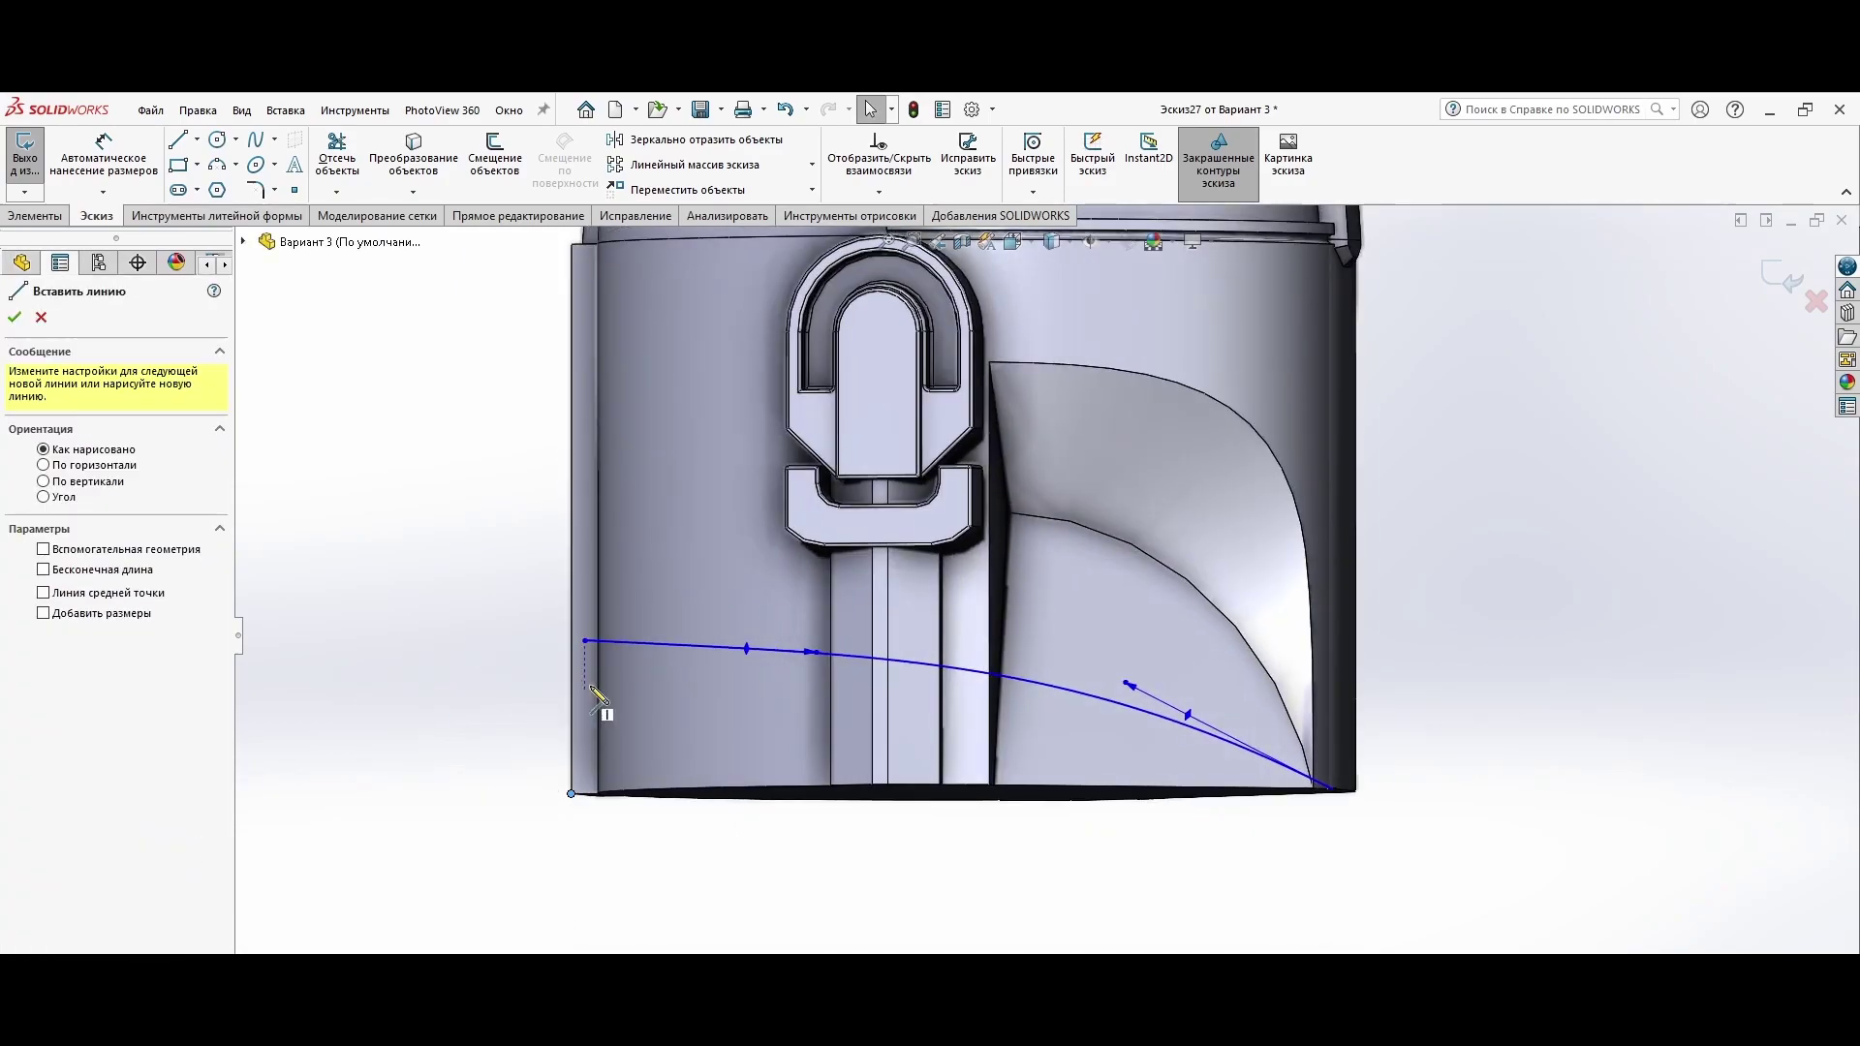
scroll(869, 738, up, 3)
click(1407, 765)
key(Escape)
scroll(1224, 747, up, 3)
middle_drag(1225, 746, 967, 698)
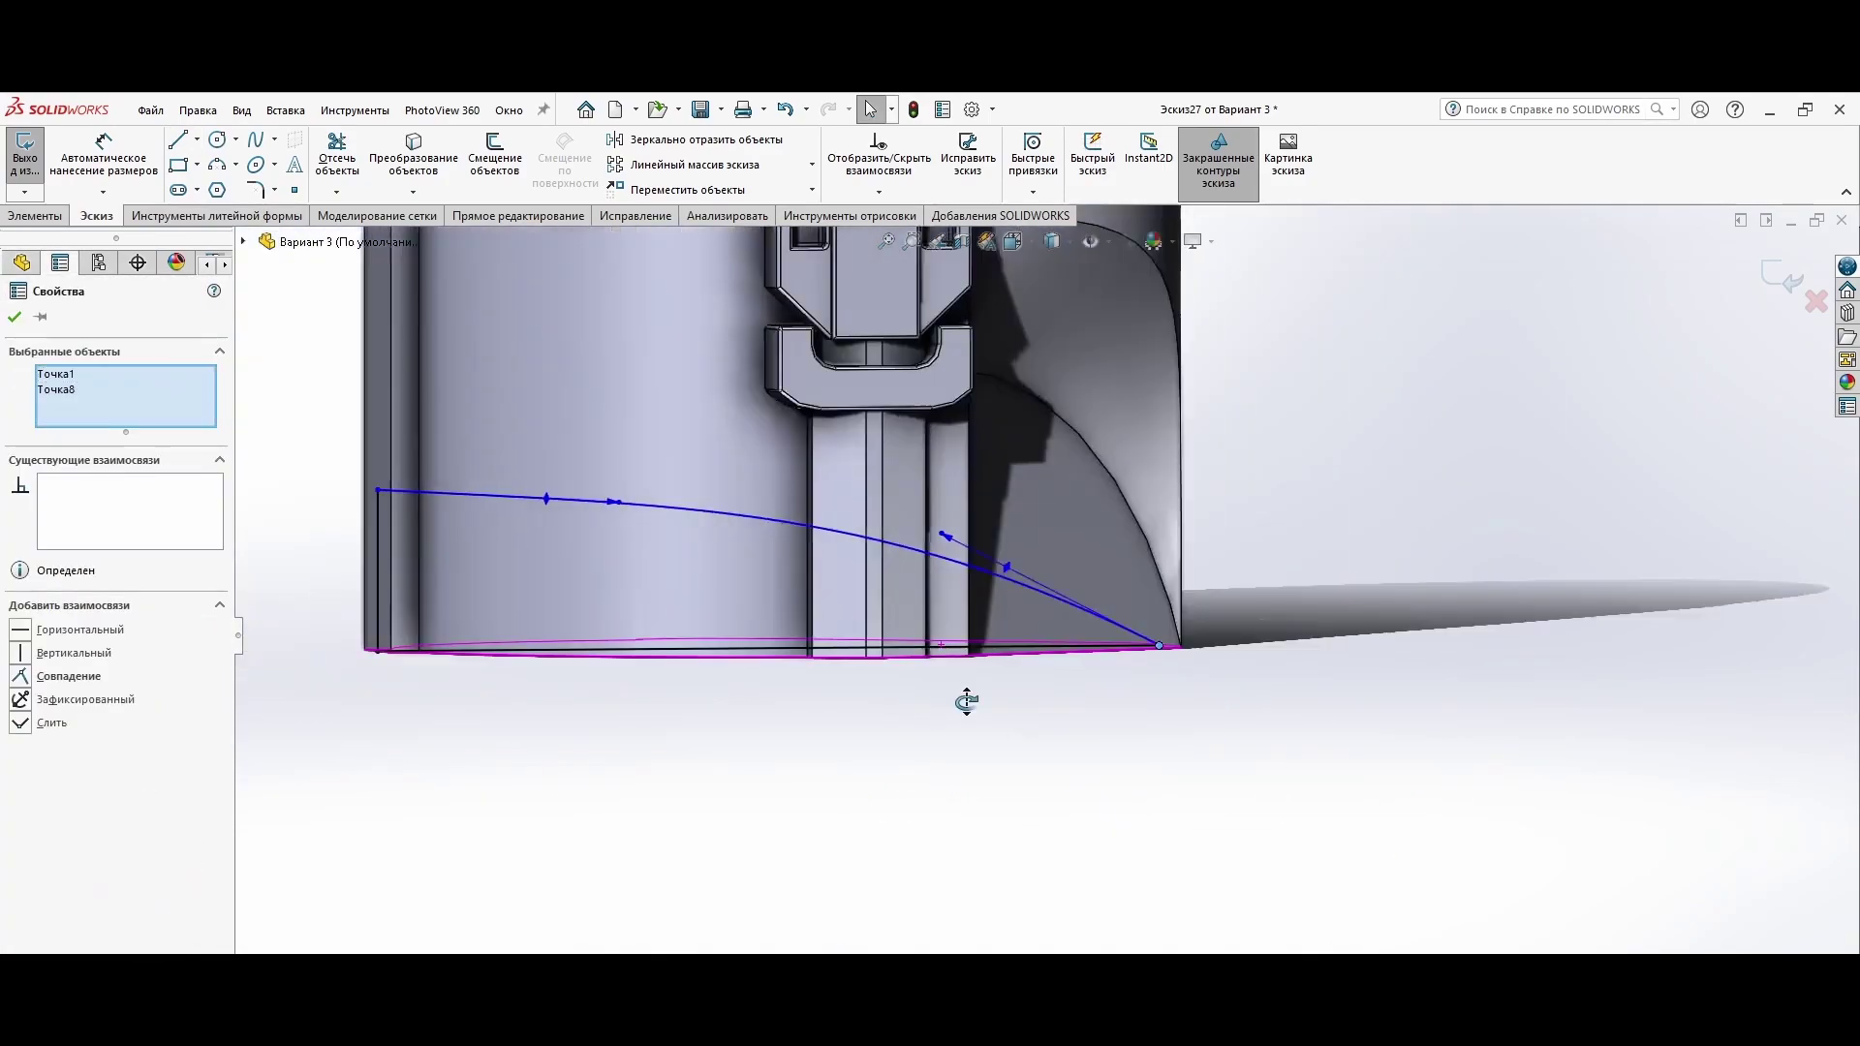
middle_drag(539, 764, 1020, 758)
key(Escape)
Step: Sketch a slanted line along the ridge on the Front plane at a 6° angle
key(l)
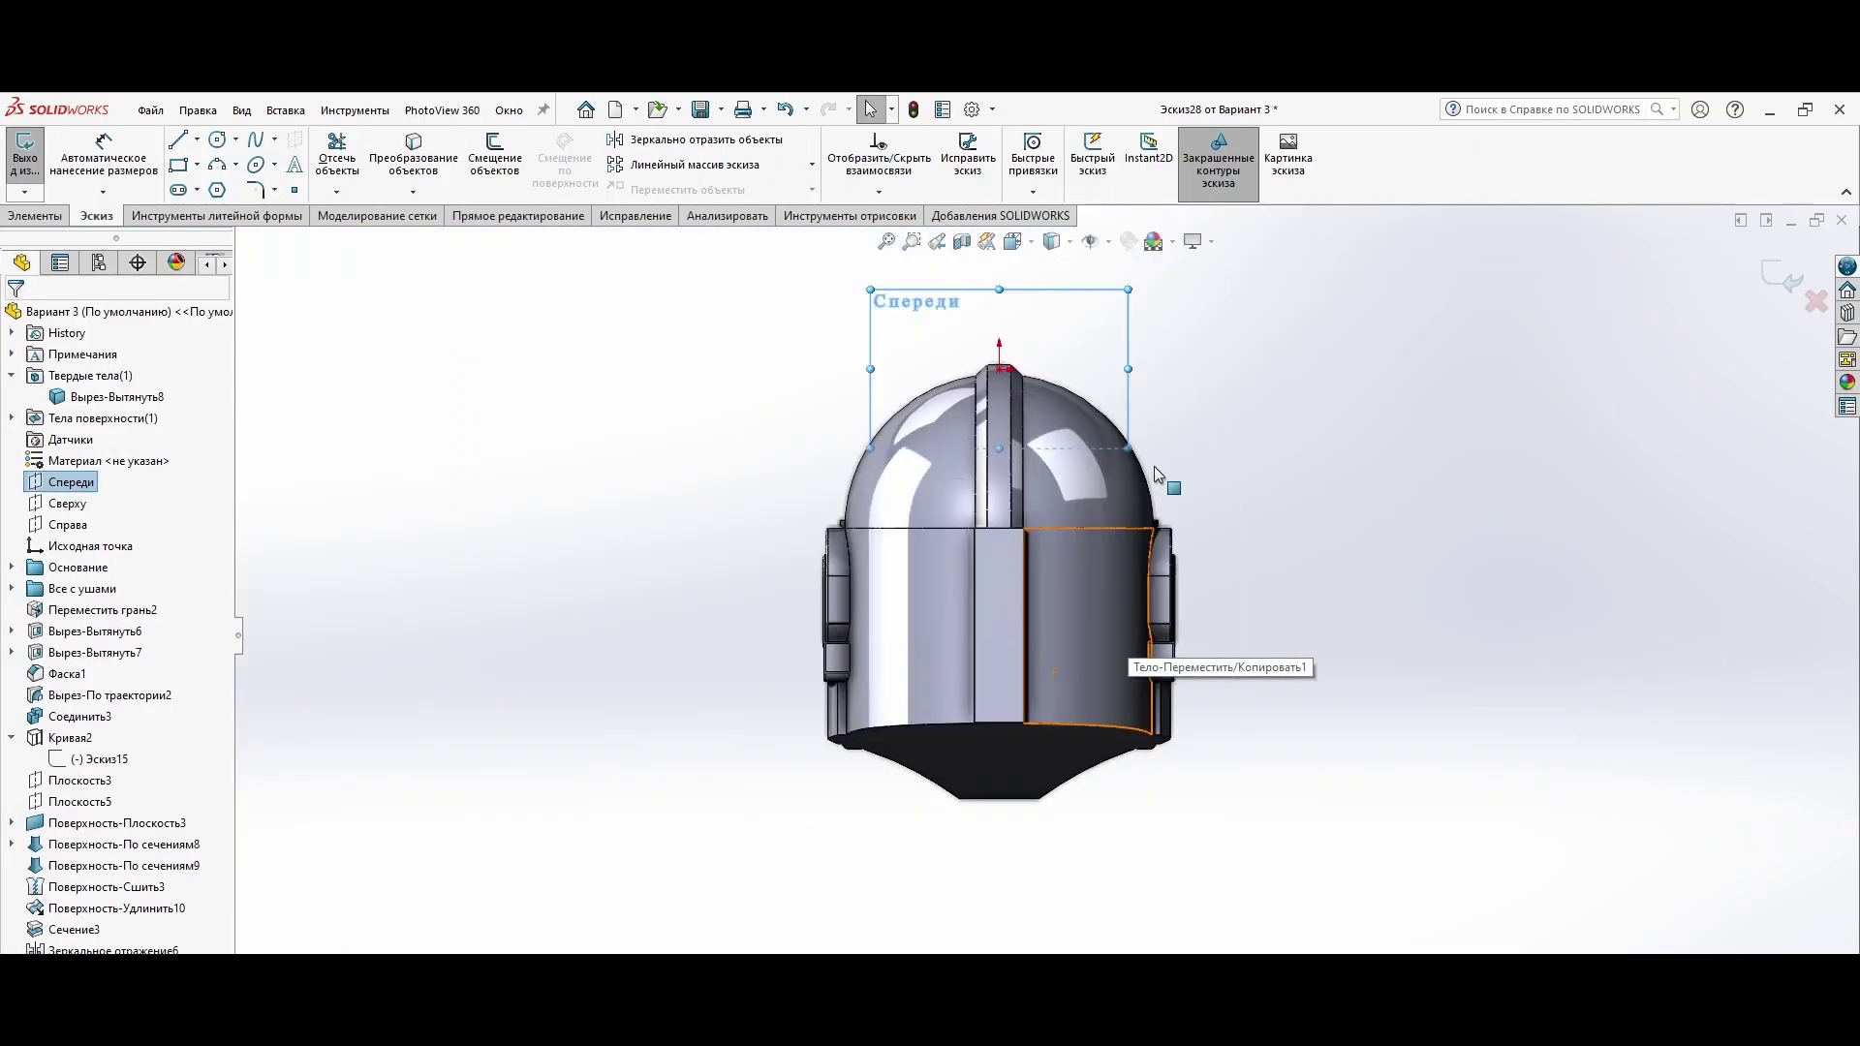
click(1130, 664)
scroll(734, 827, up, 5)
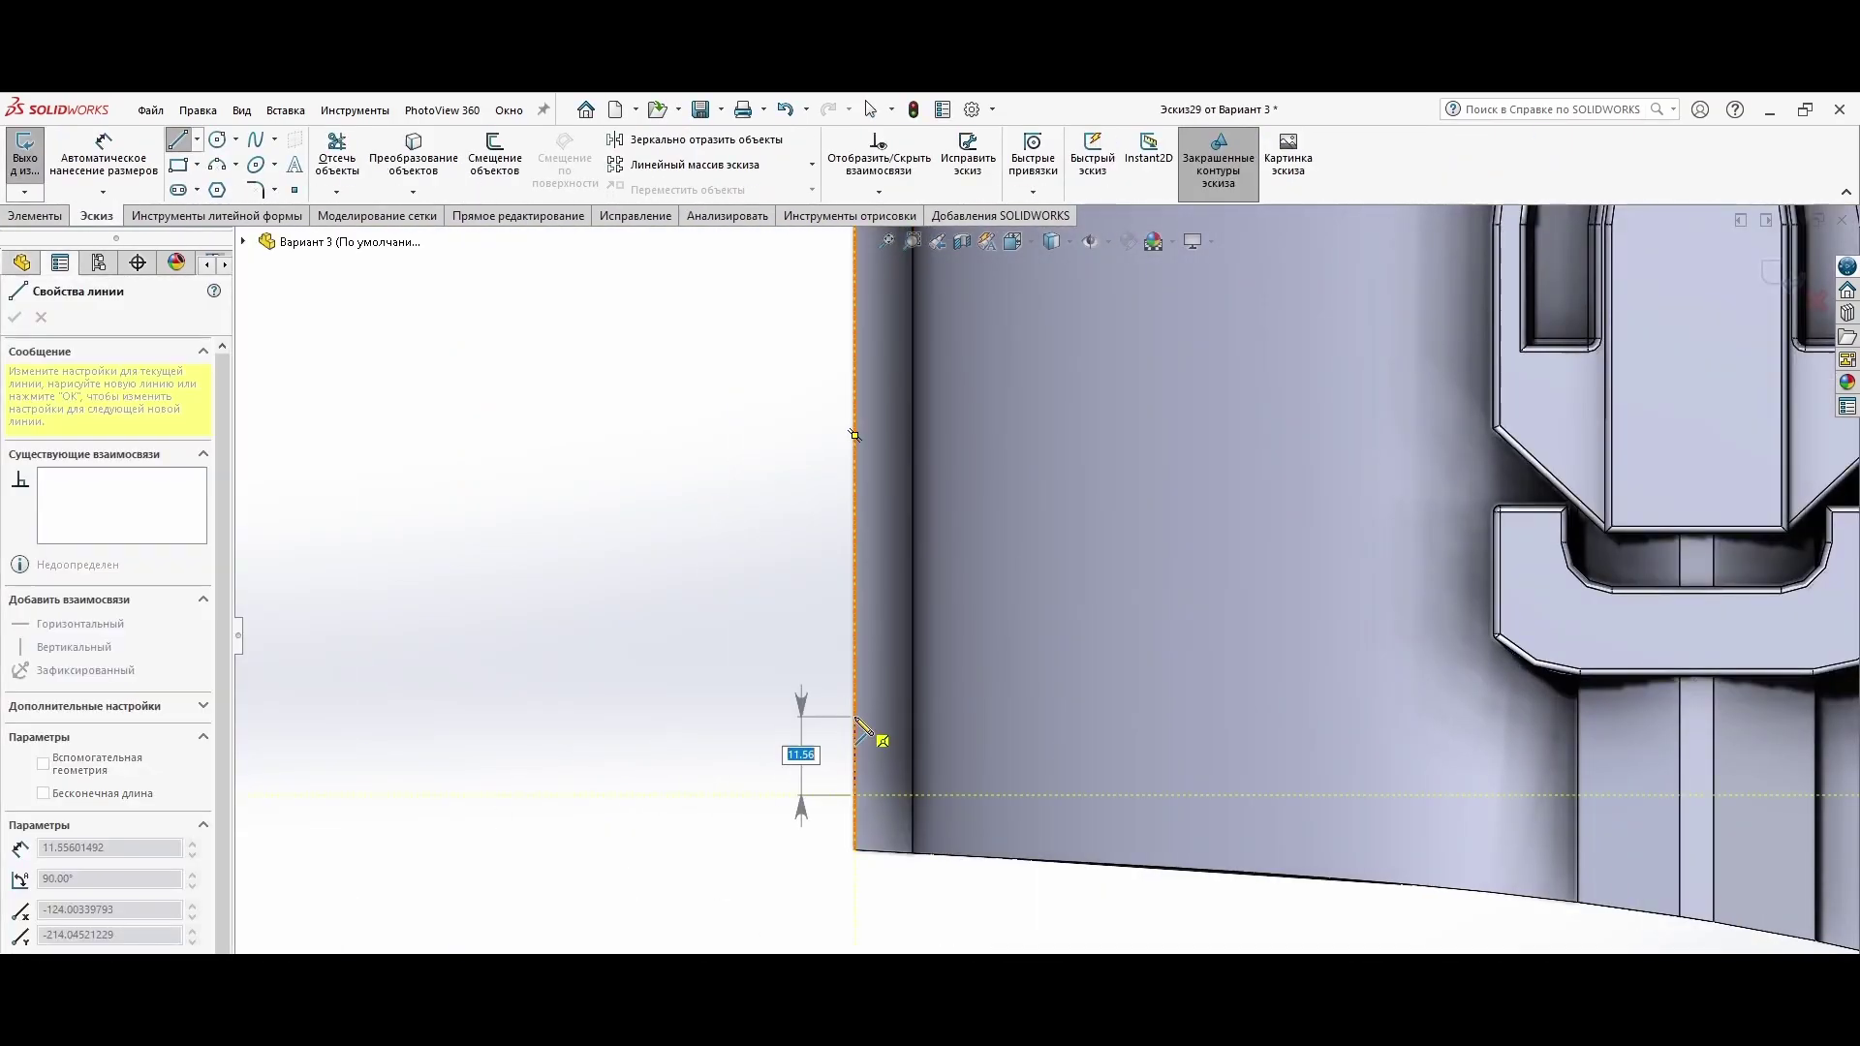
key(alt+Tab)
key(alt+Tab)
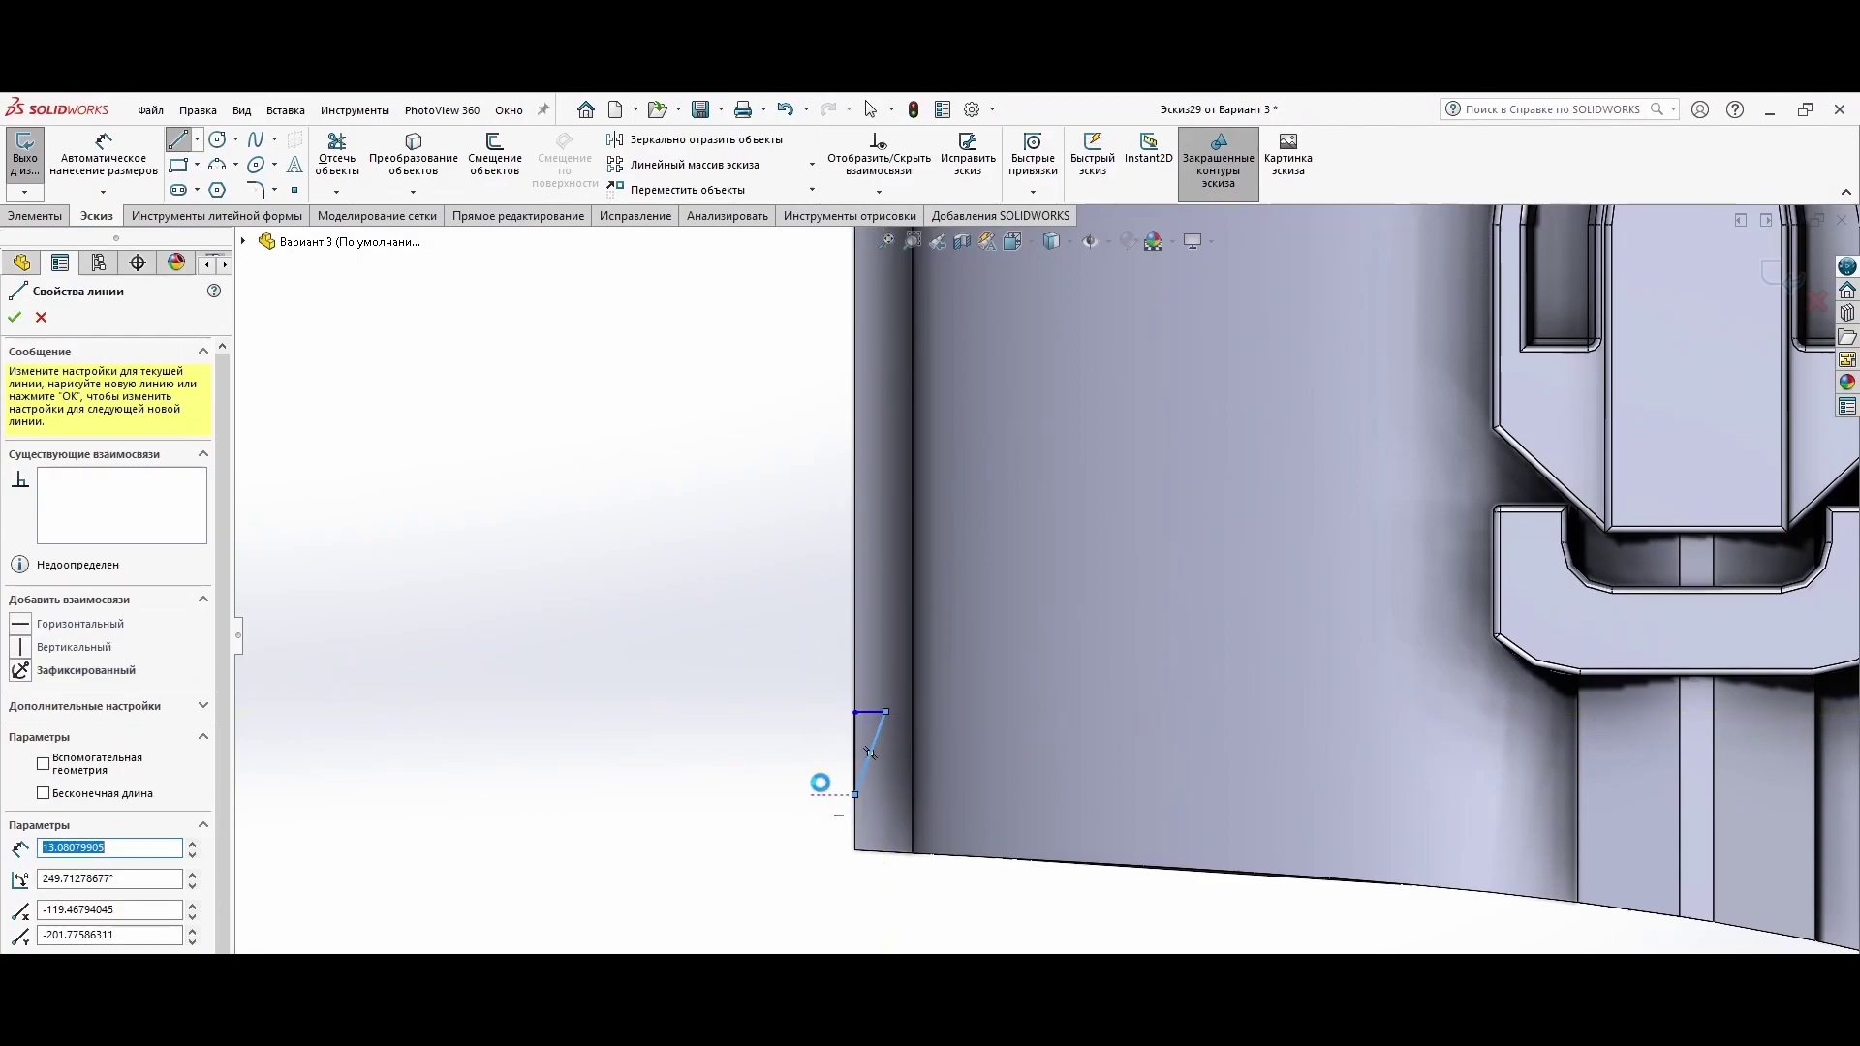
scroll(896, 759, up, 2)
click(896, 721)
key(Return)
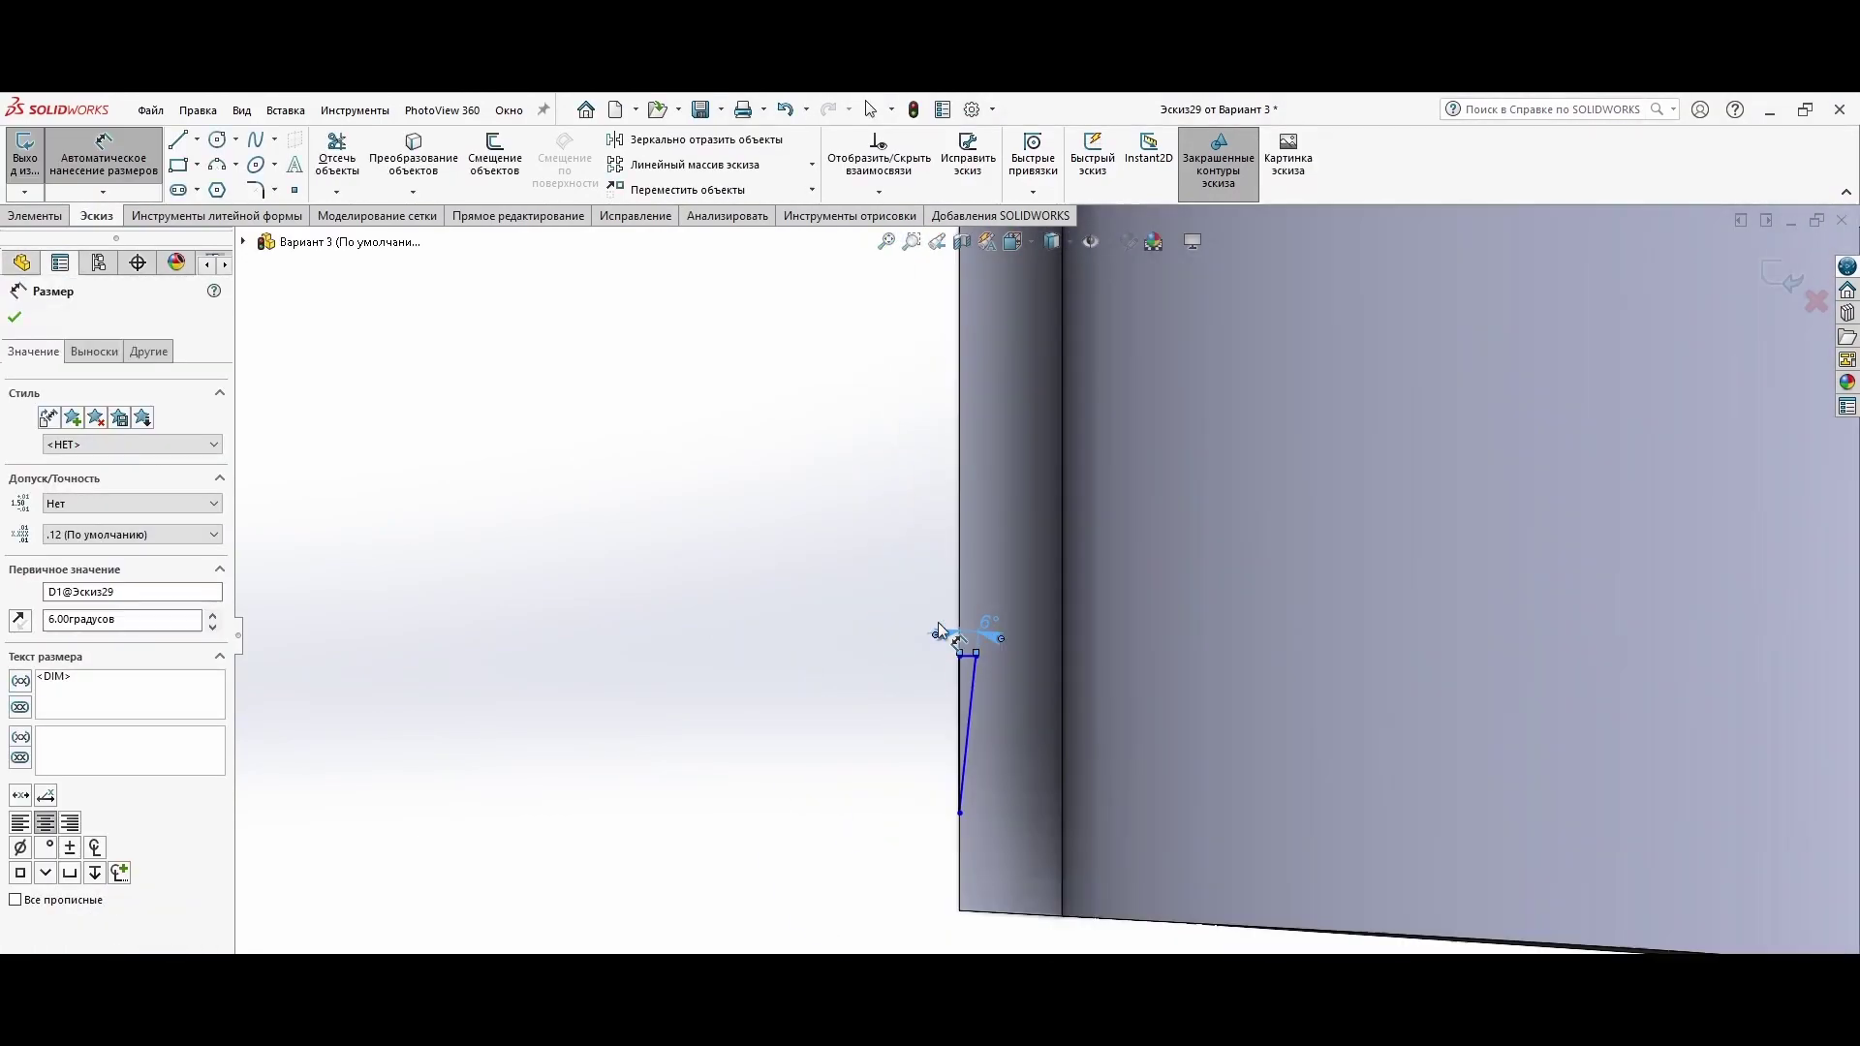
Step: Dimension the slot line: 3 mm offset, 15 mm height and 6 mm from the model corner
scroll(959, 630, up, 2)
click(990, 502)
text(3)
key(Return)
double_click(978, 478)
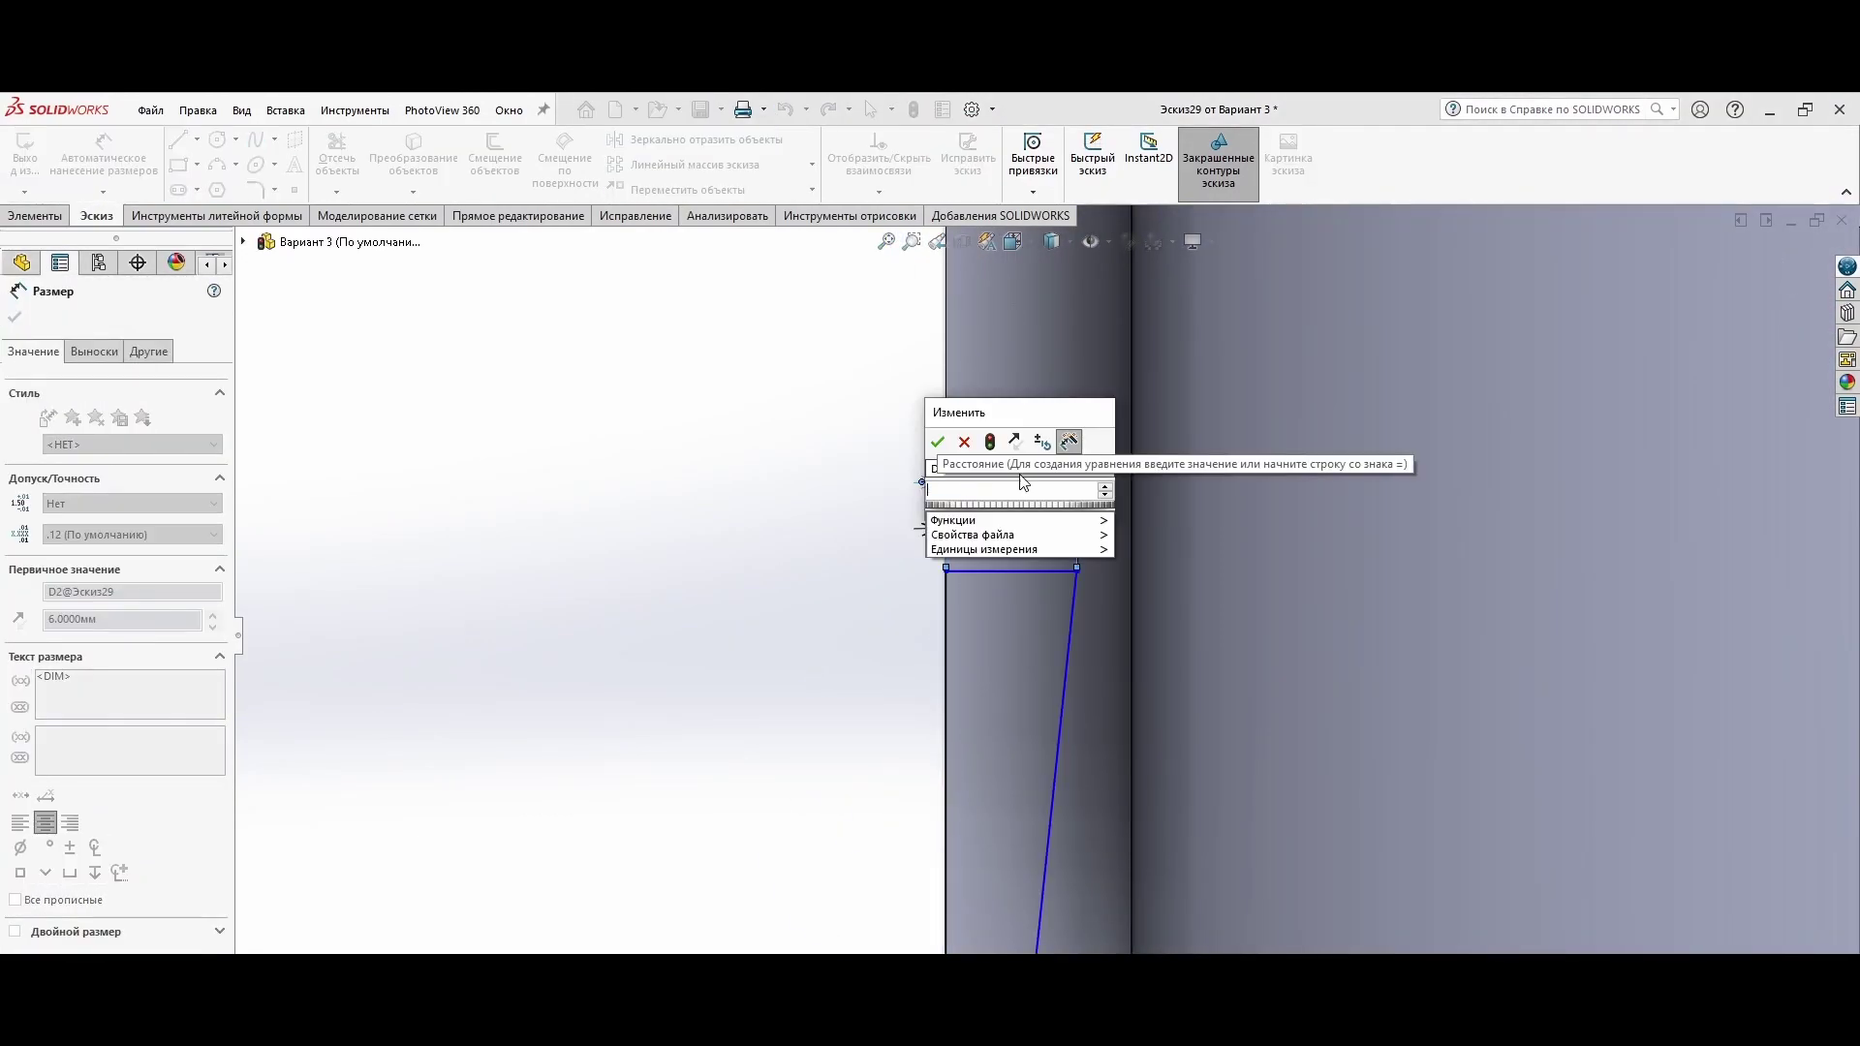
key(Return)
scroll(1066, 527, down, 3)
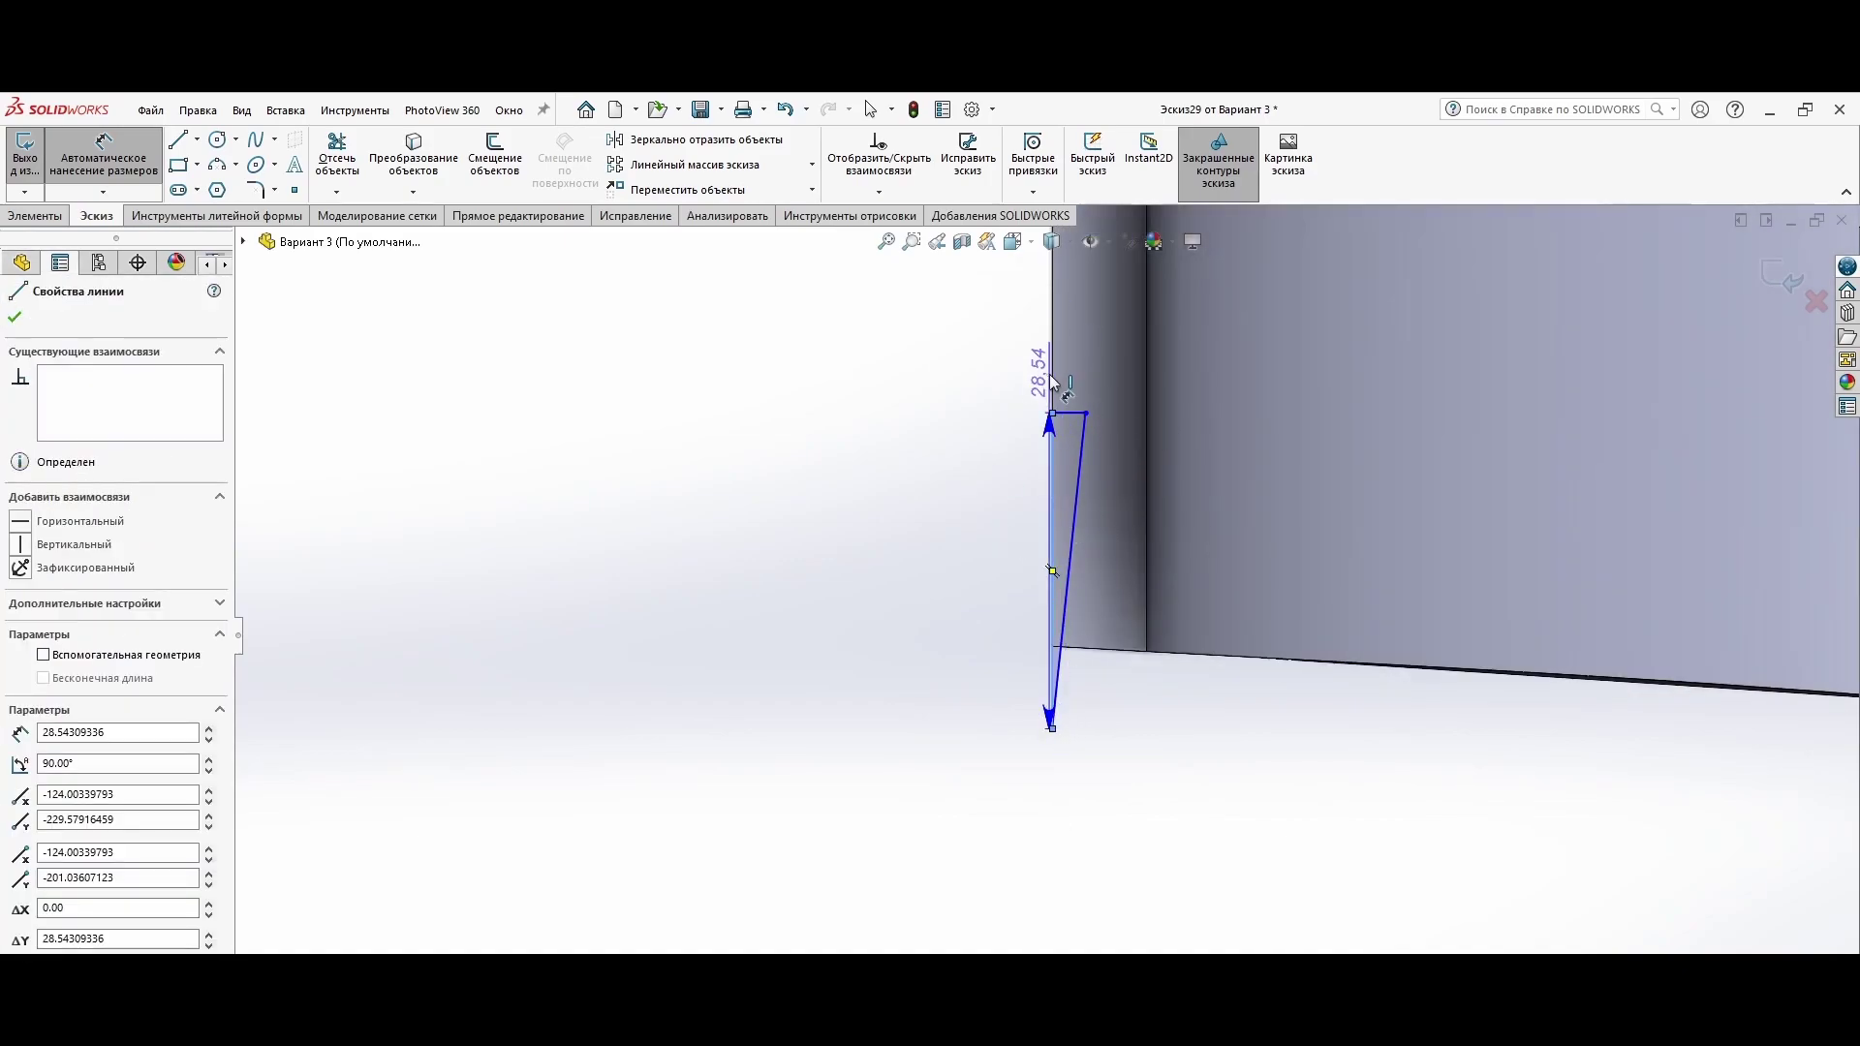
click(969, 577)
text(15)
key(Return)
click(1056, 647)
click(998, 620)
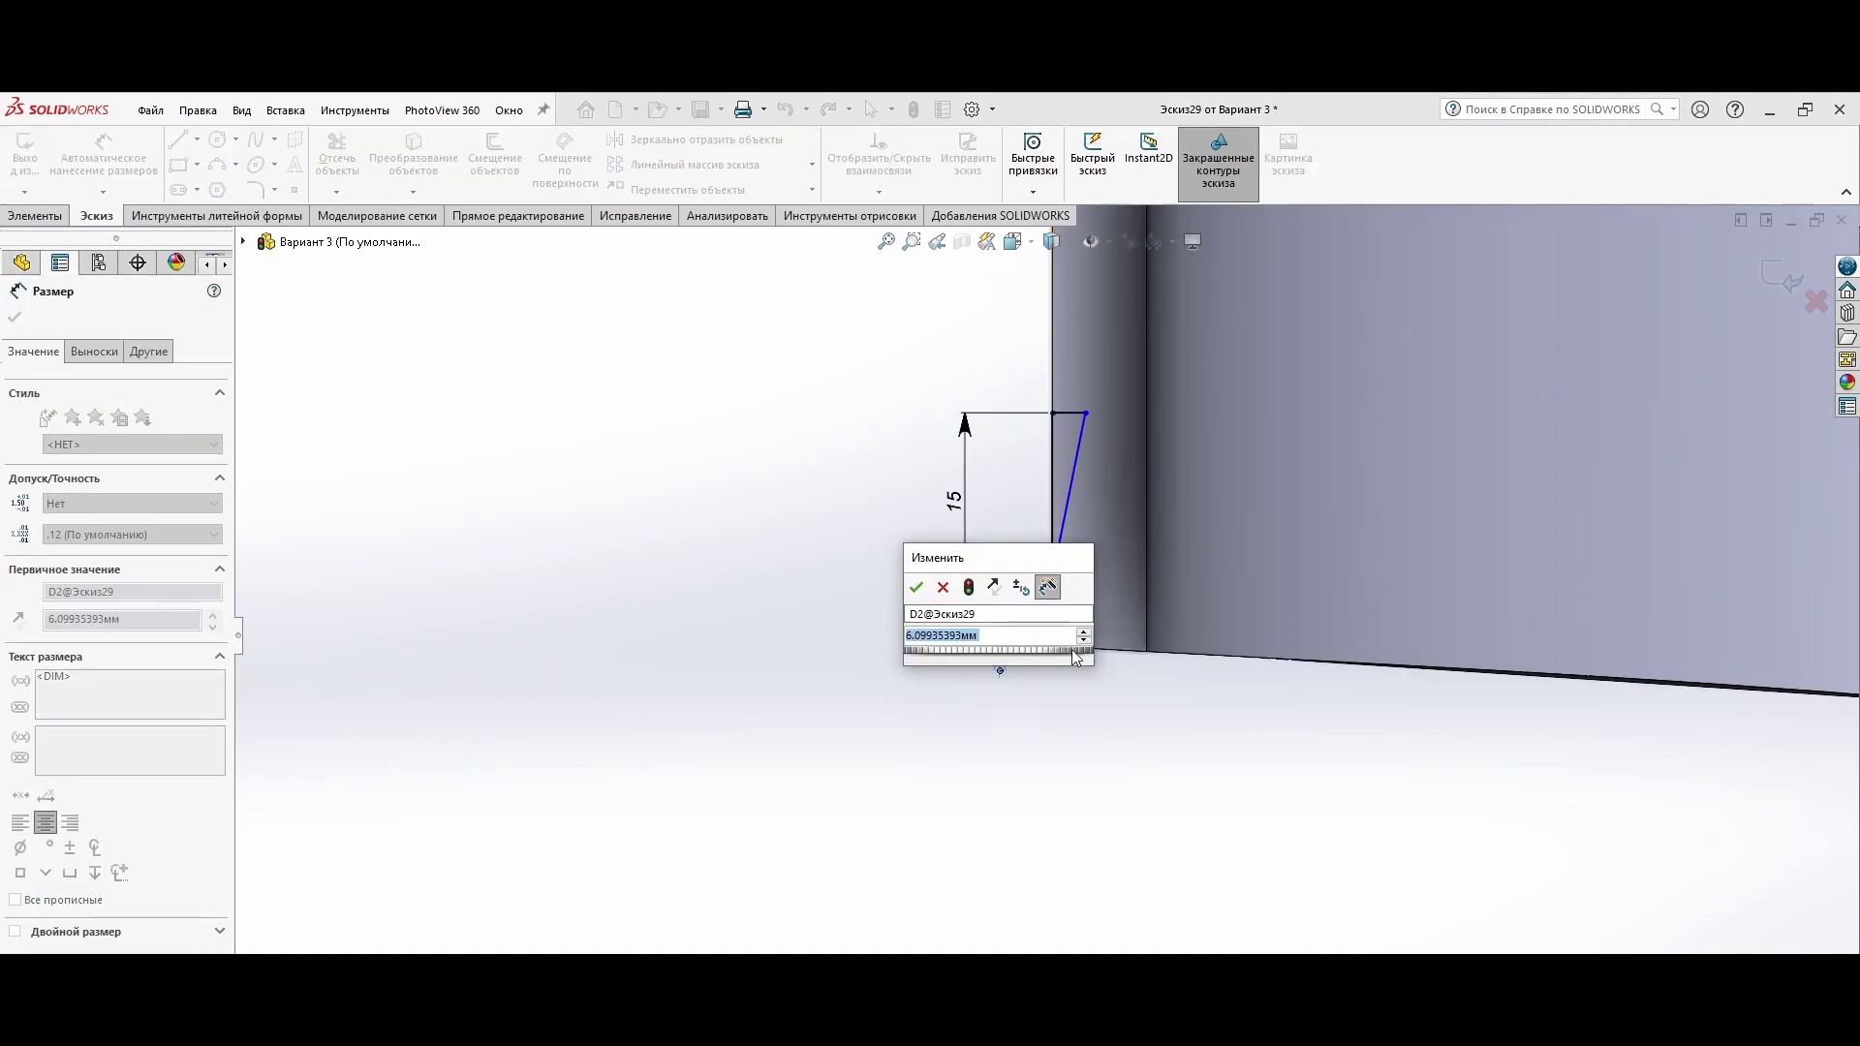
text(6)
key(Return)
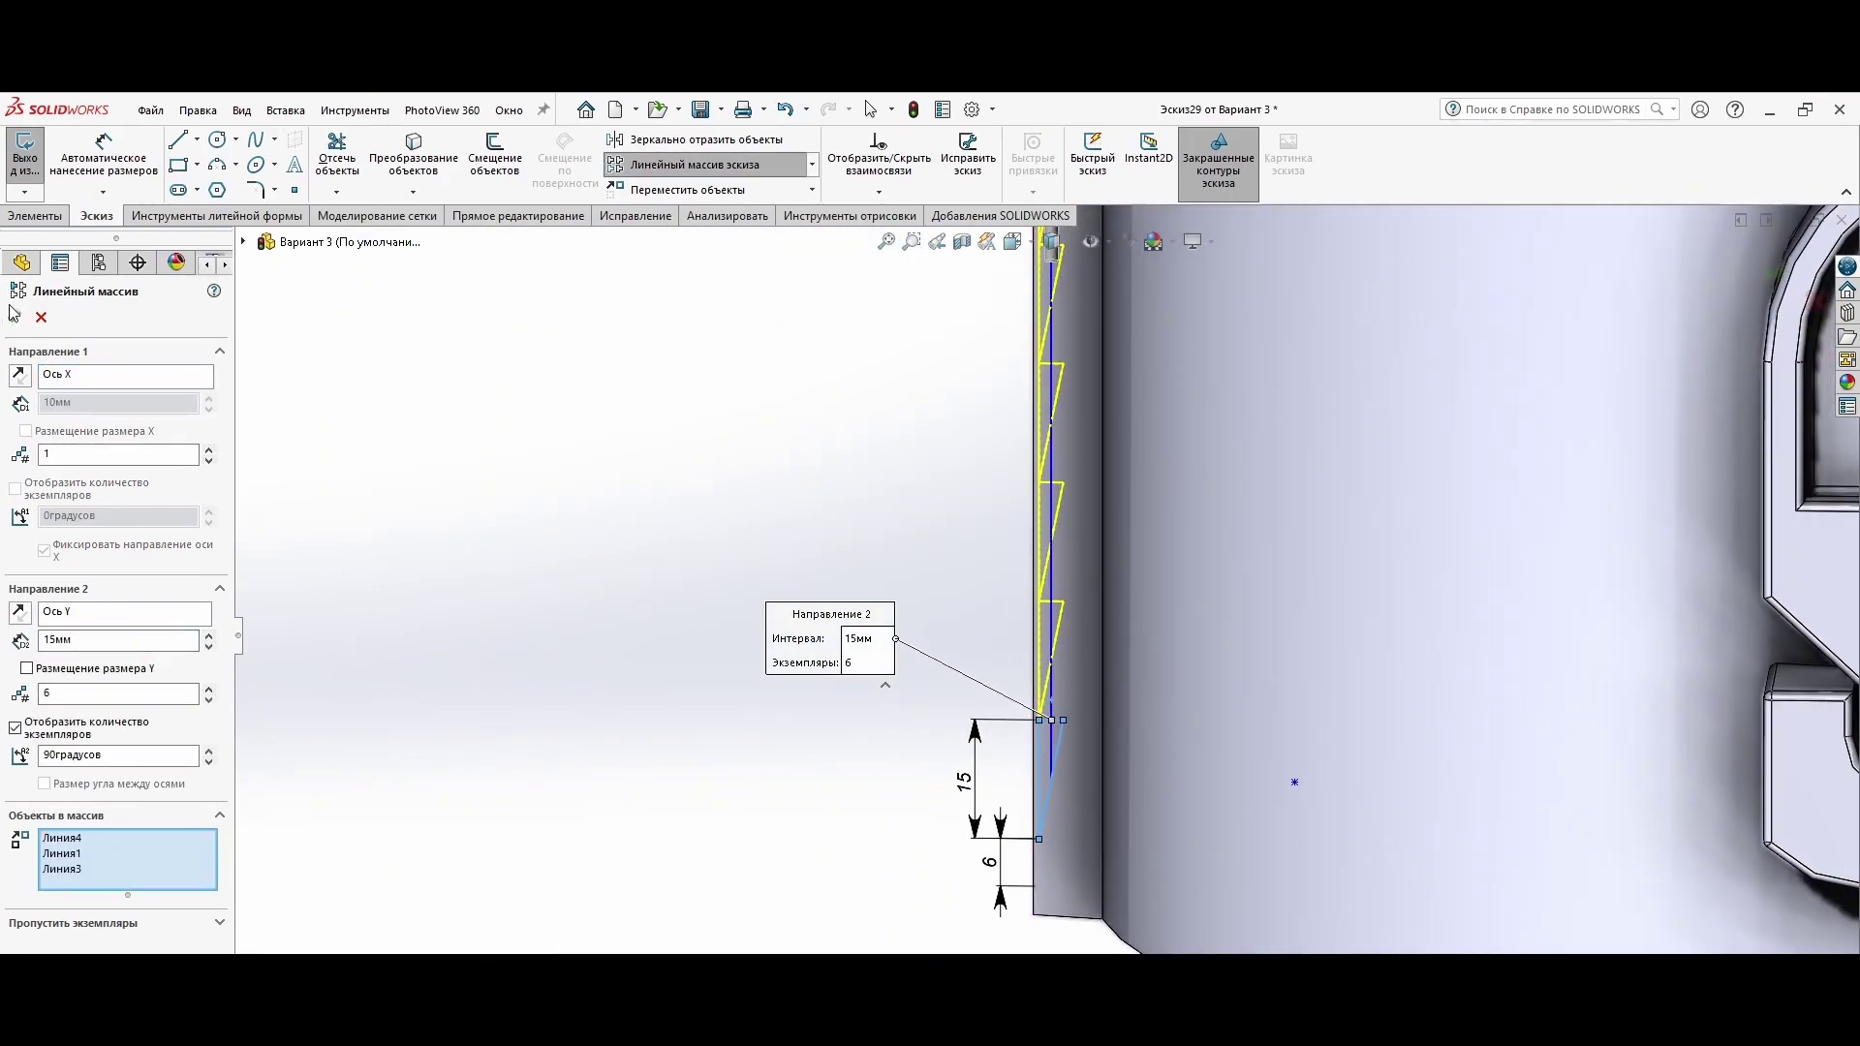
Step: Pattern the slot line six times at 15 mm and preview it as a 20 mm mid-plane cut
key(Return)
mouse_move(1025, 689)
shift+middle_down()
mouse_move(949, 572)
mouse_move(1032, 432)
shift+middle_up()
scroll(949, 571, down, 3)
key(ctrl+e)
key(ctrl+1)
Step: Enter the 20 mm cut depth and compare the ridge slots with the VK reference photos
text(20.00мм)
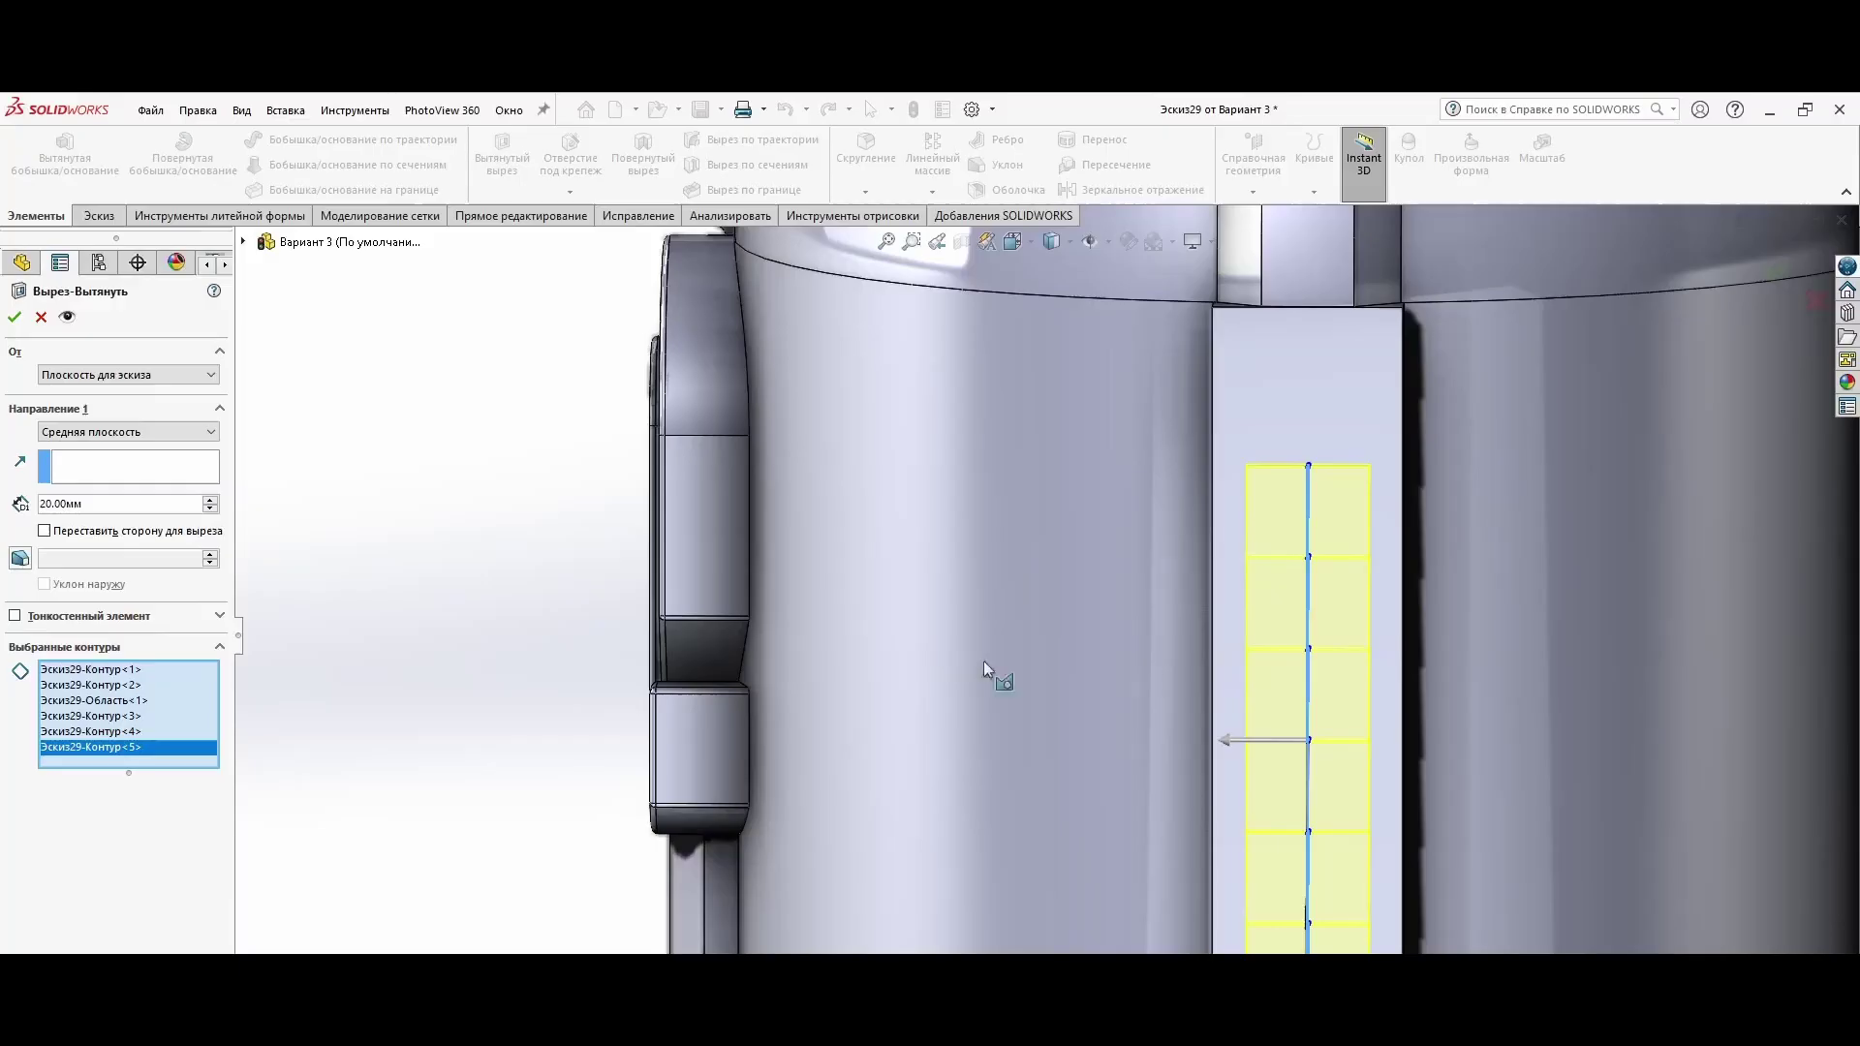
right_click(54, 504)
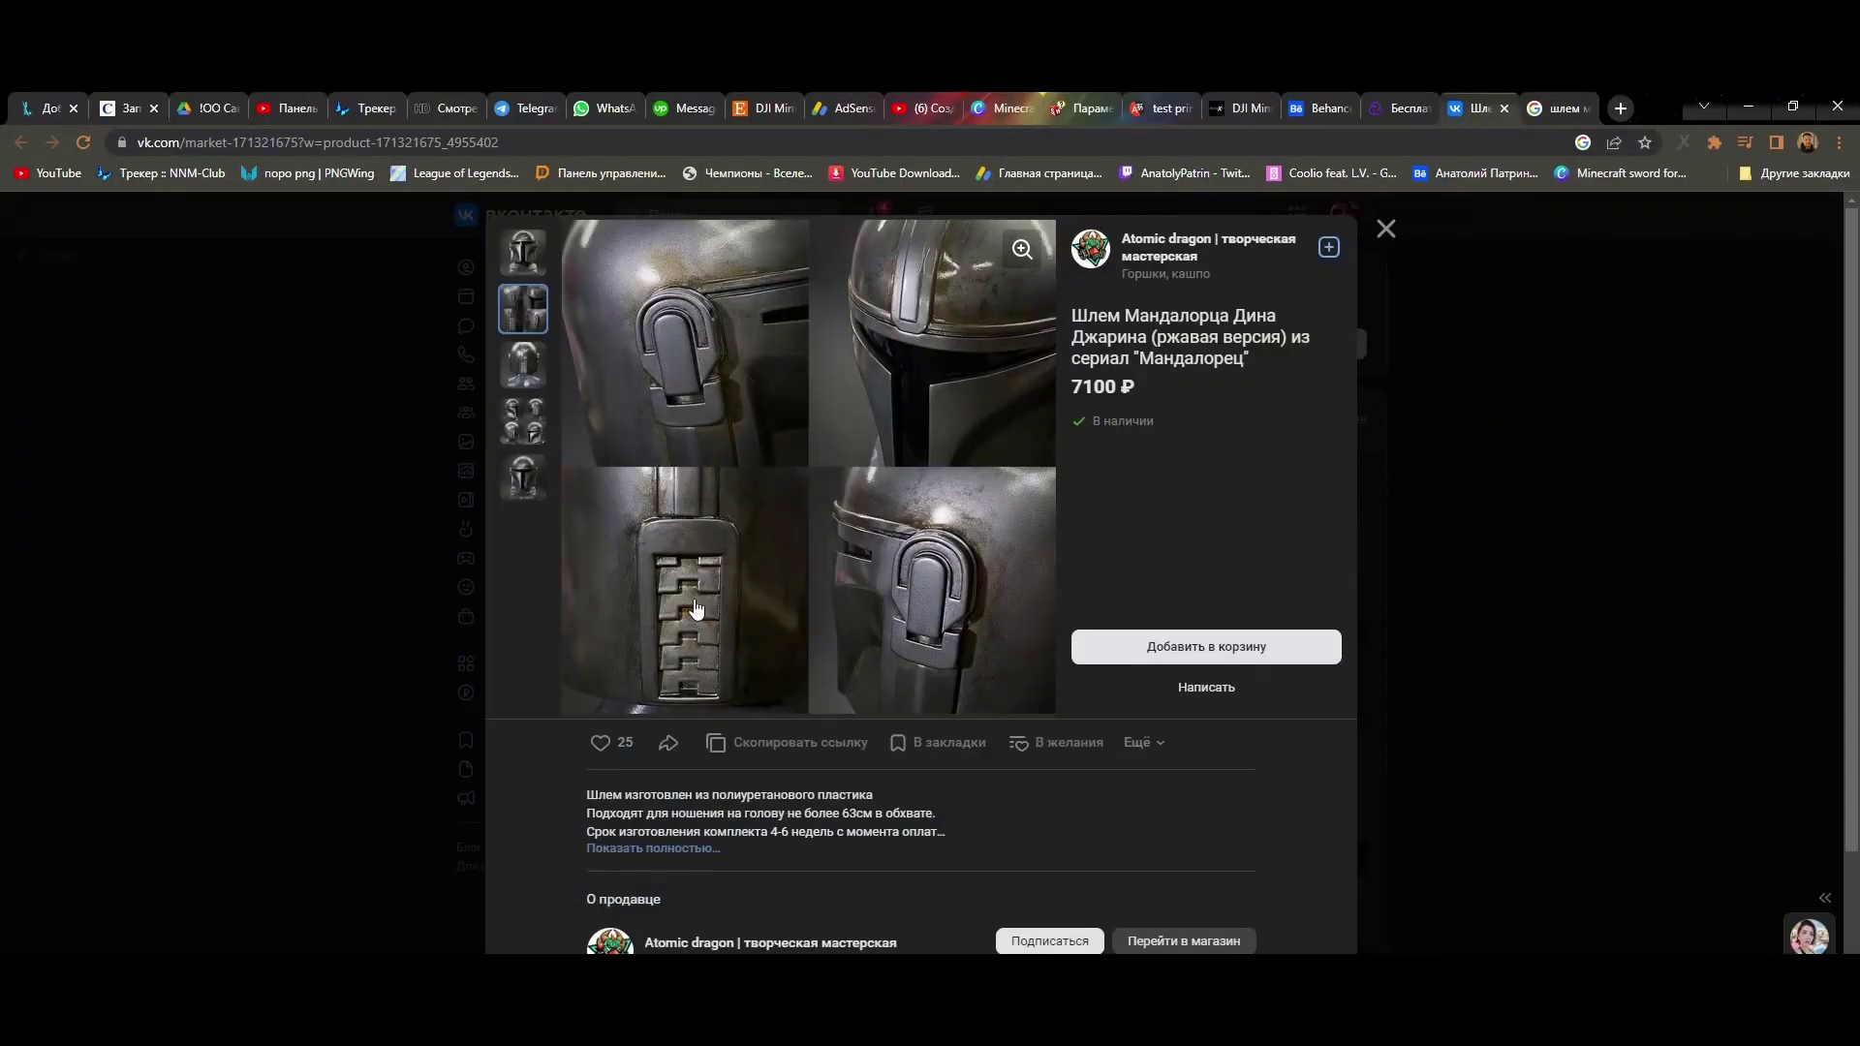
scroll(694, 365, down, 3)
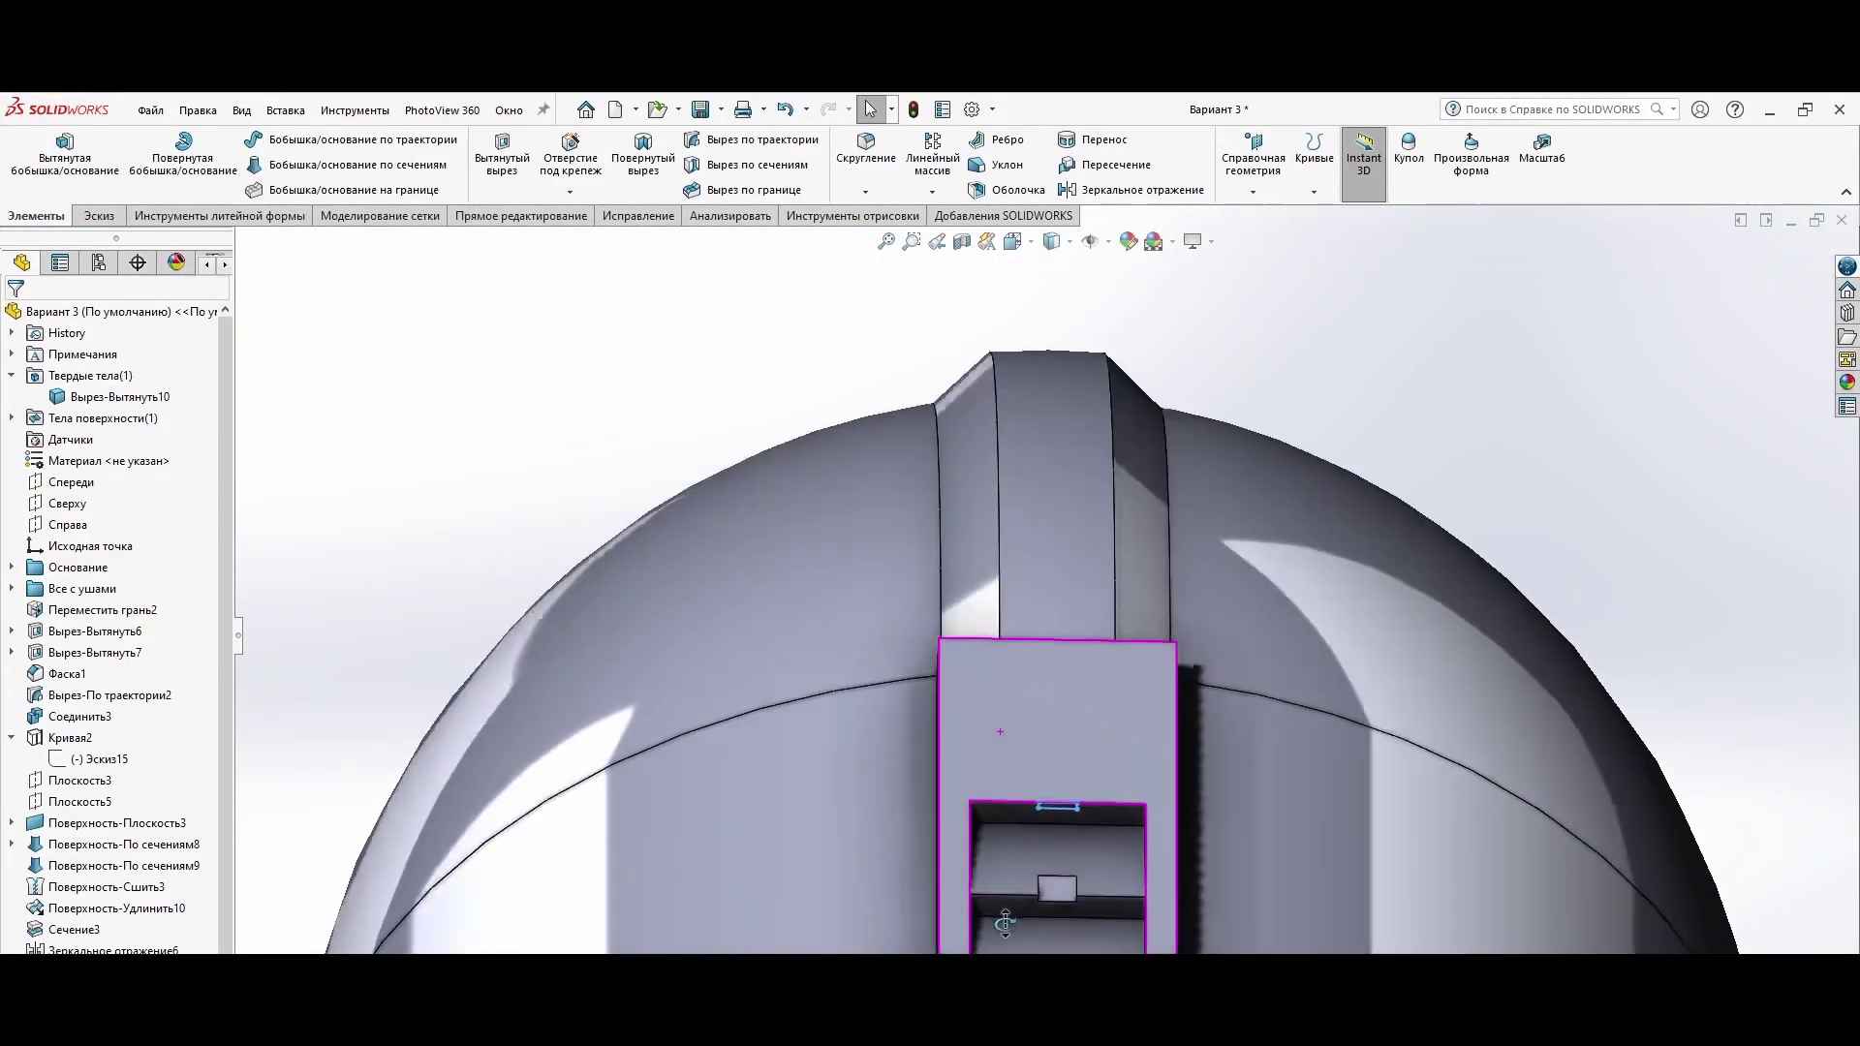
Step: Reopen Эскиз30 for editing and select the notch rectangle's bottom line
right_click(92, 801)
click(96, 742)
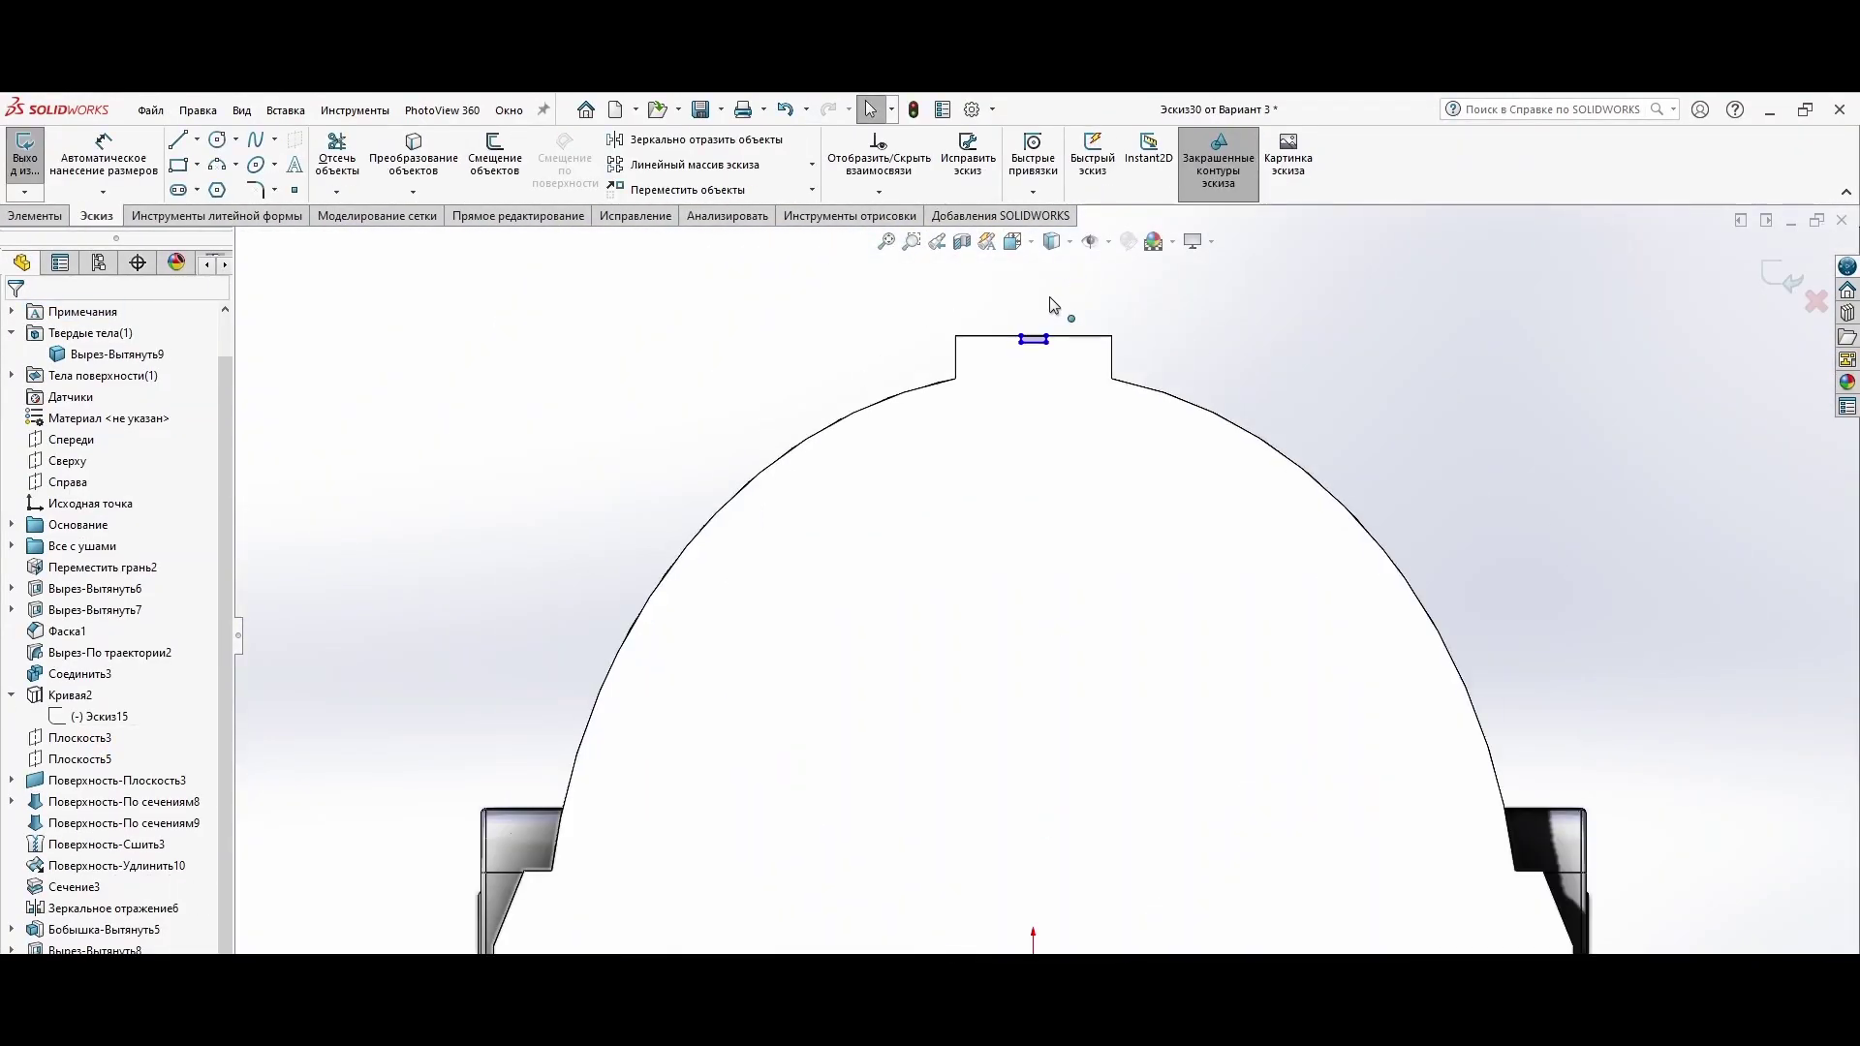
click(923, 501)
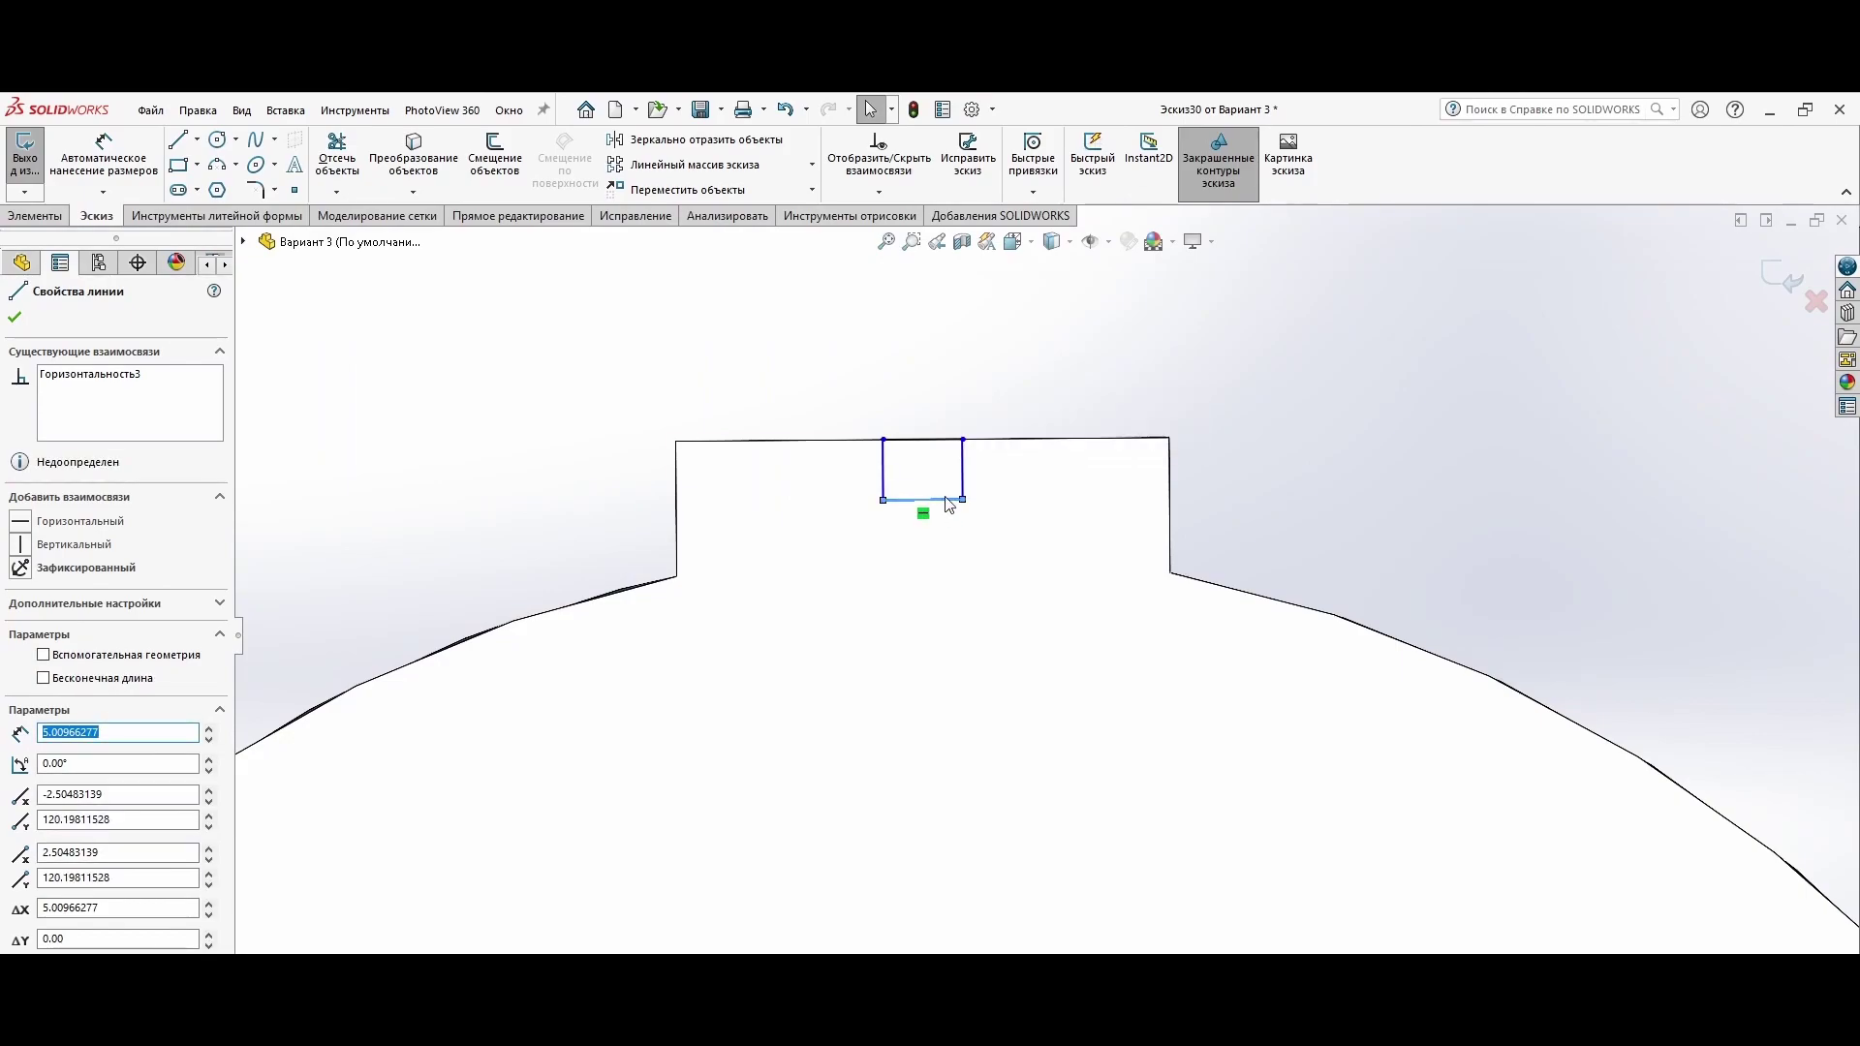
key(Escape)
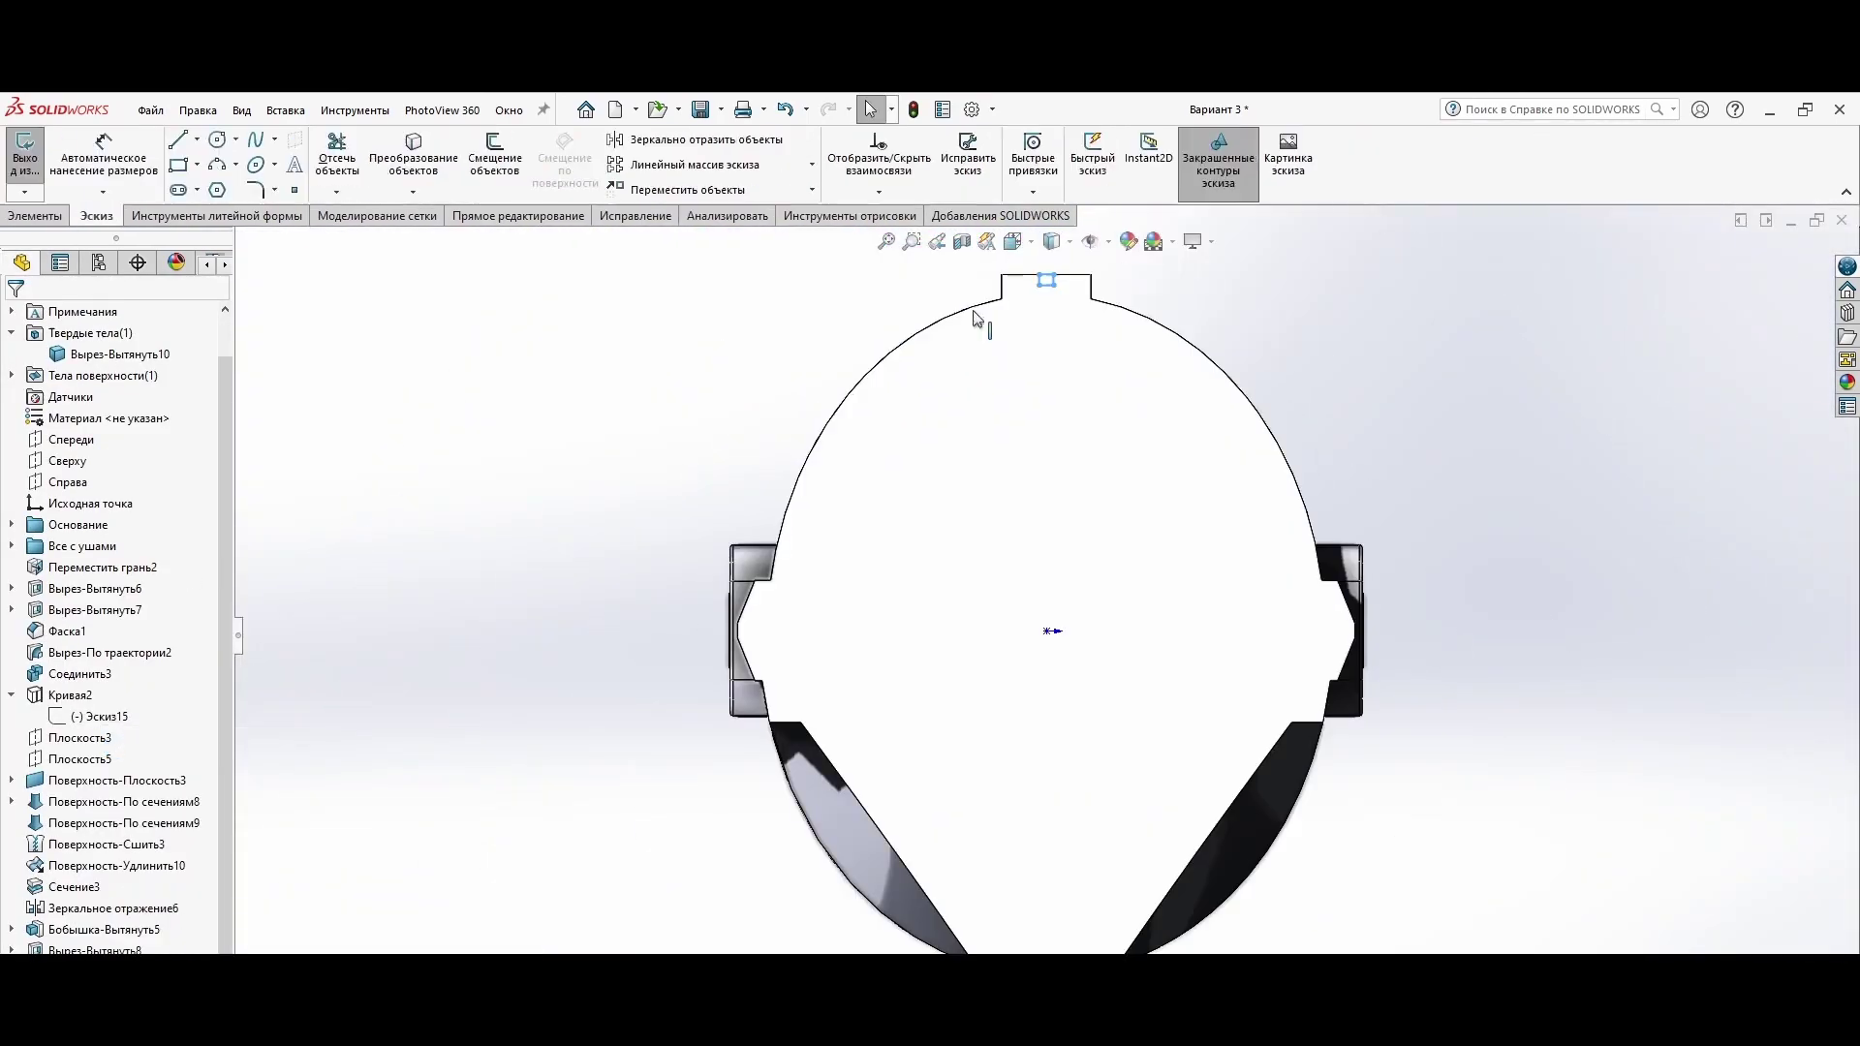
middle_drag(948, 502, 845, 625)
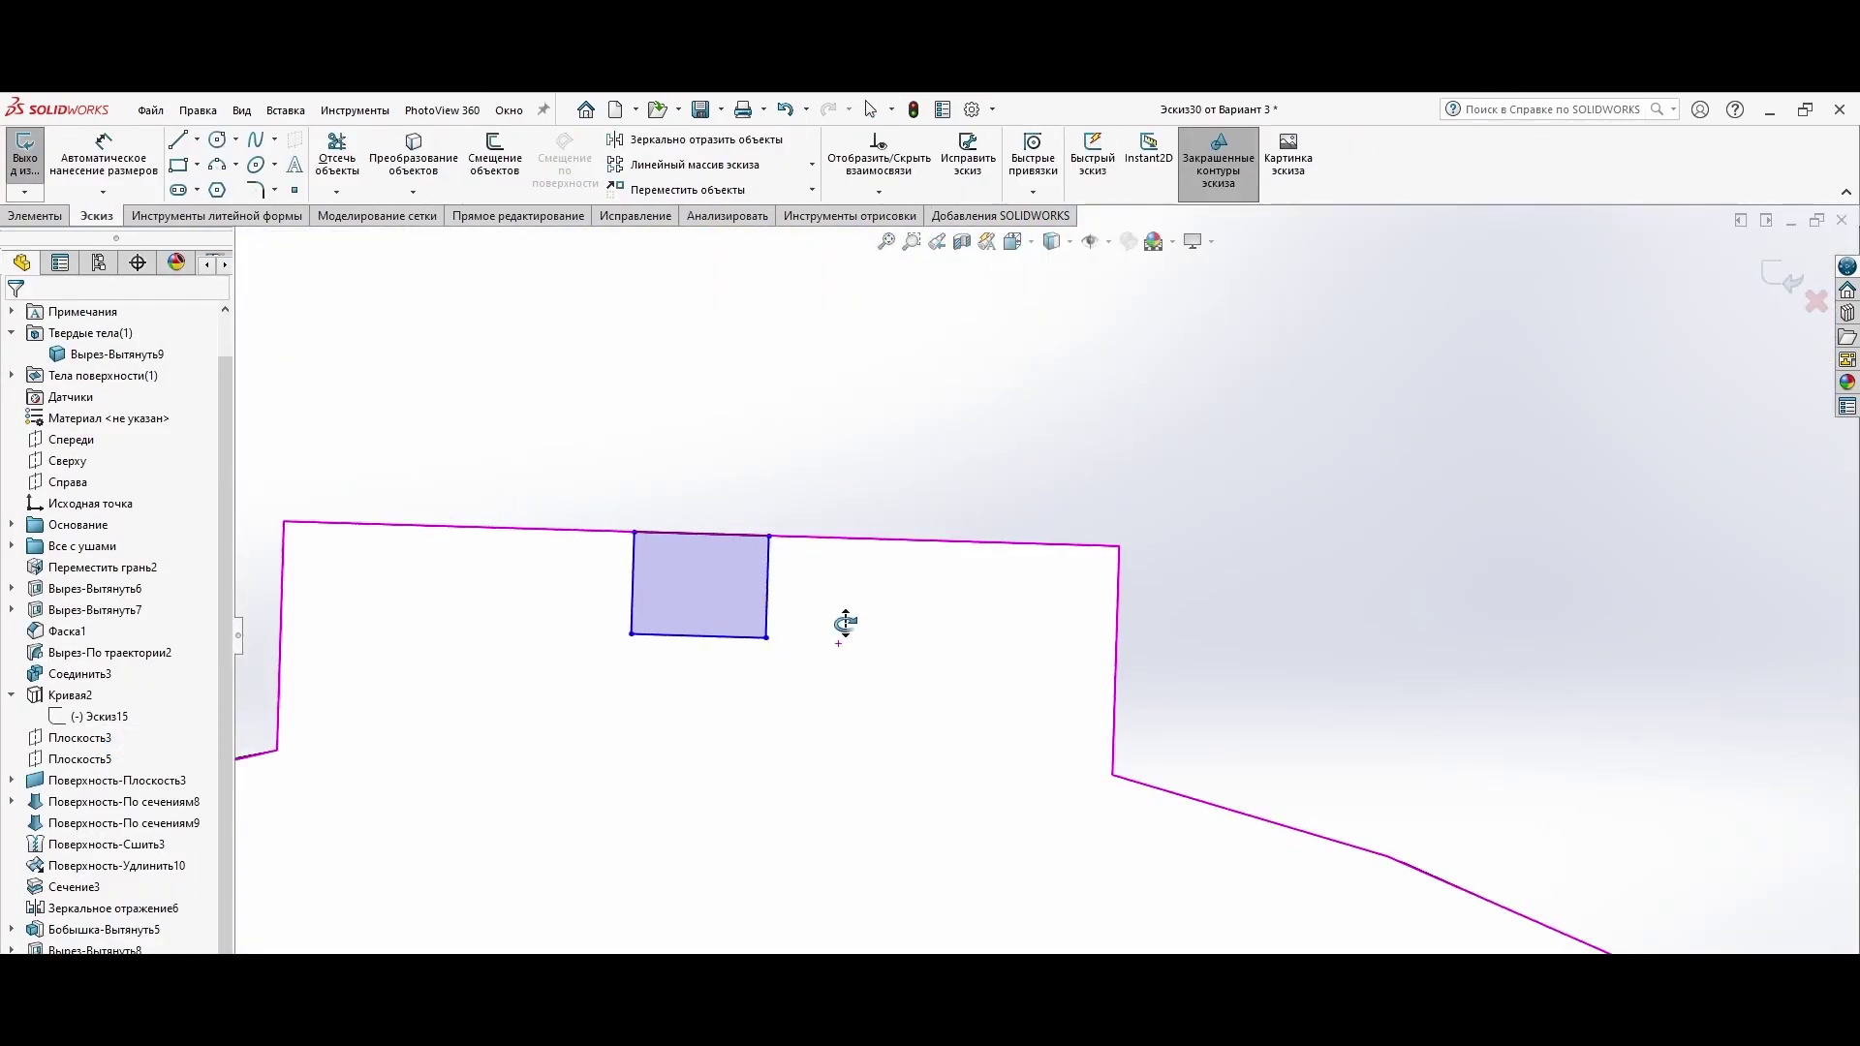
Step: Dimension the notch rectangle 2.8 mm below the ridge top and 8 mm wide
click(632, 581)
click(581, 562)
text(2.8)
key(Return)
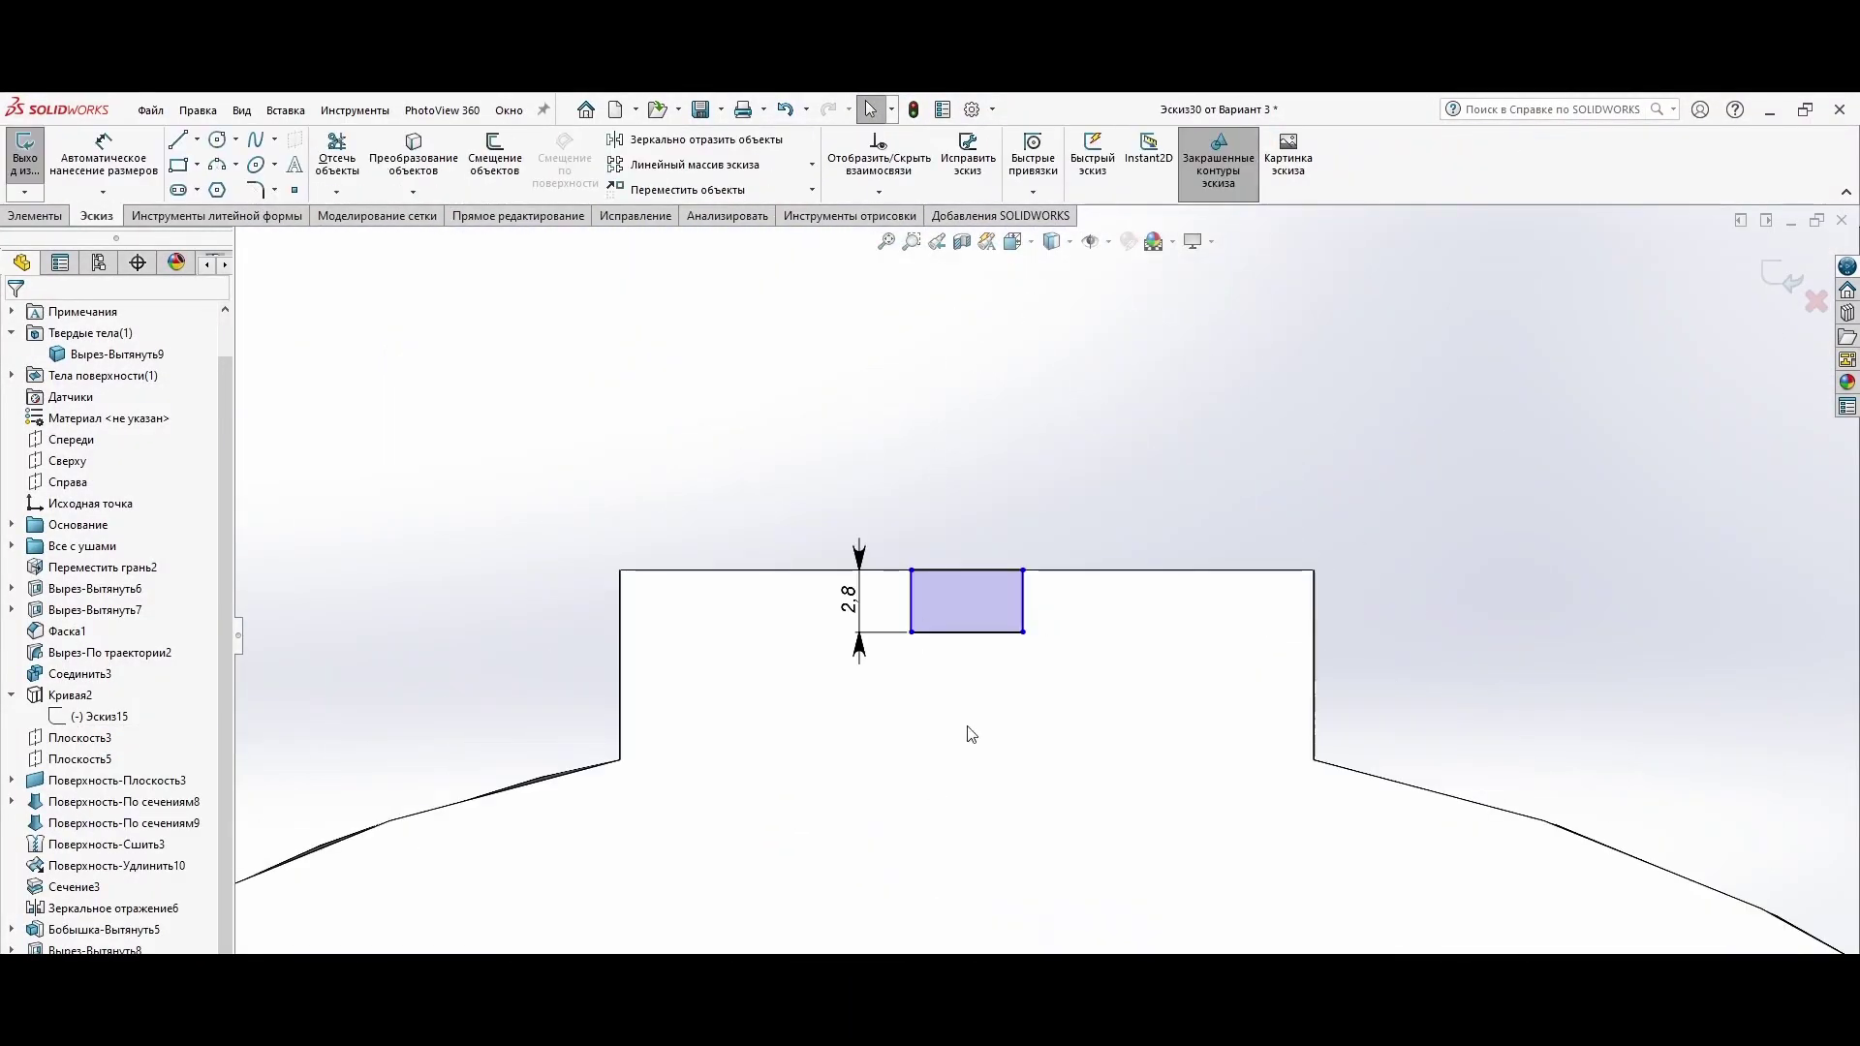
click(967, 633)
click(966, 713)
key(Return)
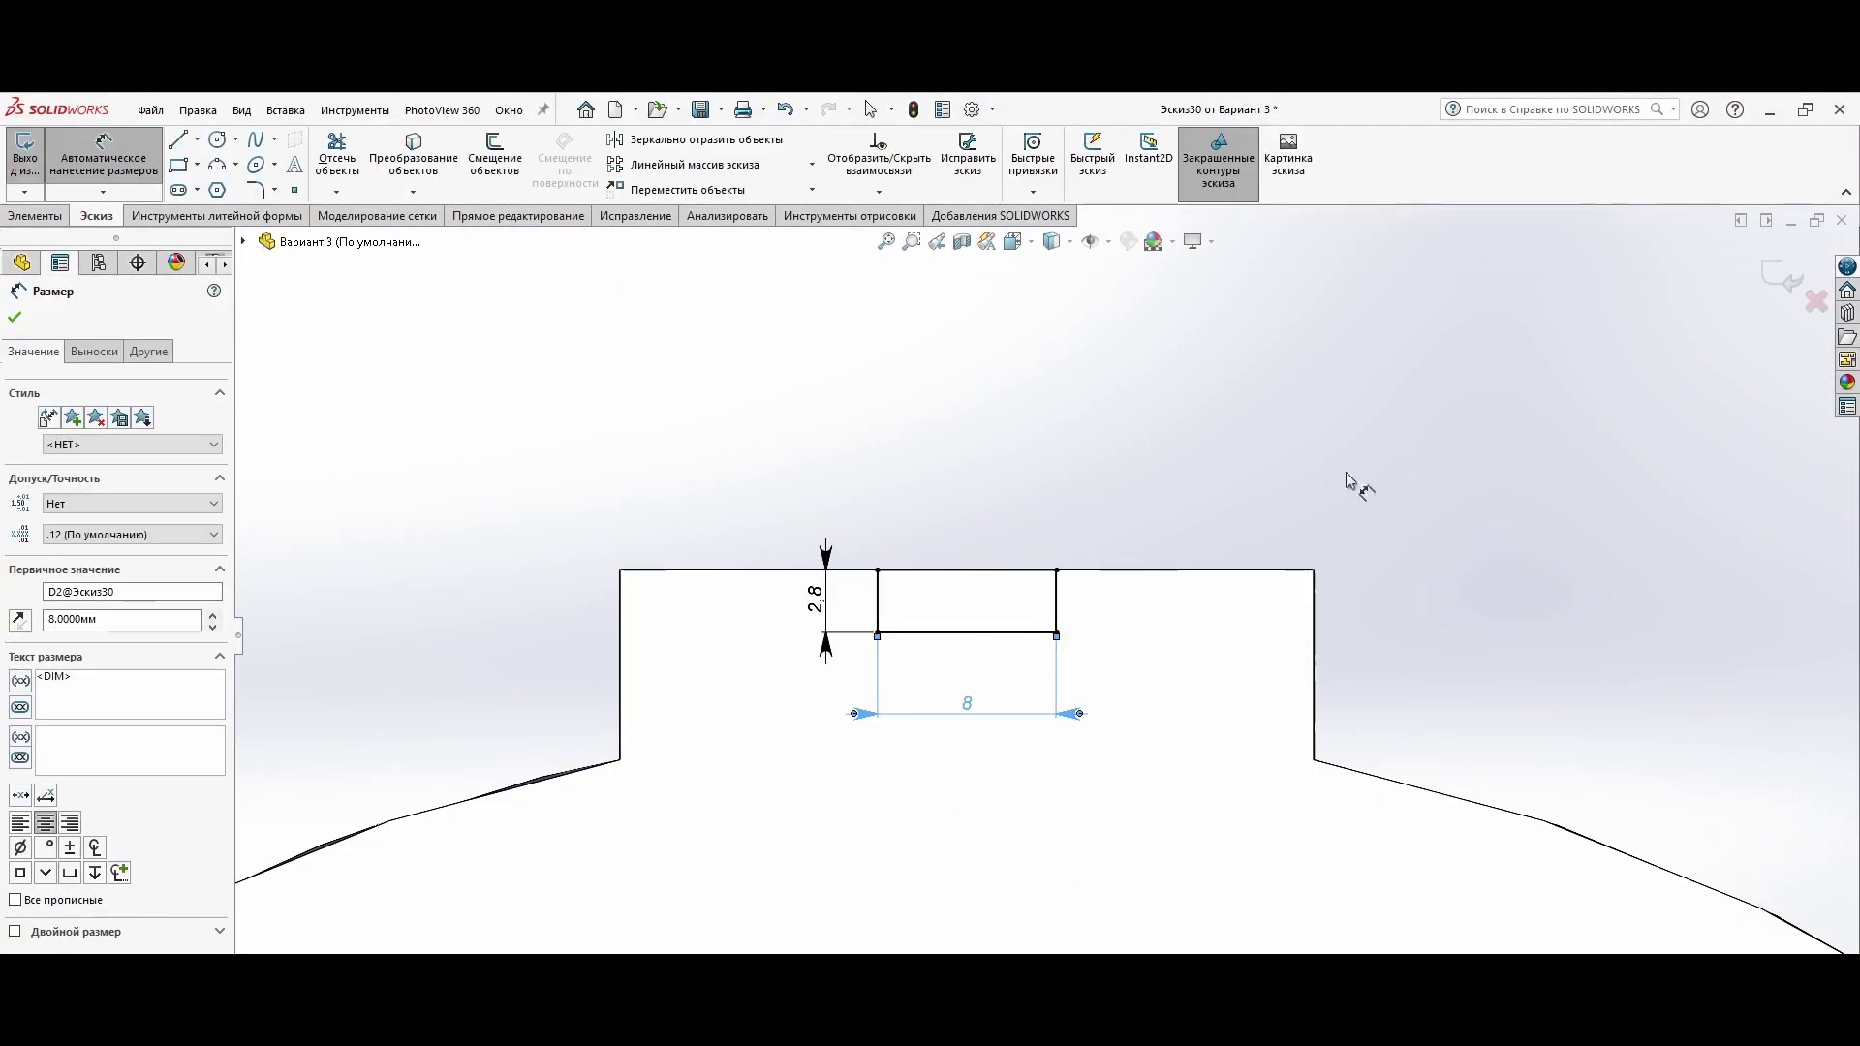
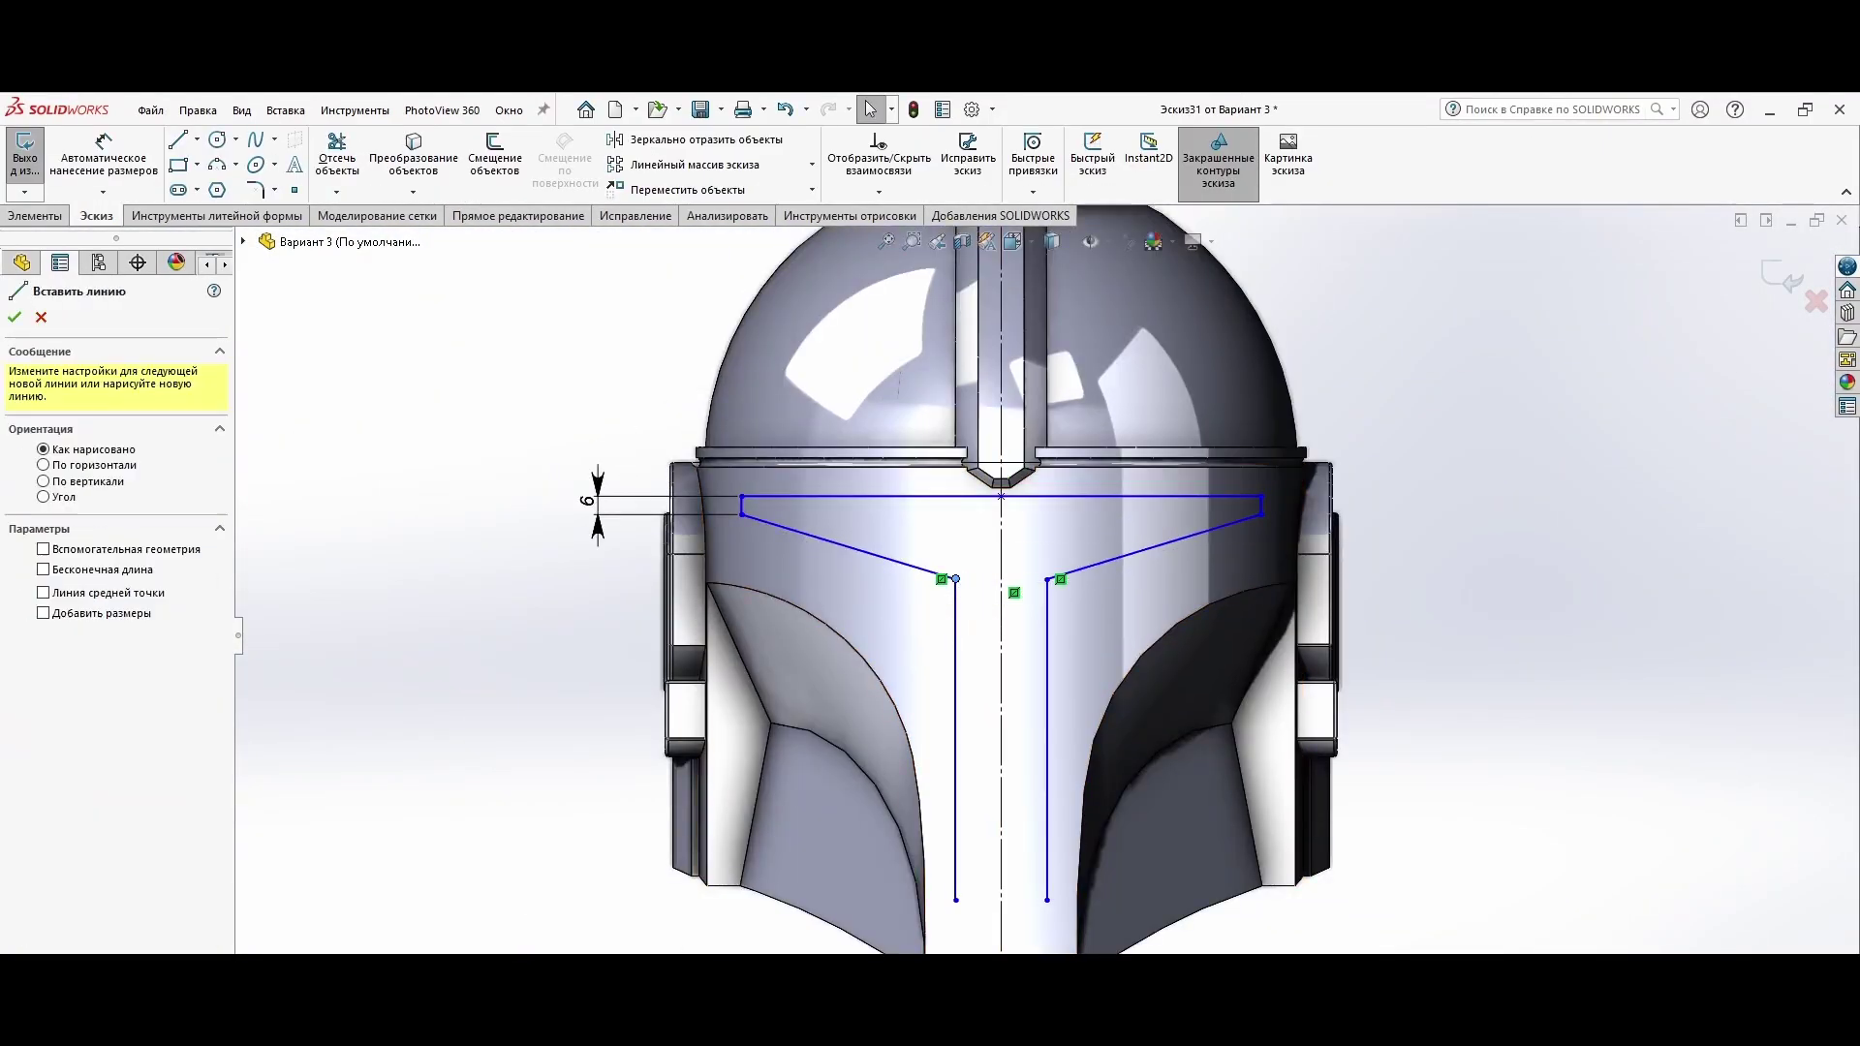
Step: Close the T-shaped visor outline and browse Insert > Features while orbiting the helmet
key(Escape)
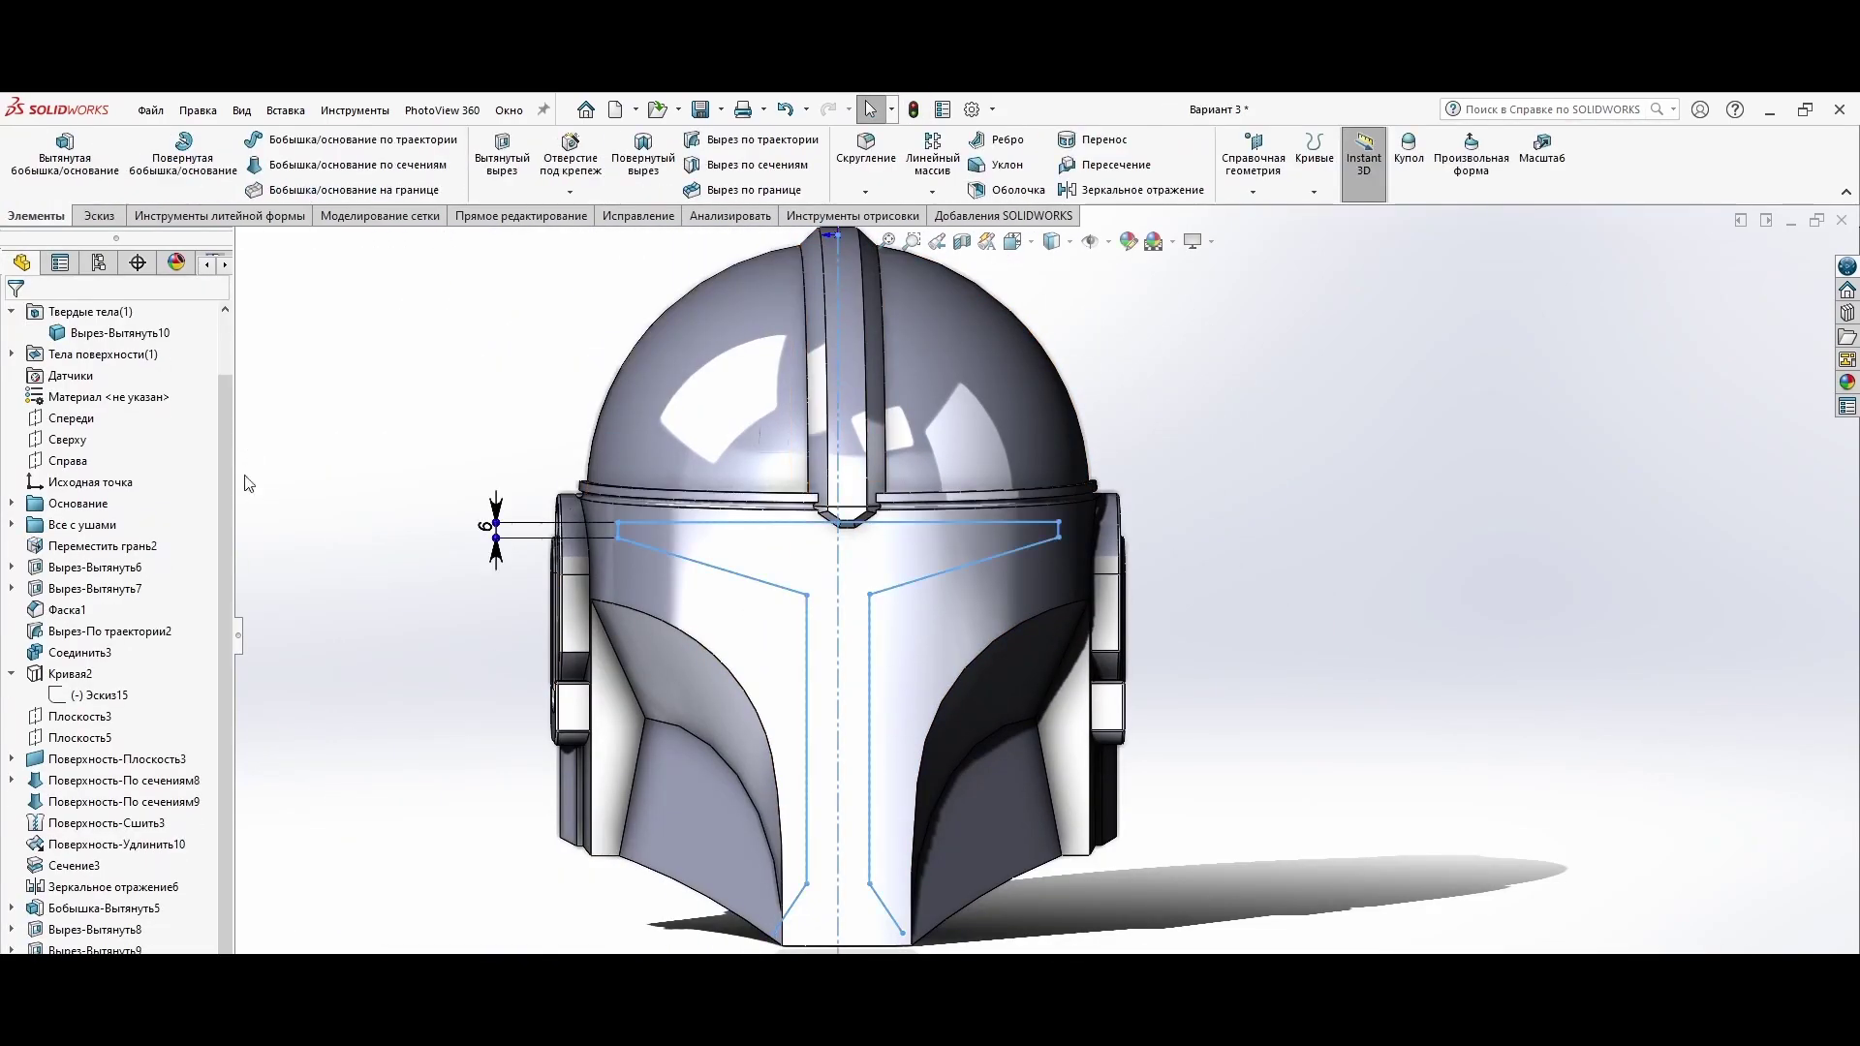
click(286, 109)
mouse_move(317, 189)
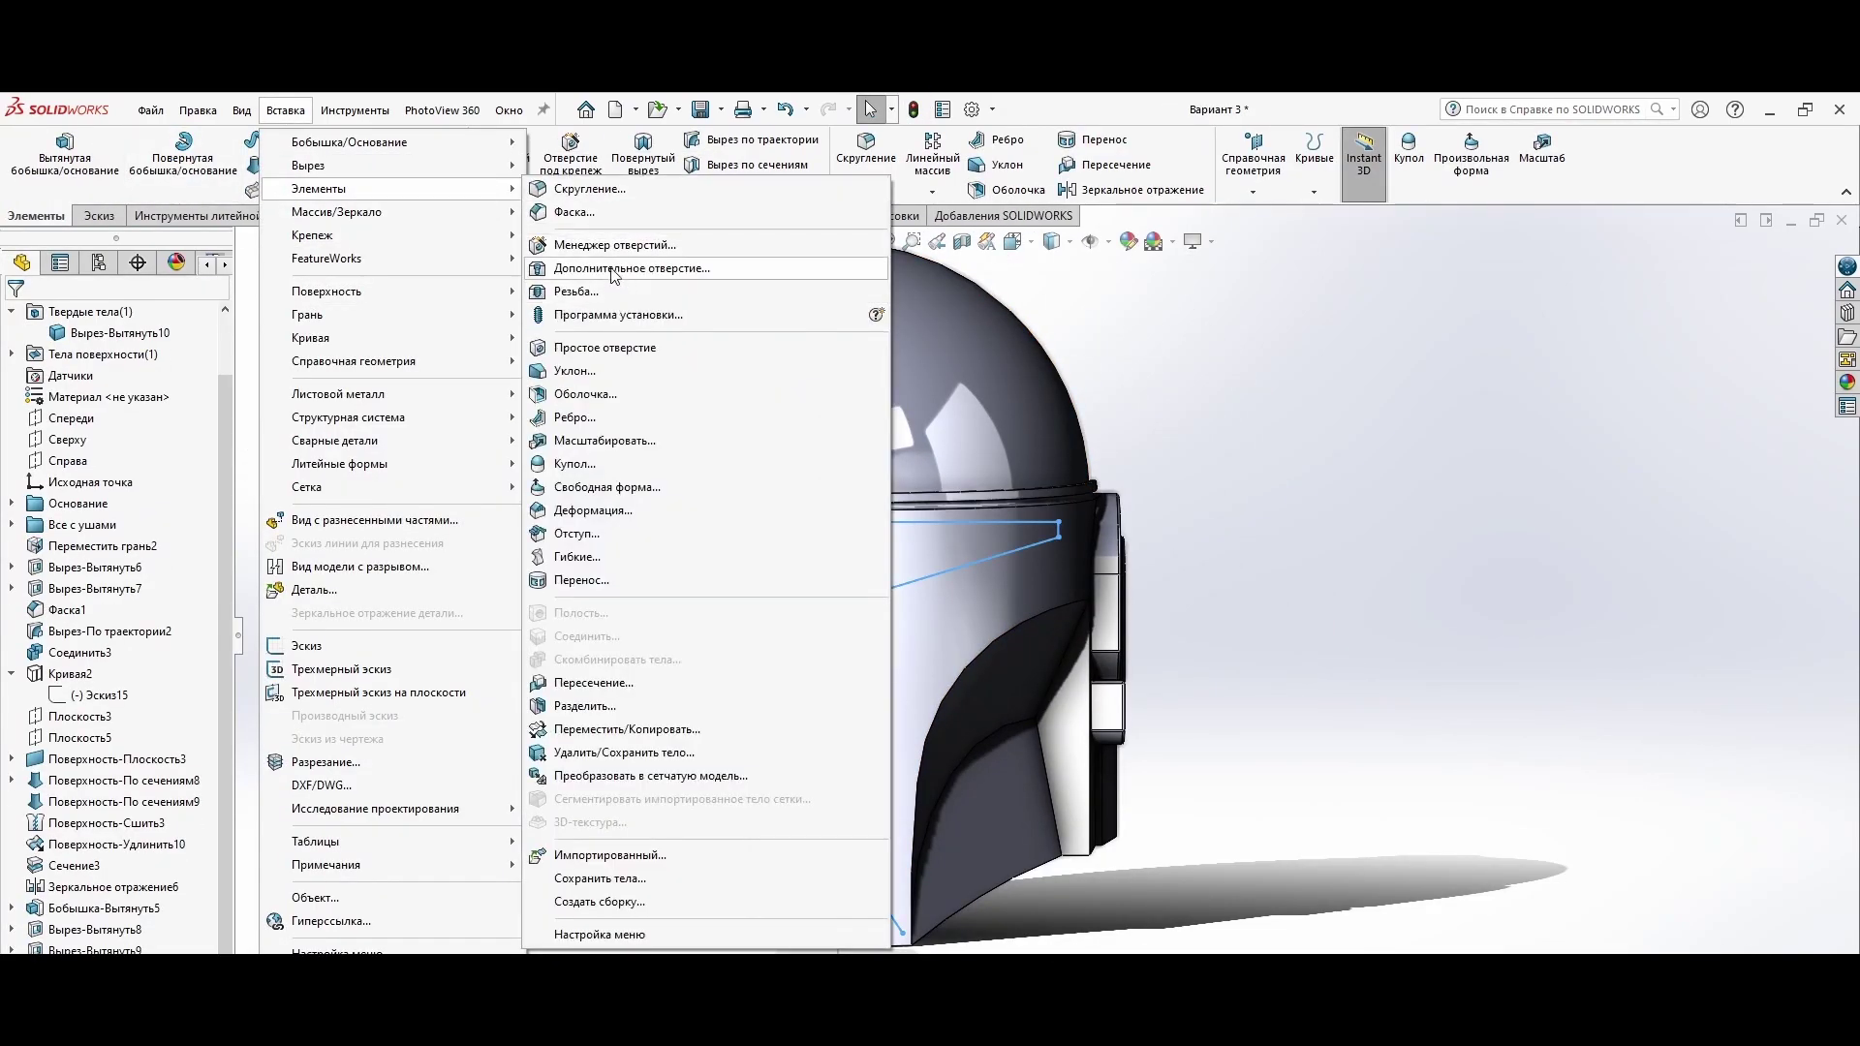
click(590, 365)
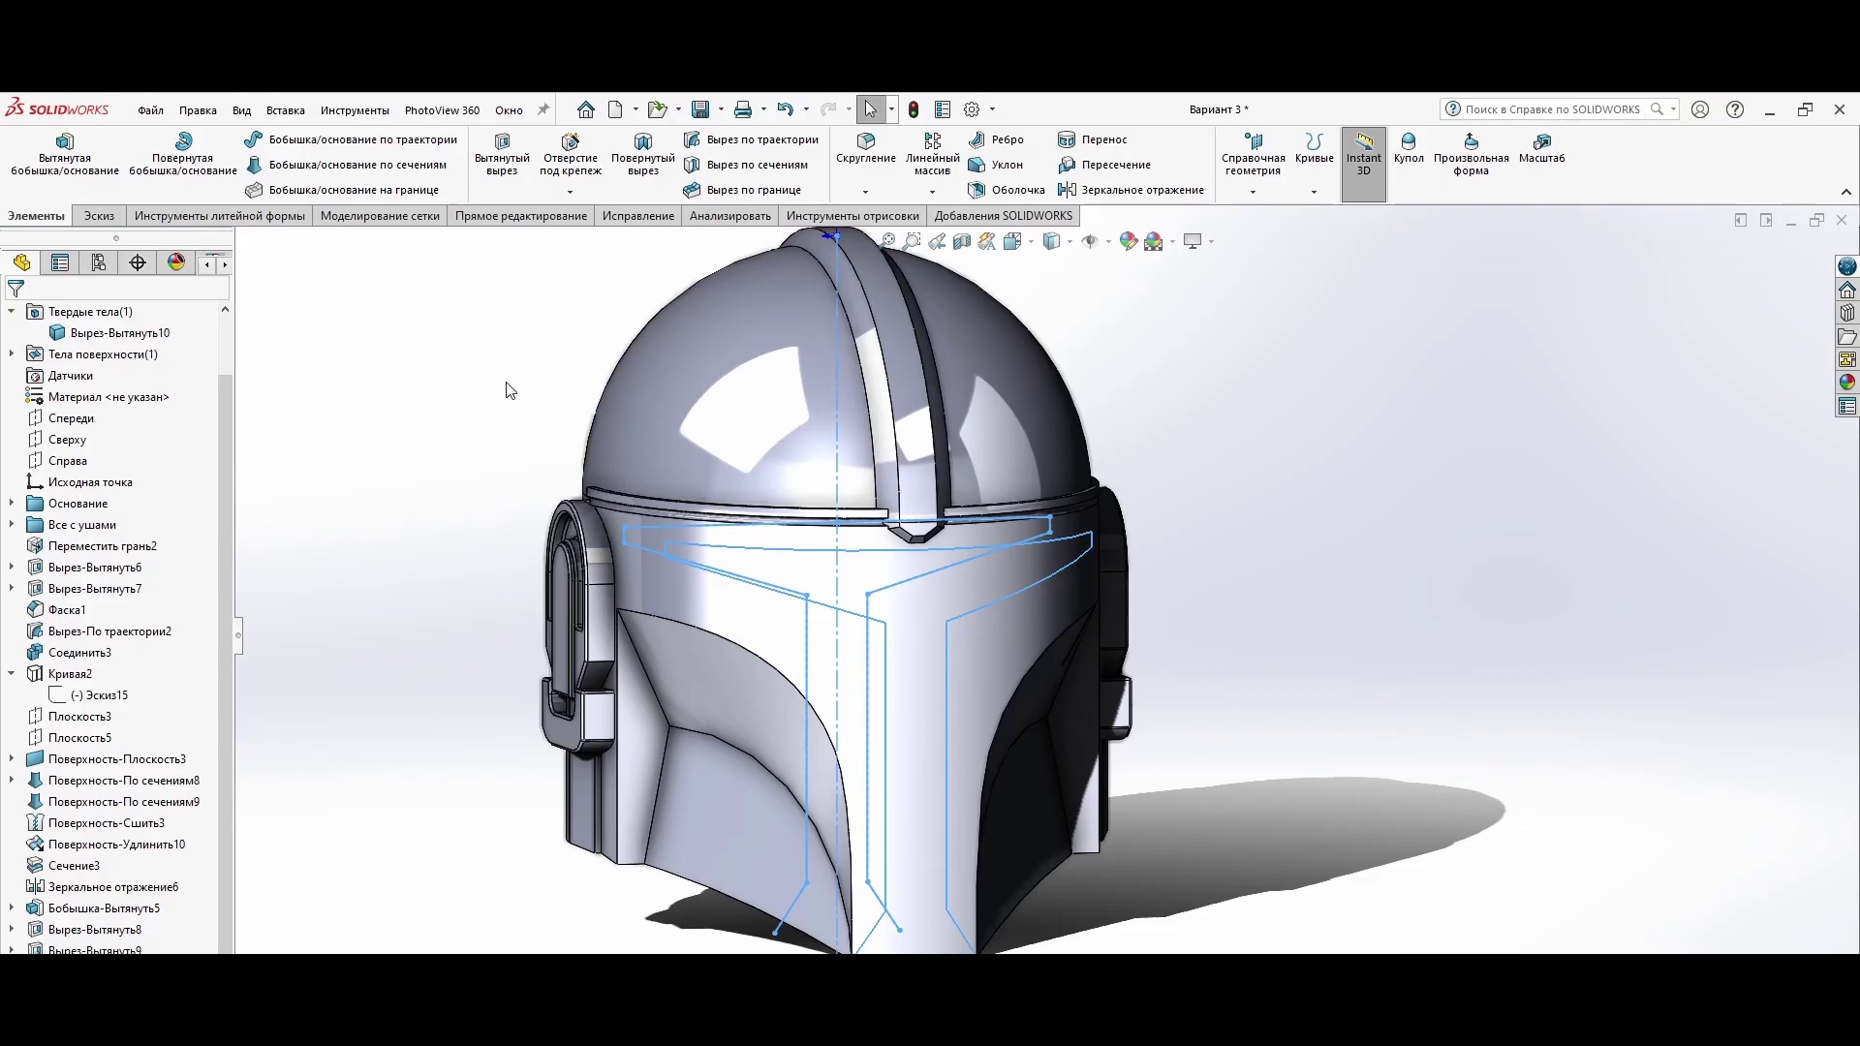
middle_drag(501, 392, 500, 435)
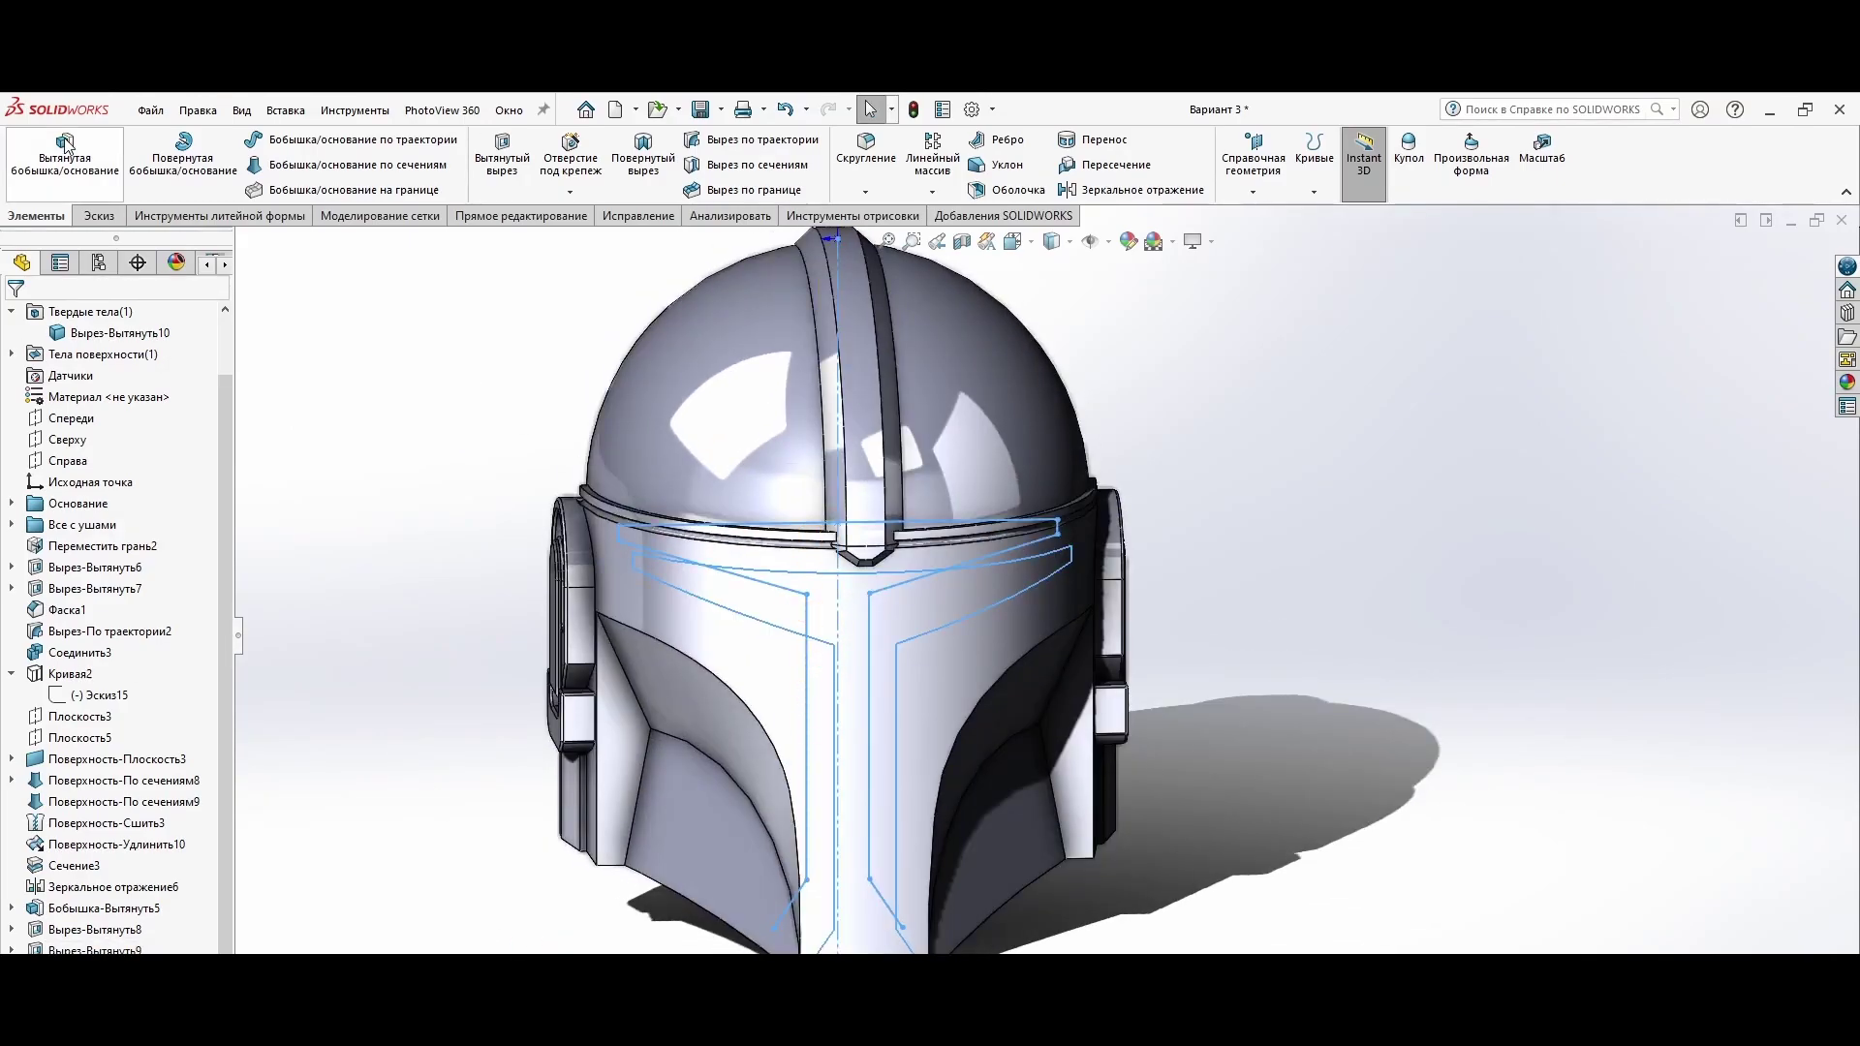
middle_drag(516, 946, 1155, 701)
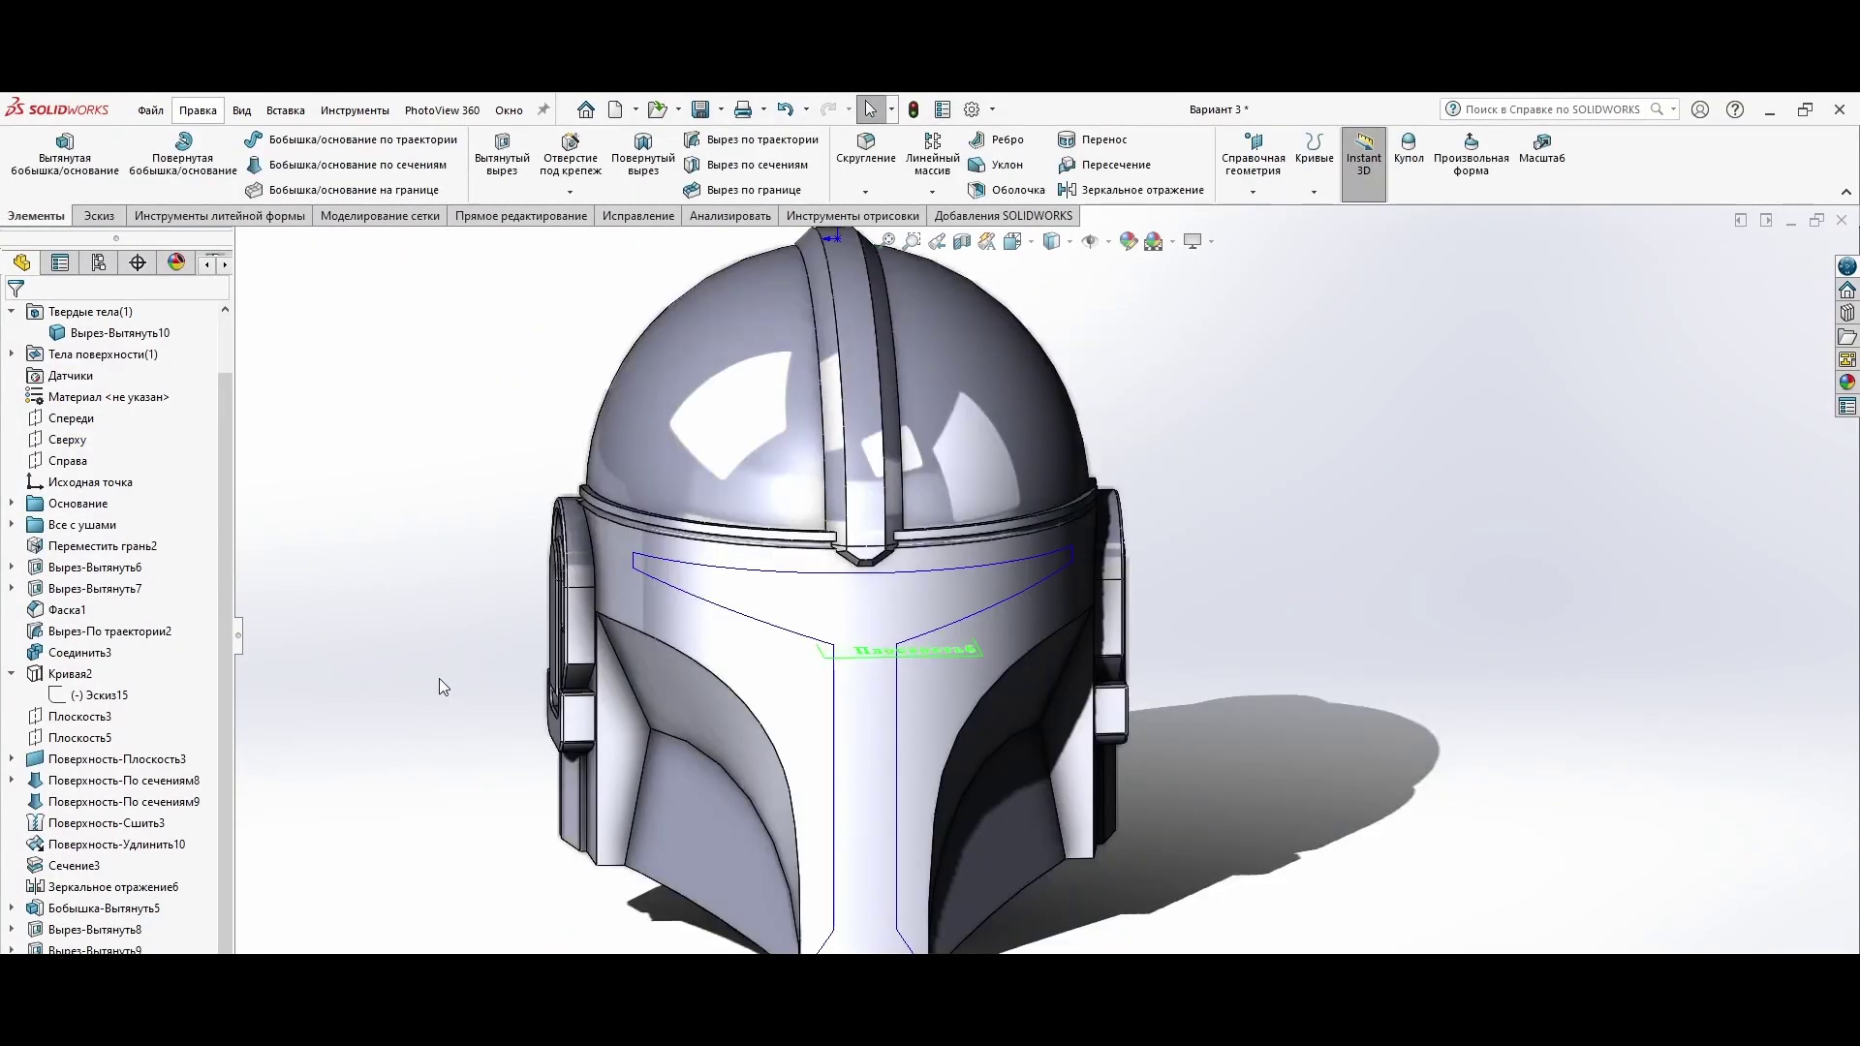
Step: Adjust the visor cut depth and exit the visor 3D sketch
middle_drag(291, 528, 704, 552)
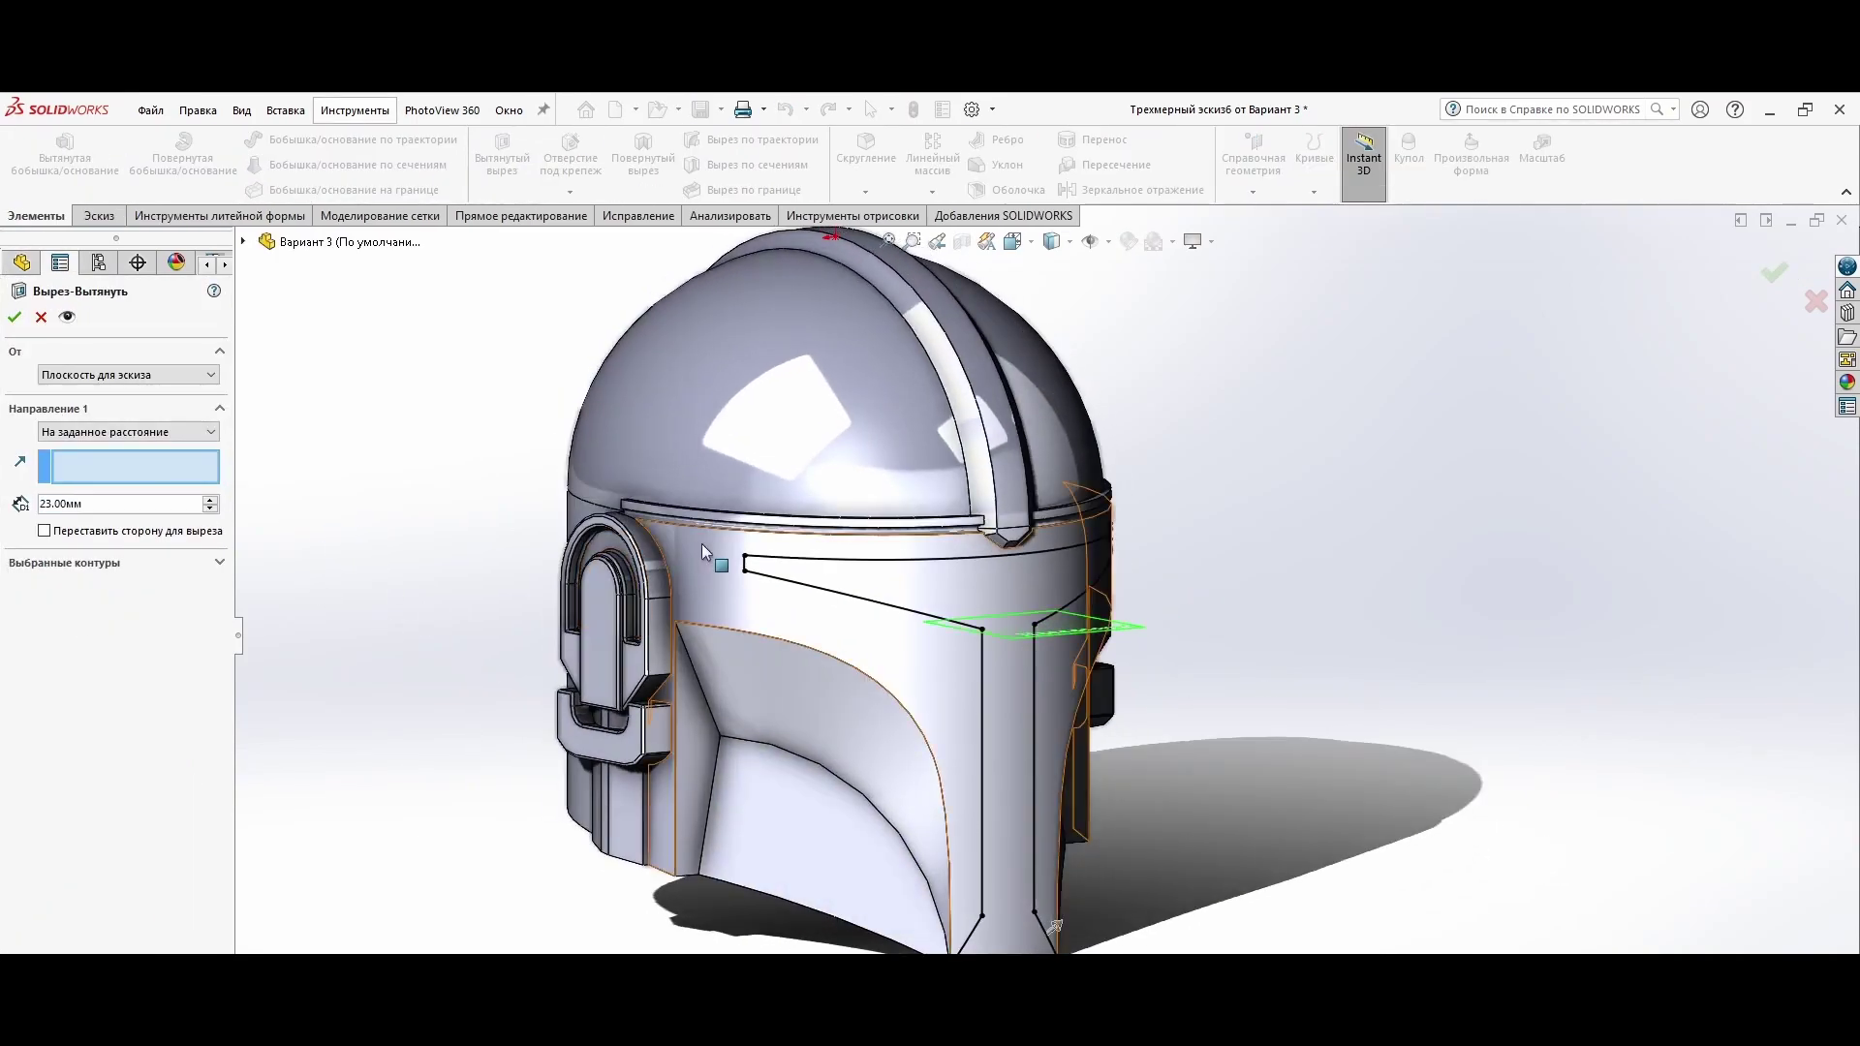
middle_drag(403, 635, 306, 612)
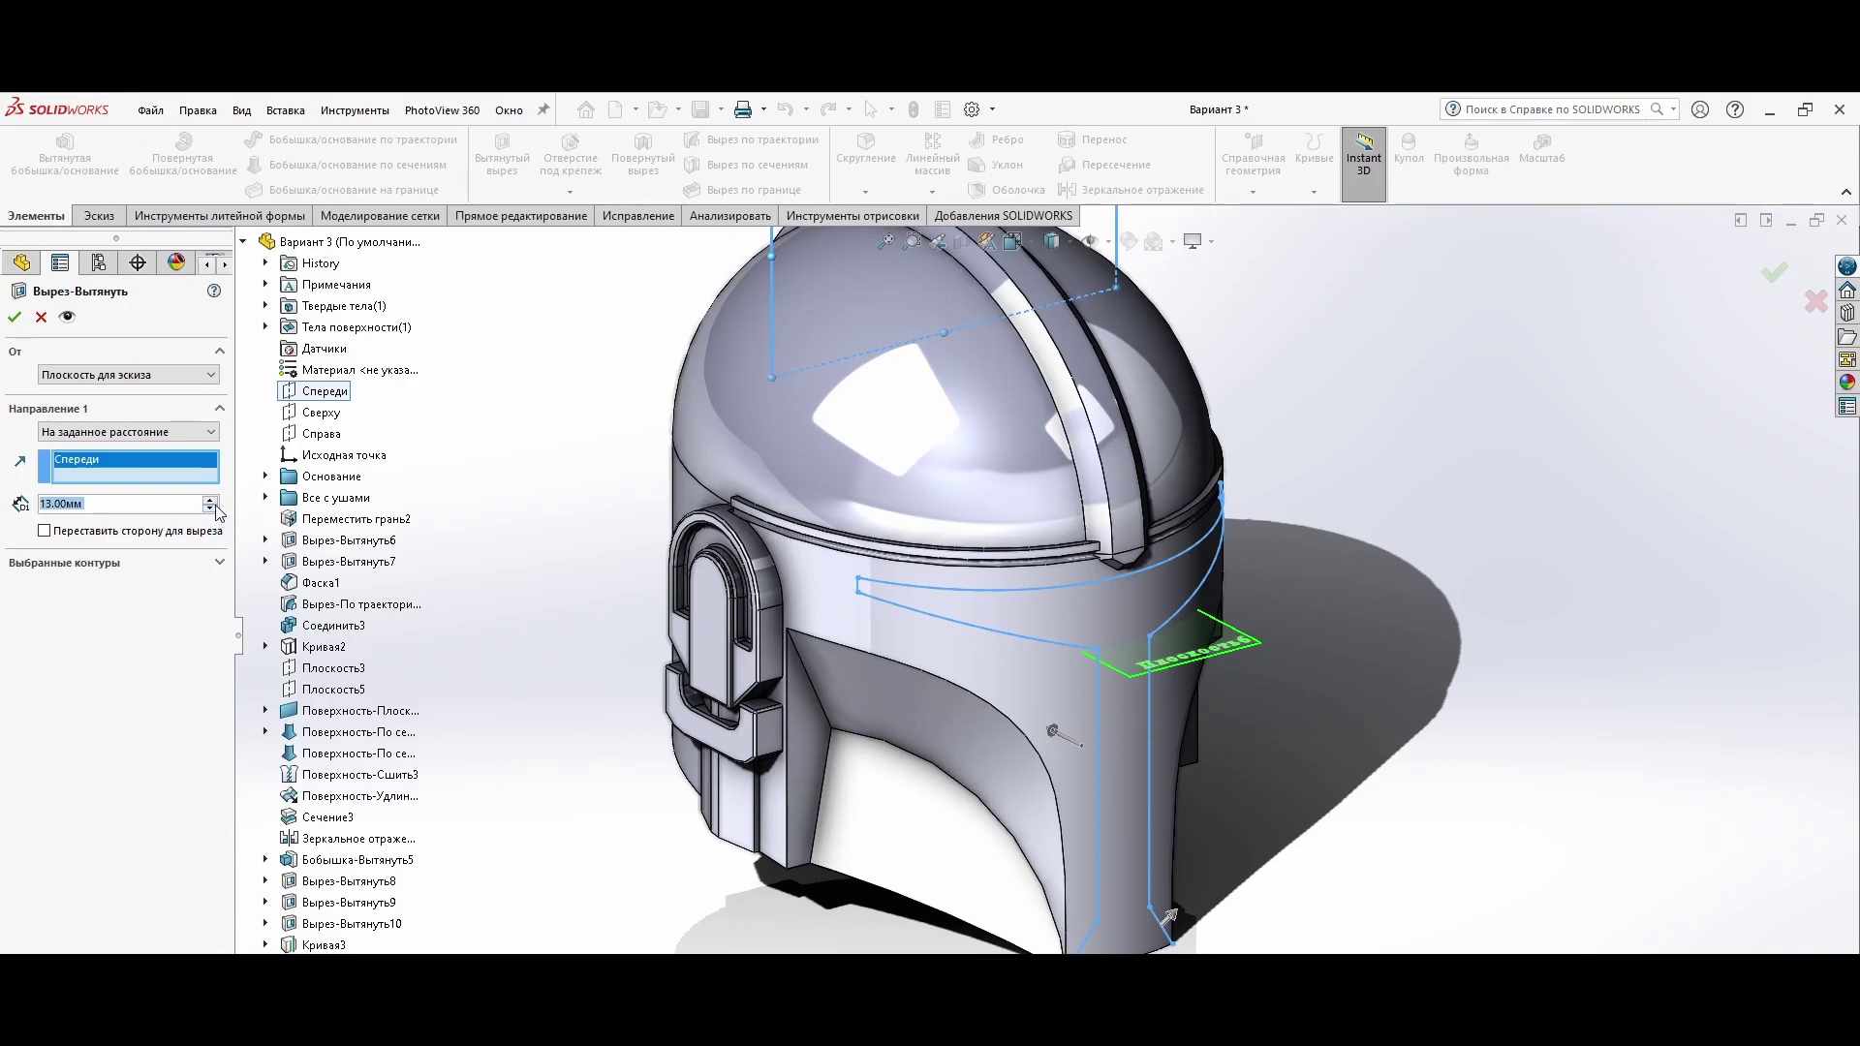
double_click(209, 499)
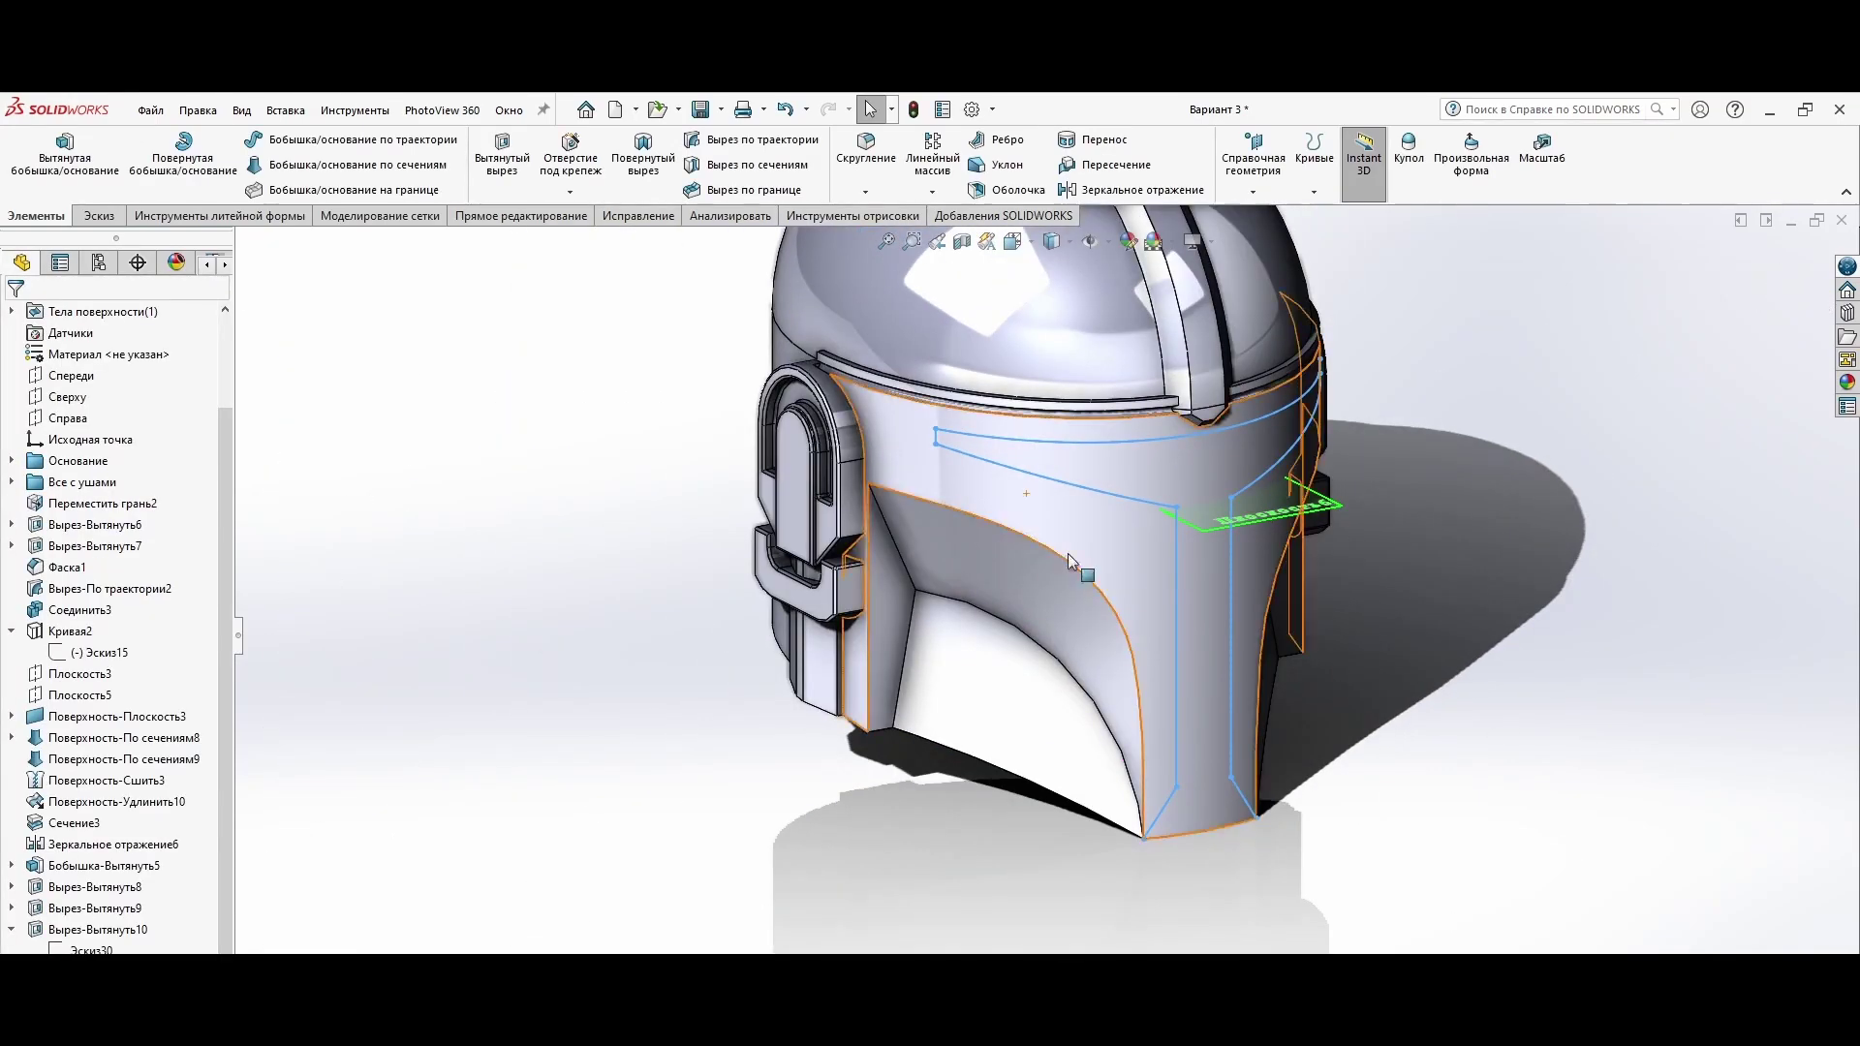
mouse_move(1335, 887)
middle_down()
mouse_move(685, 830)
mouse_move(607, 890)
mouse_move(504, 852)
middle_up()
right_click(314, 628)
key(Escape)
click(99, 215)
click(36, 215)
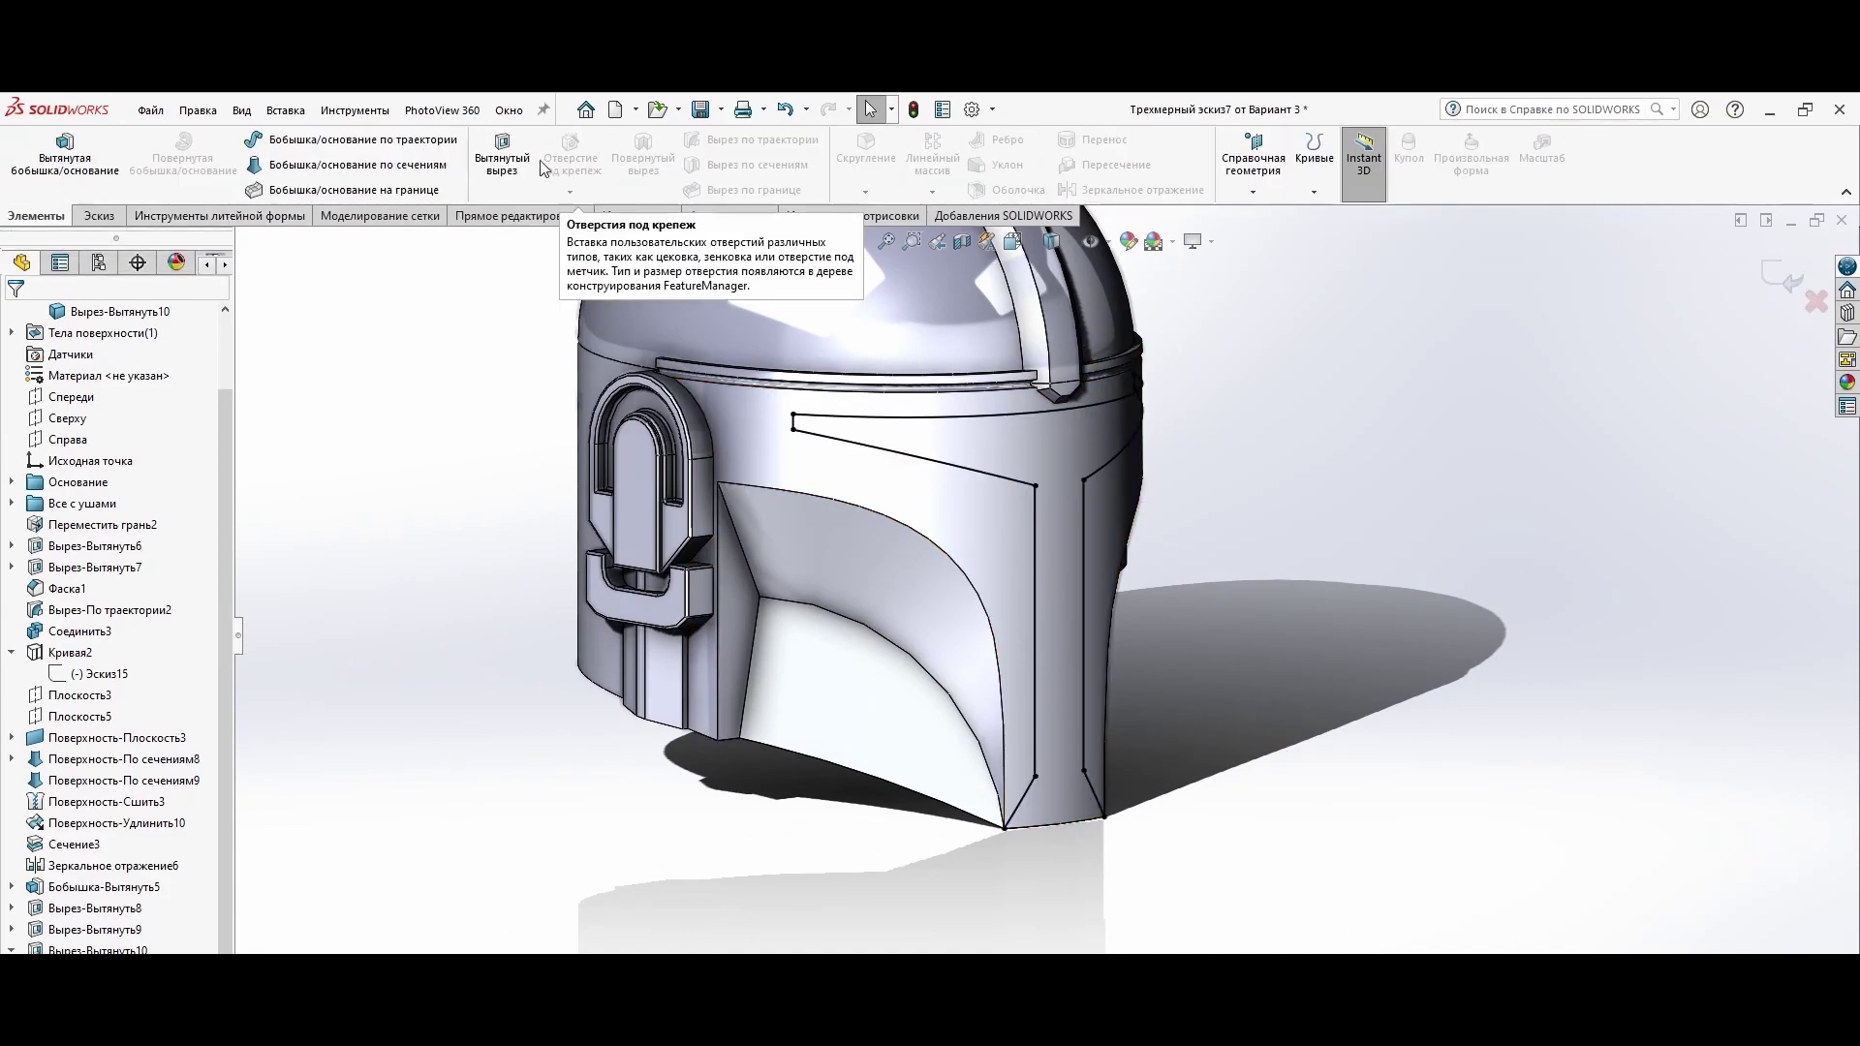
Step: Run an Extruded Cut from the visor outline keeping all bodies, then undo and redo it
click(502, 155)
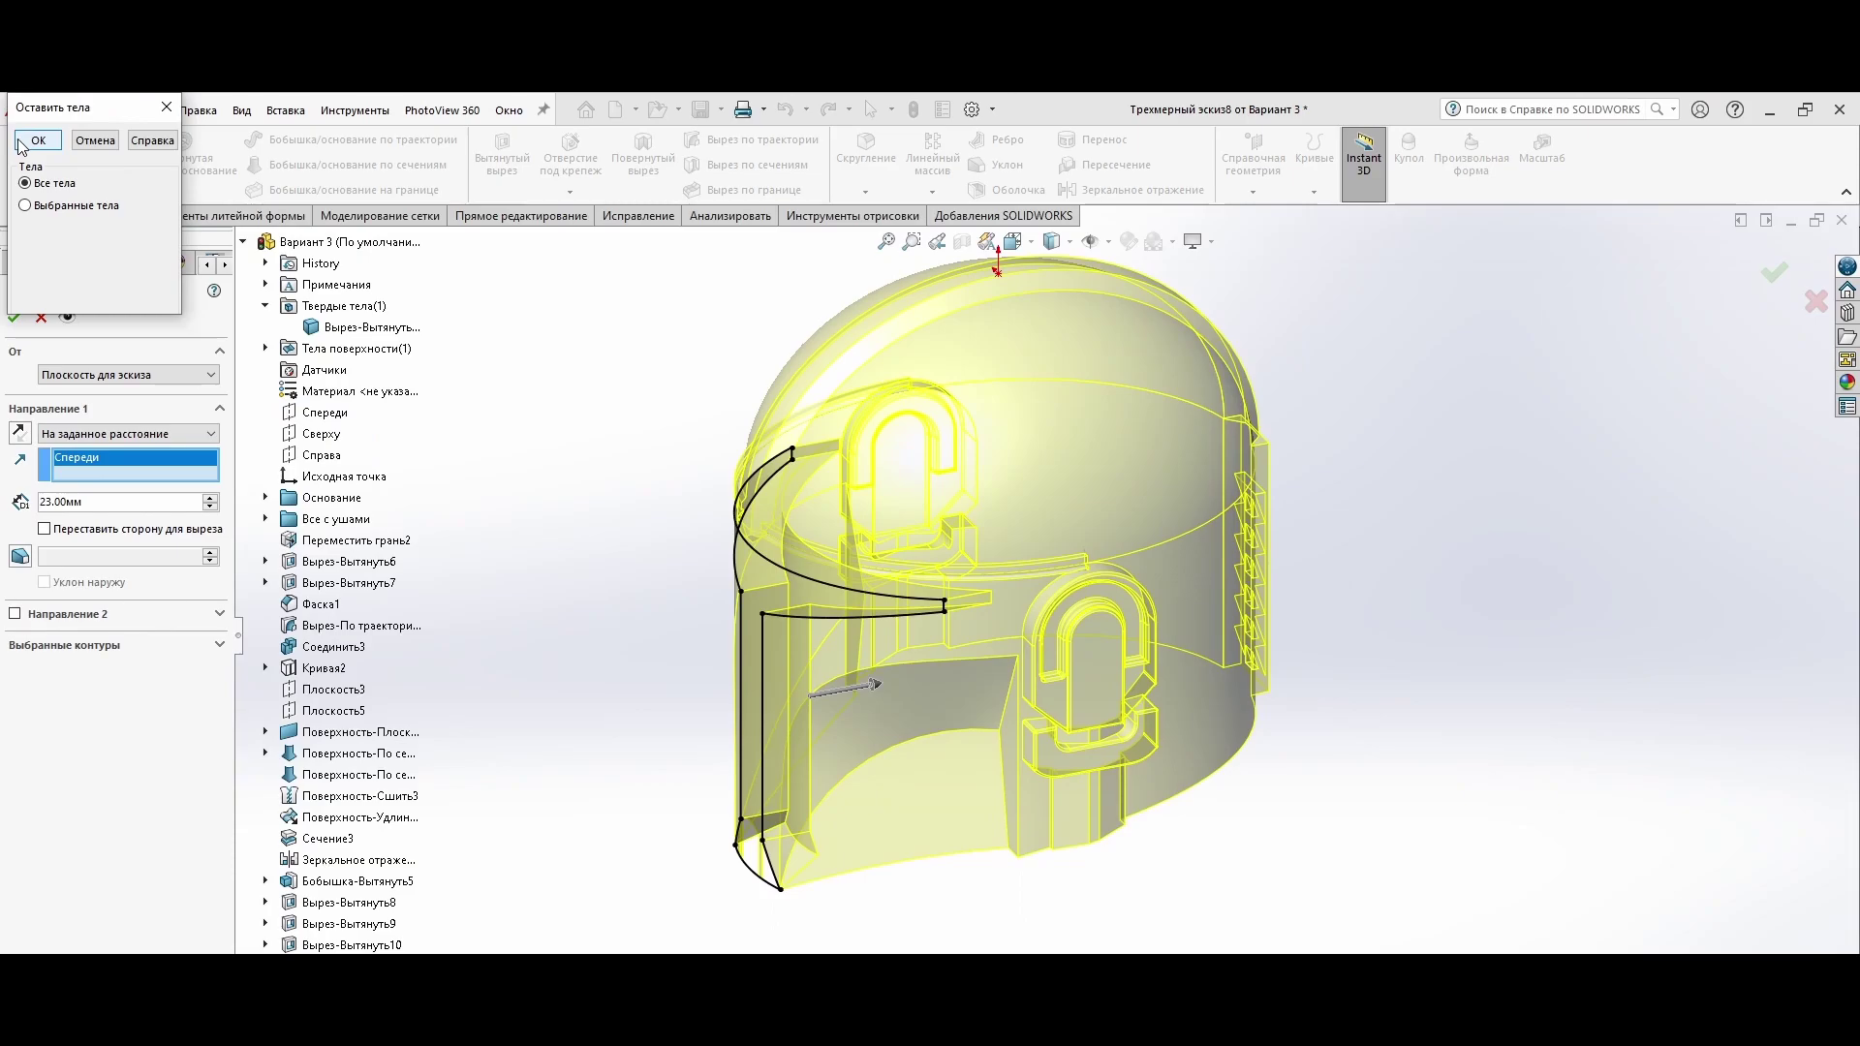
click(15, 317)
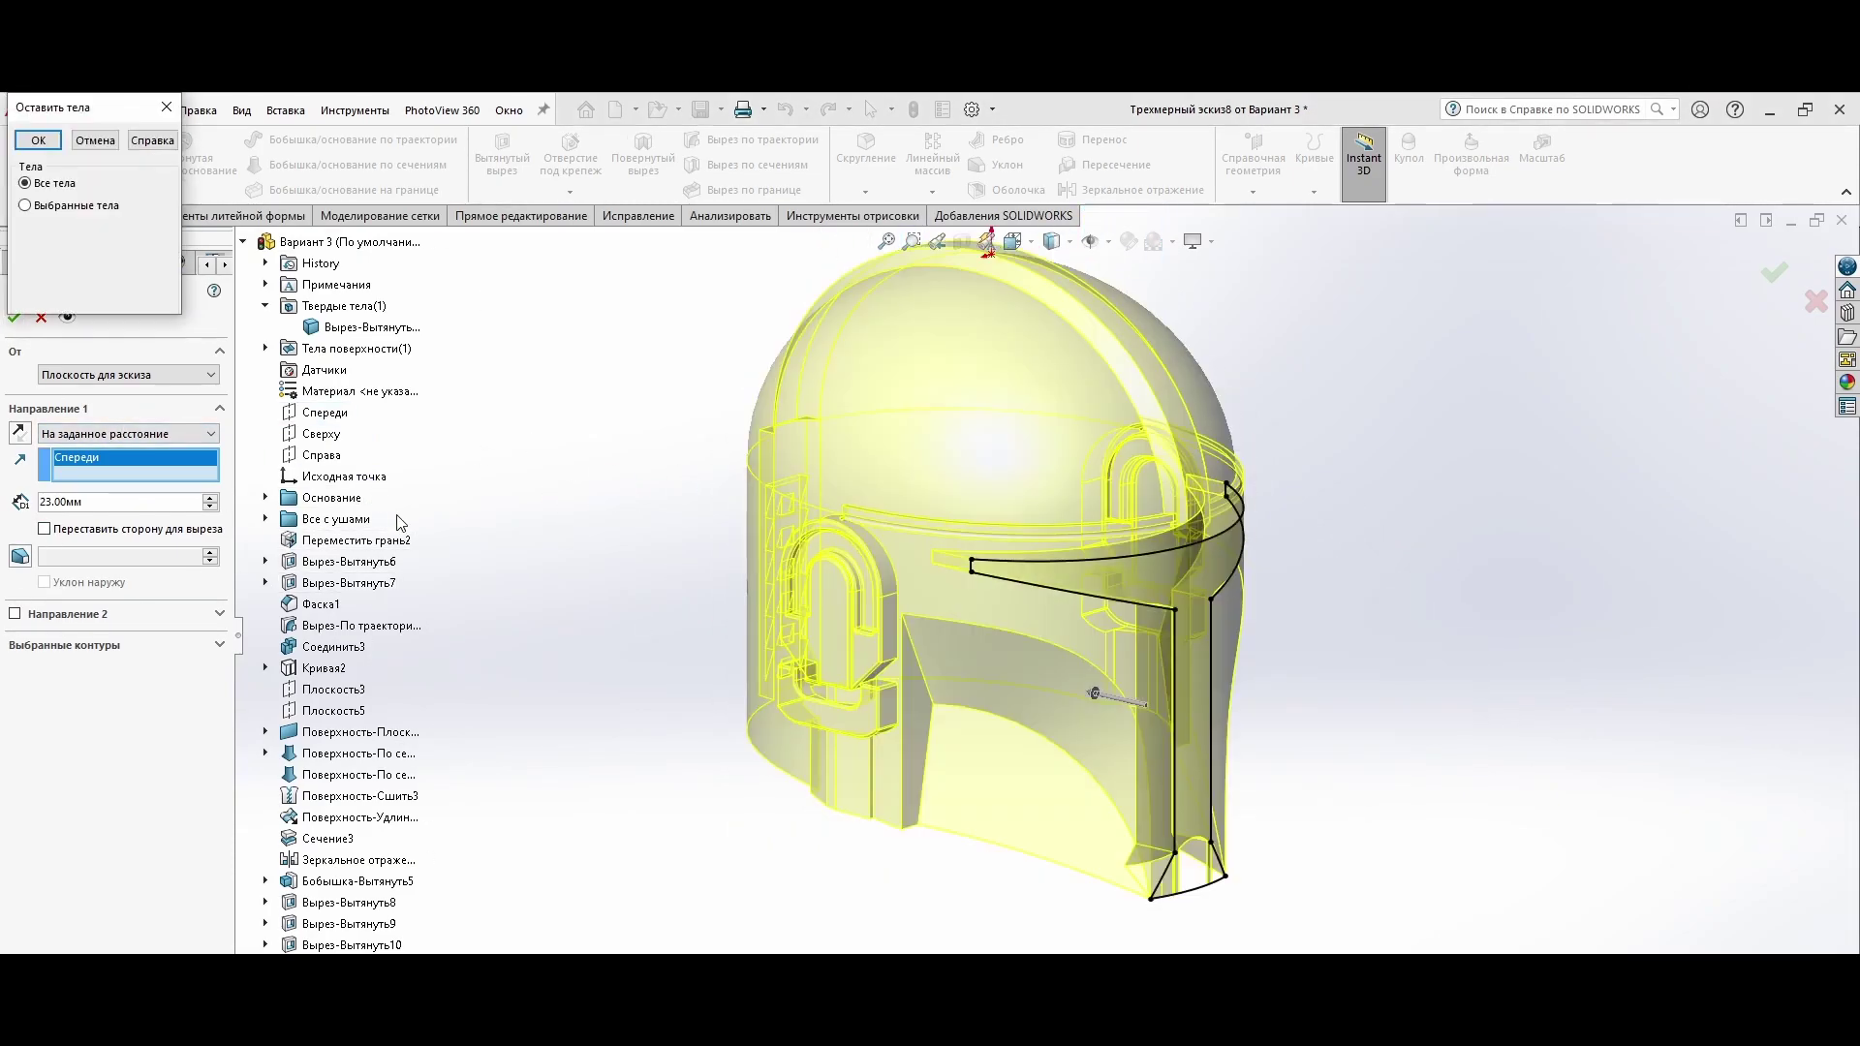
click(39, 143)
mouse_move(651, 531)
middle_down()
mouse_move(573, 332)
mouse_move(436, 500)
middle_up()
key(ctrl+z)
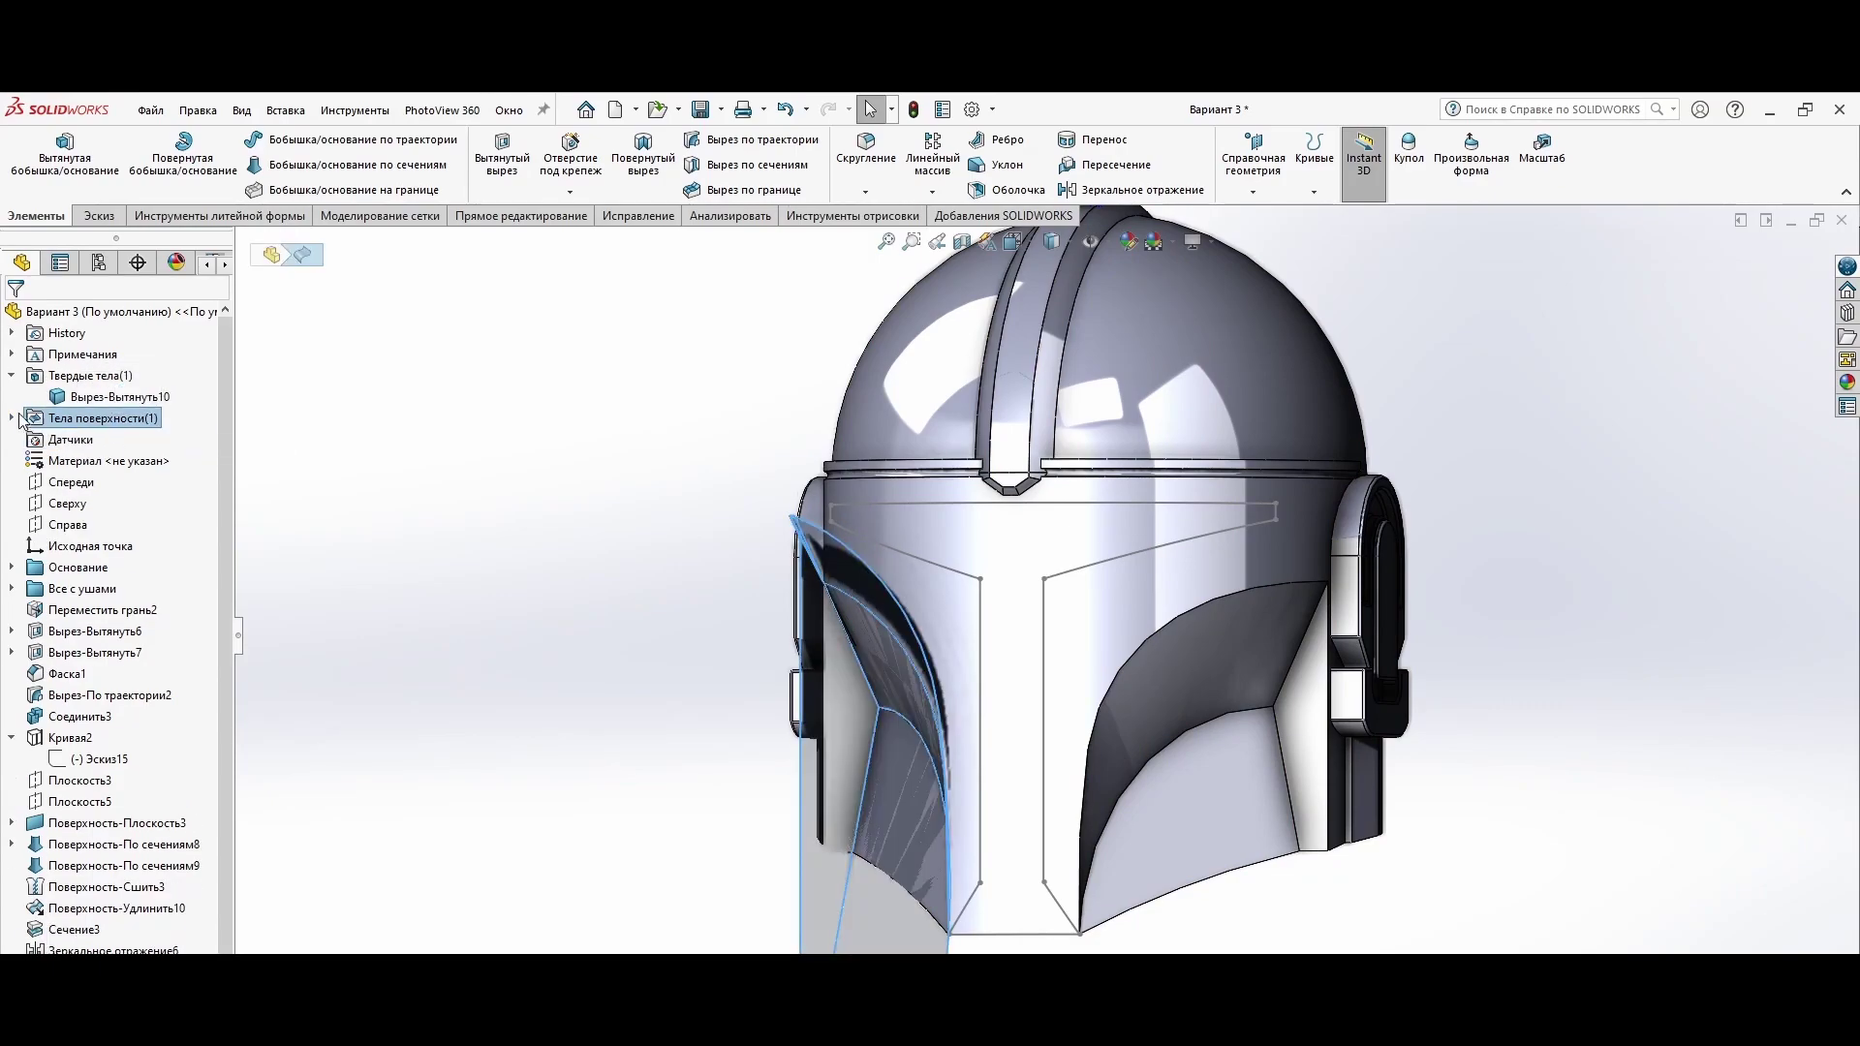
key(ctrl+shift+z)
Step: Recreate the visor Extruded Cut and keep all four resulting bodies
click(501, 157)
click(320, 391)
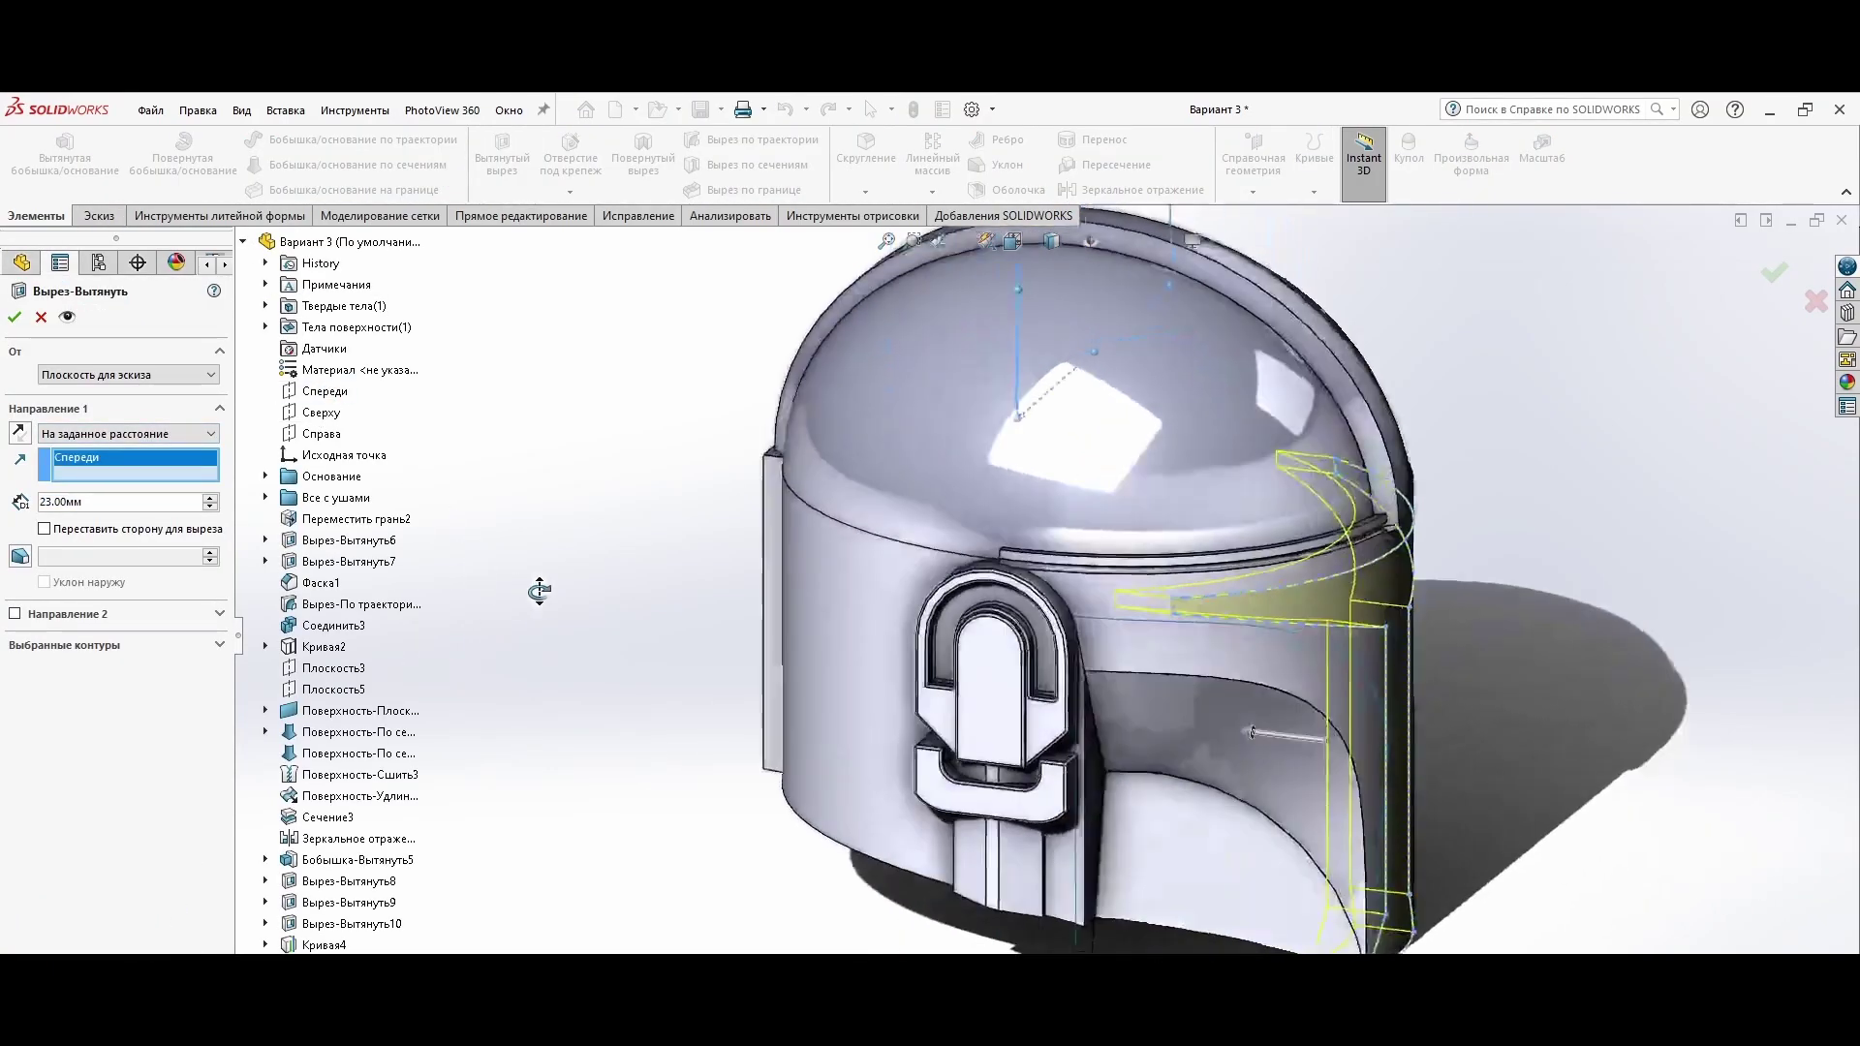
click(34, 666)
click(14, 317)
click(24, 206)
click(24, 234)
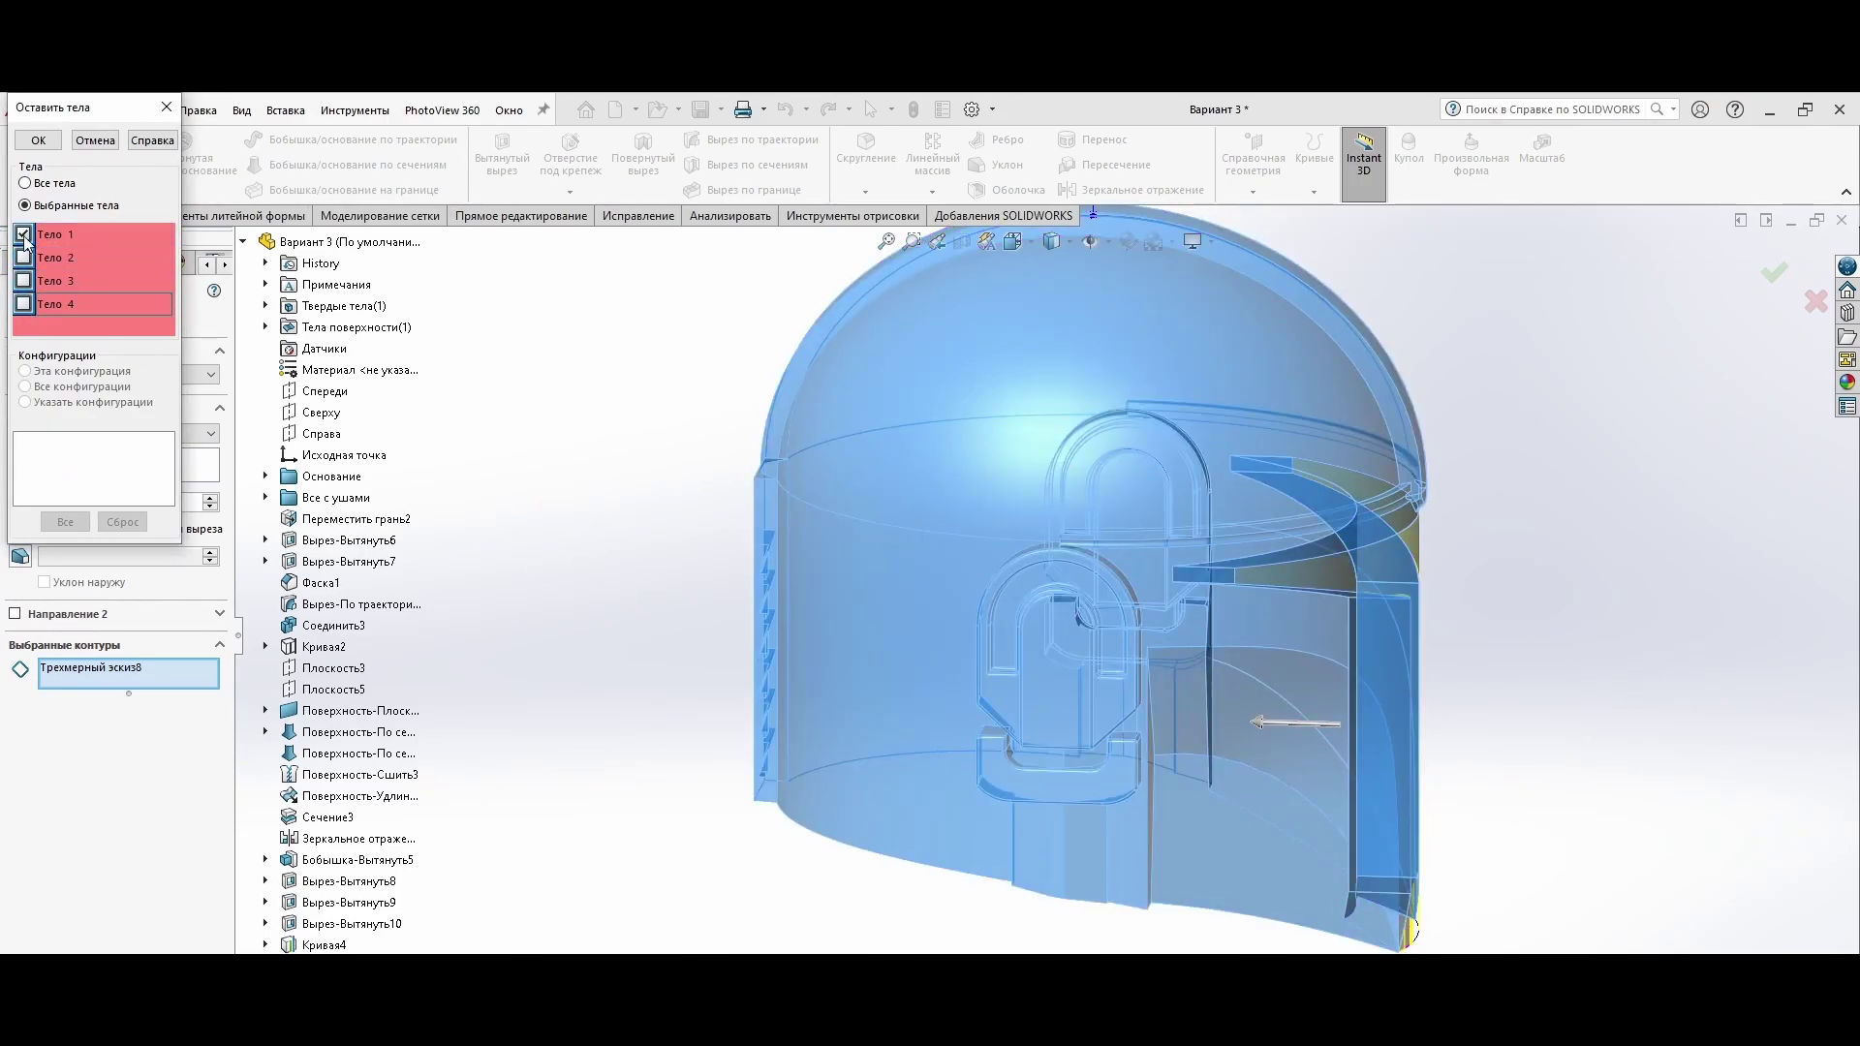
click(95, 140)
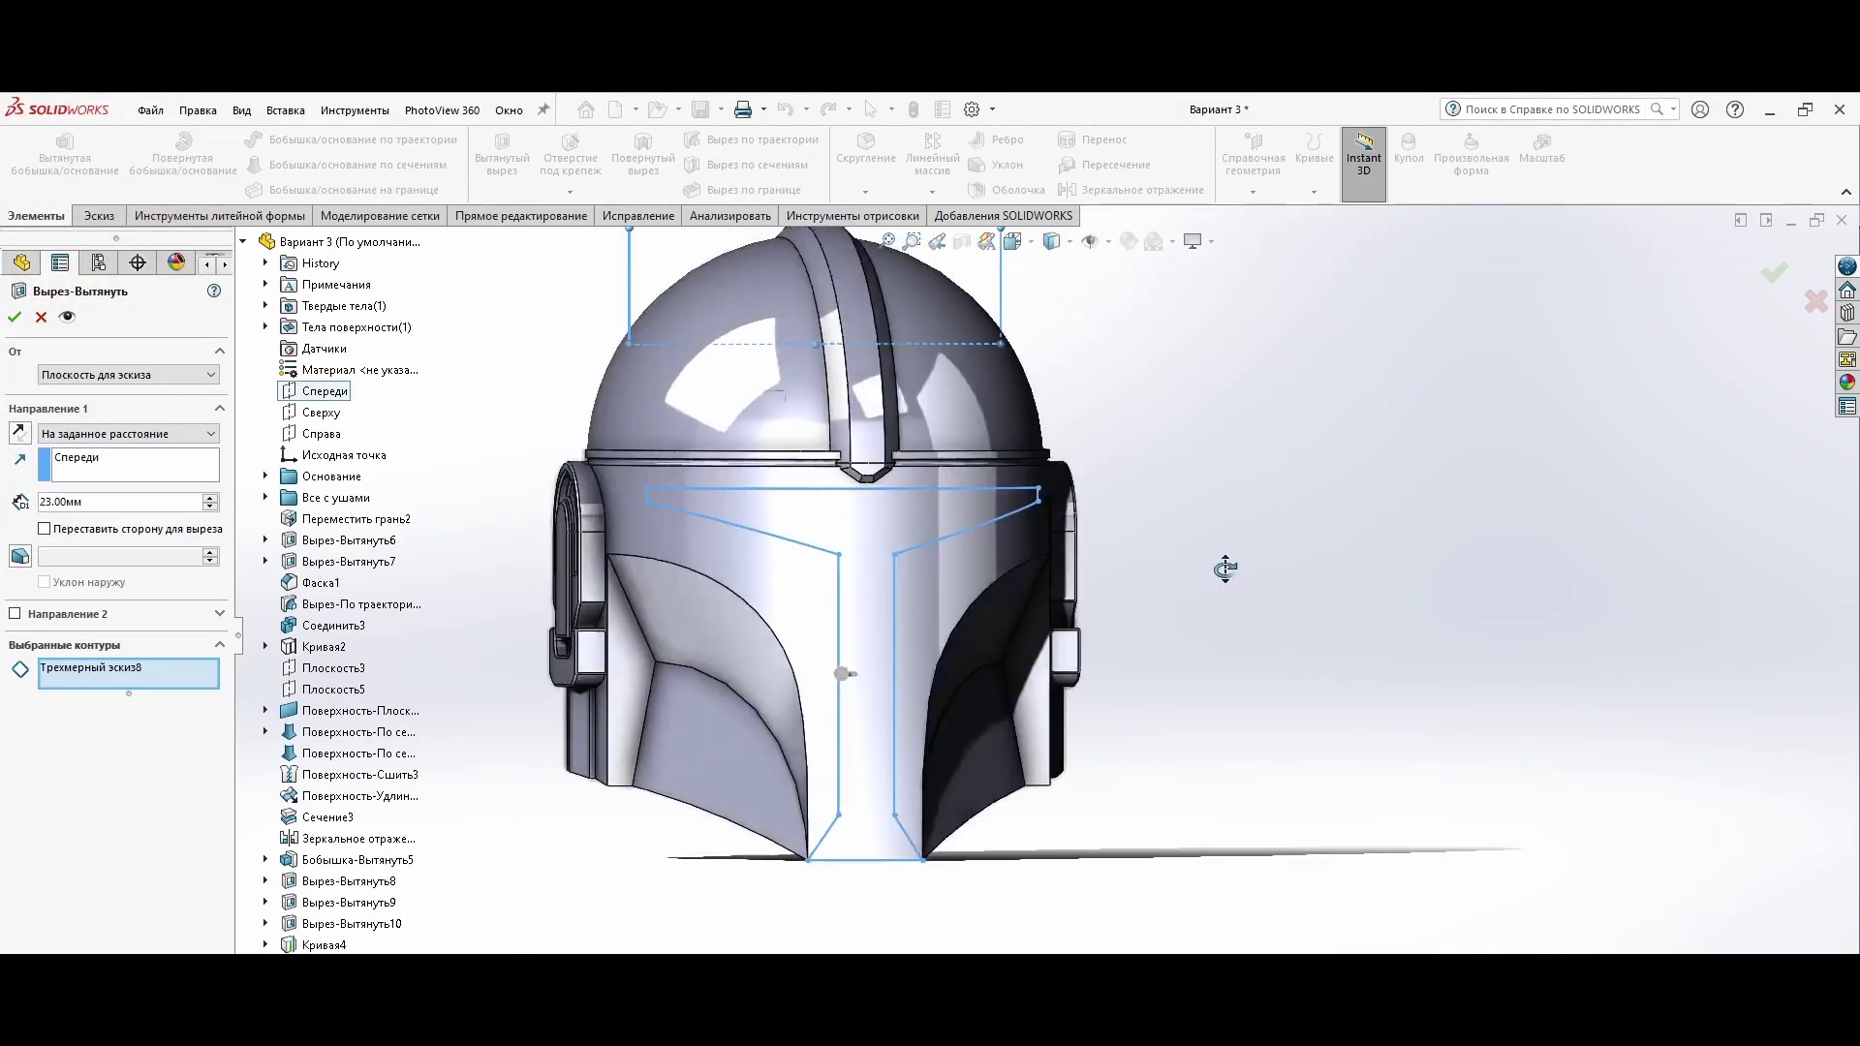
click(45, 529)
click(14, 316)
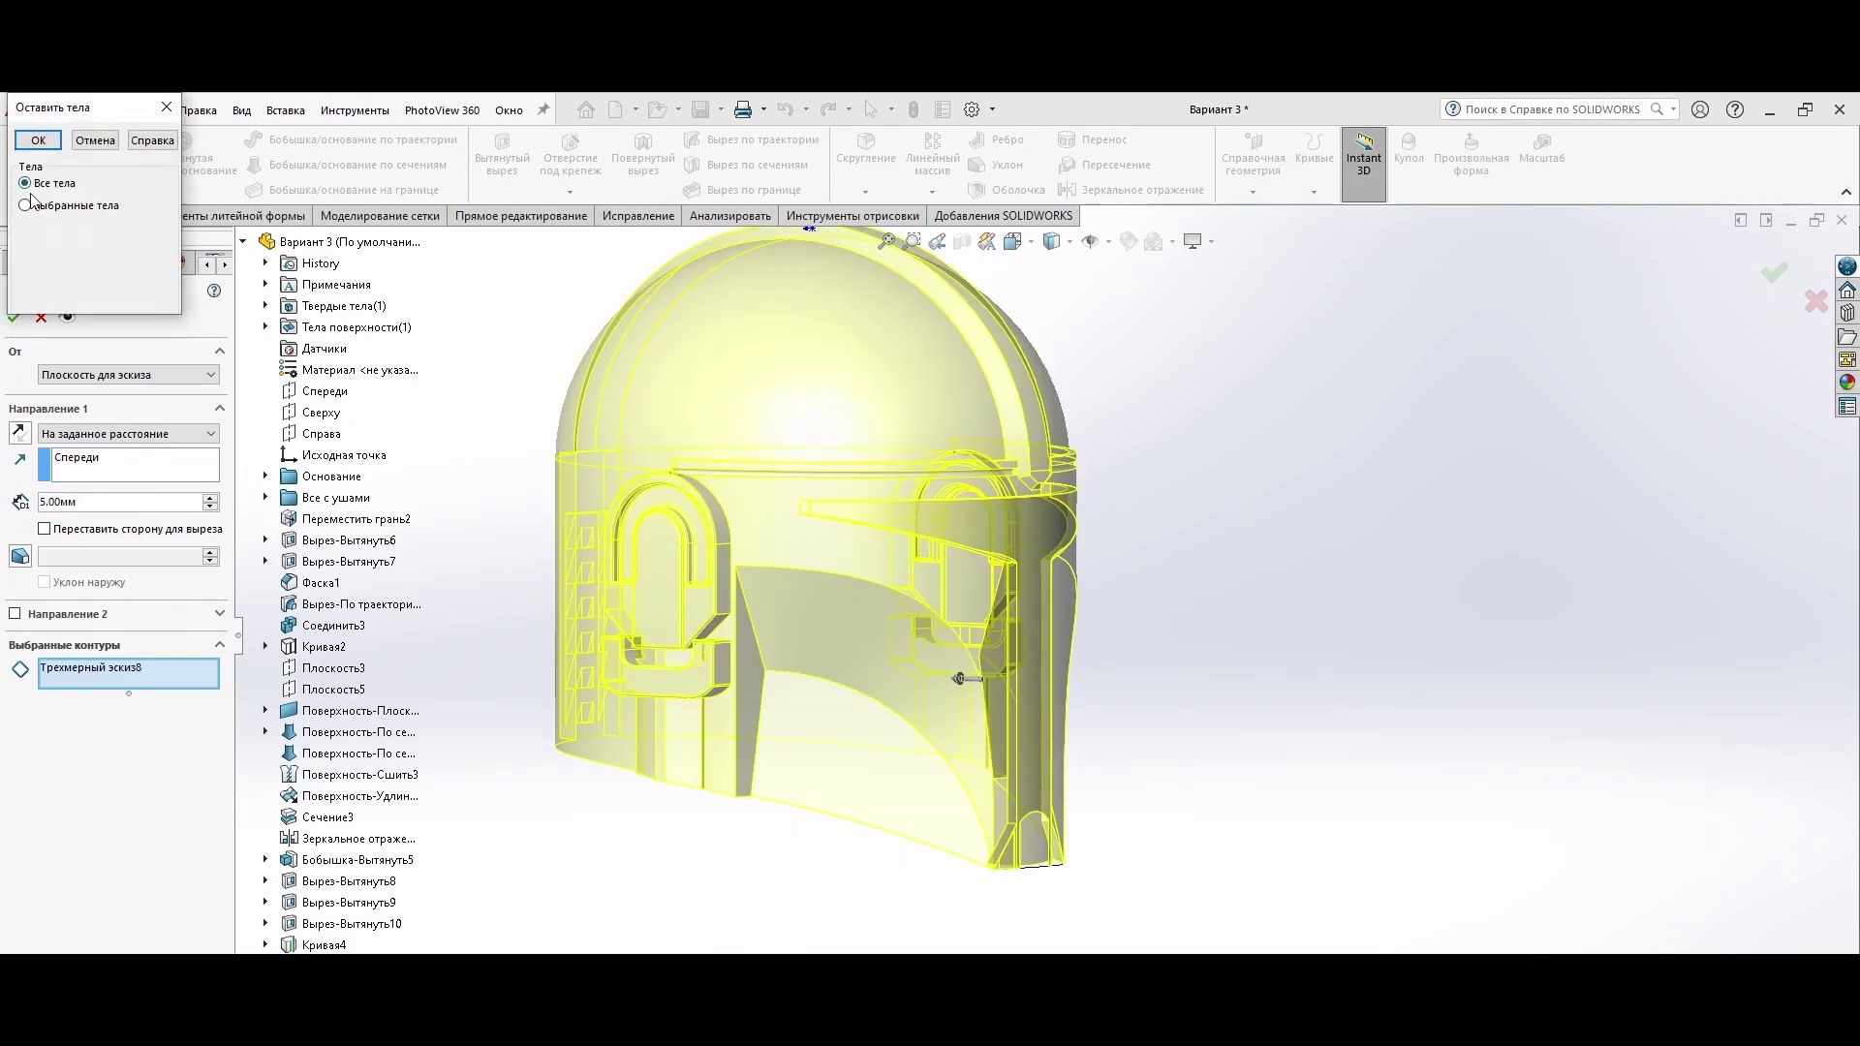
click(33, 139)
Step: Hide the visor body from the Solid Bodies folder
mouse_move(1211, 678)
middle_down()
mouse_move(1319, 737)
mouse_move(1250, 736)
middle_up()
click(117, 375)
ctrl+click(116, 311)
scroll(126, 388, up, 1)
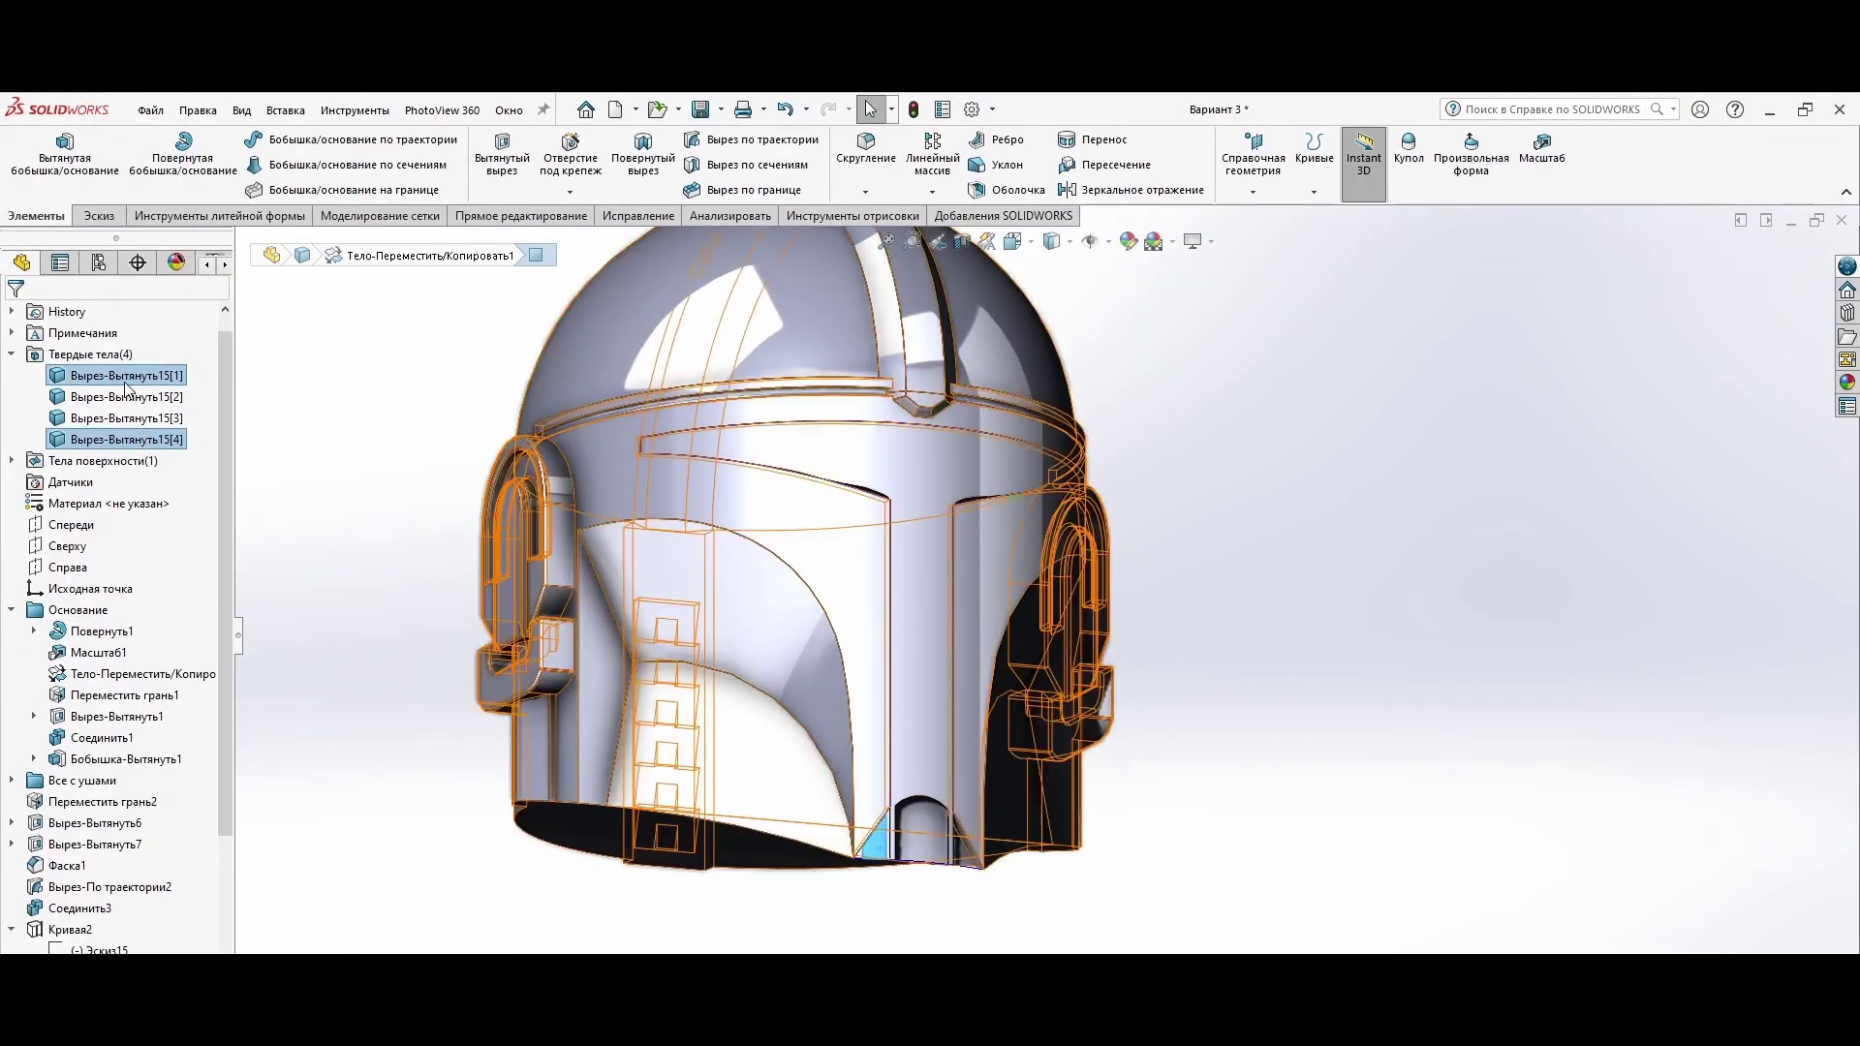
key(ctrl+1)
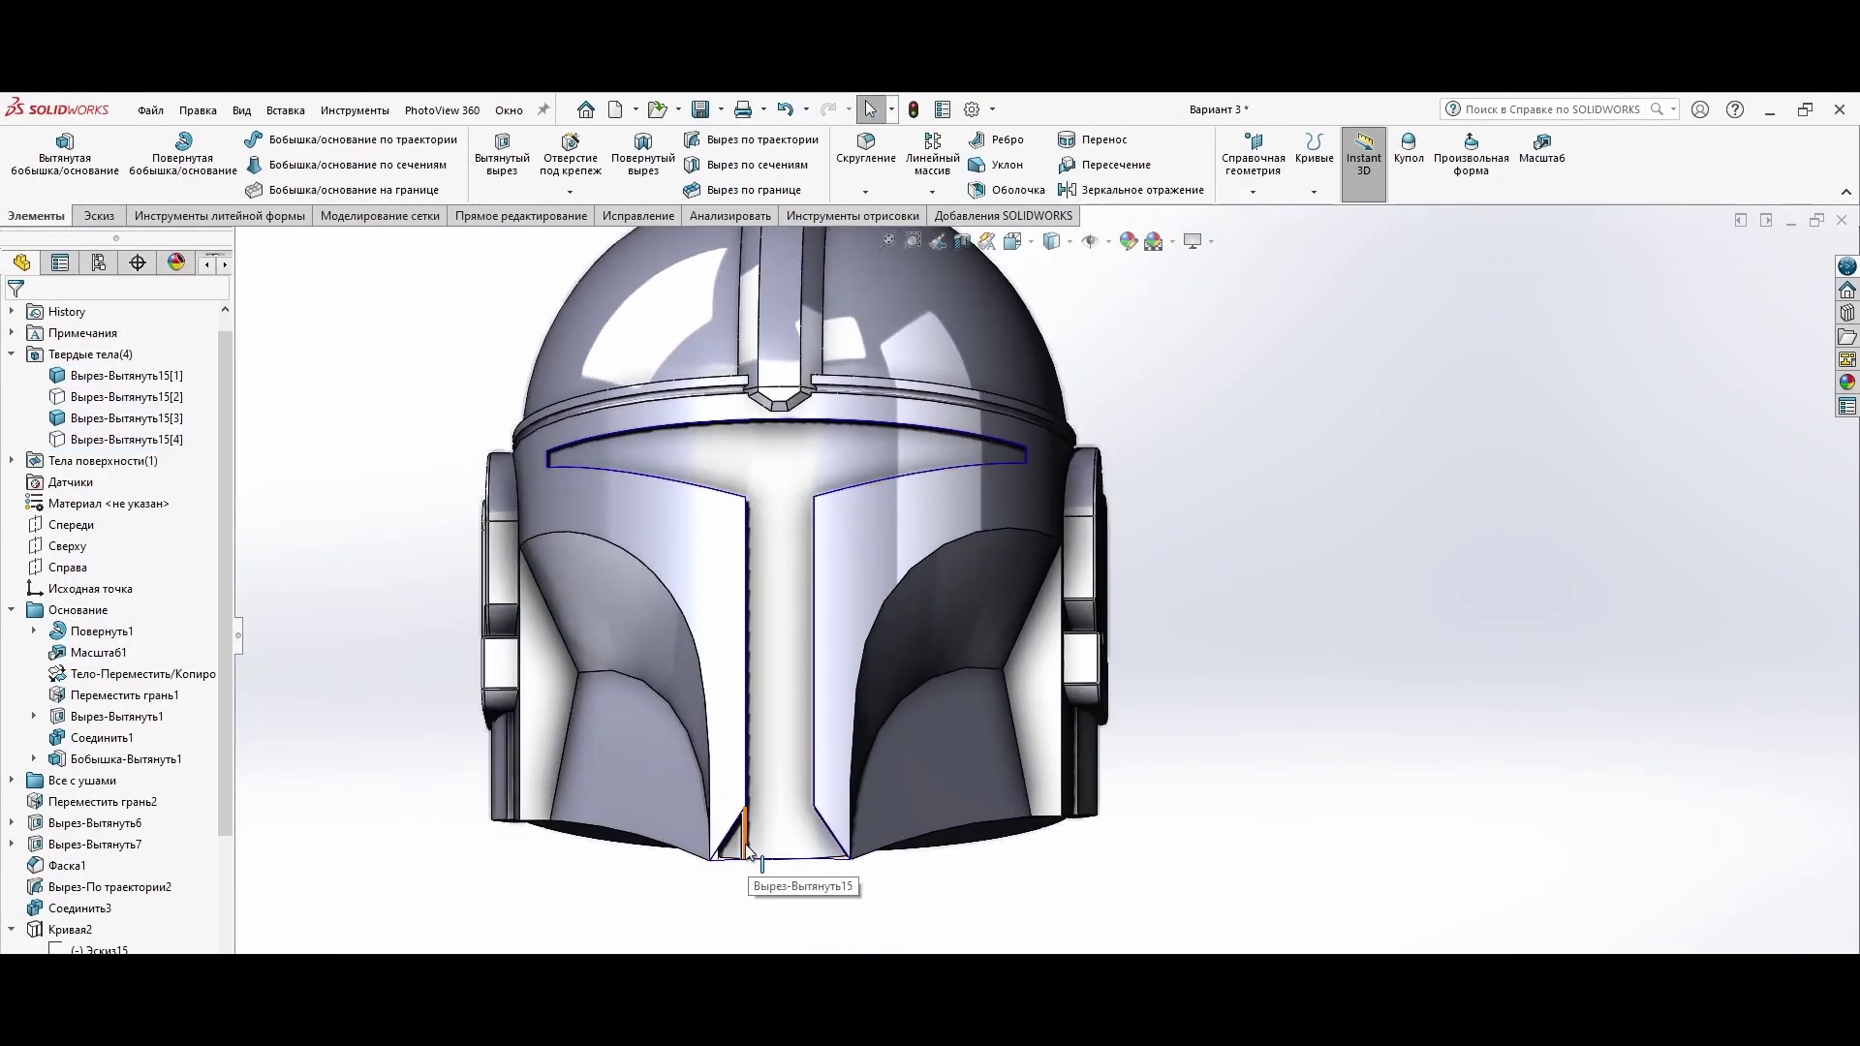
scroll(765, 882, down, 10)
Step: Shell the helmet 10 mm through its bottom face and add 0.5 mm edge fillets
click(904, 746)
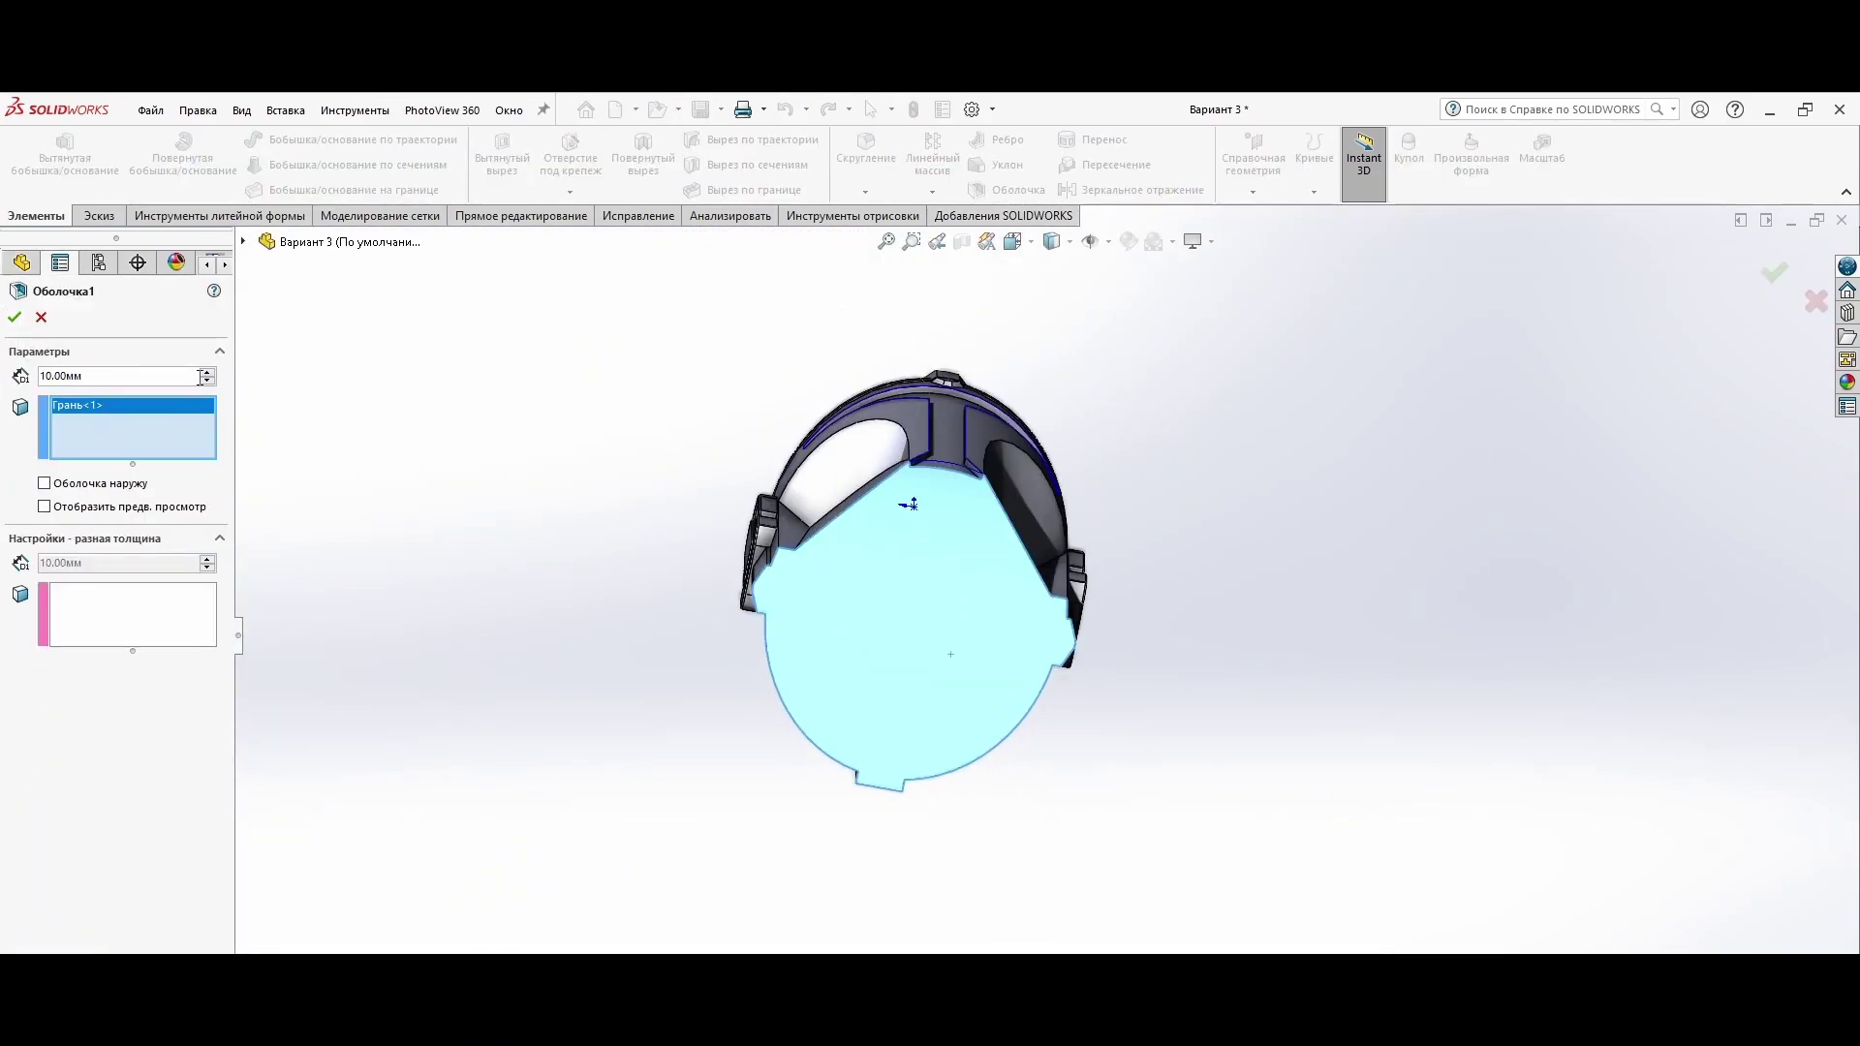
key(Escape)
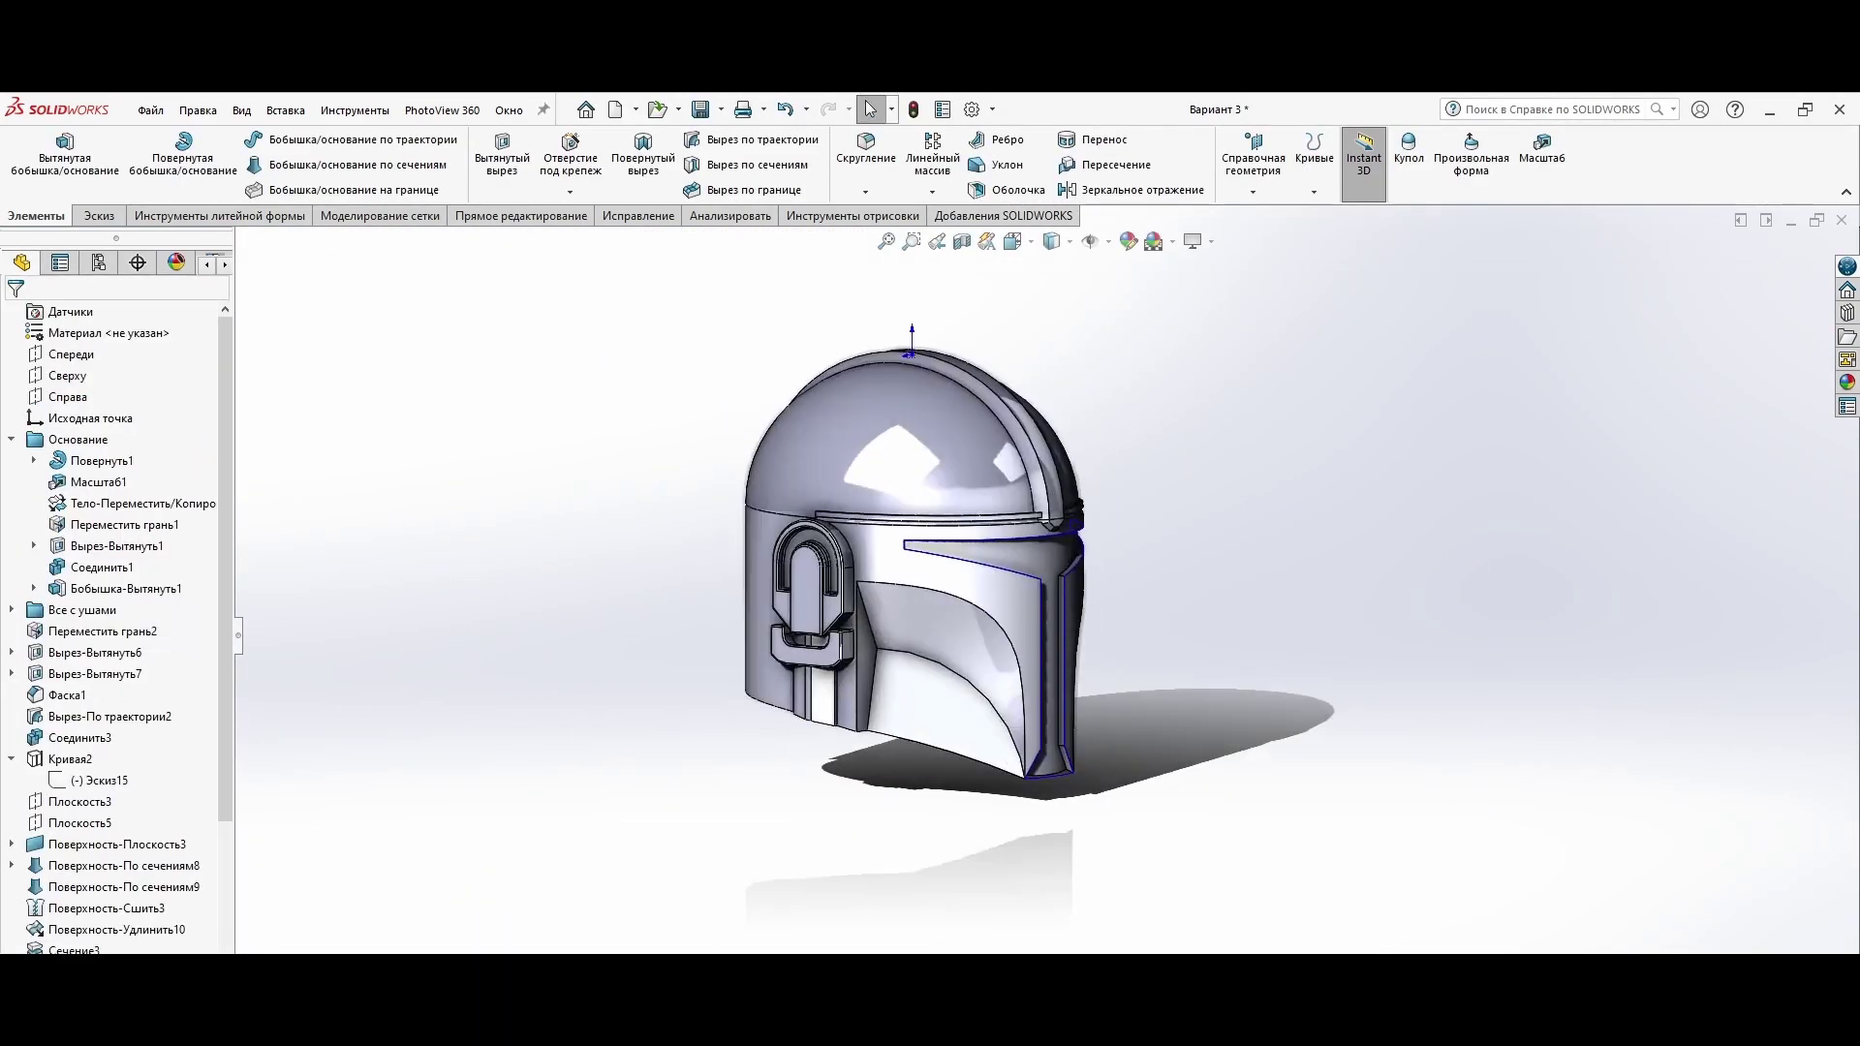
middle_drag(1129, 789, 1066, 767)
scroll(1066, 766, down, 3)
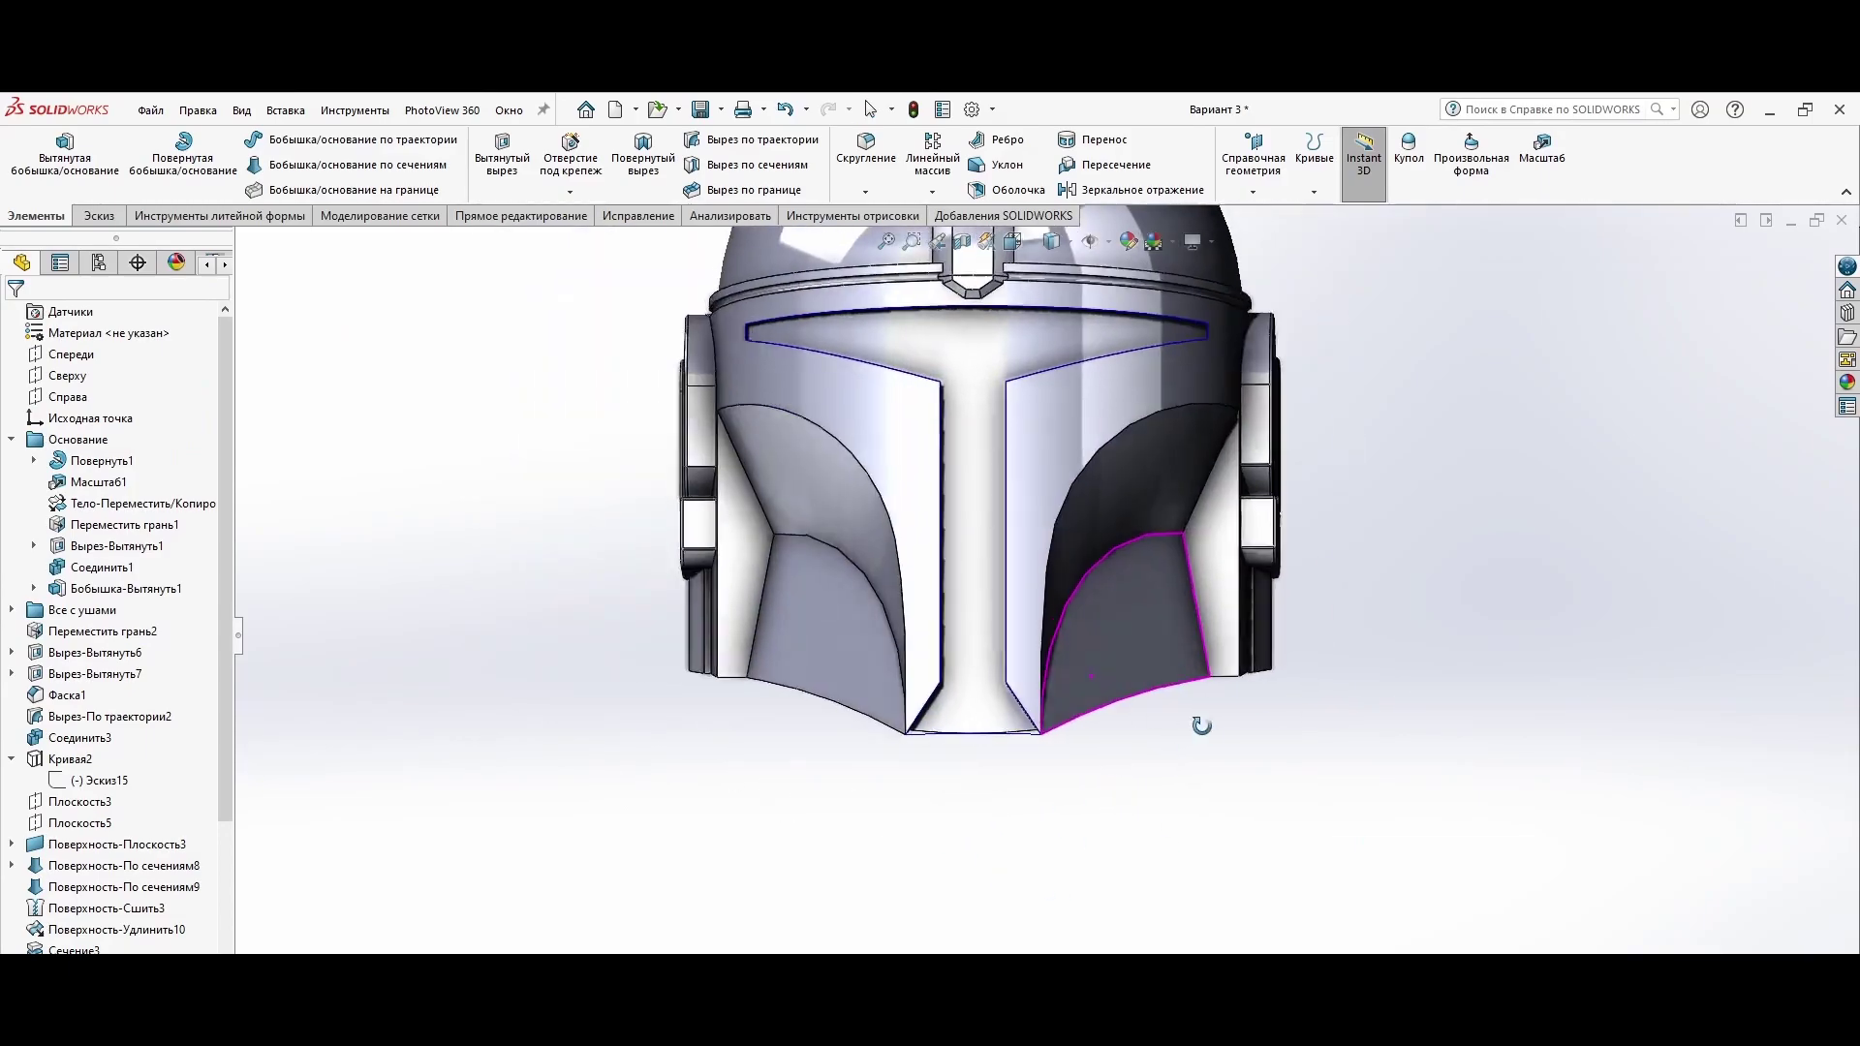
mouse_move(1200, 718)
middle_down()
mouse_move(1200, 809)
mouse_move(946, 694)
middle_up()
click(1428, 779)
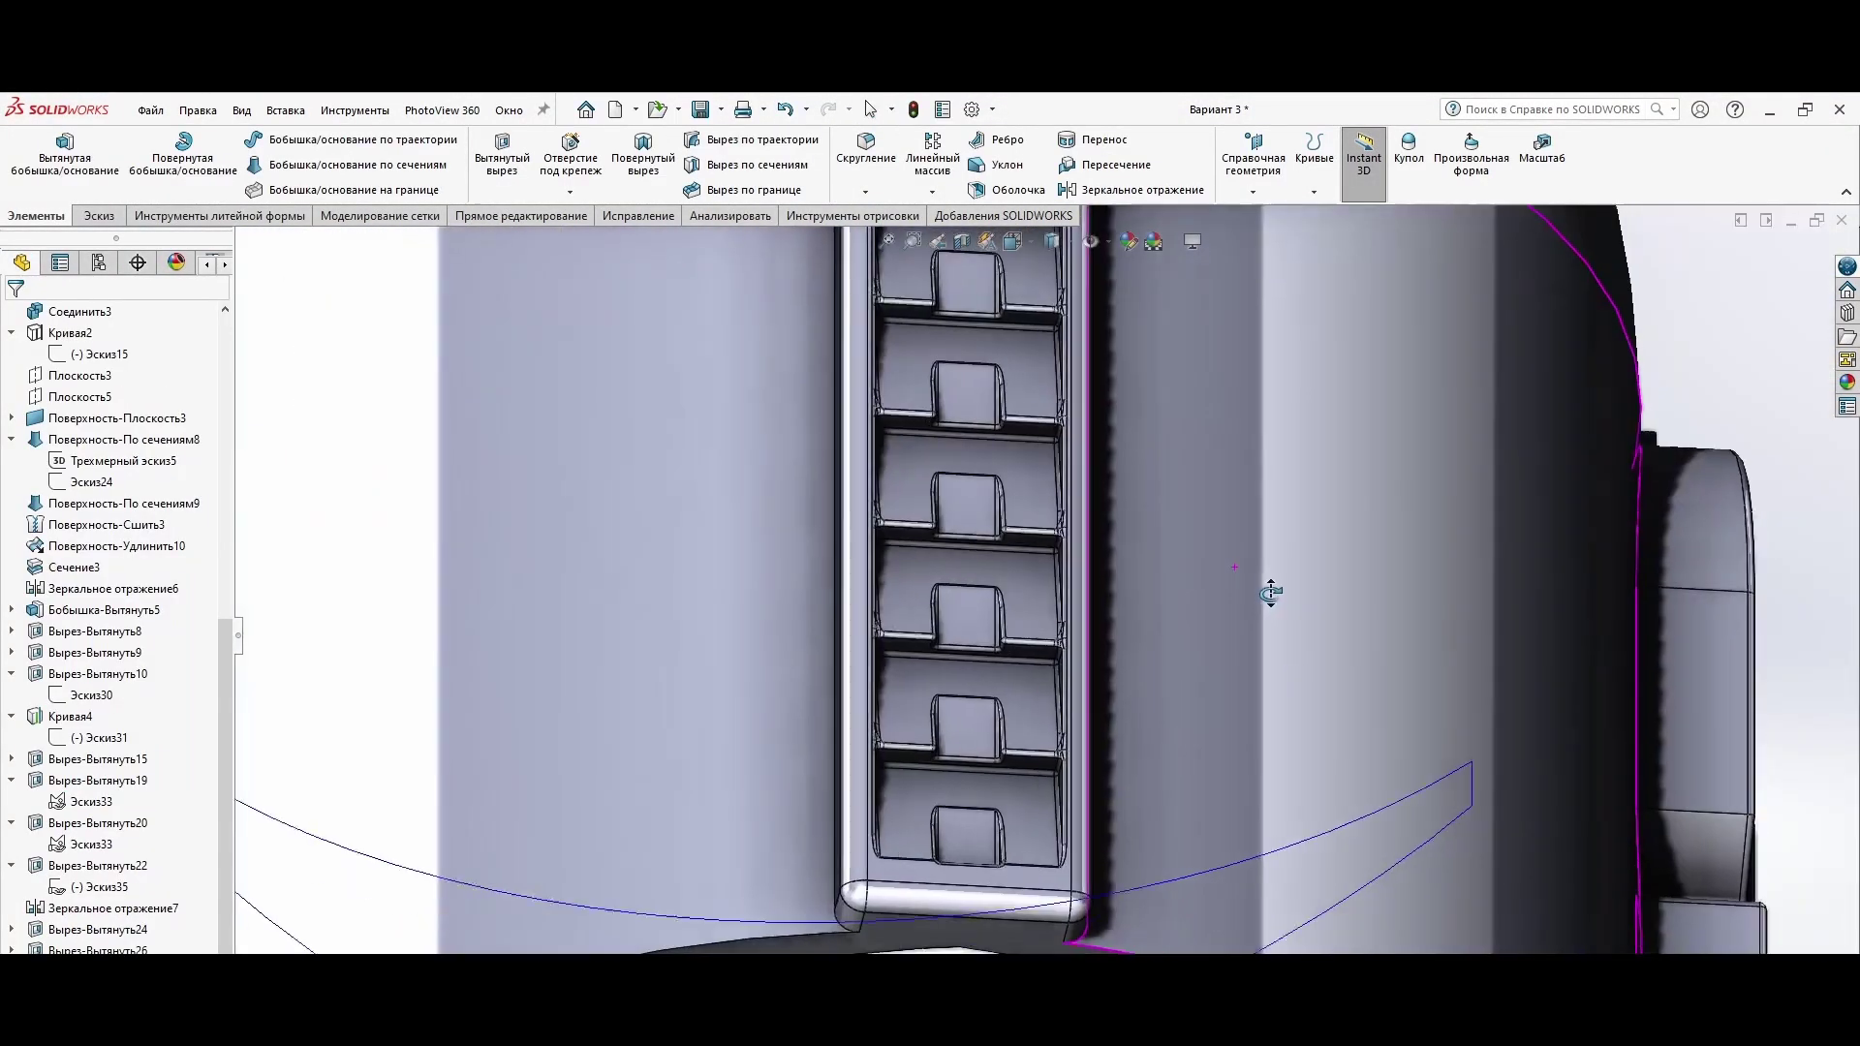
mouse_move(1275, 590)
middle_down()
mouse_move(1246, 539)
mouse_move(888, 503)
mouse_move(790, 513)
mouse_move(865, 147)
middle_up()
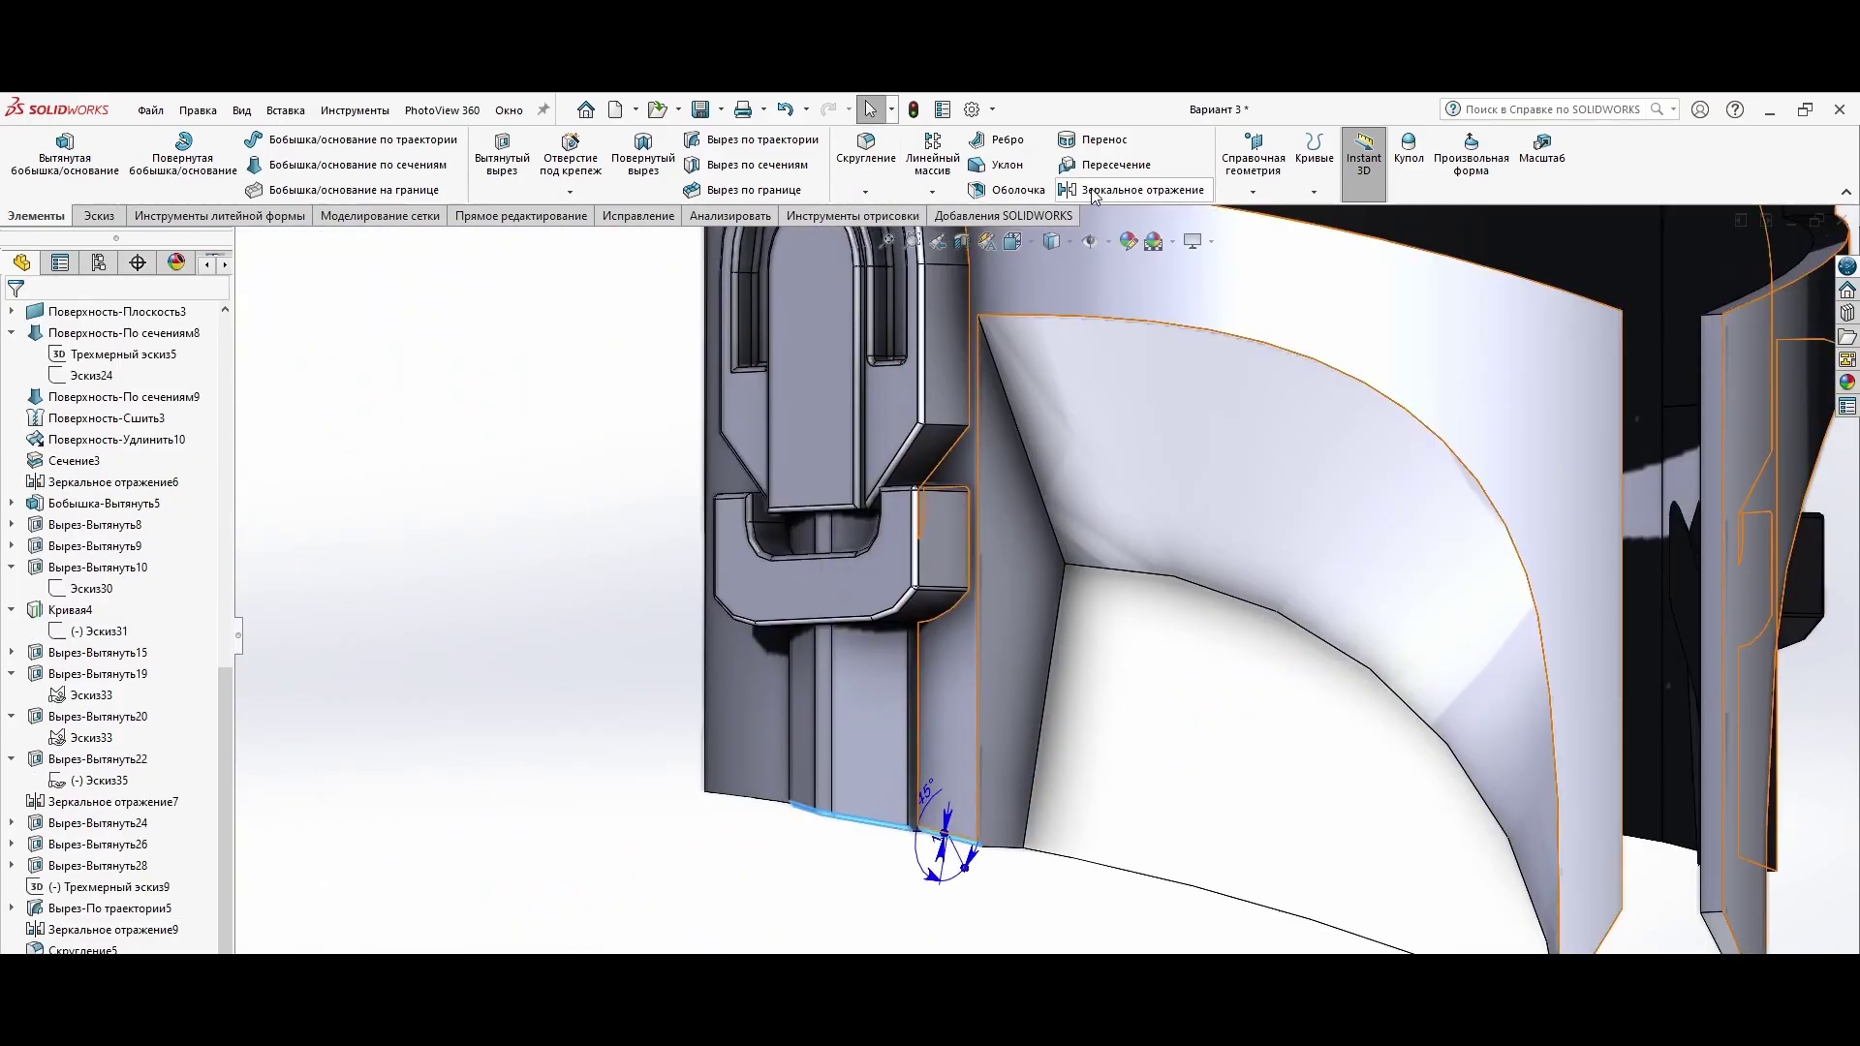
click(1093, 192)
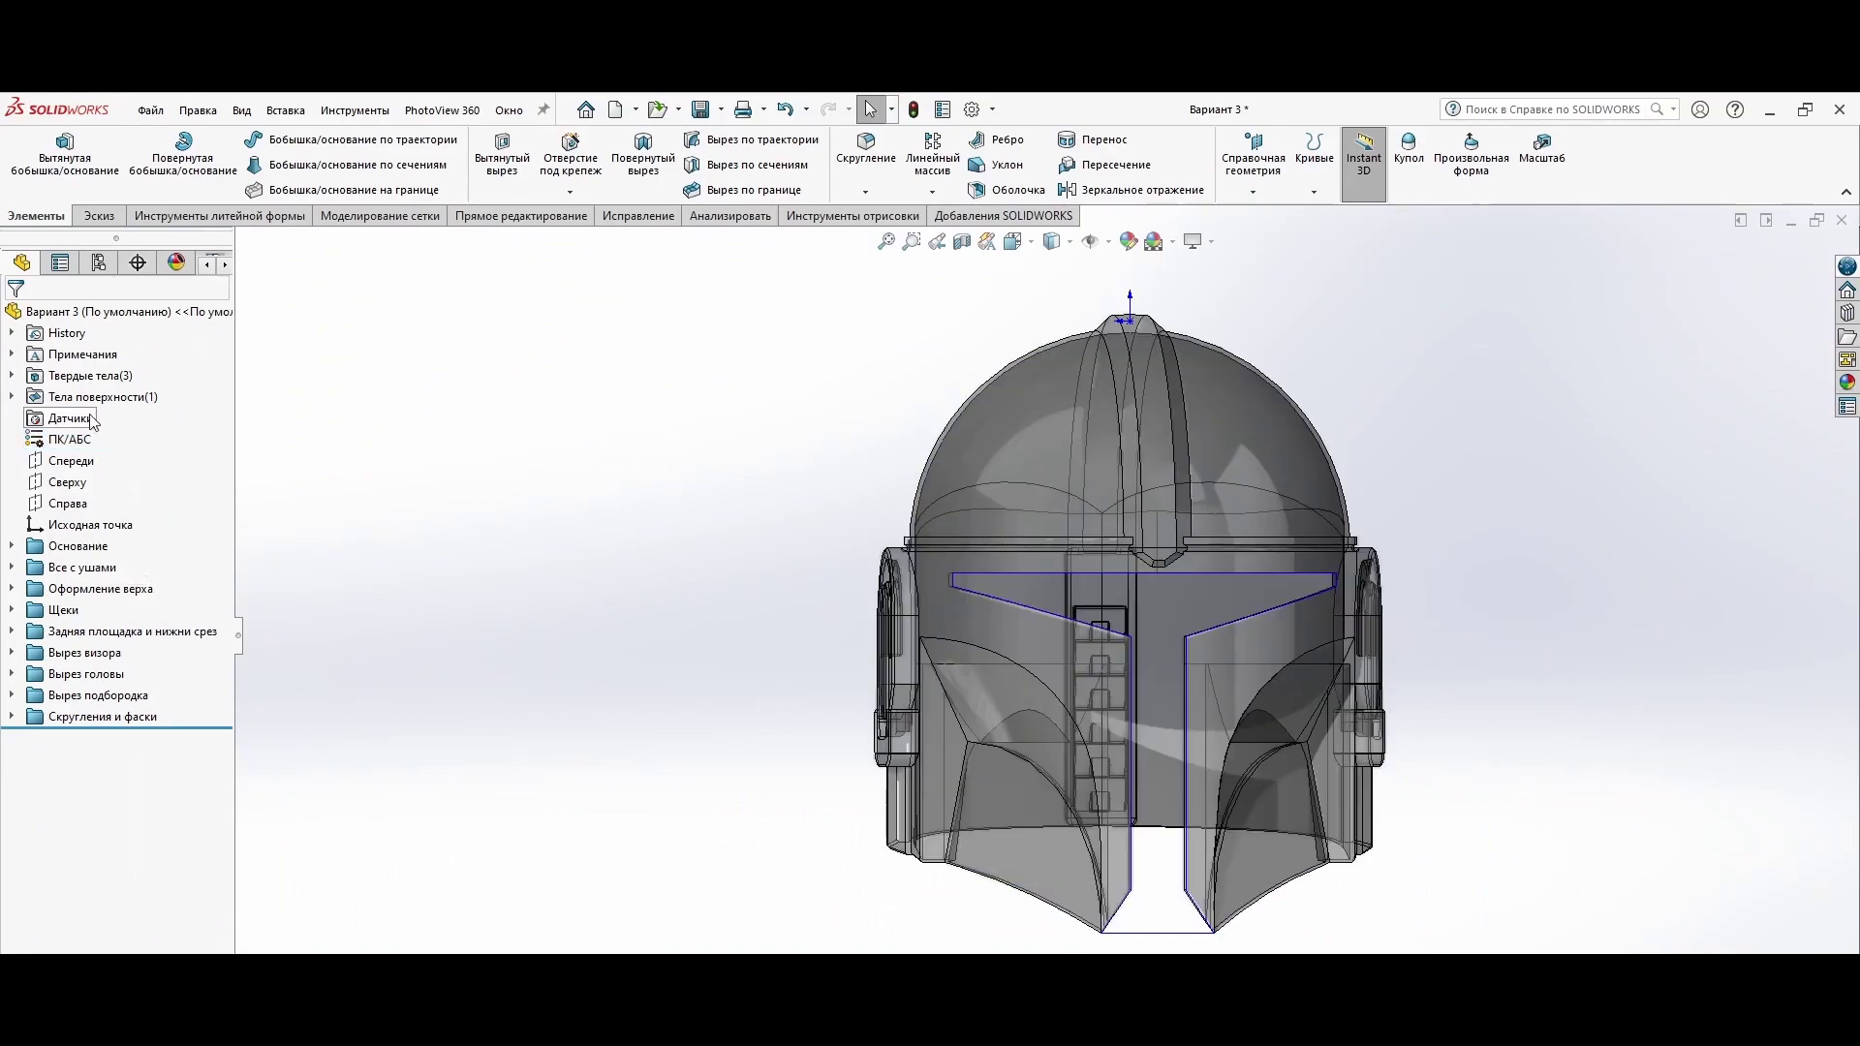
Step: Apply the Metal polished steel appearance to the helmet and launch a PhotoView 360 Final Render
click(1389, 358)
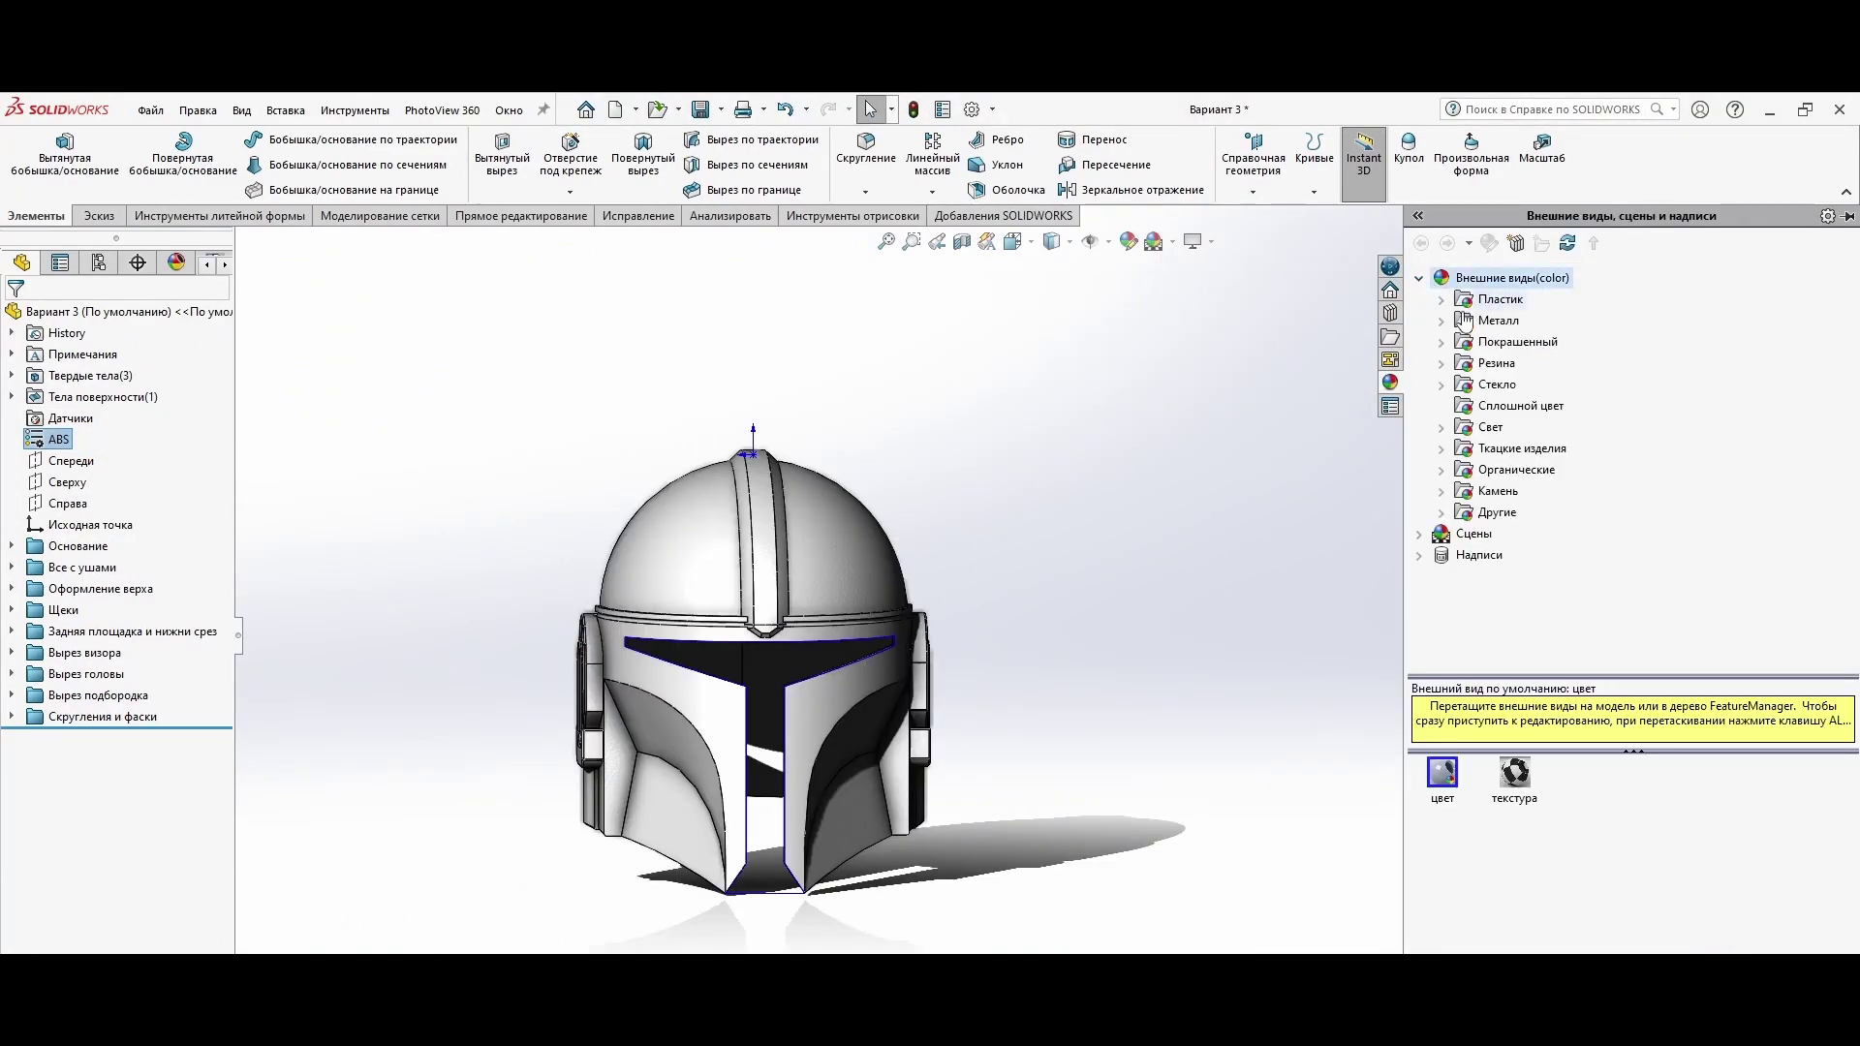
drag(1528, 783, 853, 583)
click(1034, 494)
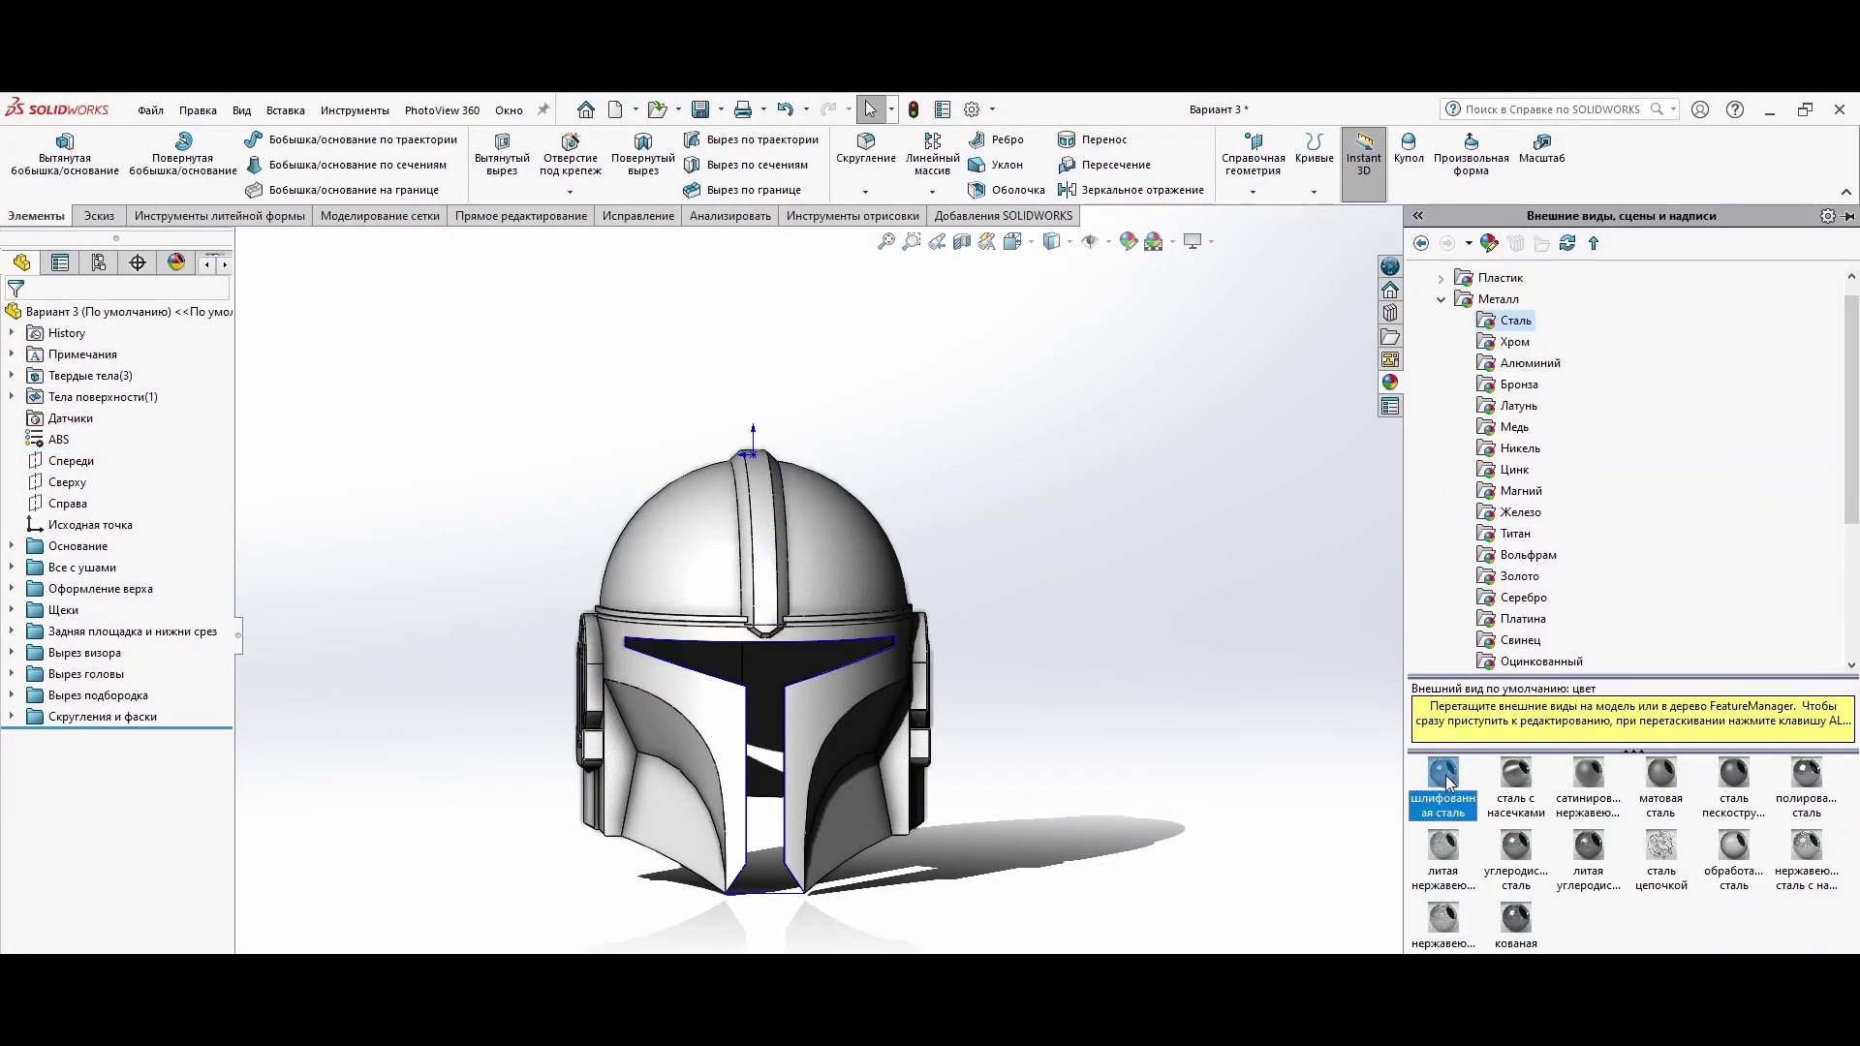
scroll(947, 680, down, 3)
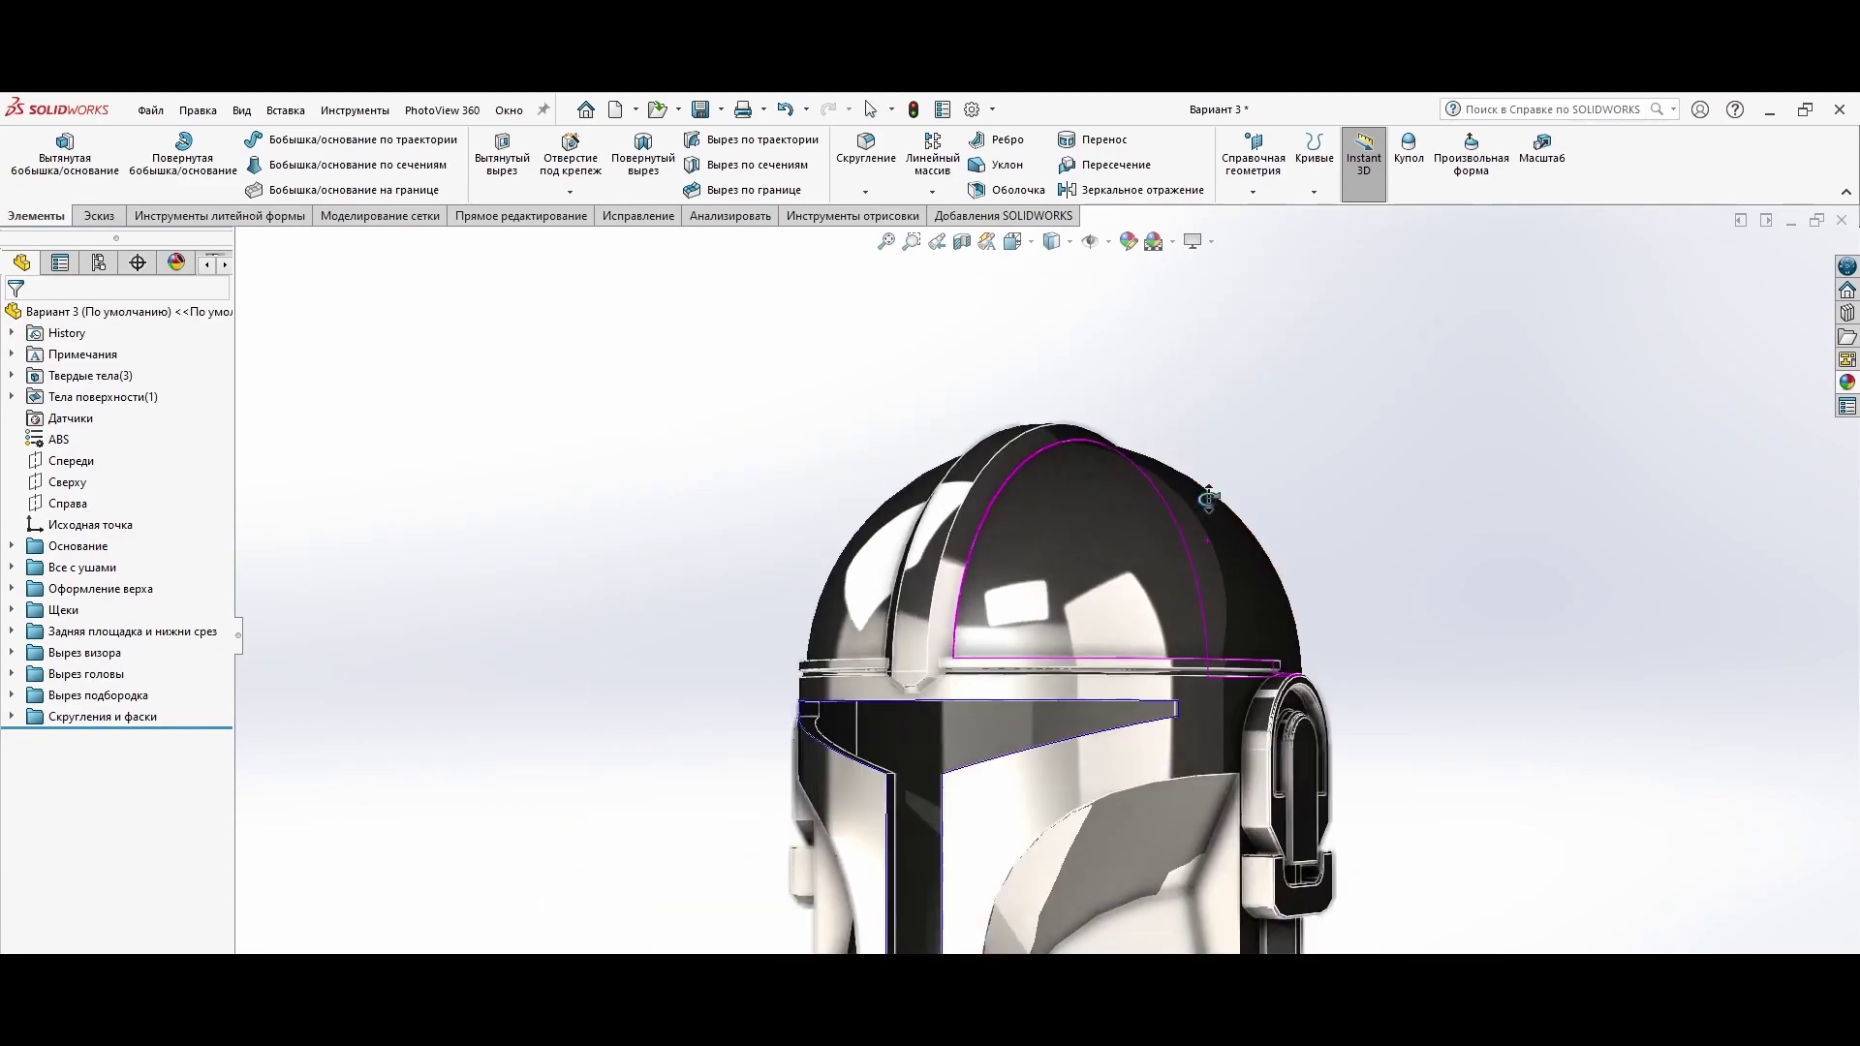
click(853, 215)
click(737, 155)
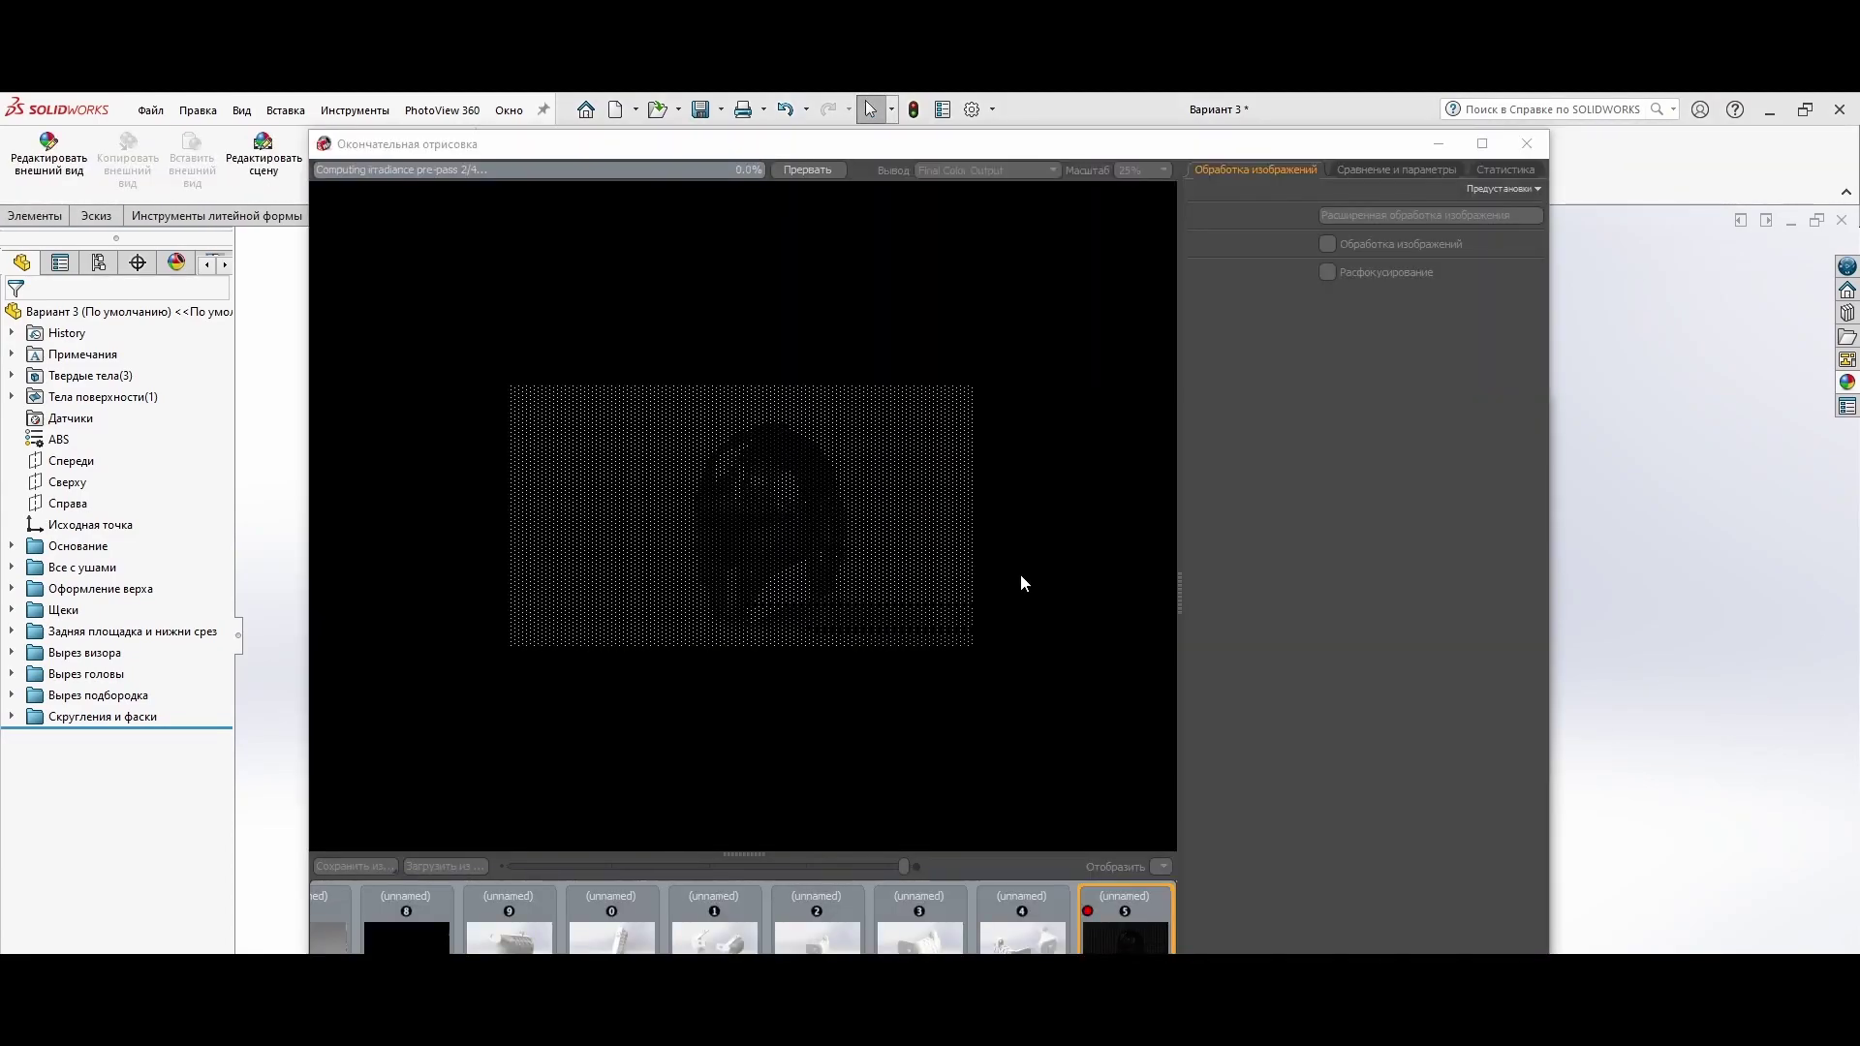